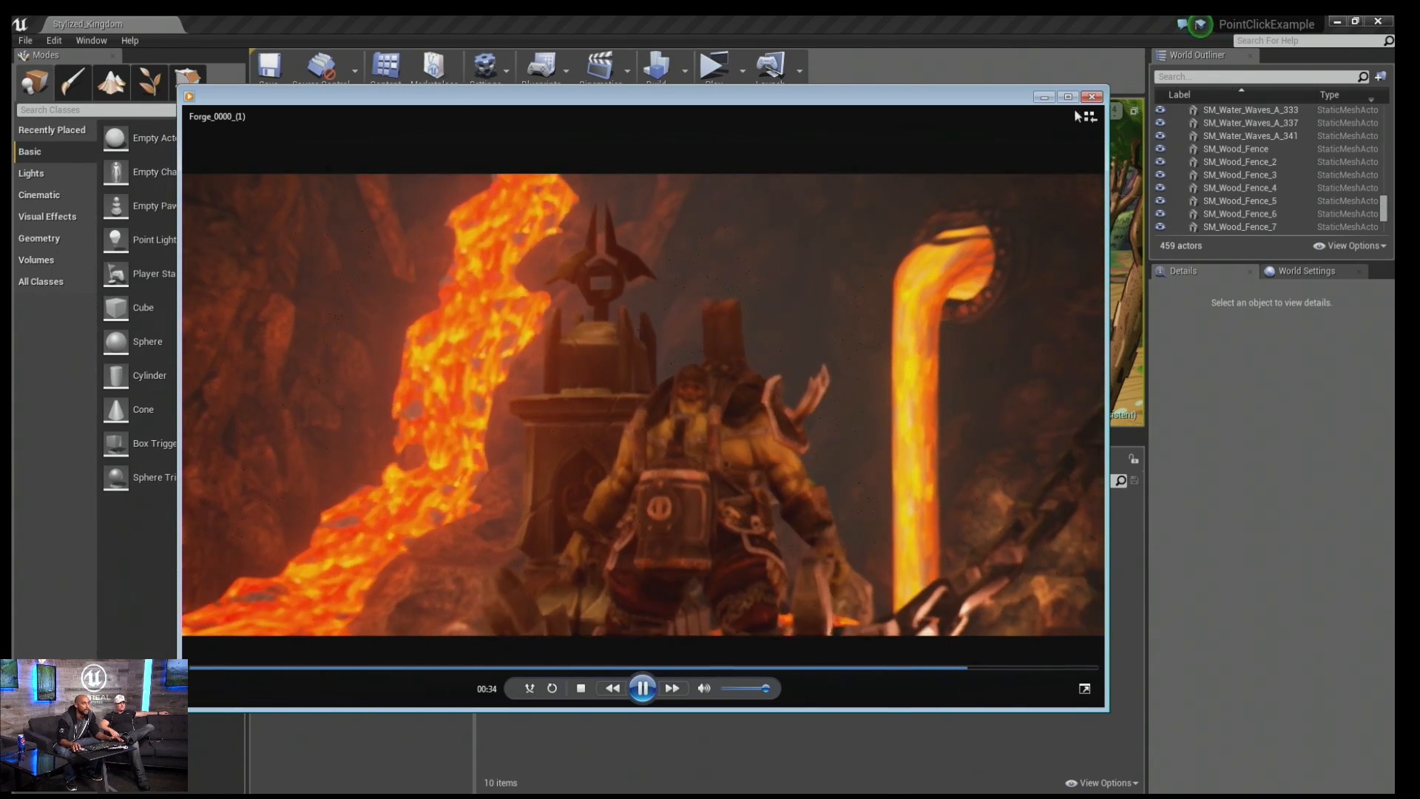
Close the video player and walk the character across the wooden bridge onto the cobblestone path in the game preview.
click(1091, 97)
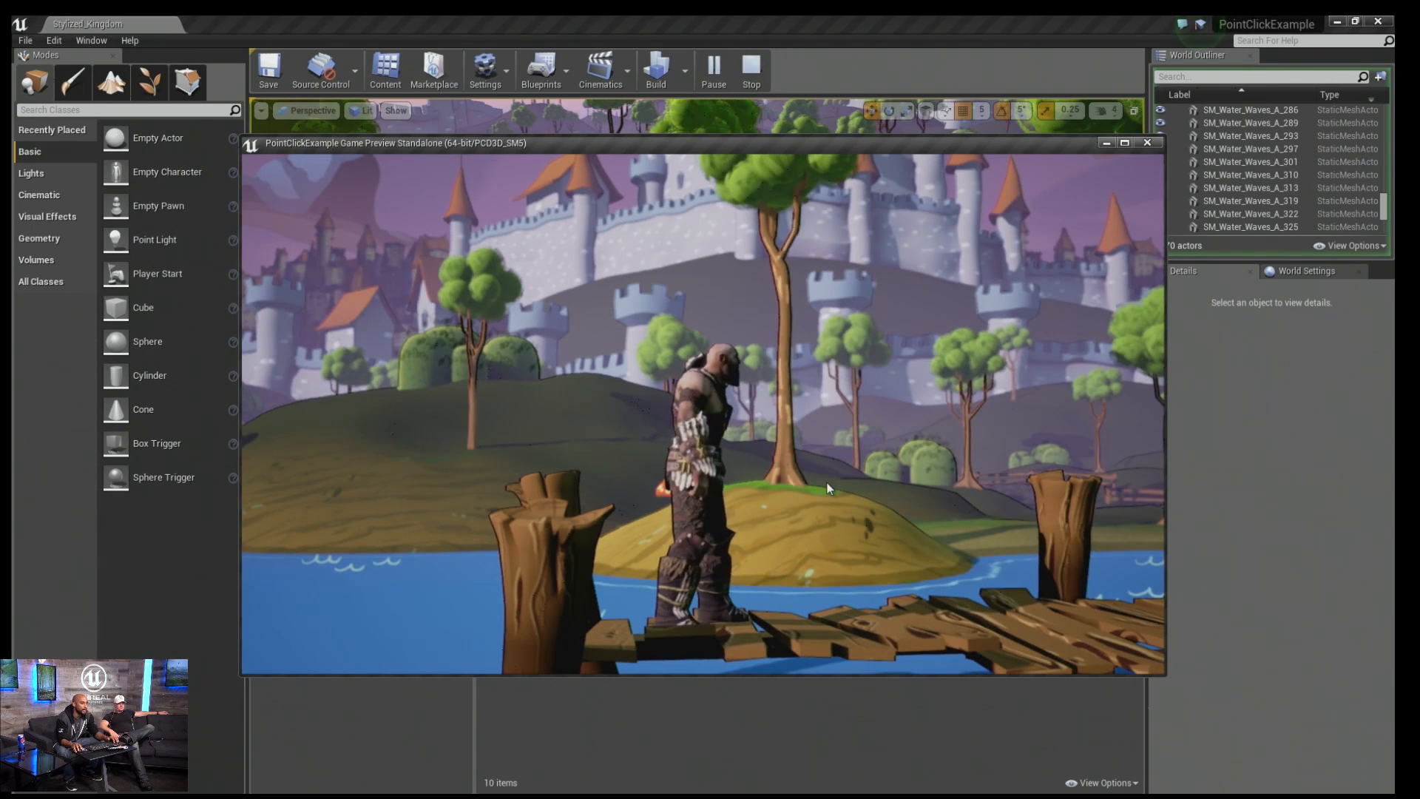
click(827, 483)
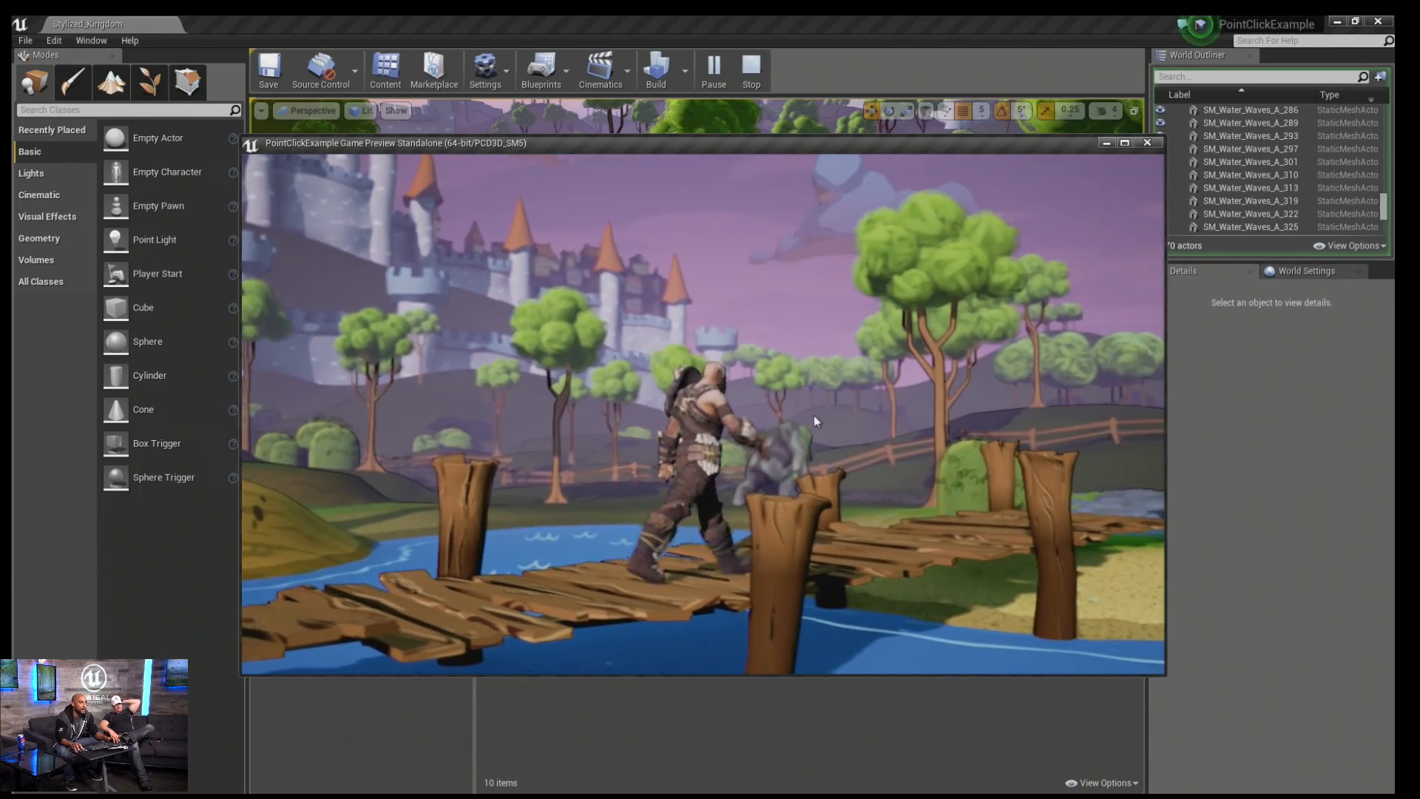
click(634, 475)
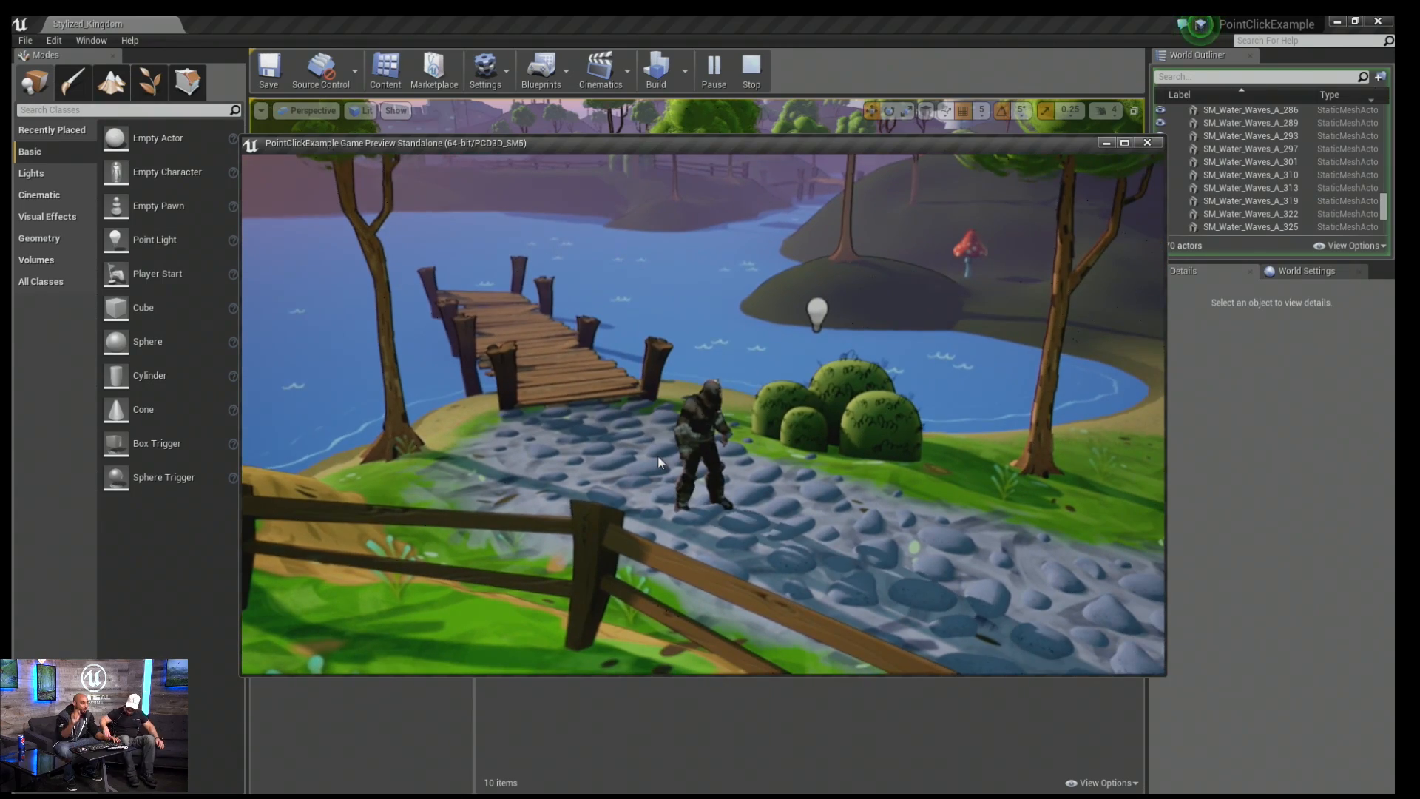
click(753, 463)
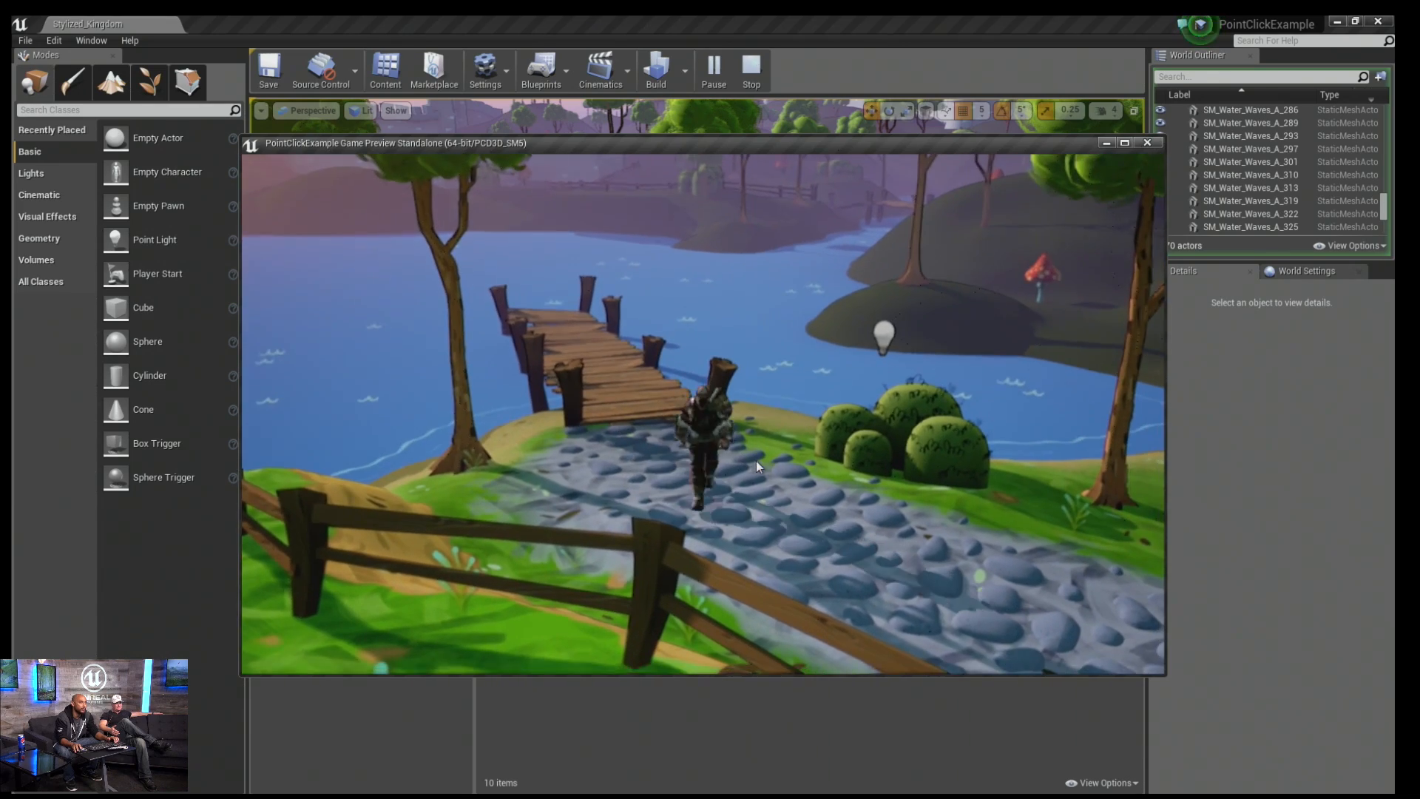
Steer the character around the cobblestones near the bridge and try the light bulb above the bushes.
key(d)
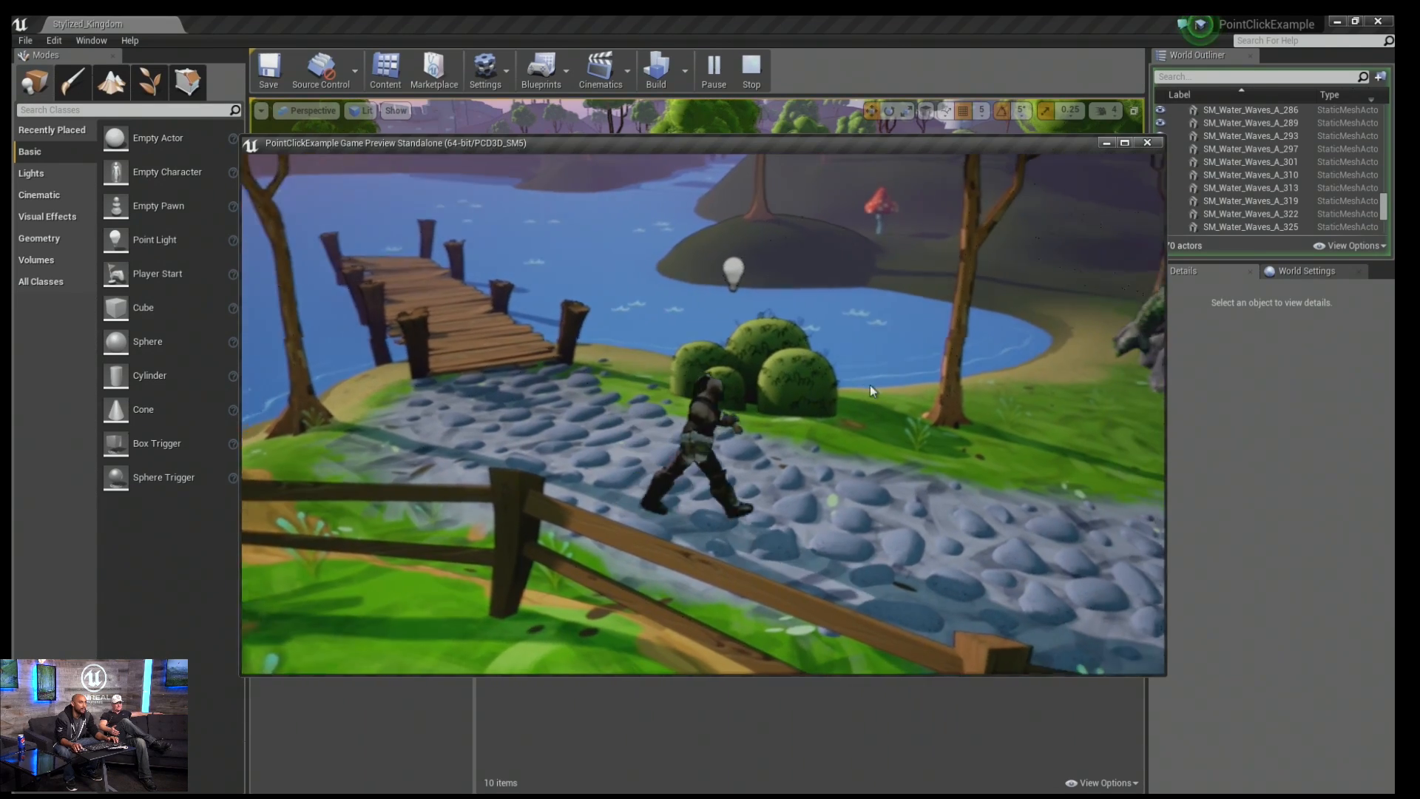
key(a)
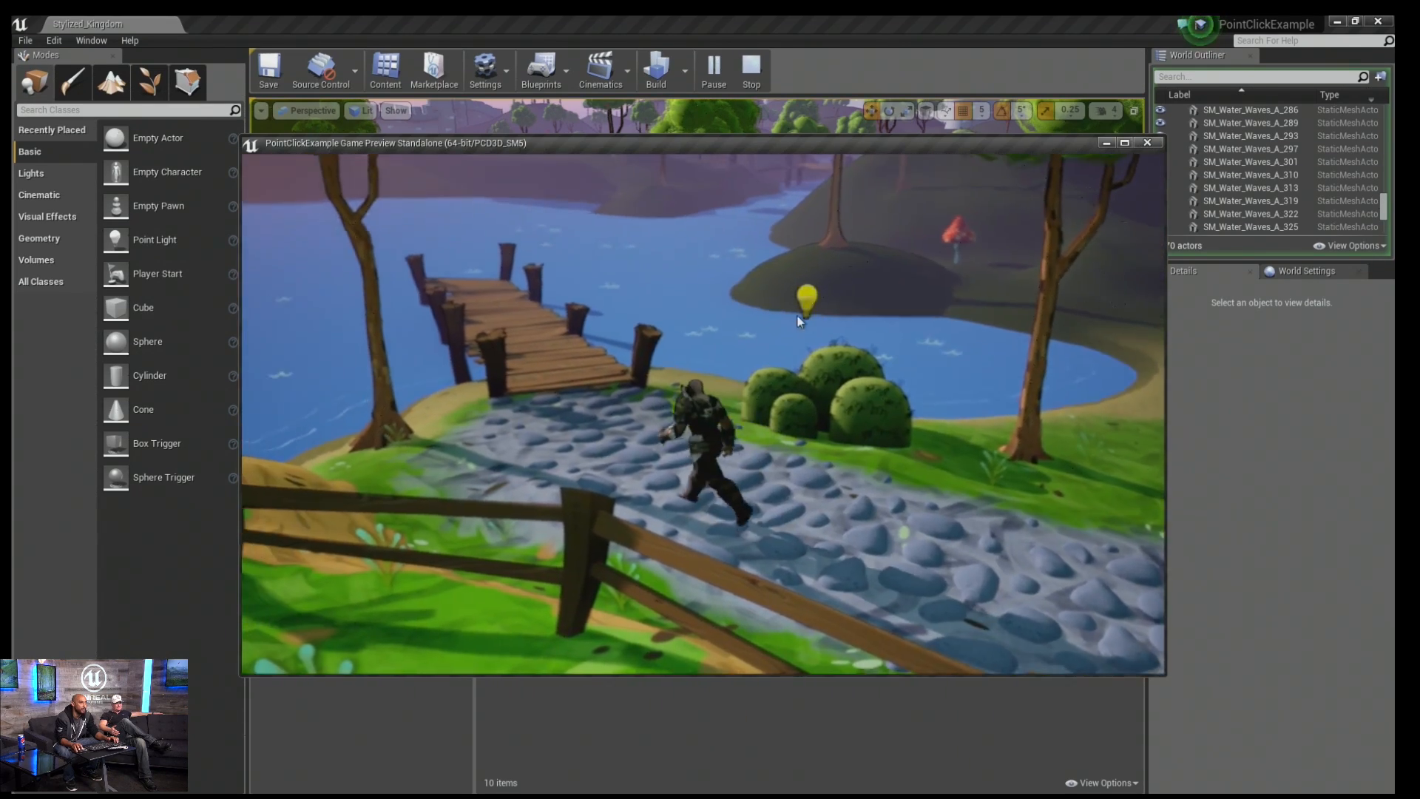
key(w)
key(s)
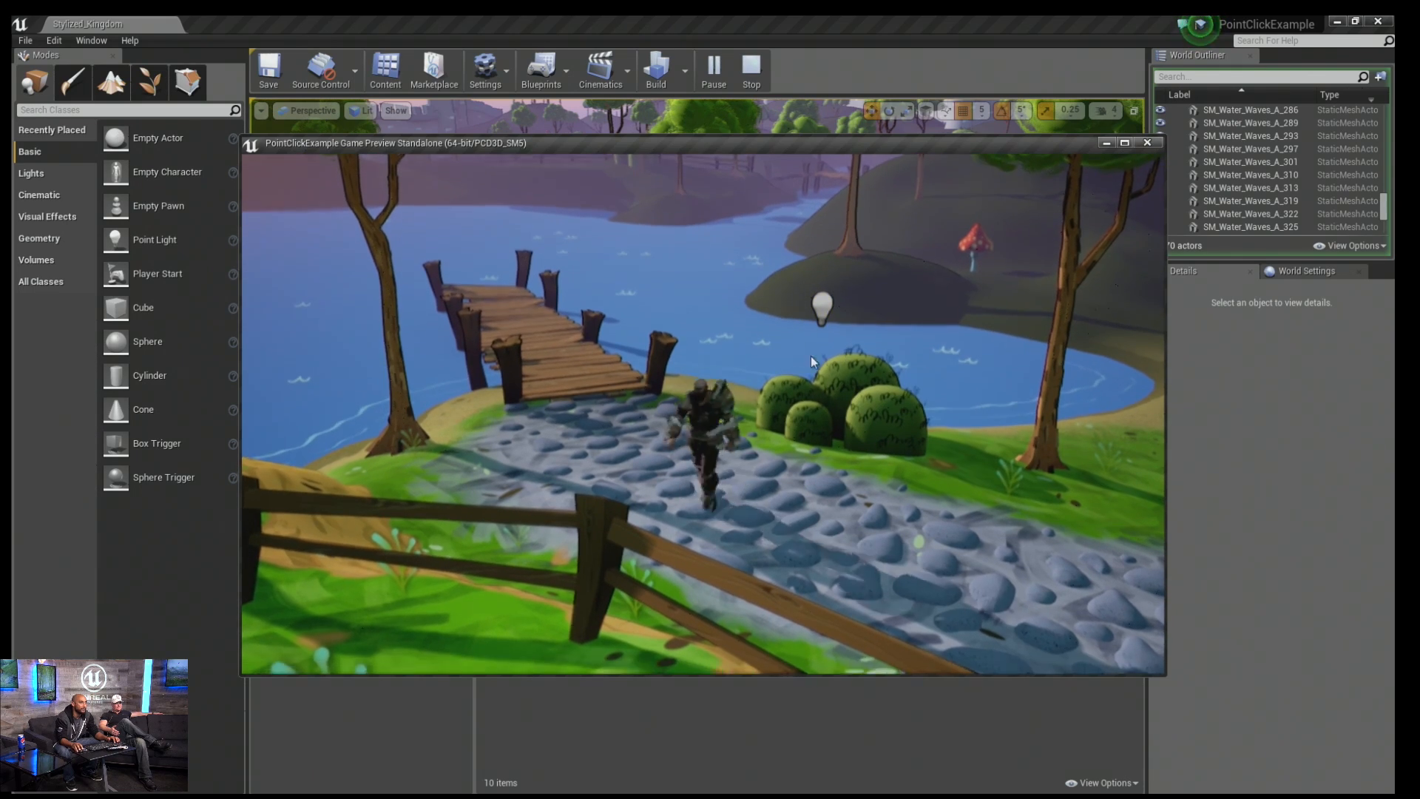
key(d)
key(w)
click(784, 322)
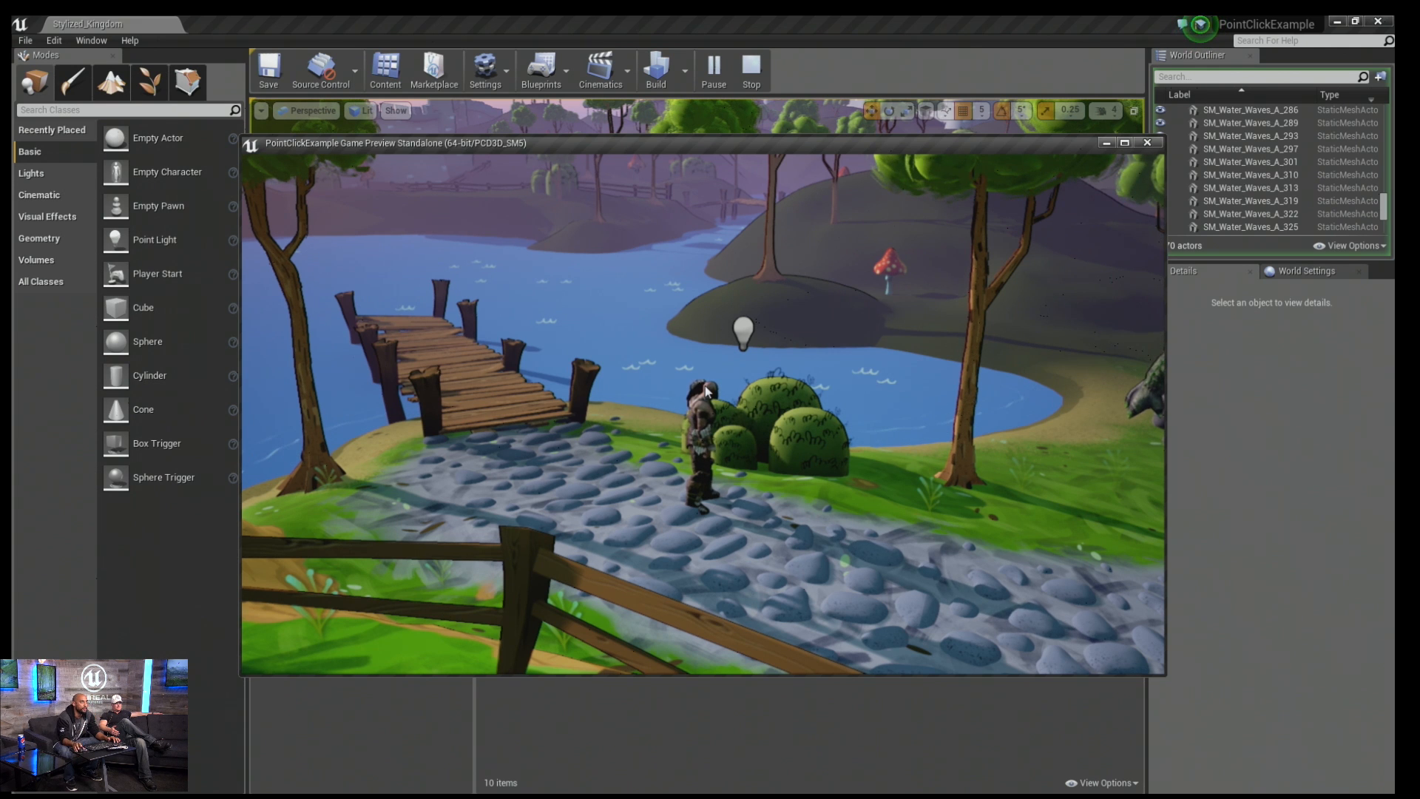
Walk the character along the cobblestone path to the troll and activate the light bulb above it.
click(682, 420)
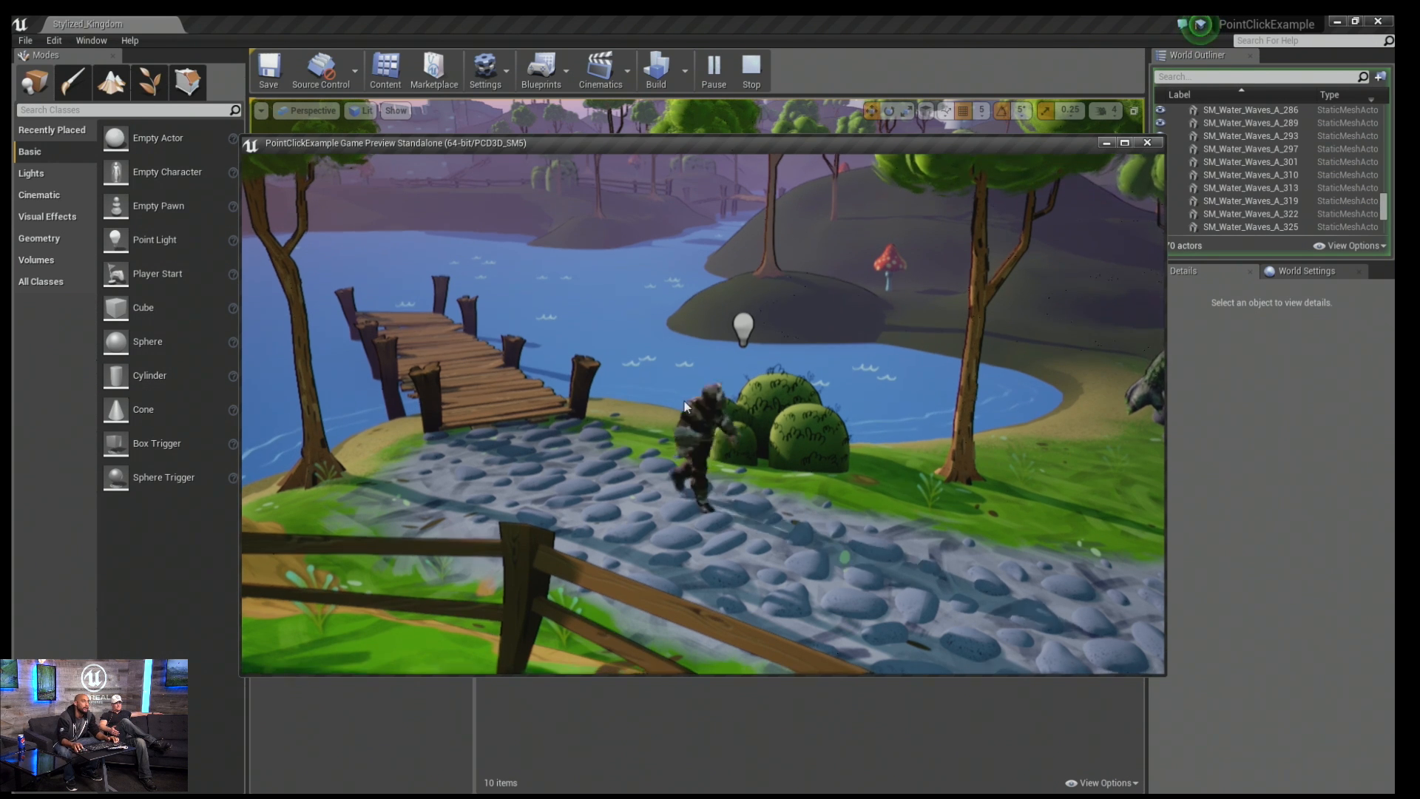
click(785, 434)
click(870, 463)
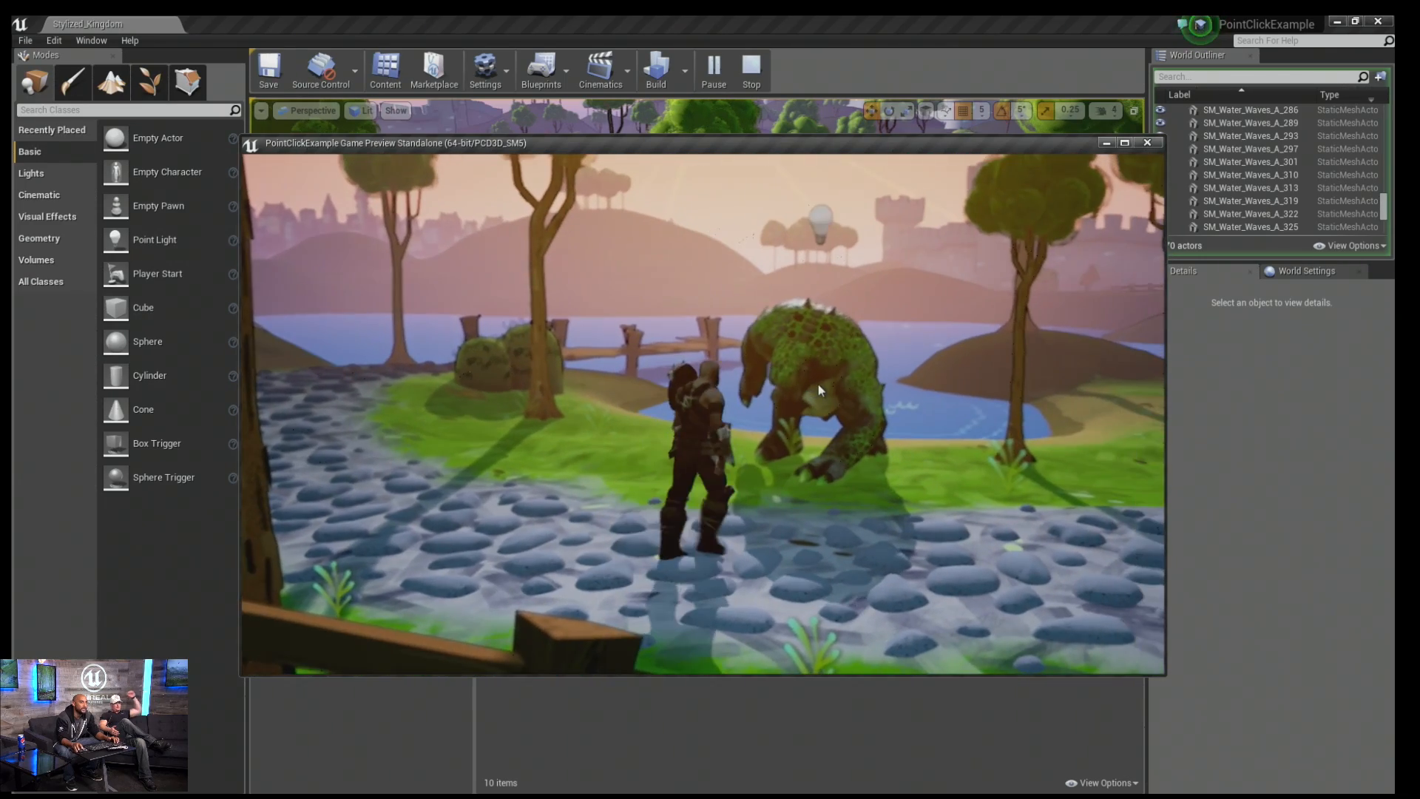
click(778, 232)
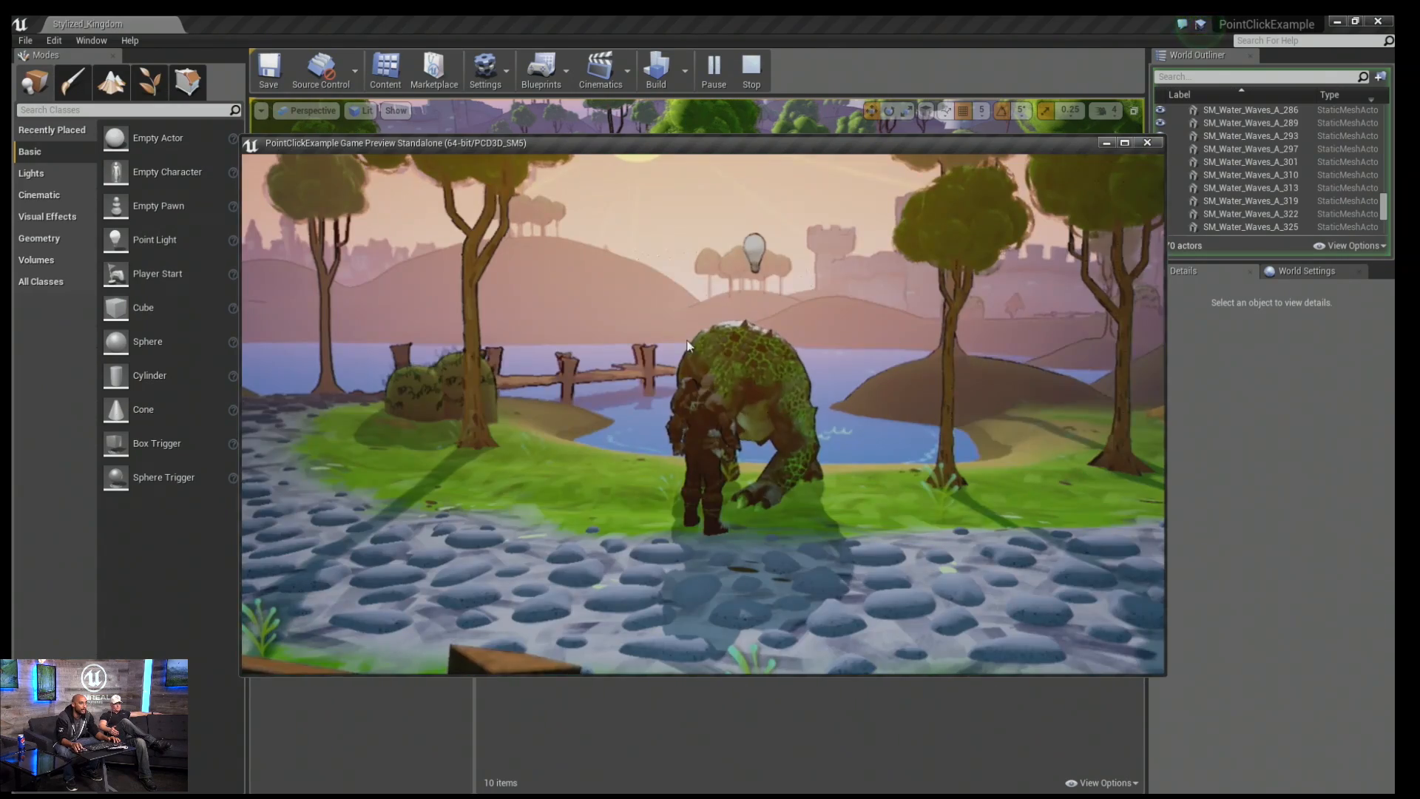
drag(746, 378, 838, 456)
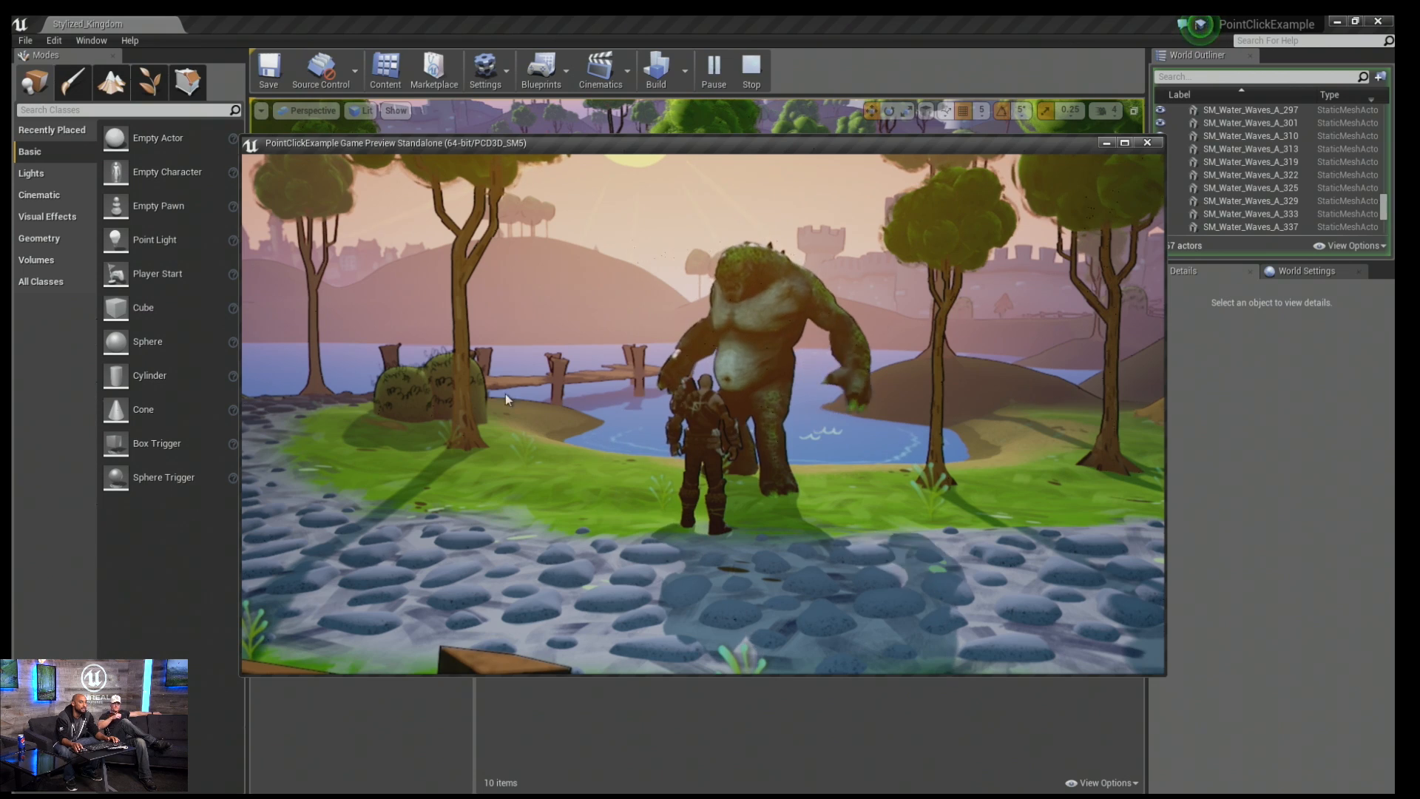
Walk the character past the troll toward the fenced section of the path, and end the game preview.
key(s)
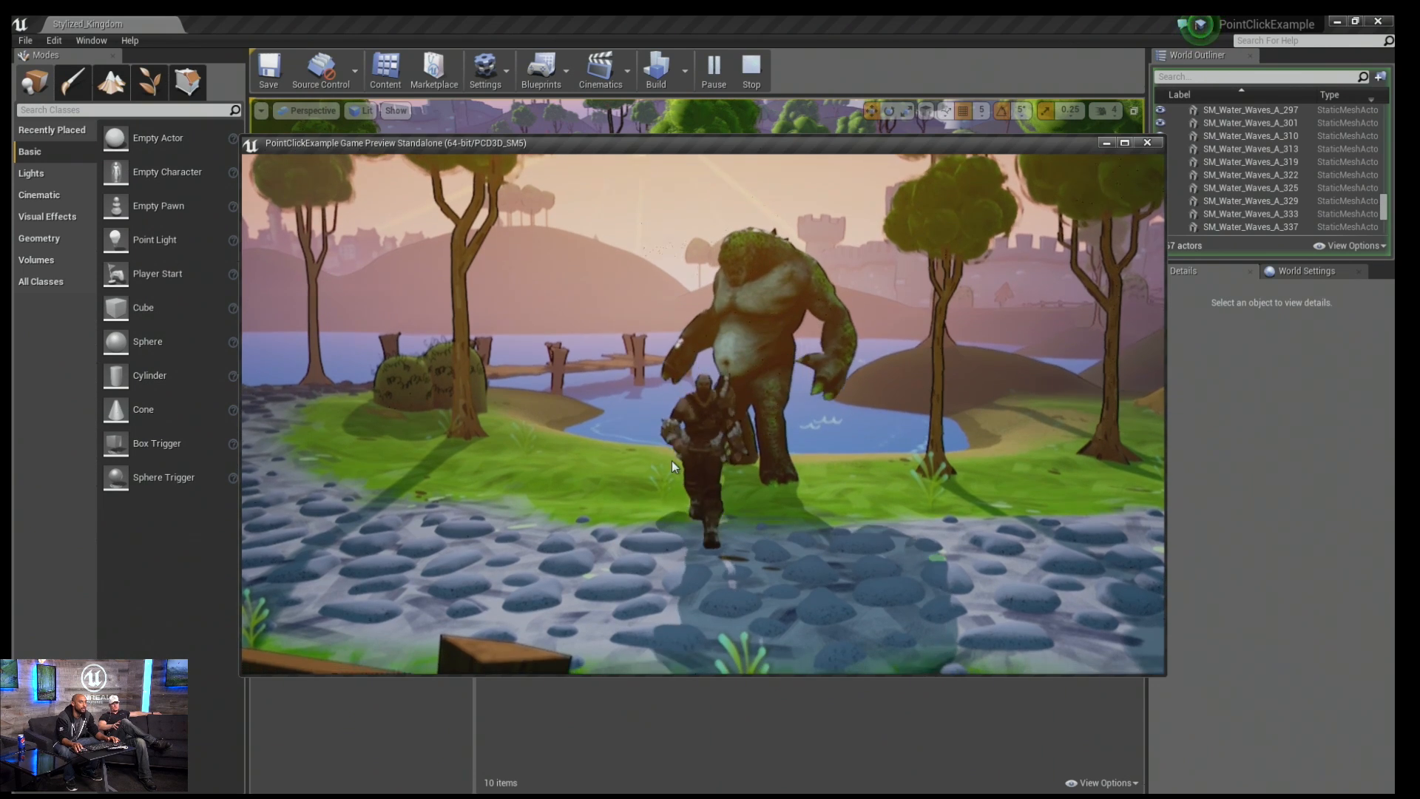
key(d)
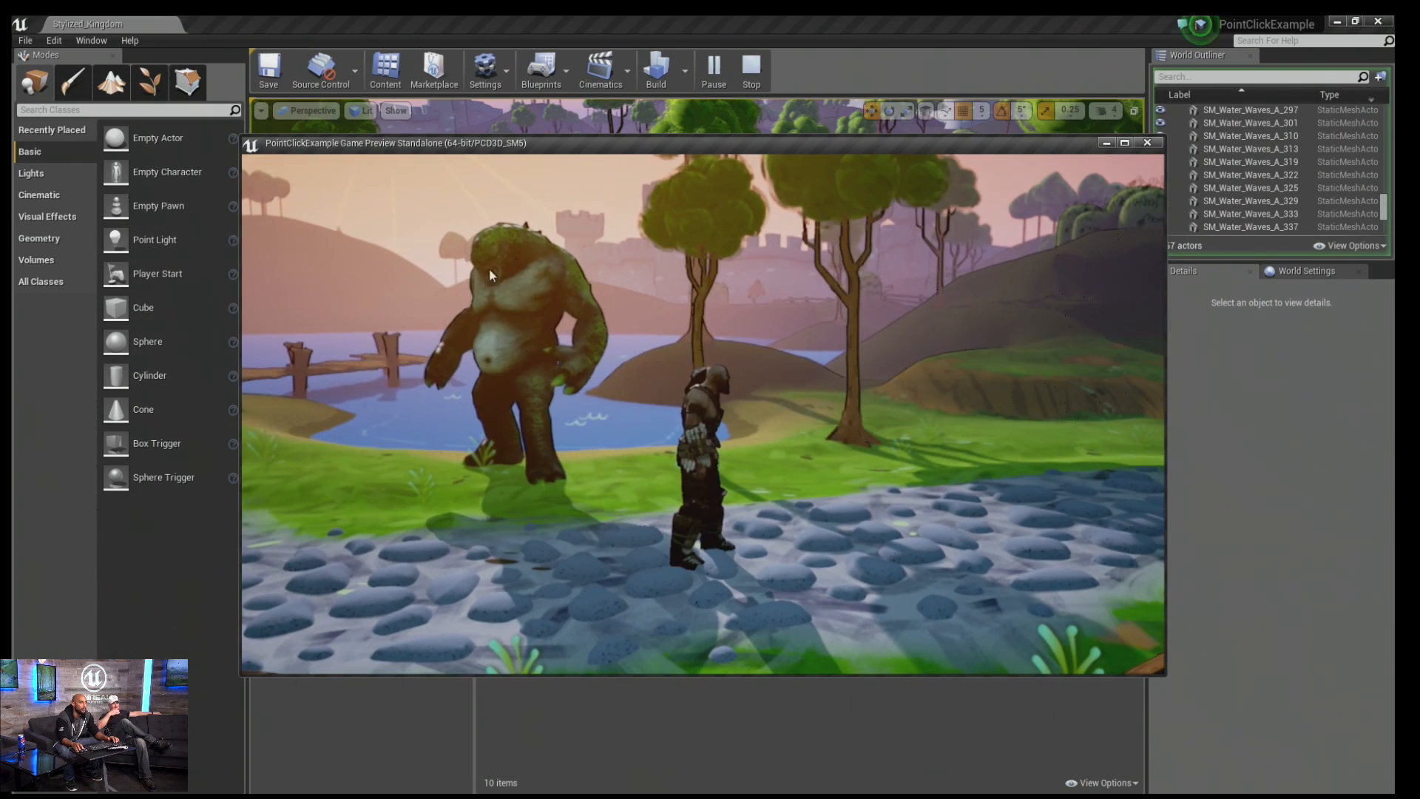
key(d)
key(a)
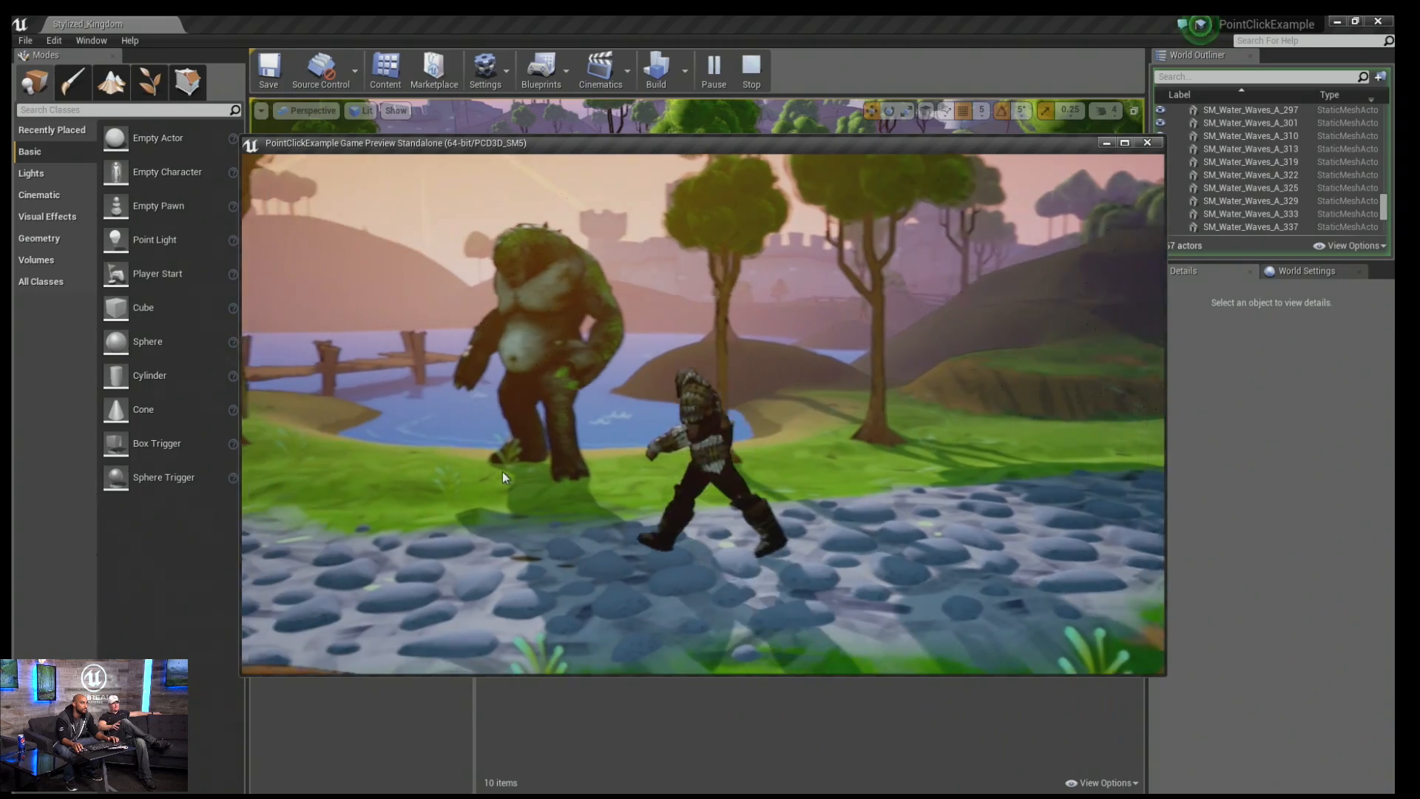
key(d)
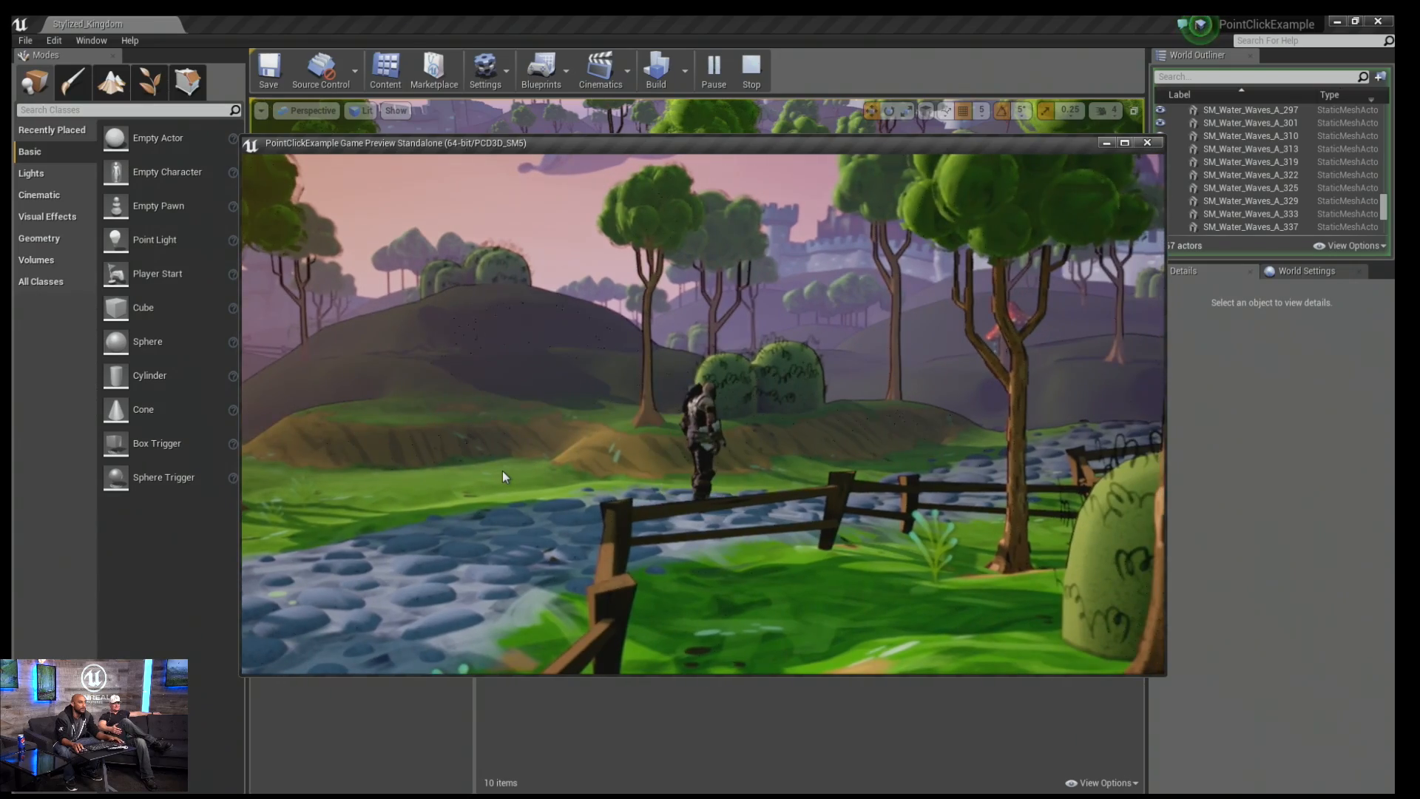
key(Escape)
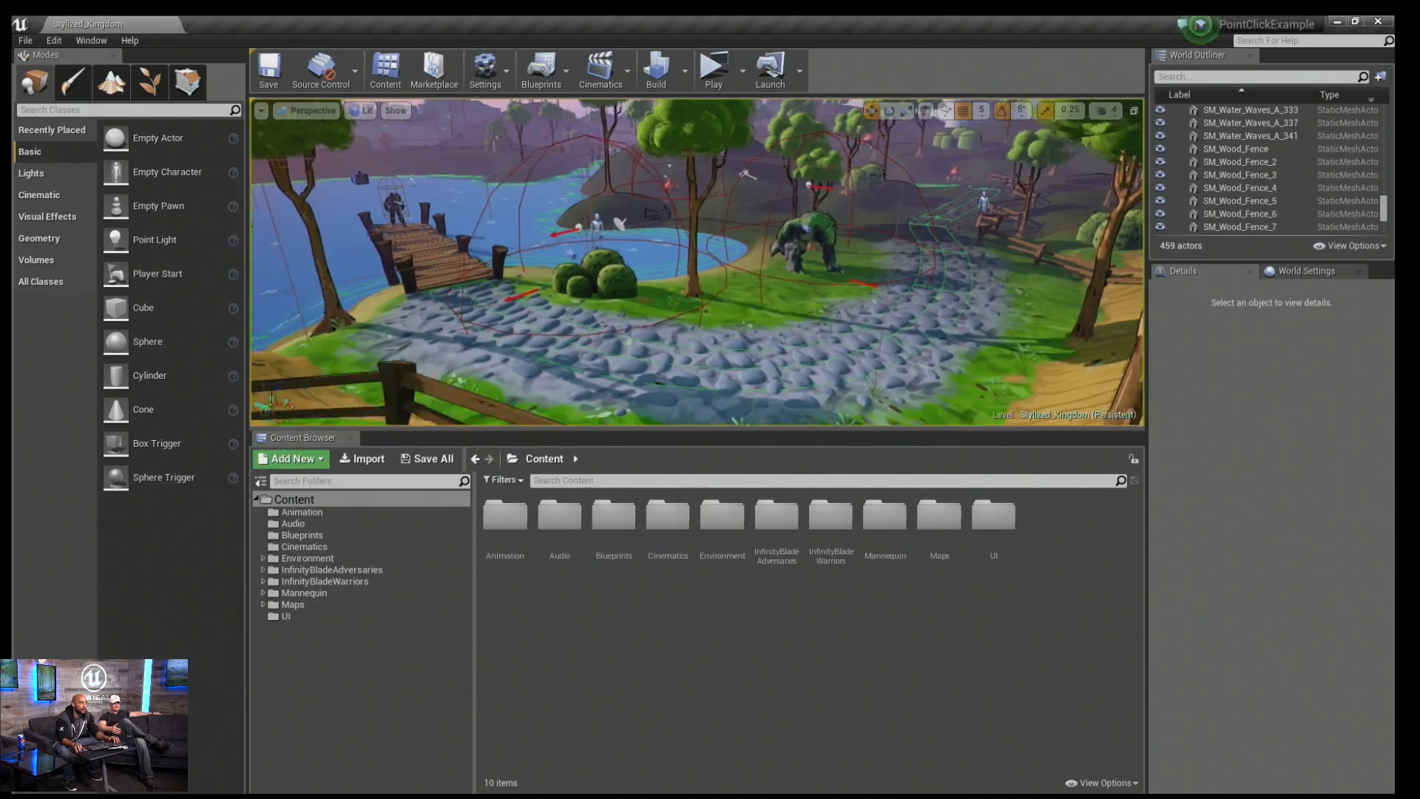
Select the DynamicCamTrigger volume around the wooden bridge and examine its associated camera and initial camera settings.
mouse_move(697, 263)
right_down()
mouse_move(570, 289)
mouse_move(695, 277)
mouse_move(699, 314)
mouse_move(691, 284)
right_up()
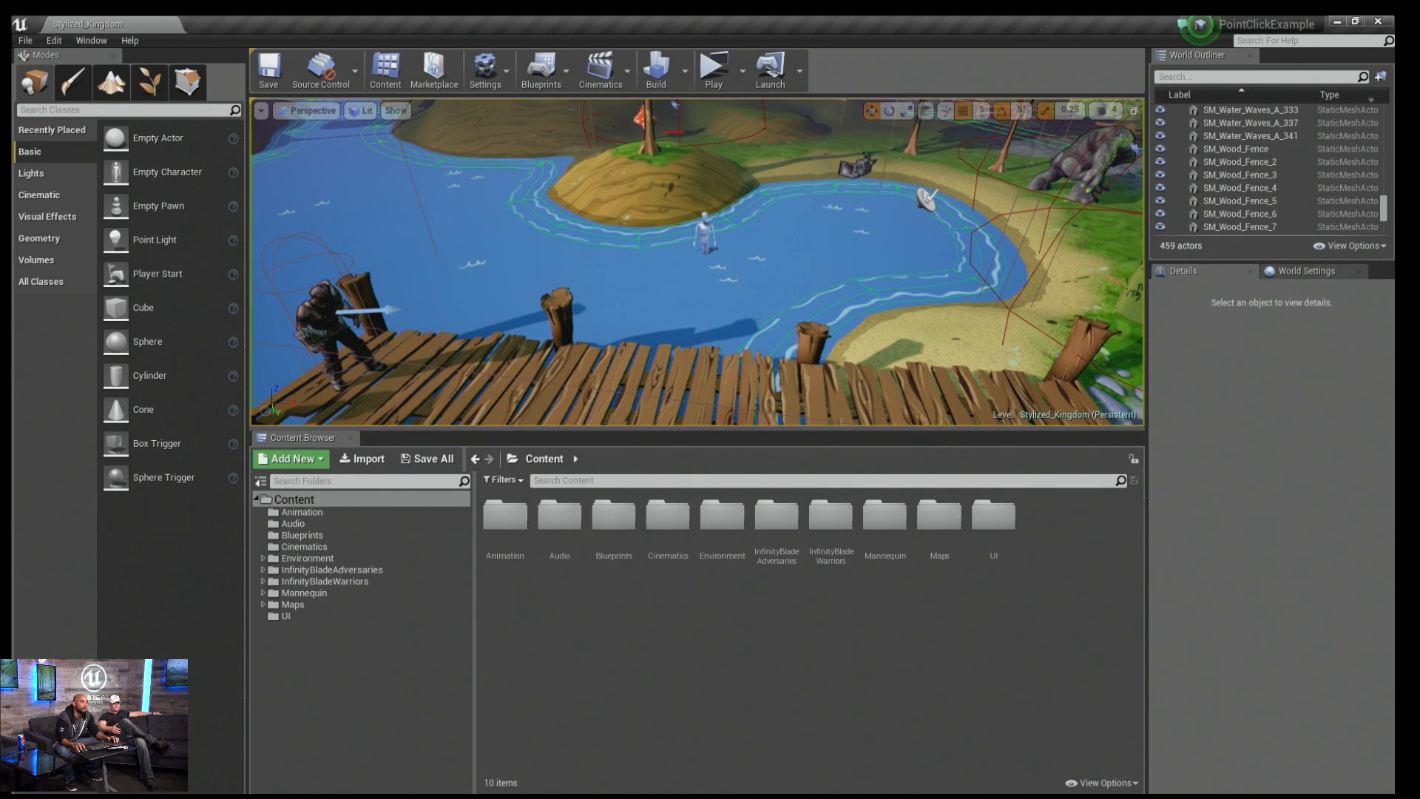
scroll(698, 262, down, 8)
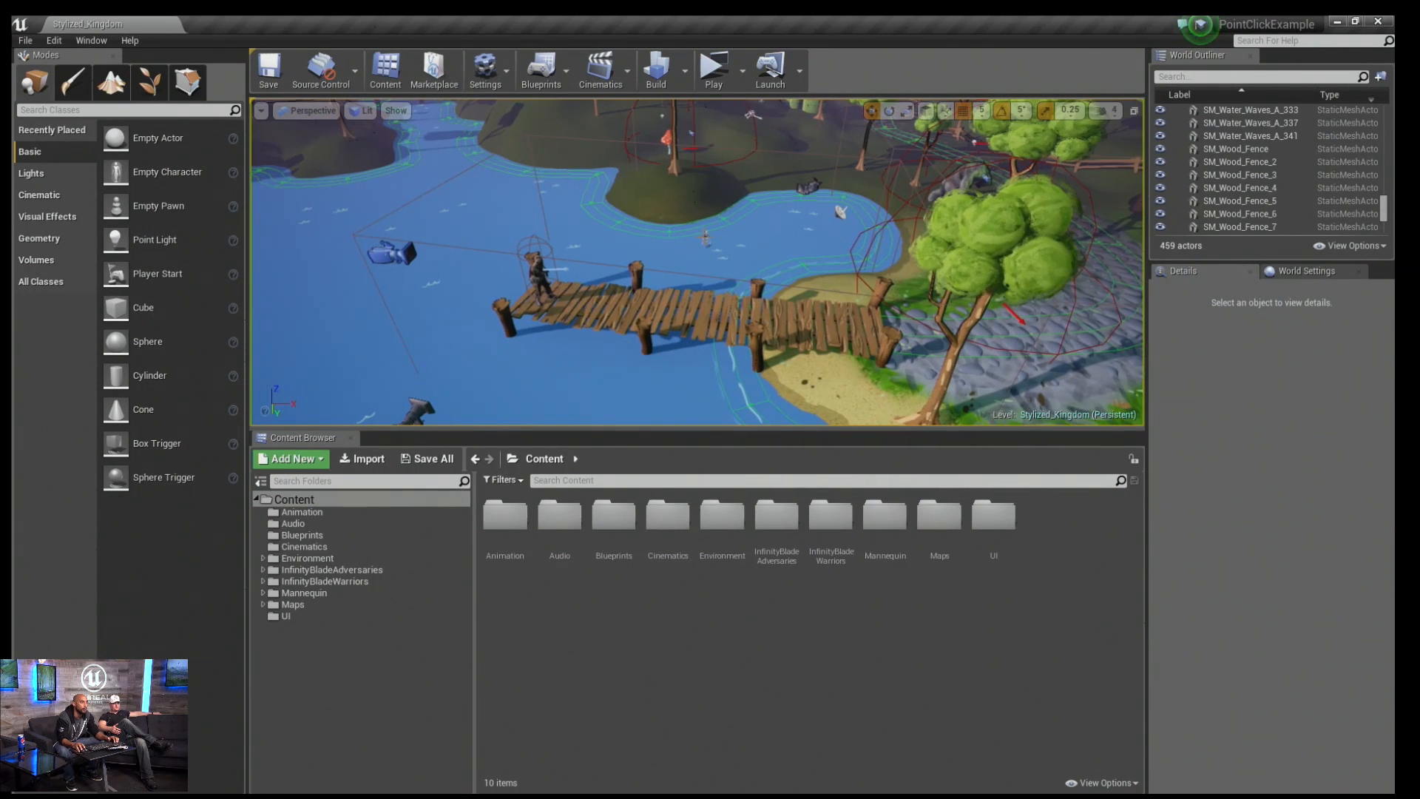
click(739, 299)
key(d)
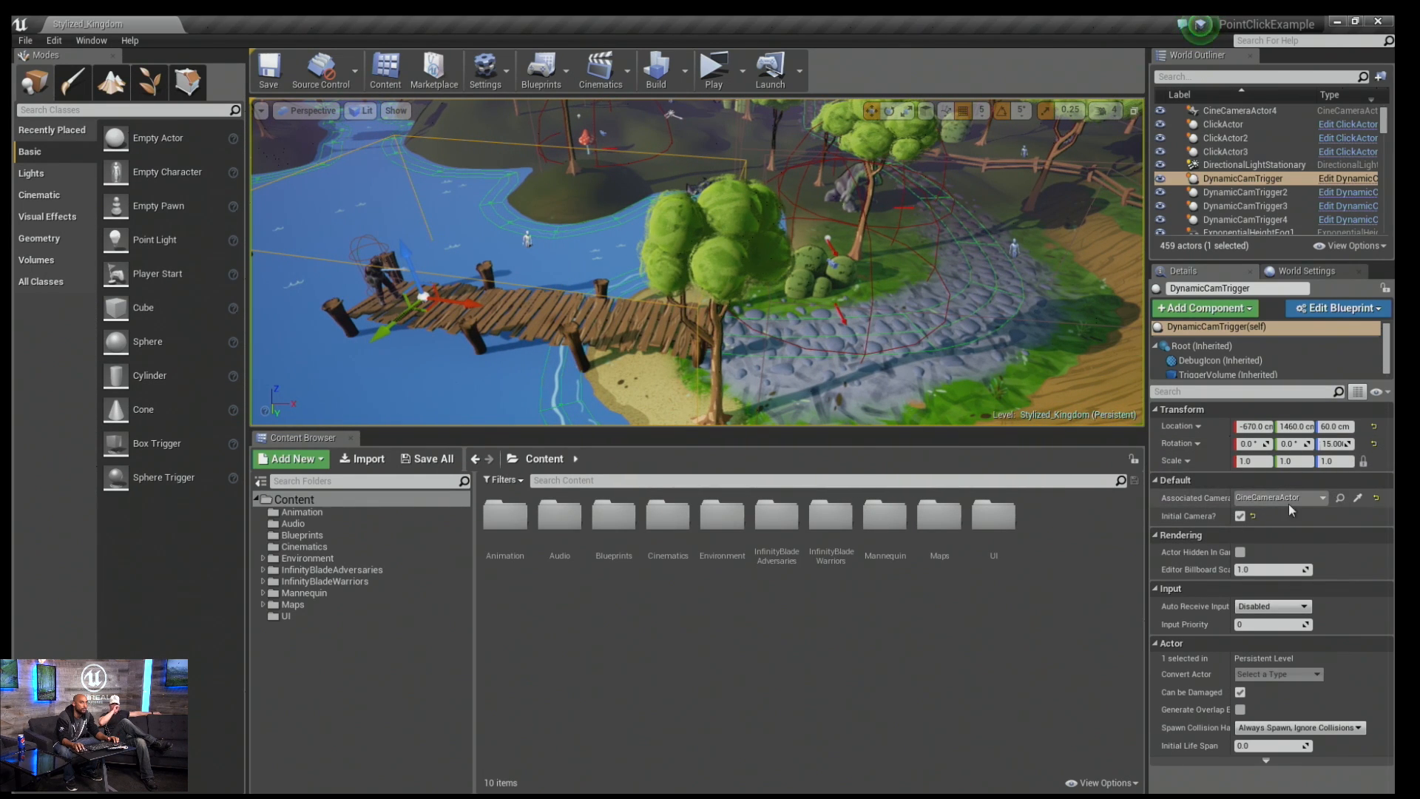
key(d)
right_drag(683, 346, 657, 270)
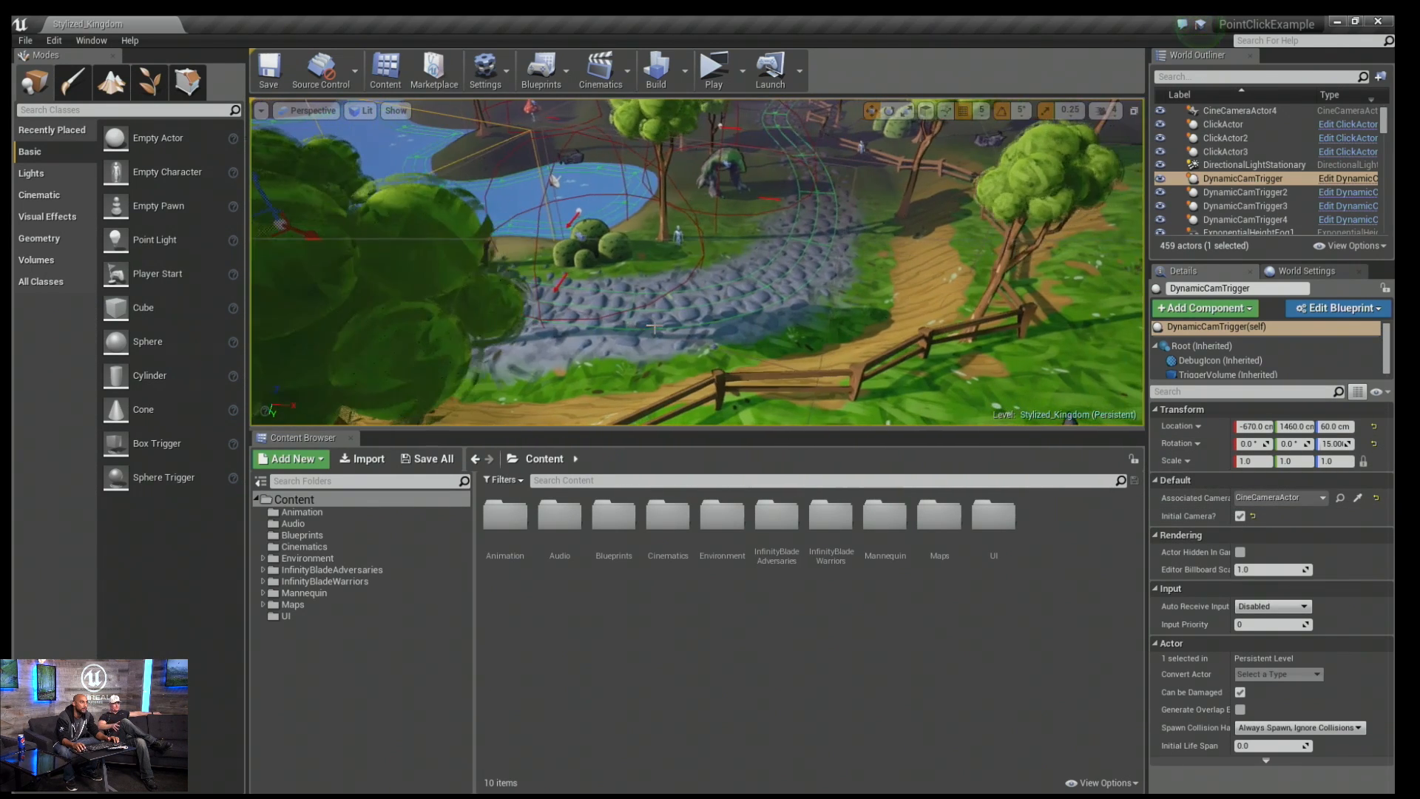
Select DynamicCamTrigger2 on the cobblestone path and frame it to examine its trigger volume and associated camera.
click(677, 238)
click(679, 230)
key(w)
mouse_move(679, 230)
right_down()
mouse_move(679, 244)
mouse_move(680, 231)
right_up()
key(s)
click(716, 274)
key(f)
alt+drag(716, 274, 640, 290)
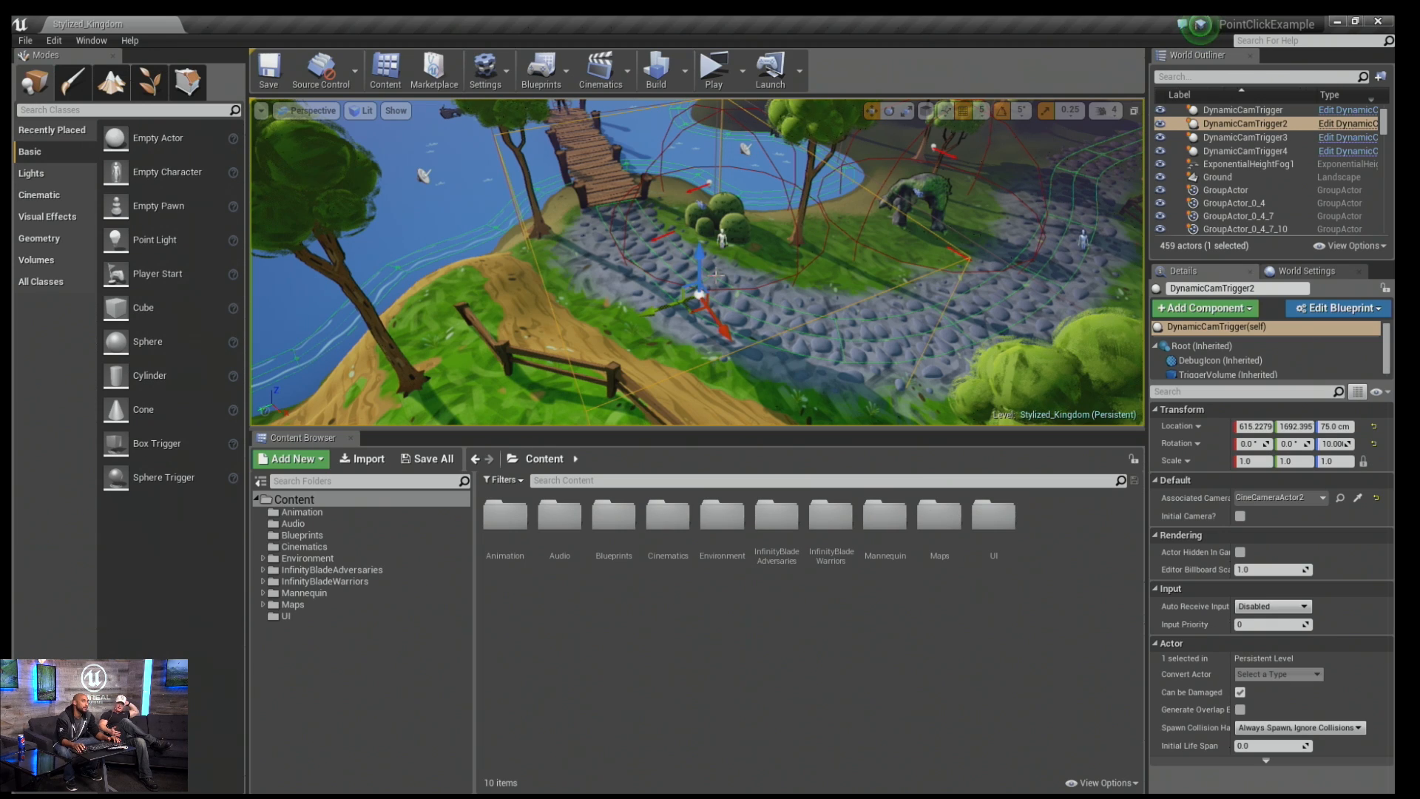
Show the navigation mesh to examine the level's walkable areas around the path, and hide it again.
key(d)
right_drag(879, 247, 777, 244)
key(s)
key(d)
key(a)
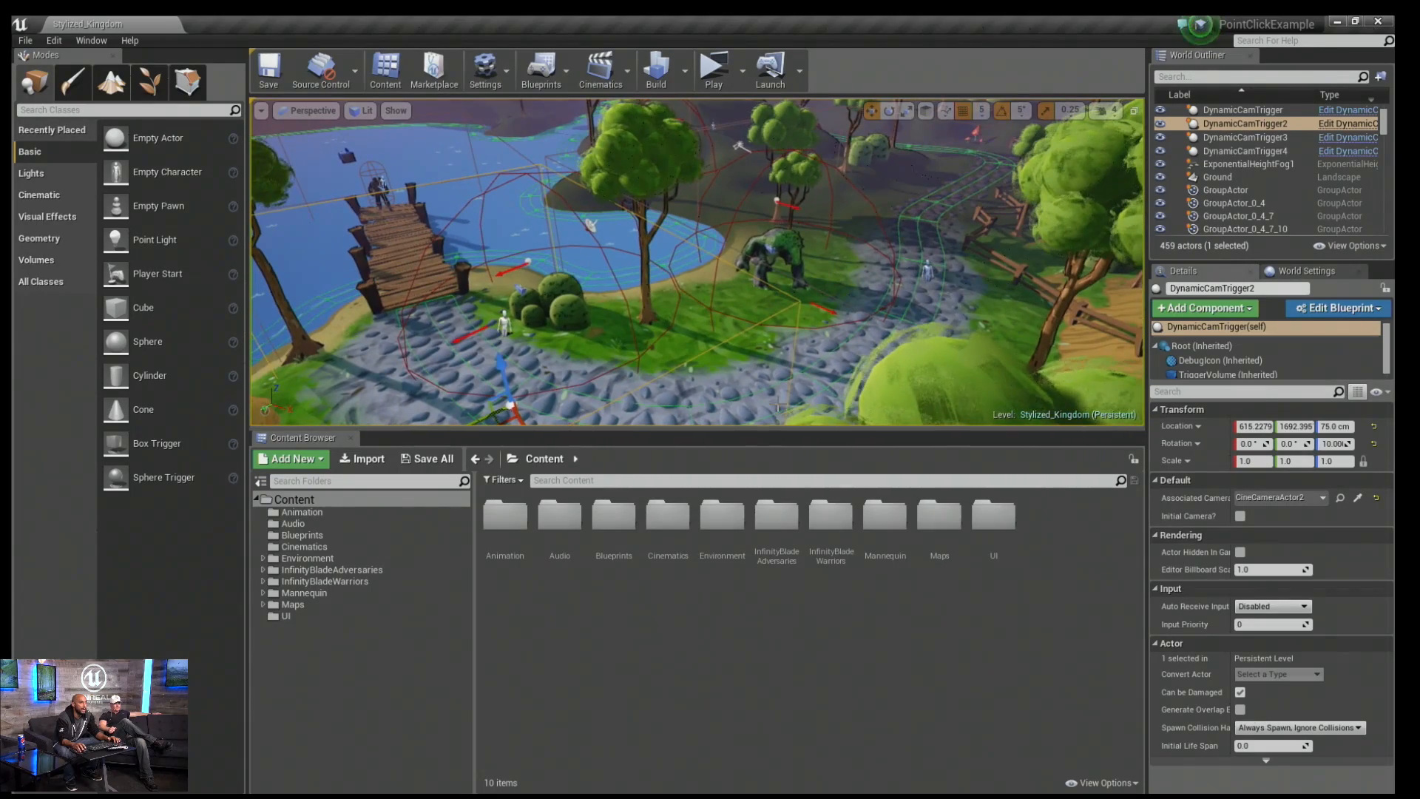
key(p)
right_drag(779, 408, 778, 412)
key(w)
right_drag(913, 349, 913, 349)
key(s)
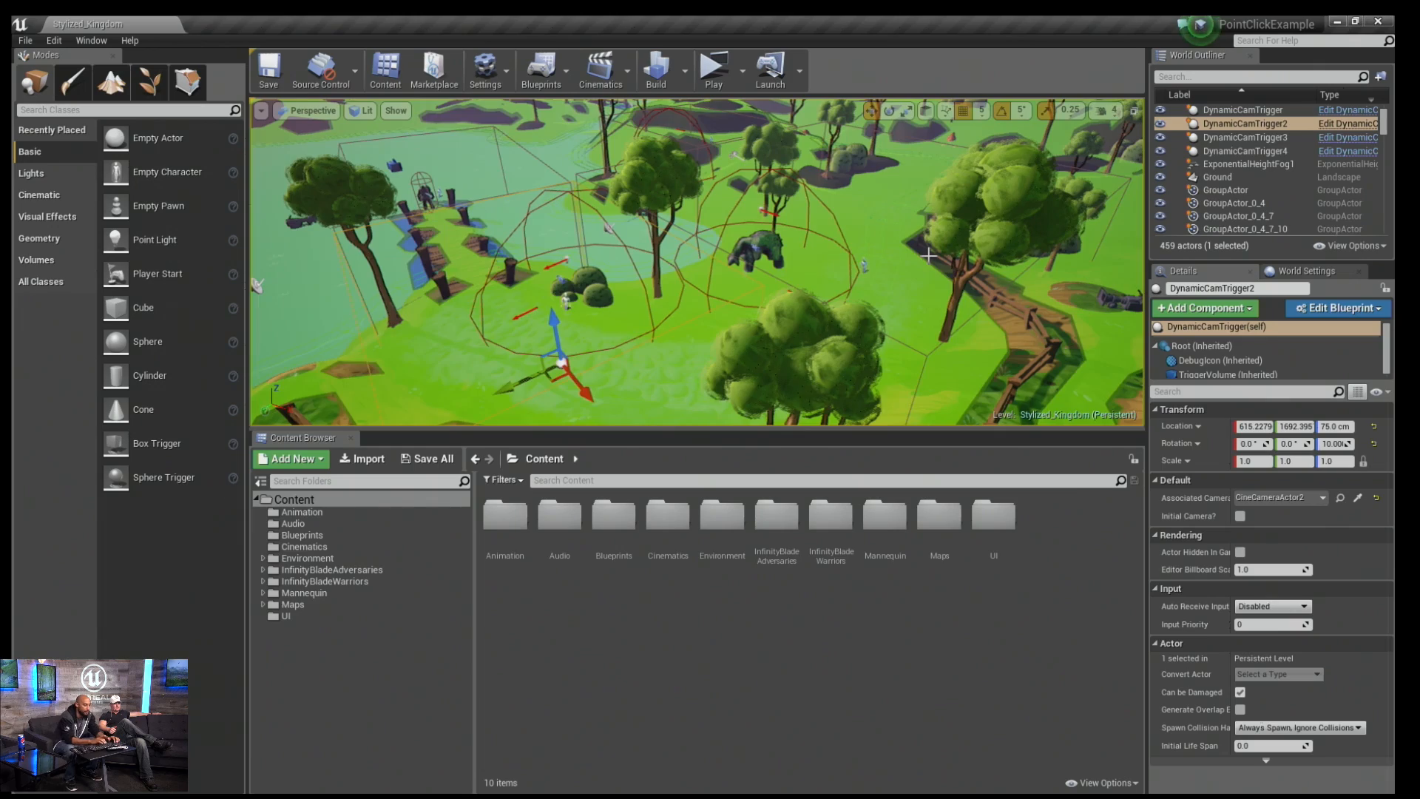
key(p)
key(w)
right_drag(714, 230, 725, 214)
key(s)
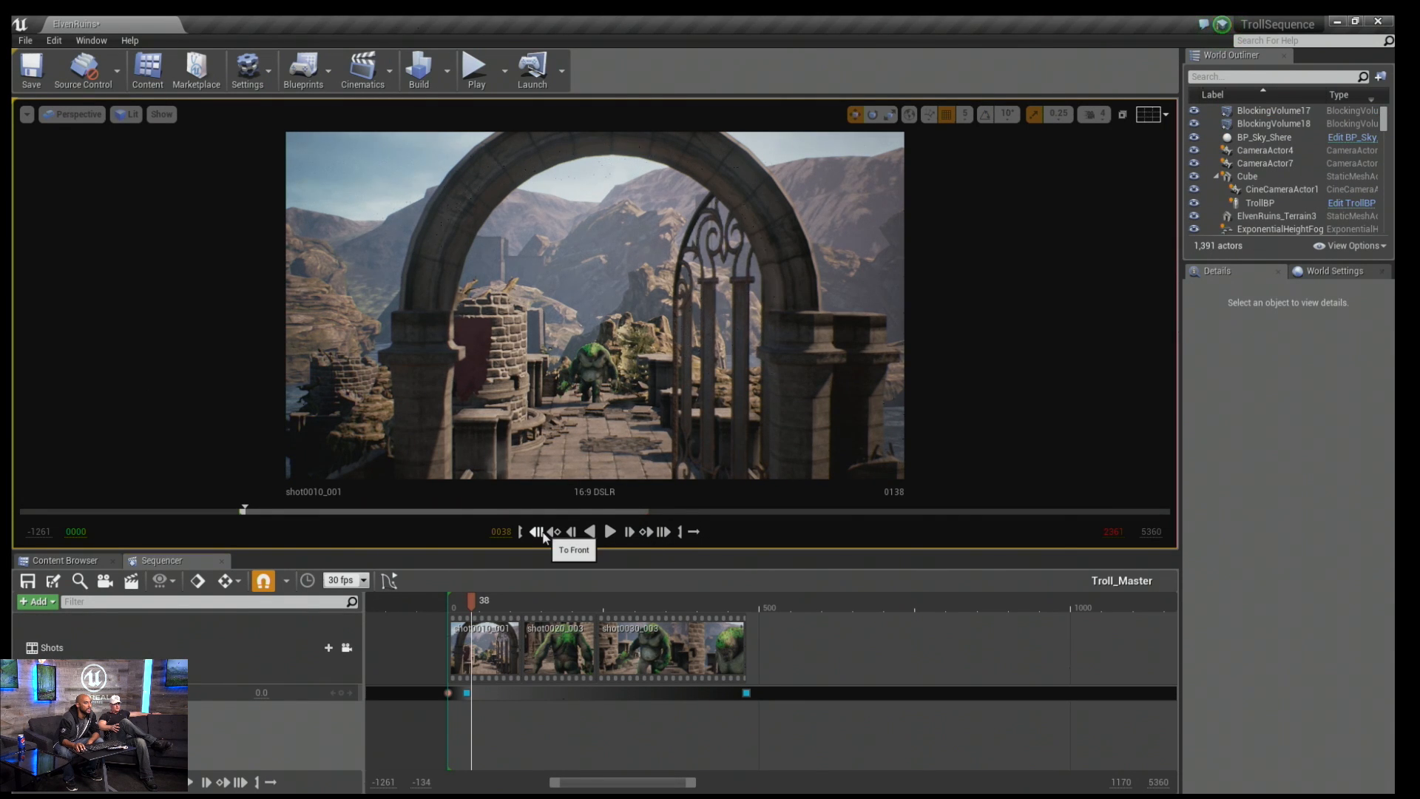
Play the Troll_Master sequence from its first frame and return the playhead to the start.
click(544, 534)
click(611, 533)
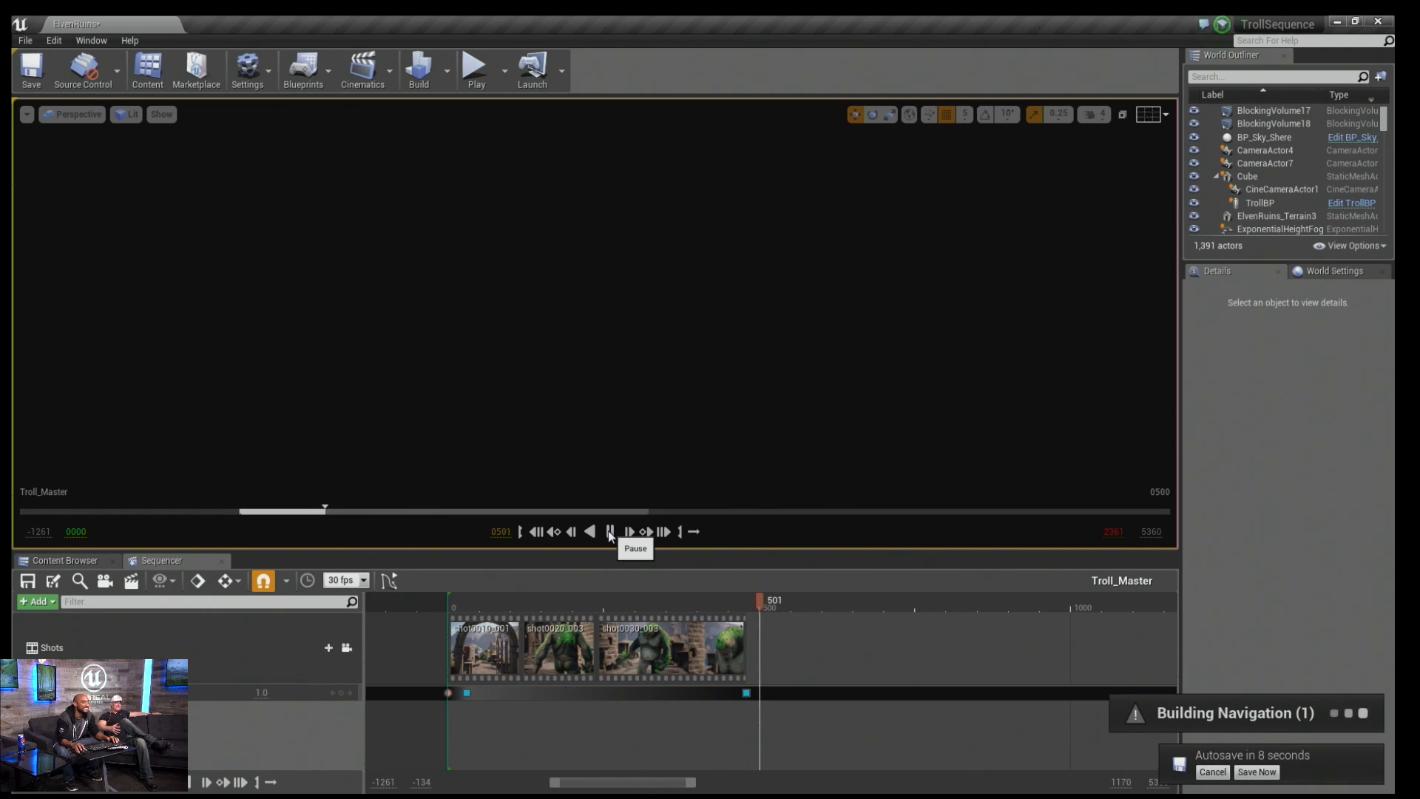
click(536, 534)
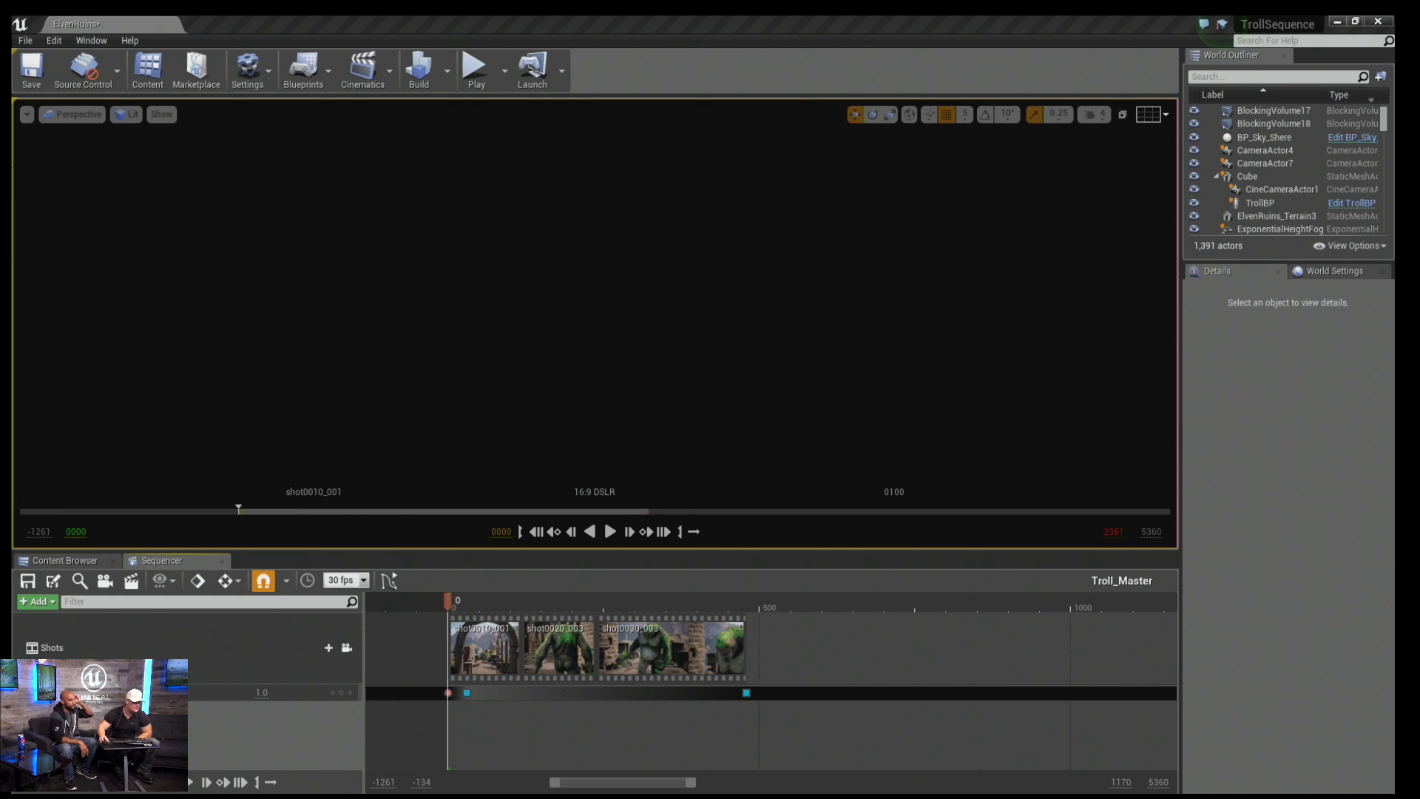
Open shot0010_001 from Troll_Master with the playhead at frame 62, and select its CineCameraActor1 track.
drag(449, 600, 487, 596)
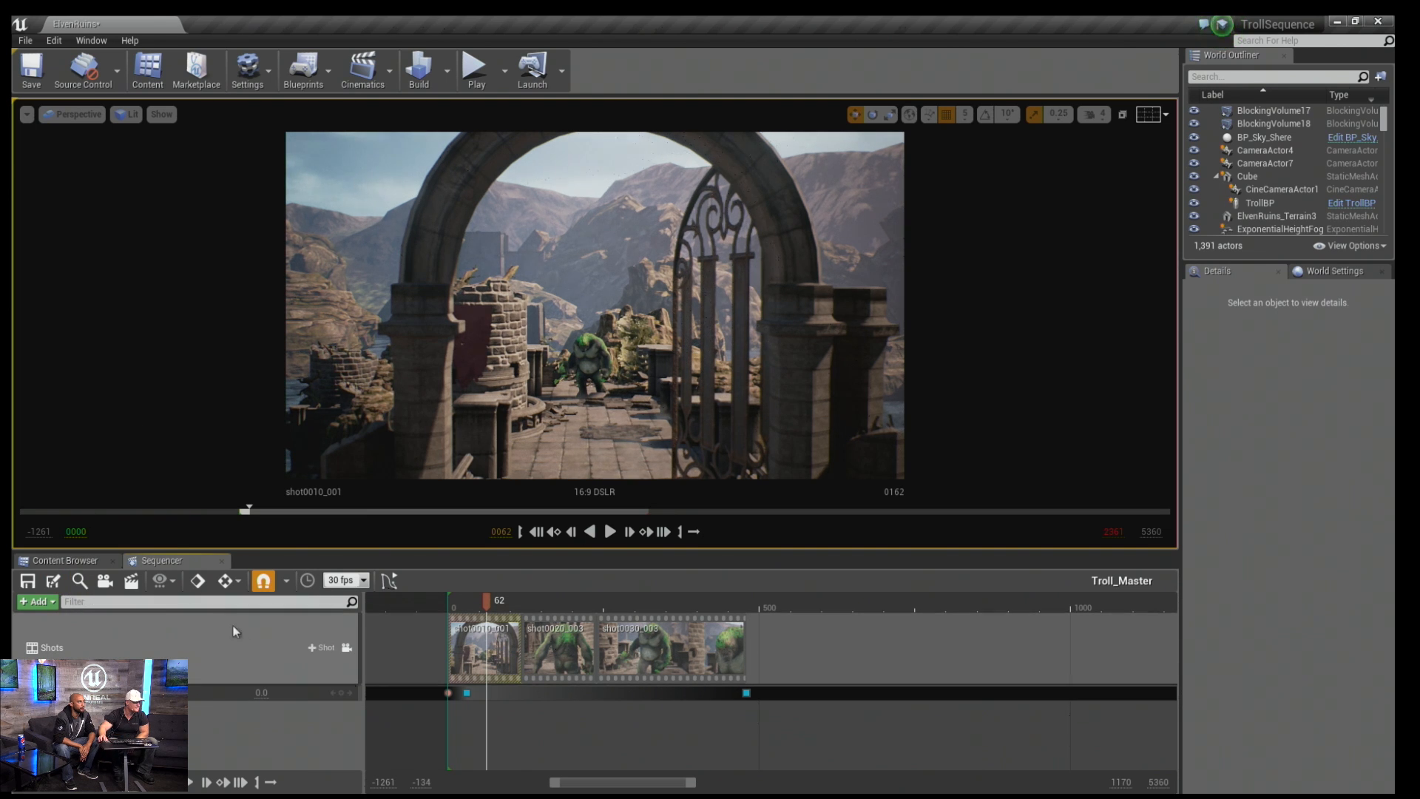
double_click(468, 651)
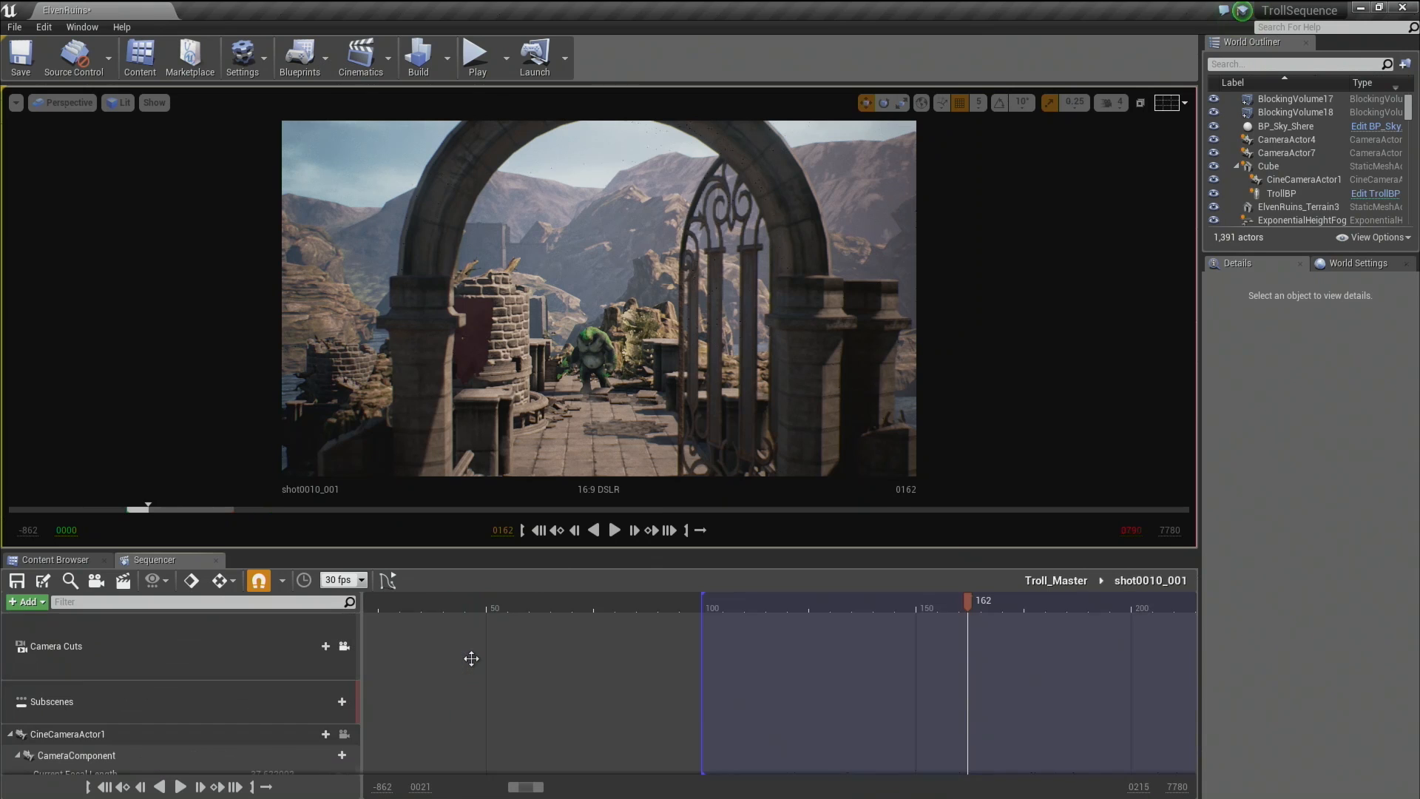
scroll(170, 727, down, 3)
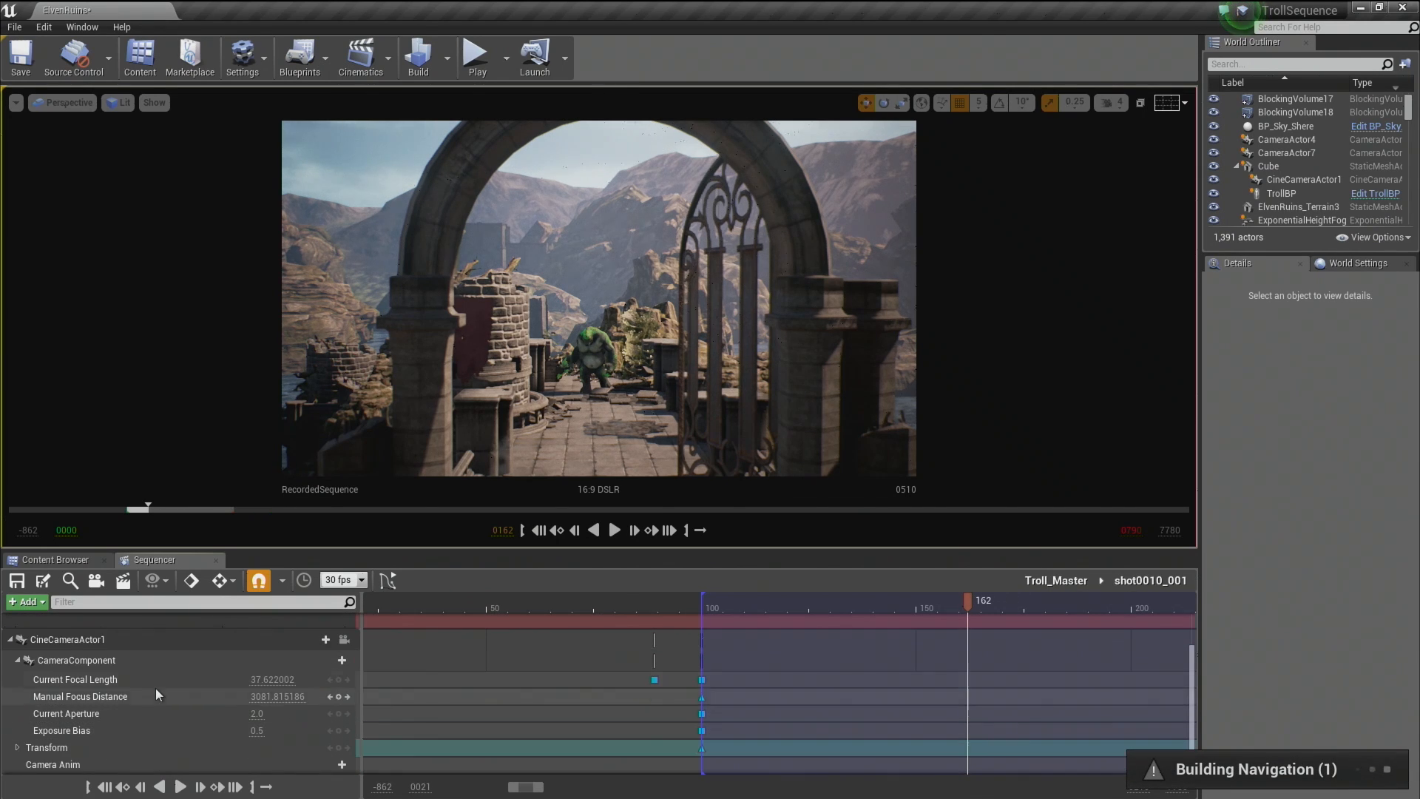
click(148, 640)
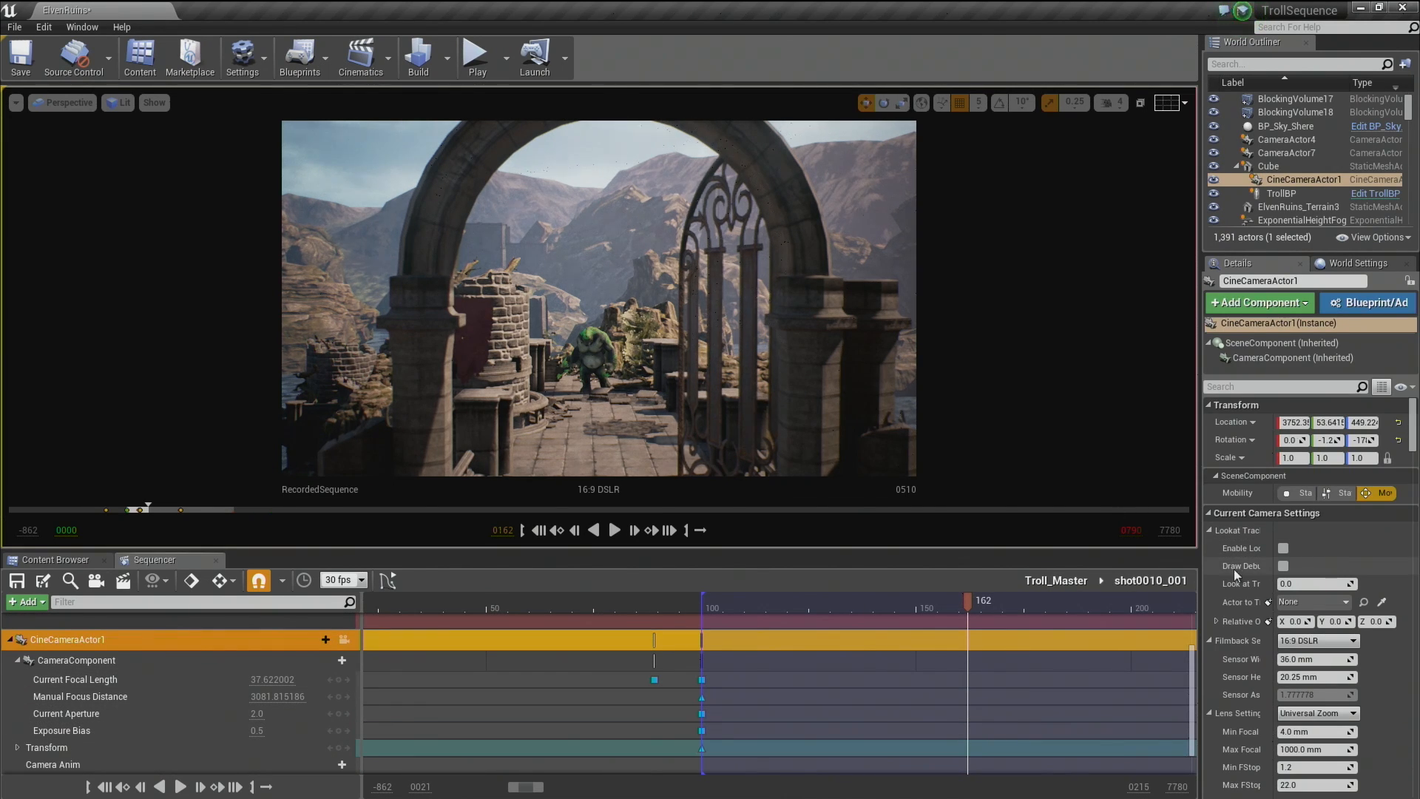
Widen the details area and examine the filmback presets available for CineCameraActor1.
drag(1200, 578, 1070, 579)
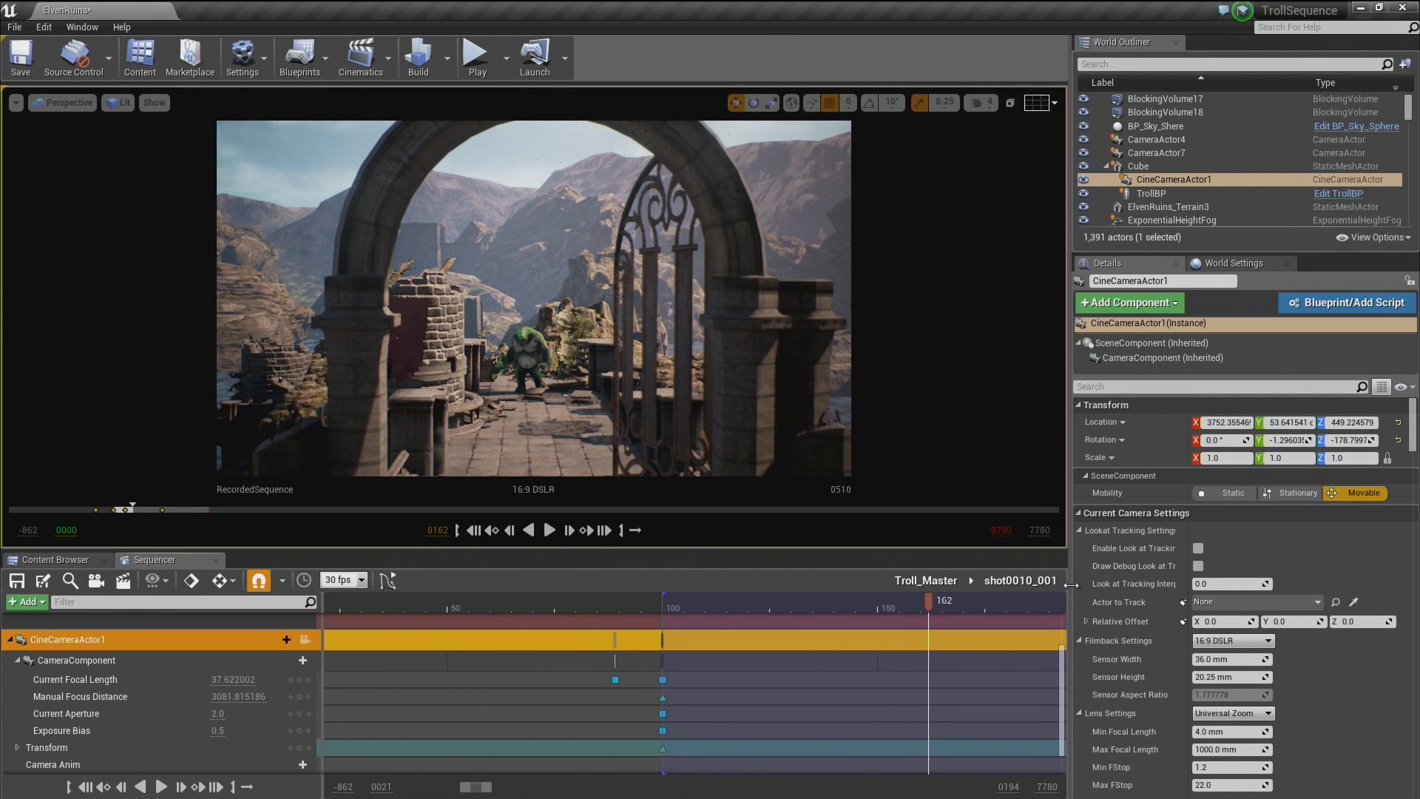
click(1244, 645)
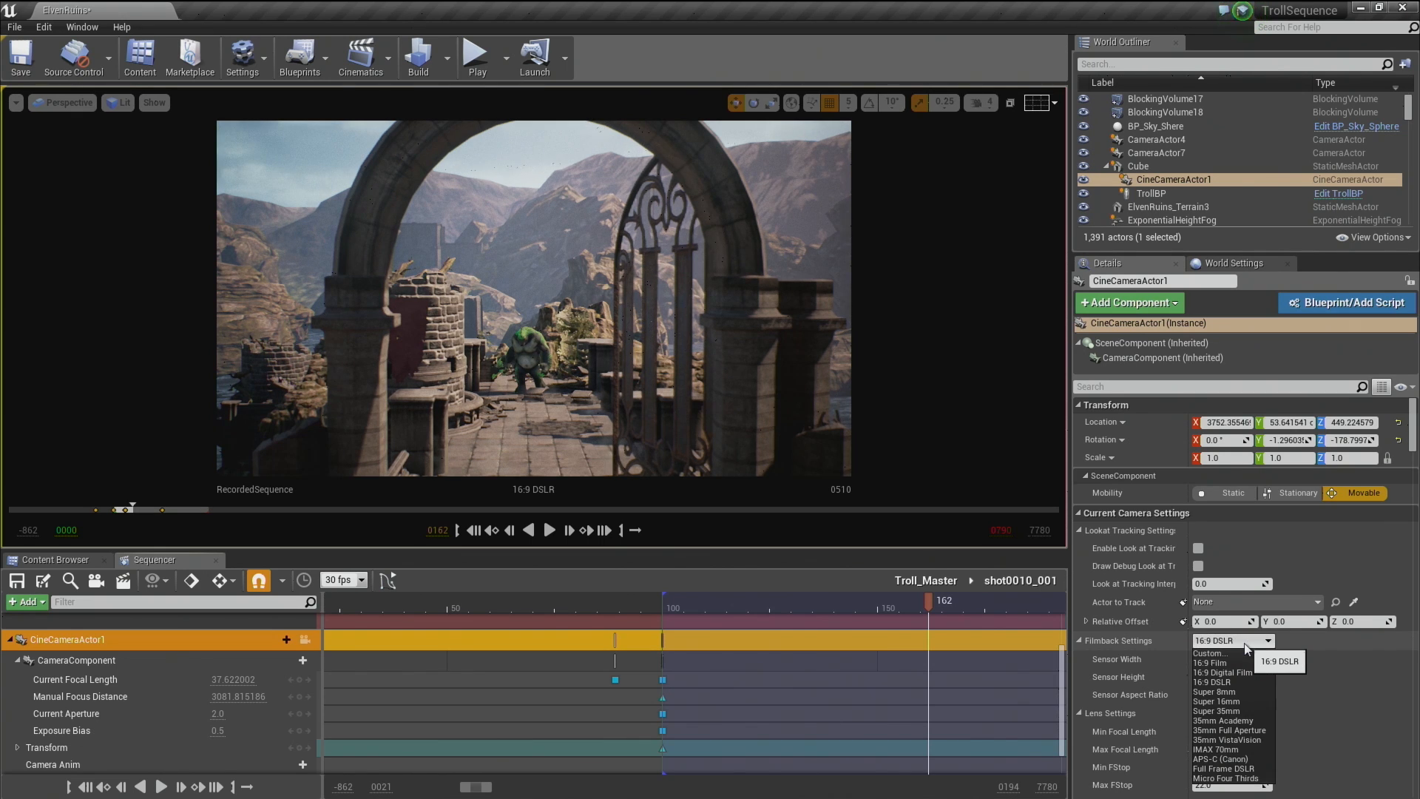
click(1247, 645)
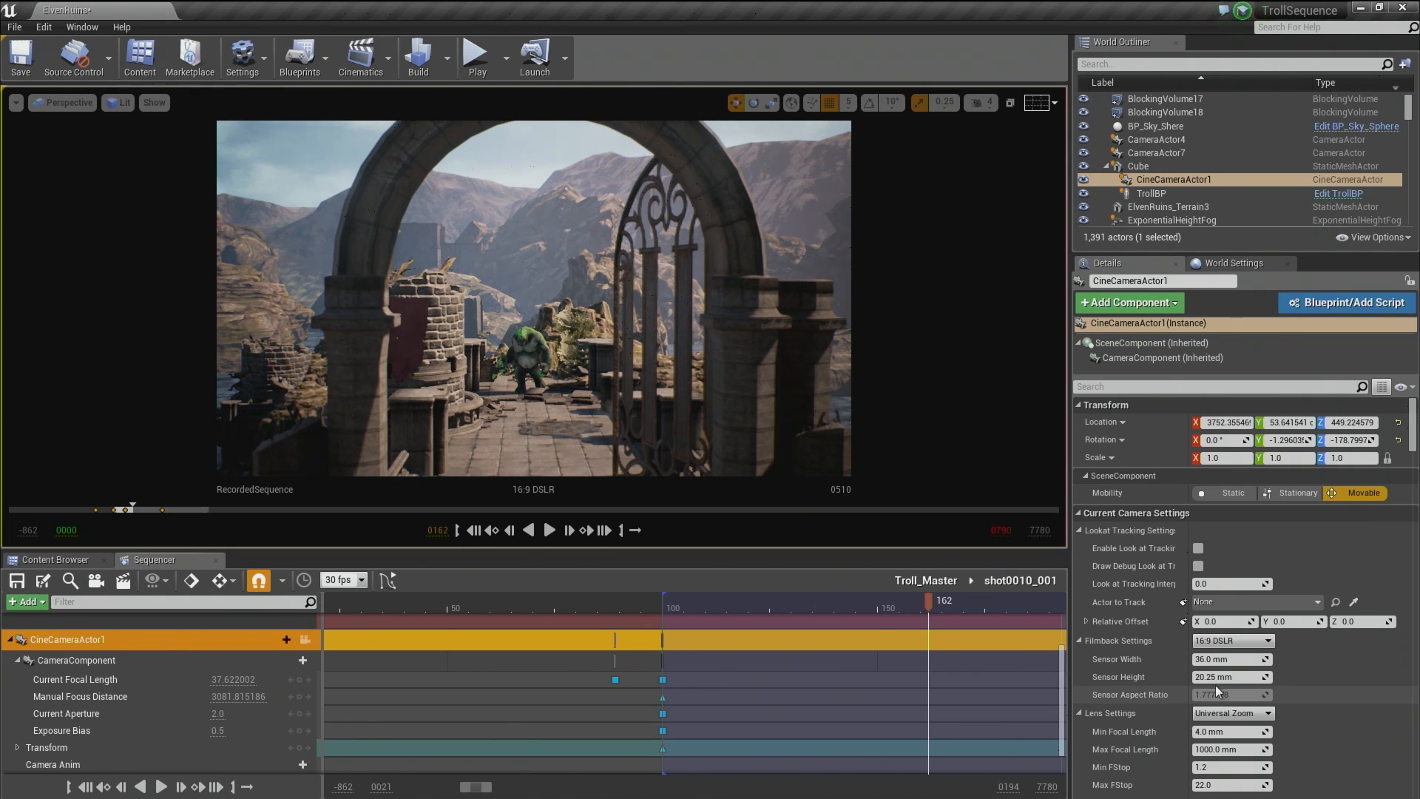
click(1249, 642)
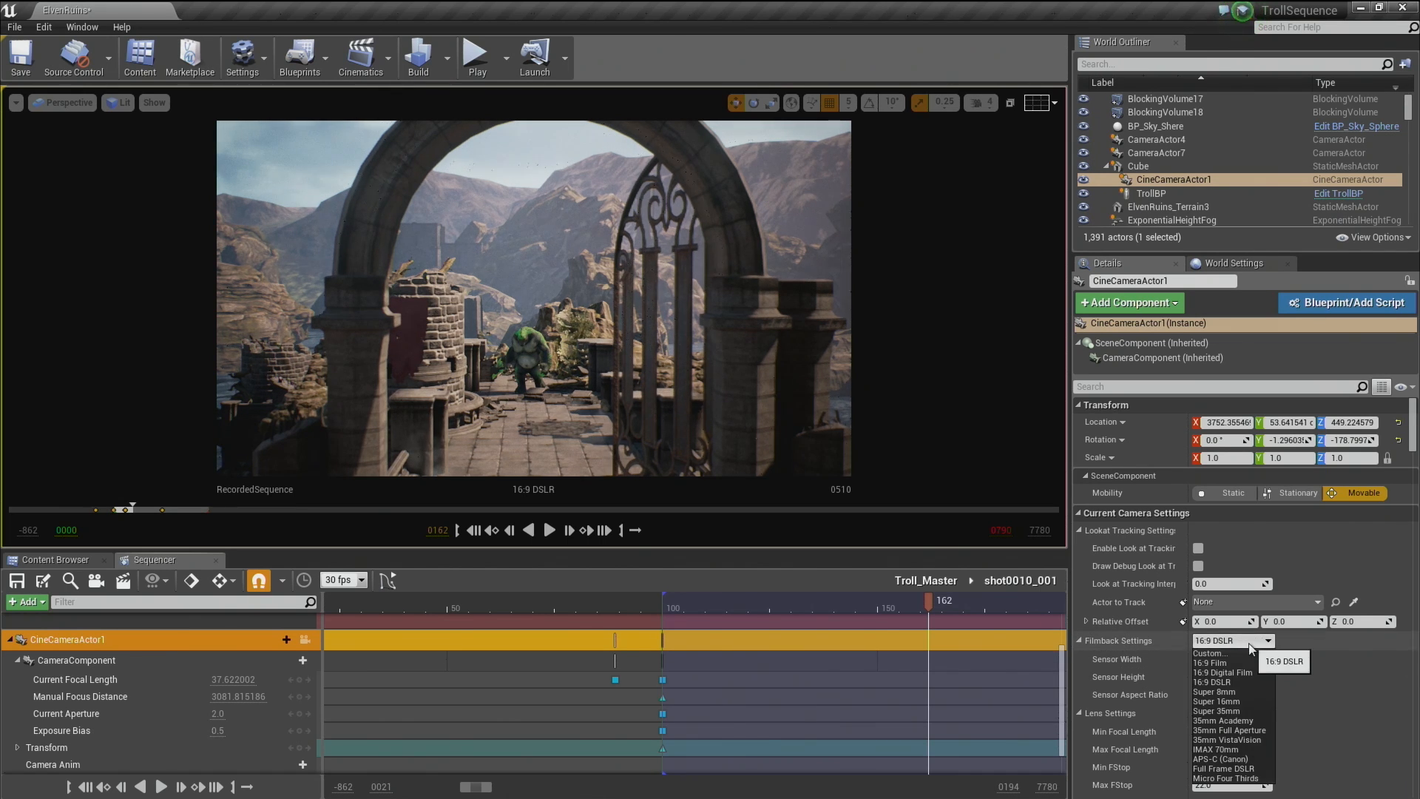
click(1250, 643)
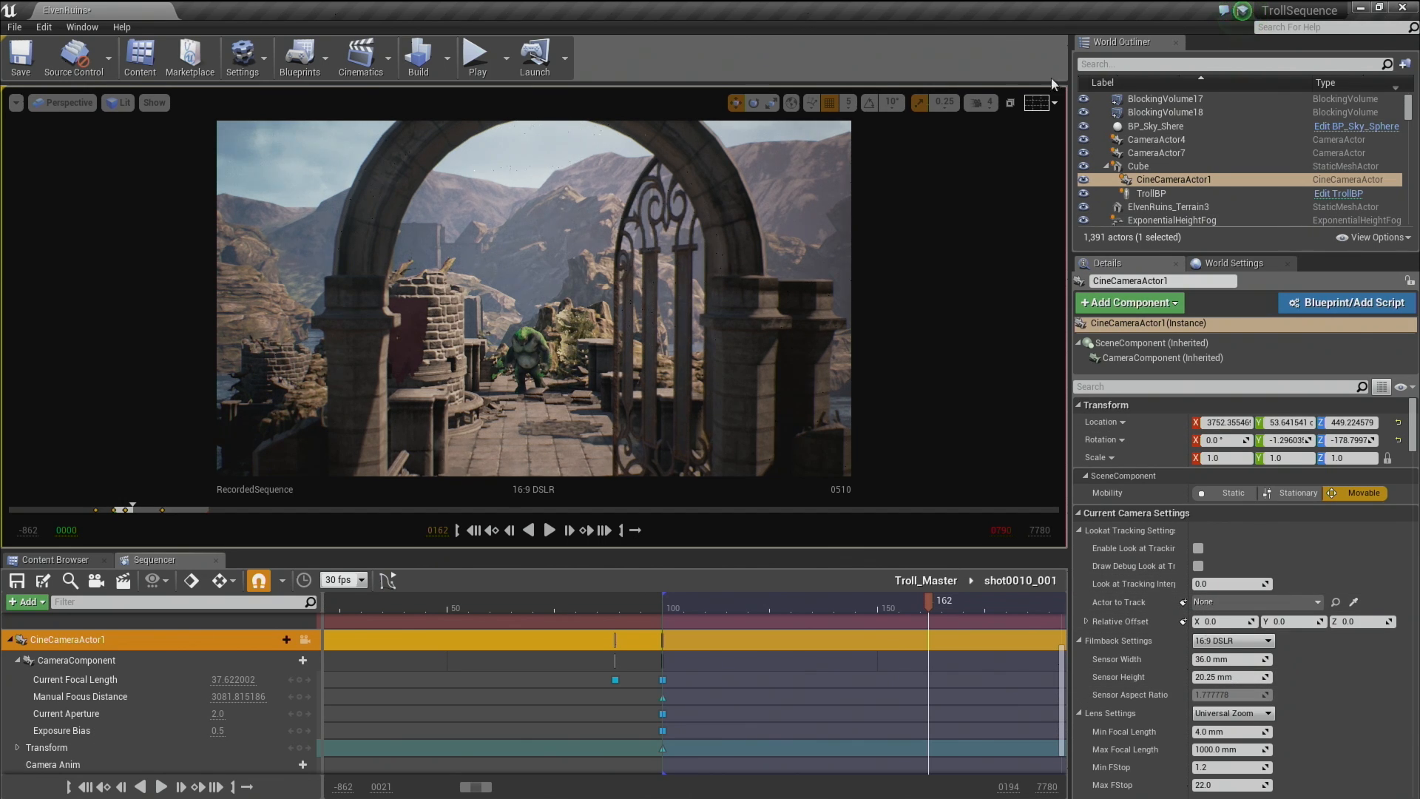
Preview a 2.35 letterbox mask over the viewport with fully opaque black bars, and turn the mask off again.
click(1048, 103)
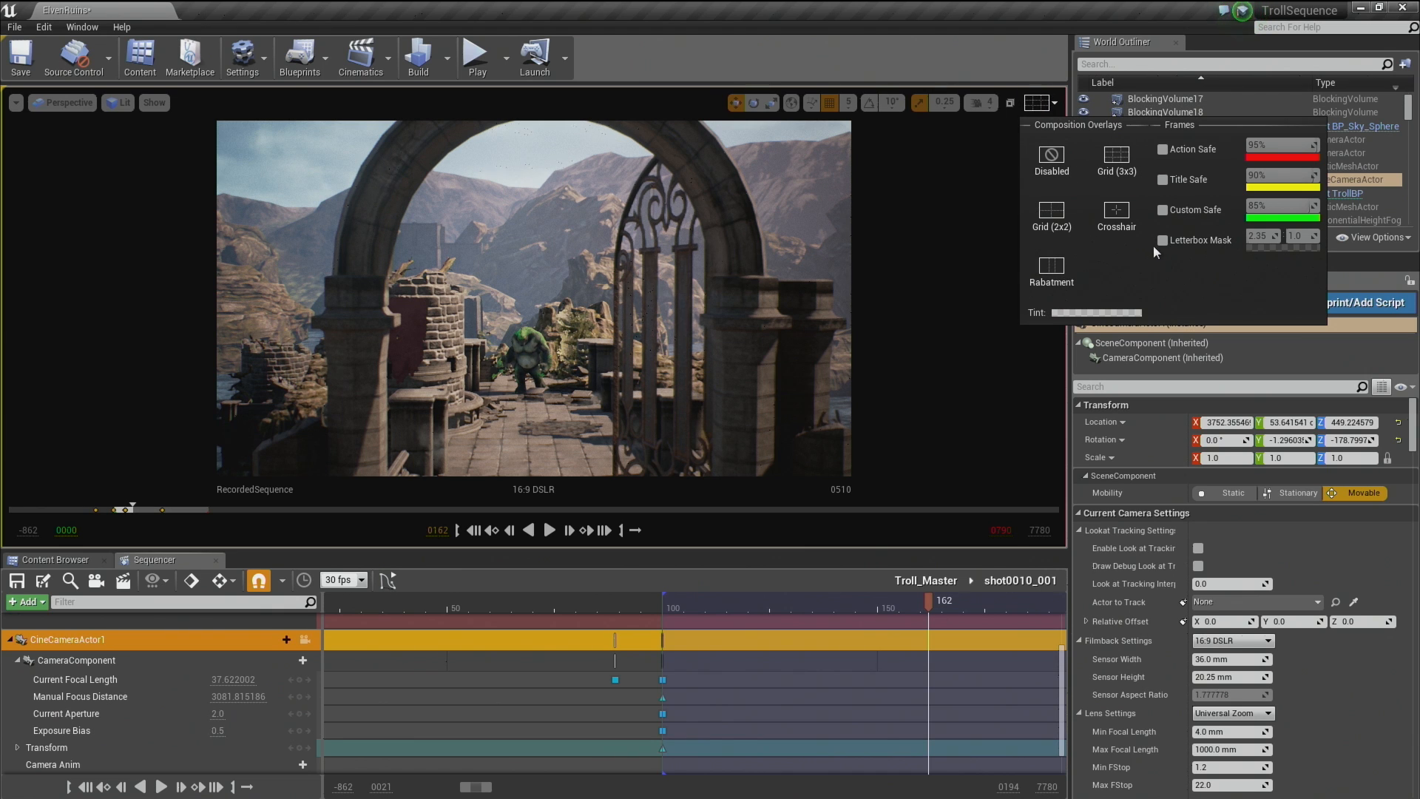
click(1162, 240)
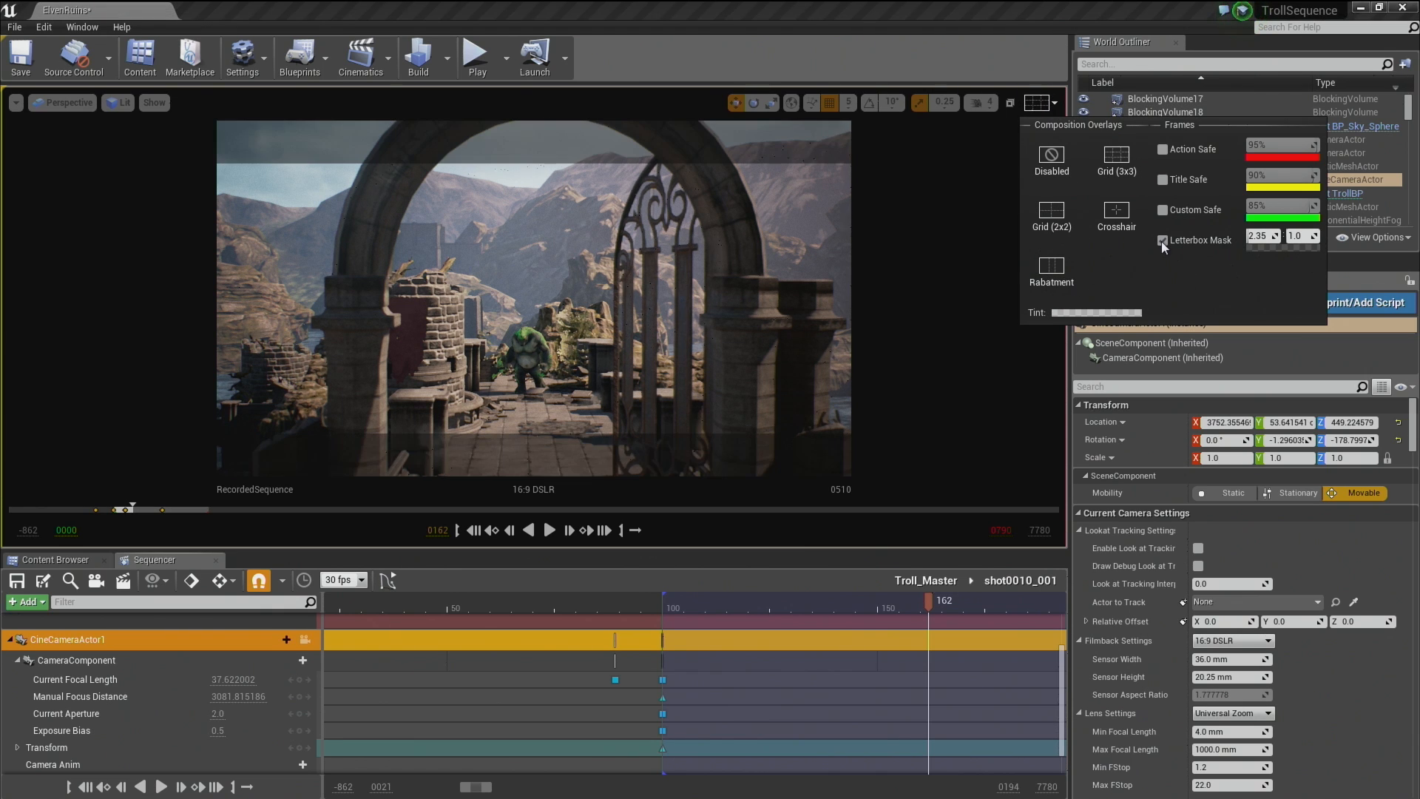
click(1263, 248)
drag(1398, 331, 1398, 251)
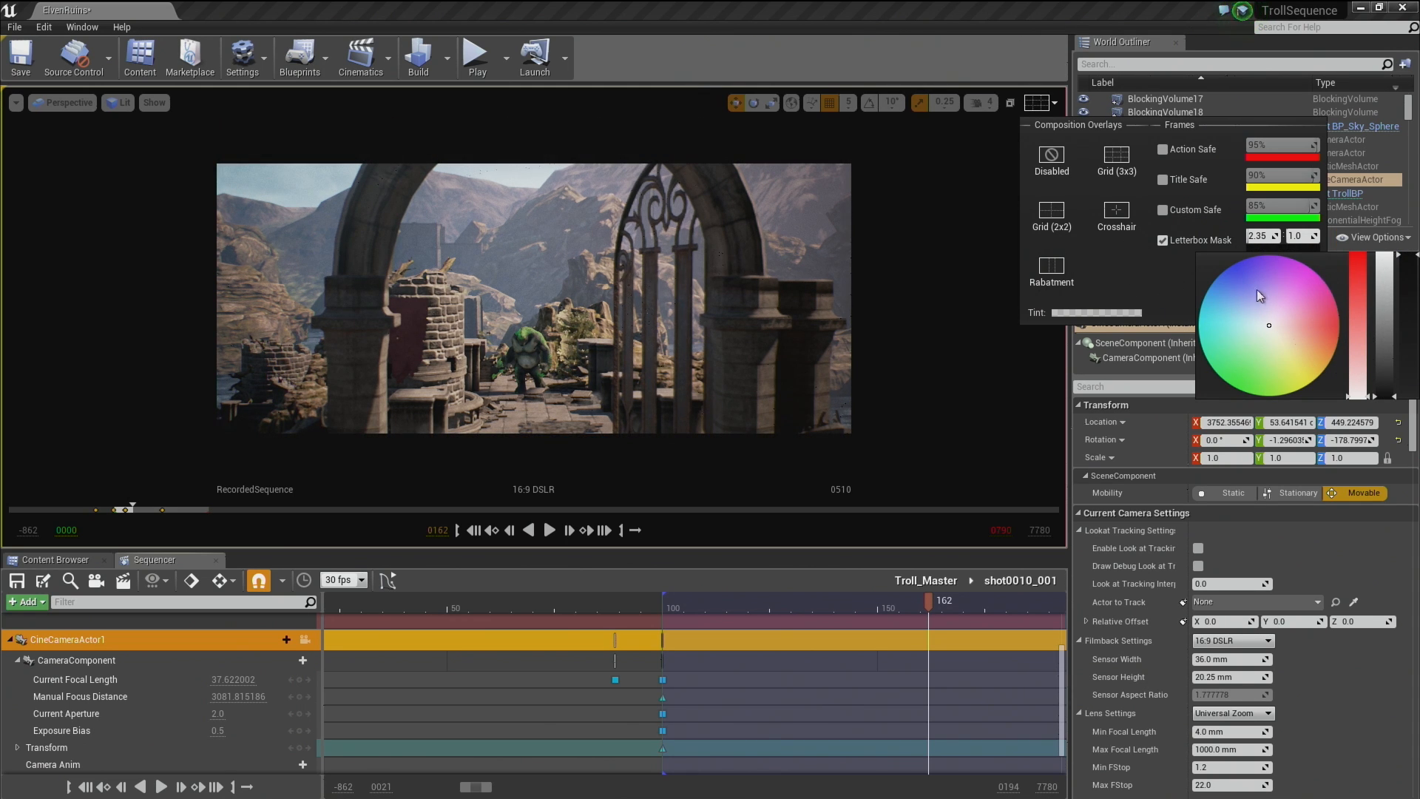
click(1164, 241)
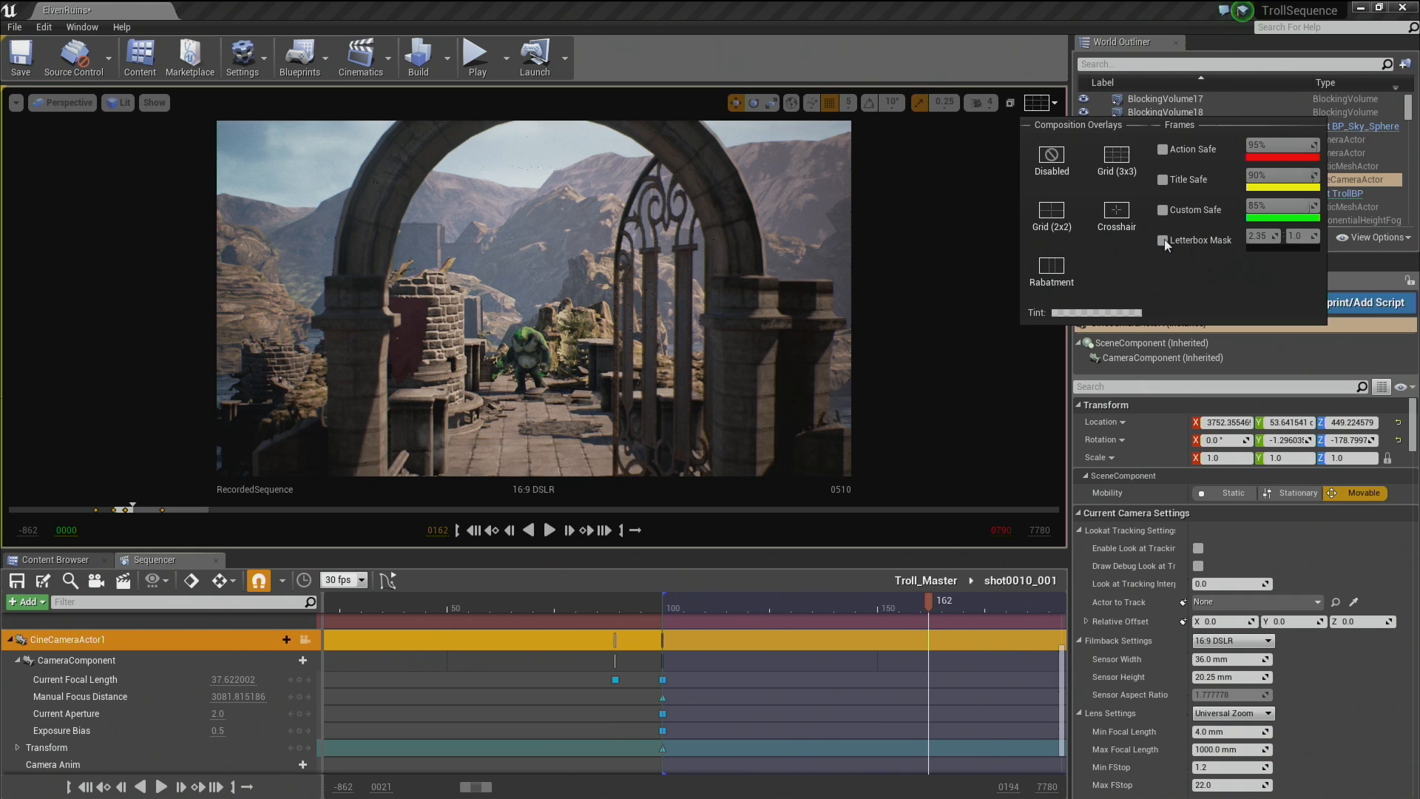
click(1164, 241)
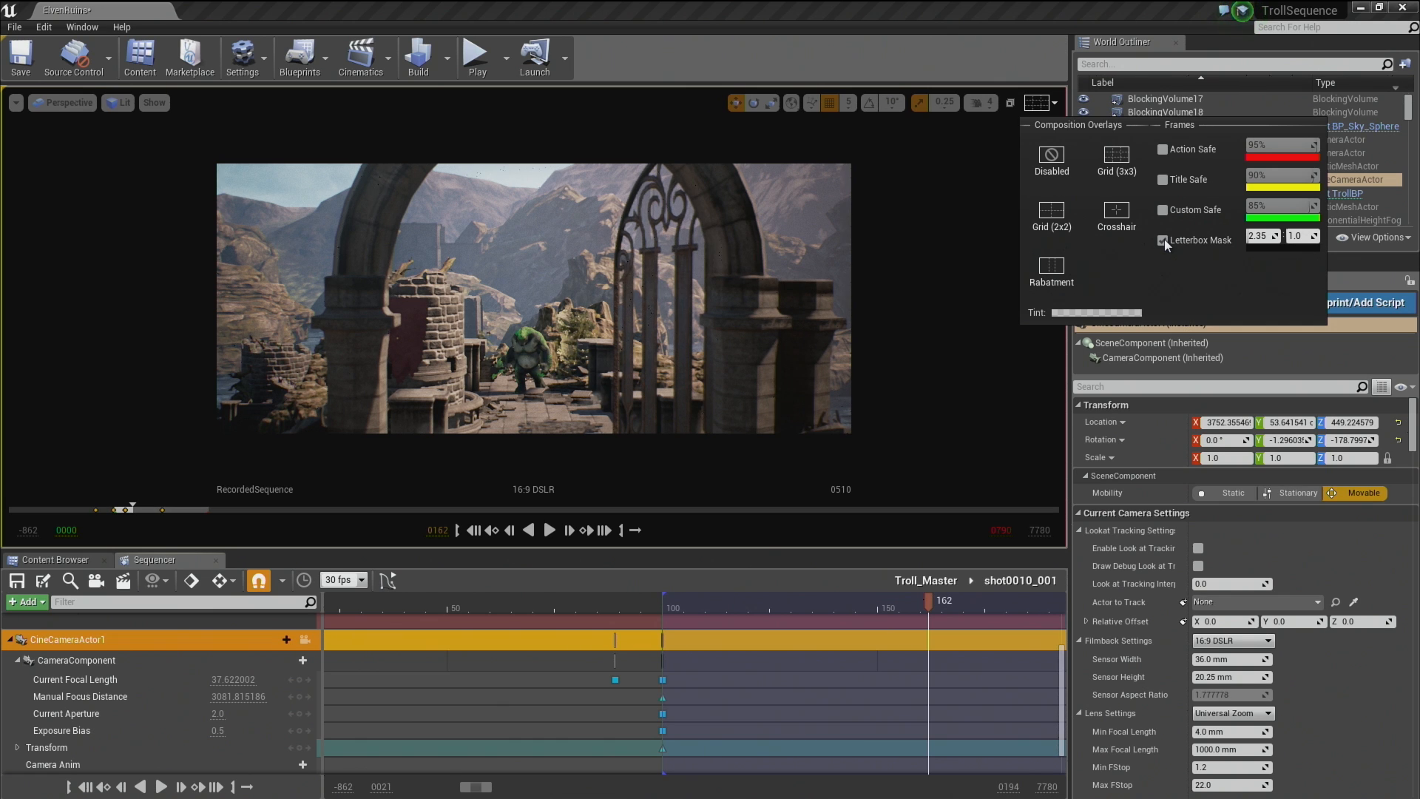
click(1164, 239)
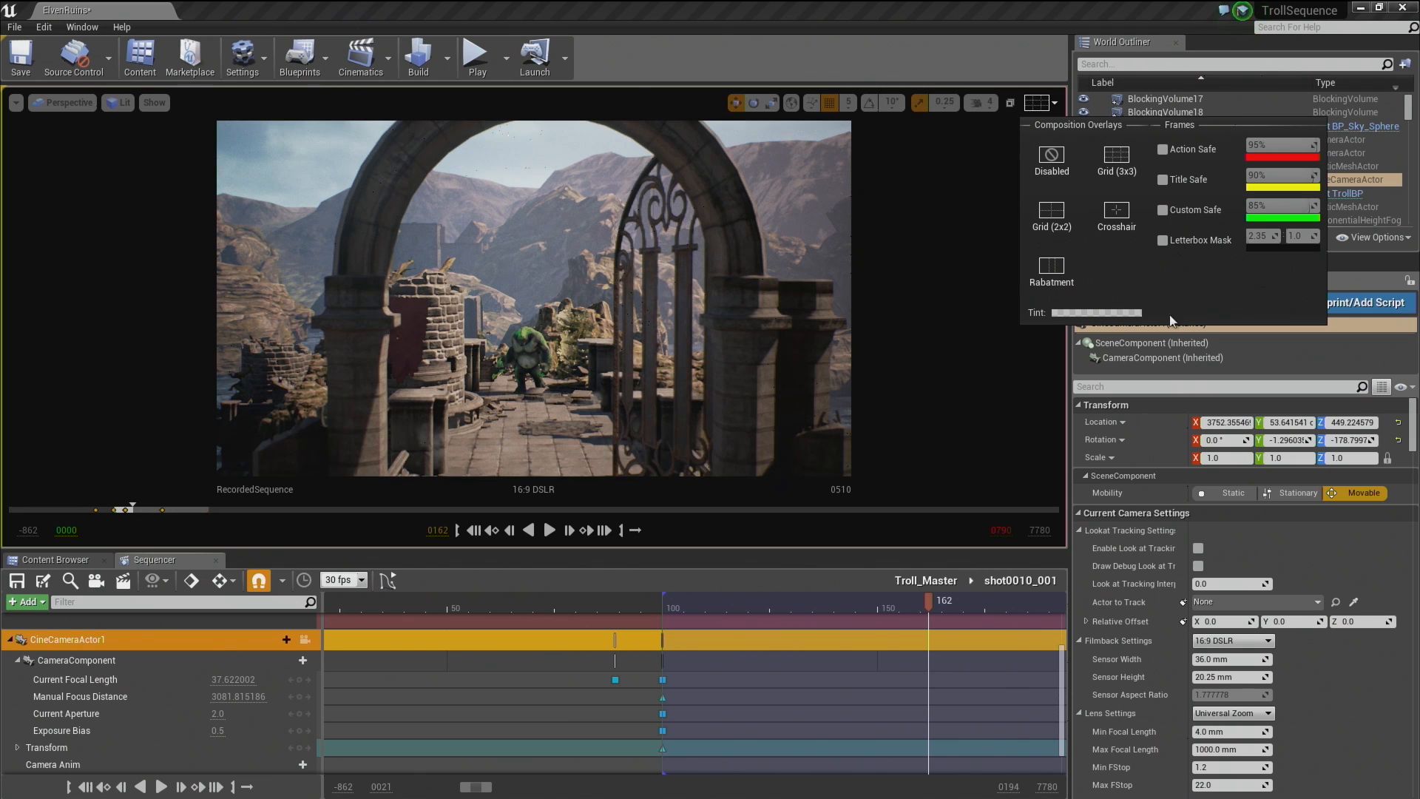
Examine the Sensor Height value in CineCameraActor1's filmback settings without changing it.
click(1206, 677)
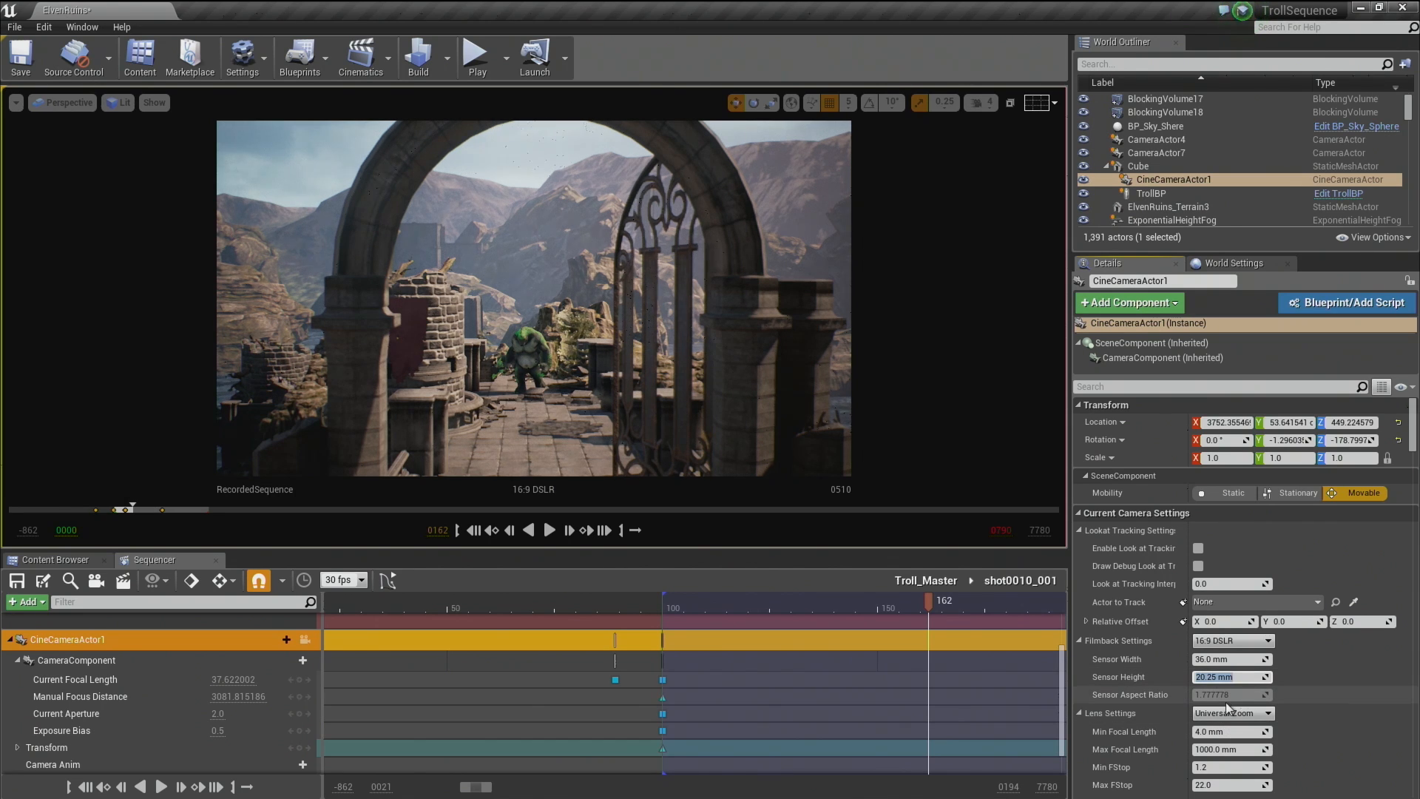
click(1288, 681)
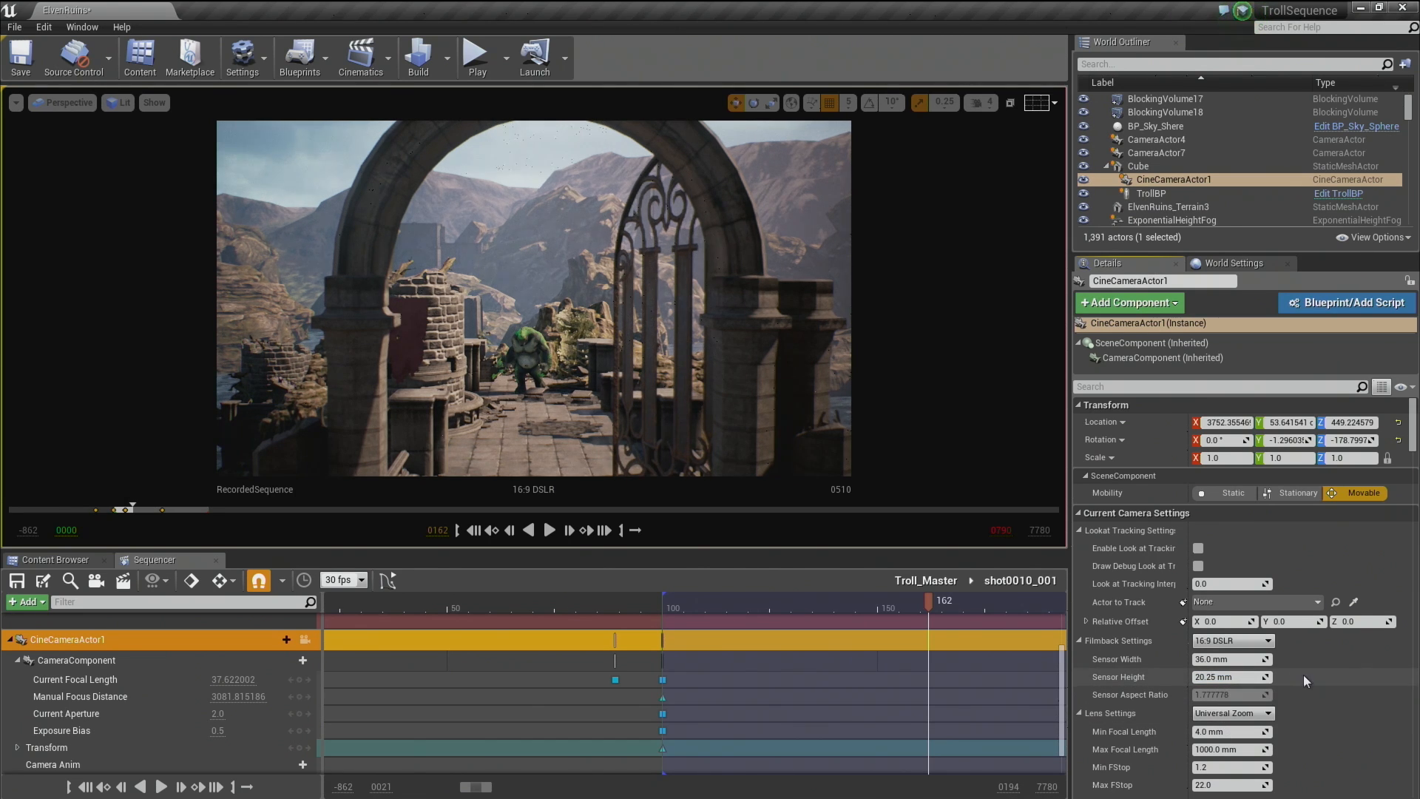
click(1232, 678)
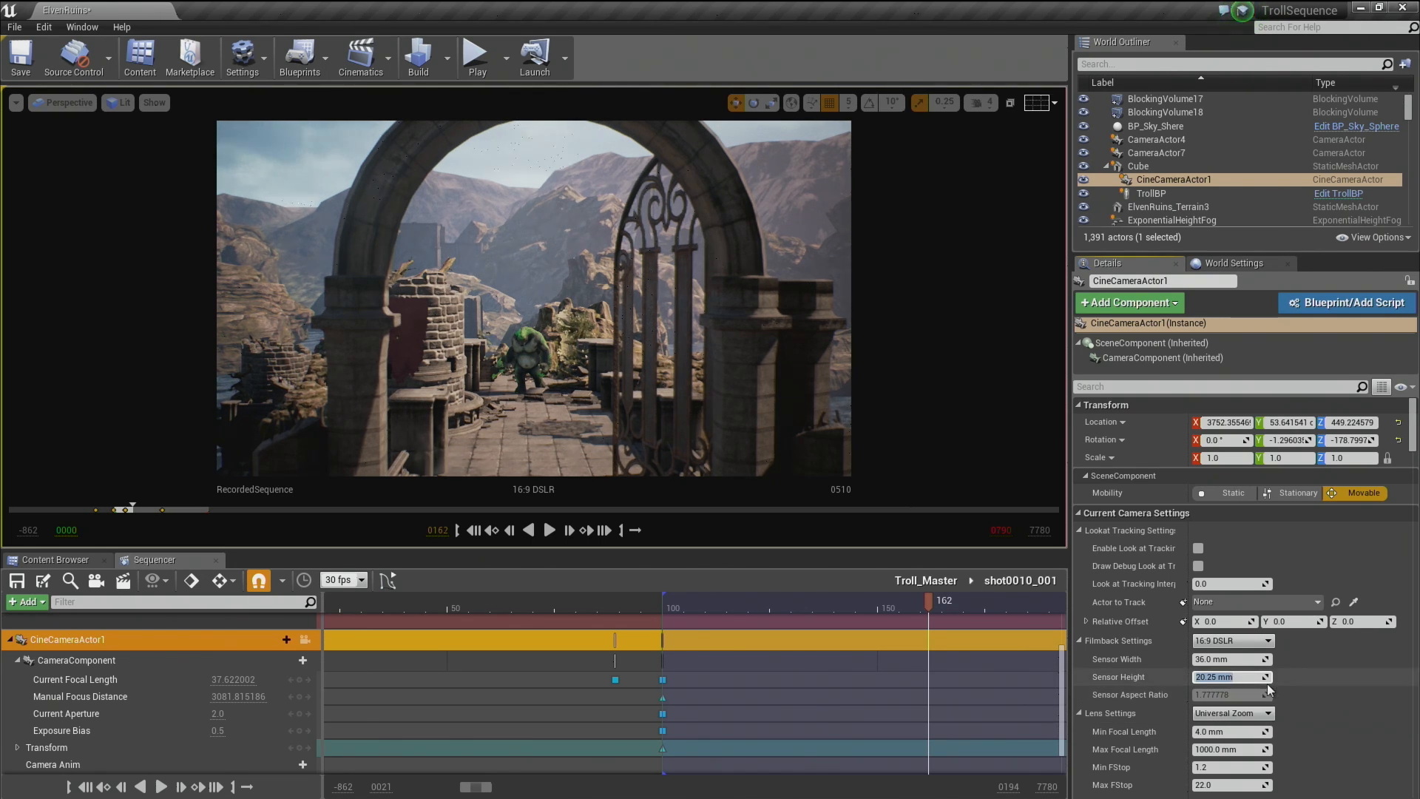
click(1294, 683)
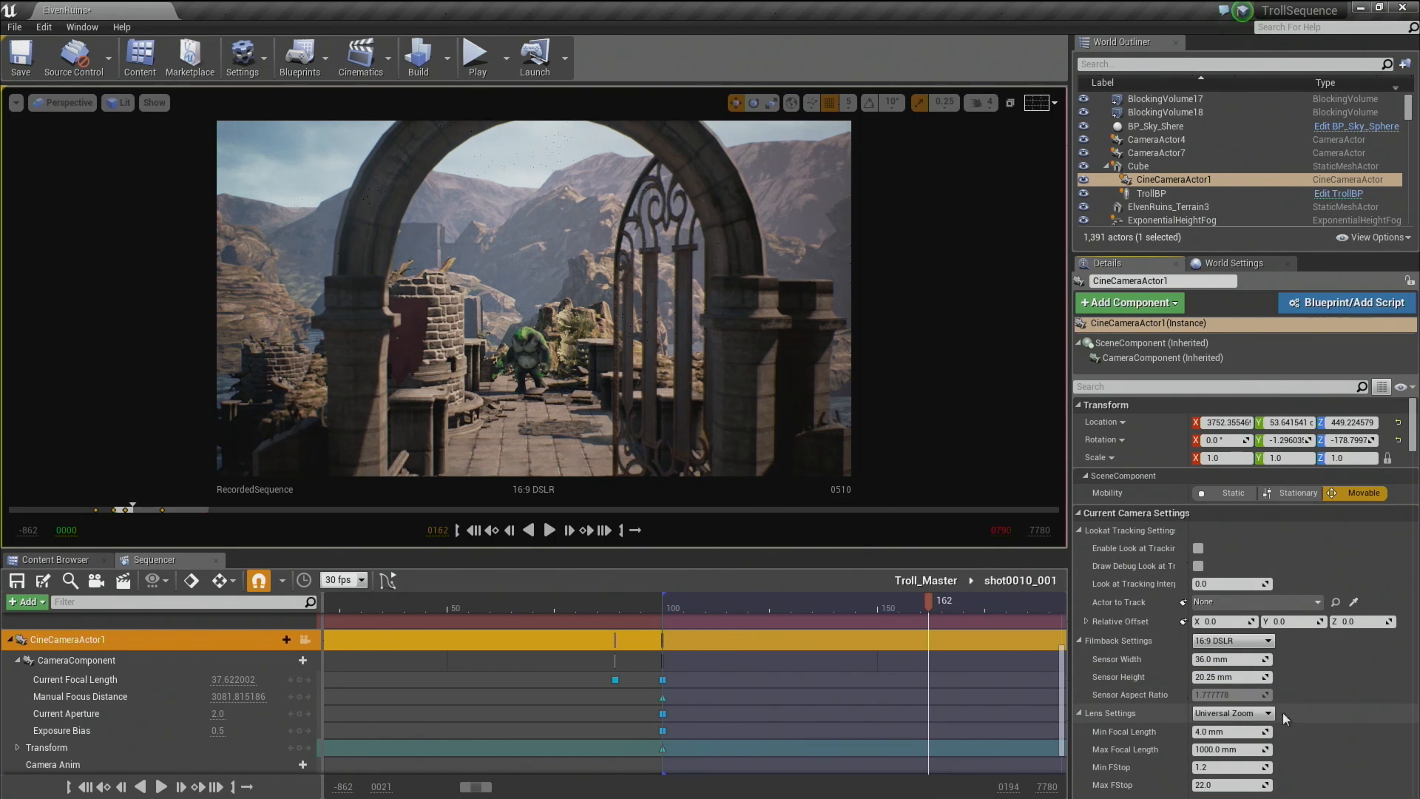
Return to Troll_Master and scrub the playhead back to frame 22 in the first shot.
click(925, 581)
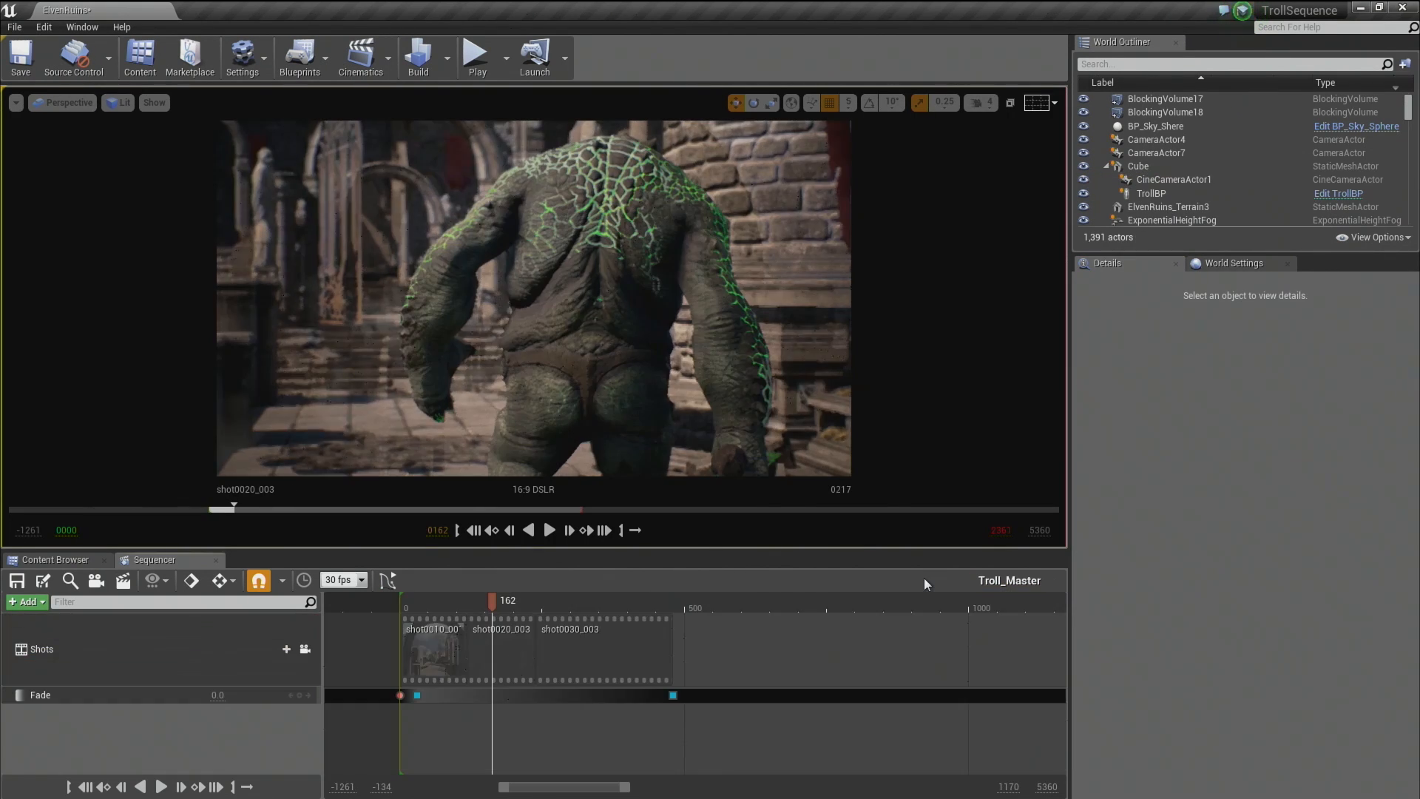
click(466, 601)
mouse_move(466, 600)
mouse_down()
mouse_move(414, 607)
mouse_move(463, 607)
mouse_move(447, 609)
mouse_up()
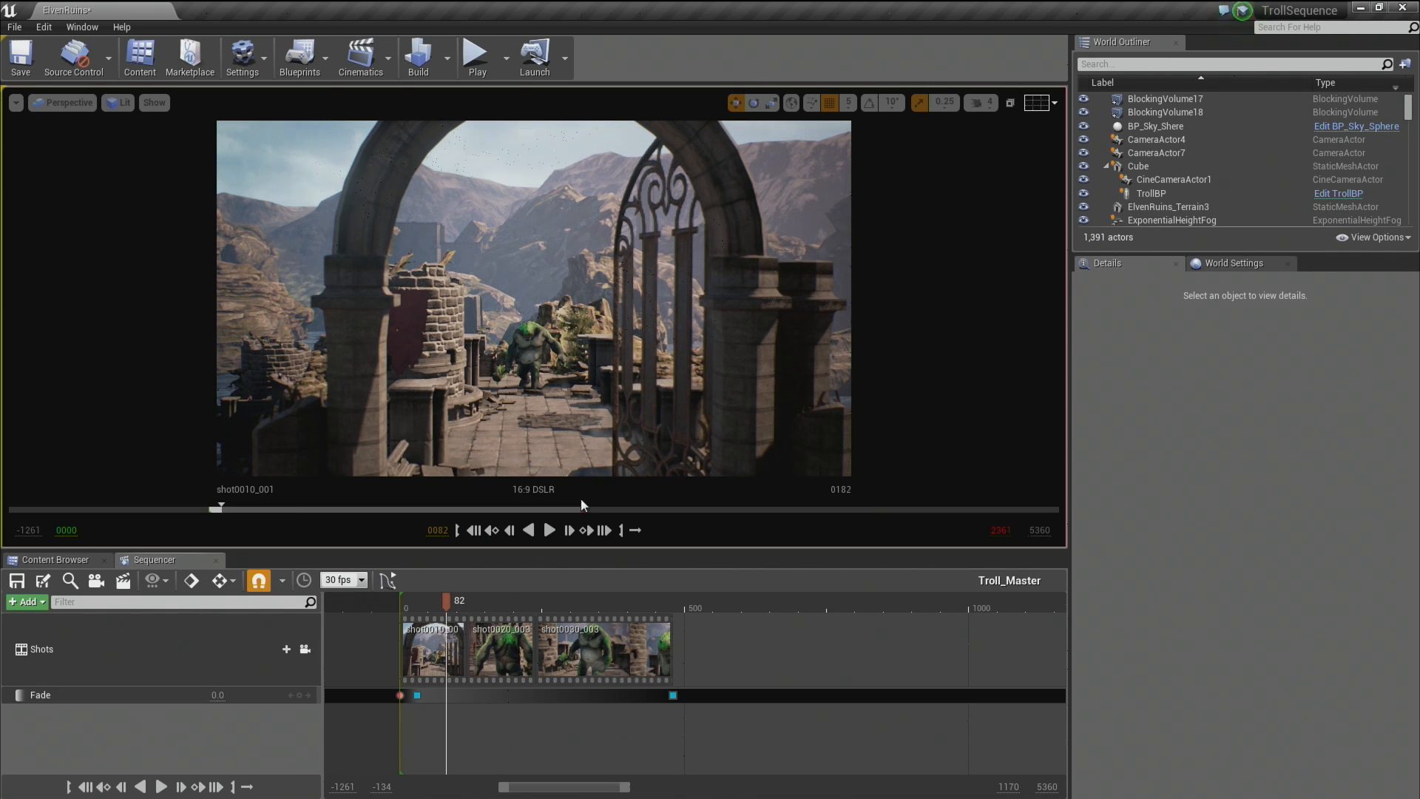
drag(446, 600, 413, 608)
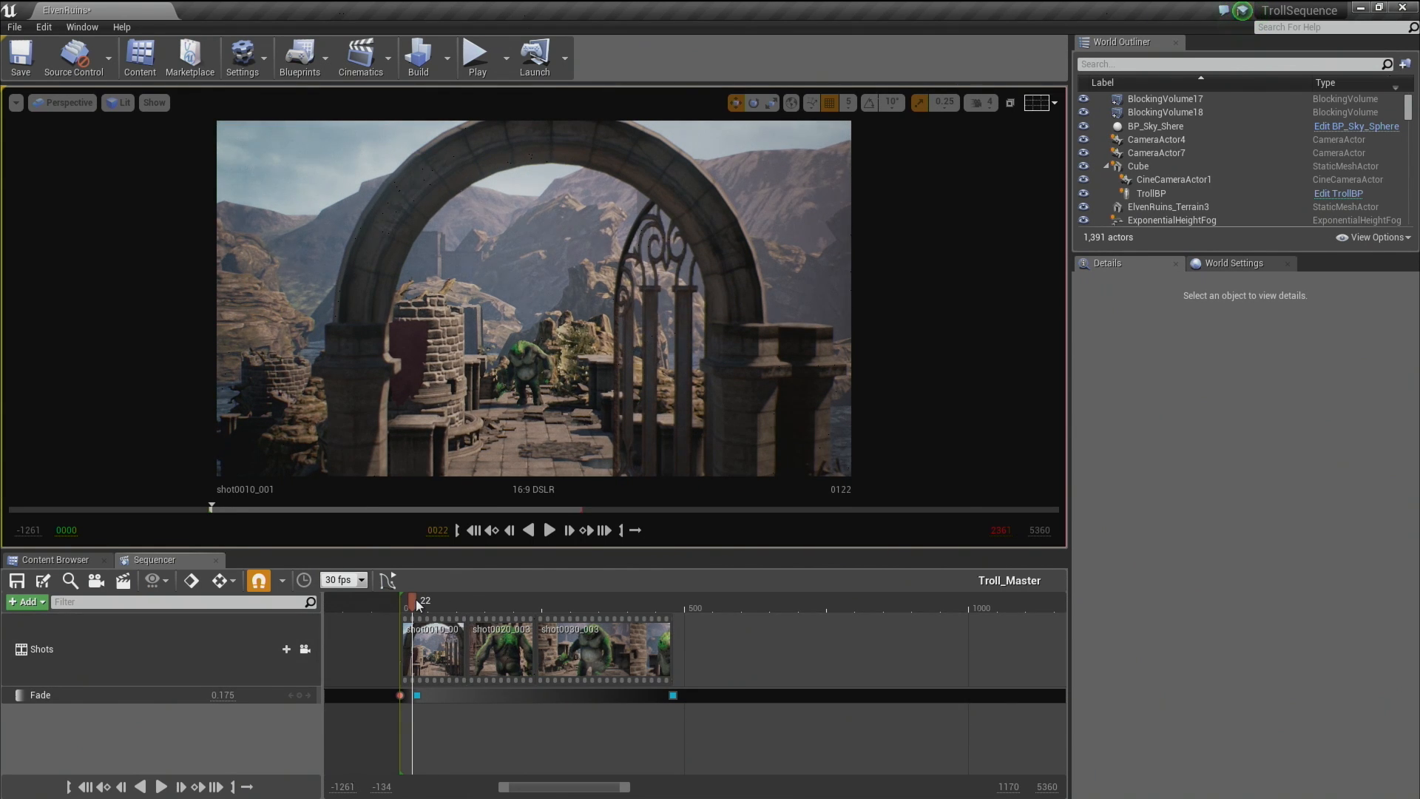
Play Troll_Master from frame 22, pause it, and replay it from frame 0 to view the opening fade.
key(space)
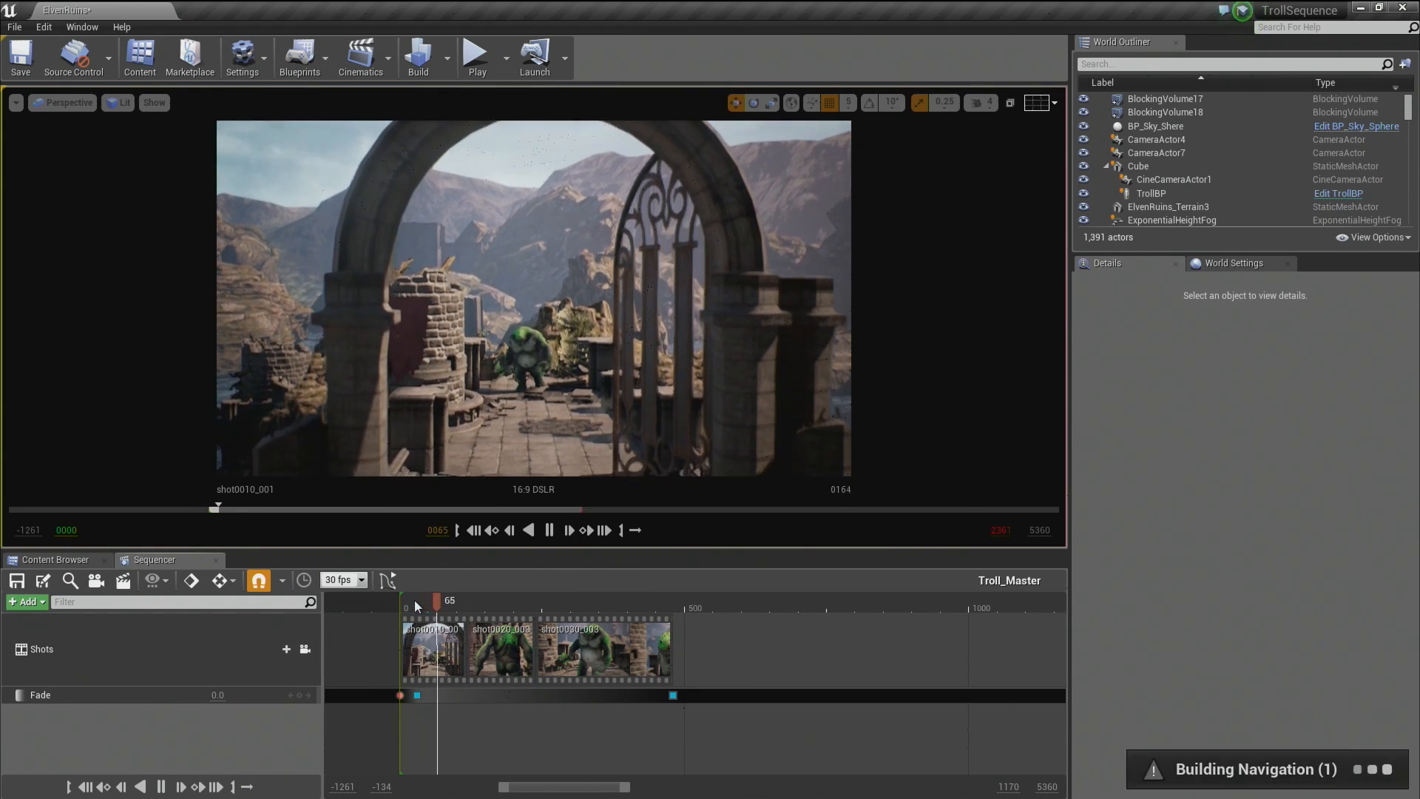
key(space)
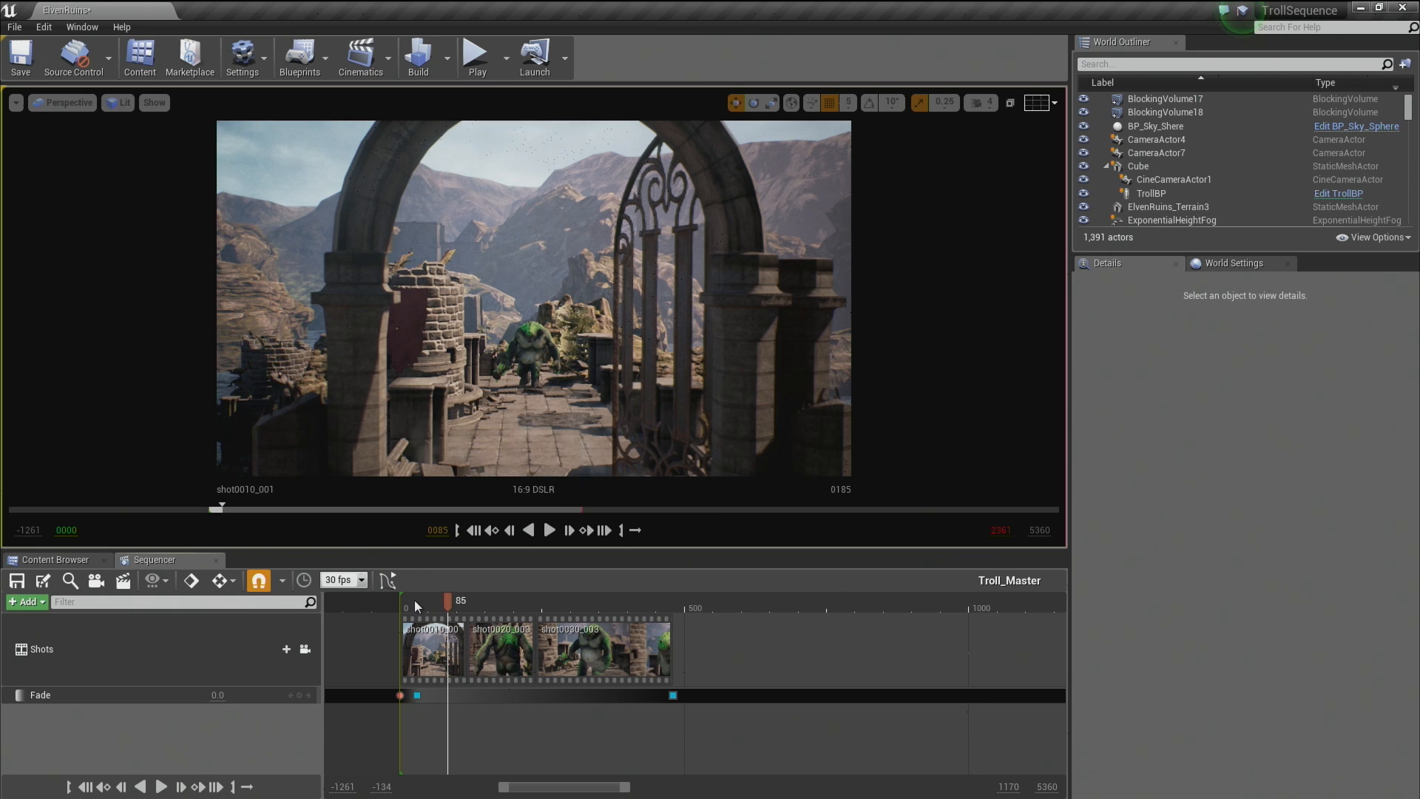
click(403, 694)
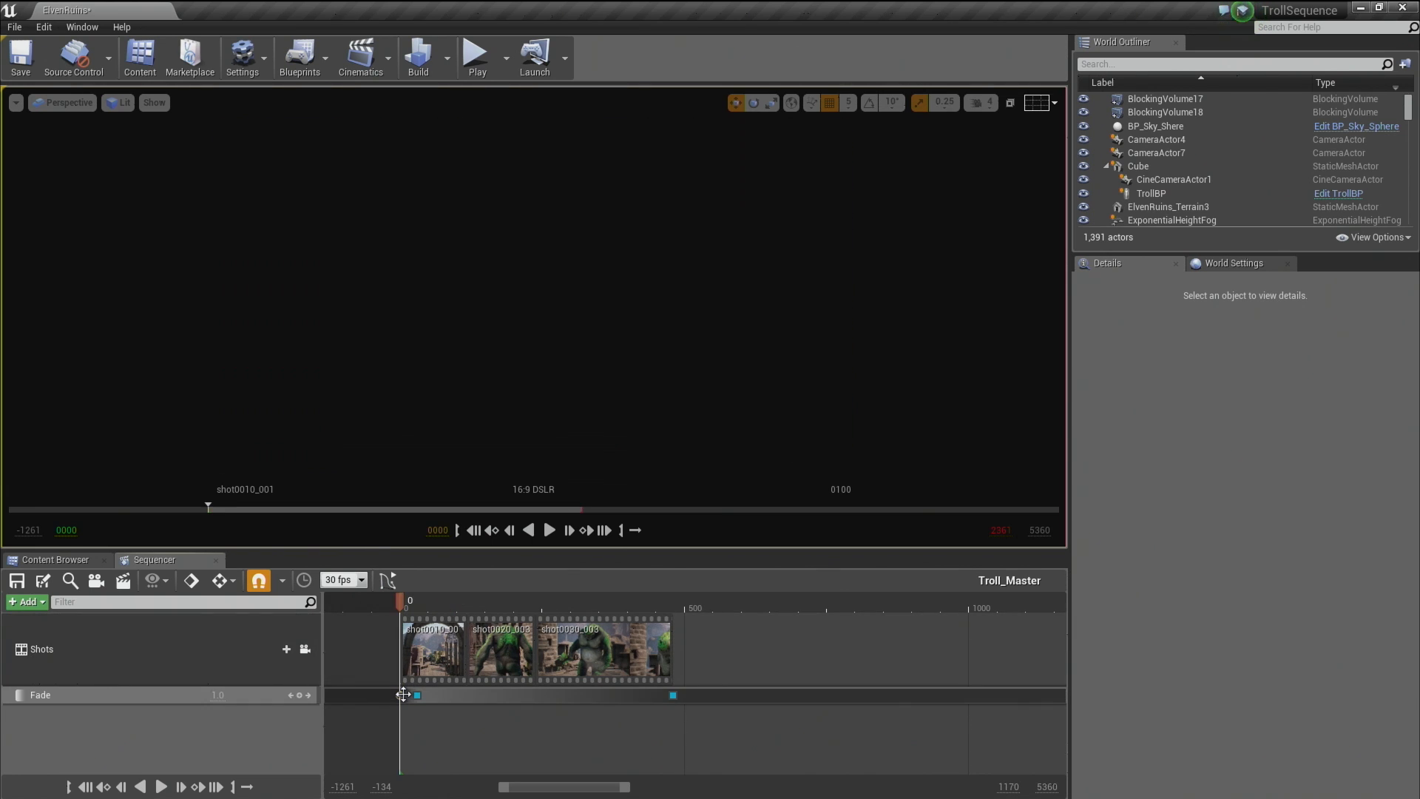
key(space)
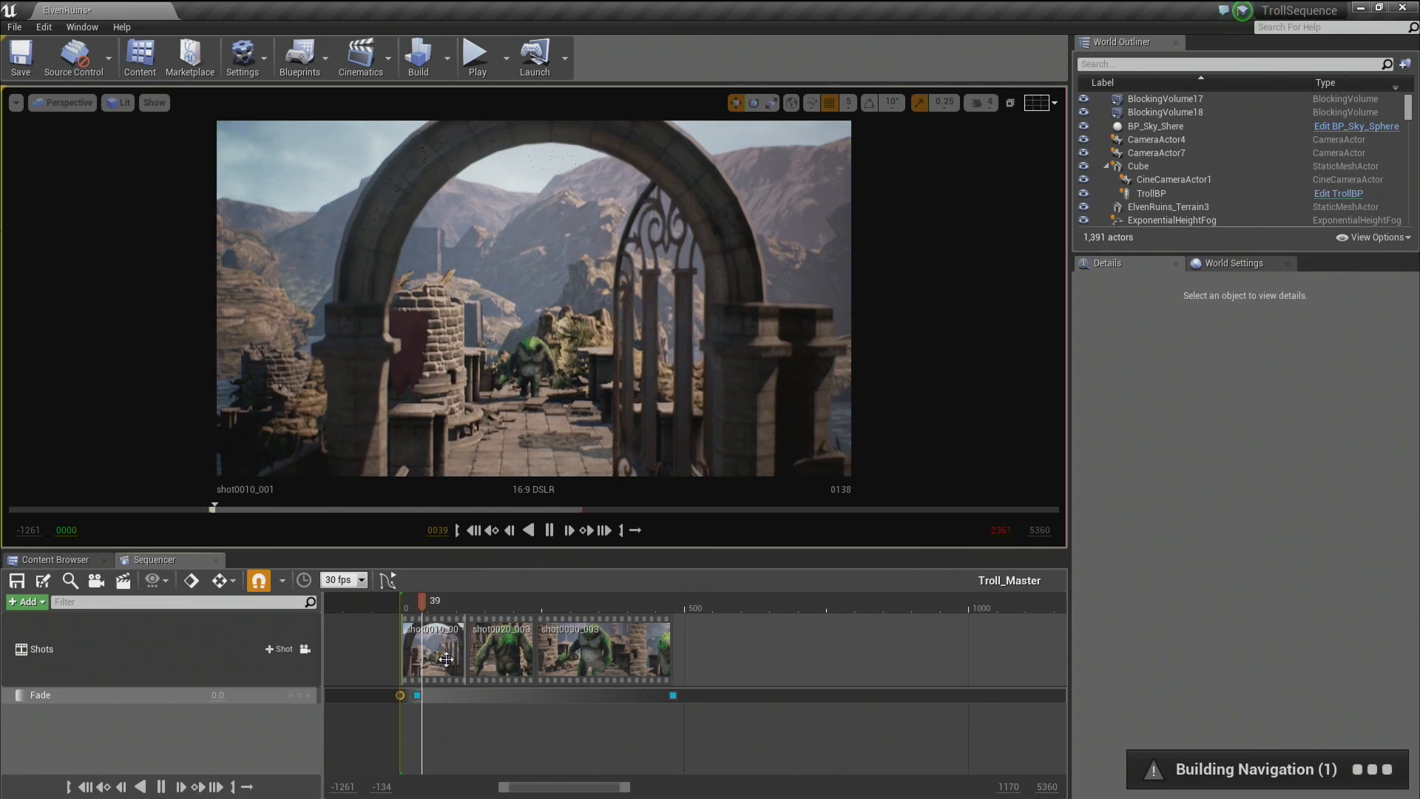
Open RecordedSequence inside shot0010_001 and scrub forward to frame 771 to view the troll's recorded animation.
double_click(446, 658)
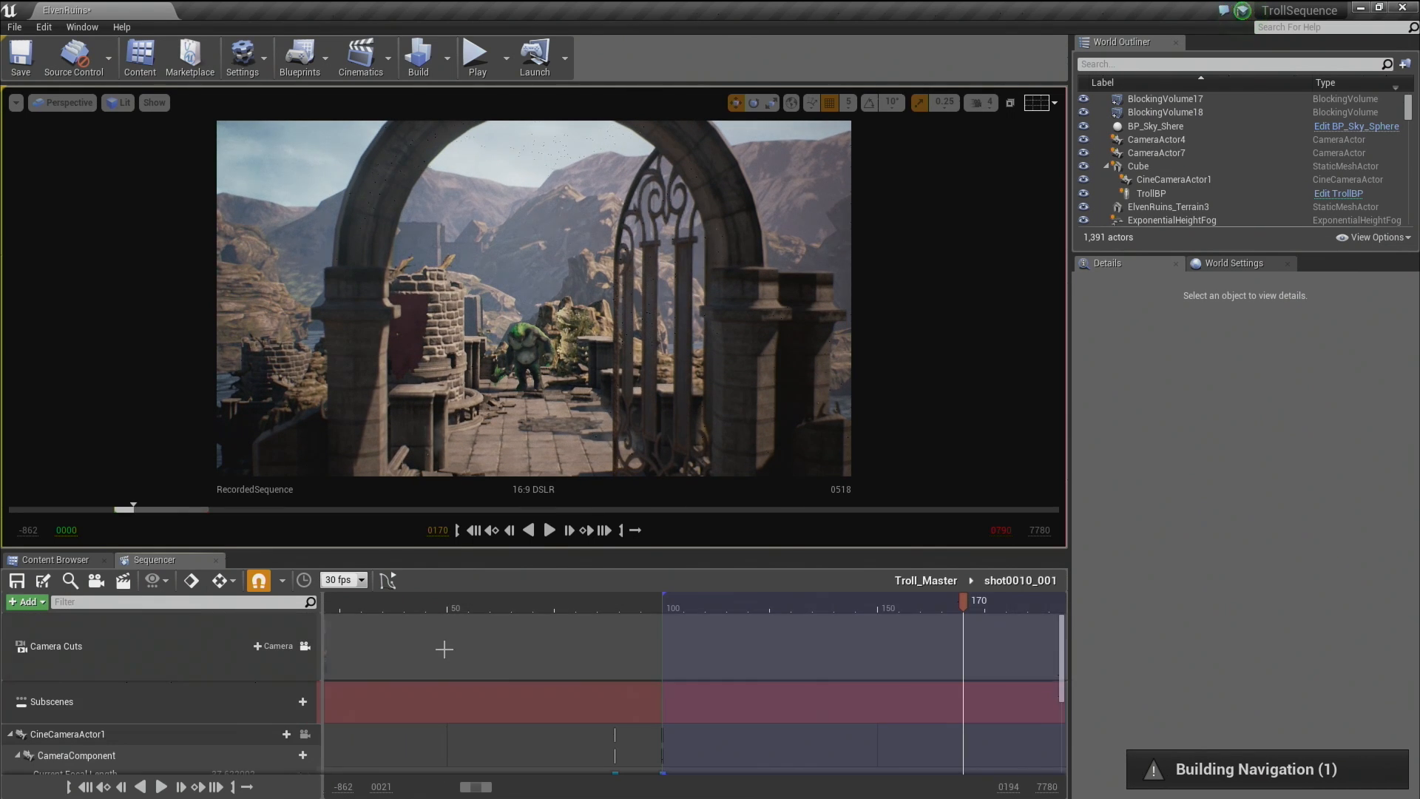
click(456, 692)
double_click(456, 693)
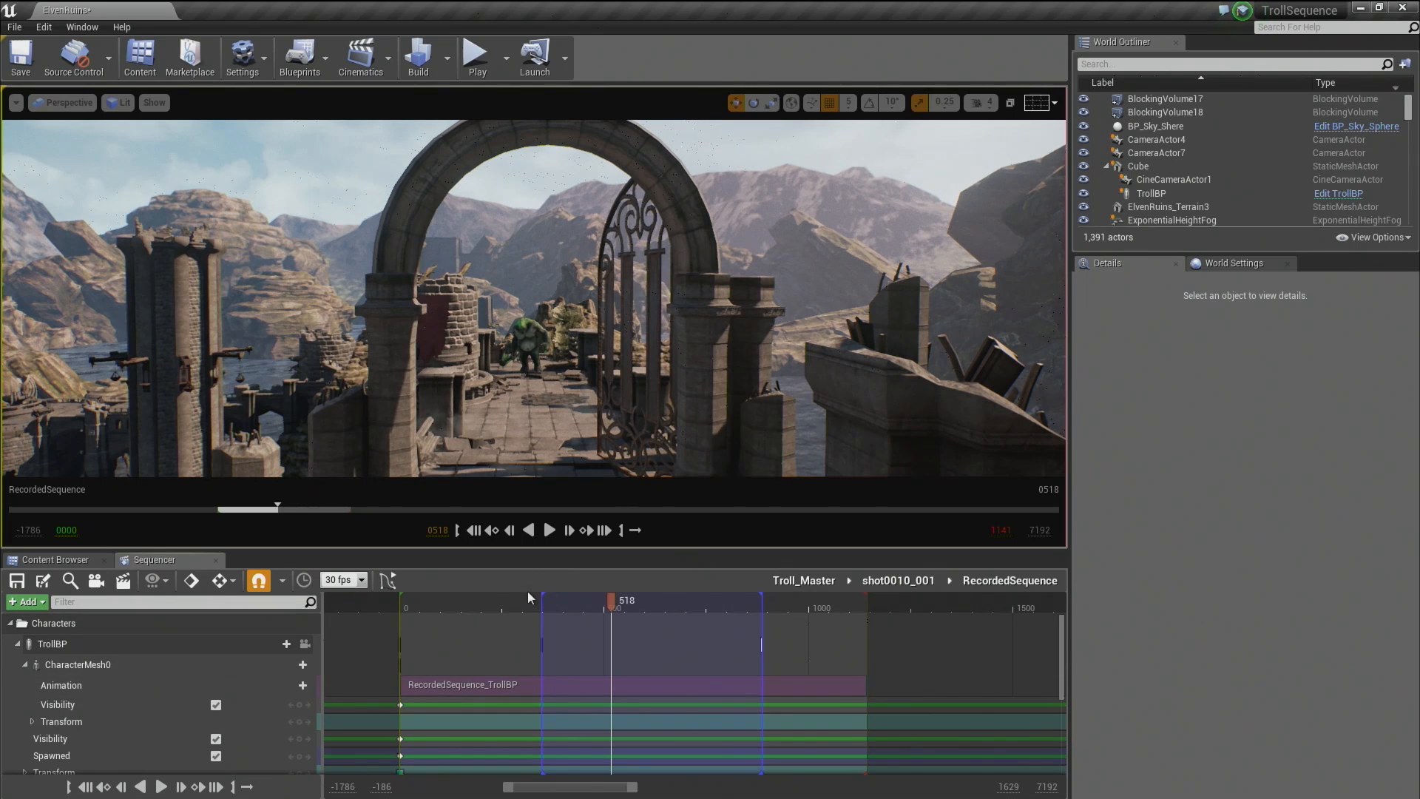
drag(616, 603, 690, 615)
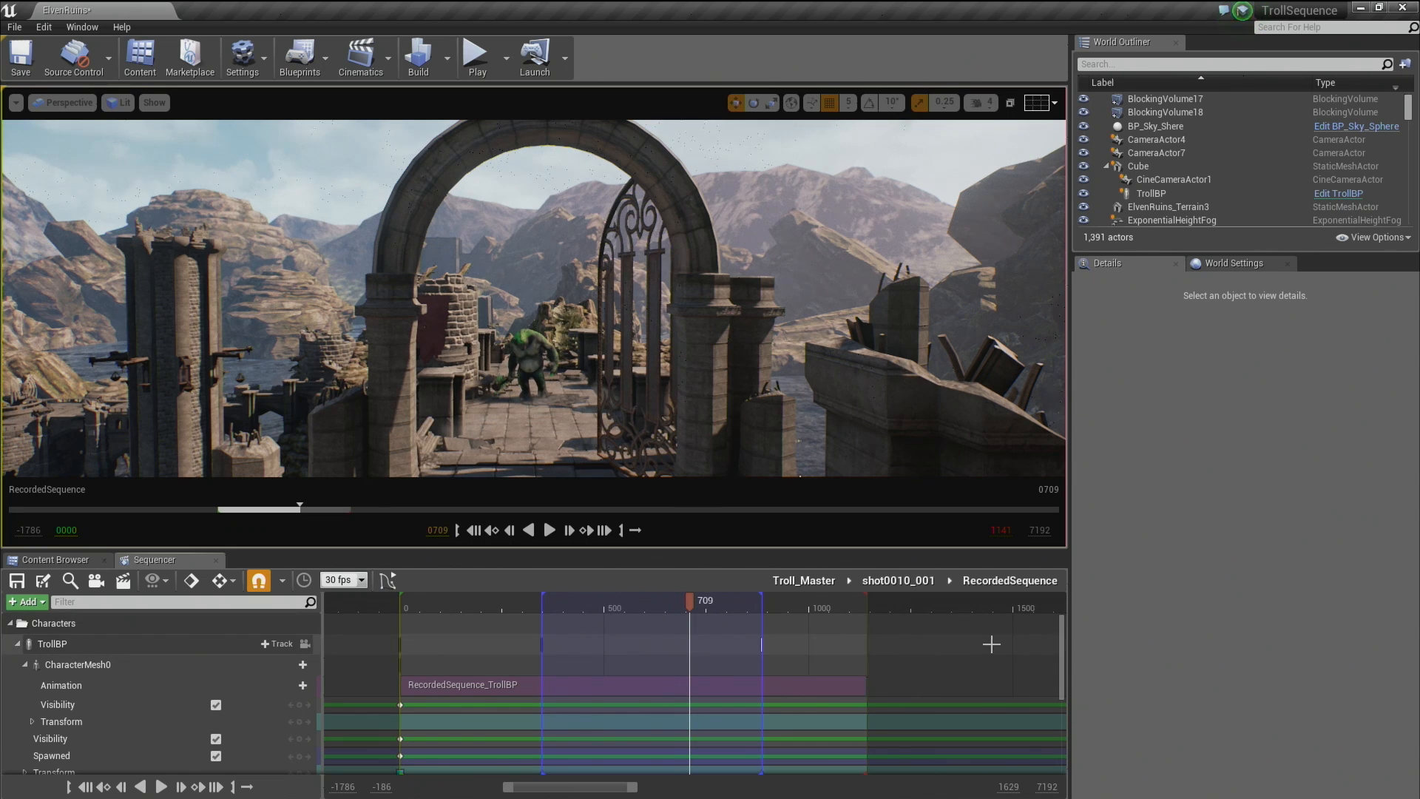
mouse_move(1059, 628)
mouse_down()
mouse_move(1054, 676)
mouse_move(1054, 640)
mouse_up()
mouse_move(676, 601)
mouse_down()
mouse_move(542, 611)
mouse_move(687, 611)
mouse_up()
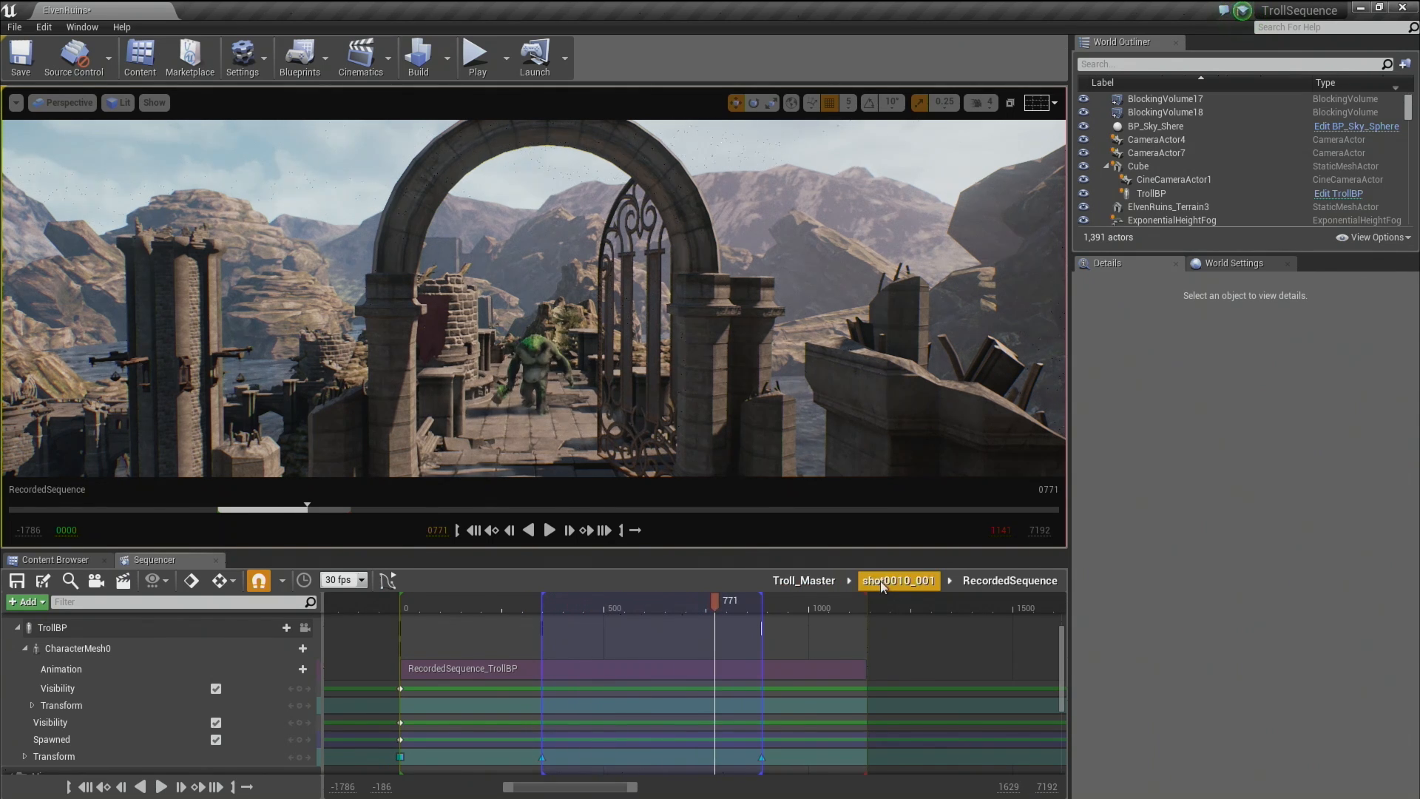
Go back up to shot0010_001 to view its camera cuts, and return to Troll_Master.
click(880, 580)
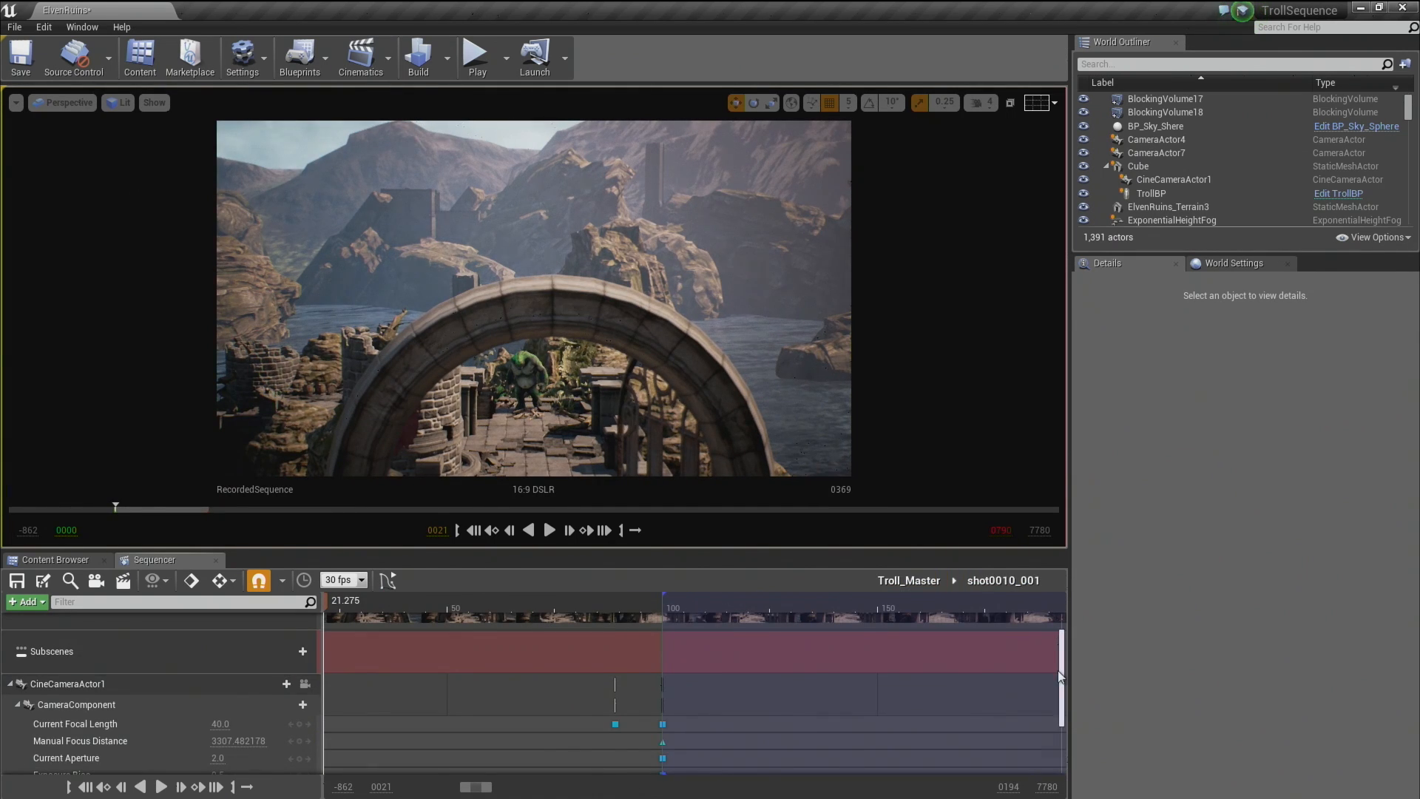
drag(1057, 670, 1058, 648)
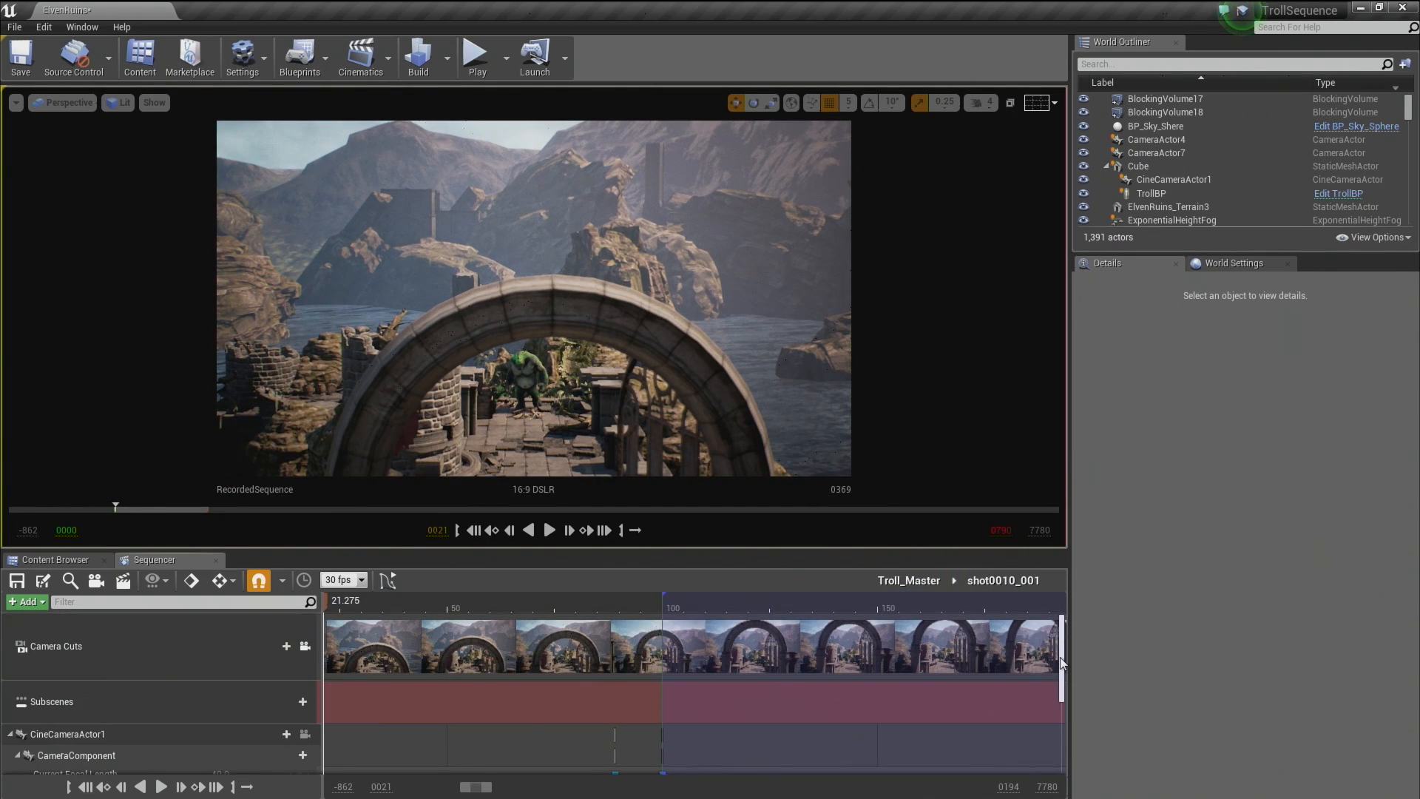
click(904, 581)
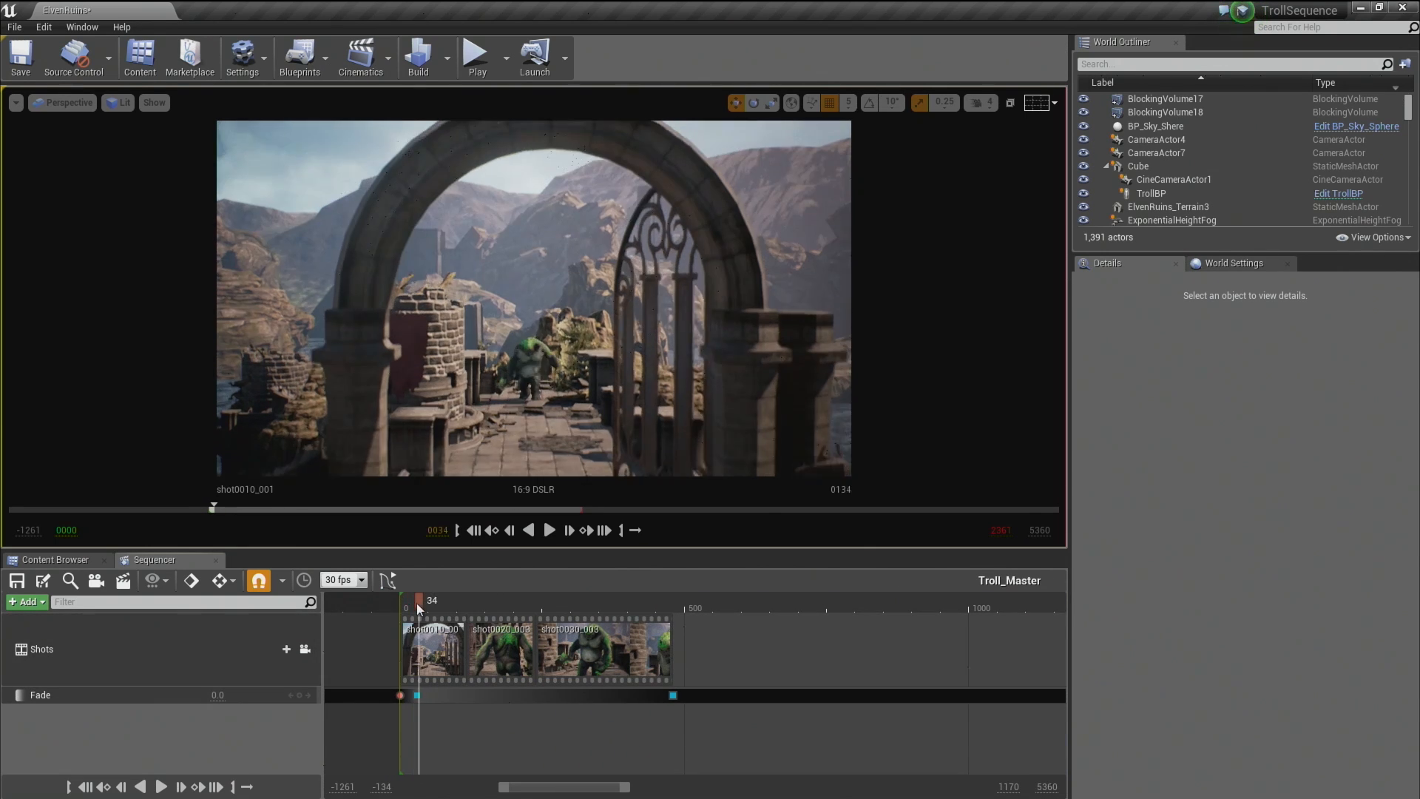
Reopen shot0010_001 from a slightly later point in Troll_Master and select the Current Focal Length key at frame 100.
drag(419, 602, 433, 602)
double_click(433, 647)
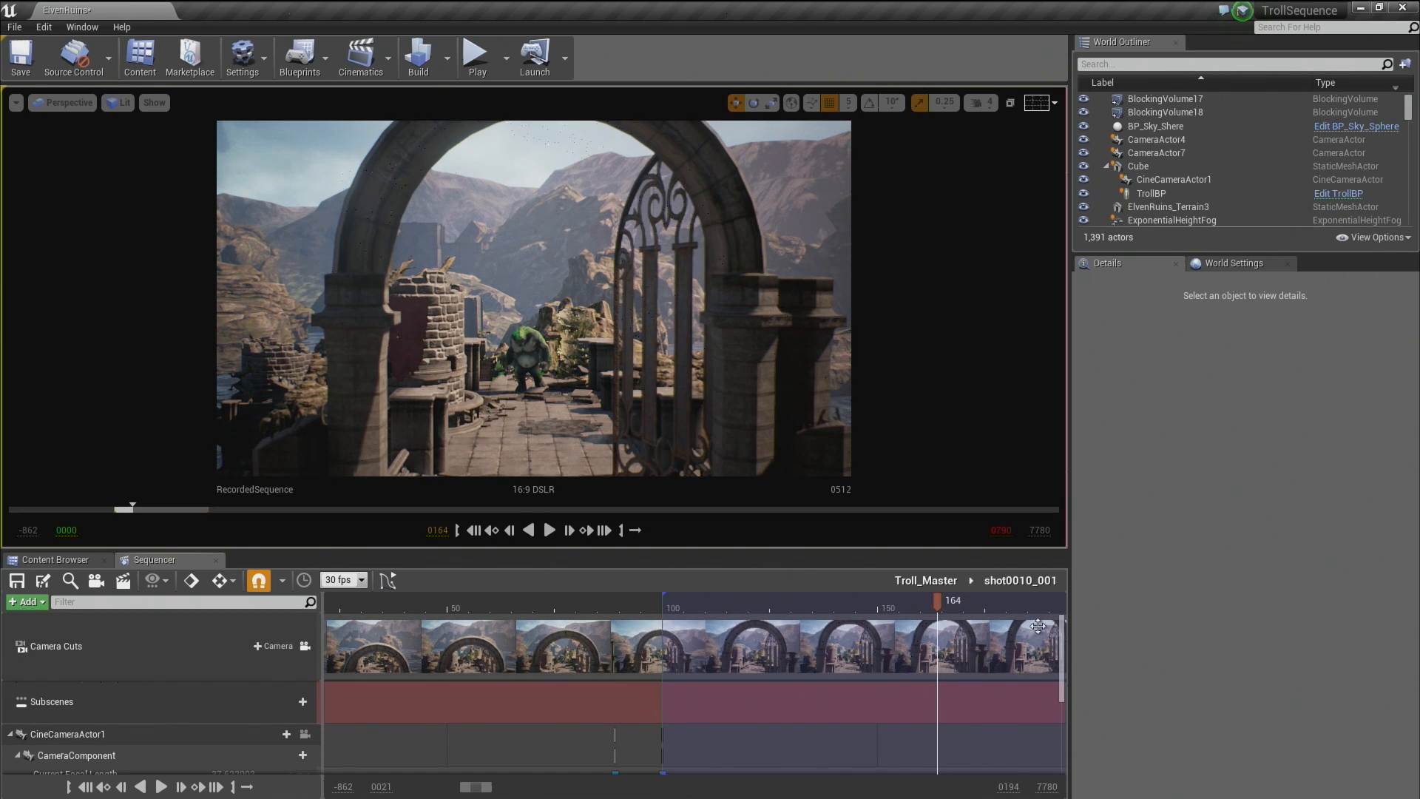
drag(1062, 636, 1062, 651)
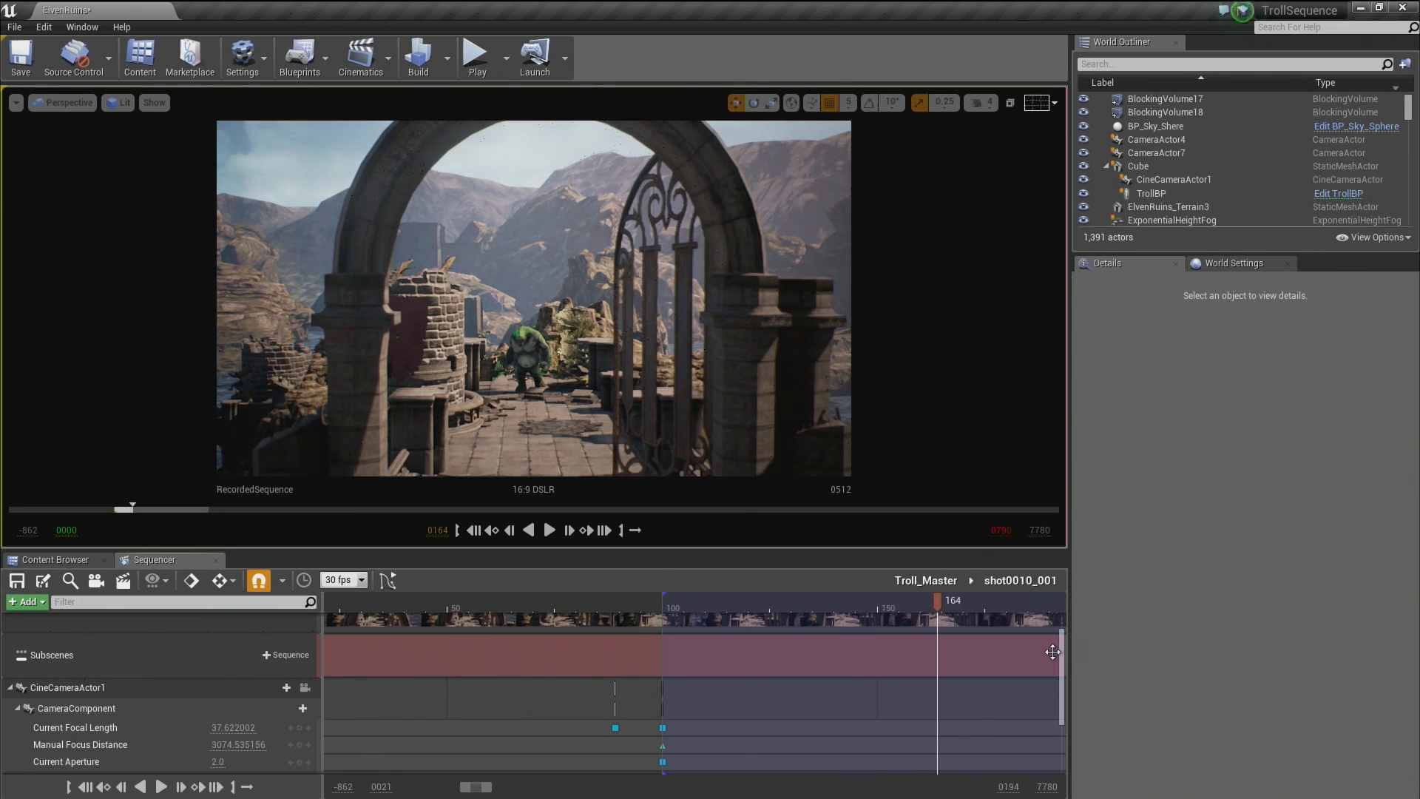
scroll(1067, 668, down, 2)
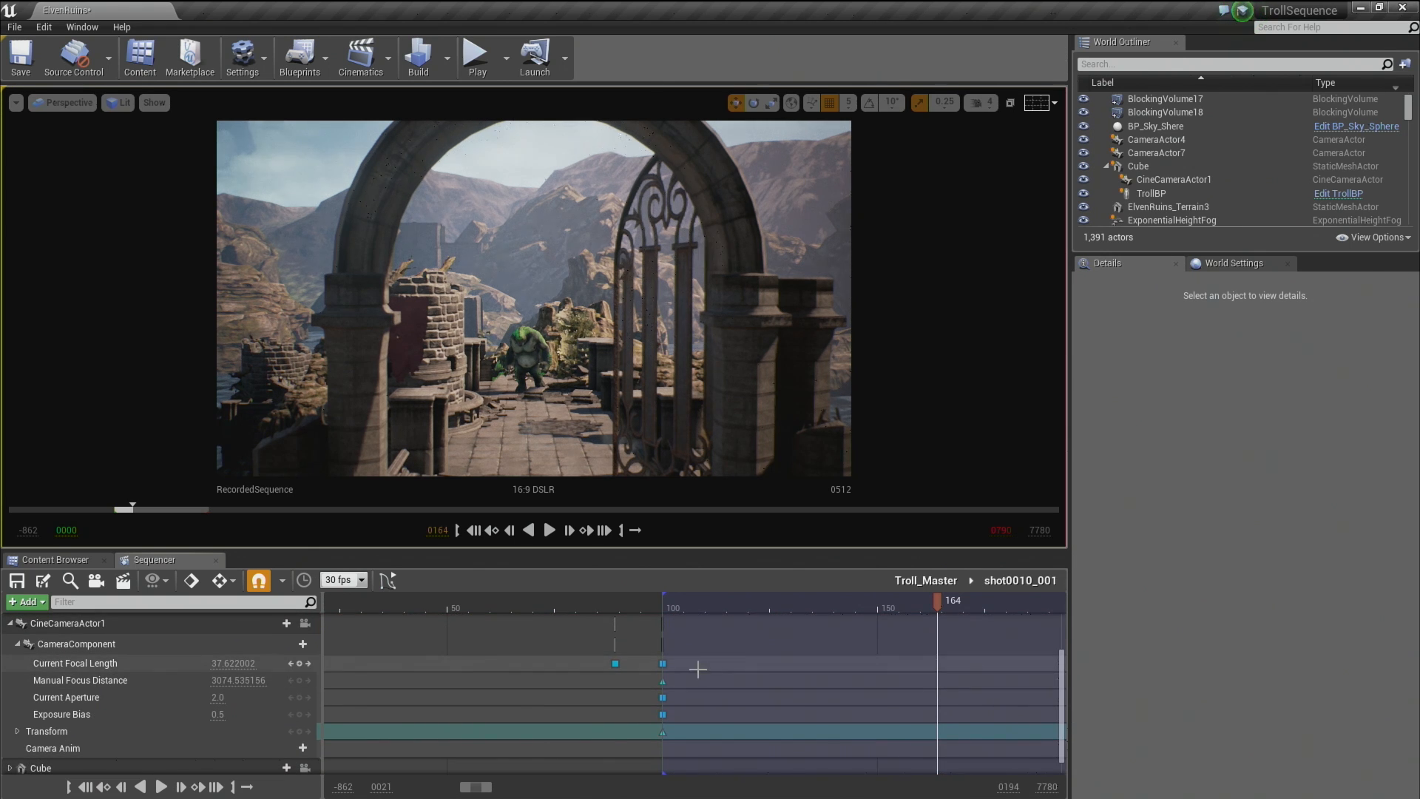
click(663, 664)
Play shot0010_001, pause at frame 163, and examine the keyed CameraComponent tracks.
key(space)
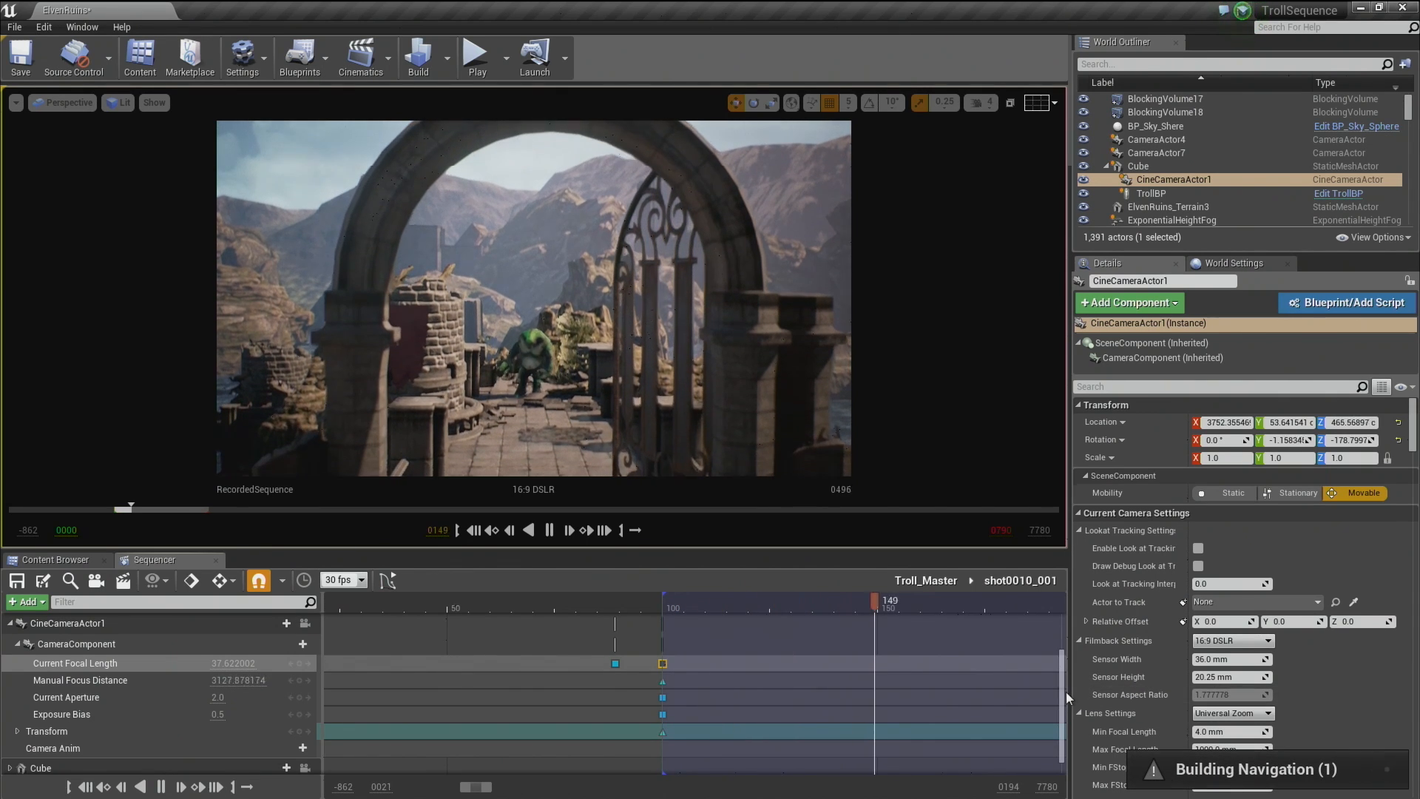
key(space)
scroll(1065, 658, up, 2)
scroll(1065, 671, down, 2)
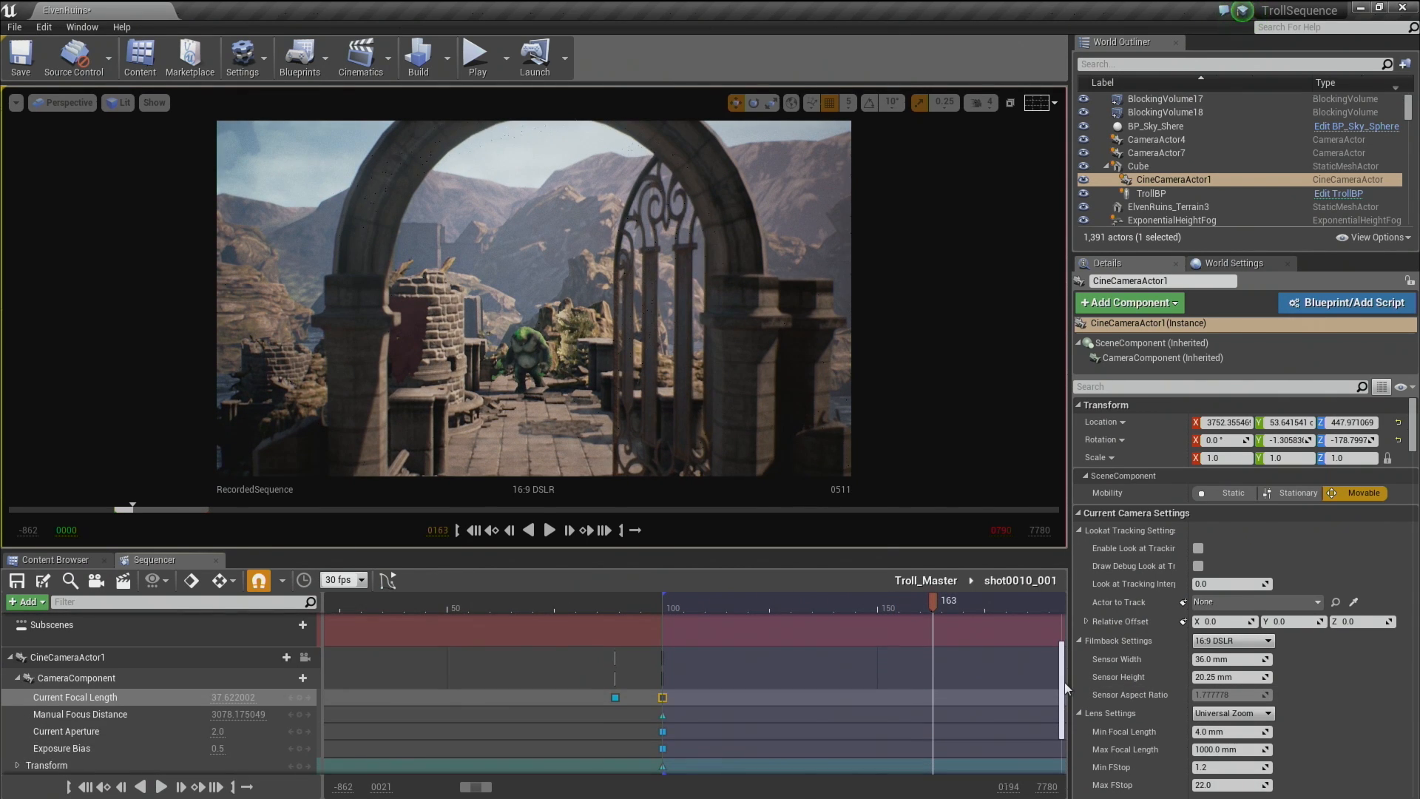
scroll(1065, 688, up, 1)
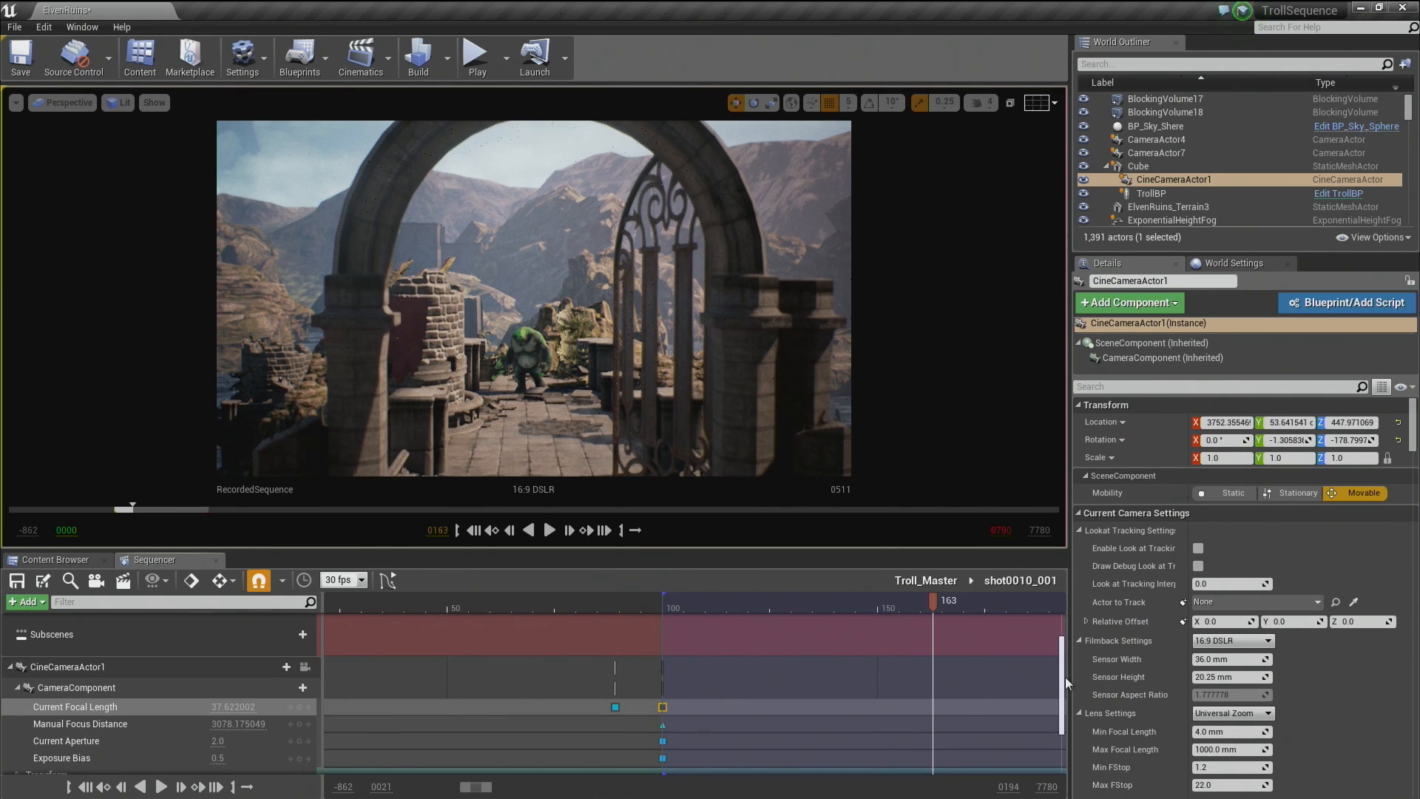
Collapse the CineCameraActor1 tracks, return to Troll_Master, and reopen shot0010_001 from frame 94.
click(202, 672)
double_click(201, 670)
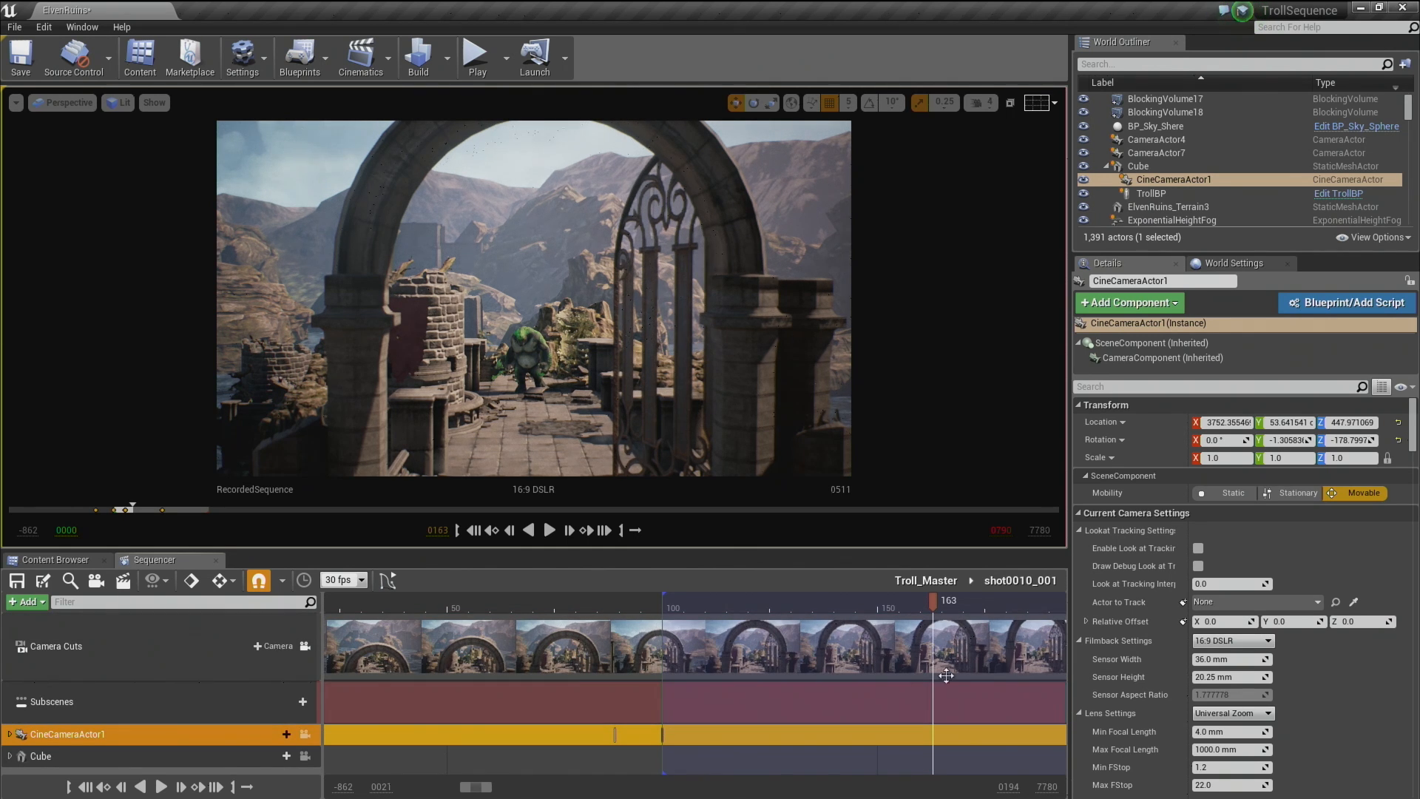
click(935, 580)
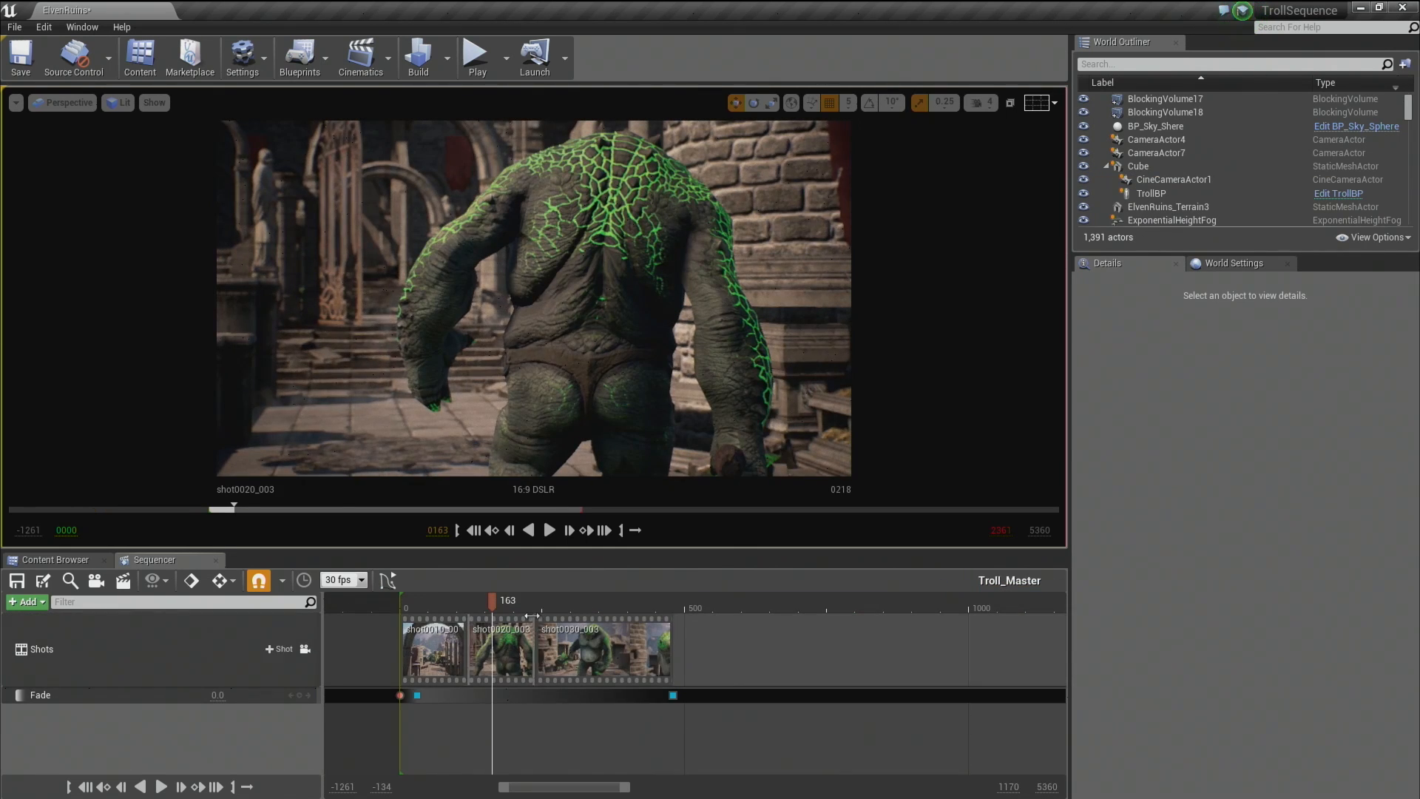
drag(495, 600, 454, 605)
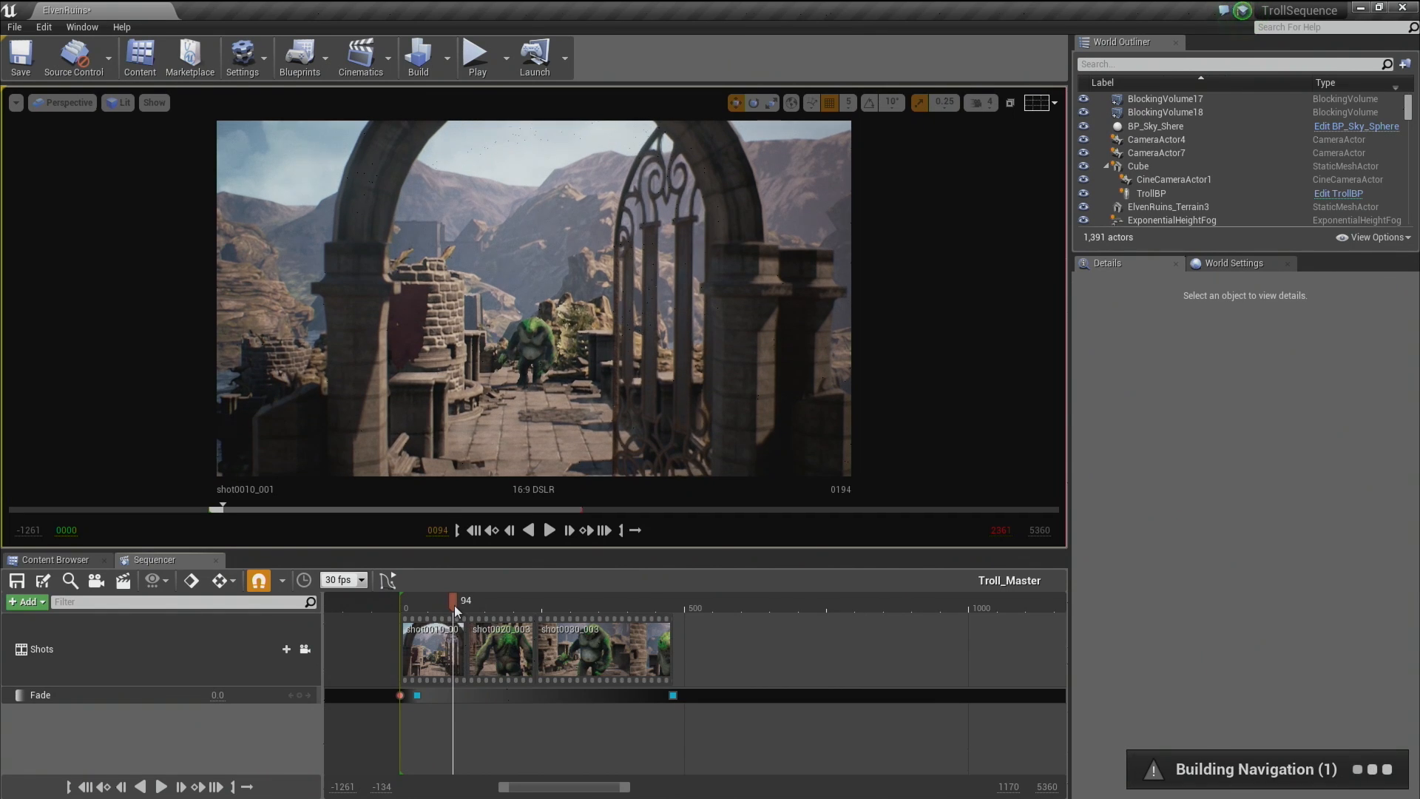
double_click(440, 634)
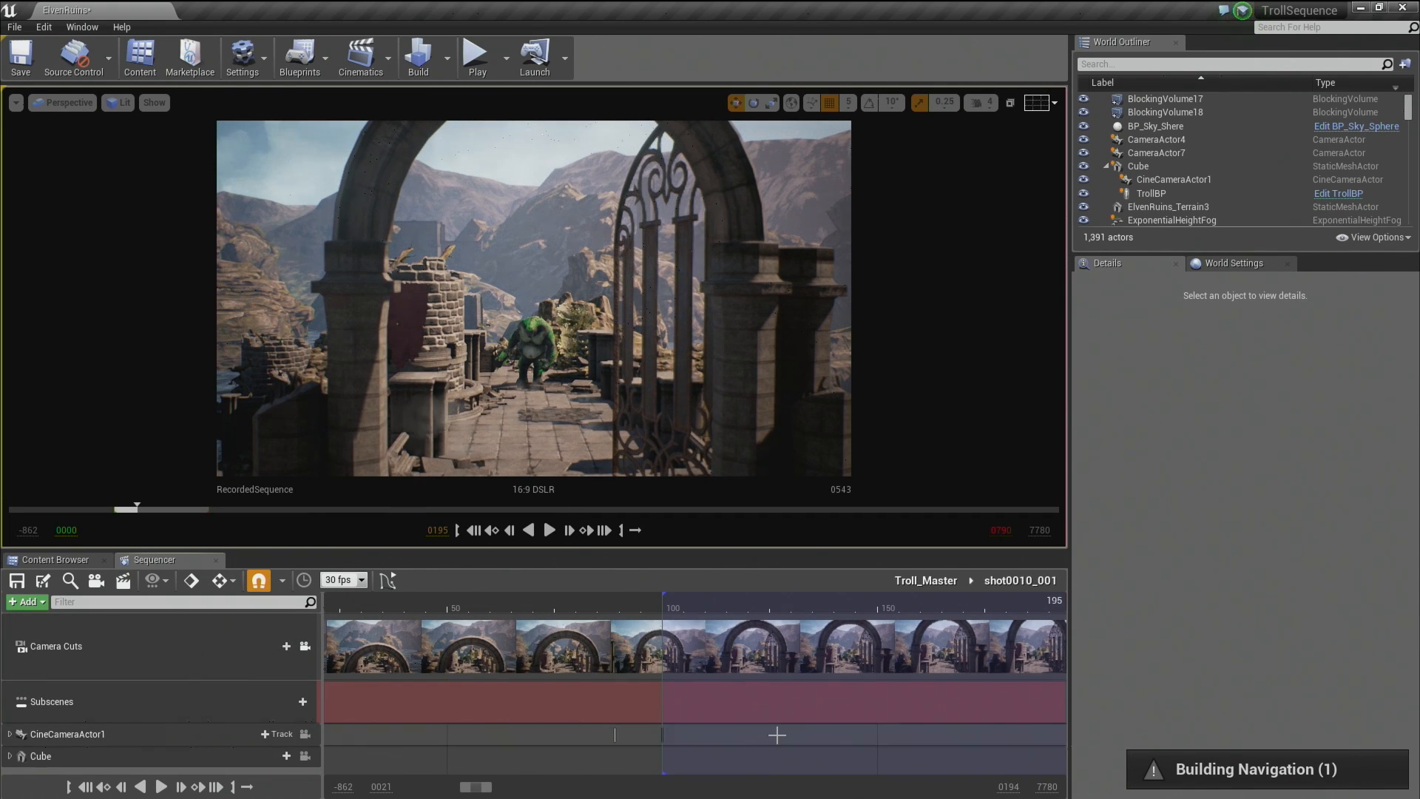
Expand CineCameraActor1 to review its CameraComponent tracks and collapse it again.
double_click(202, 736)
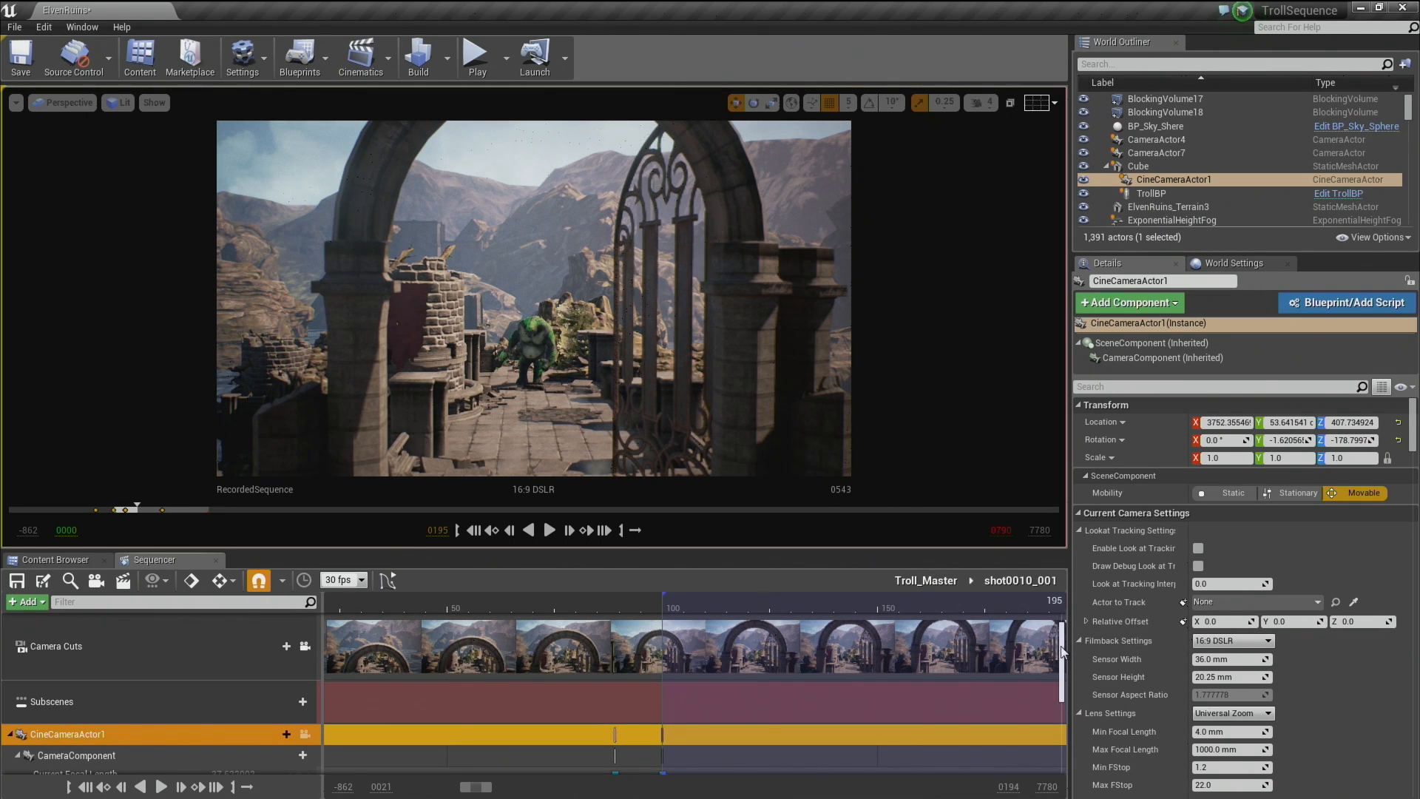
mouse_move(1062, 640)
mouse_down()
mouse_move(1065, 676)
mouse_move(1066, 637)
mouse_move(1066, 657)
mouse_up()
double_click(211, 668)
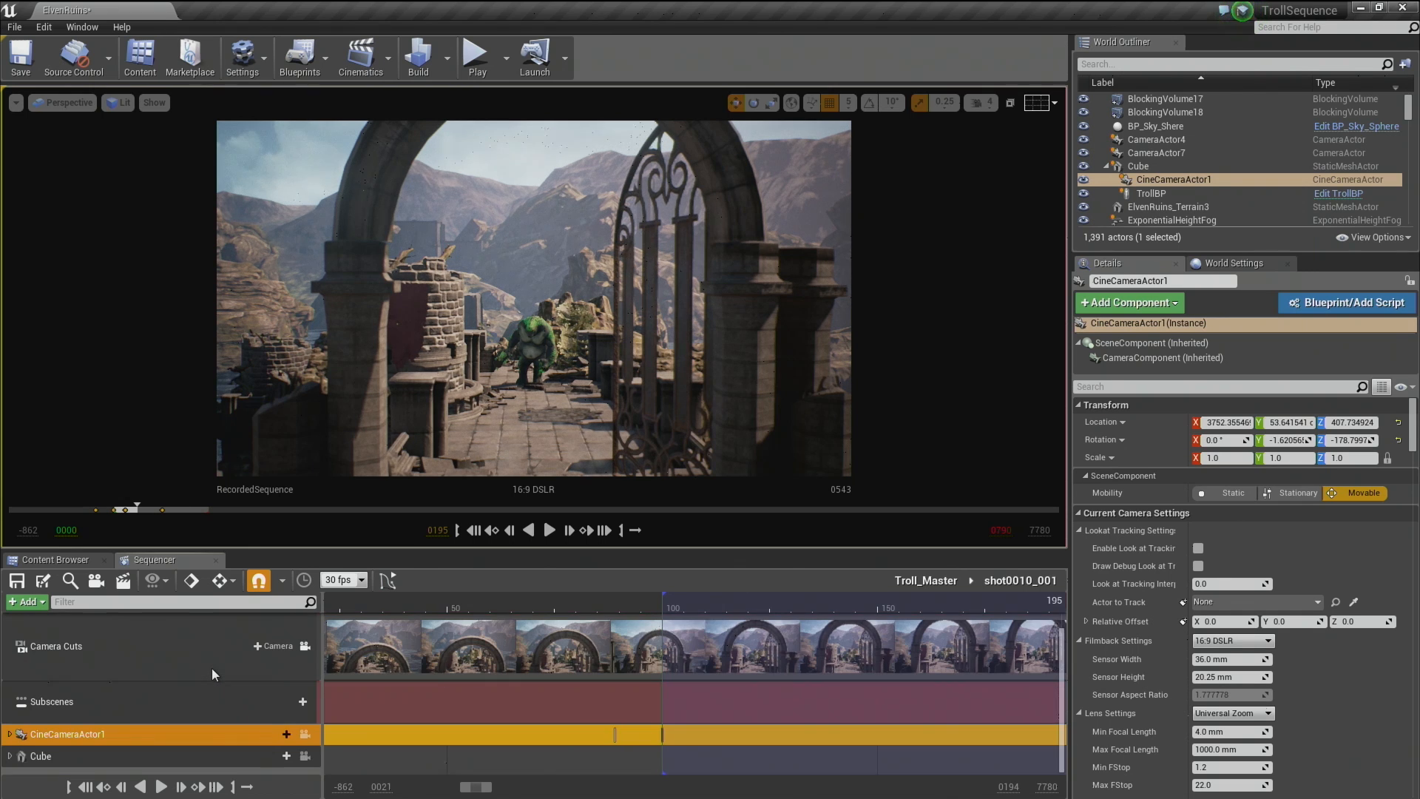
Select the Cube, unlock the viewport from the camera cuts, and view the framed Cube with game view off.
click(153, 757)
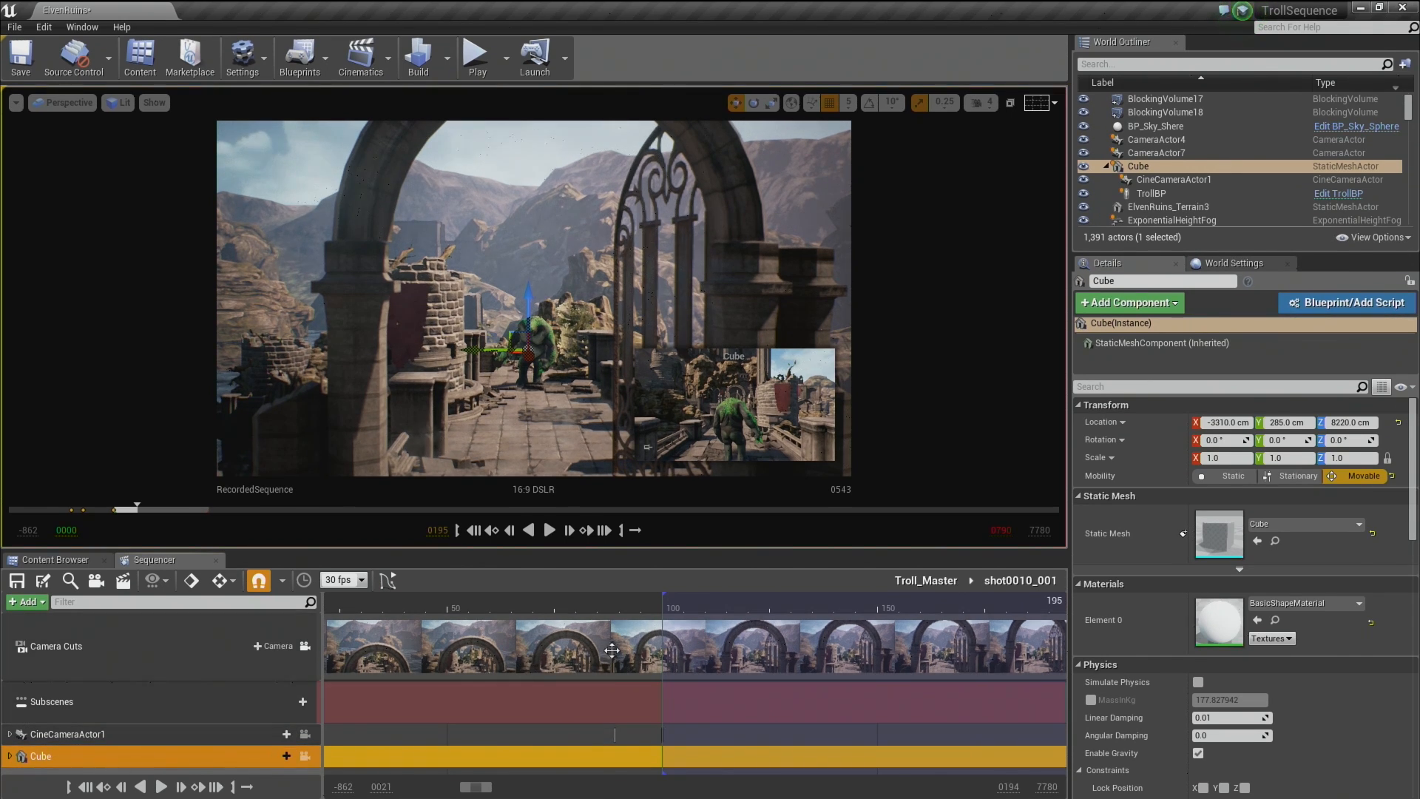
click(305, 646)
right_drag(547, 415, 543, 432)
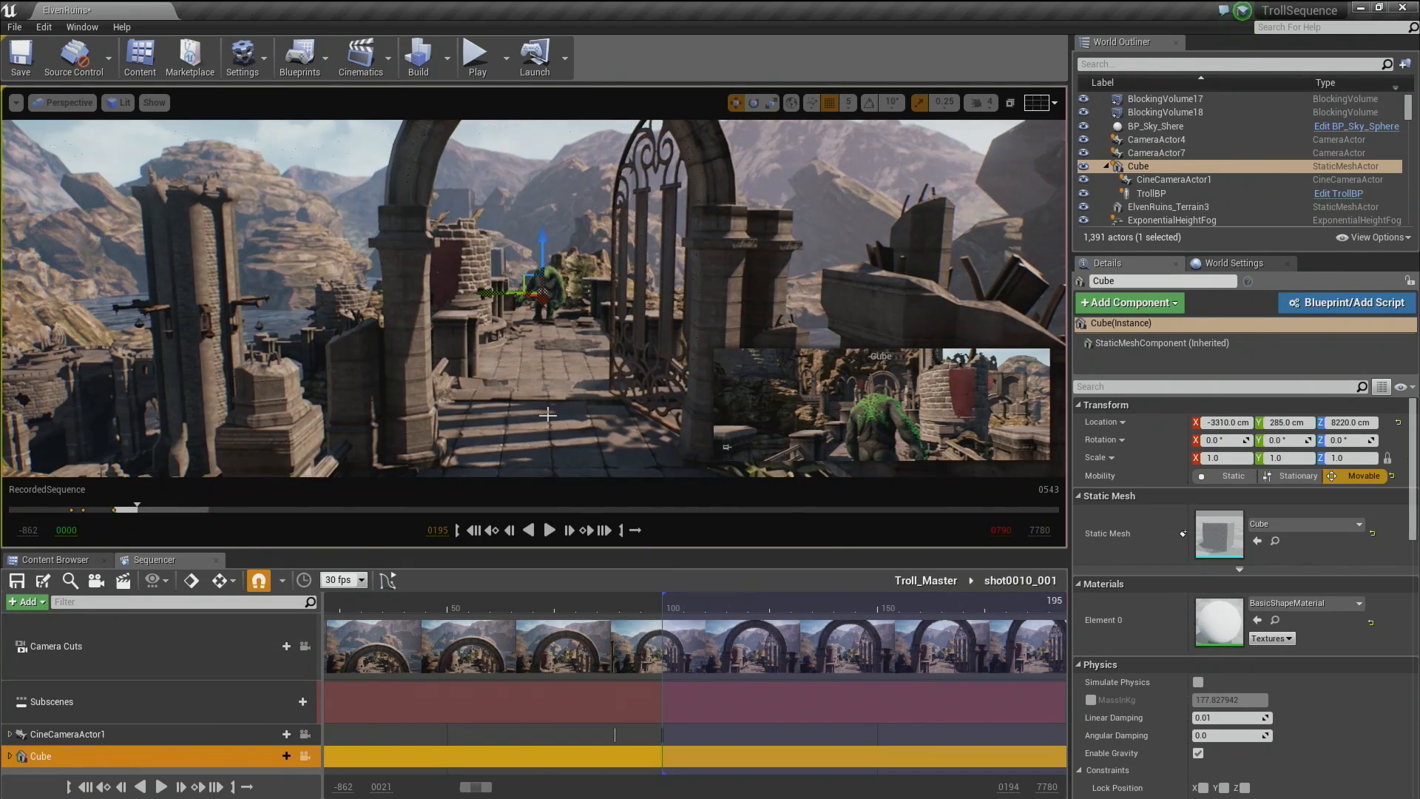
key(f)
right_drag(512, 388, 601, 369)
key(g)
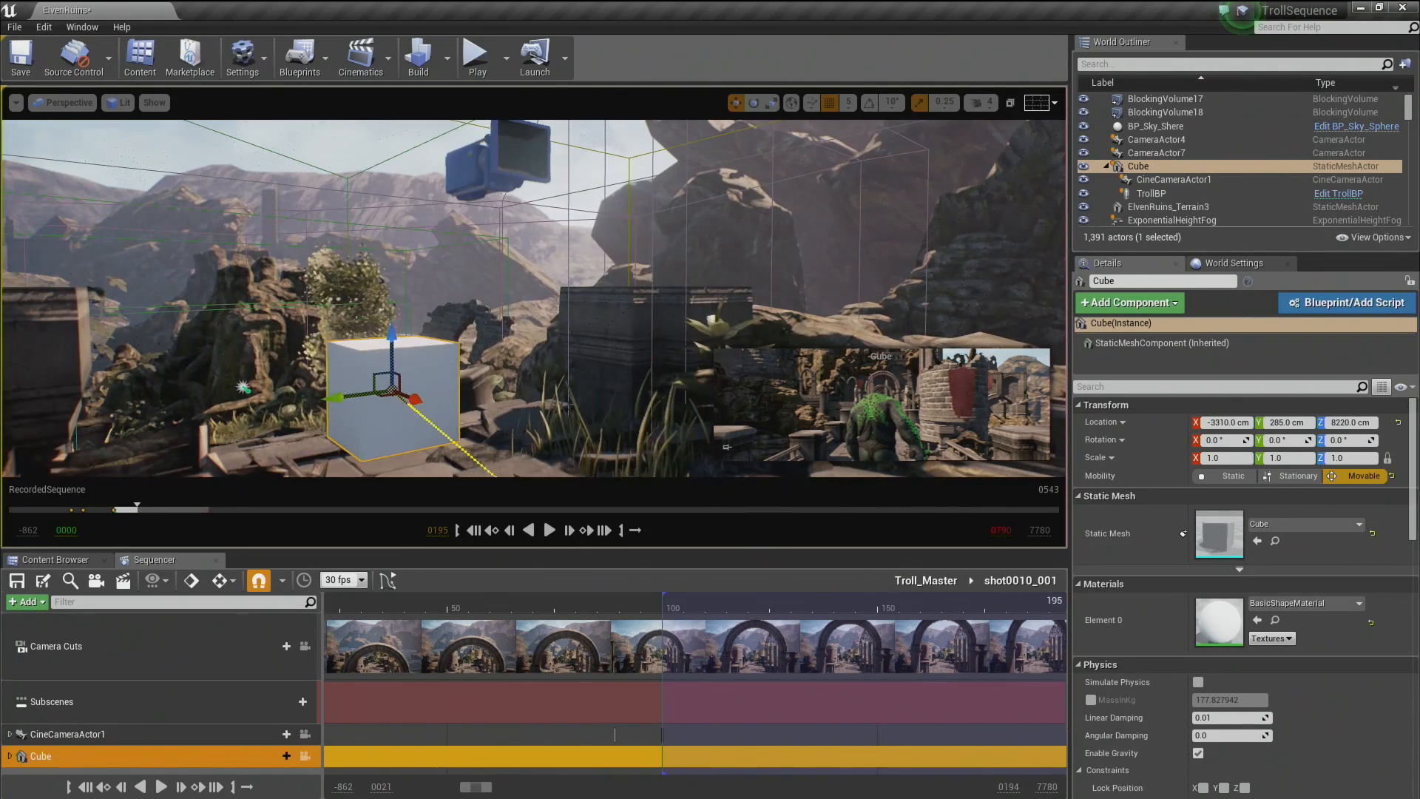
Go back up to Troll_Master, move to frame 44, and reopen shot0010_001.
click(929, 579)
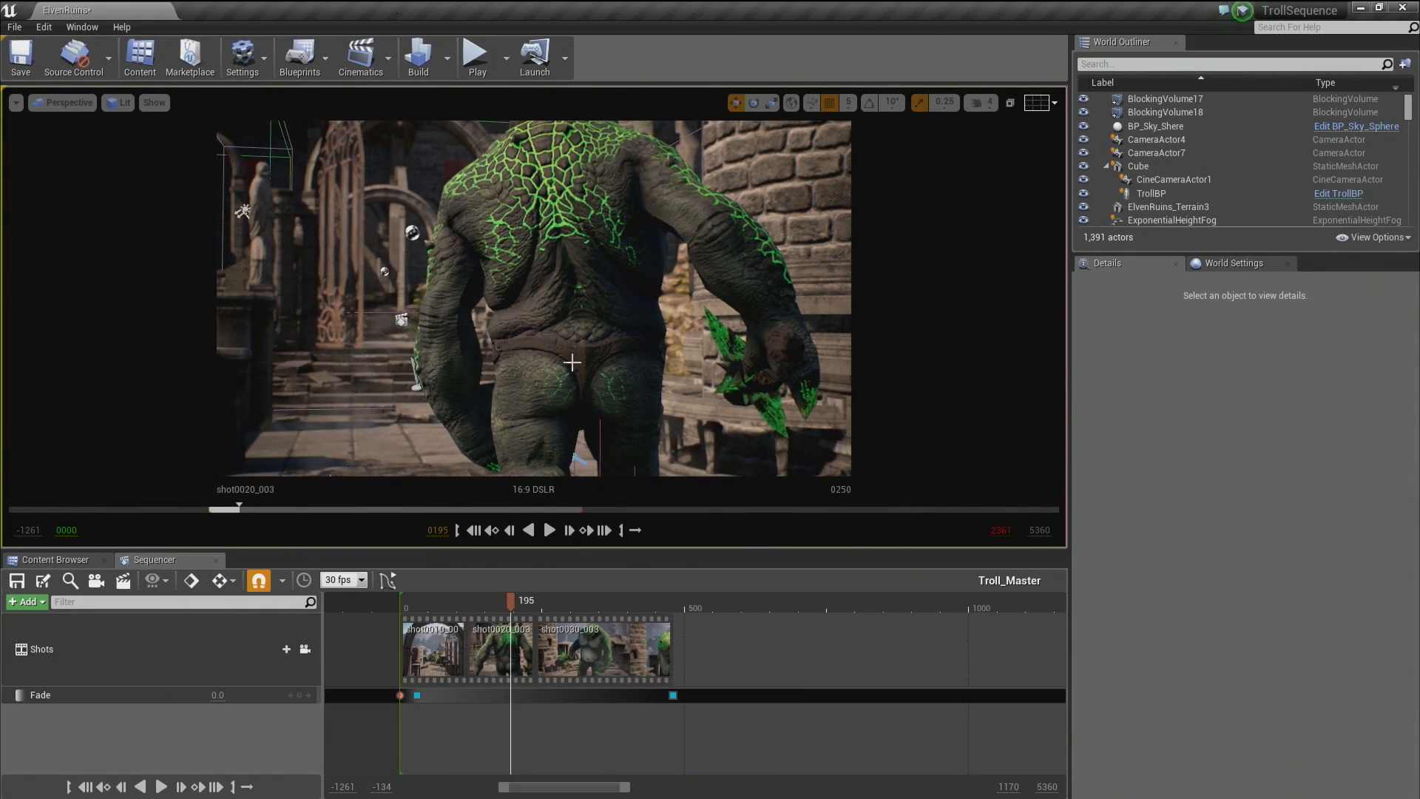
mouse_move(444, 606)
mouse_down()
mouse_move(456, 606)
mouse_move(425, 607)
mouse_up()
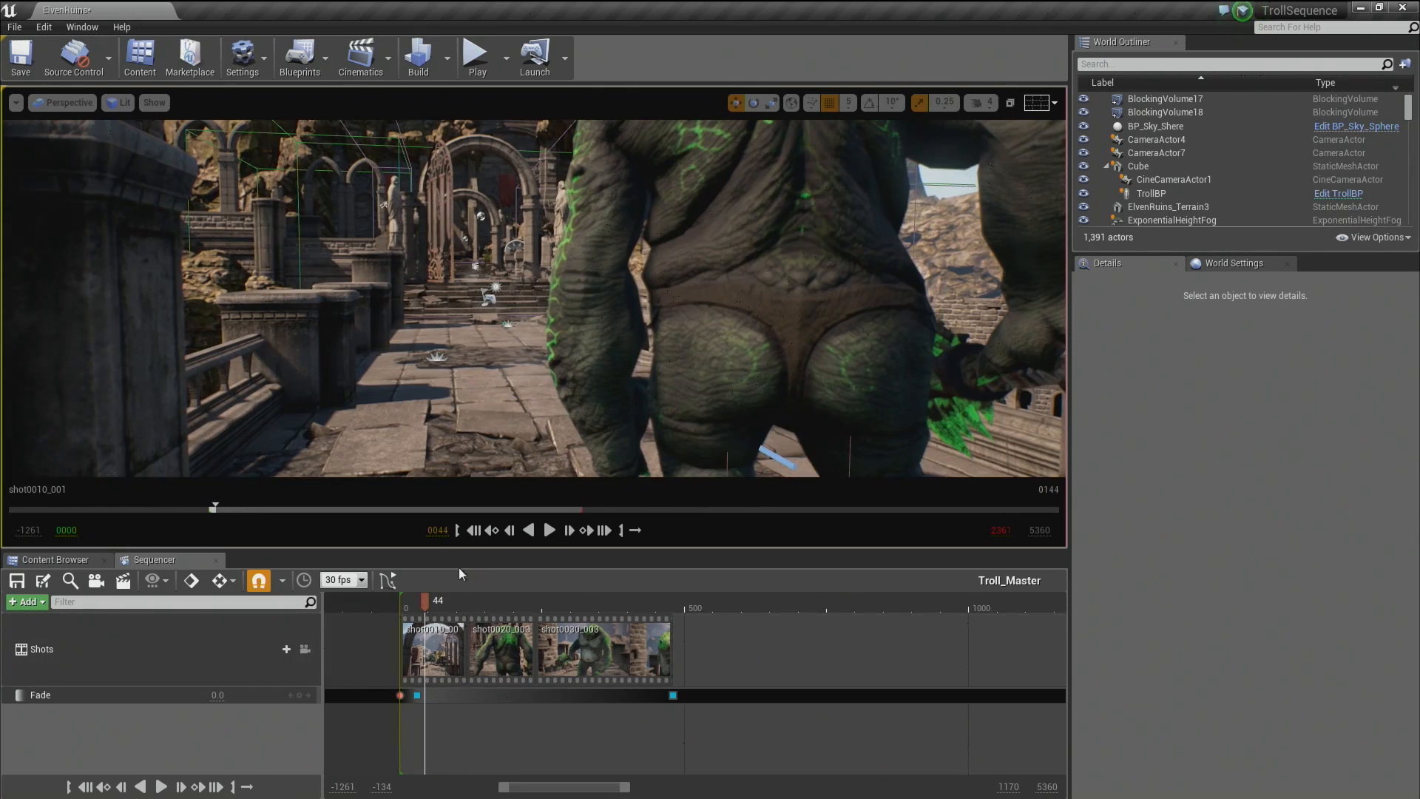
double_click(430, 646)
Frame the Cube in the viewport, reset its location to 0, 0, 0 cm, and frame it at the new location.
click(232, 754)
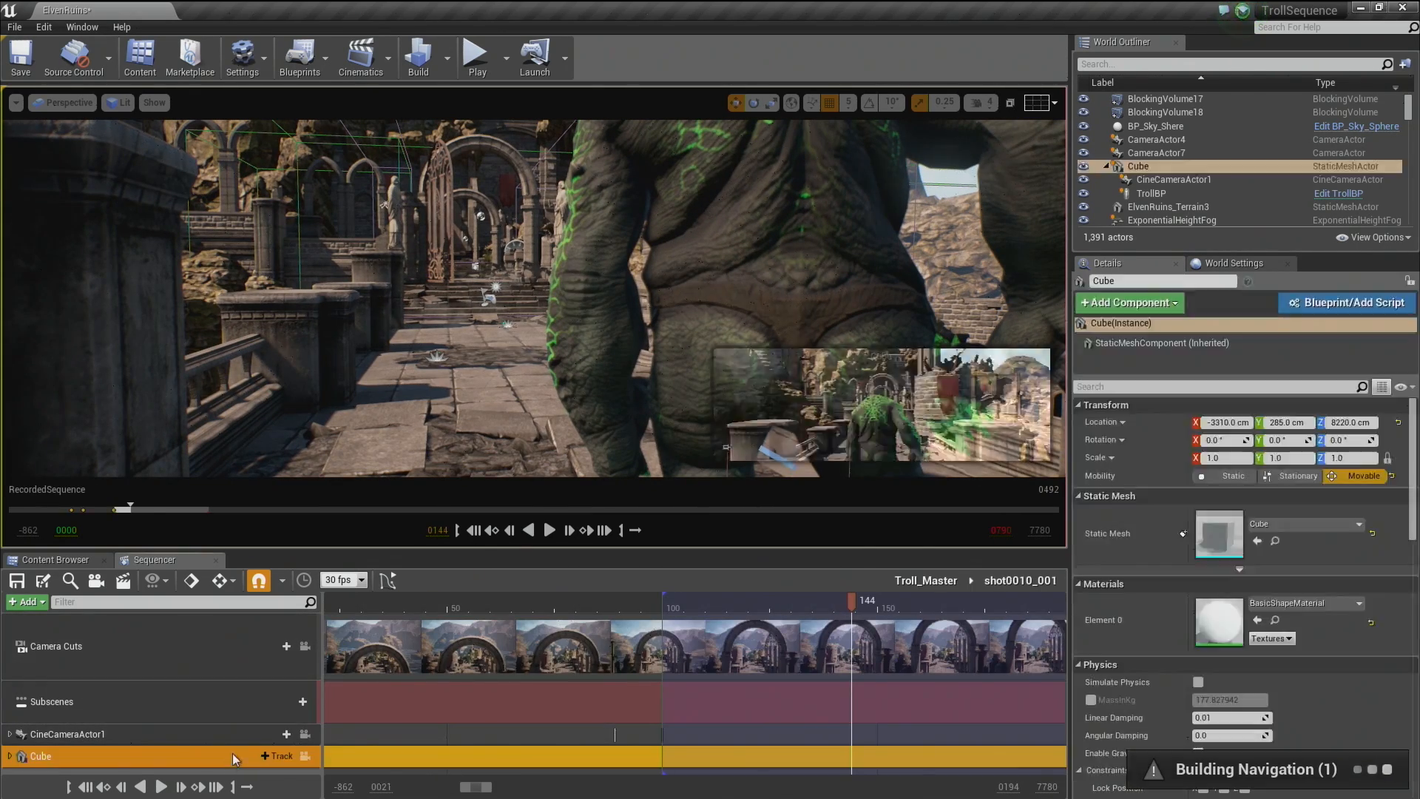
key(f)
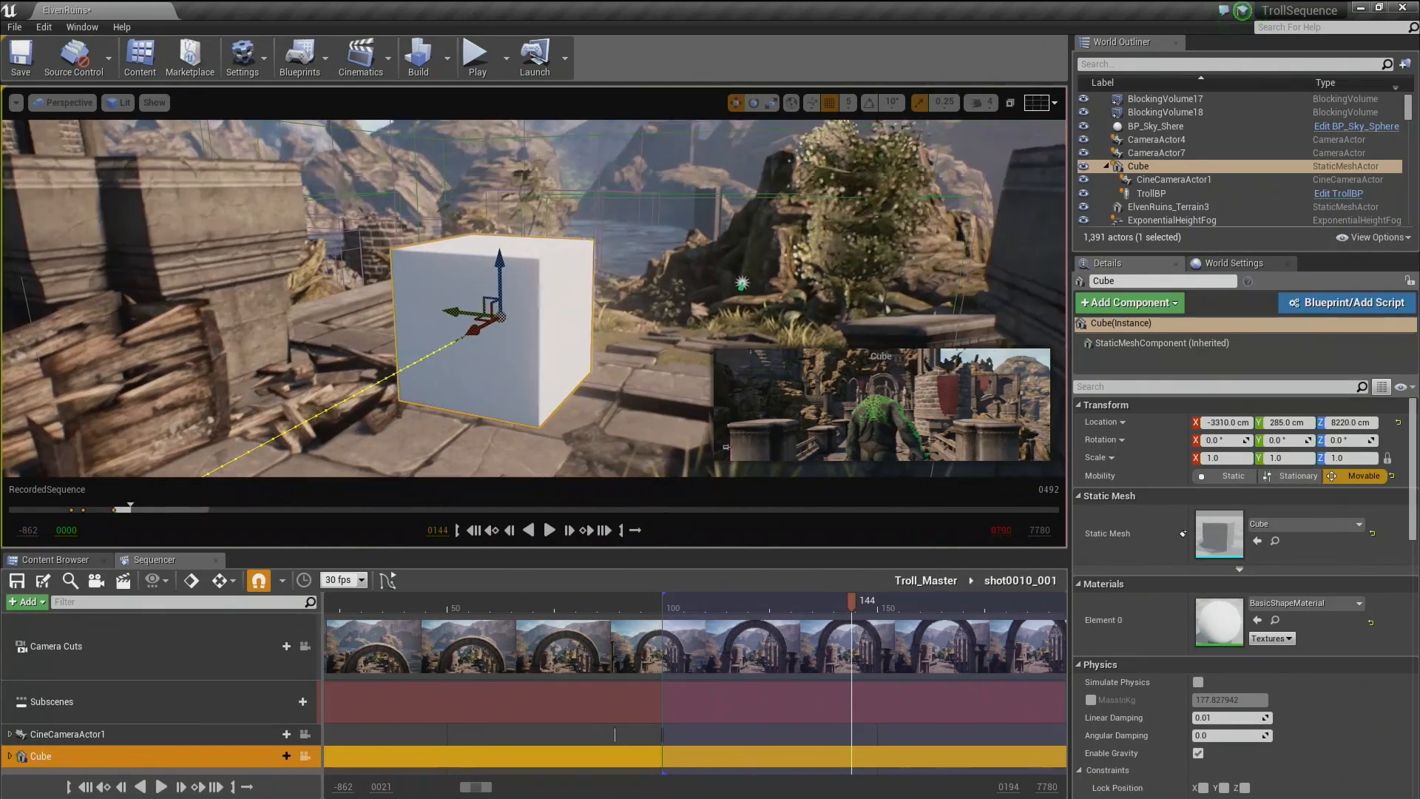
click(1399, 423)
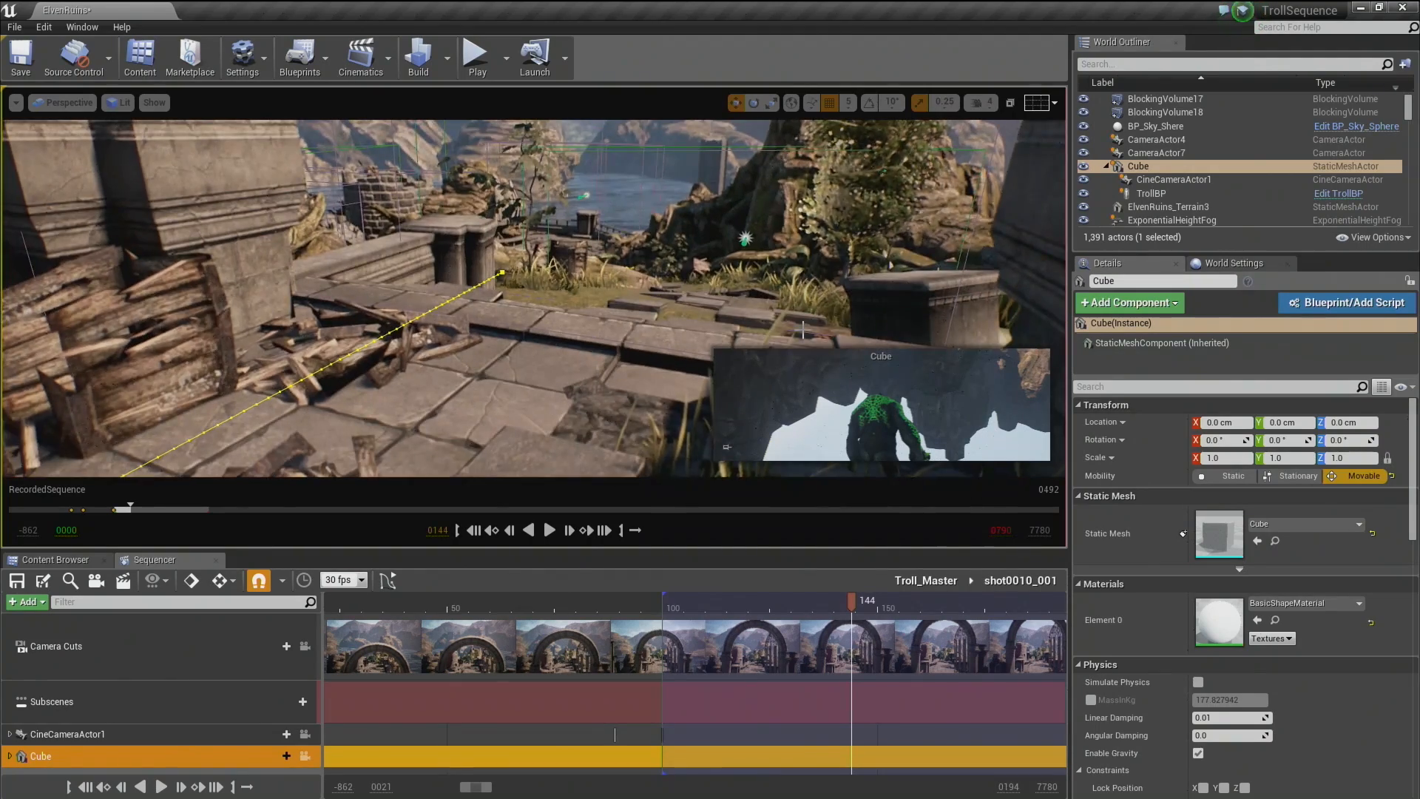
key(f)
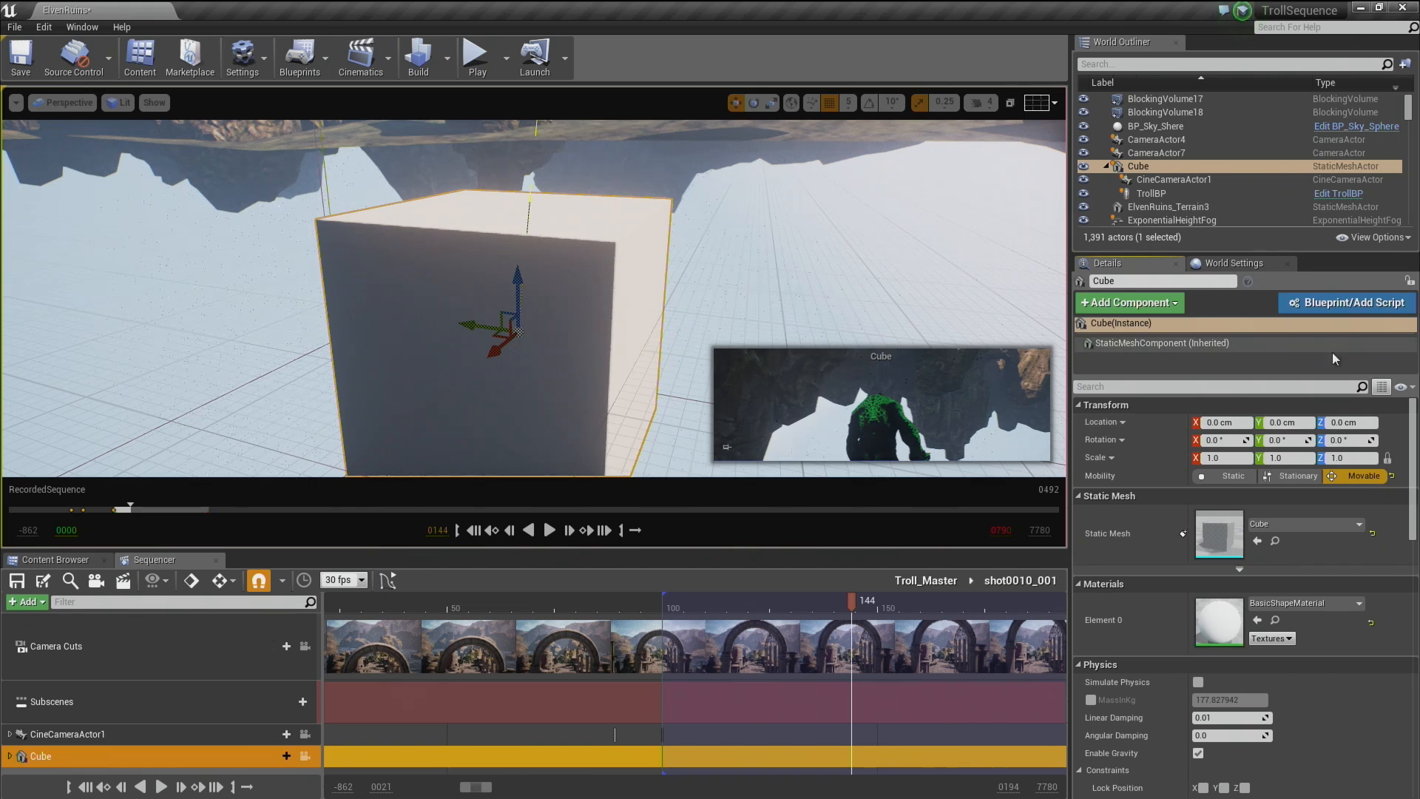
Return to Troll_Master, move to frame 81, and open shot0010_001 again.
click(926, 580)
drag(414, 605, 446, 608)
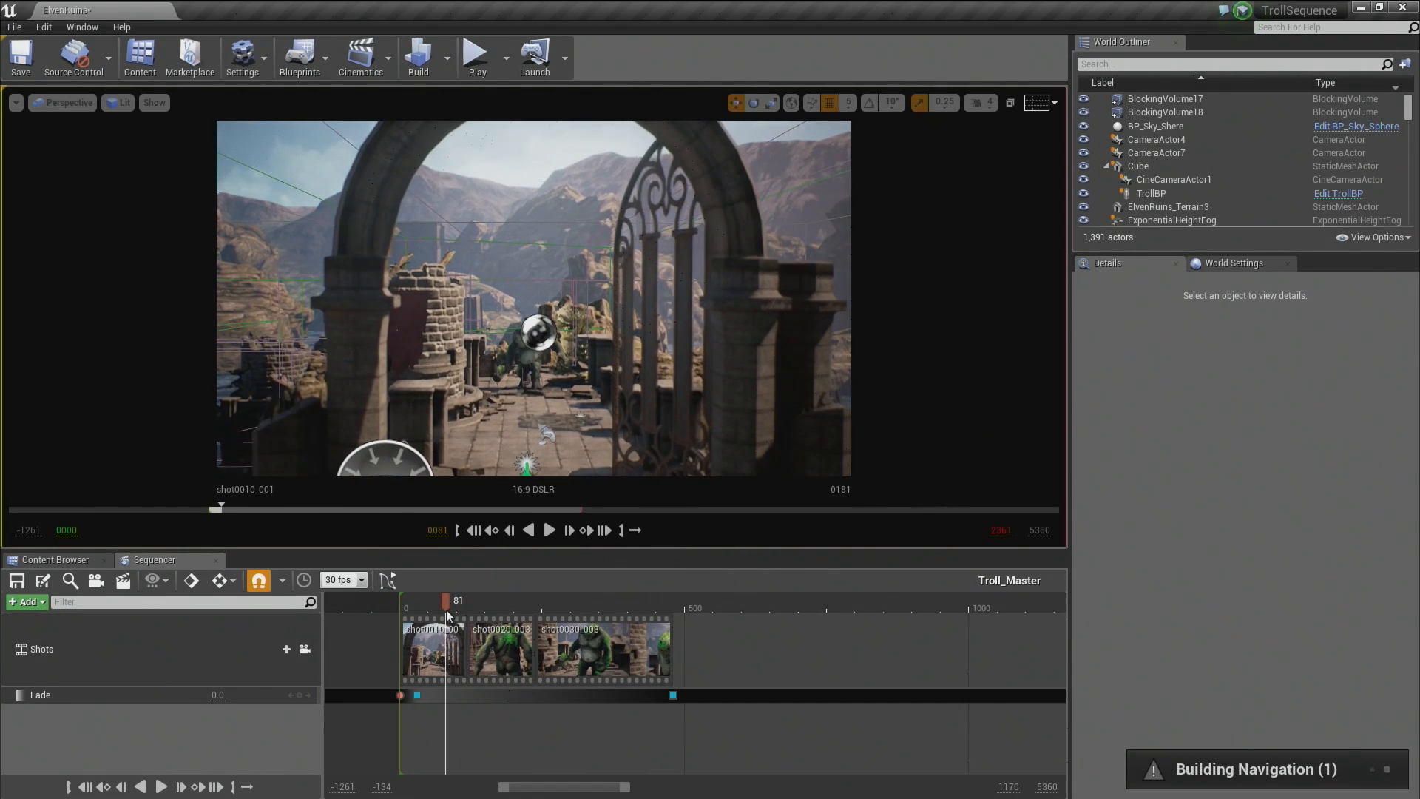
double_click(440, 649)
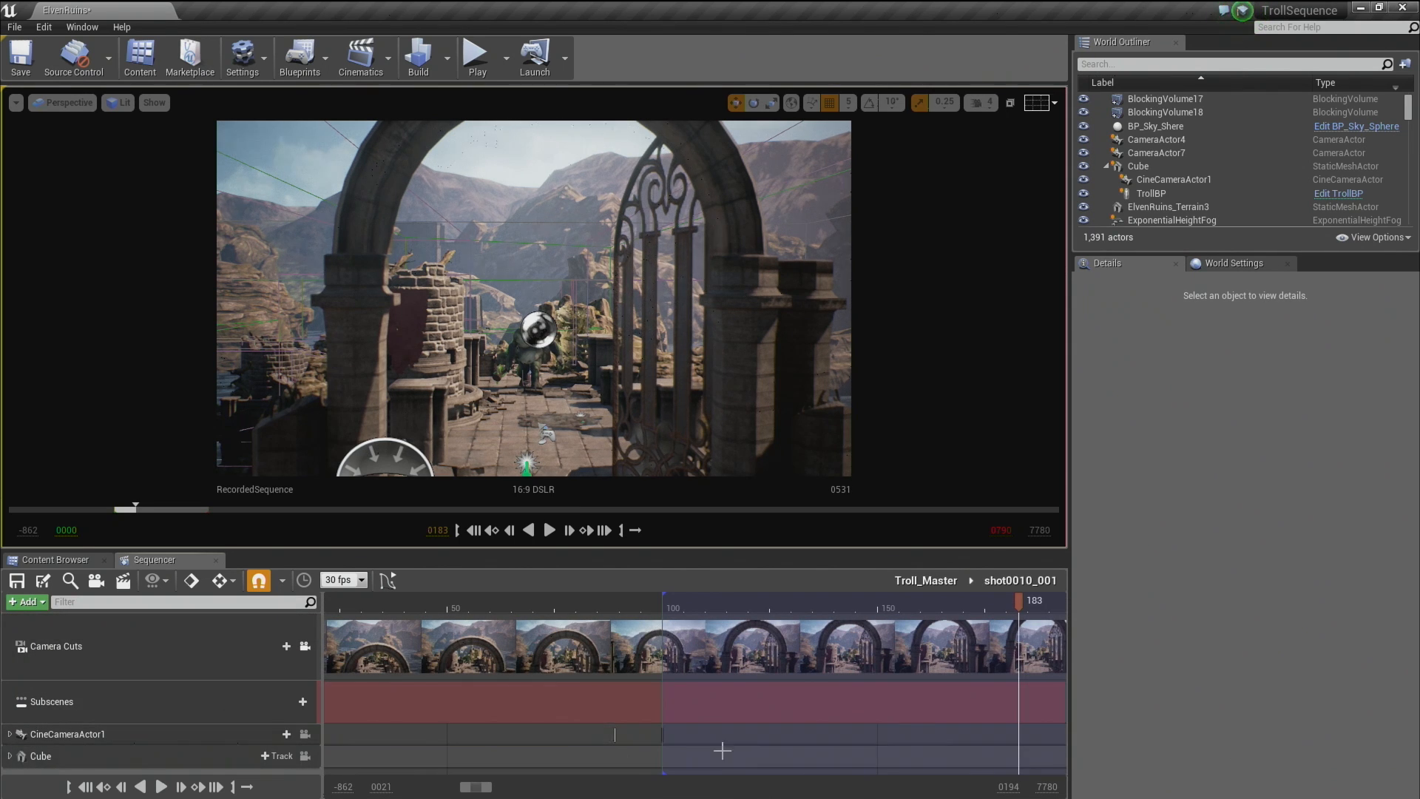
Expand the Cube's tracks in shot0010_001 and key its Transform at frame 174.
click(213, 759)
scroll(464, 726, down, 2)
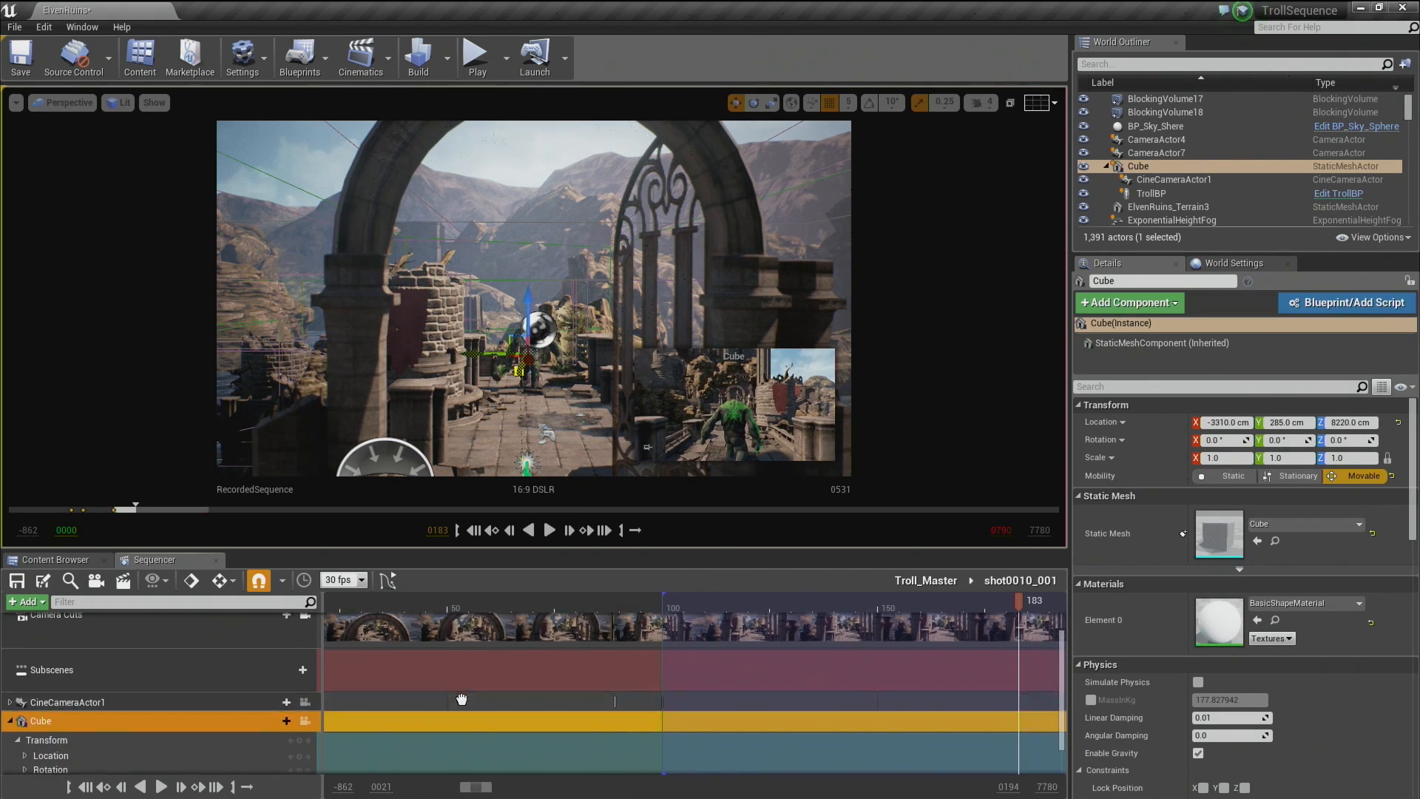
drag(1023, 603, 983, 603)
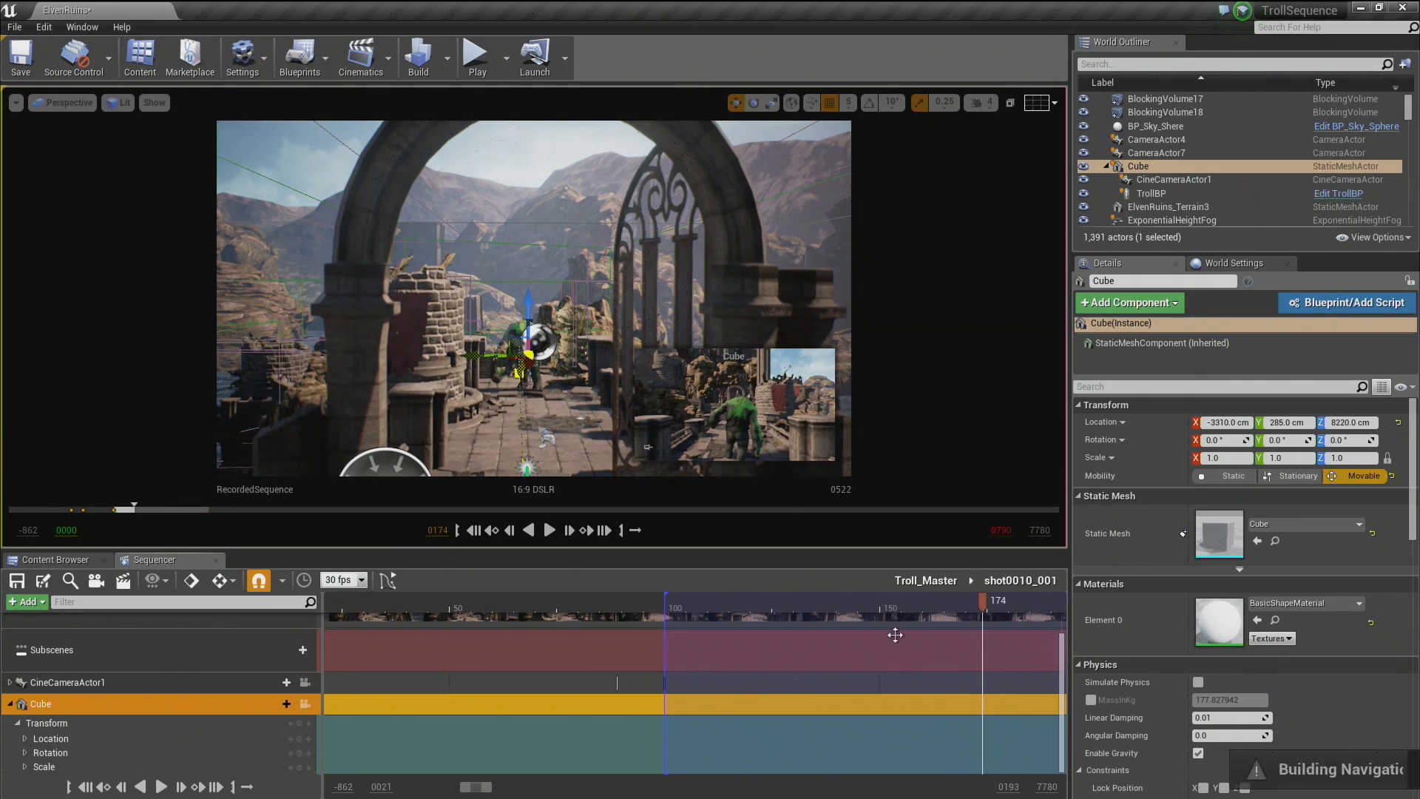
click(108, 721)
key(Return)
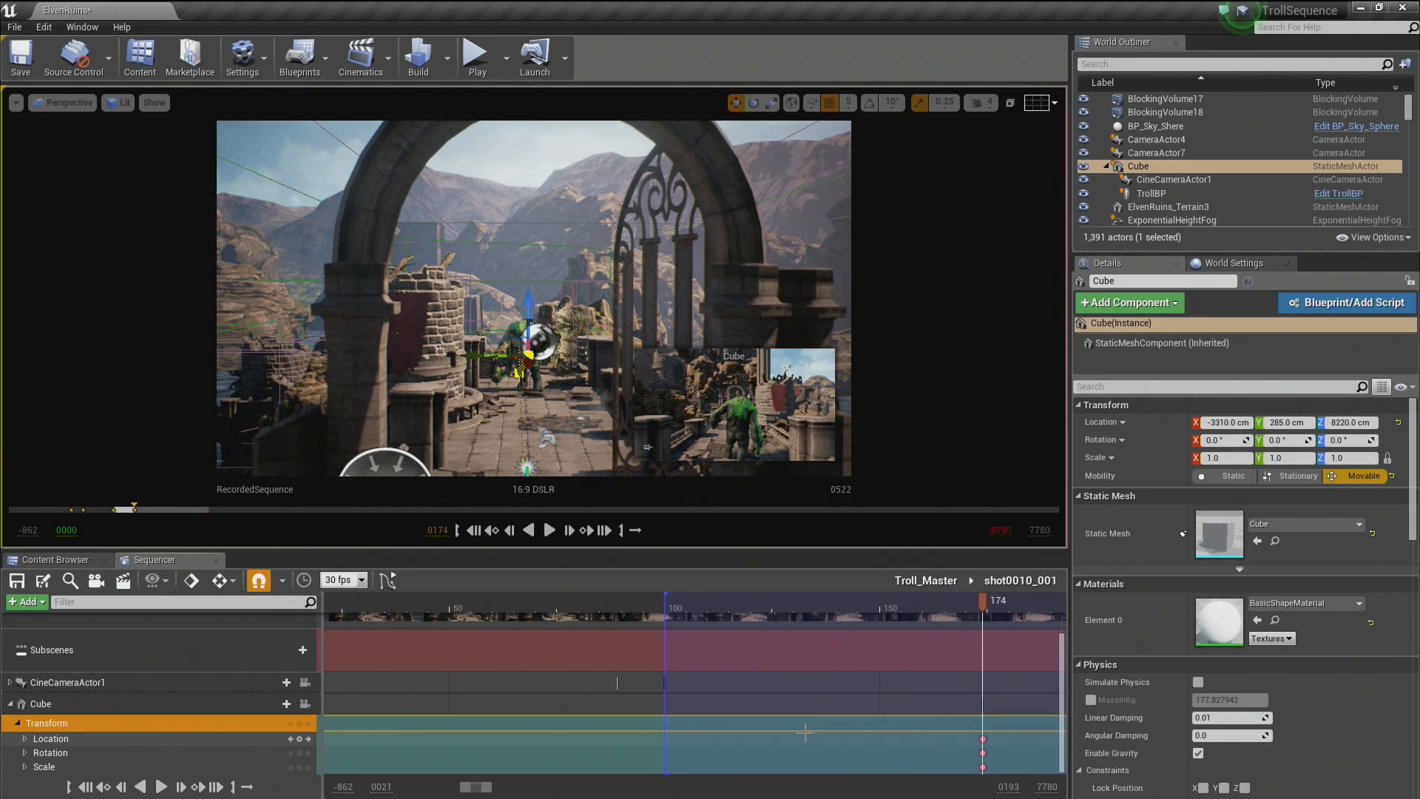
Collapse and re-expand the Cube and its Transform track to examine the keyed Location, Rotation and Scale channels.
double_click(110, 704)
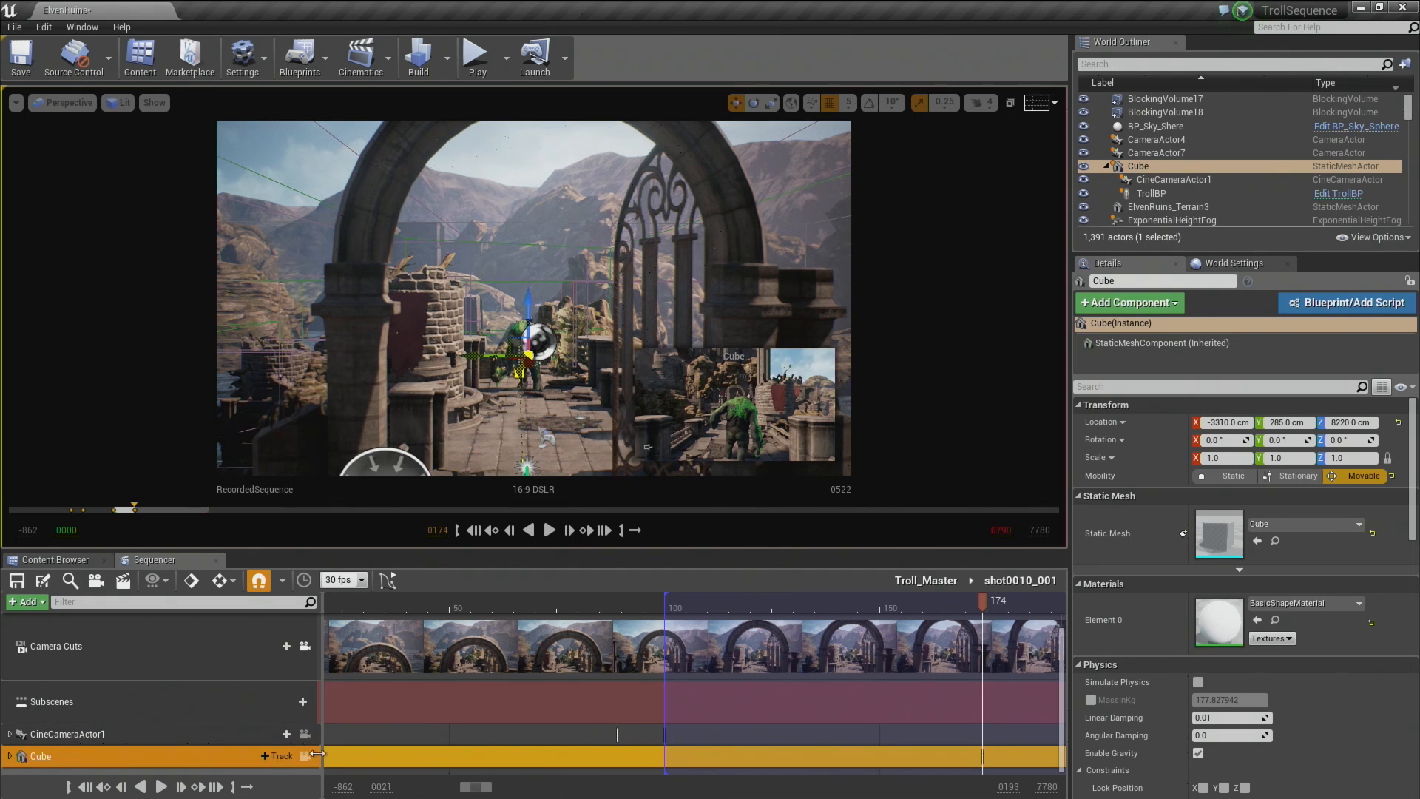
double_click(217, 754)
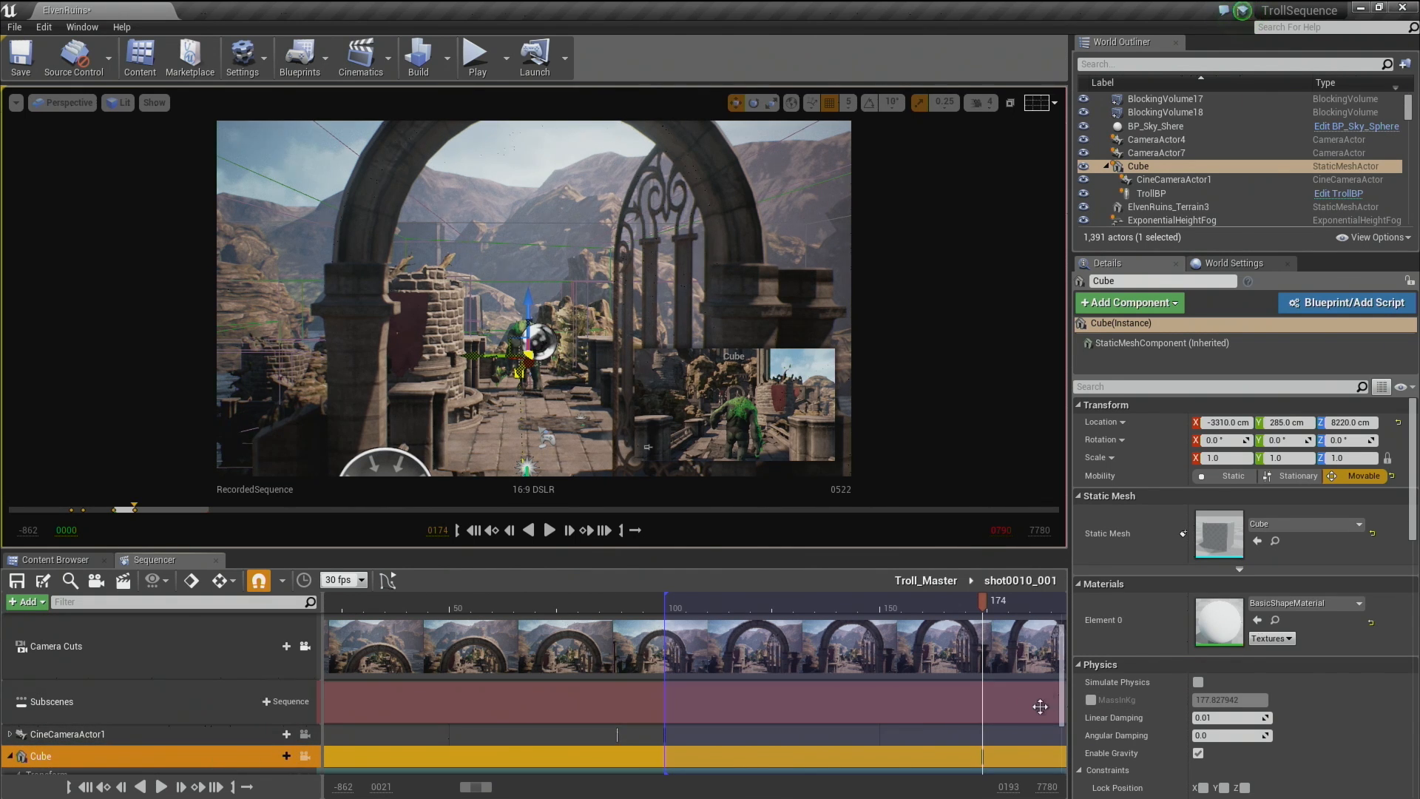
scroll(1062, 689, down, 2)
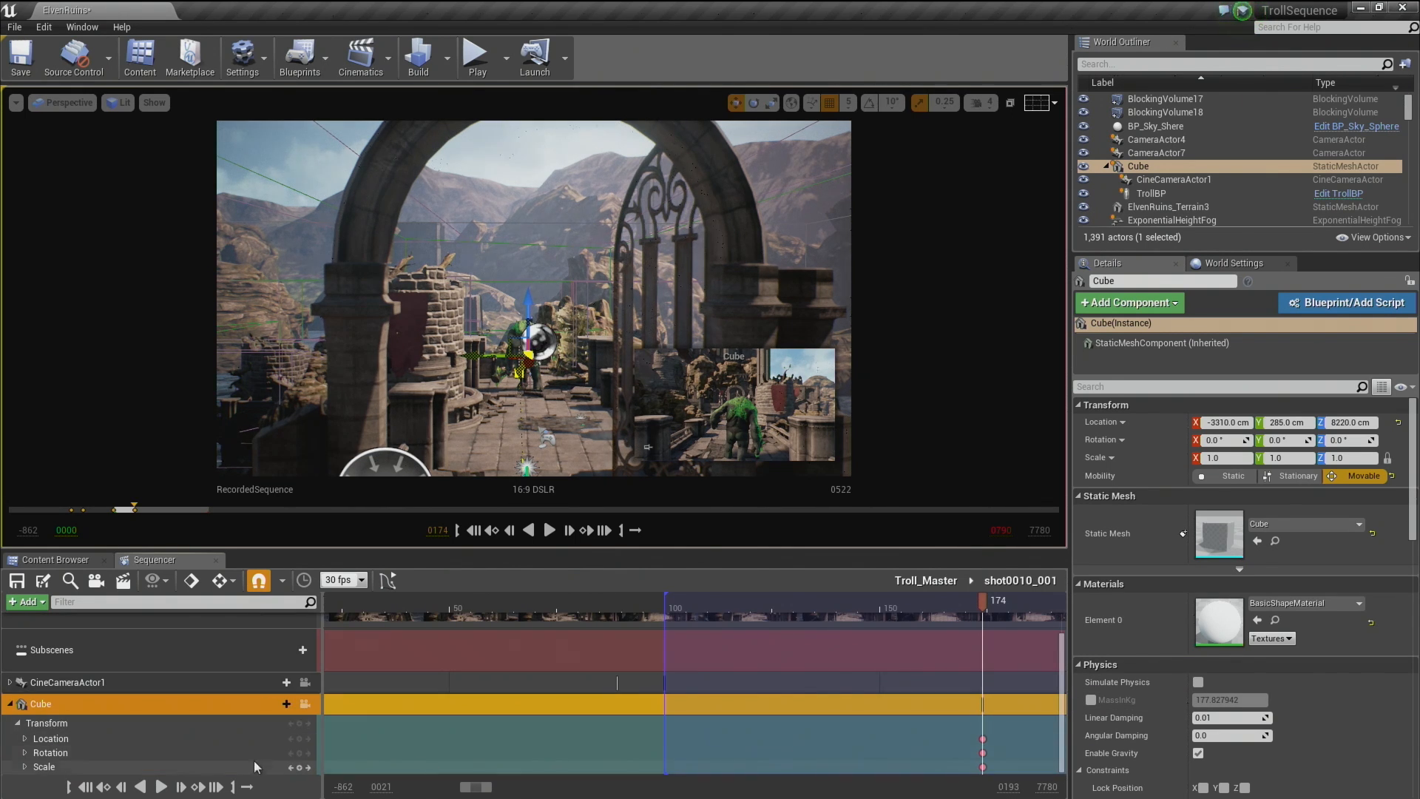
click(132, 727)
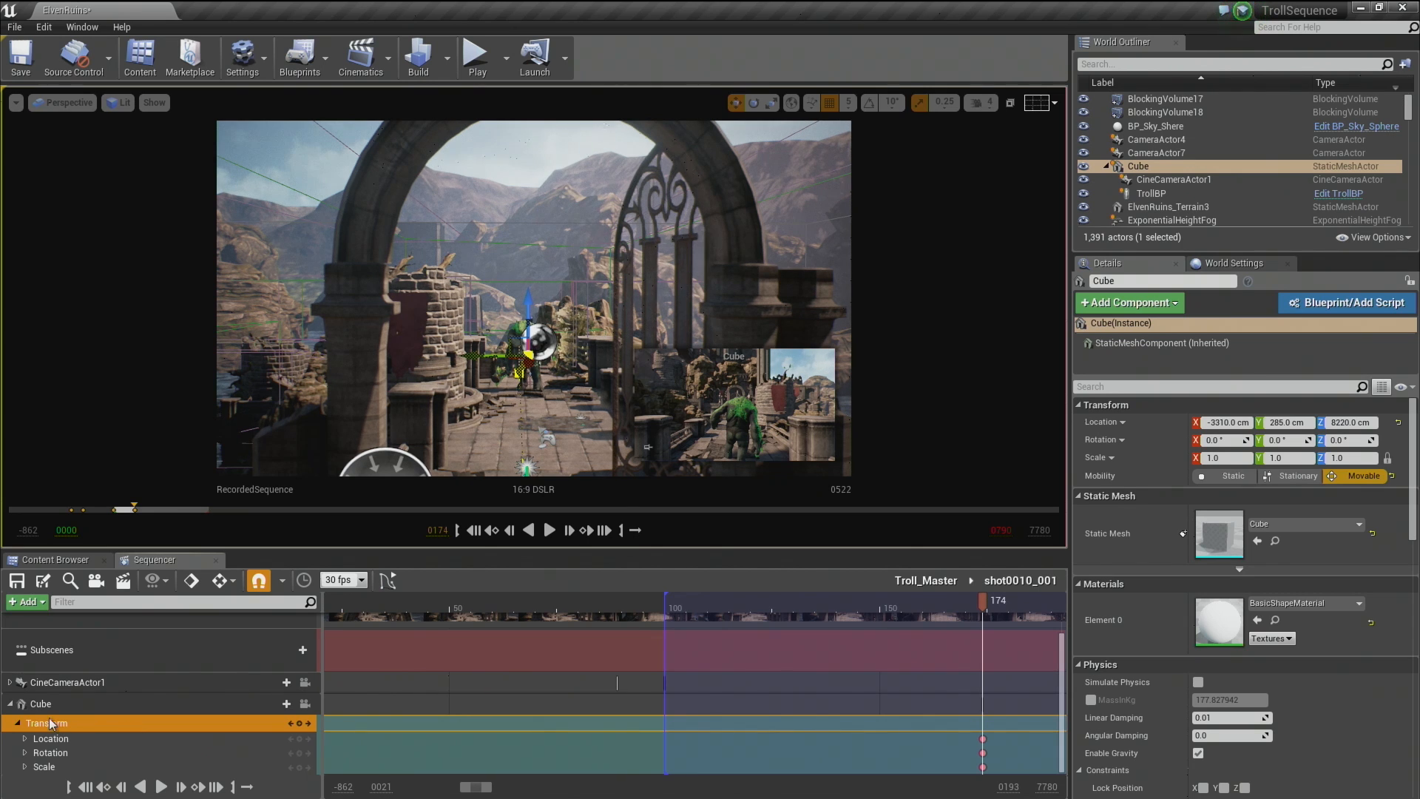
click(18, 724)
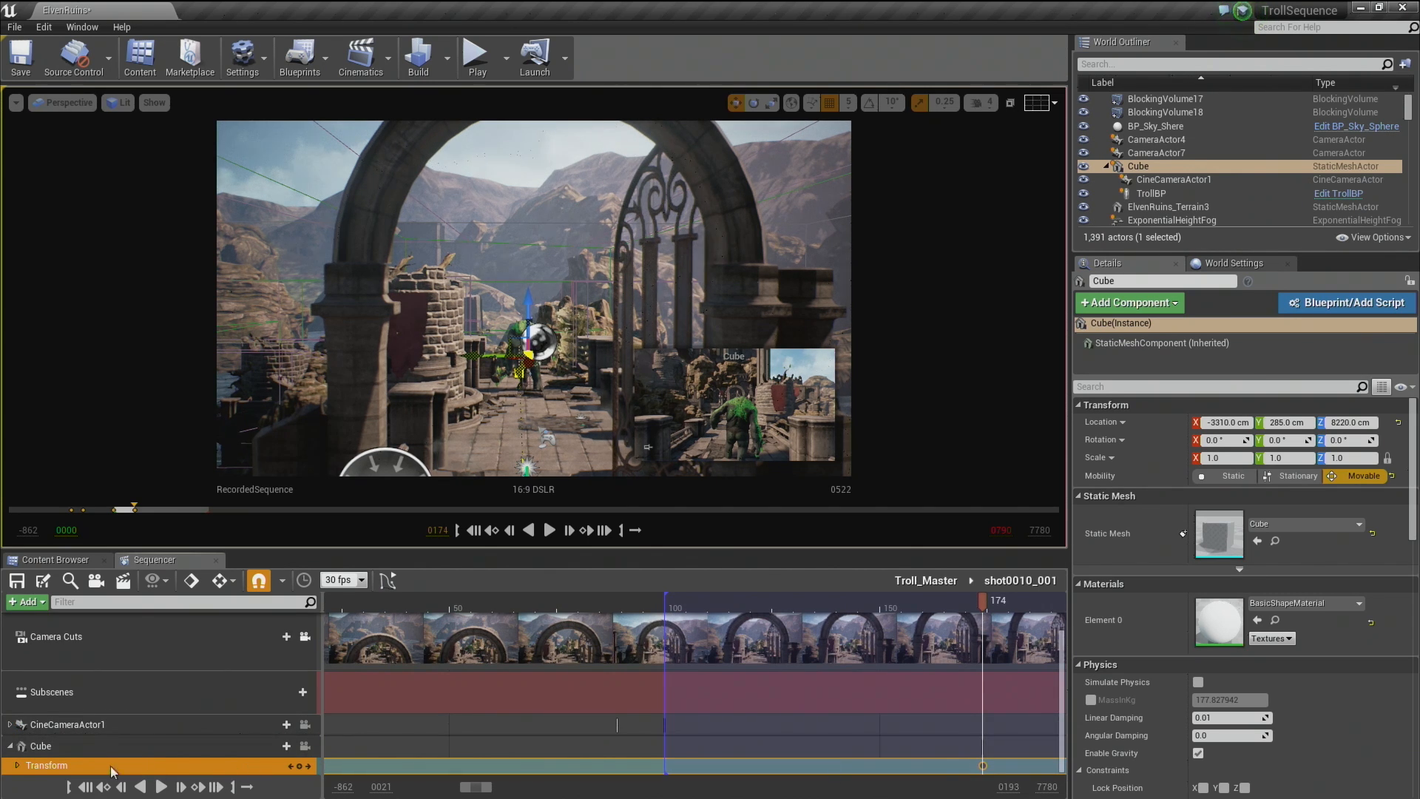
click(17, 765)
scroll(165, 749, down, 1)
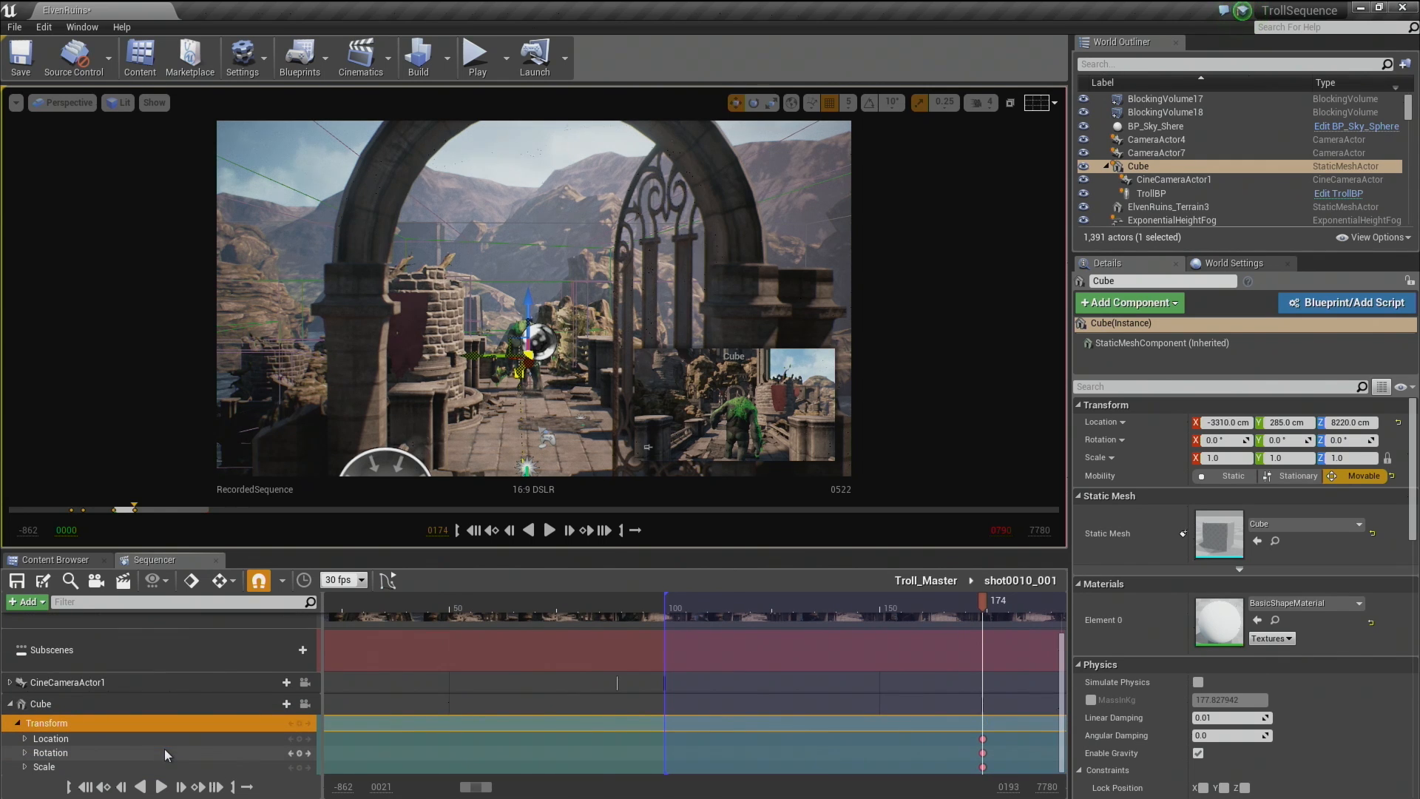
Expand the Cube's Rotation channels and set rotation X to 45 at frame 174.
click(117, 752)
double_click(116, 752)
scroll(118, 753, down, 1)
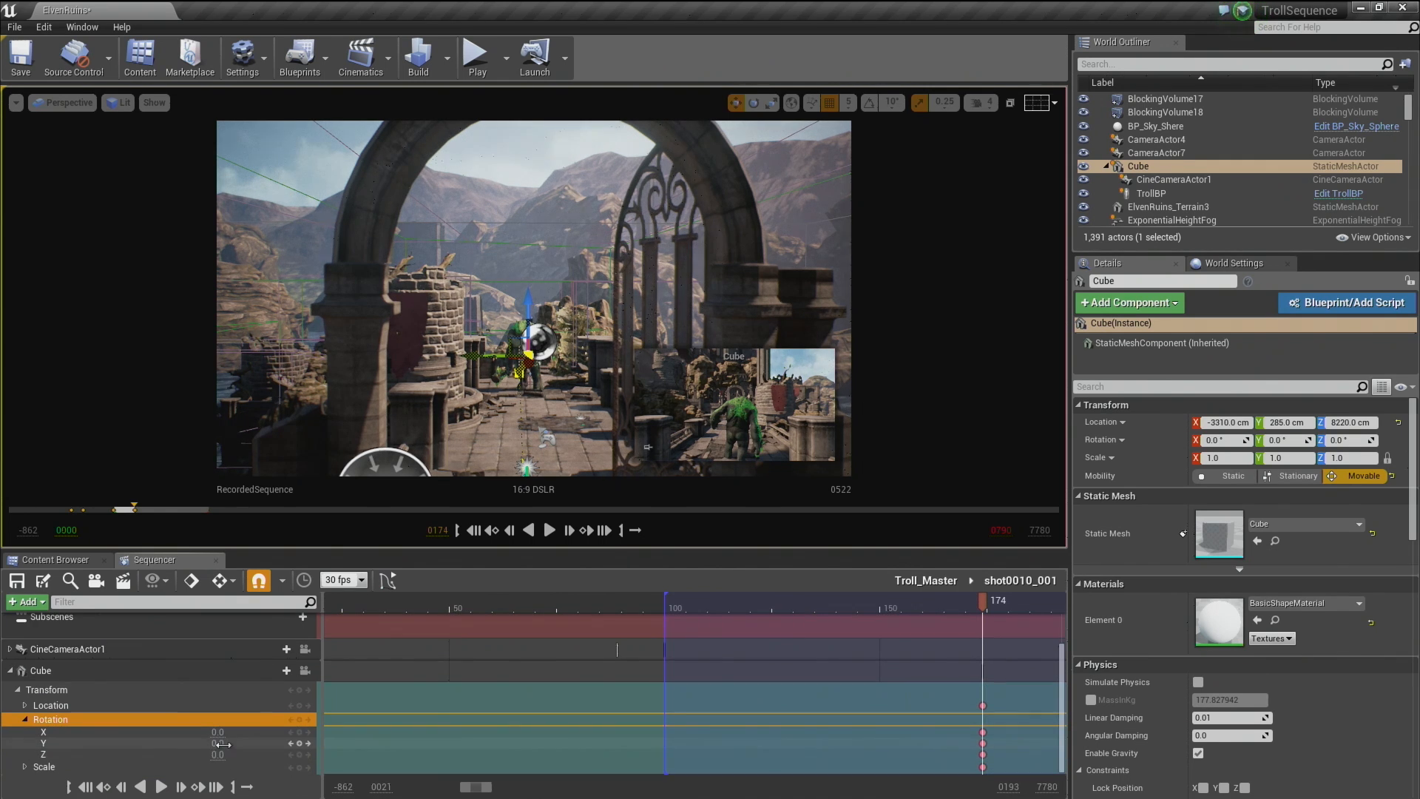
click(219, 732)
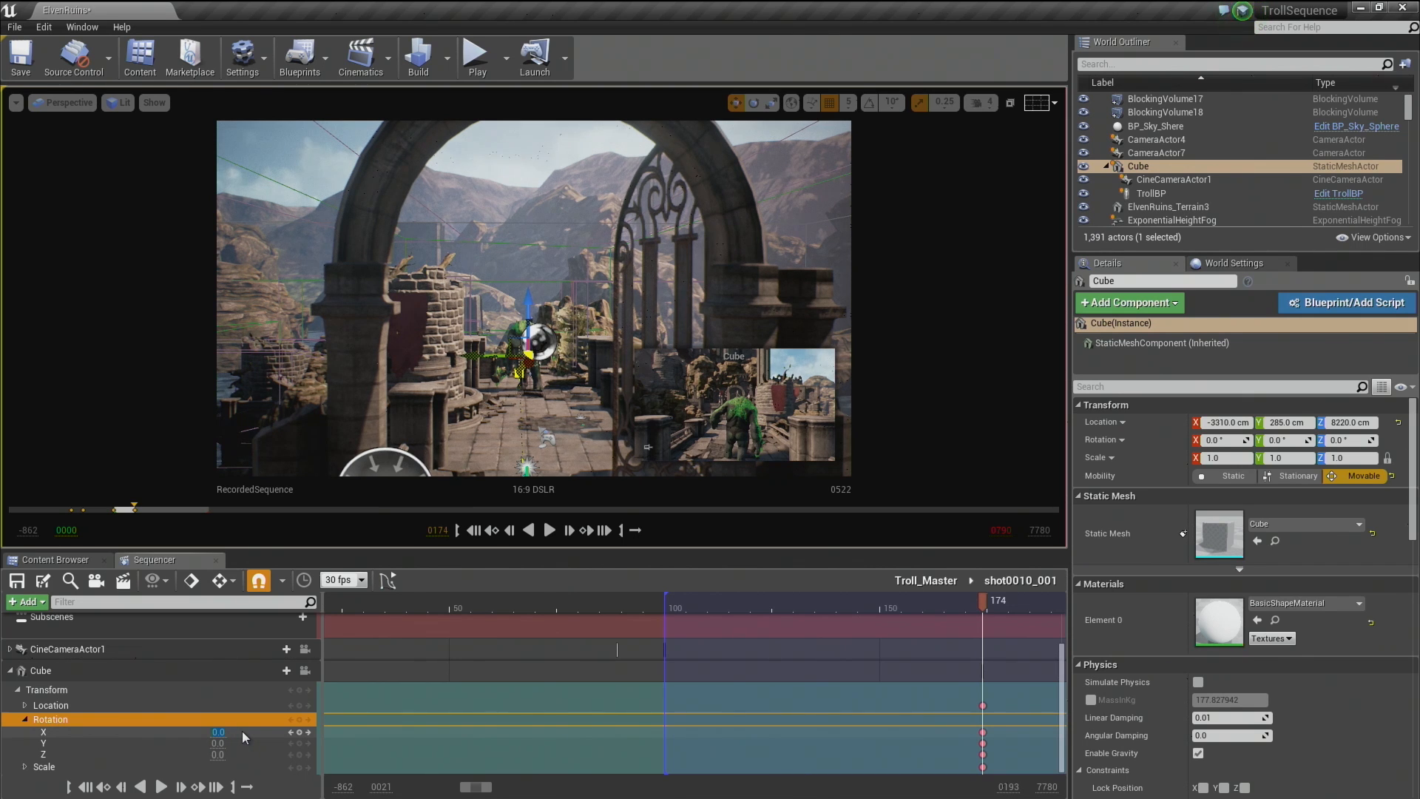
text(45)
key(Return)
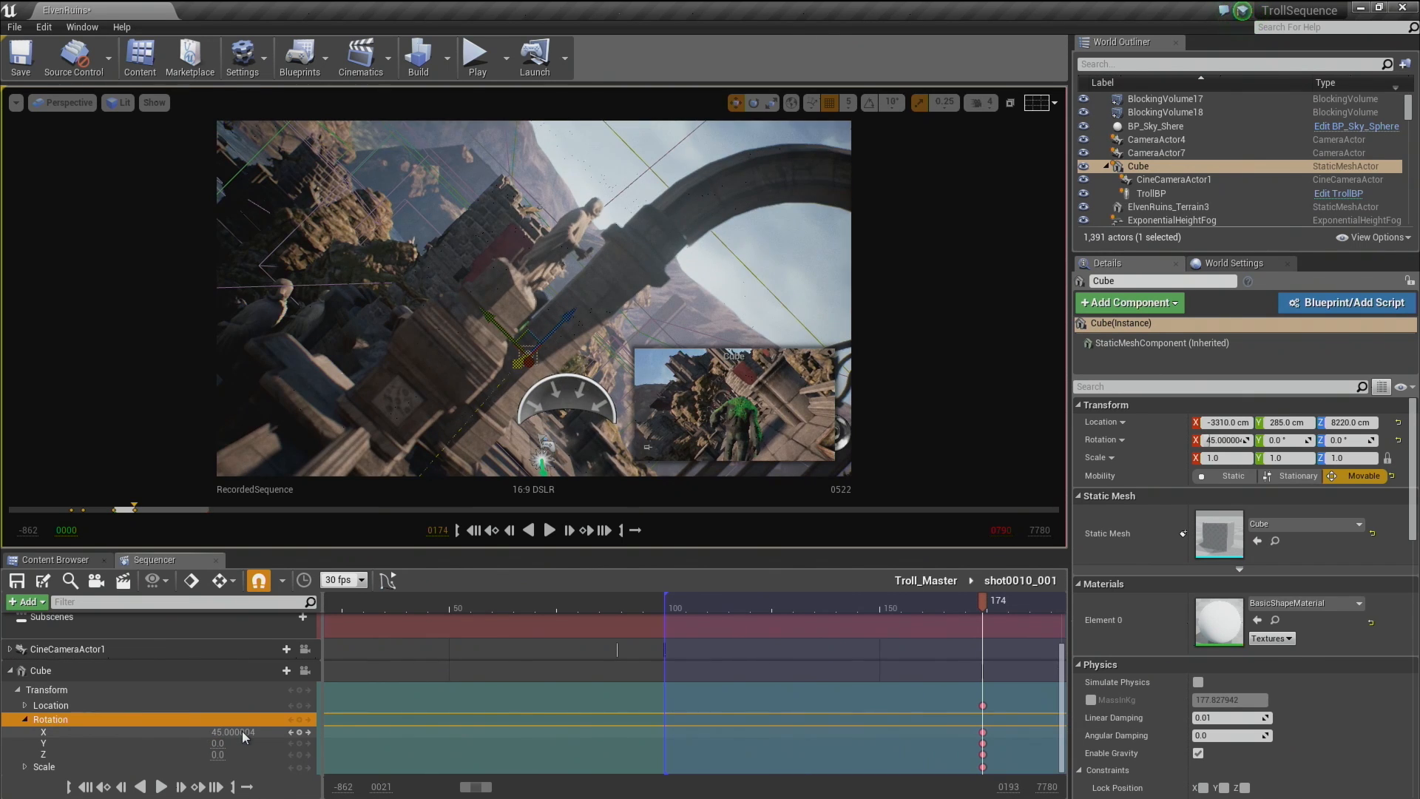
Set the Cube's rotation X to 0, and try rotation Y at about -0.416 and Z at about 456.243.
mouse_move(237, 732)
mouse_down()
mouse_move(251, 733)
mouse_move(237, 734)
mouse_up()
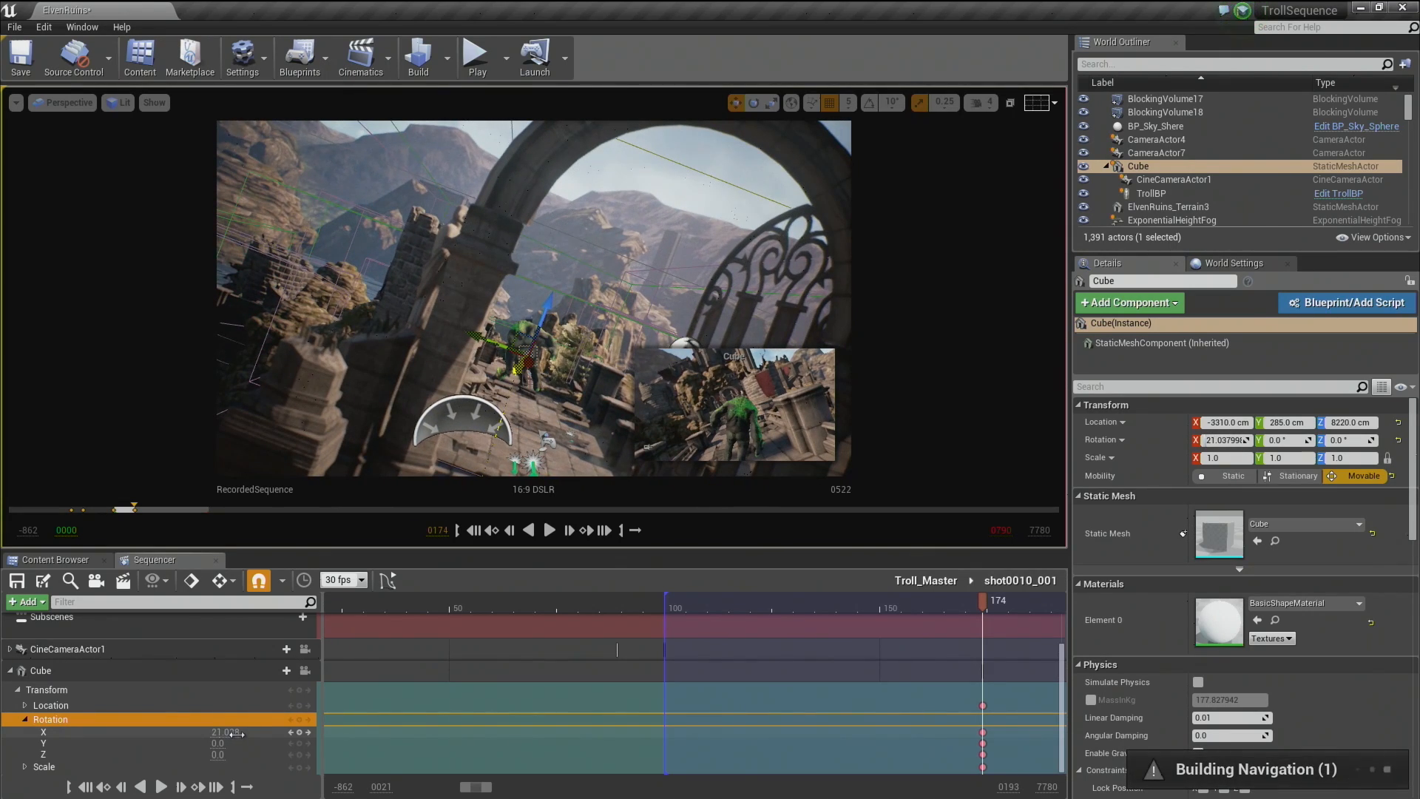
click(237, 734)
text(0)
key(Return)
drag(214, 743, 213, 743)
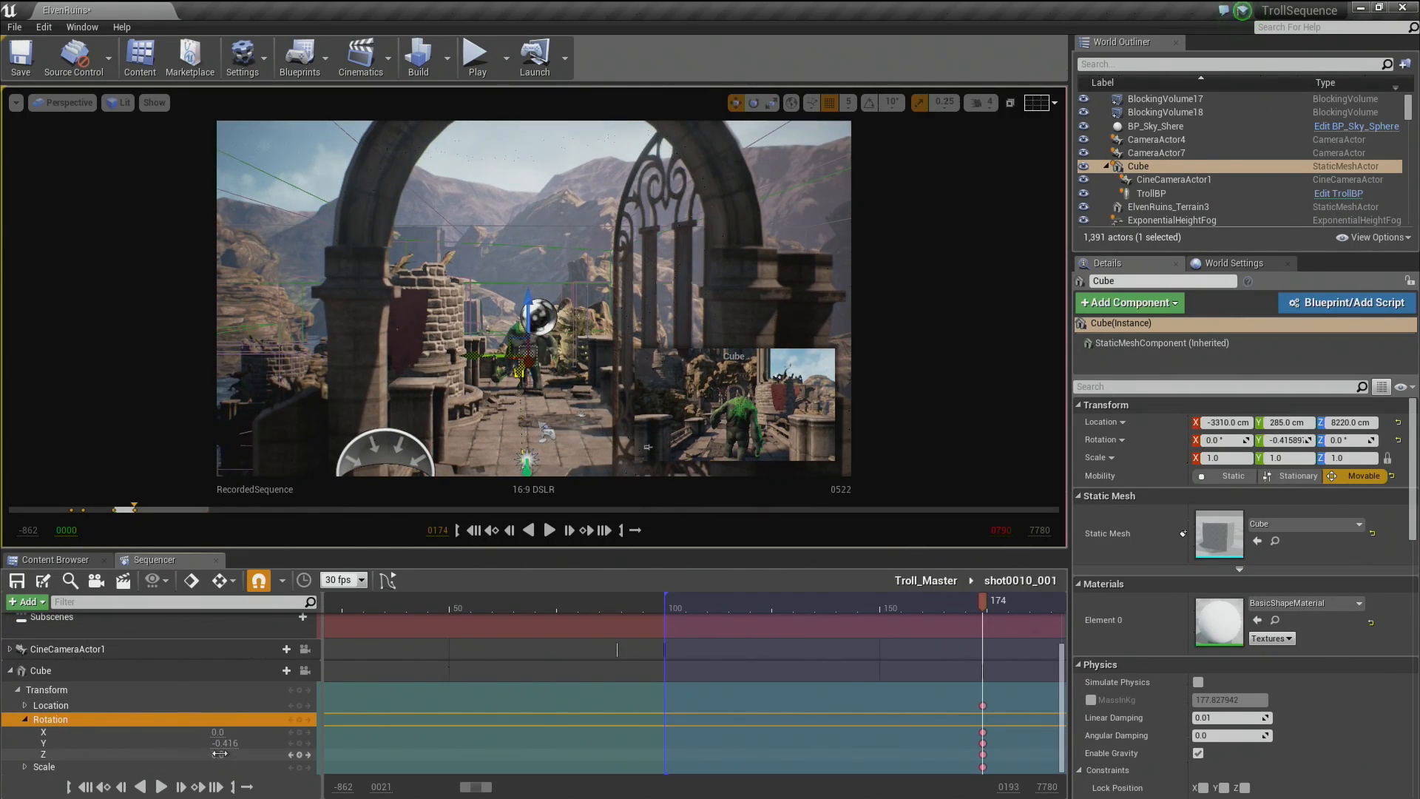
drag(219, 753, 226, 754)
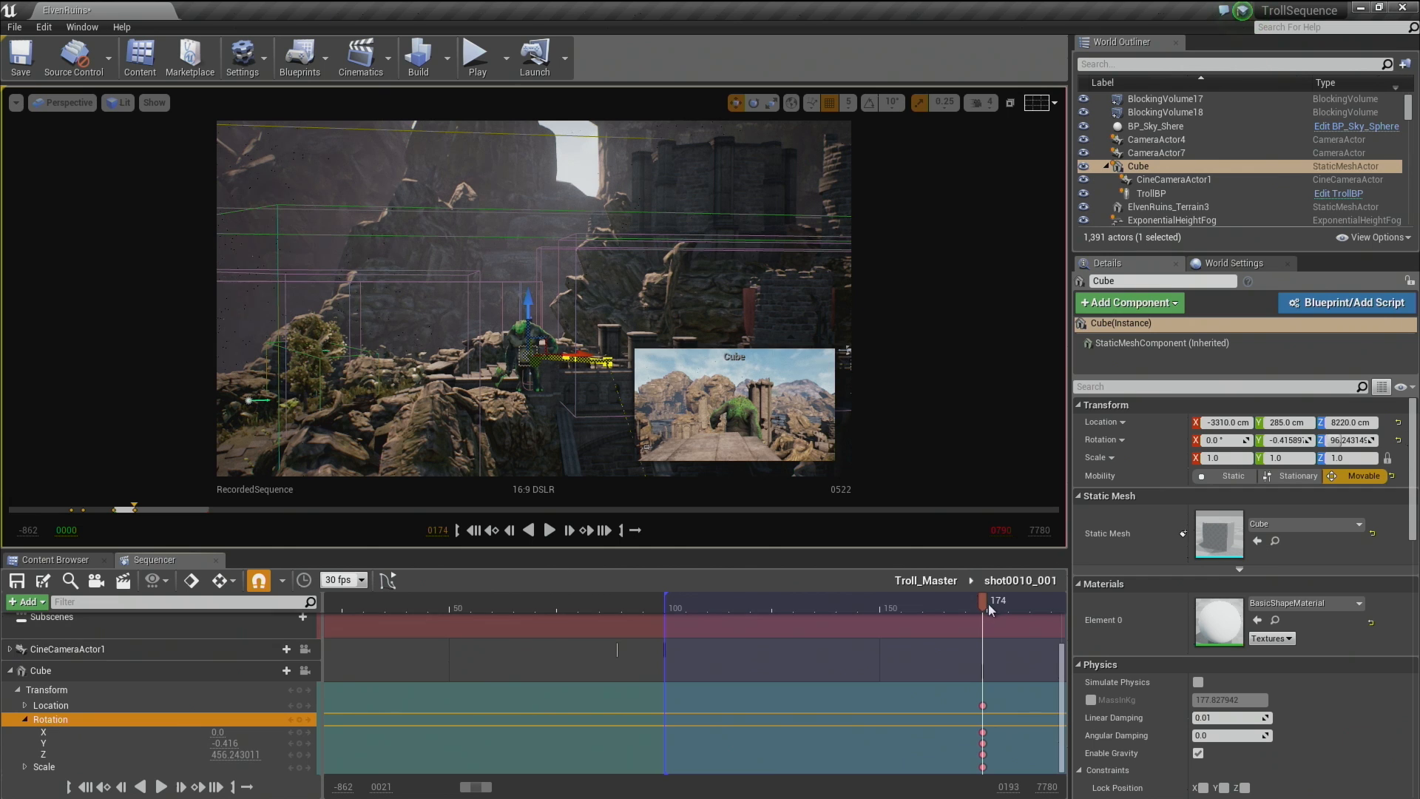
Delete the Cube's Transform key at frame 174 and key its Transform there again.
double_click(99, 694)
click(982, 765)
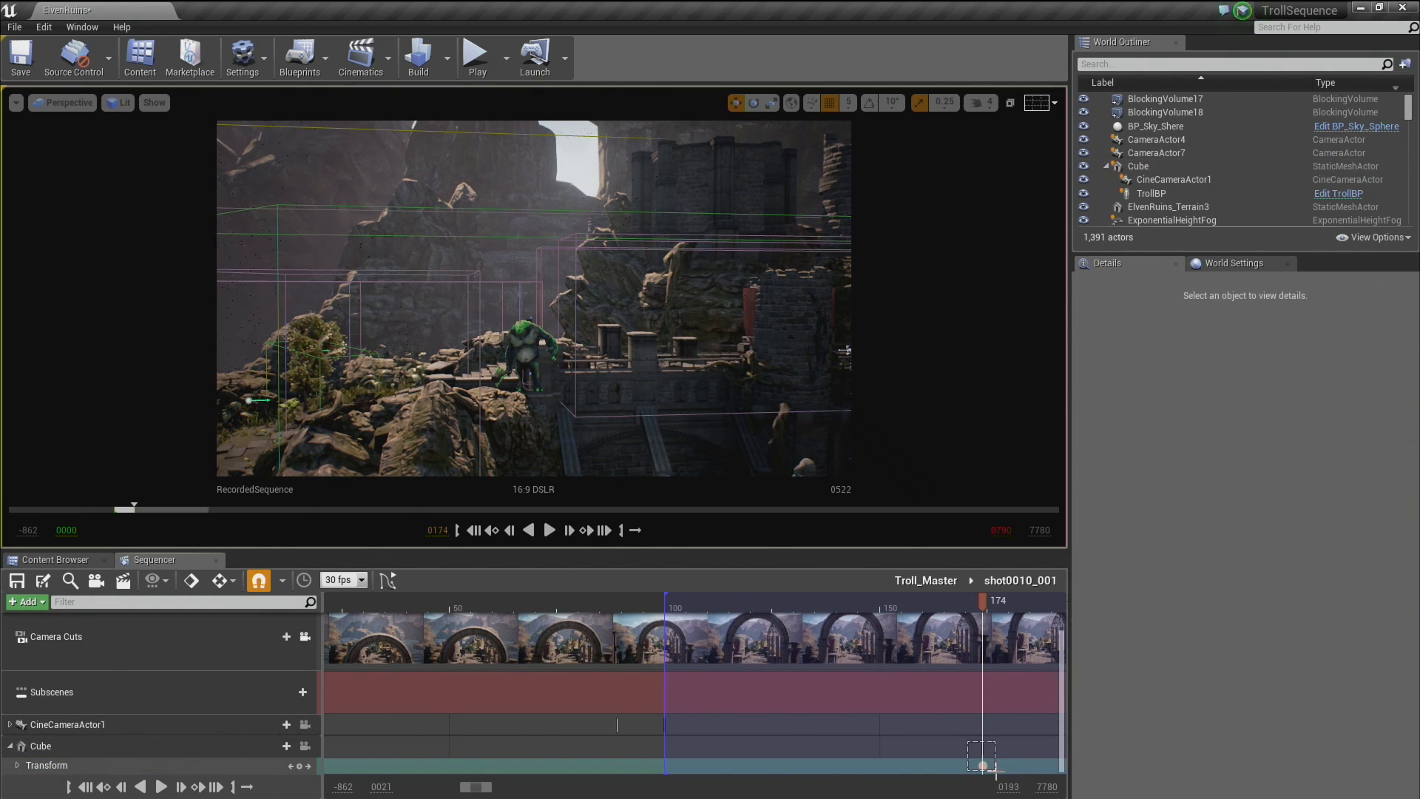
key(Delete)
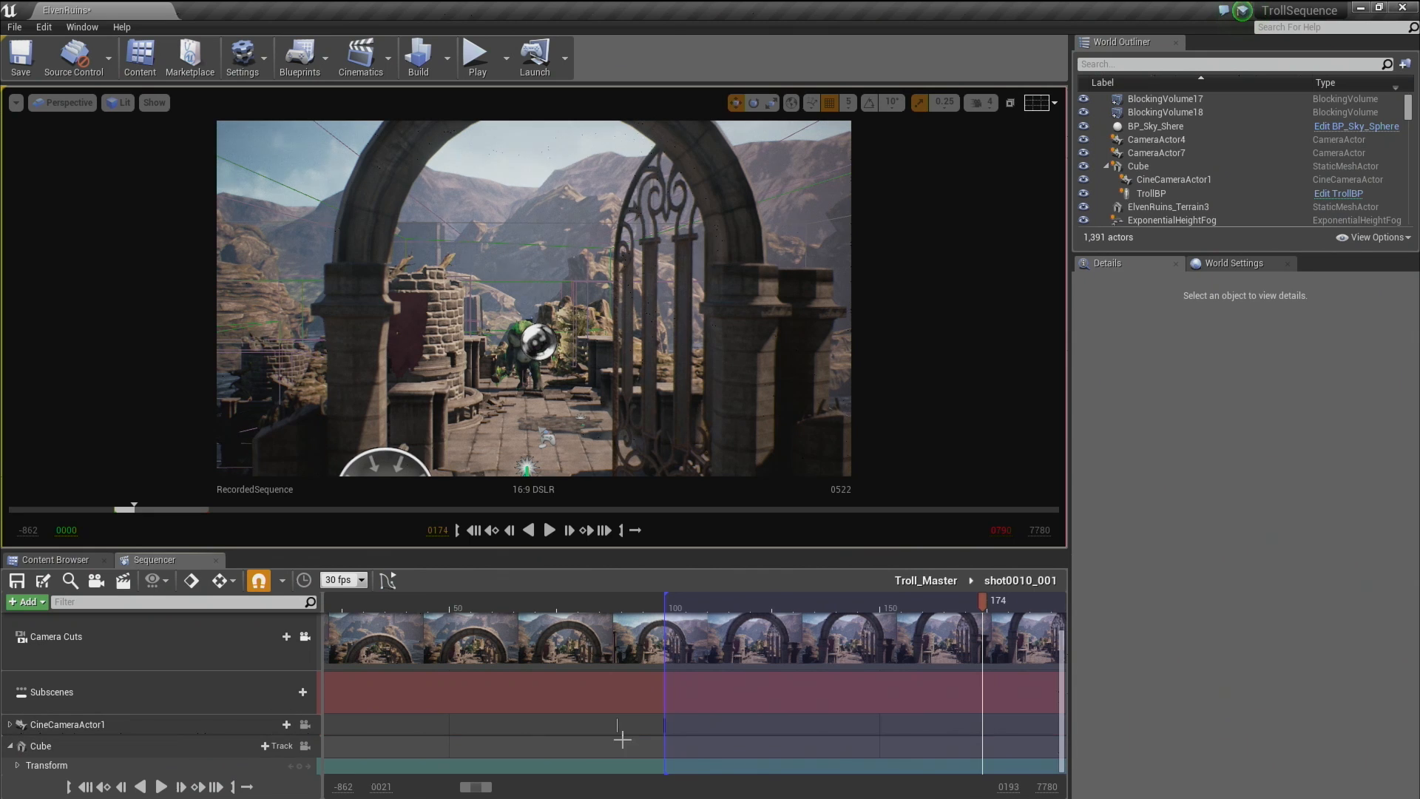
click(187, 769)
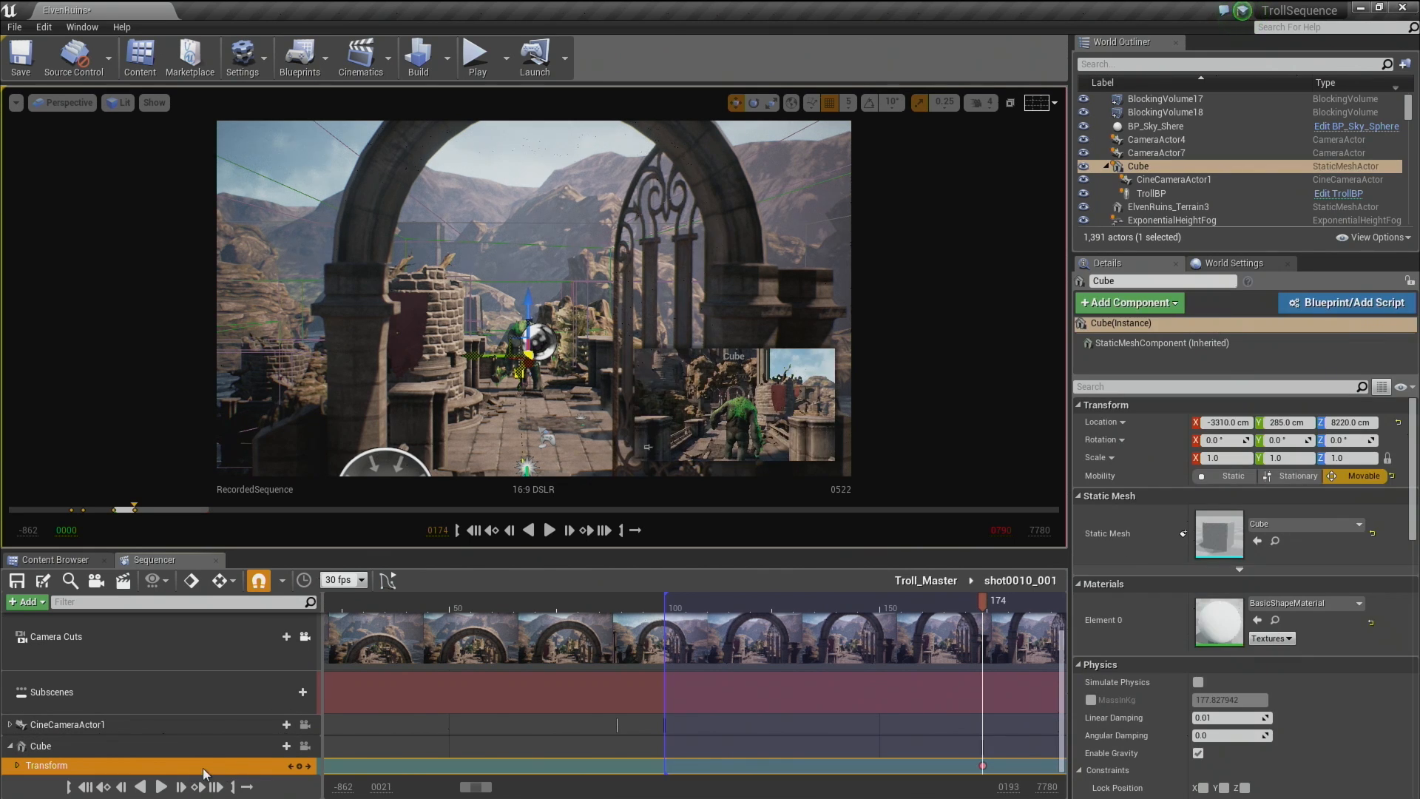
Try moving the Cube to Location Y -1835 cm, delete its Transform key at frame 174, and scrub to frame 103.
mouse_move(475, 354)
mouse_down()
mouse_move(487, 348)
mouse_move(466, 356)
mouse_up()
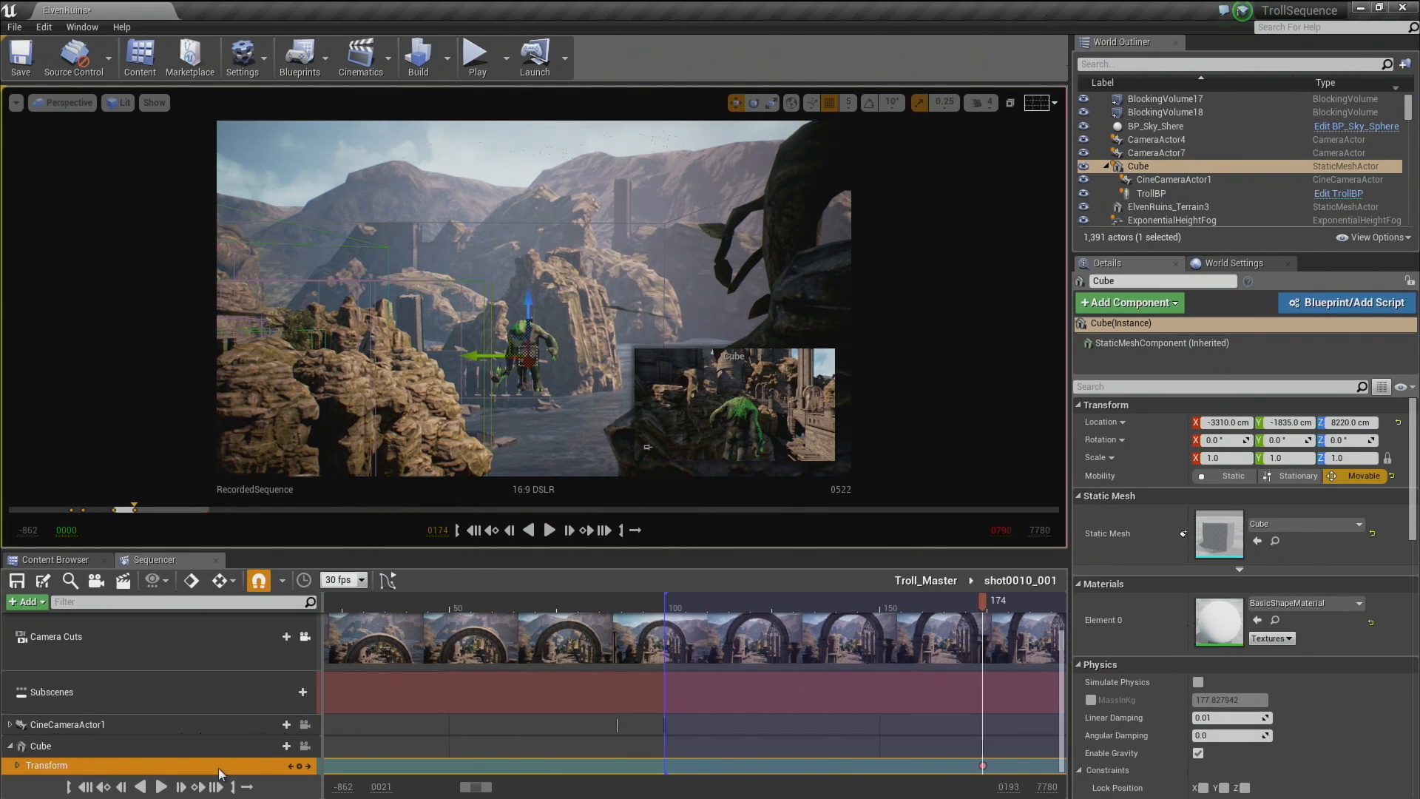
click(980, 766)
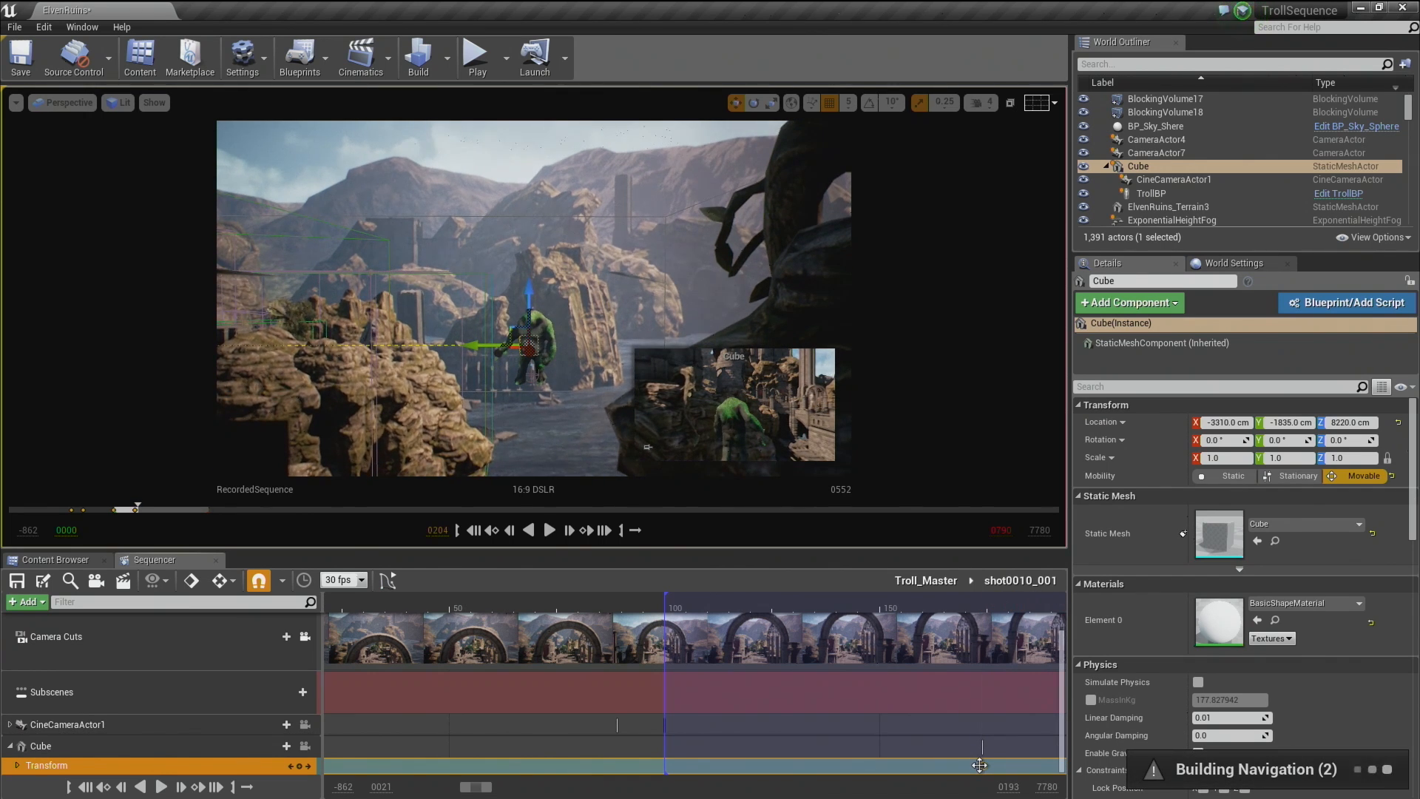
key(Delete)
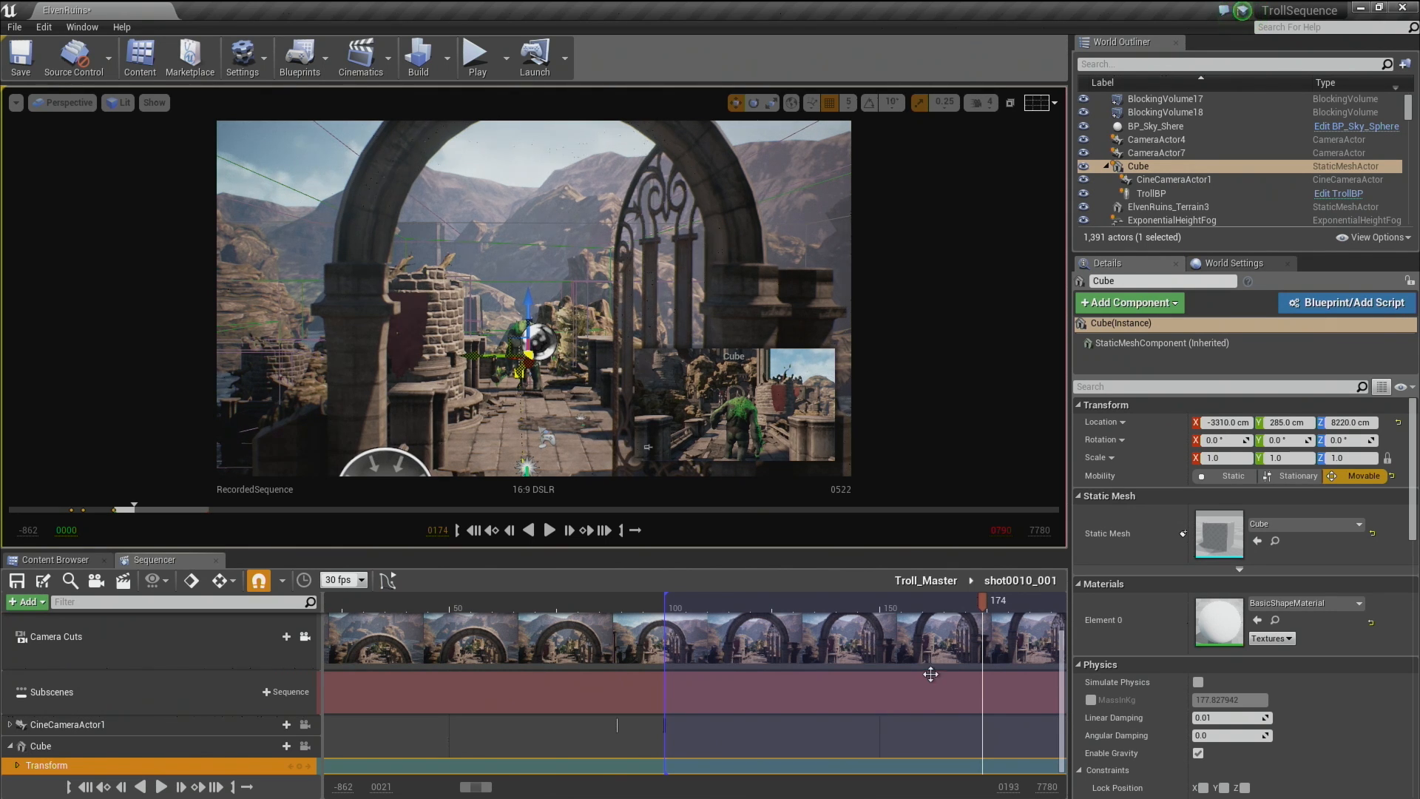
drag(729, 612, 680, 614)
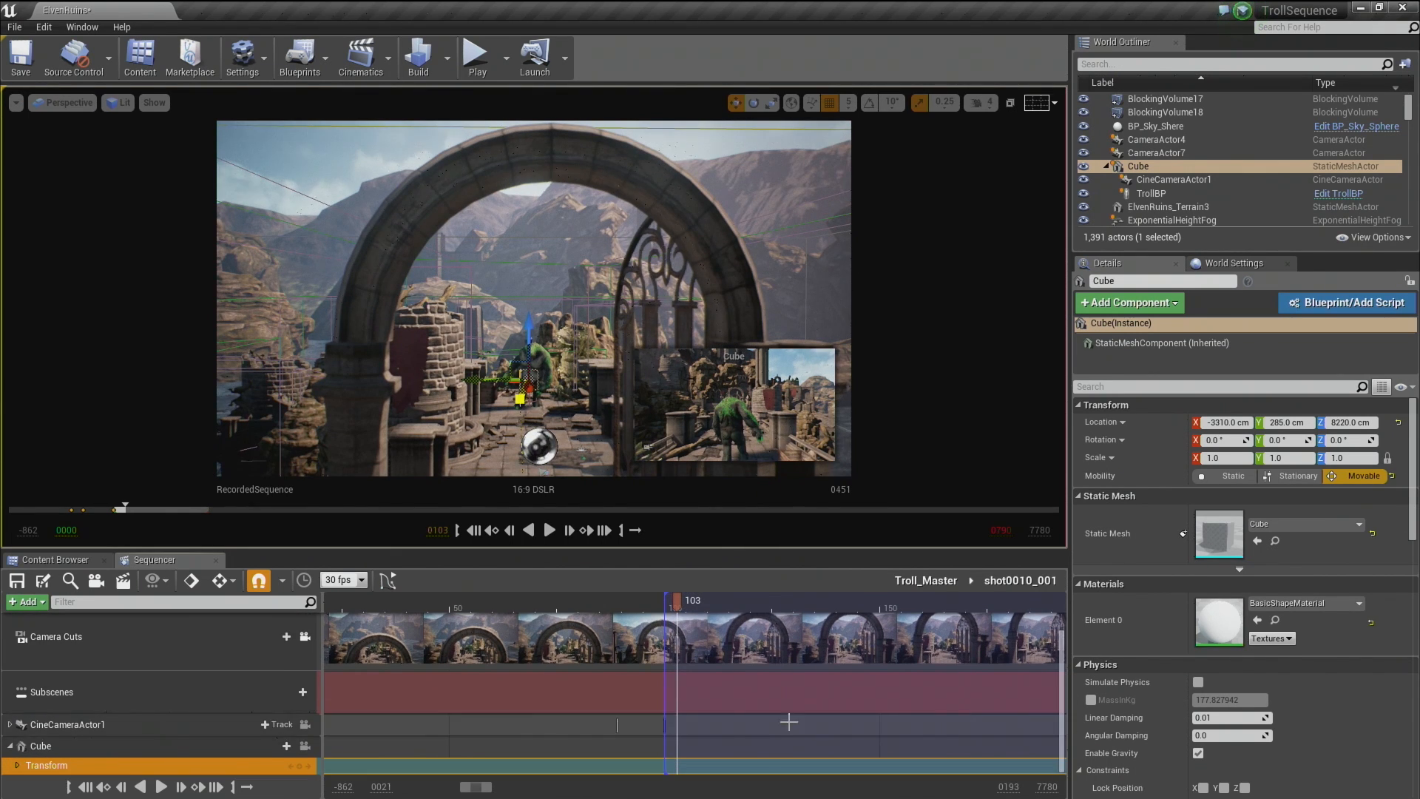
Return to the Troll_Master sequence, scrub to frame 83, and switch the viewport to game view to hide editor icons.
drag(1062, 672, 1060, 710)
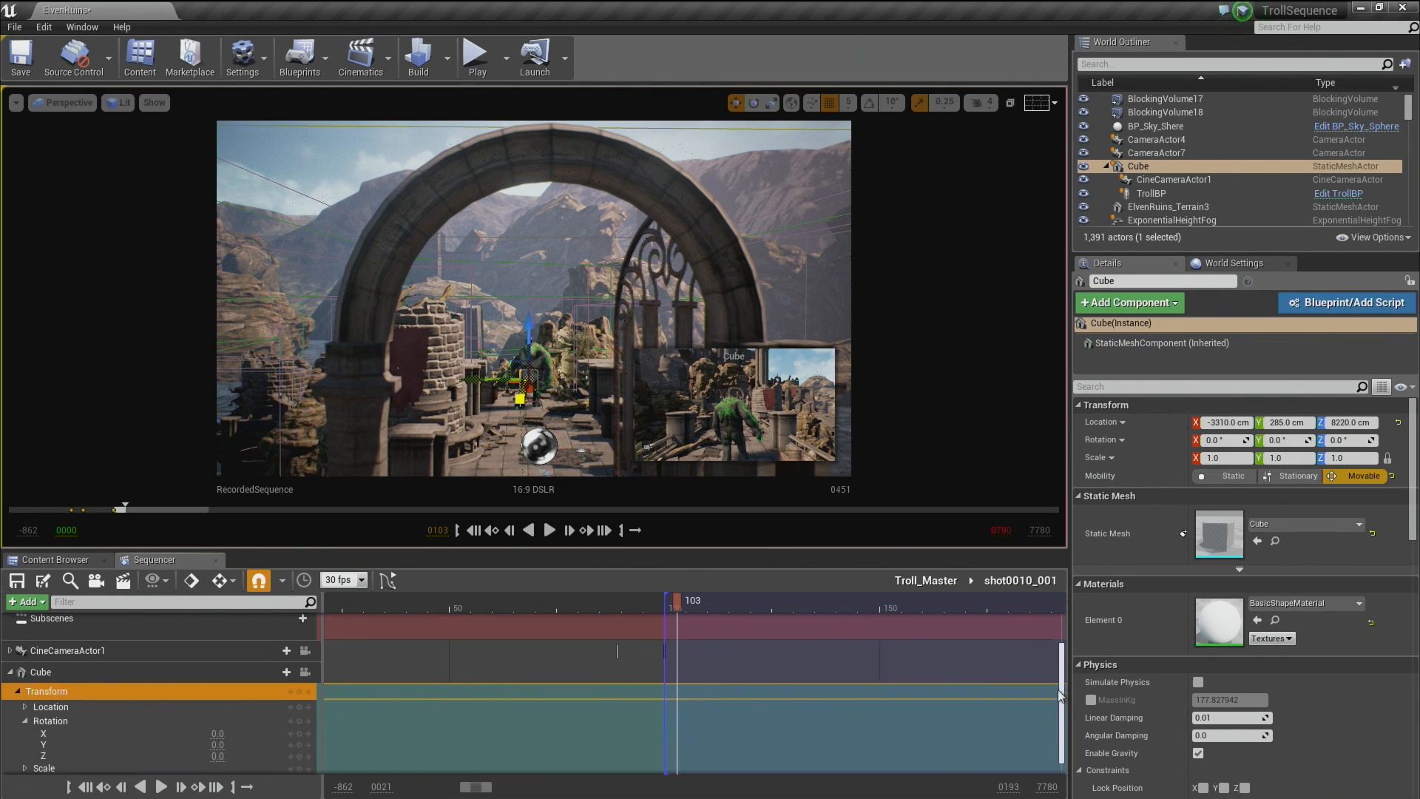
double_click(205, 699)
click(904, 583)
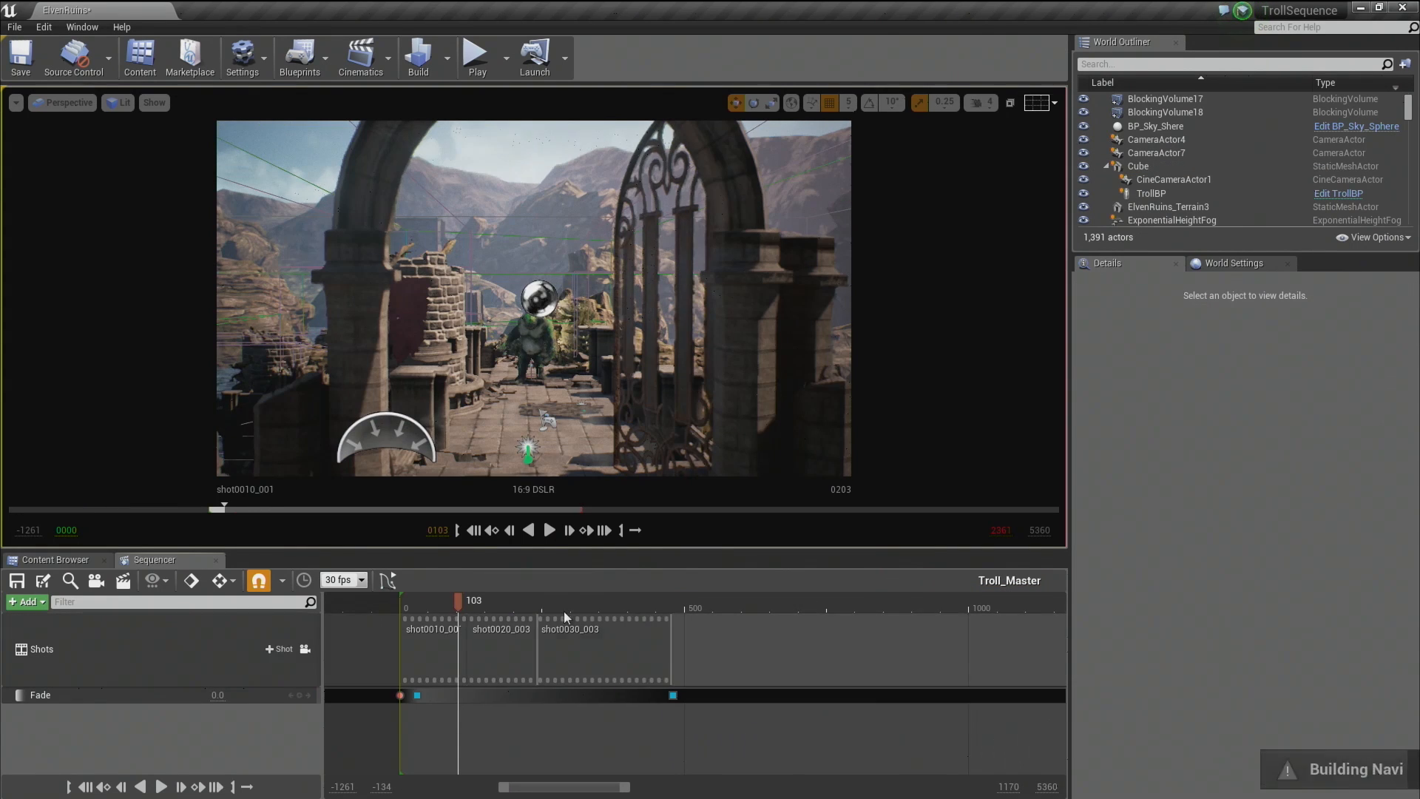
mouse_move(458, 603)
mouse_down()
mouse_move(432, 602)
mouse_move(447, 606)
mouse_up()
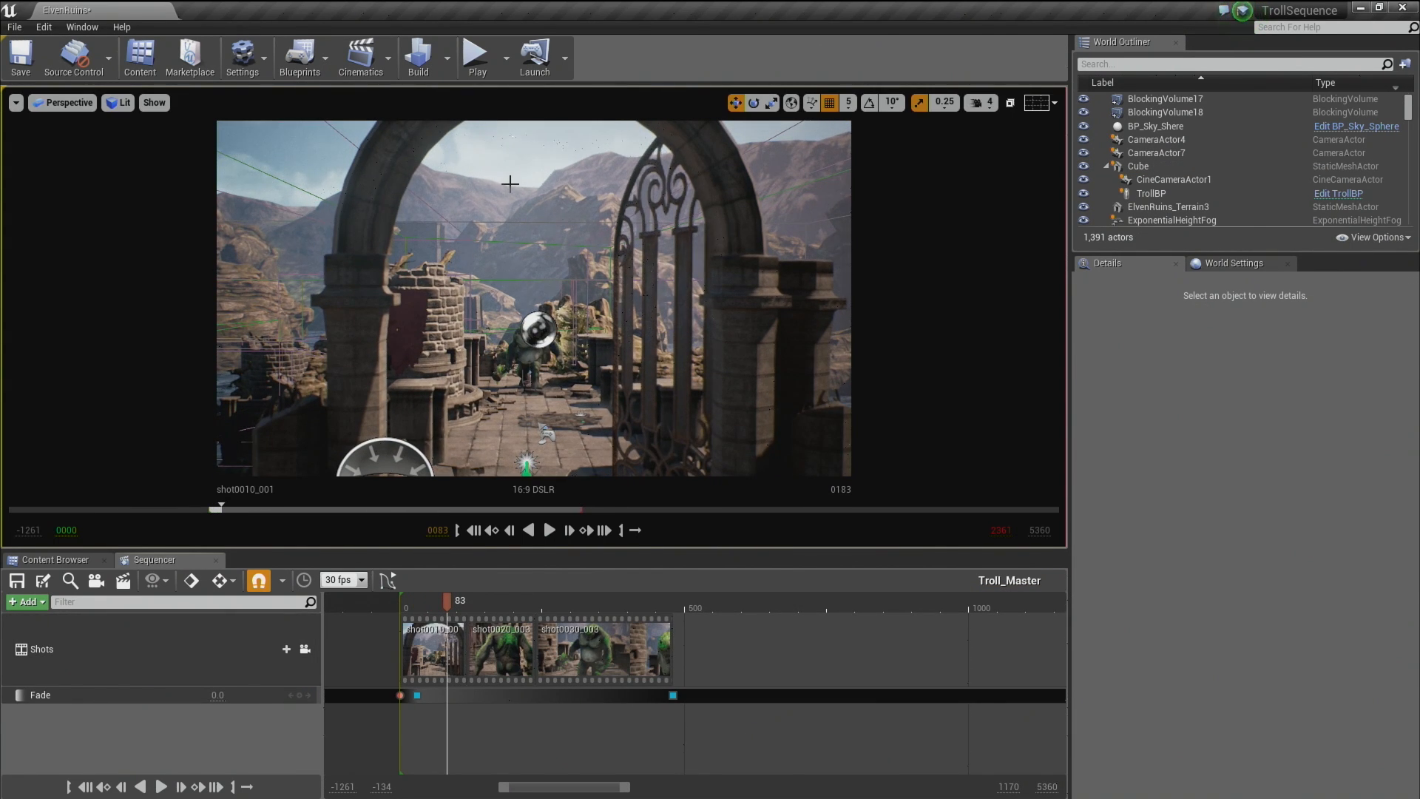
key(g)
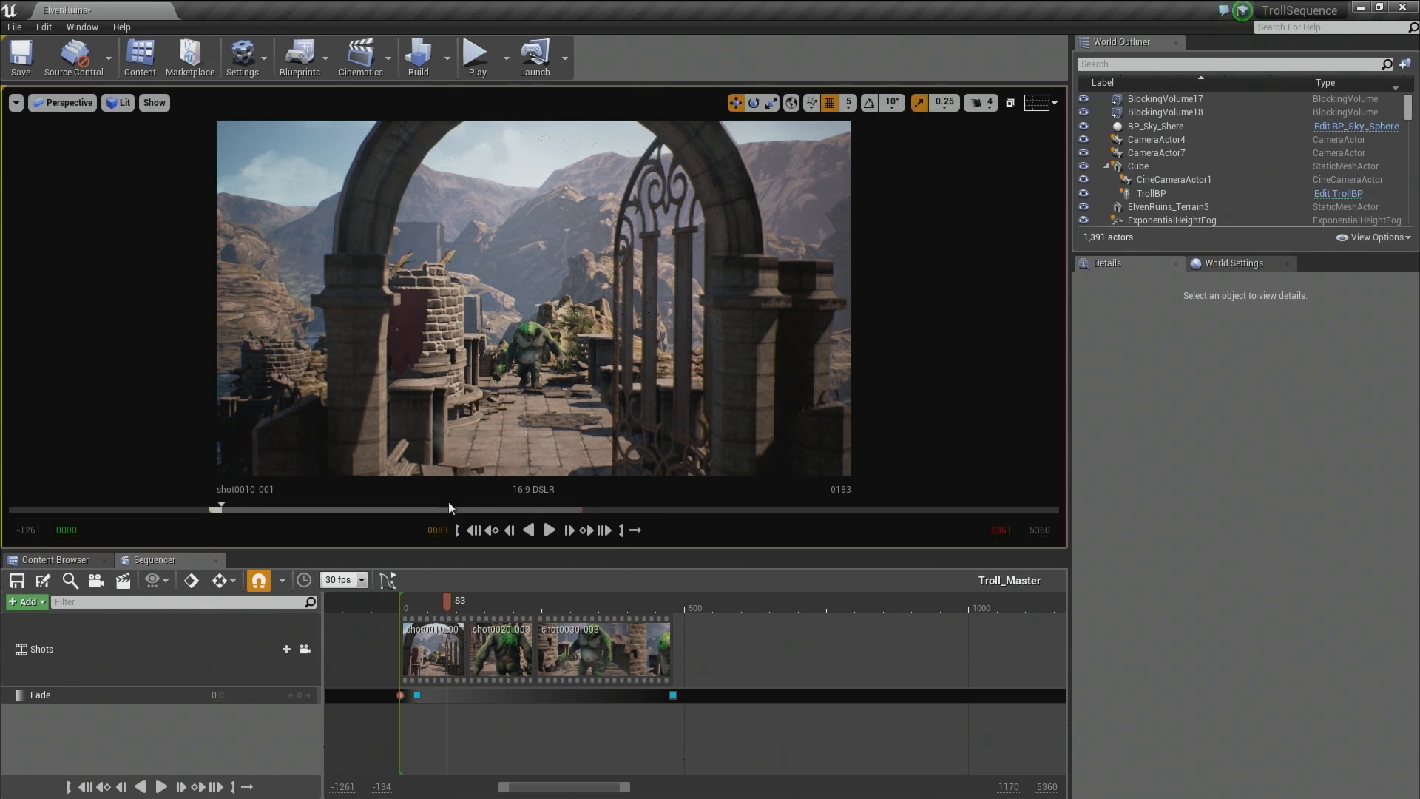
Scrub Troll_Master back through shot0010_001 to frame 73.
mouse_move(447, 602)
mouse_down()
mouse_move(414, 610)
mouse_move(577, 610)
mouse_move(412, 614)
mouse_move(447, 629)
mouse_up()
drag(449, 628, 444, 624)
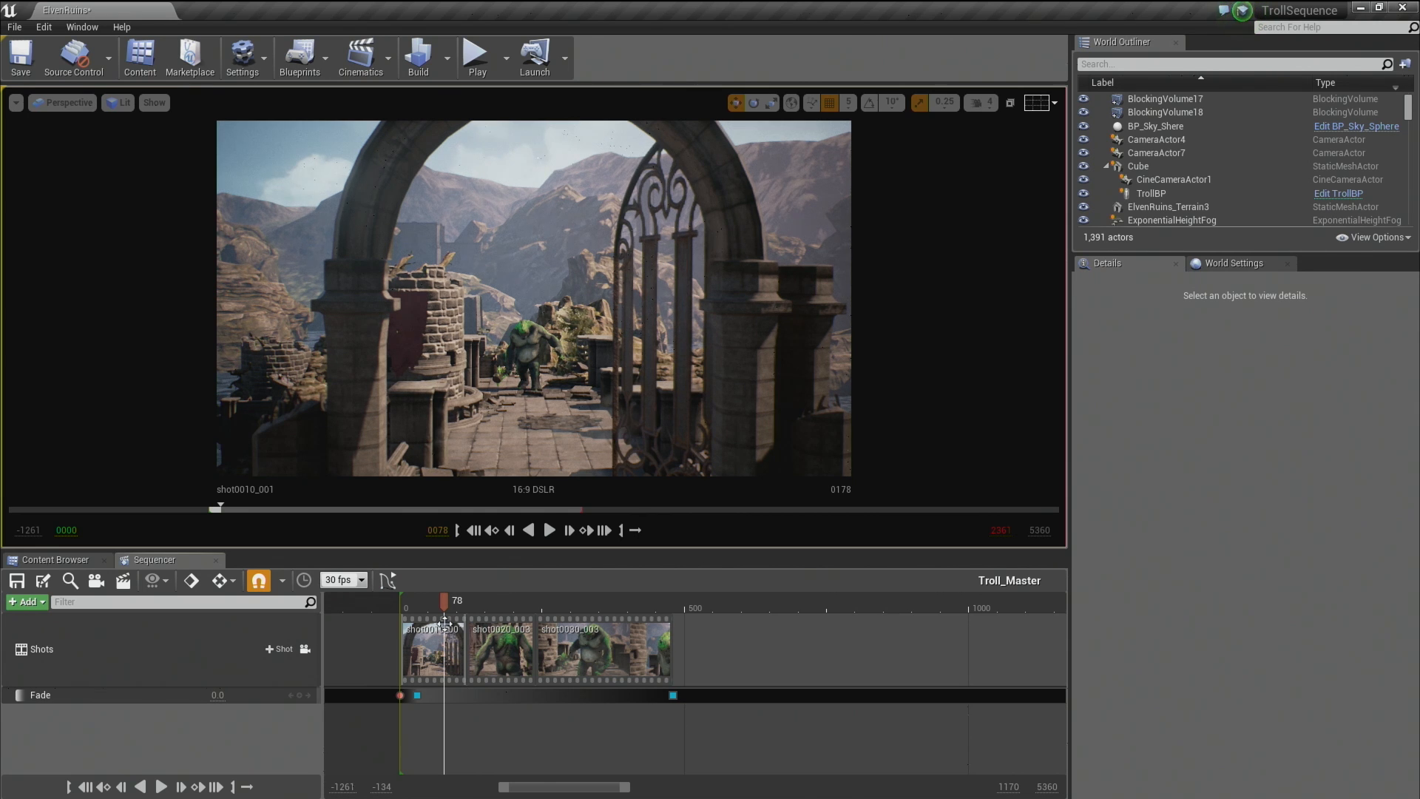
mouse_move(445, 601)
mouse_down()
mouse_move(416, 605)
mouse_move(442, 605)
mouse_up()
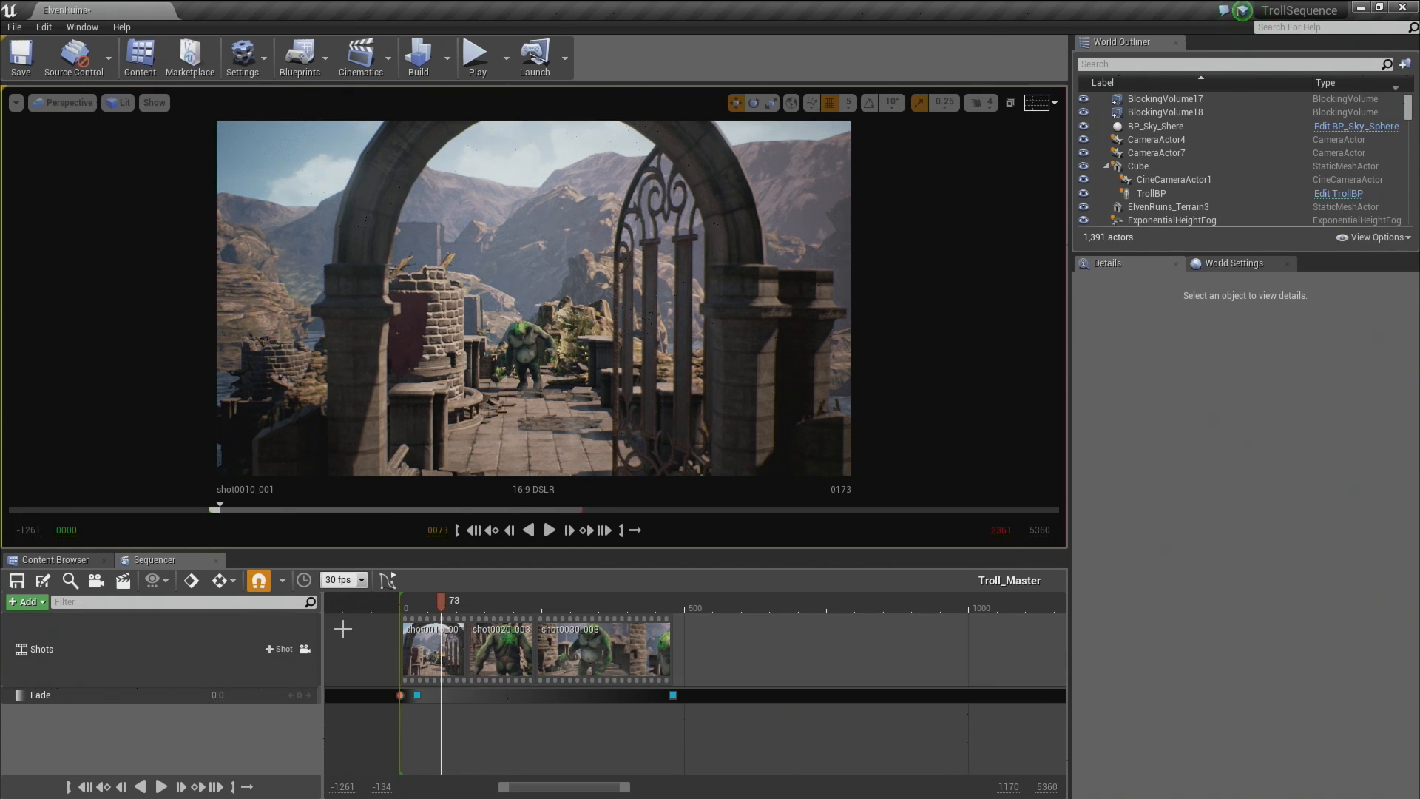
Unlock the viewport from the shot cameras, fly around the troll to inspect it from several angles, and lock the view back.
click(304, 649)
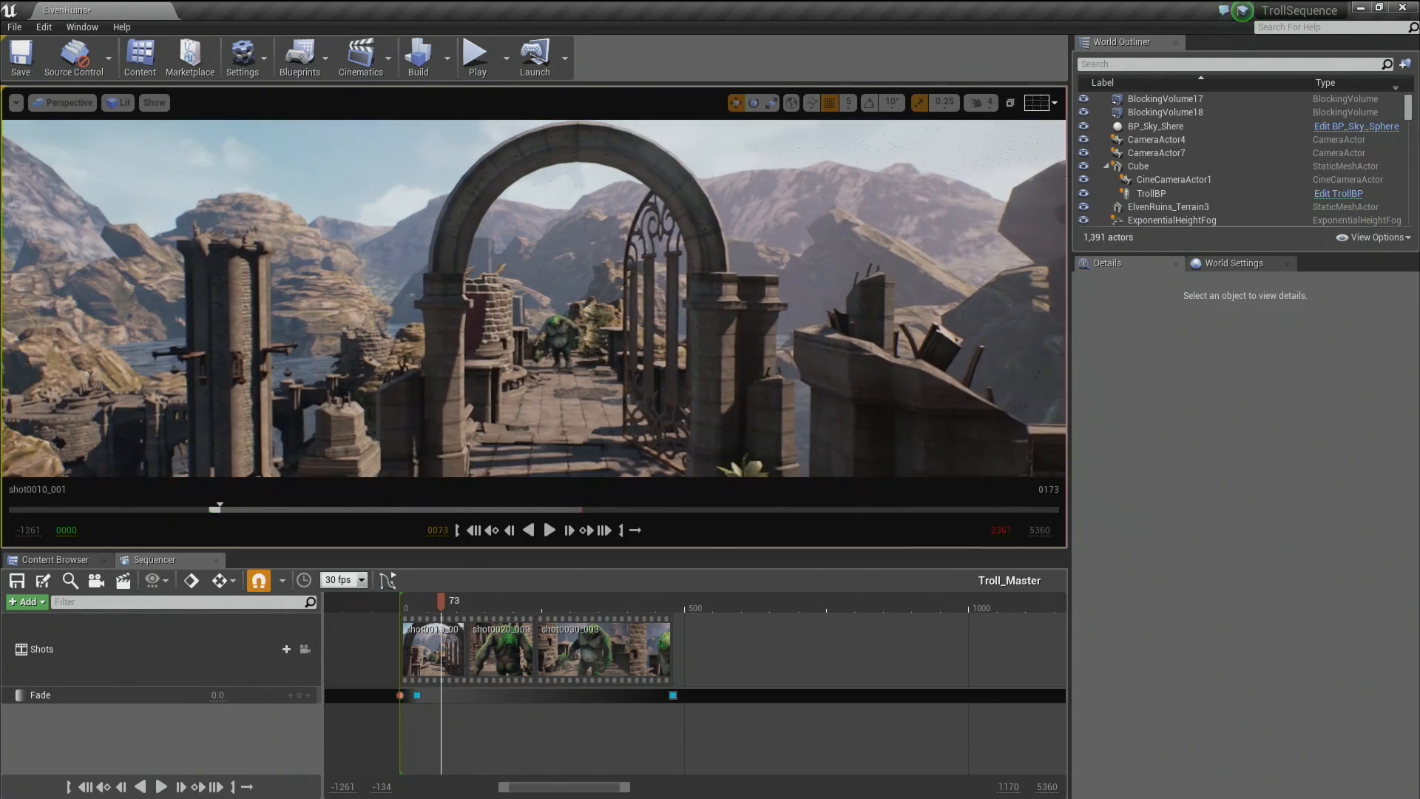
key(e)
key(w)
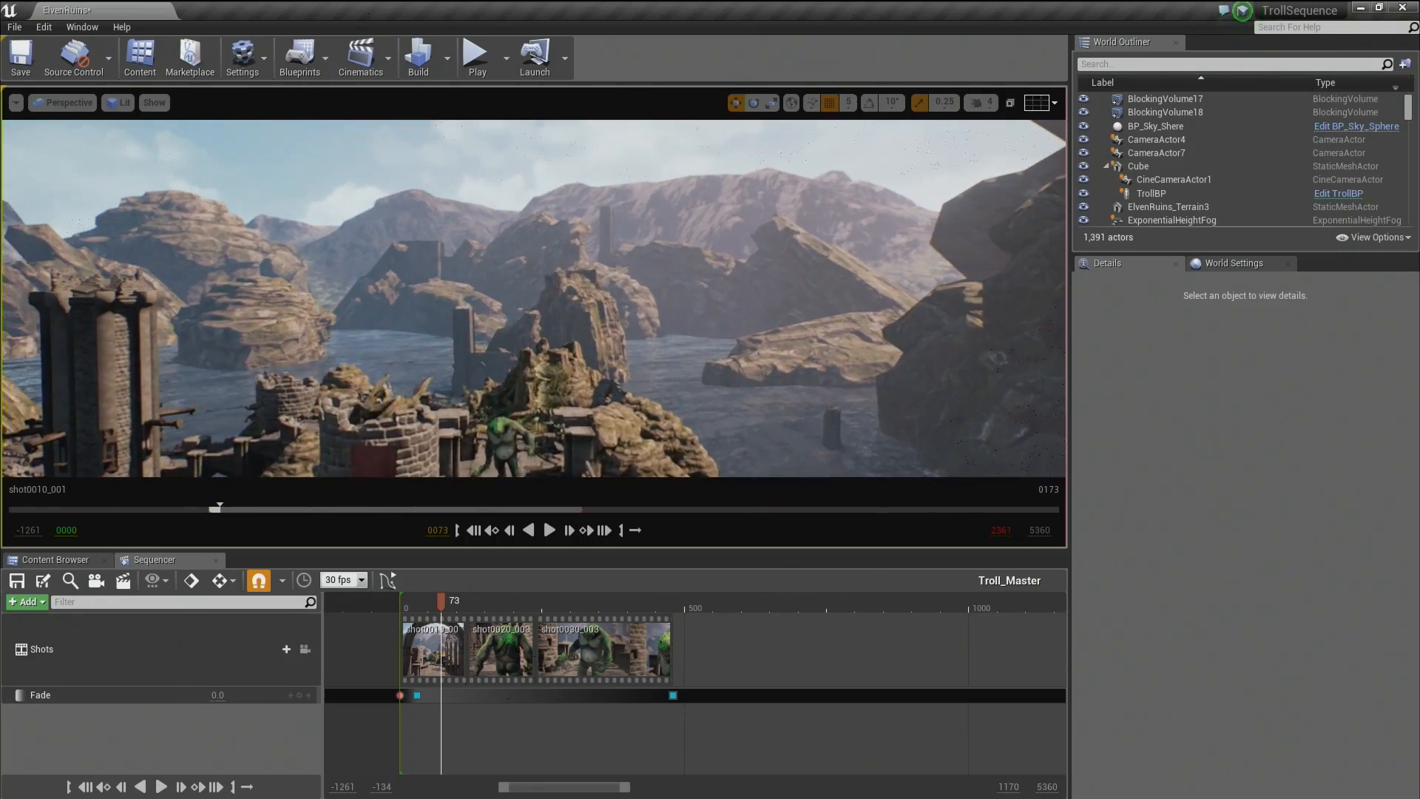
key(q)
key(w)
key(s)
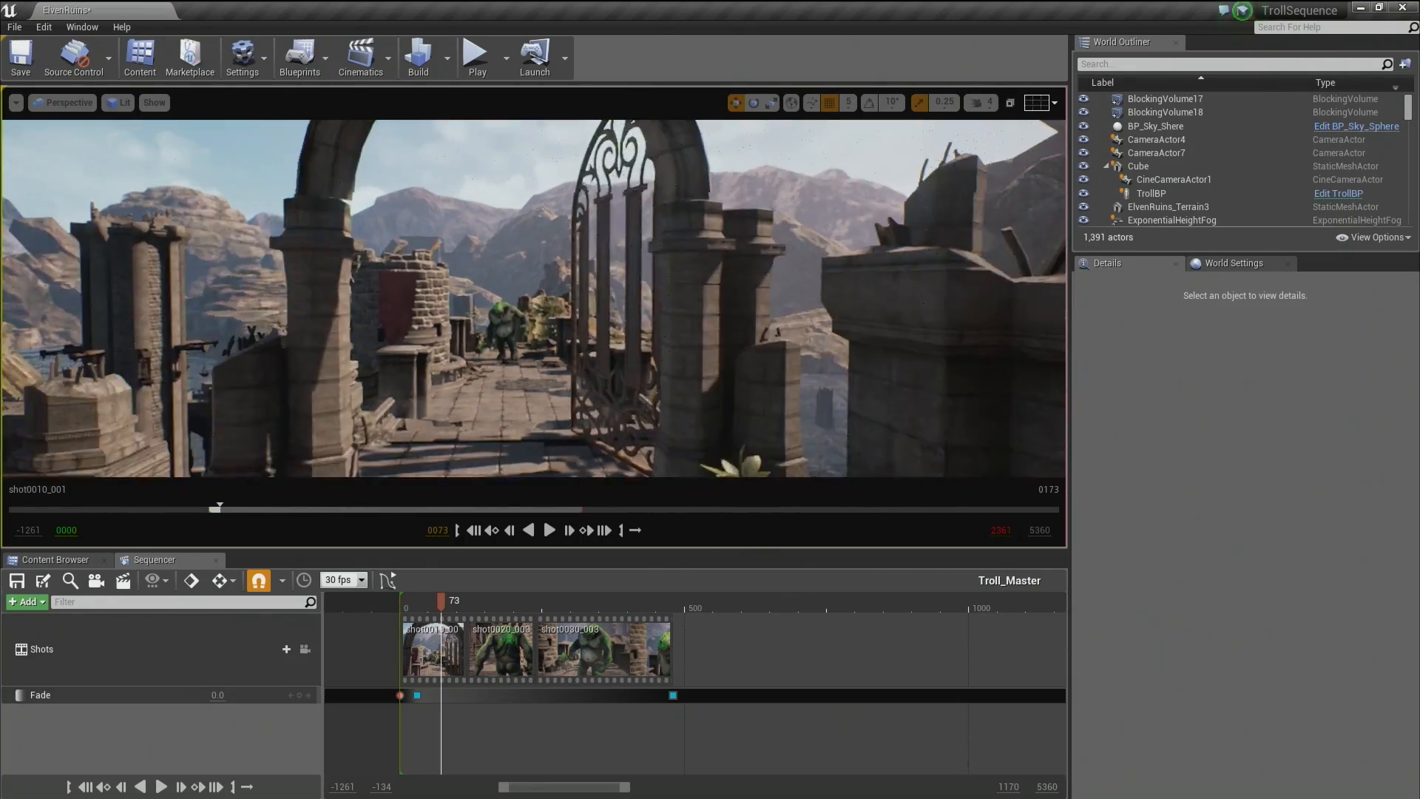
key(w)
key(w)
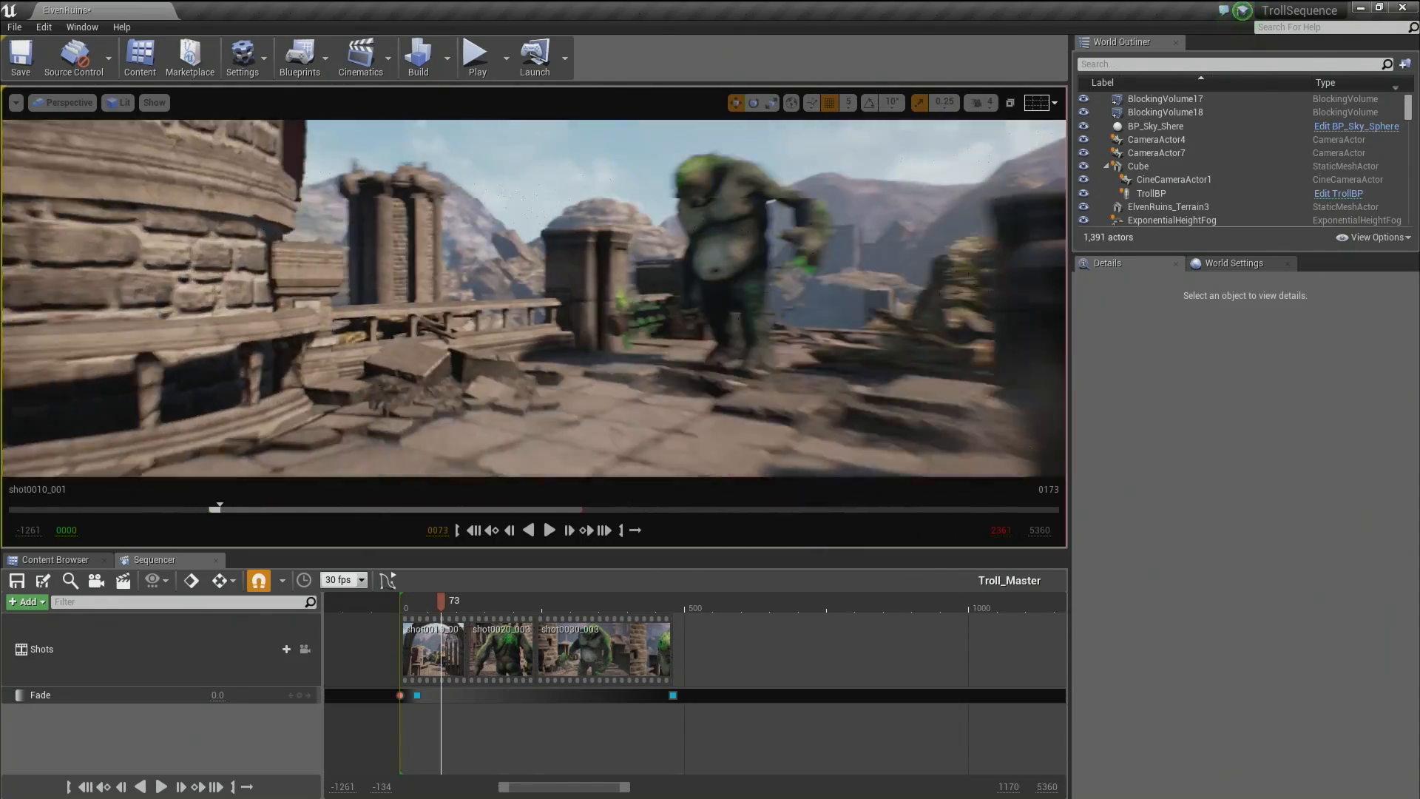
key(w)
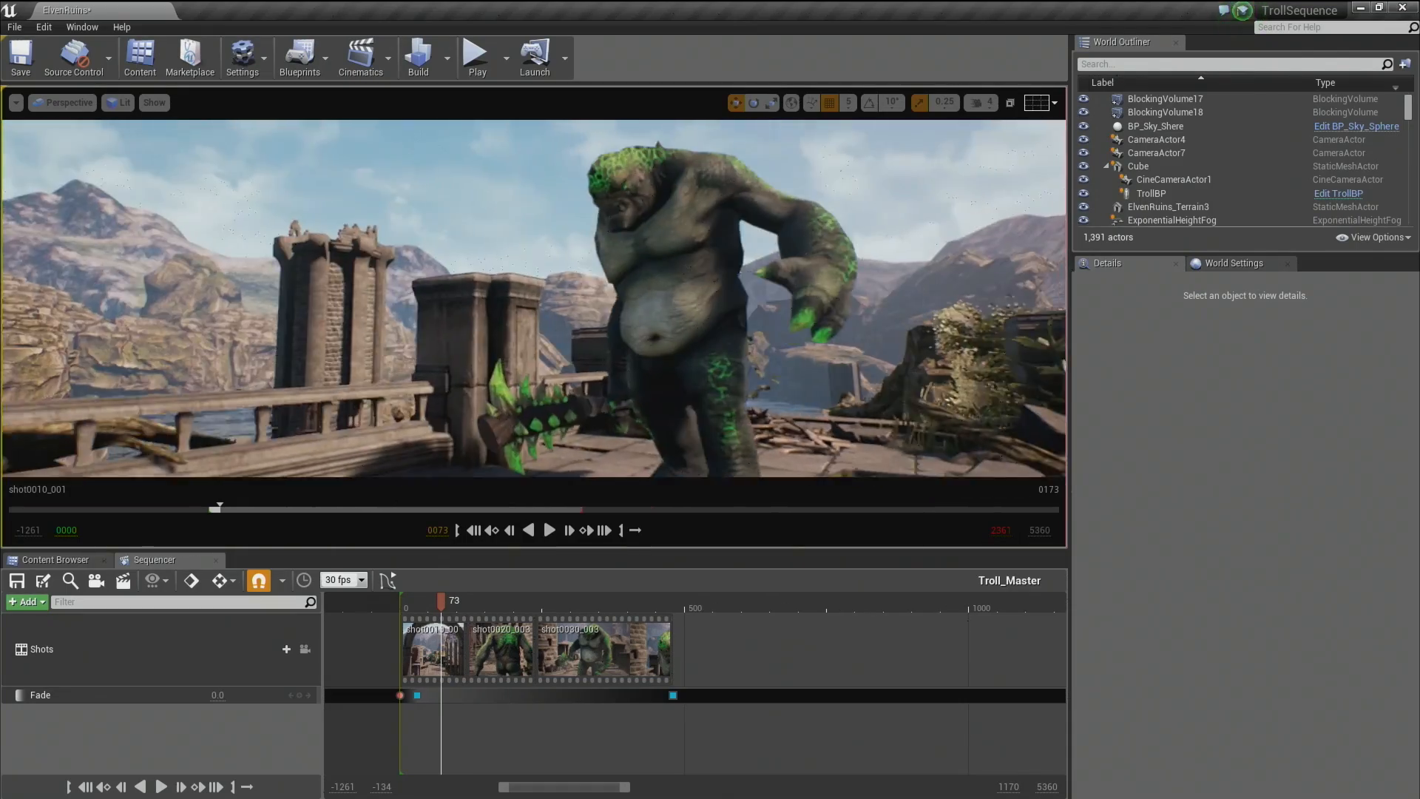
key(w)
key(s)
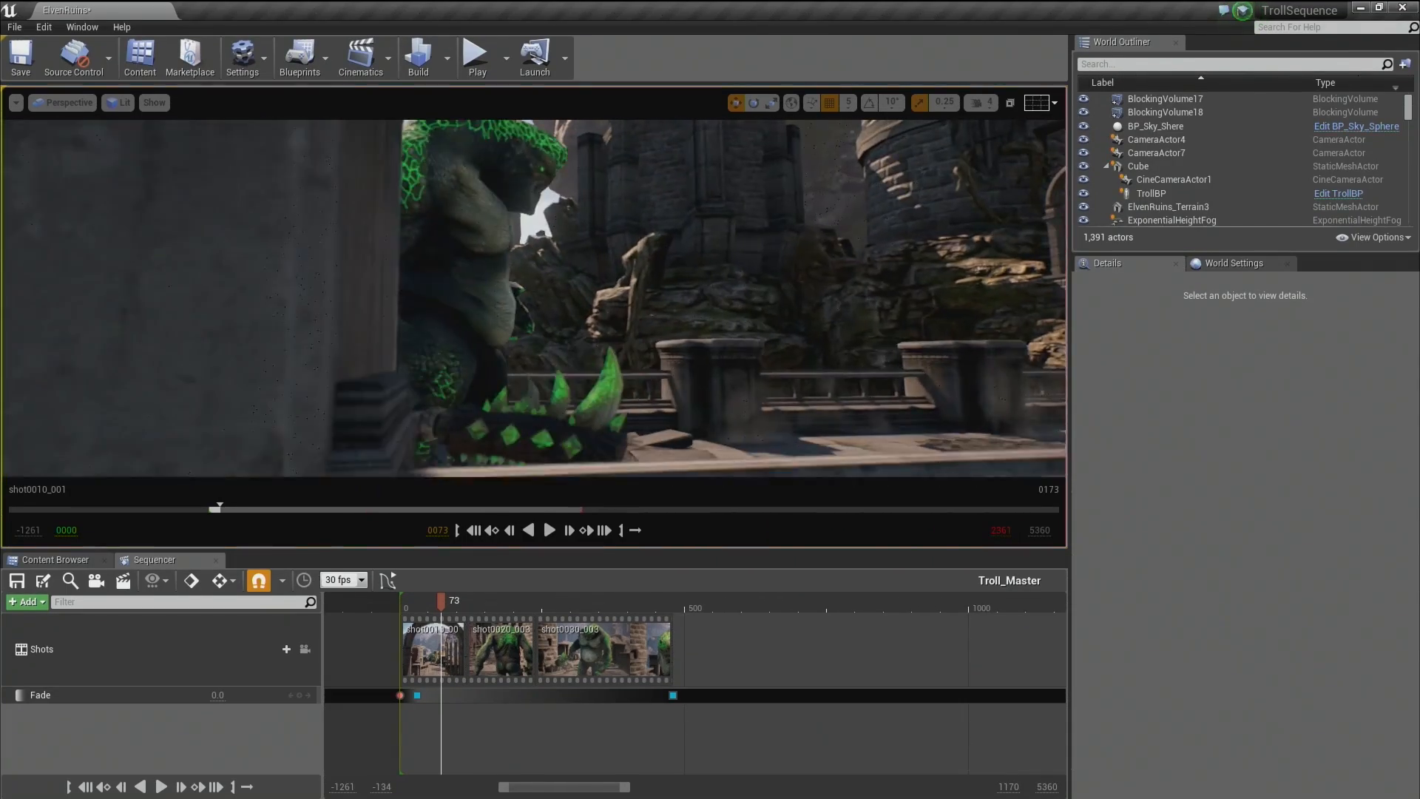
key(s)
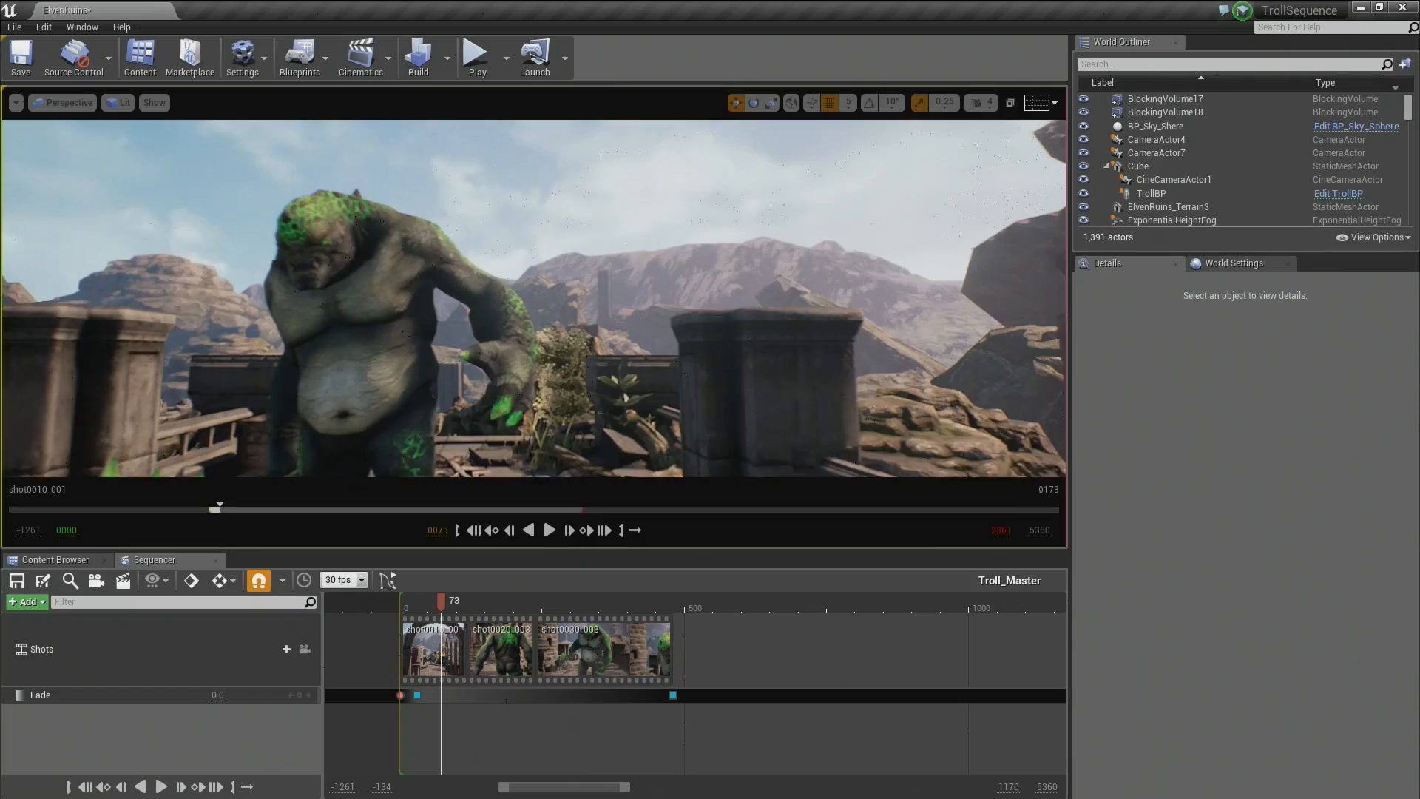
key(w)
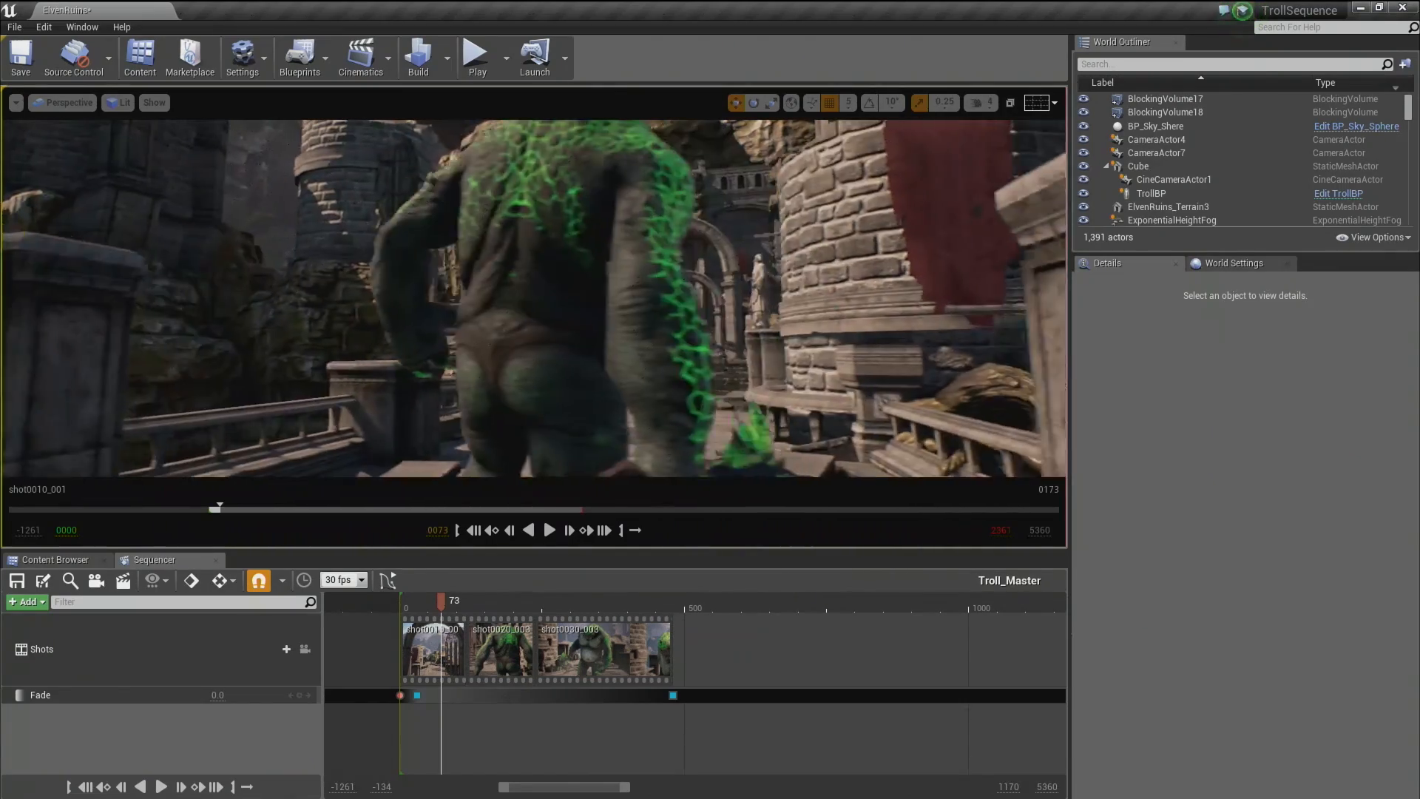
key(w)
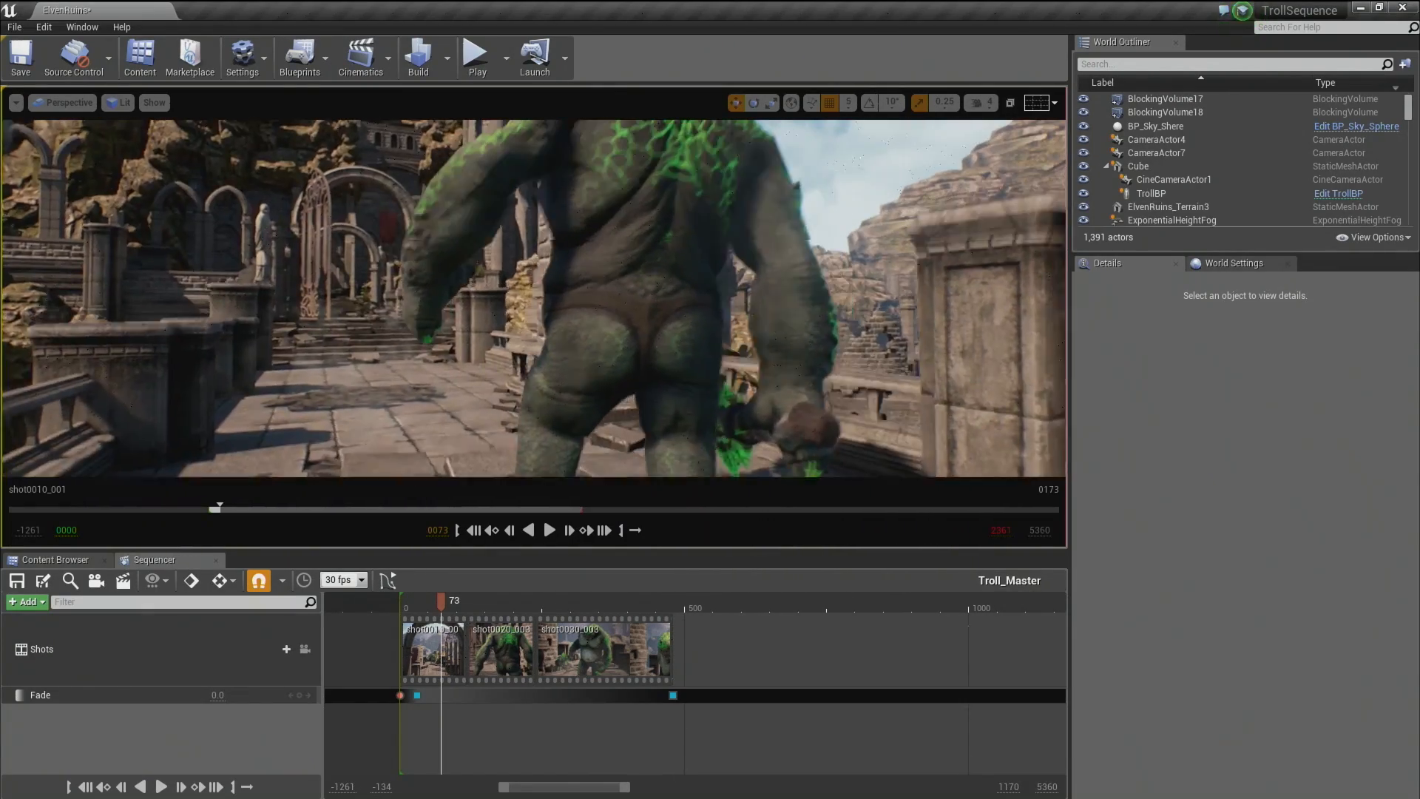
key(w)
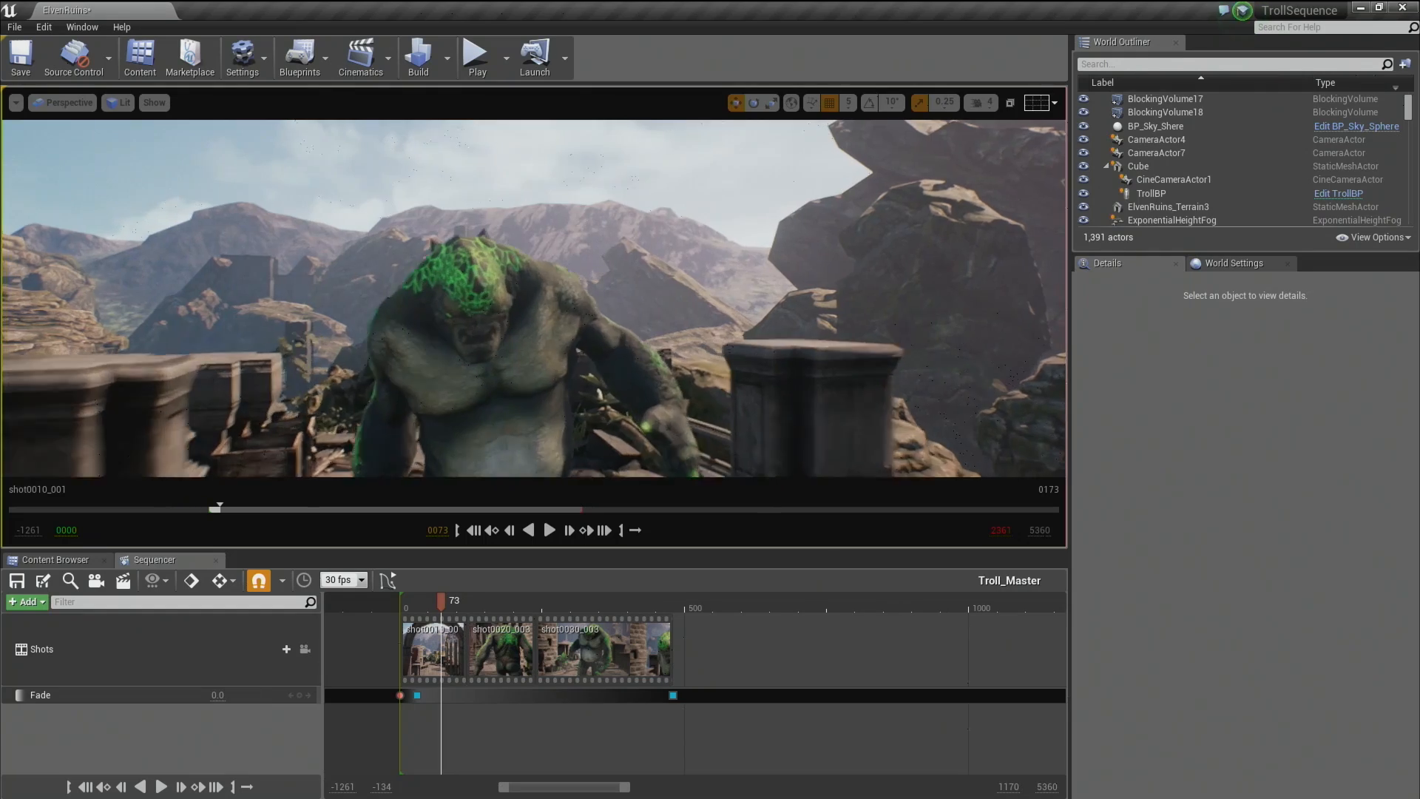
key(s)
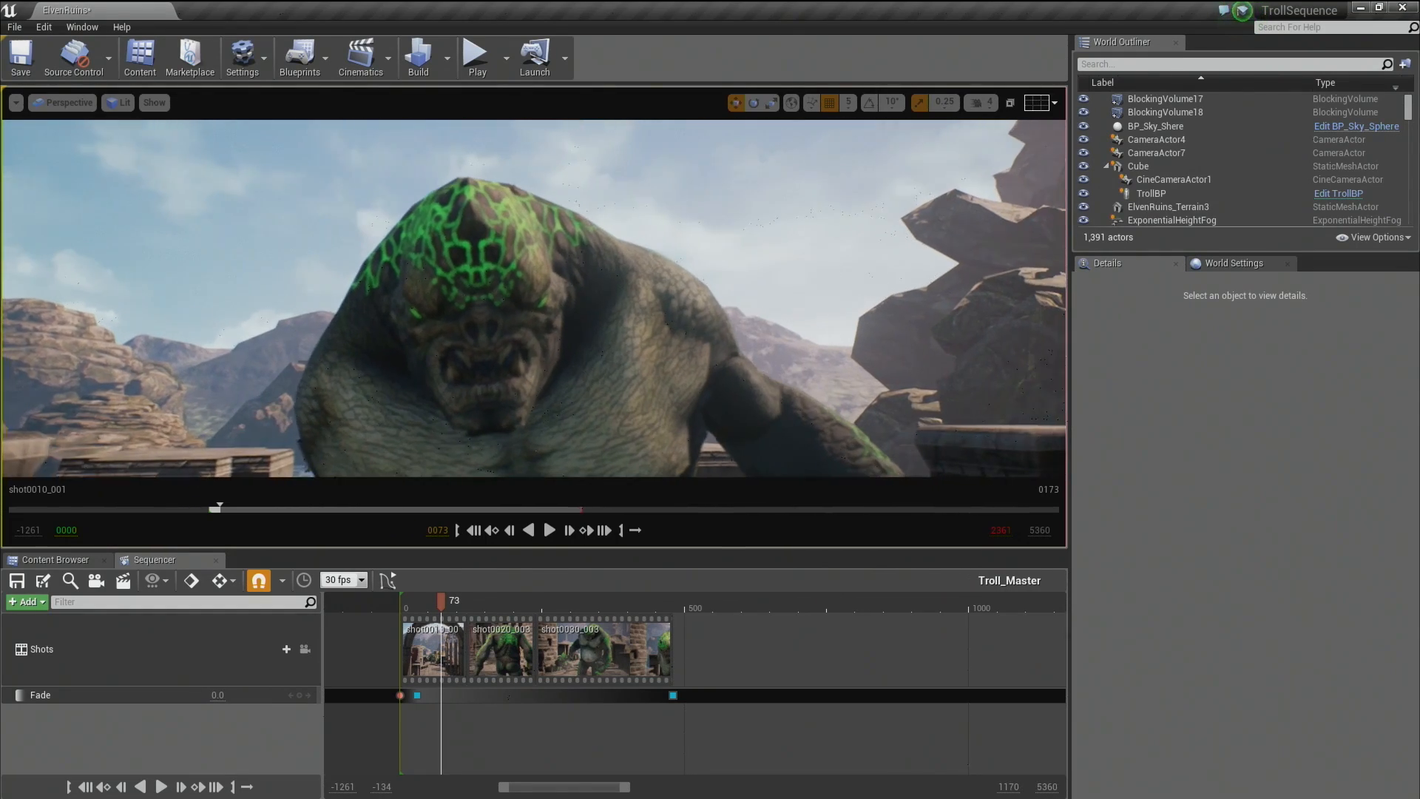
key(s)
key(s)
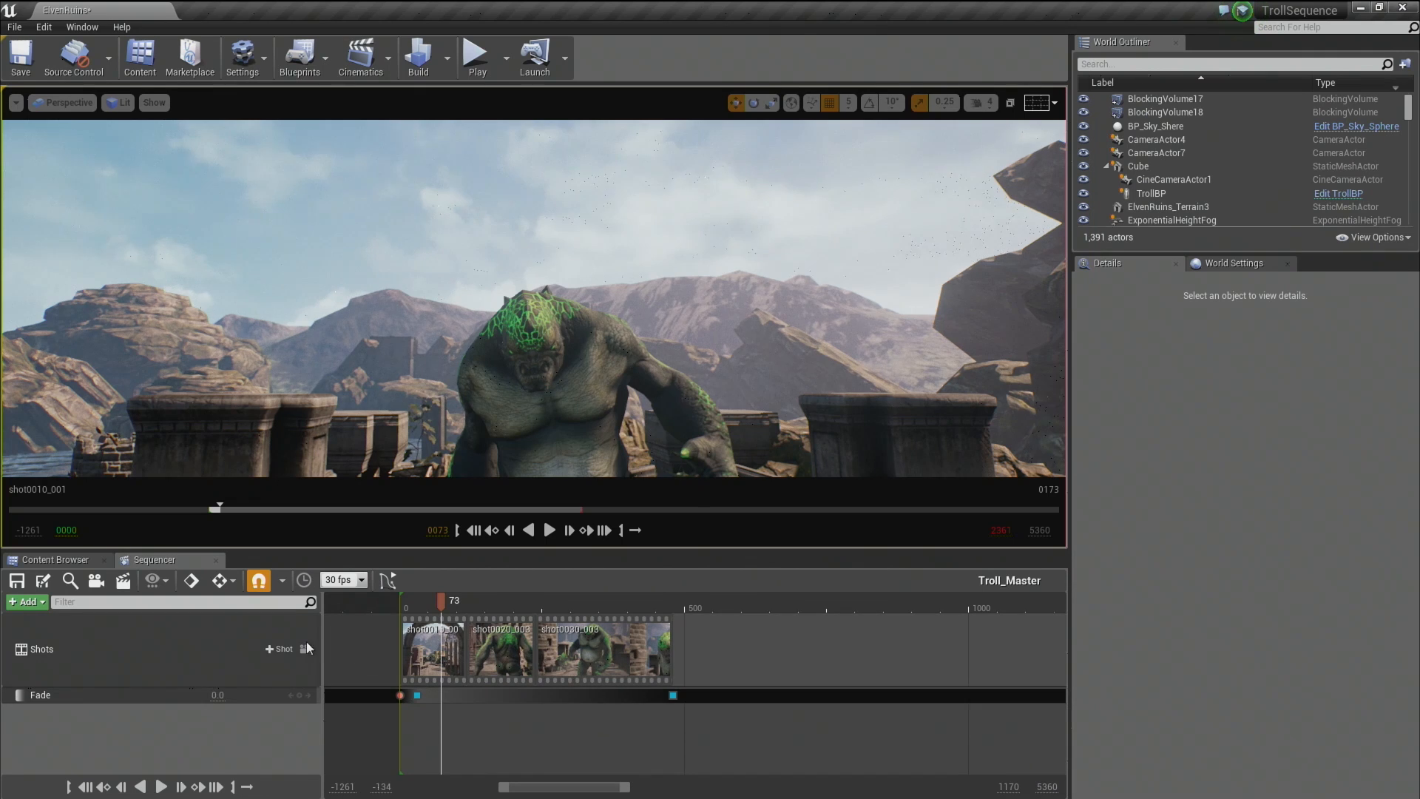
click(305, 649)
Open shot0010_001 and expand its CineCameraActor1 track to look at the camera settings, and return to Troll_Master.
mouse_move(452, 608)
mouse_down()
mouse_move(416, 604)
mouse_move(451, 607)
mouse_move(420, 612)
mouse_move(438, 616)
mouse_up()
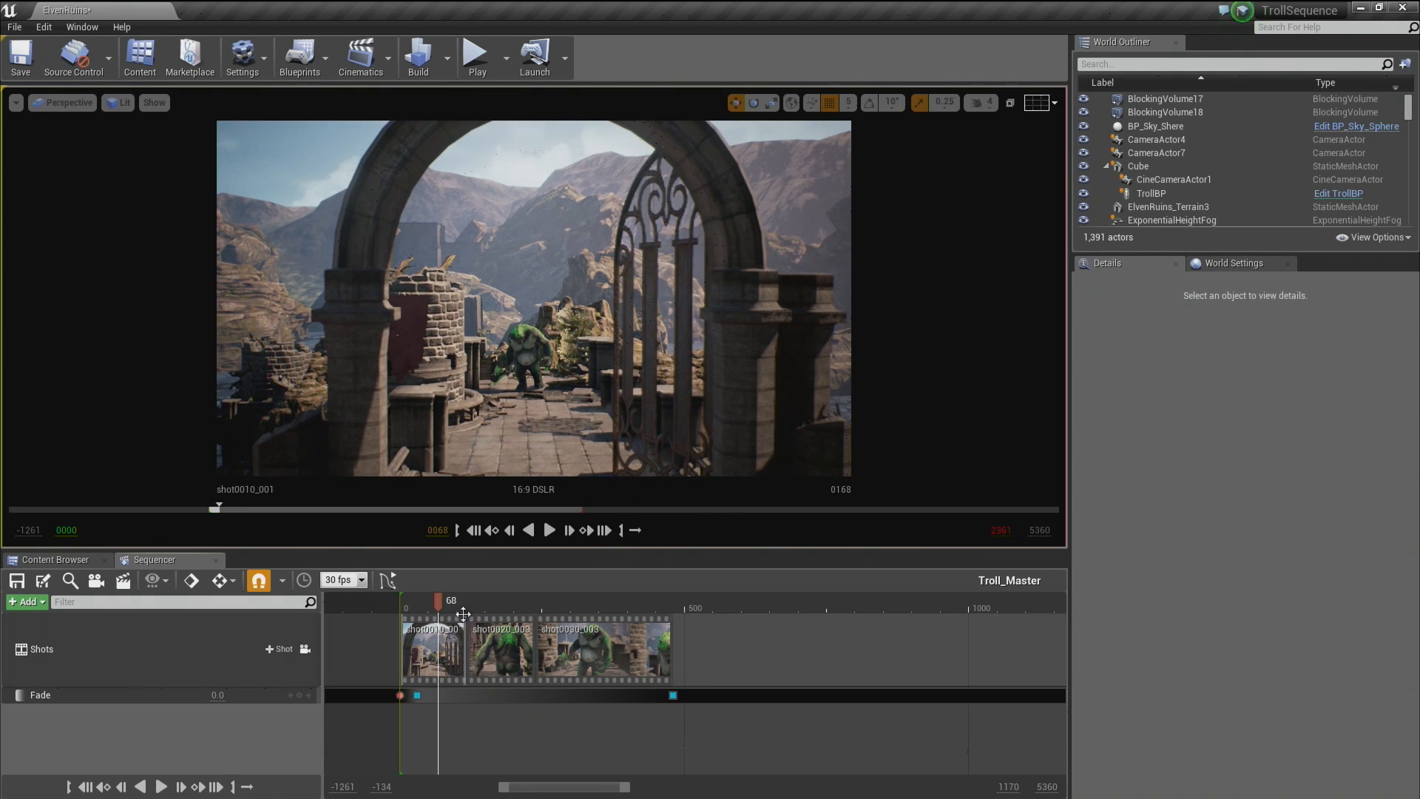
click(432, 600)
double_click(430, 628)
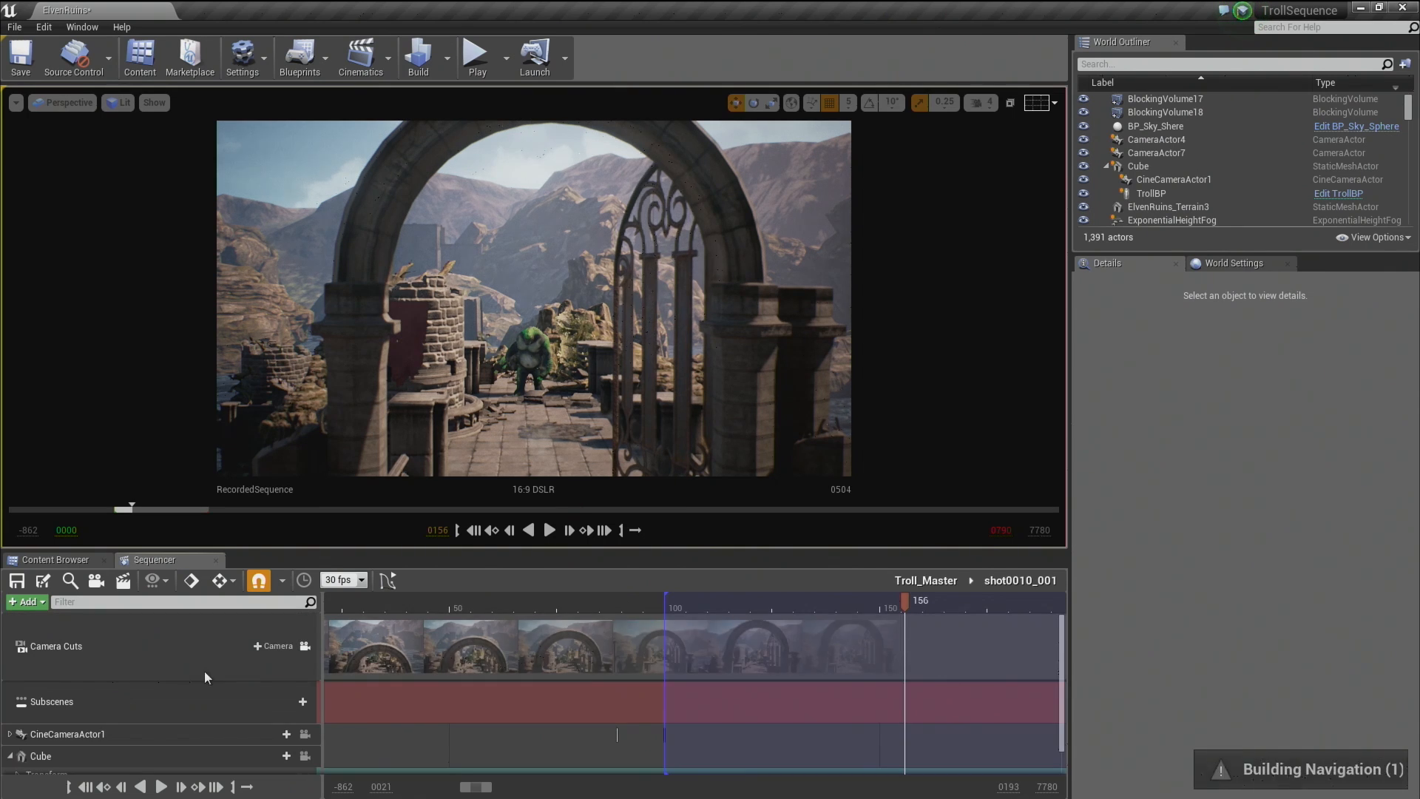
click(118, 739)
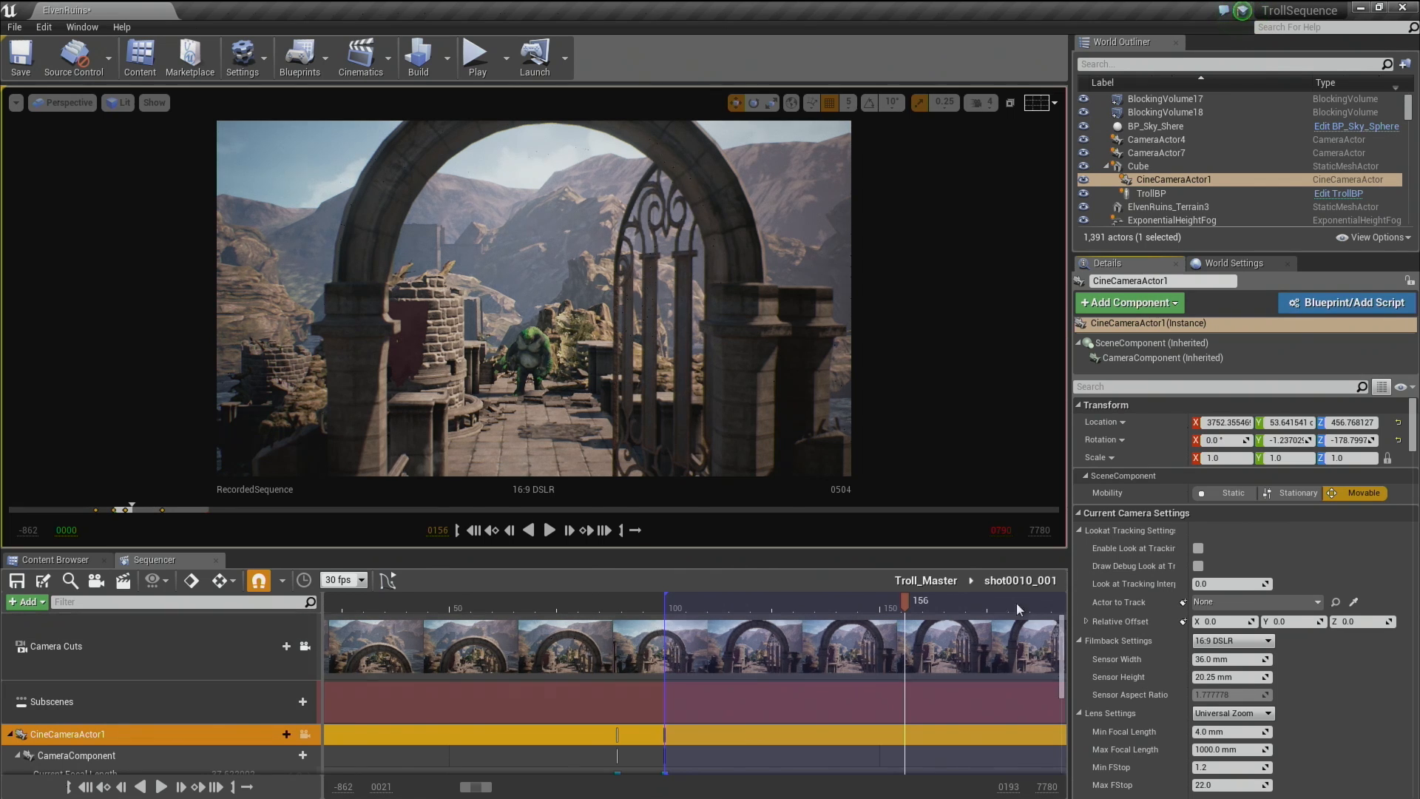
click(926, 580)
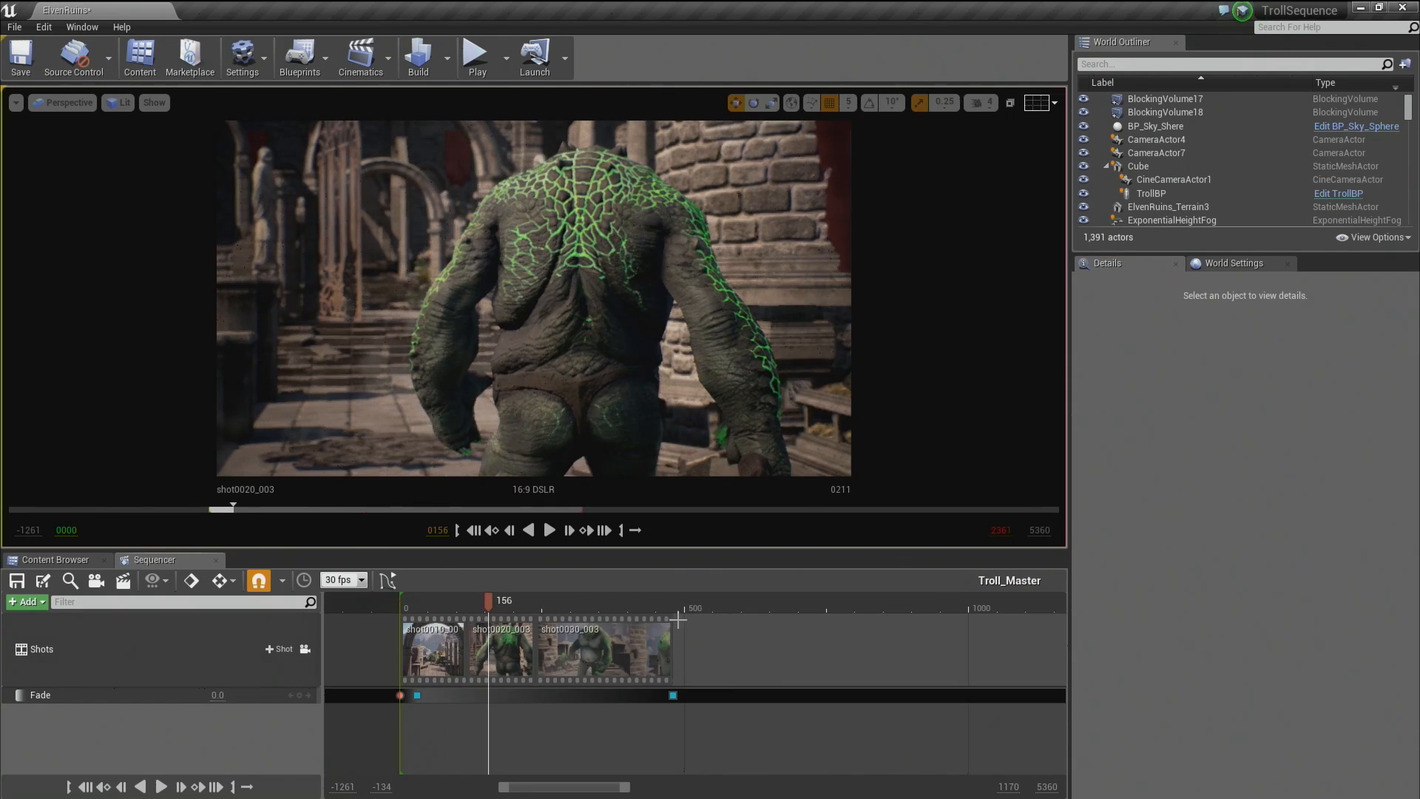
Reopen shot0010_001 at frame 165 to examine CineCameraActor1's keyed focal length, focus distance, aperture and exposure, and return to Troll_Master.
click(438, 602)
double_click(433, 651)
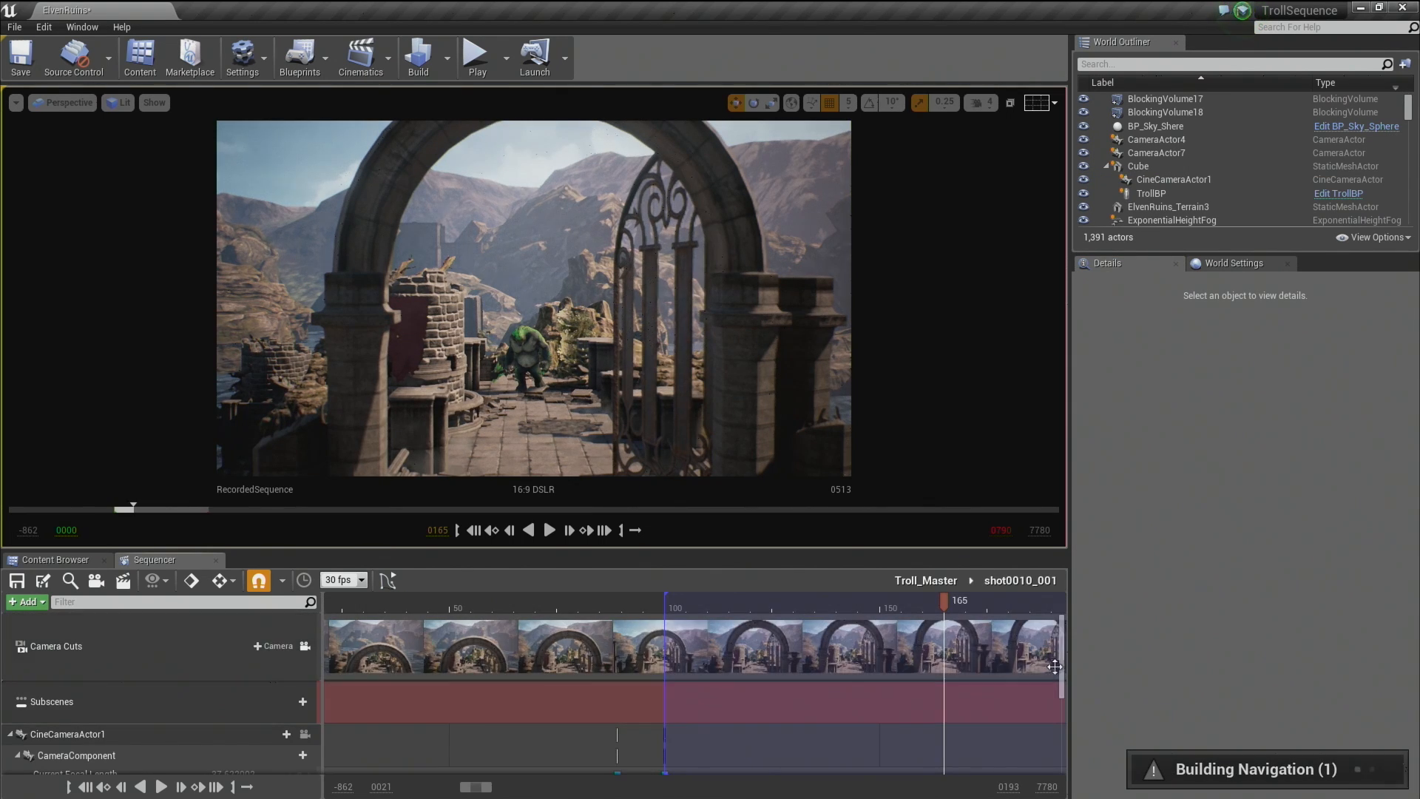
scroll(514, 691, down, 3)
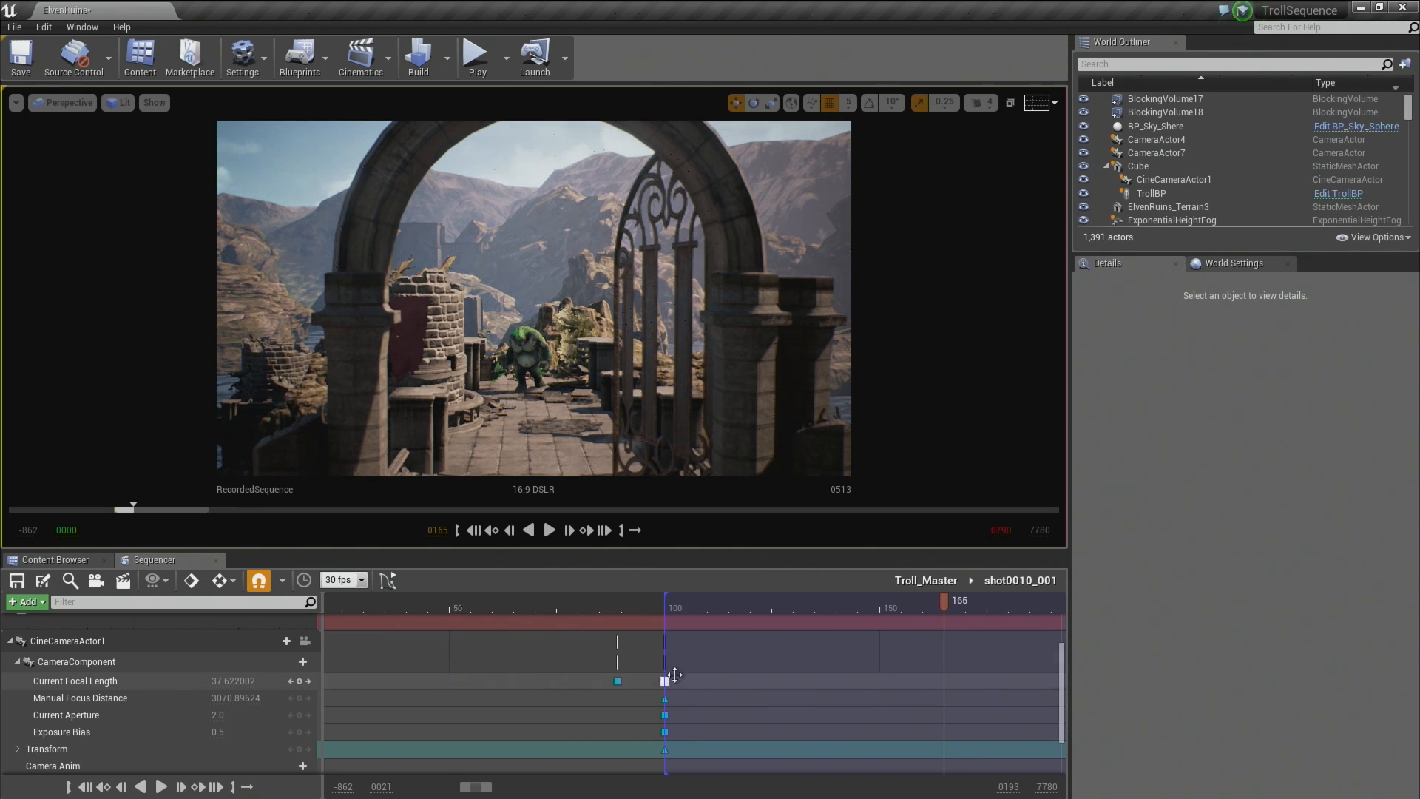
click(911, 580)
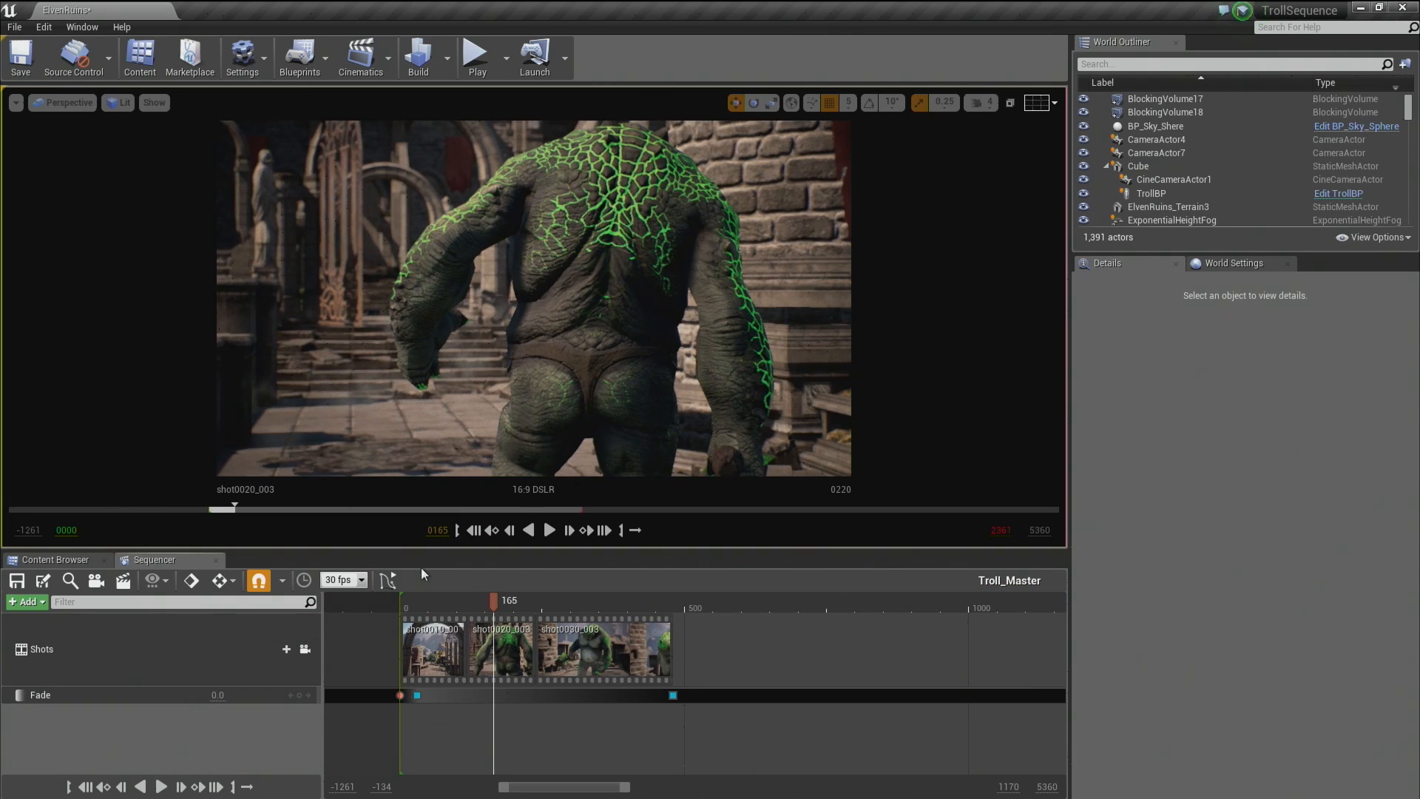
Scrub through Troll_Master and open shot0030_003 at frame 549 to examine its CameraComponent and Transform keys.
click(434, 601)
mouse_move(434, 602)
mouse_down()
mouse_move(400, 598)
mouse_move(422, 598)
mouse_up()
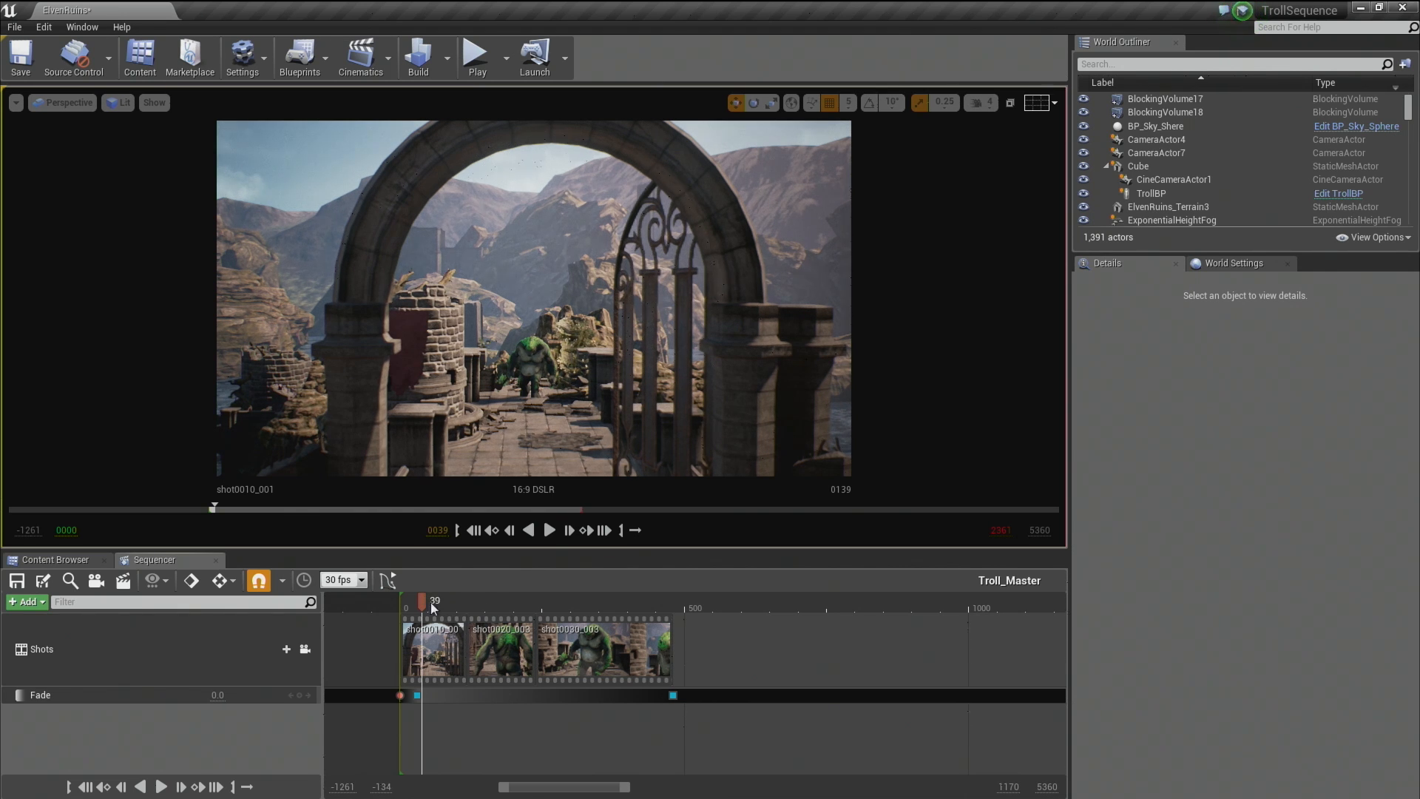
drag(421, 599, 571, 592)
double_click(570, 643)
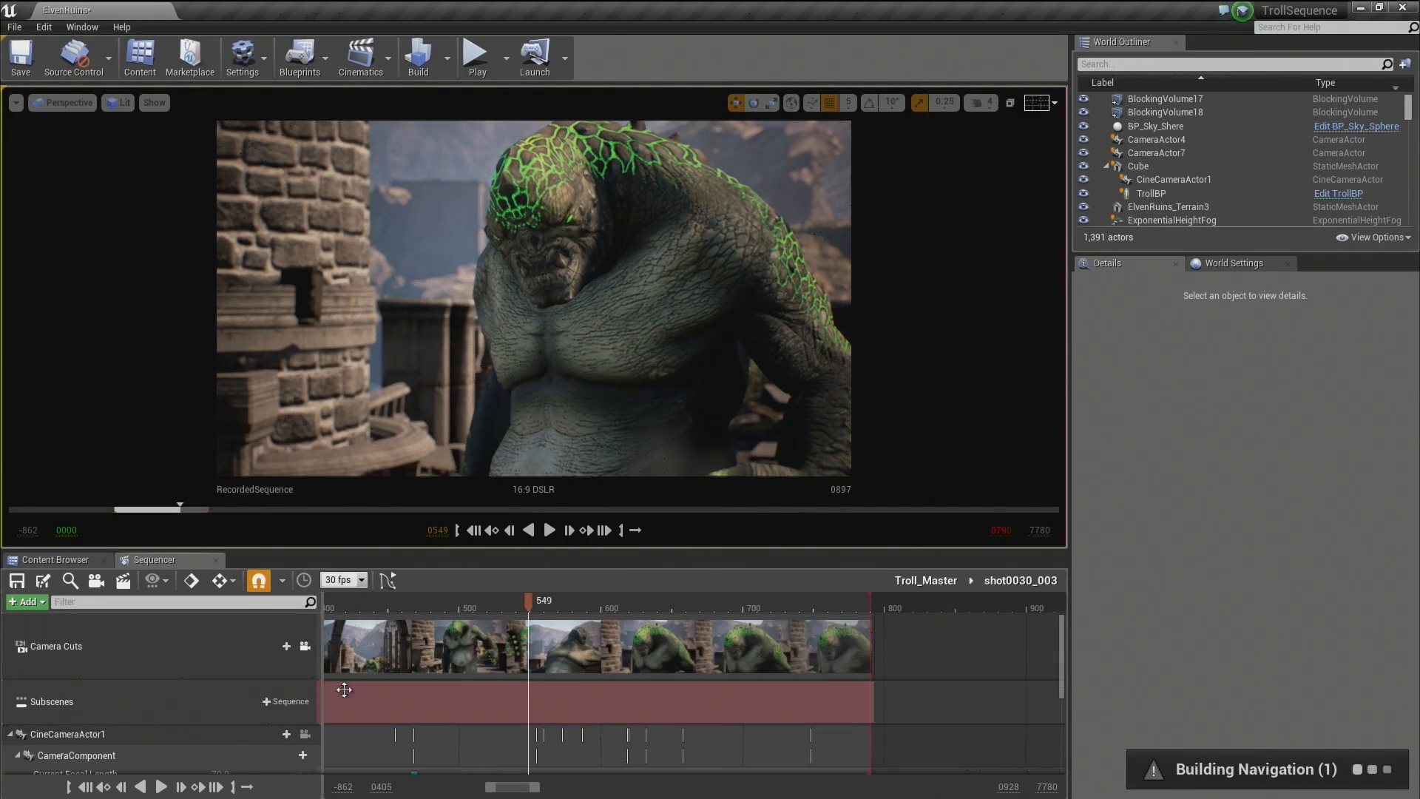
drag(1062, 642, 1061, 667)
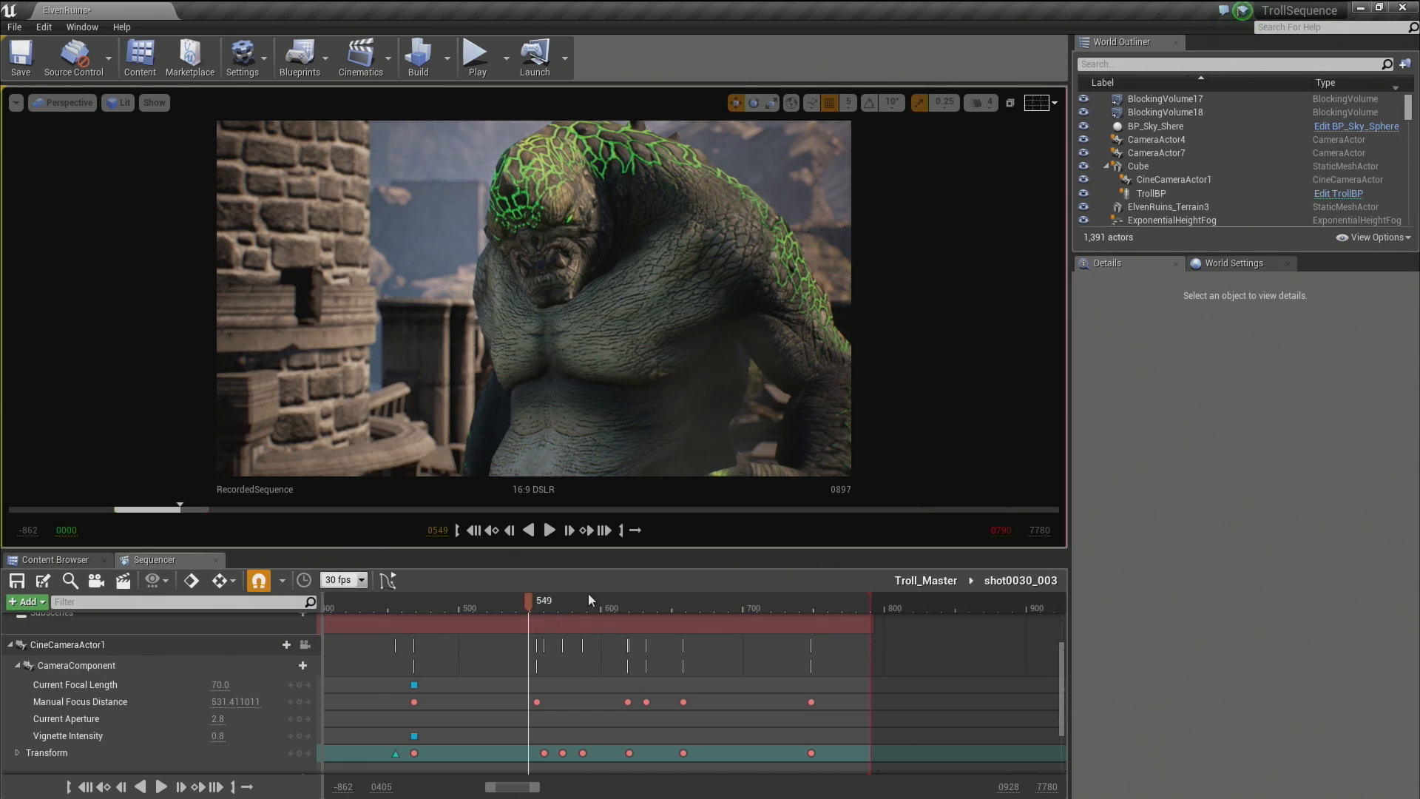
Return to Troll_Master and play the cinematic from shot0020_003 into shot0030_003.
click(926, 580)
click(517, 606)
key(space)
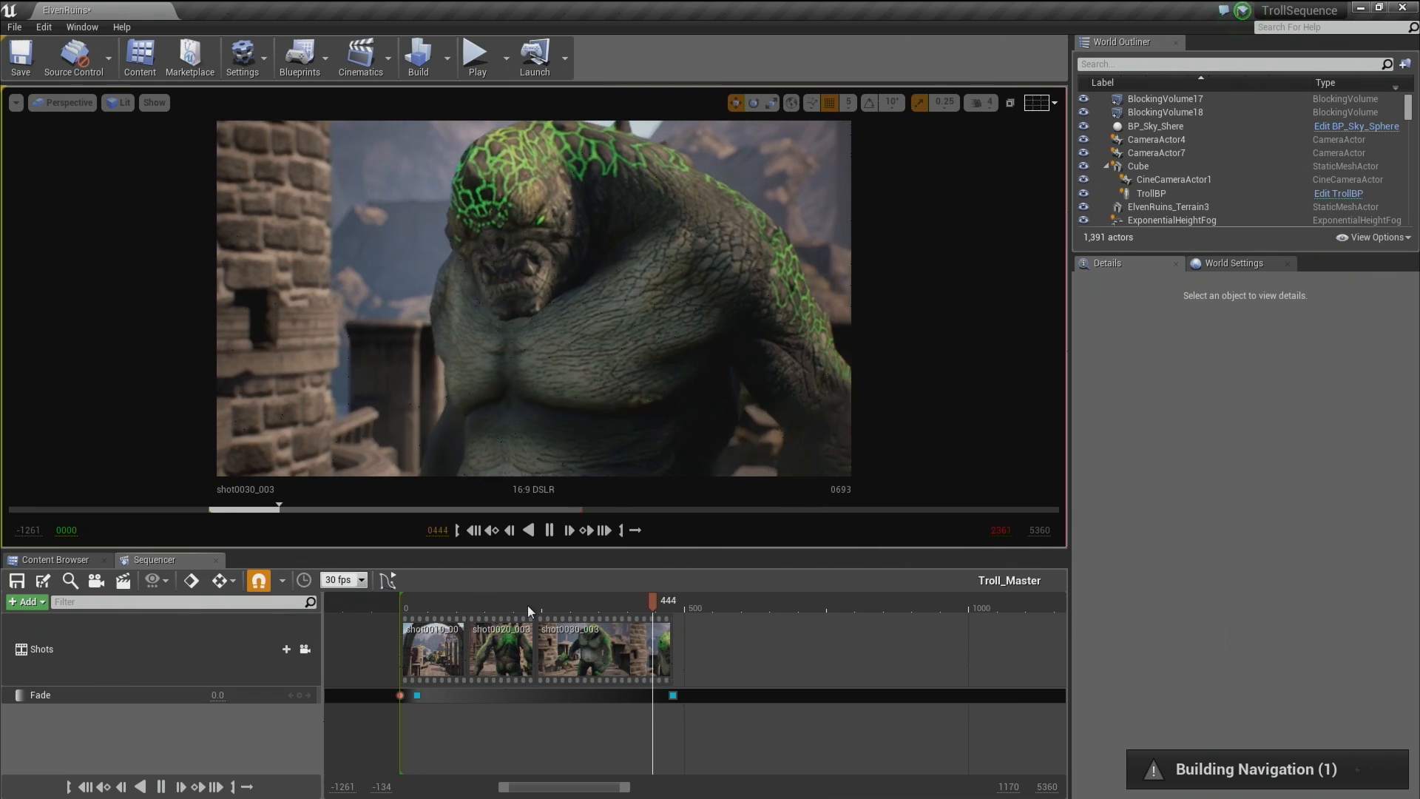
Scrub Troll_Master to frame 168 and open shot0020_003.
drag(422, 602, 497, 597)
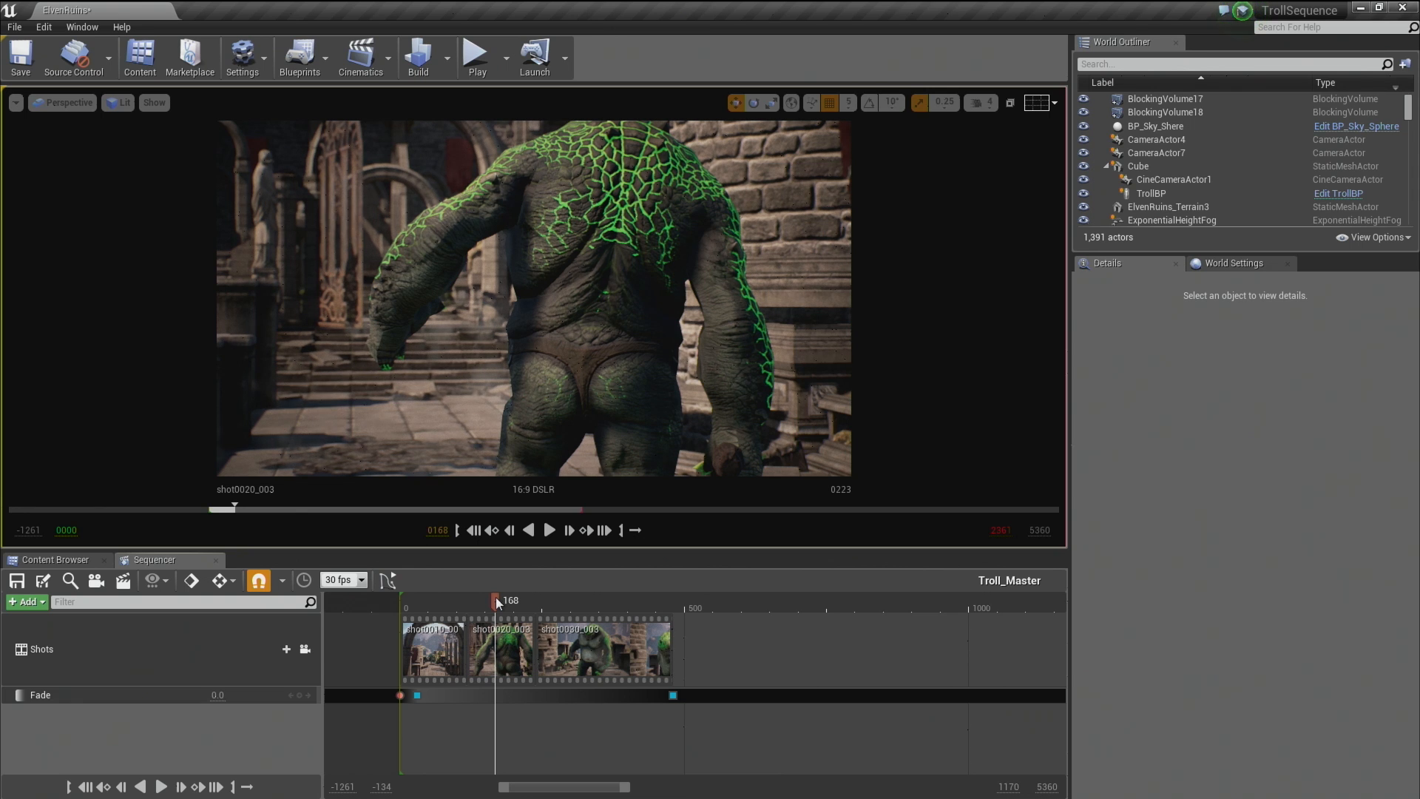
double_click(517, 644)
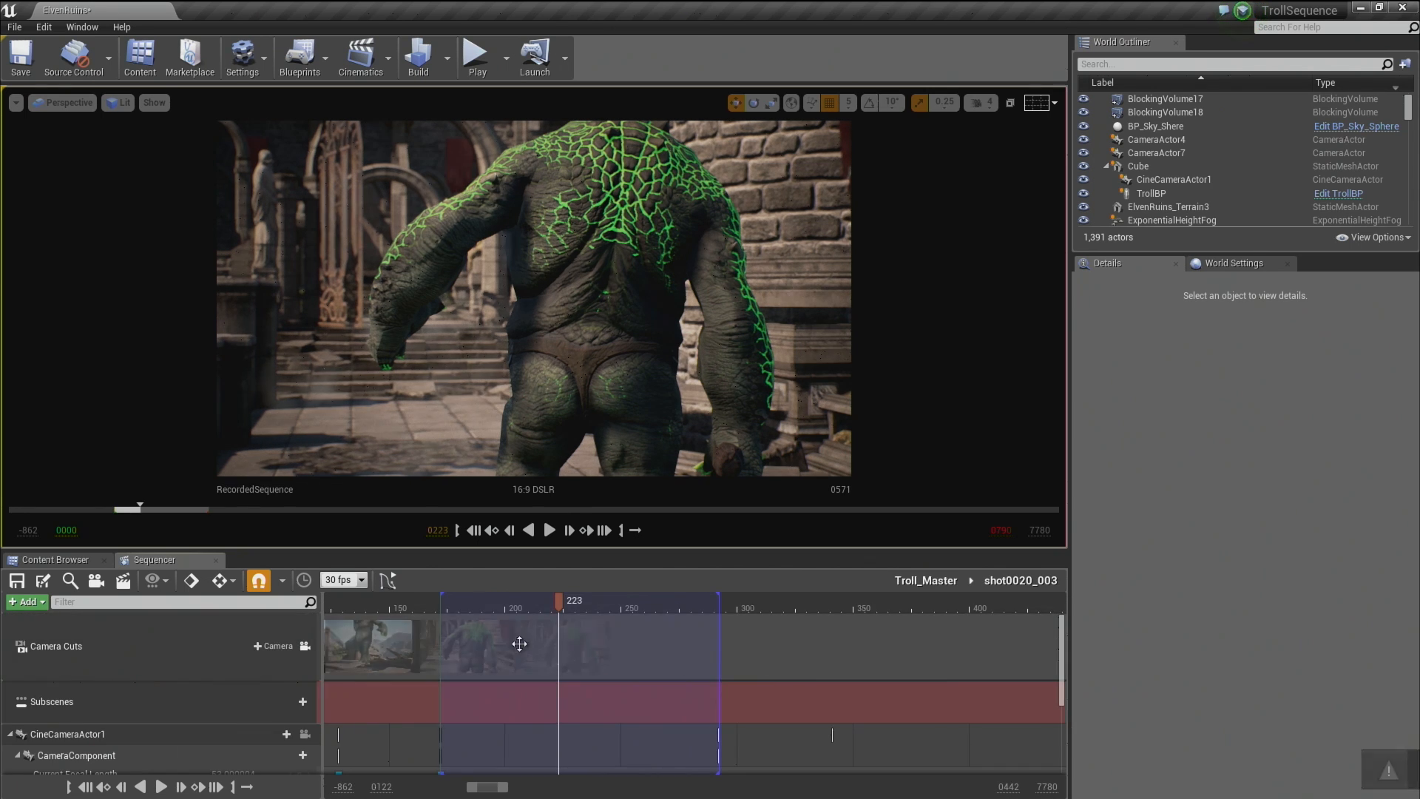
Add a Current Focal Length key for CineCameraActor1 at frame 218 in shot0020_003 and give it a much wider focal length.
click(547, 604)
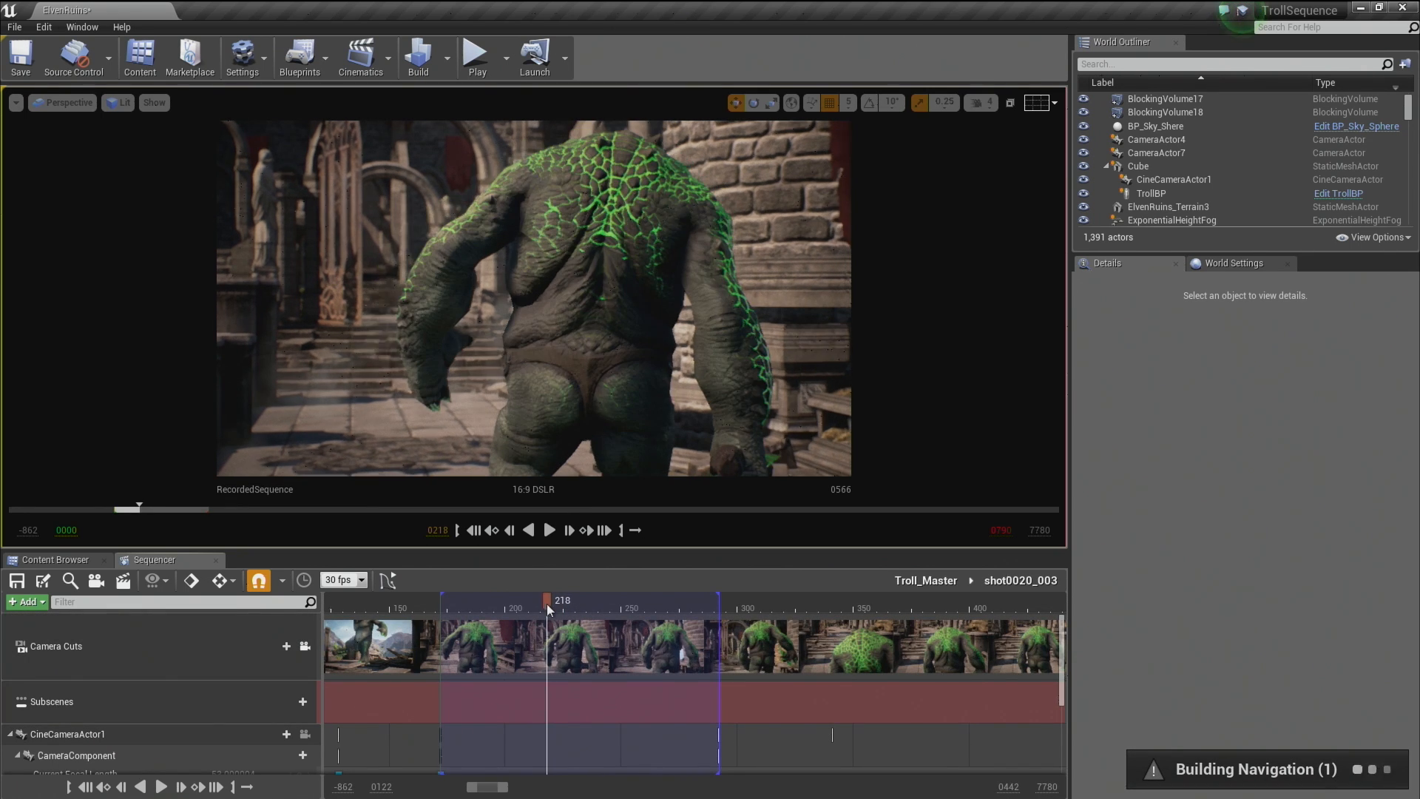
scroll(359, 718, down, 3)
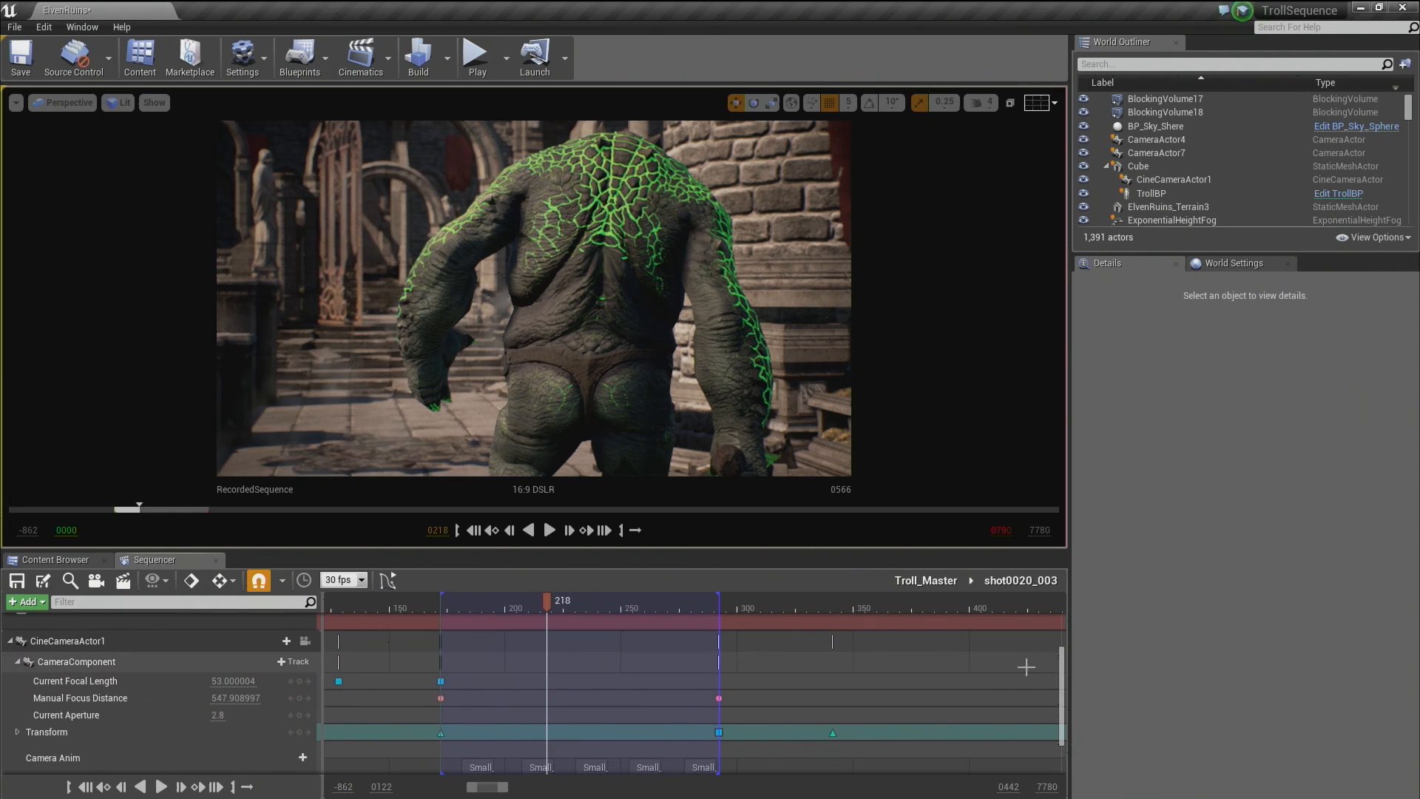
click(300, 681)
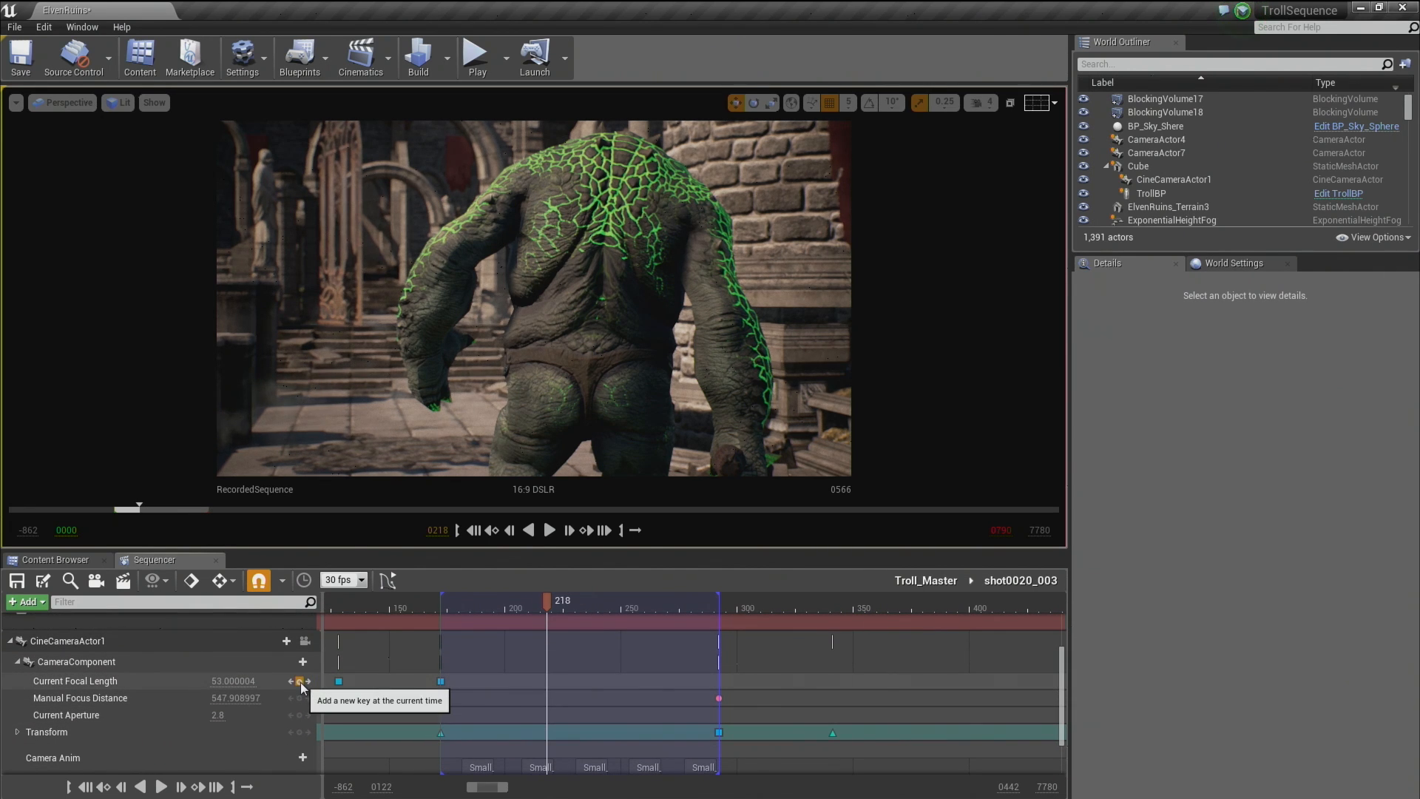
click(546, 678)
click(225, 681)
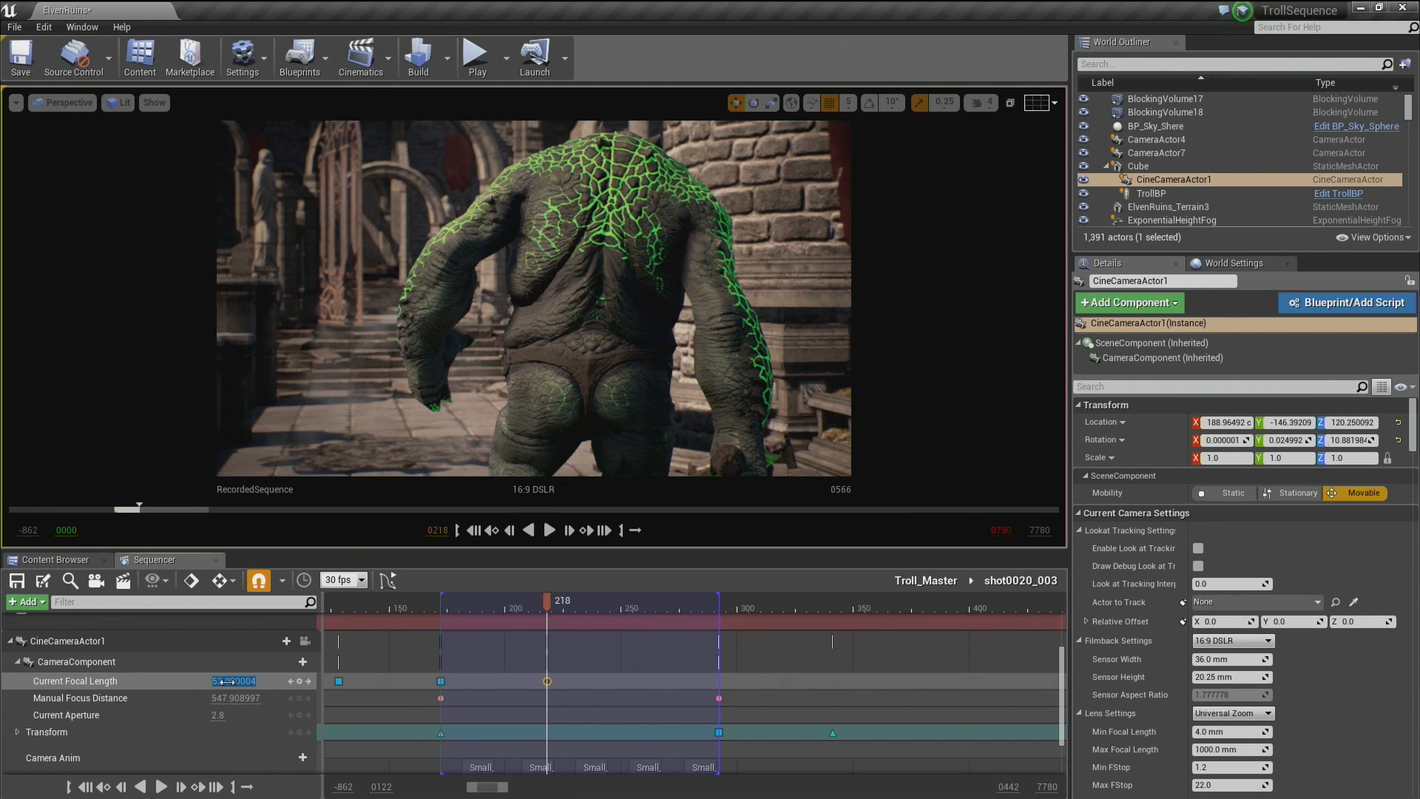
text(1)
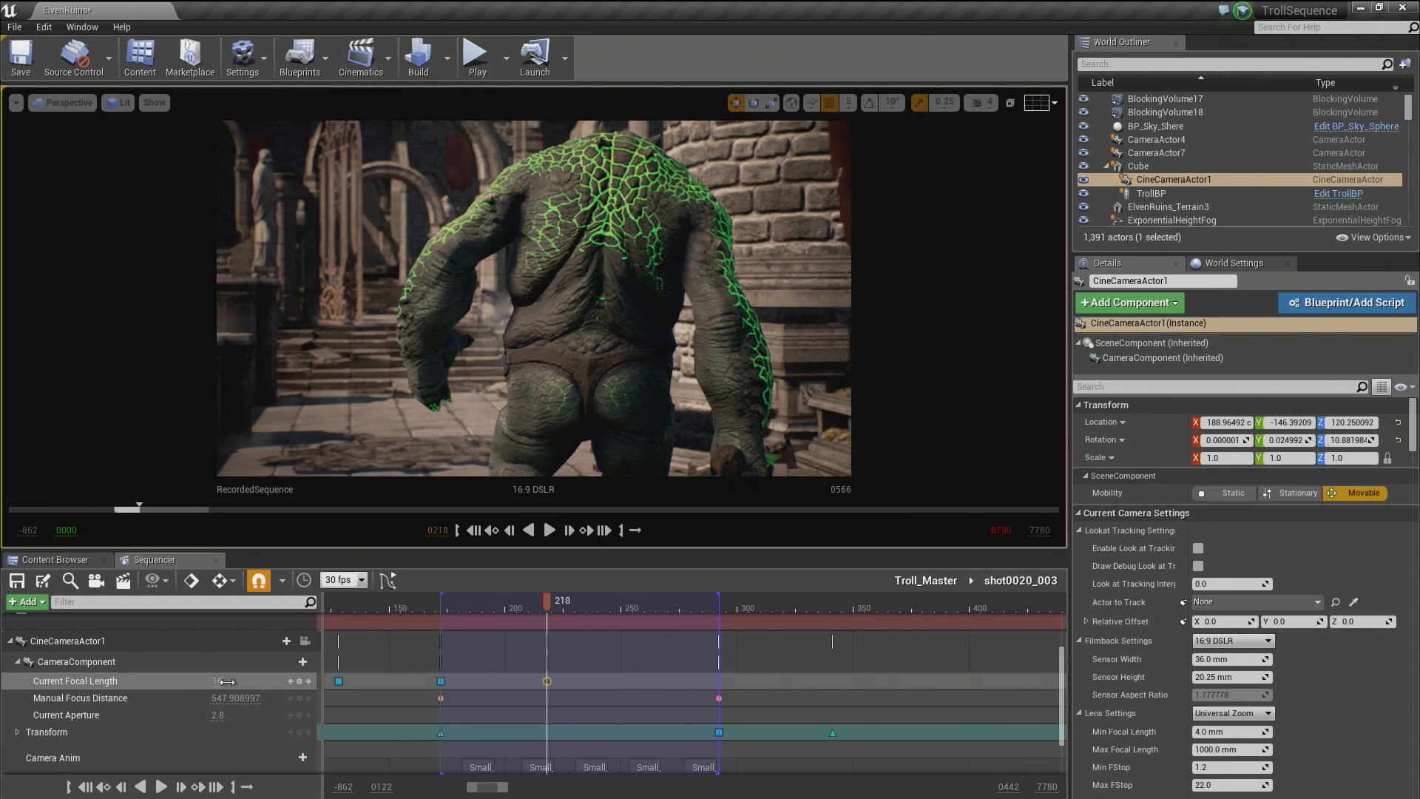
key(Return)
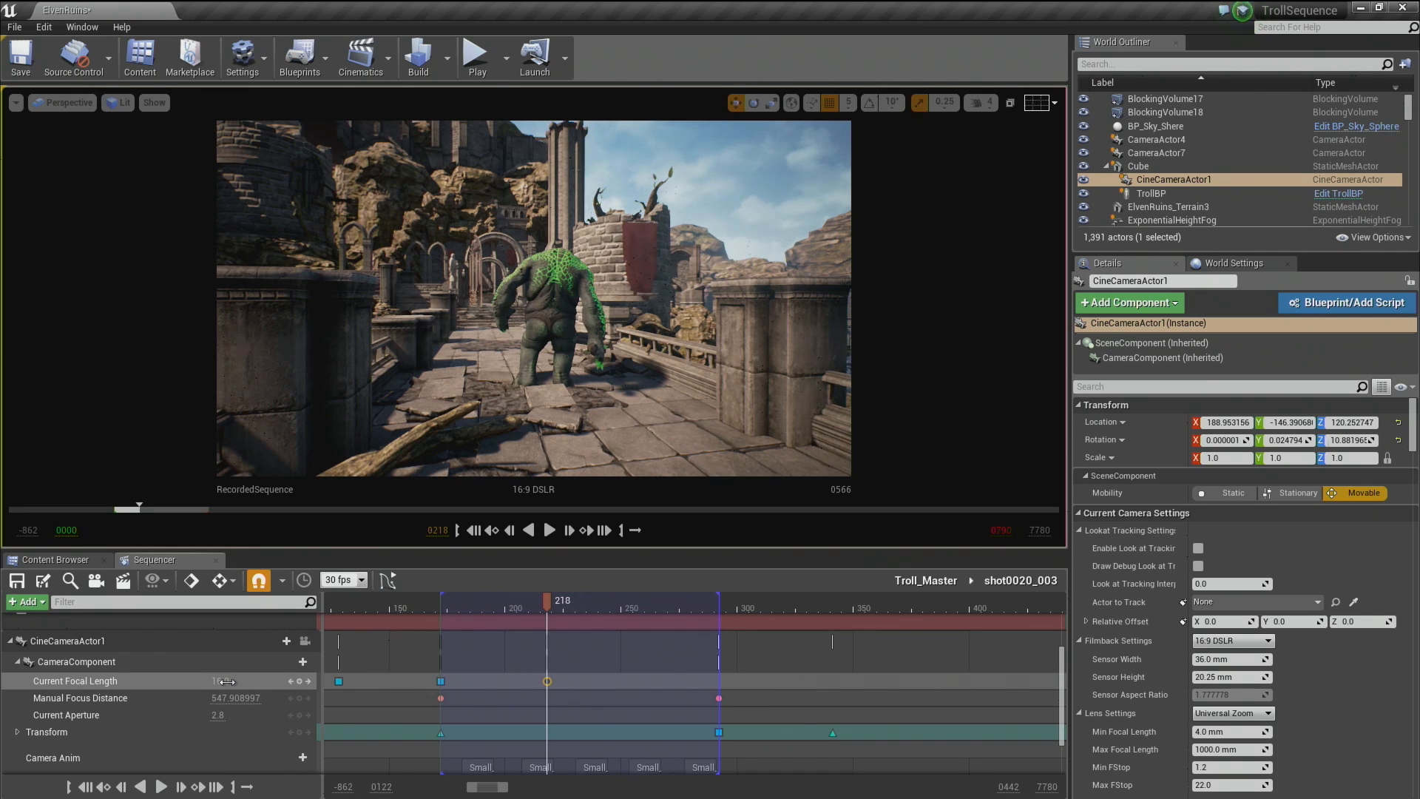
Remove the focal length key at frame 218, then select the shot's starting focal length key and scrub to frame 212.
click(548, 682)
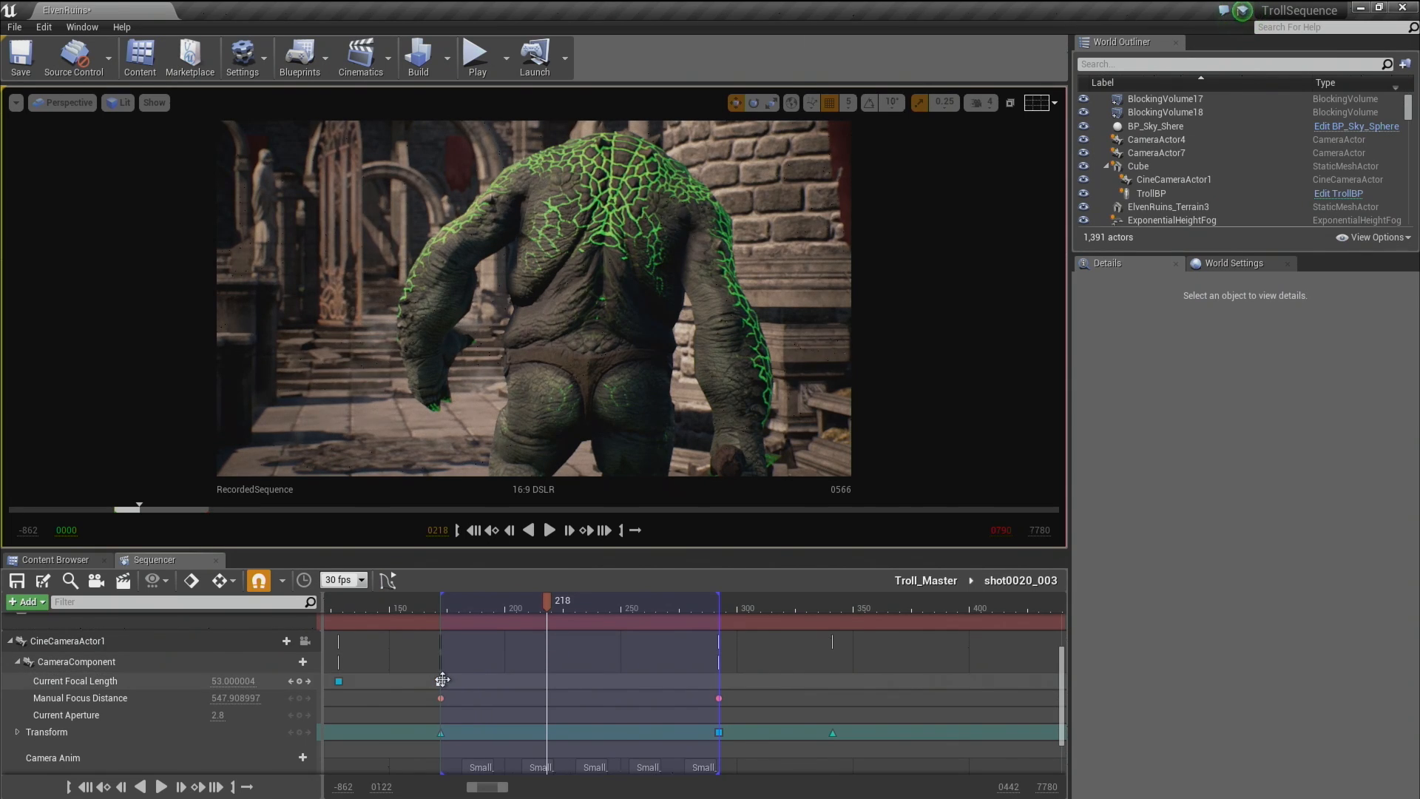
click(441, 681)
drag(439, 598, 533, 587)
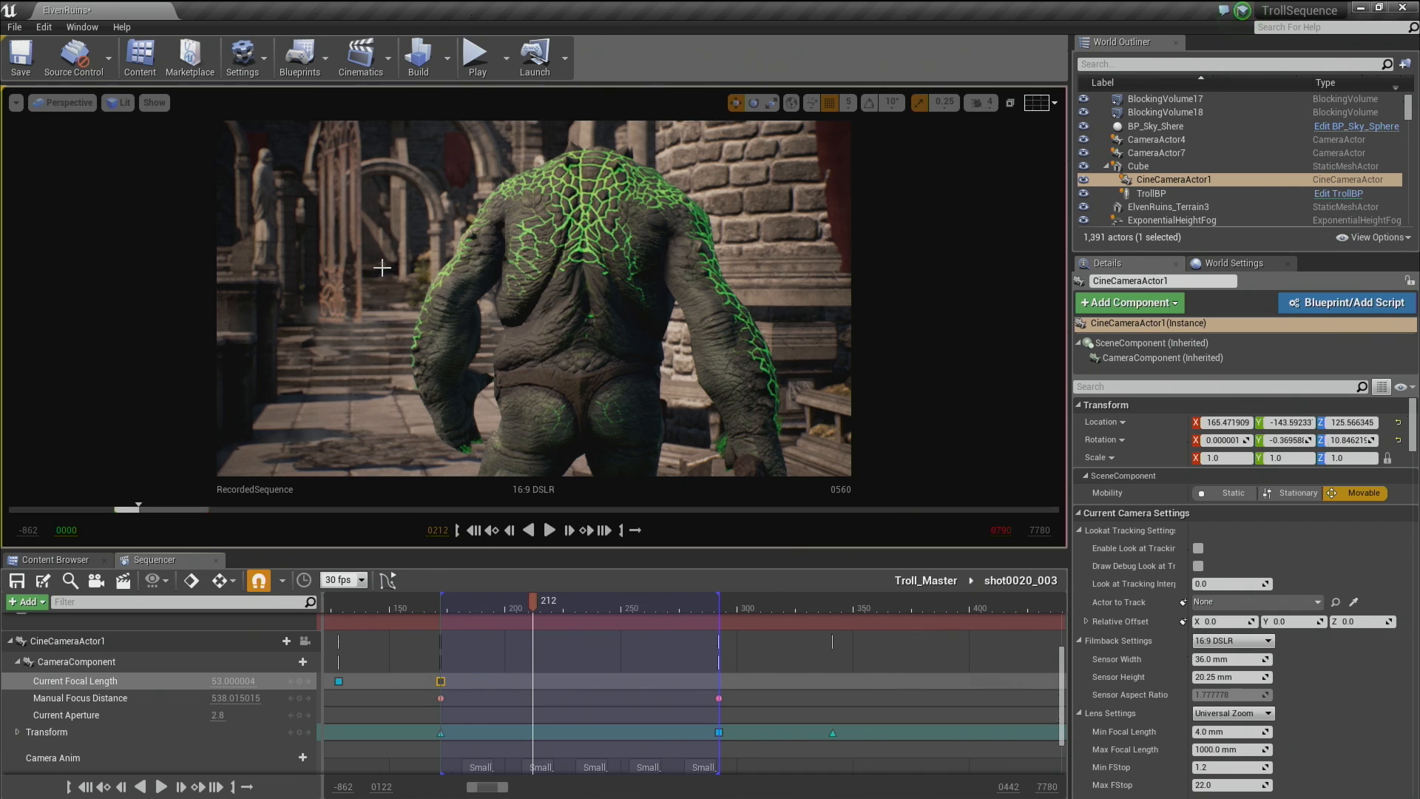
click(441, 682)
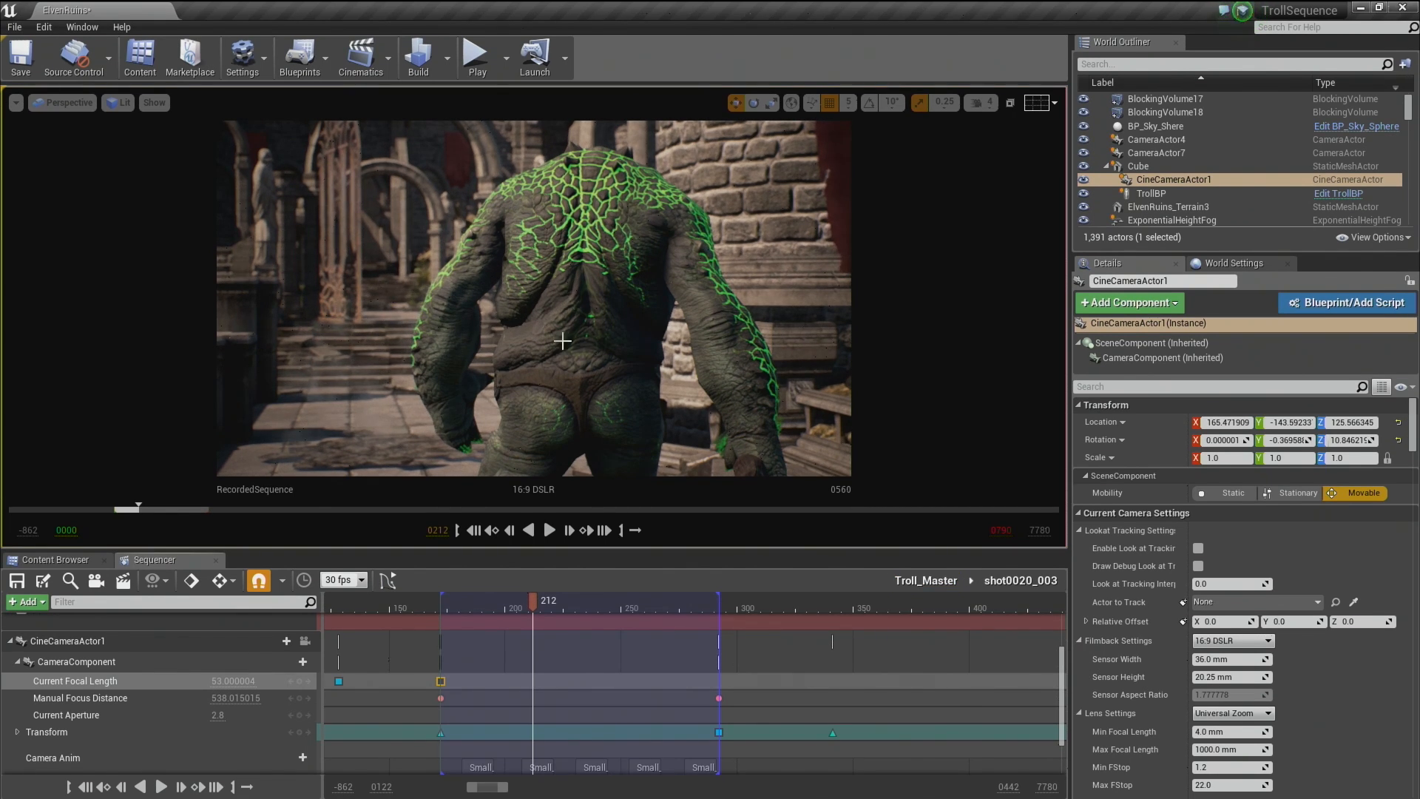
Return to Troll_Master and play the cinematic from frame 69 in shot0010_001 into shot0020_003.
click(921, 580)
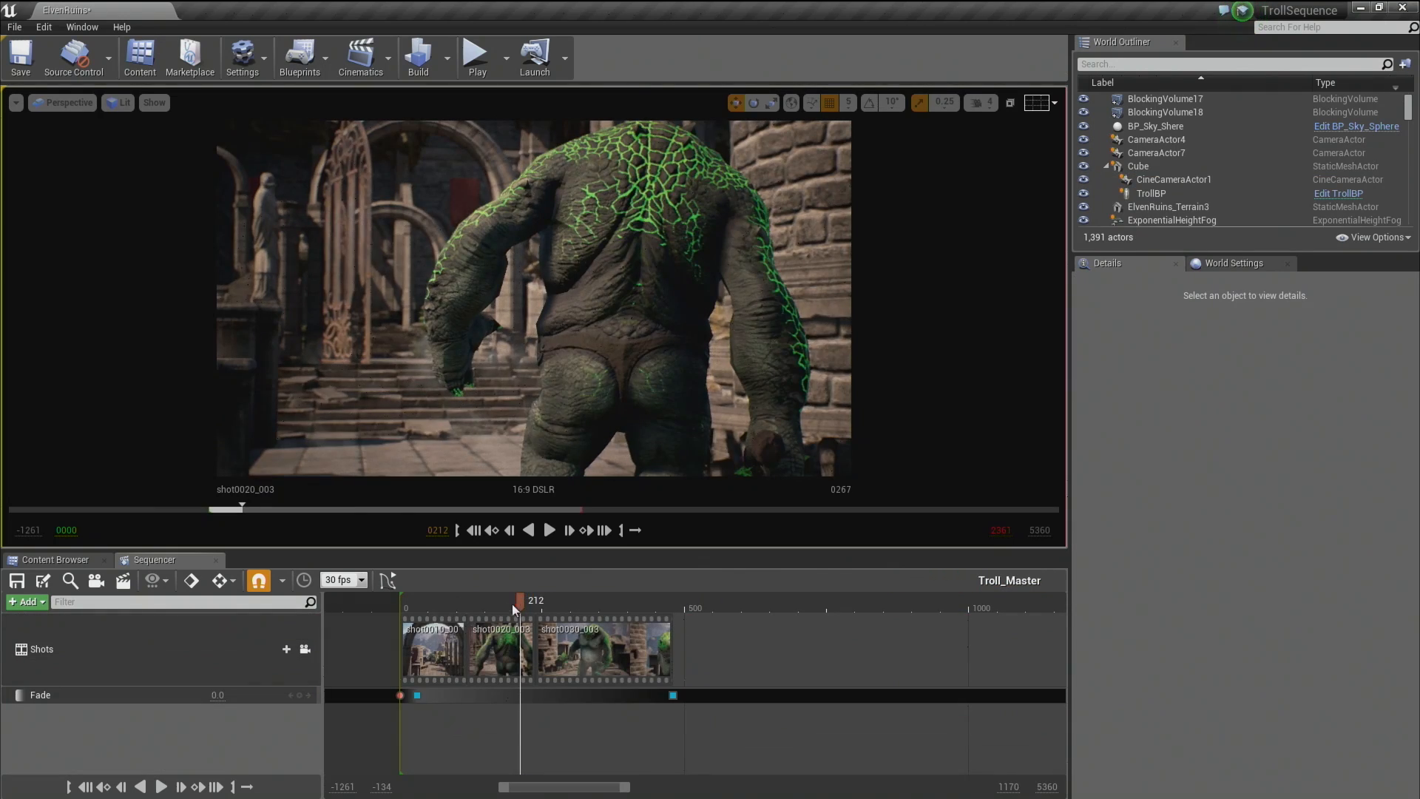
drag(525, 604, 444, 613)
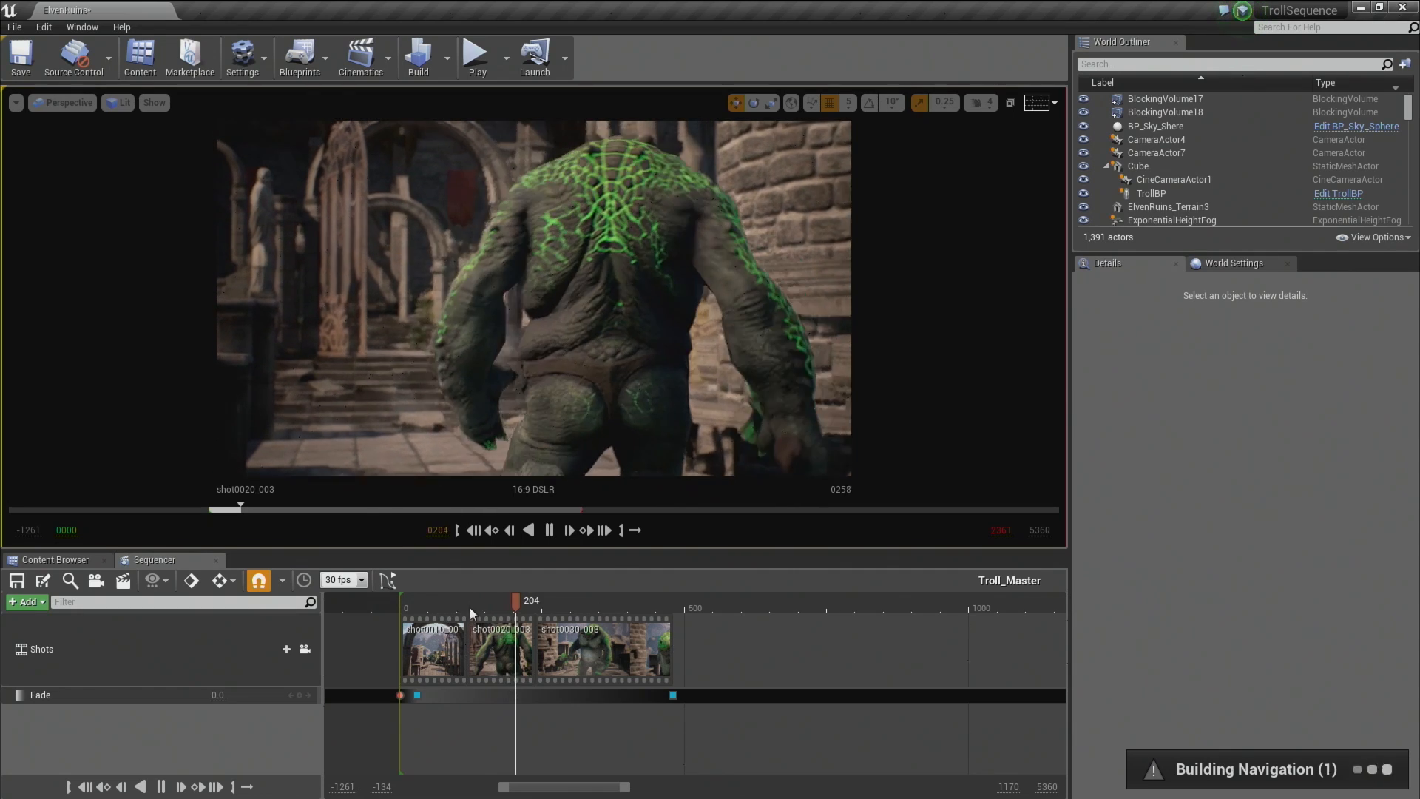
drag(504, 601, 449, 598)
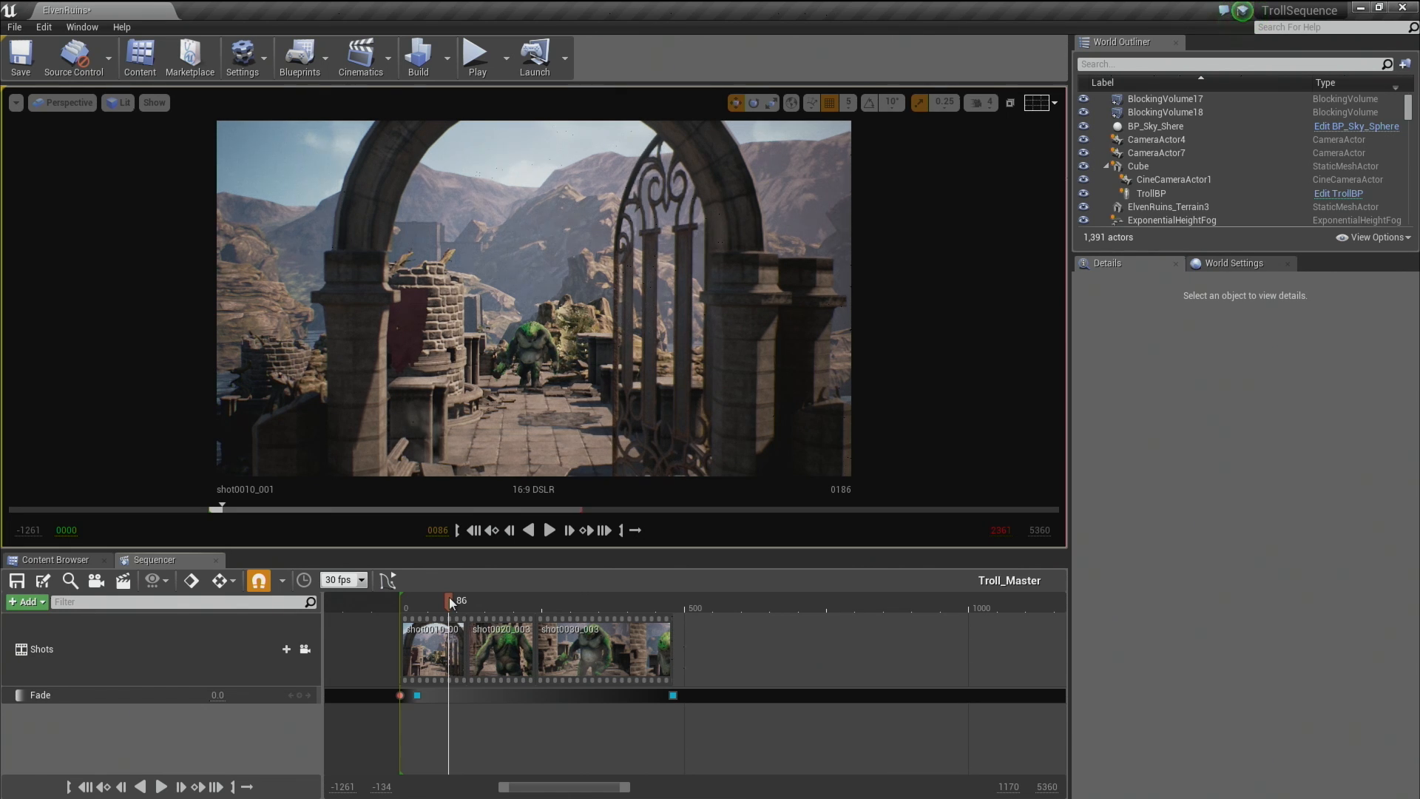
mouse_move(450, 598)
mouse_down()
mouse_move(434, 603)
mouse_move(482, 597)
mouse_move(438, 604)
mouse_up()
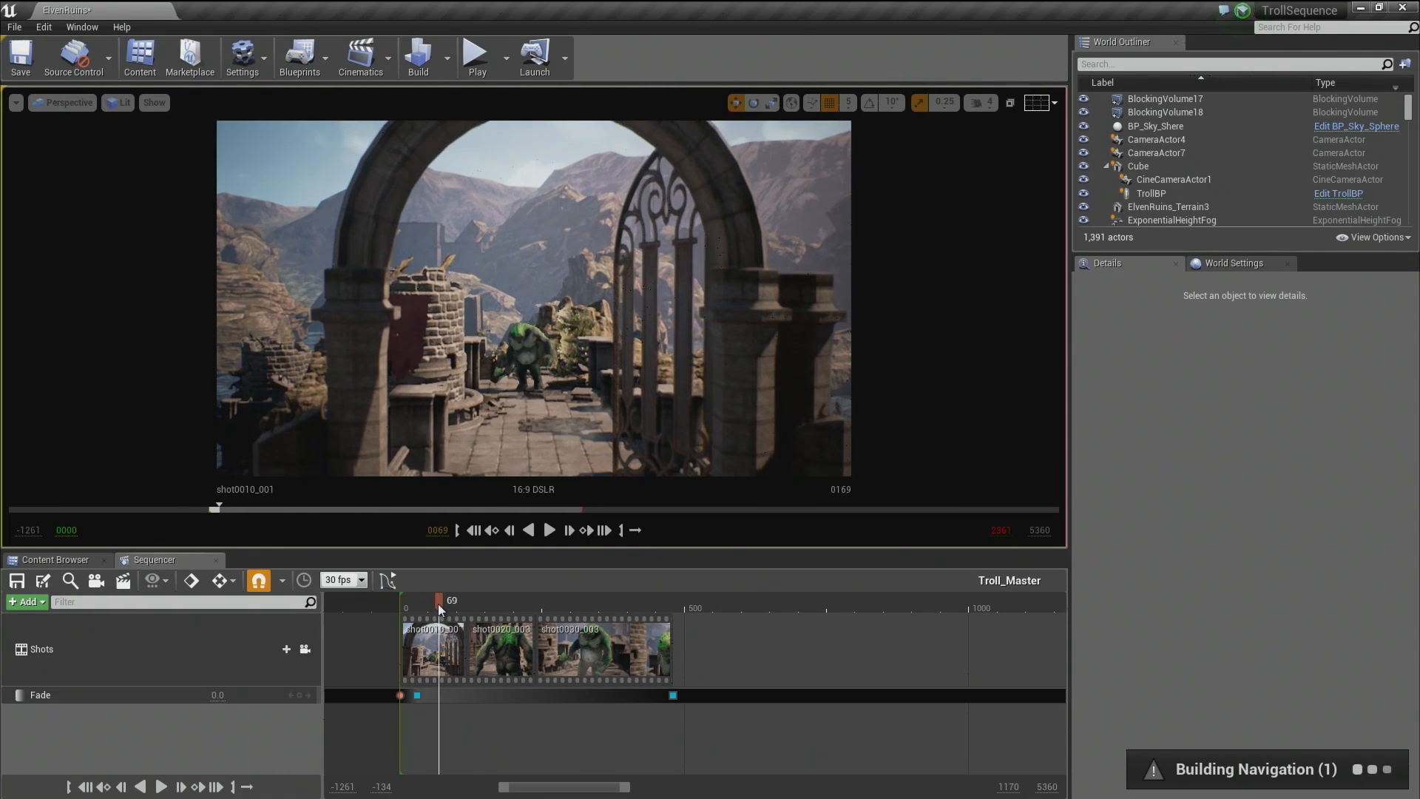
key(space)
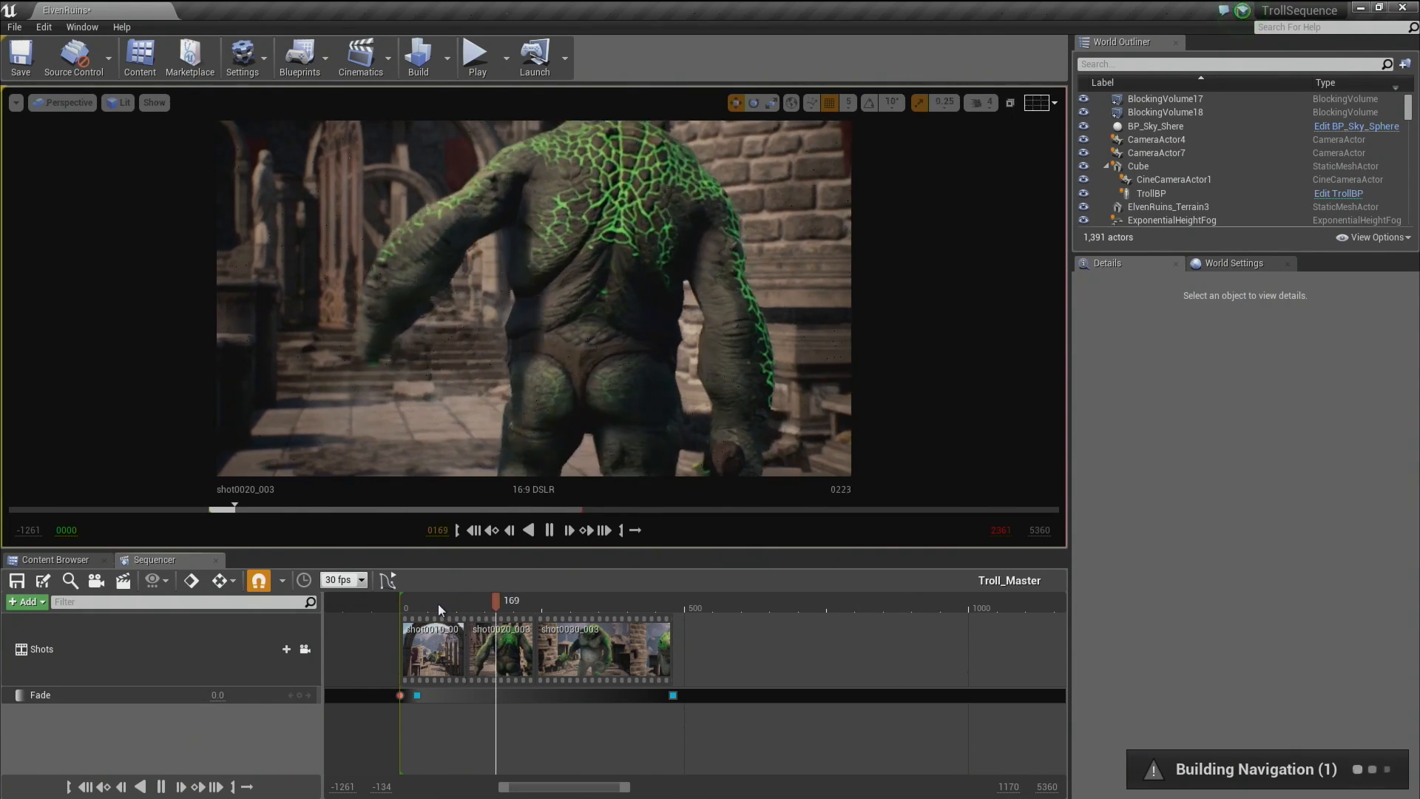
Replay the cut from shot0010_001 to shot0020_003 several times to examine how the camera motion carries across.
drag(503, 600, 443, 602)
key(space)
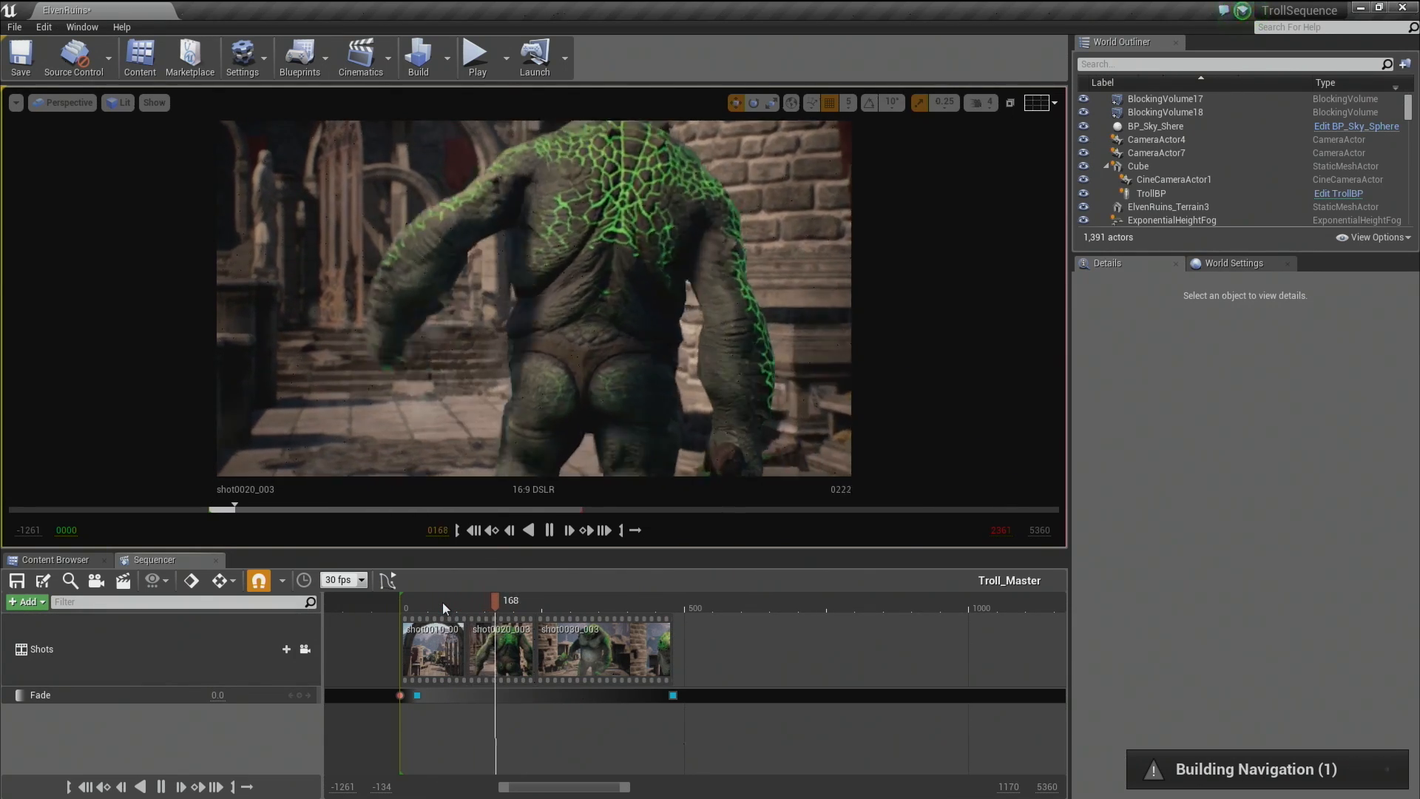
drag(505, 600, 451, 596)
key(space)
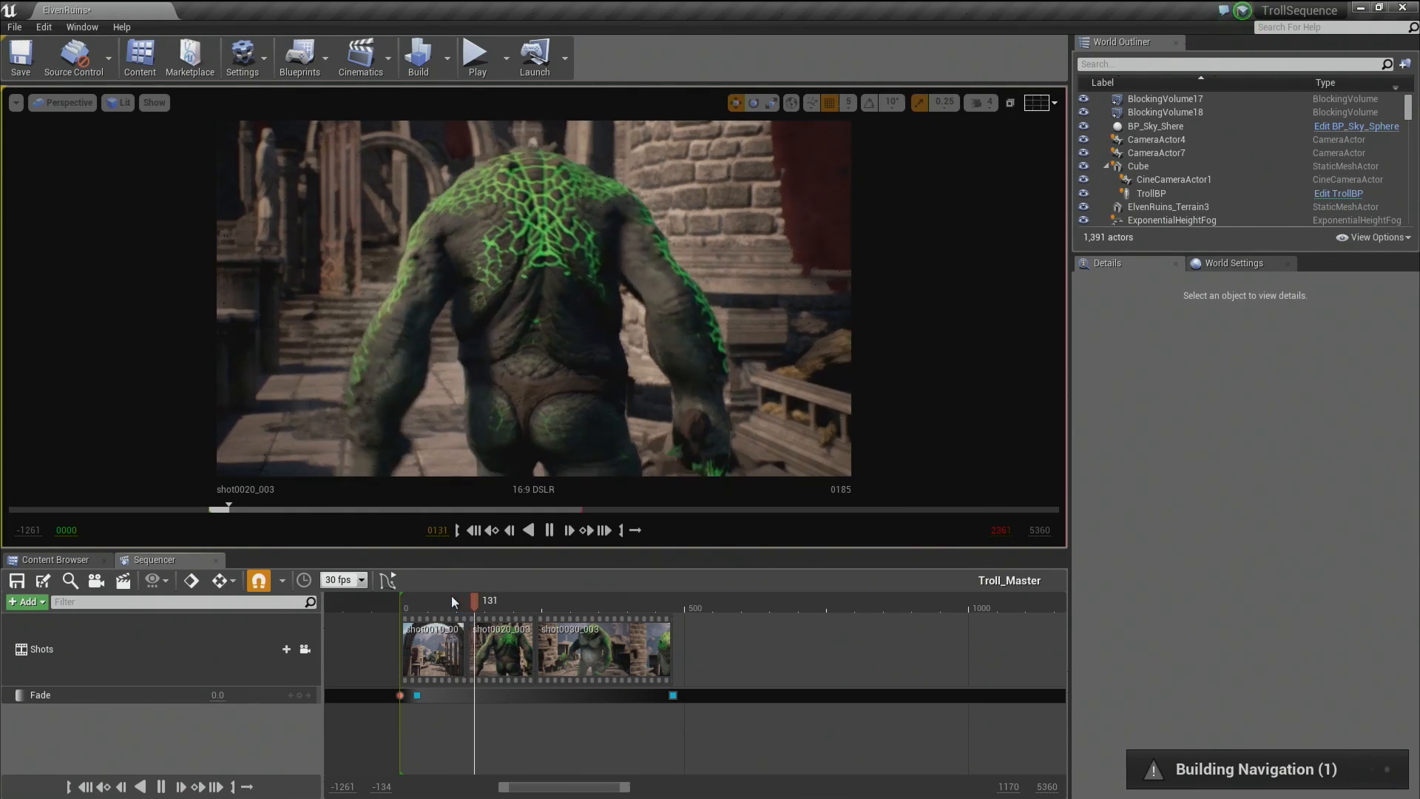
key(space)
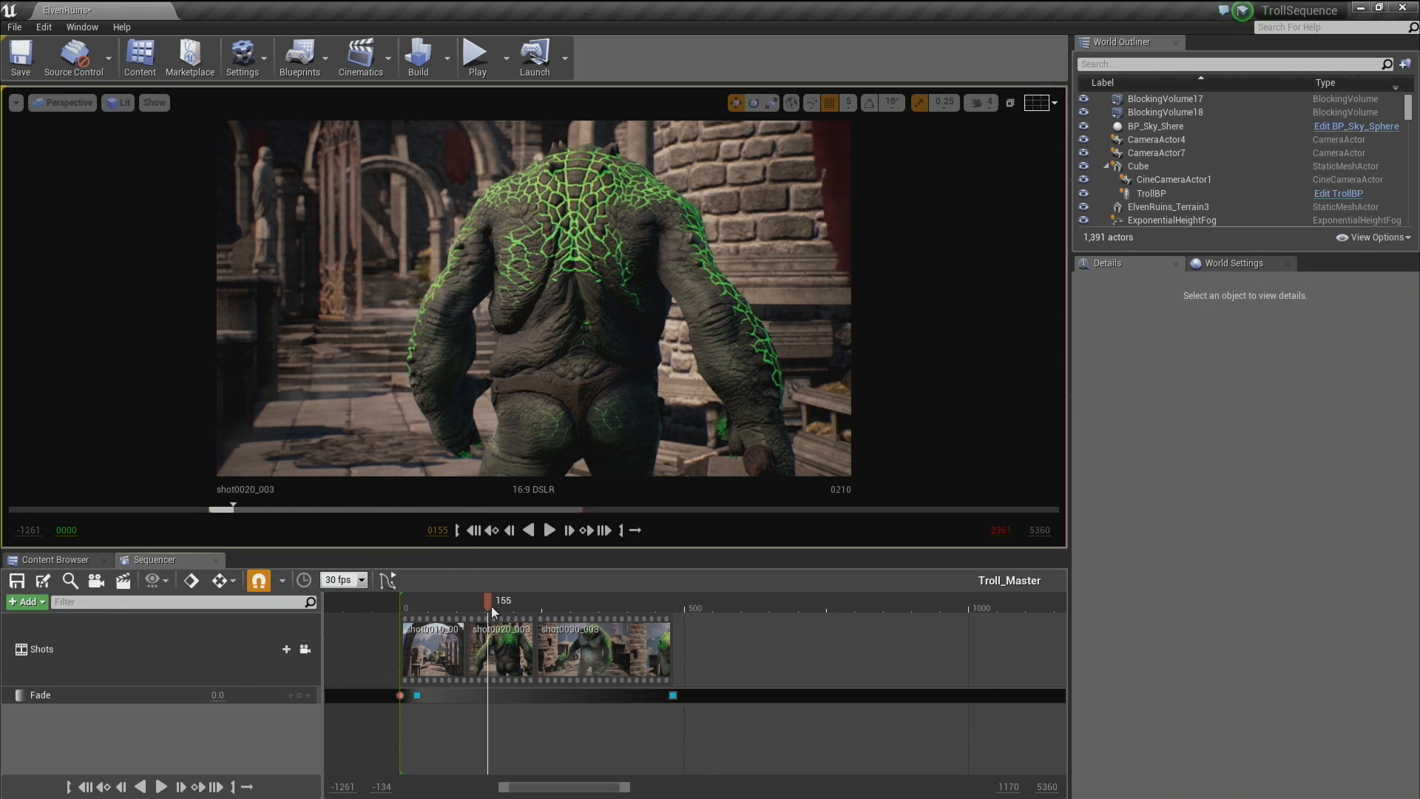
Scrub within shot0020_003 and play across the cut into shot0030_003 to examine that transition.
mouse_move(483, 601)
mouse_down()
mouse_move(450, 601)
mouse_move(552, 598)
mouse_move(509, 596)
mouse_up()
key(space)
key(space)
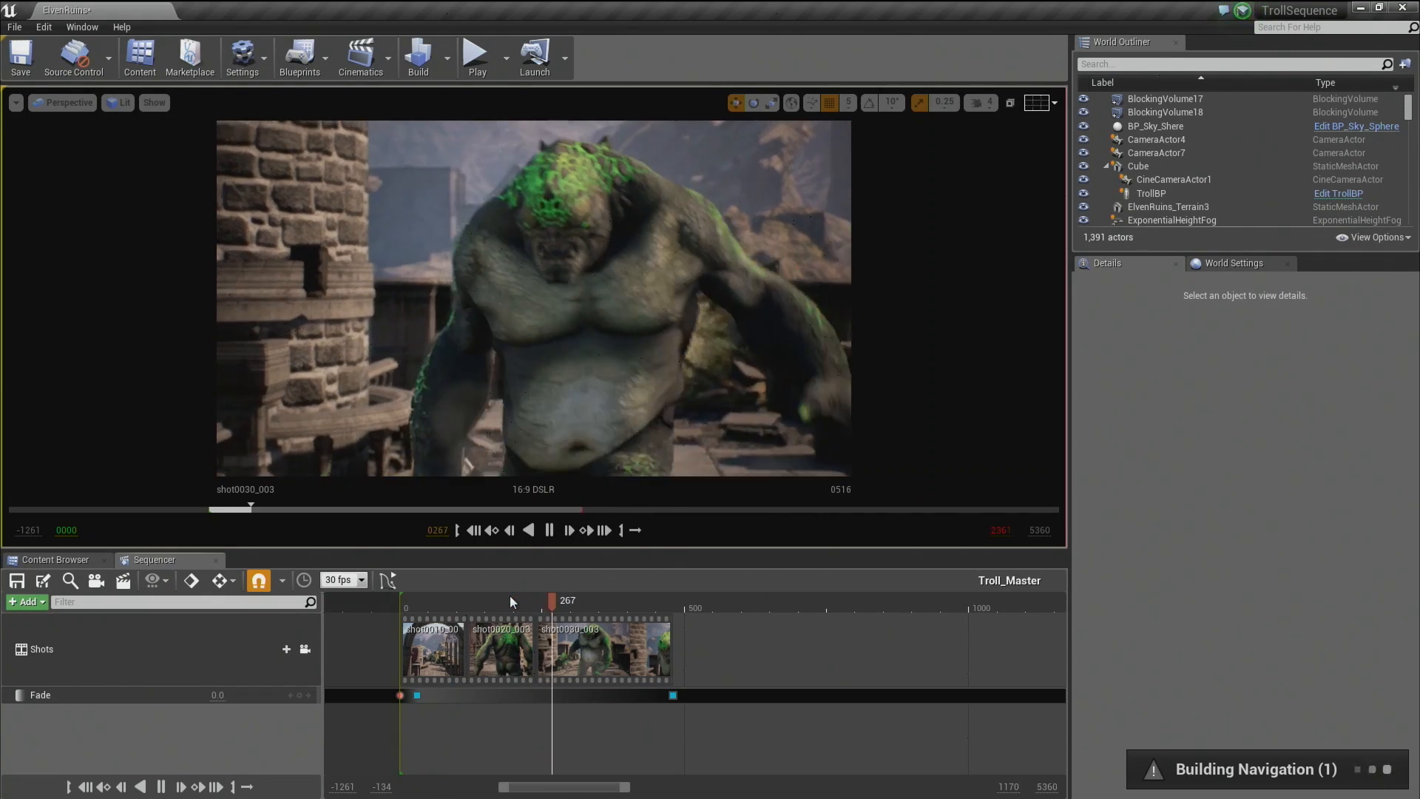
mouse_move(503, 601)
mouse_down()
mouse_move(455, 602)
mouse_move(524, 601)
mouse_up()
key(space)
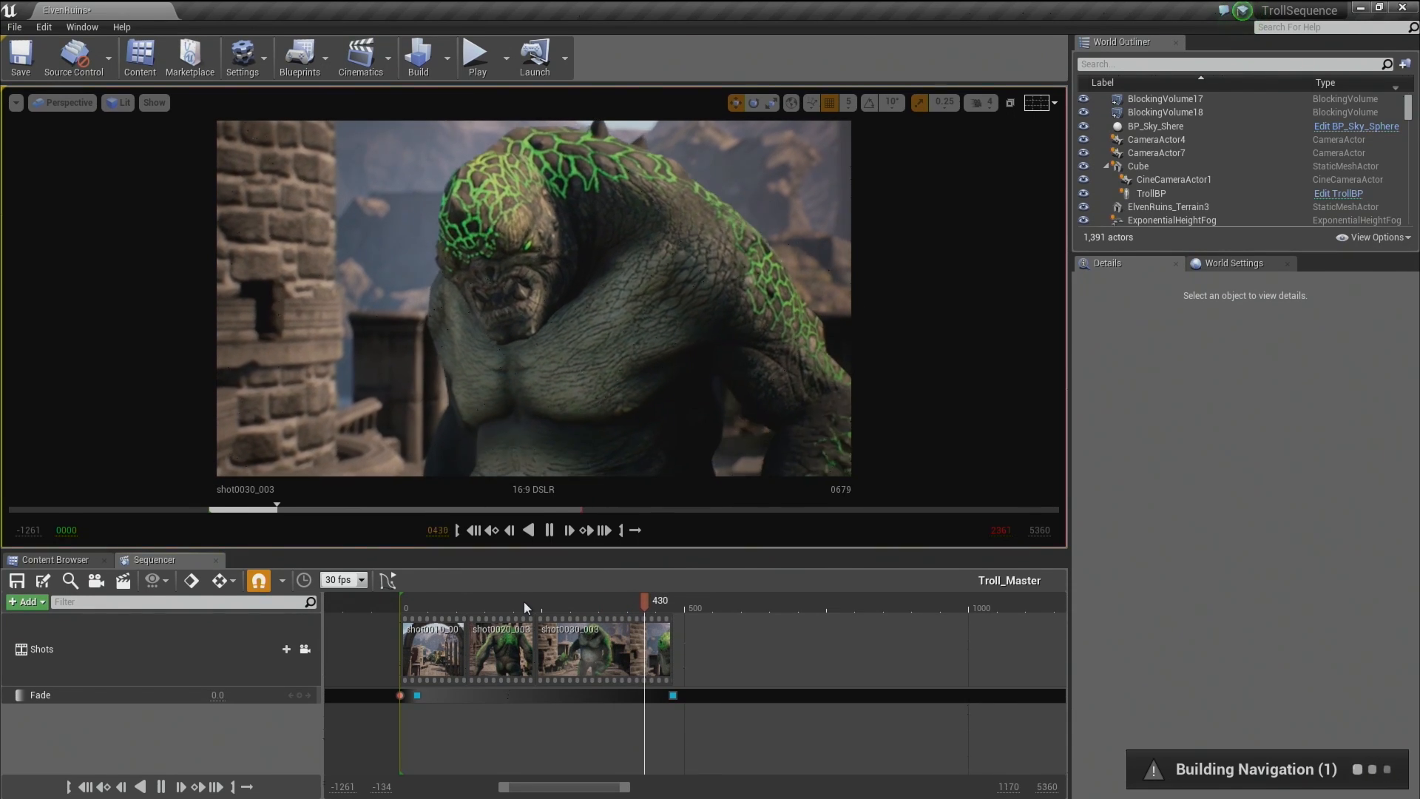
key(space)
Rewind Troll_Master to shot0010_001 and replay through shot0020_003 to compare the camera movement on both sides of the cut.
drag(523, 601, 454, 623)
key(space)
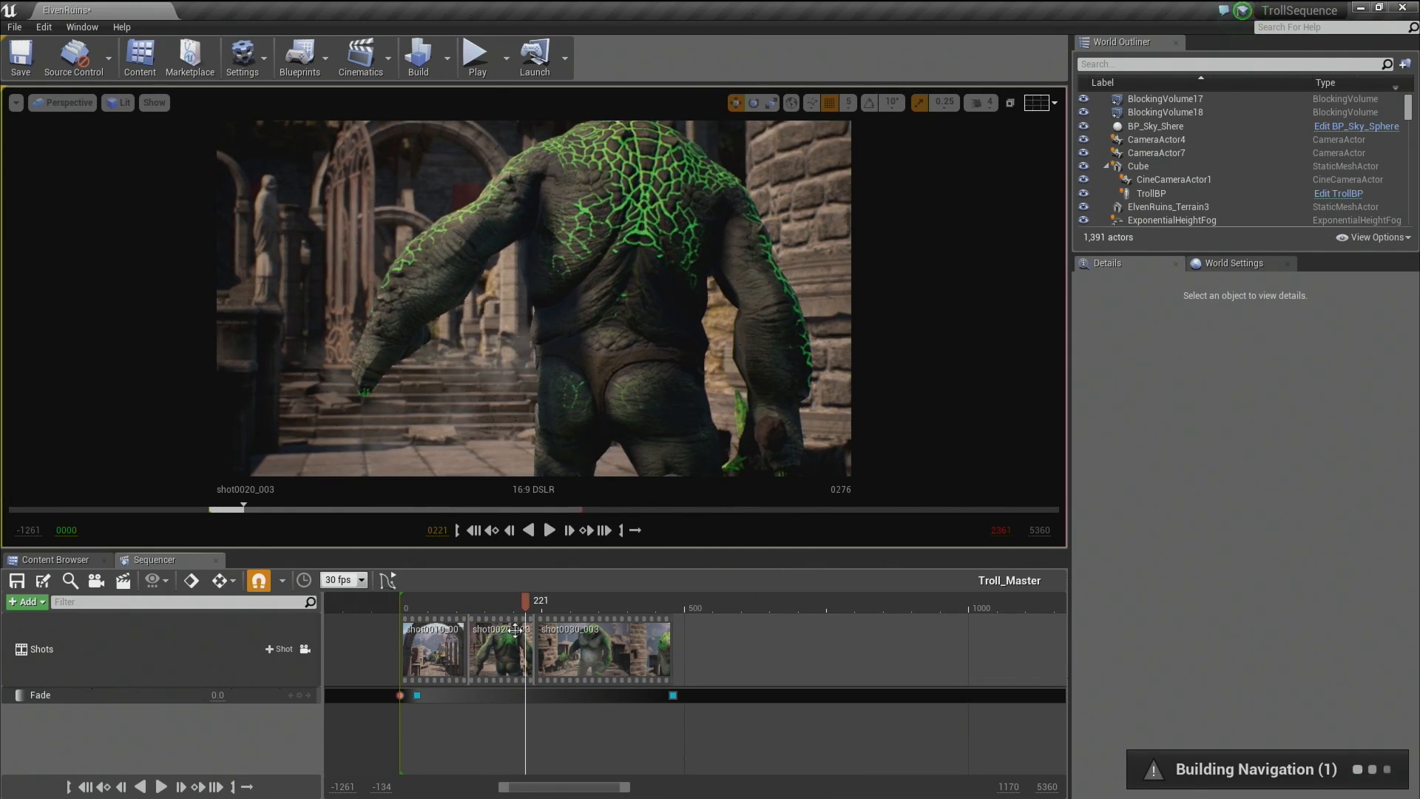
drag(535, 604, 469, 597)
key(space)
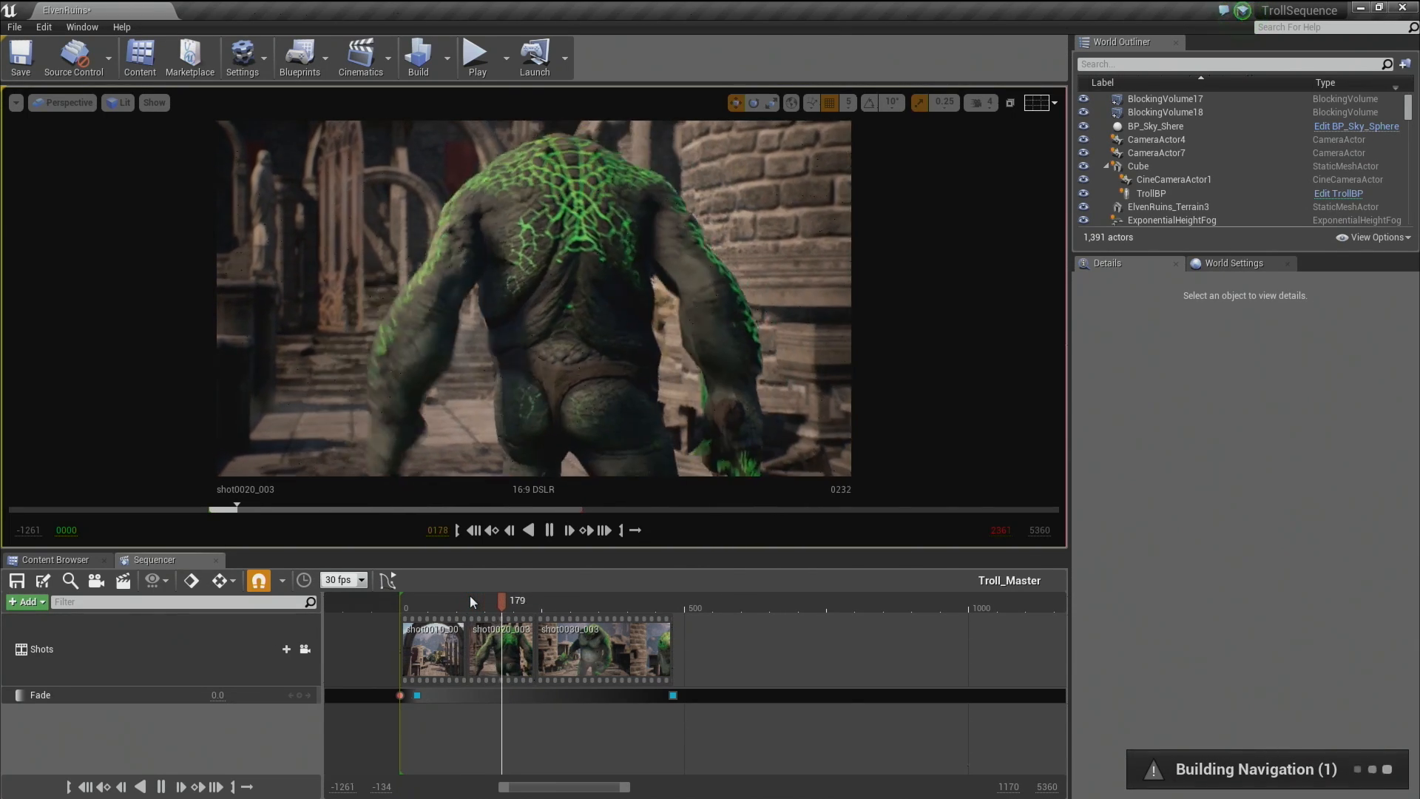
drag(513, 601, 434, 601)
key(space)
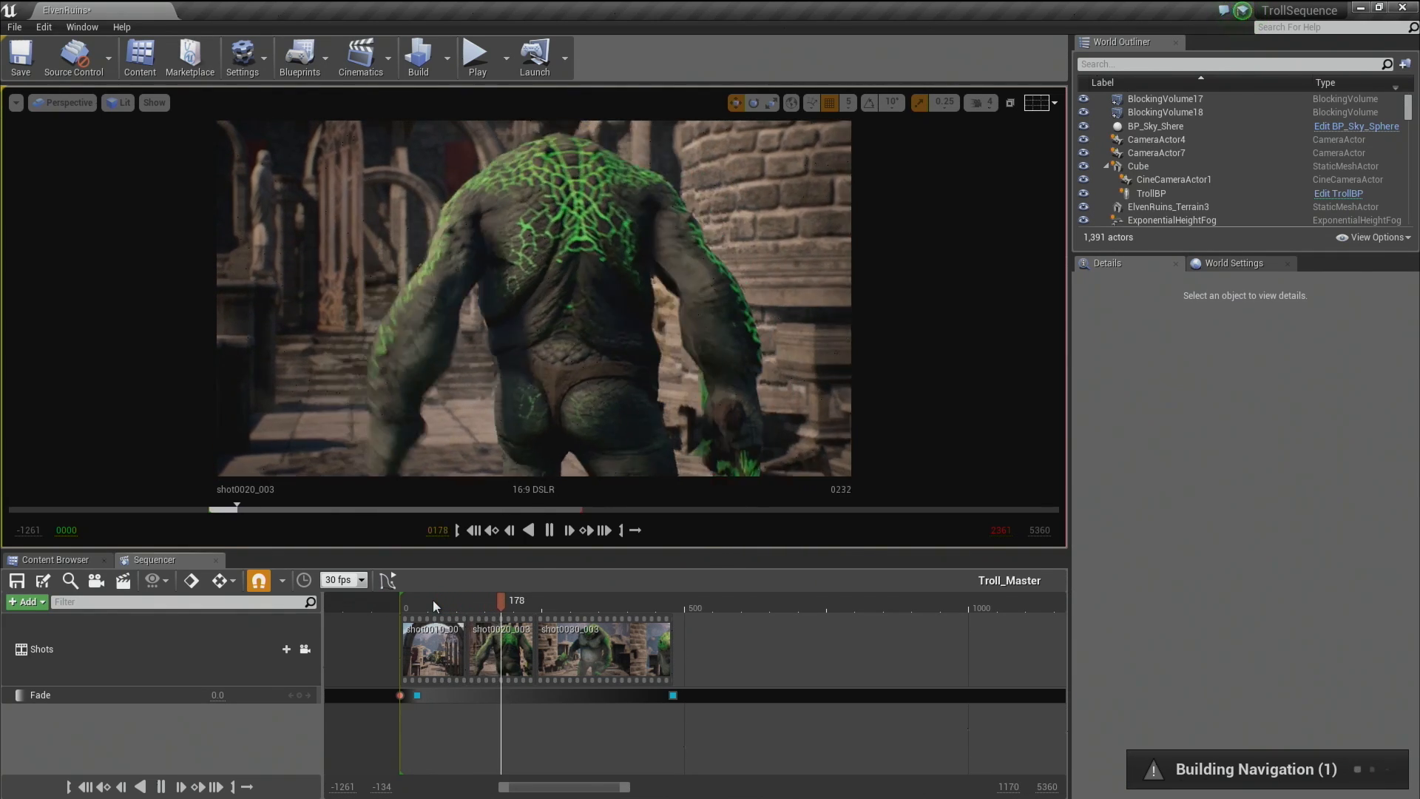
key(space)
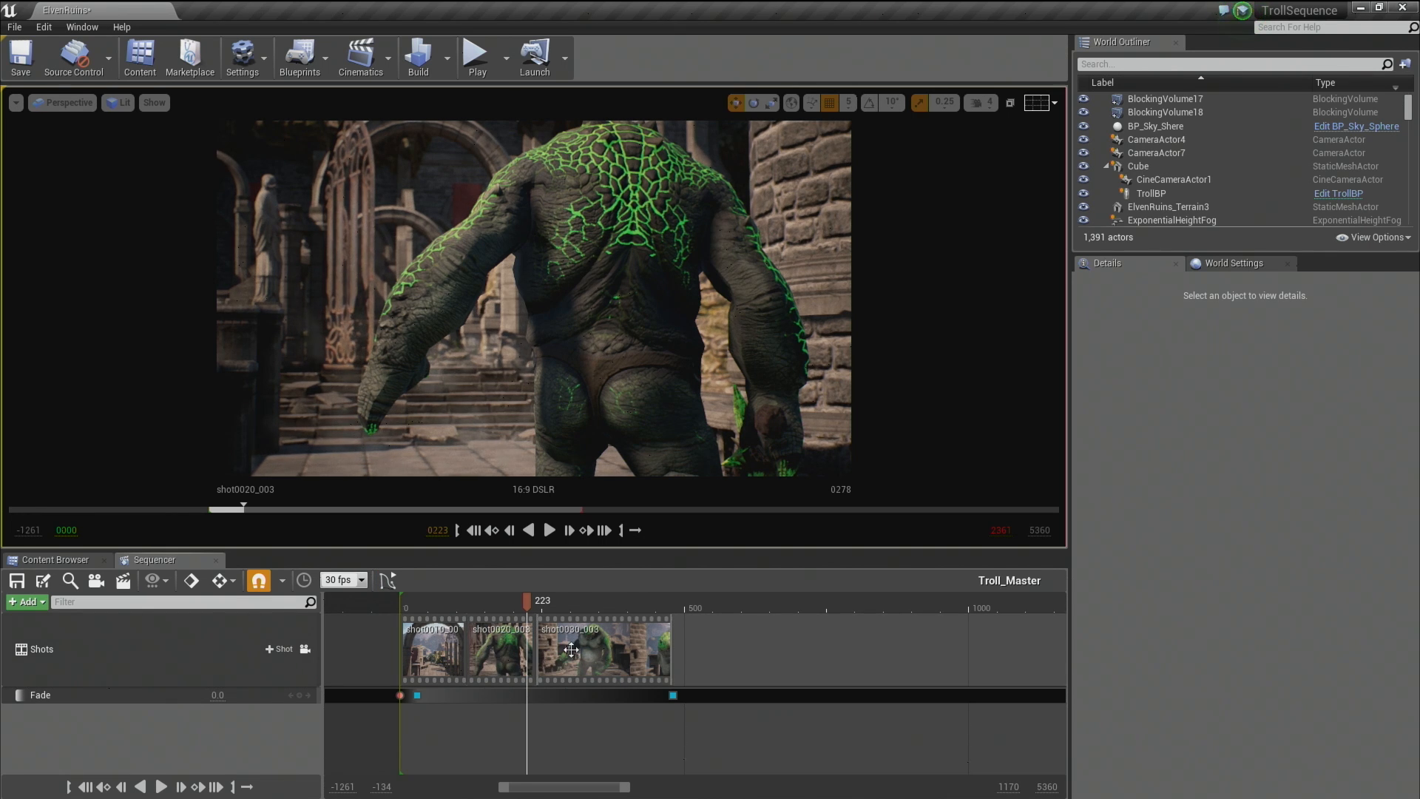
Open shot0020_003 and play repeatedly from CineCameraActor1's Transform key at frame 172 to examine the keyed camera move.
double_click(479, 651)
right_drag(539, 703, 545, 643)
click(445, 735)
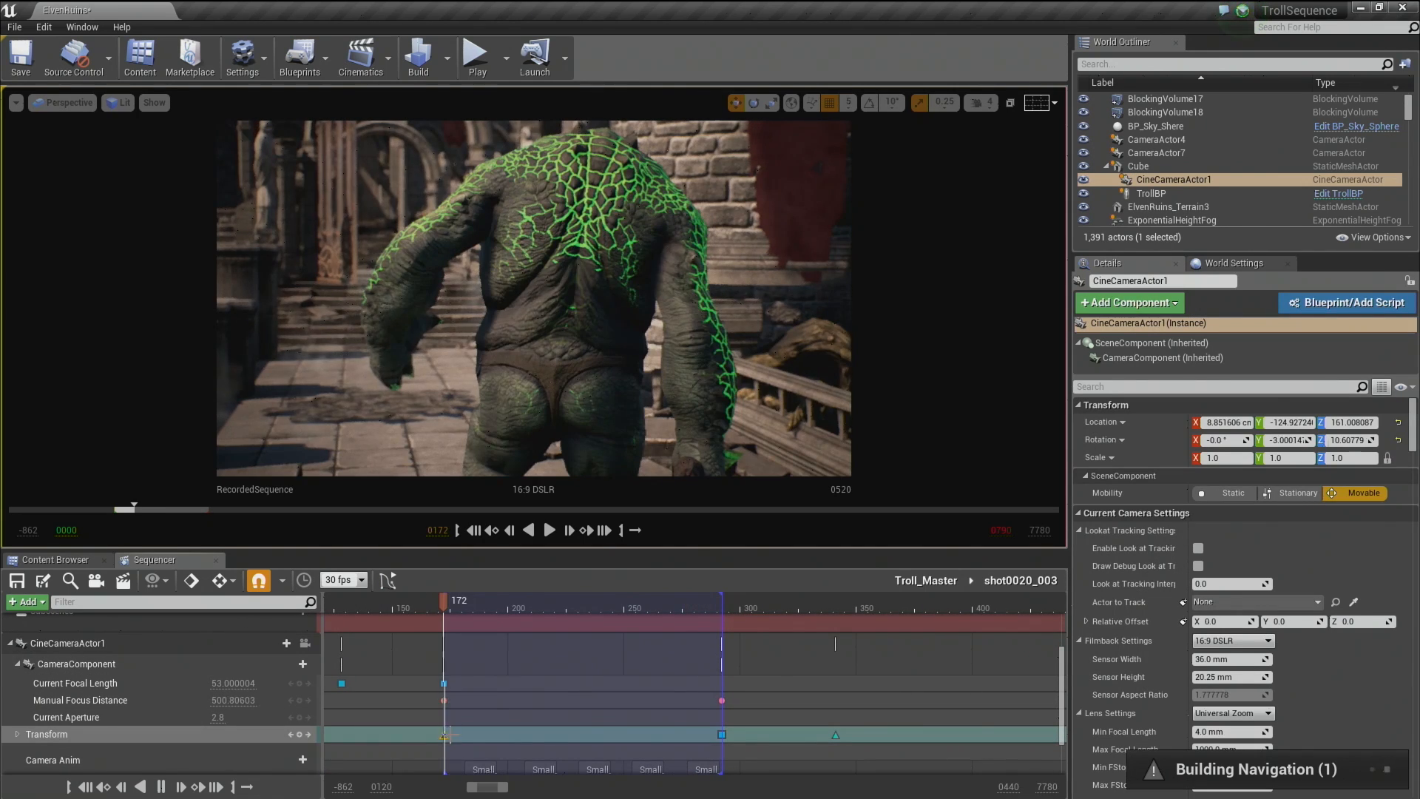
key(space)
key(space)
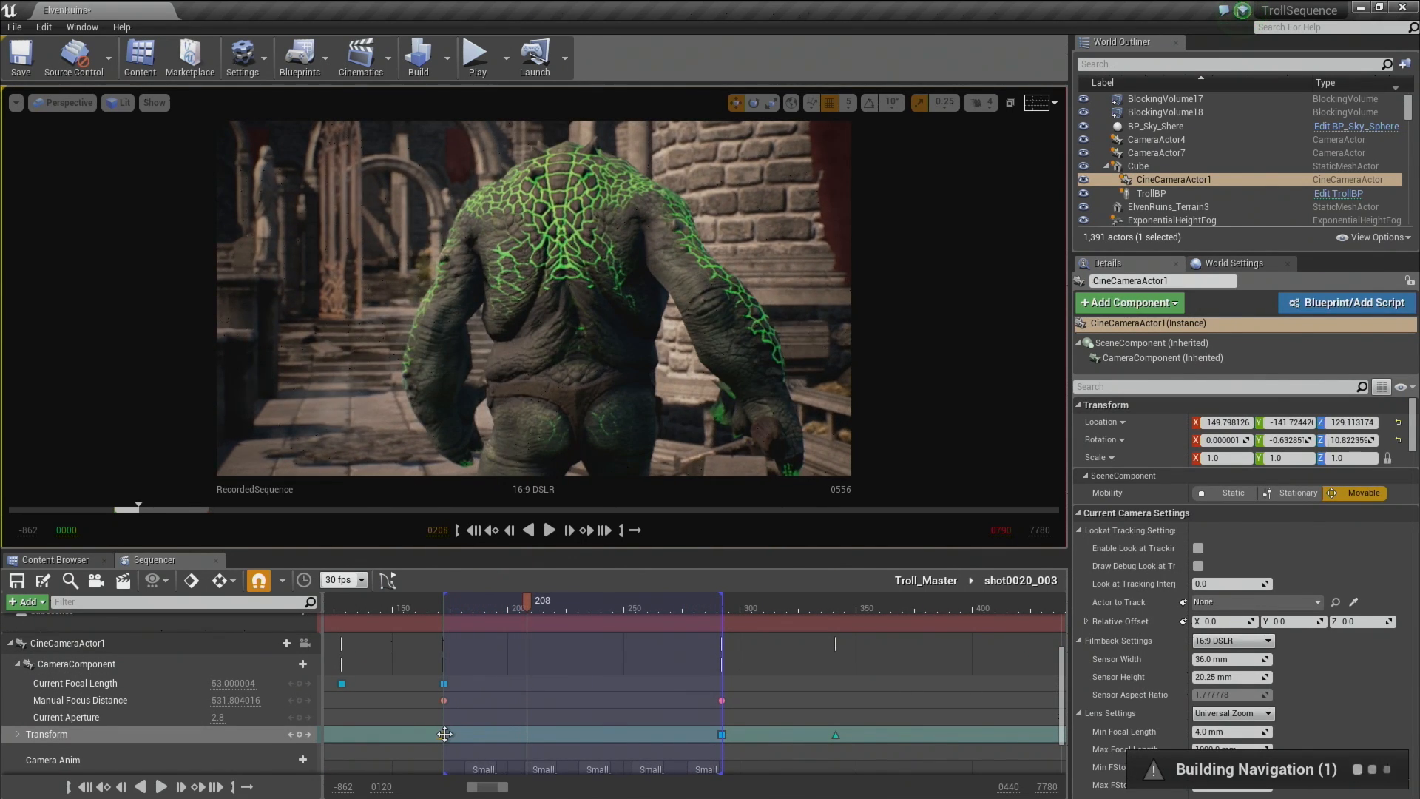
click(444, 734)
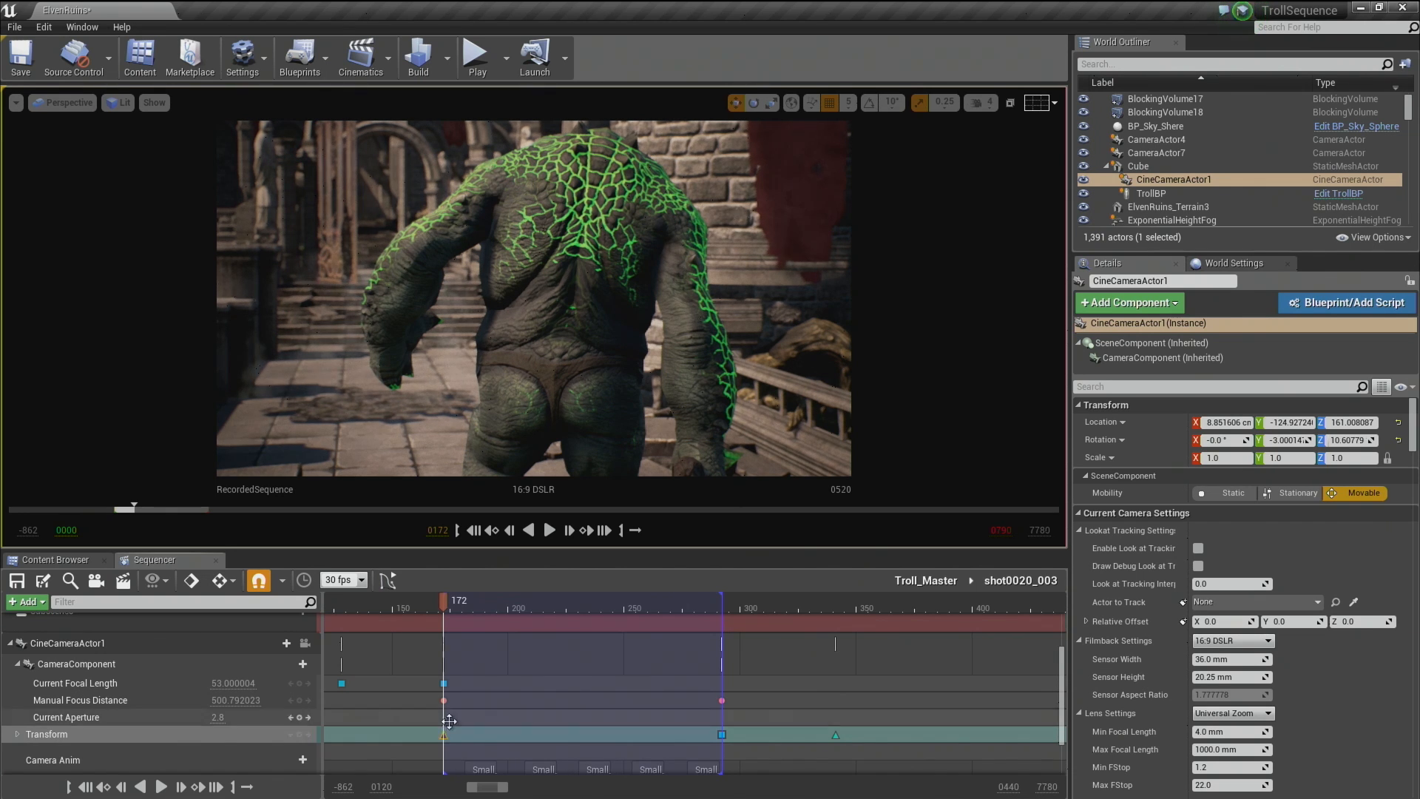
key(space)
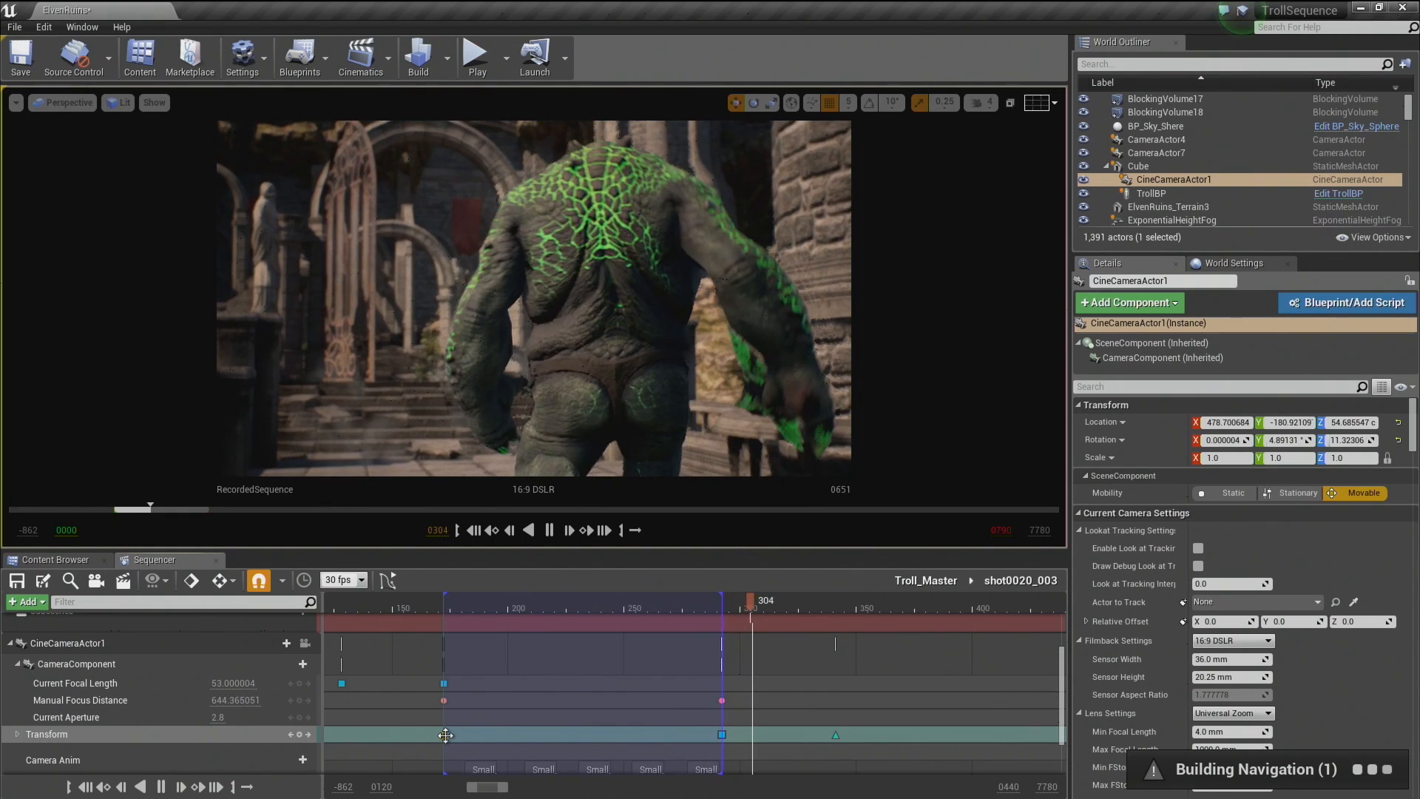
key(space)
middle_click(446, 736)
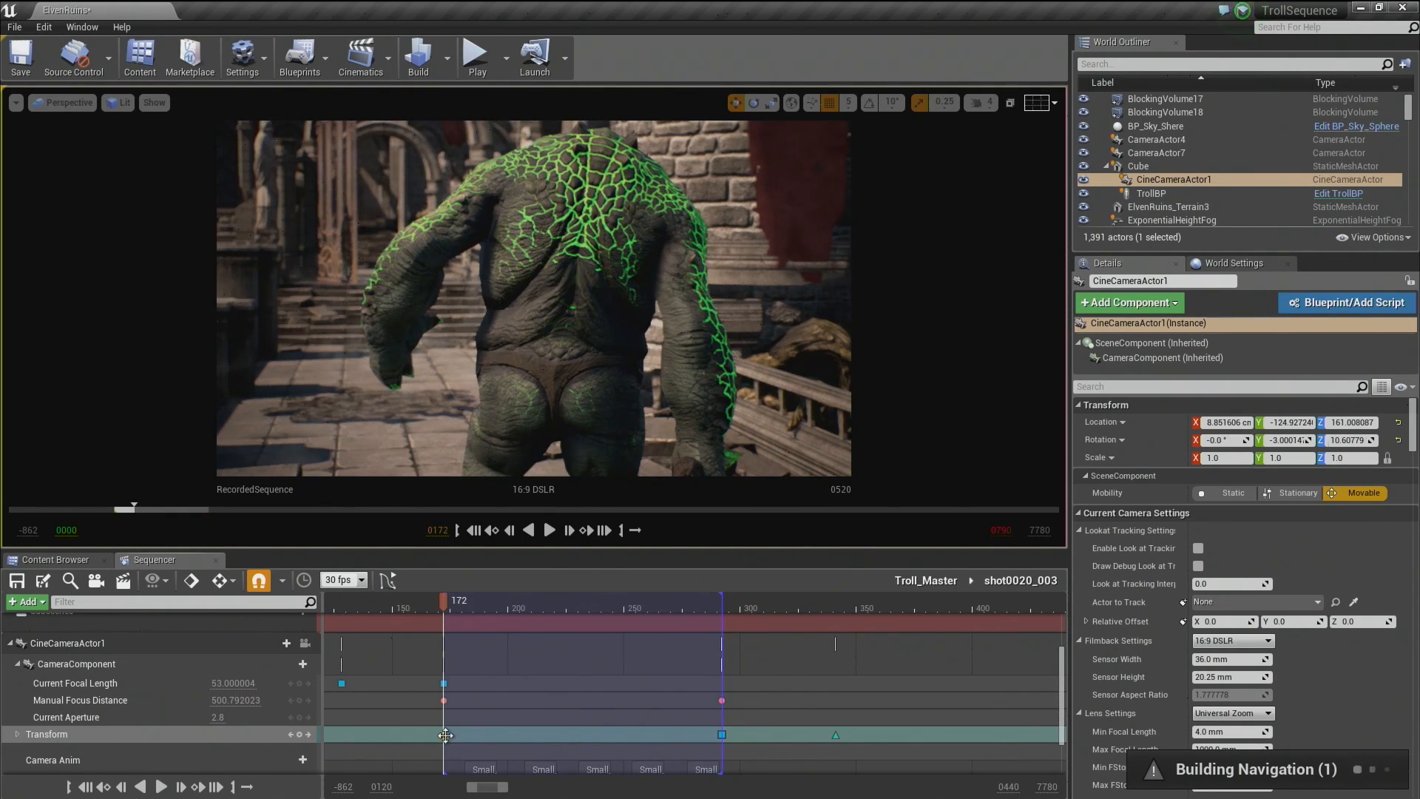
key(space)
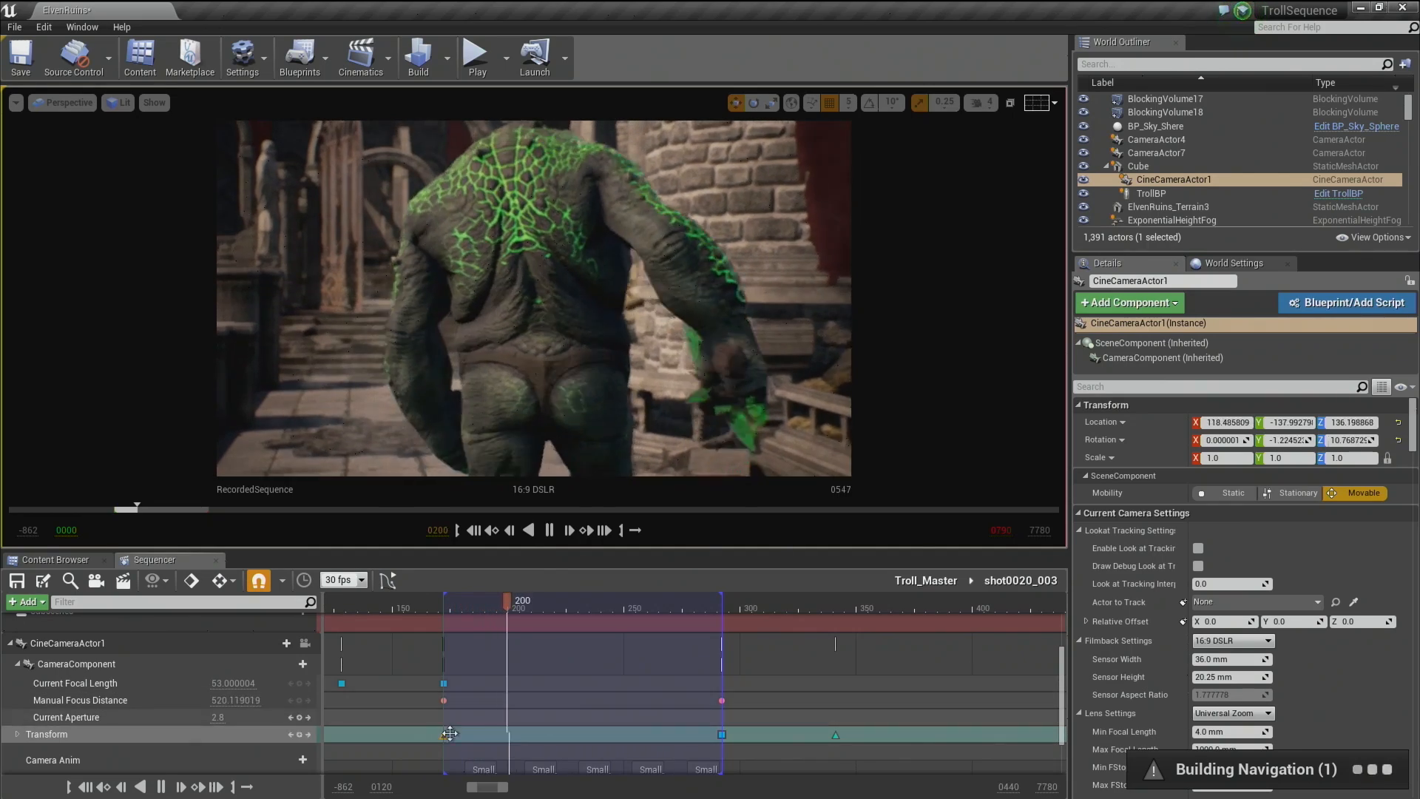
key(space)
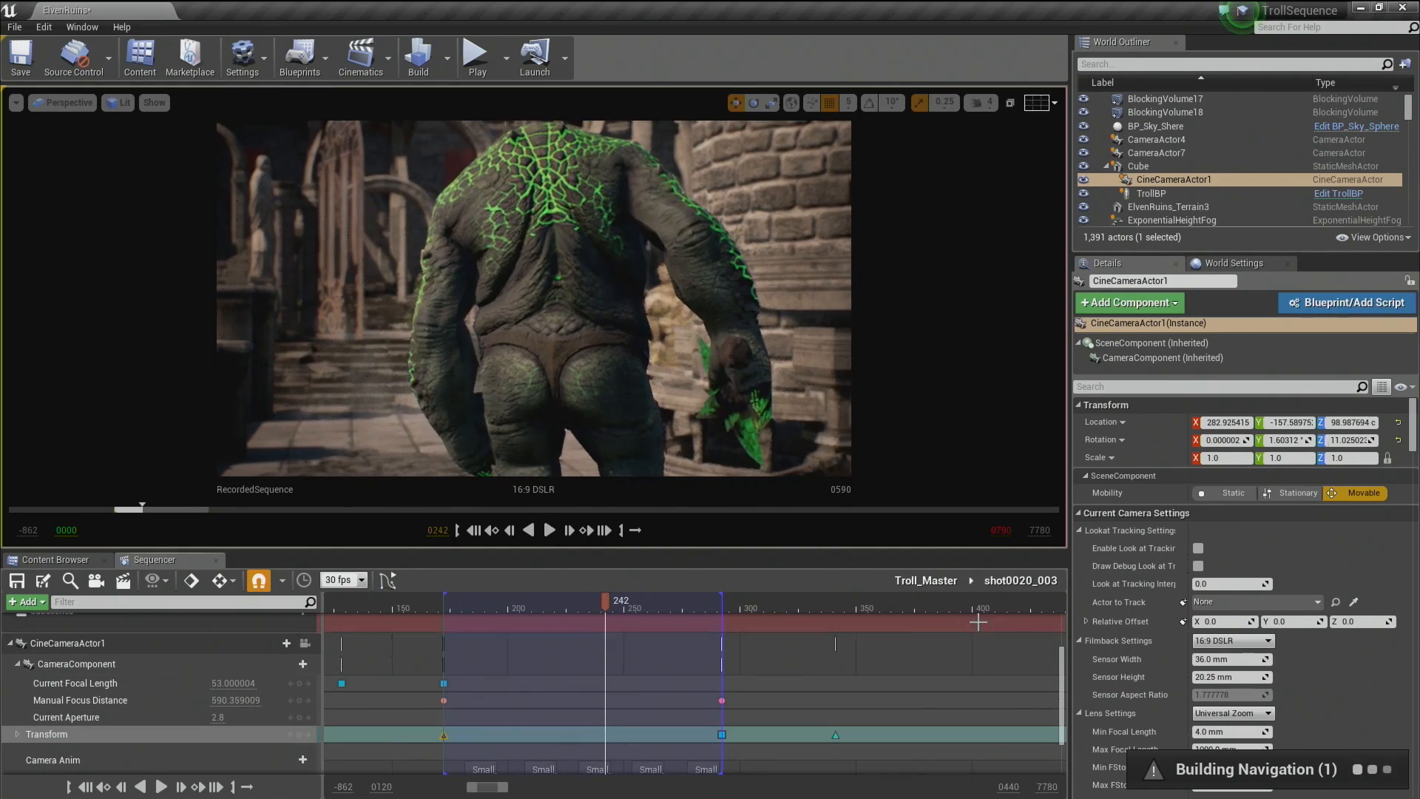
Open shot0030_003 from Troll_Master and play it while selecting CineCameraActor1's Transform keys to examine its camera motion.
click(910, 582)
mouse_move(589, 607)
mouse_down()
mouse_move(527, 607)
mouse_move(578, 608)
mouse_up()
double_click(579, 651)
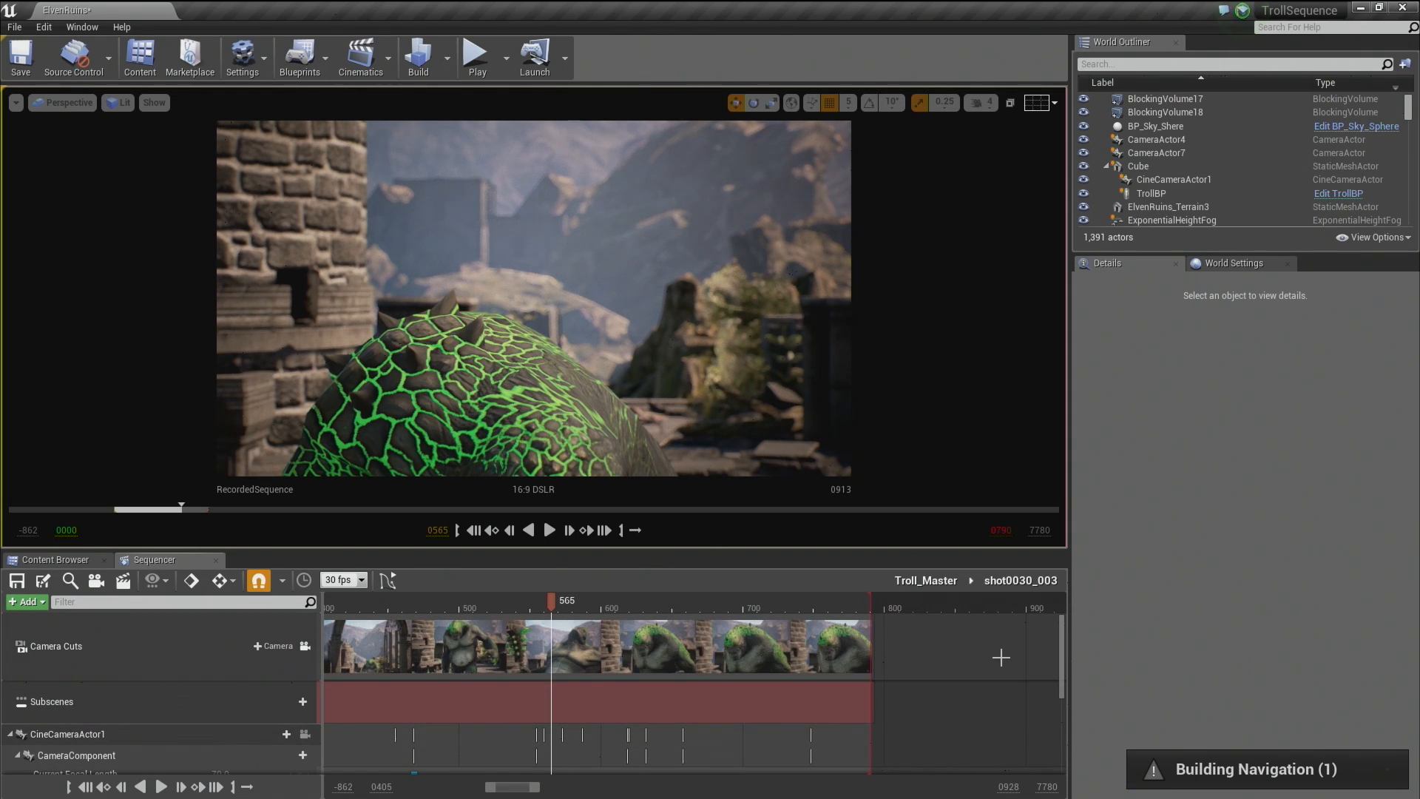
scroll(739, 688, down, 4)
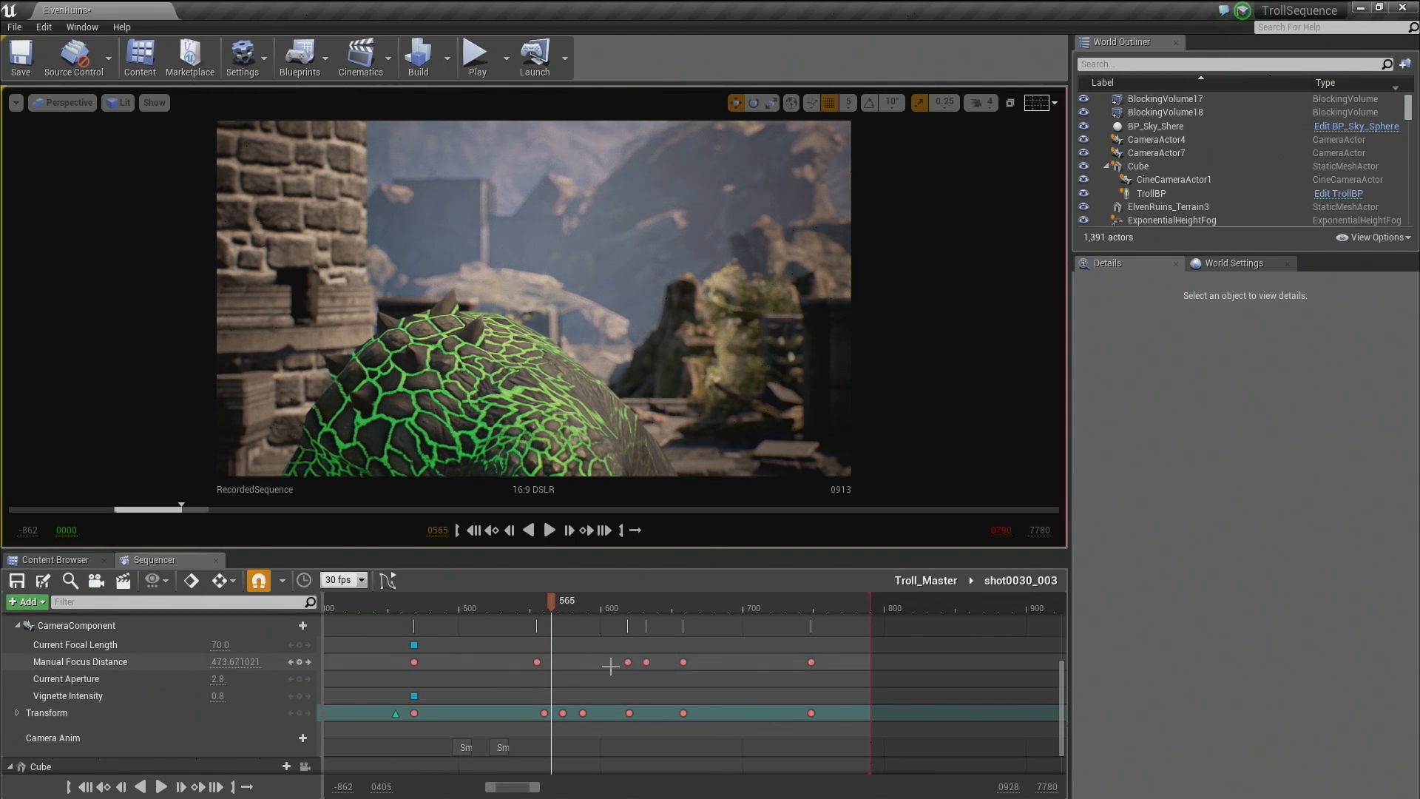
click(544, 712)
key(space)
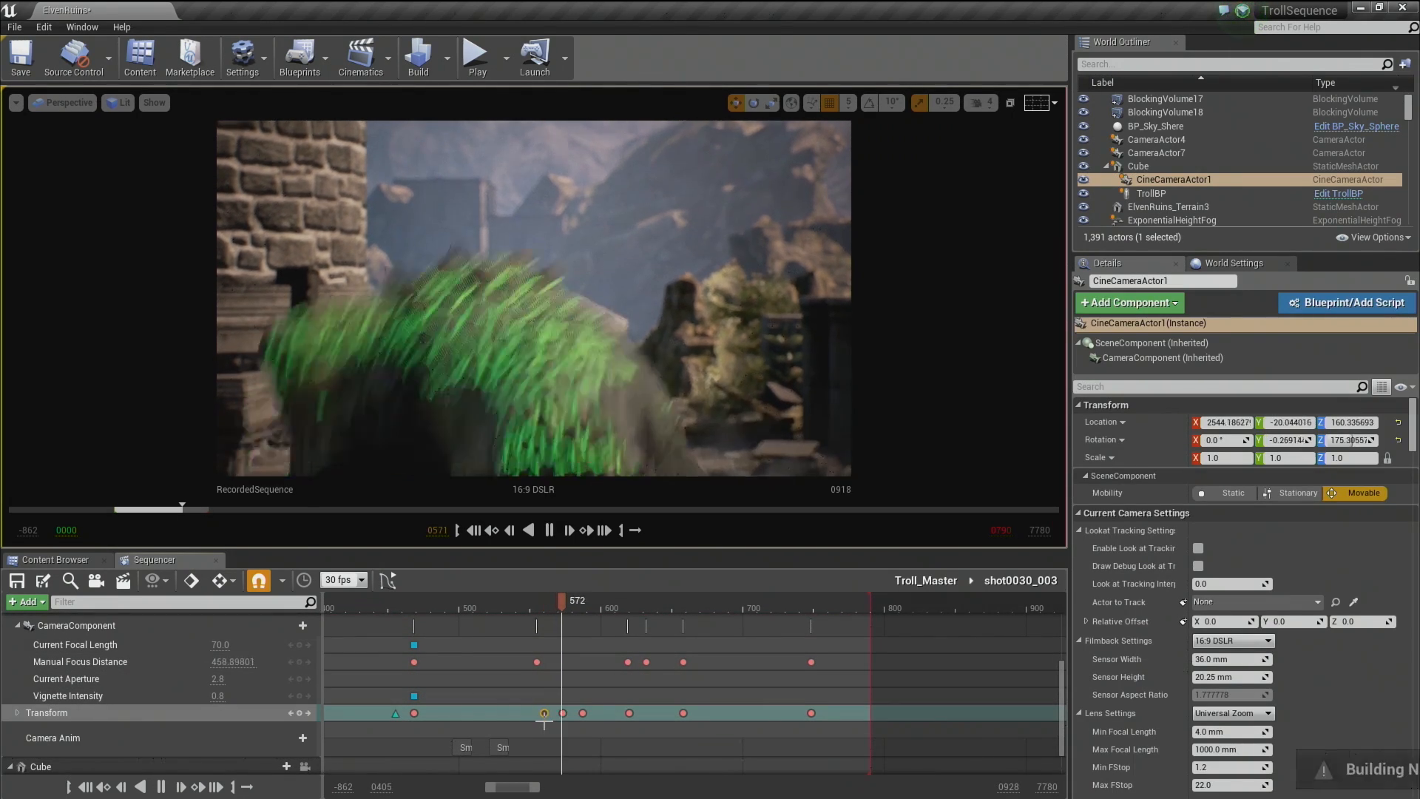
click(411, 712)
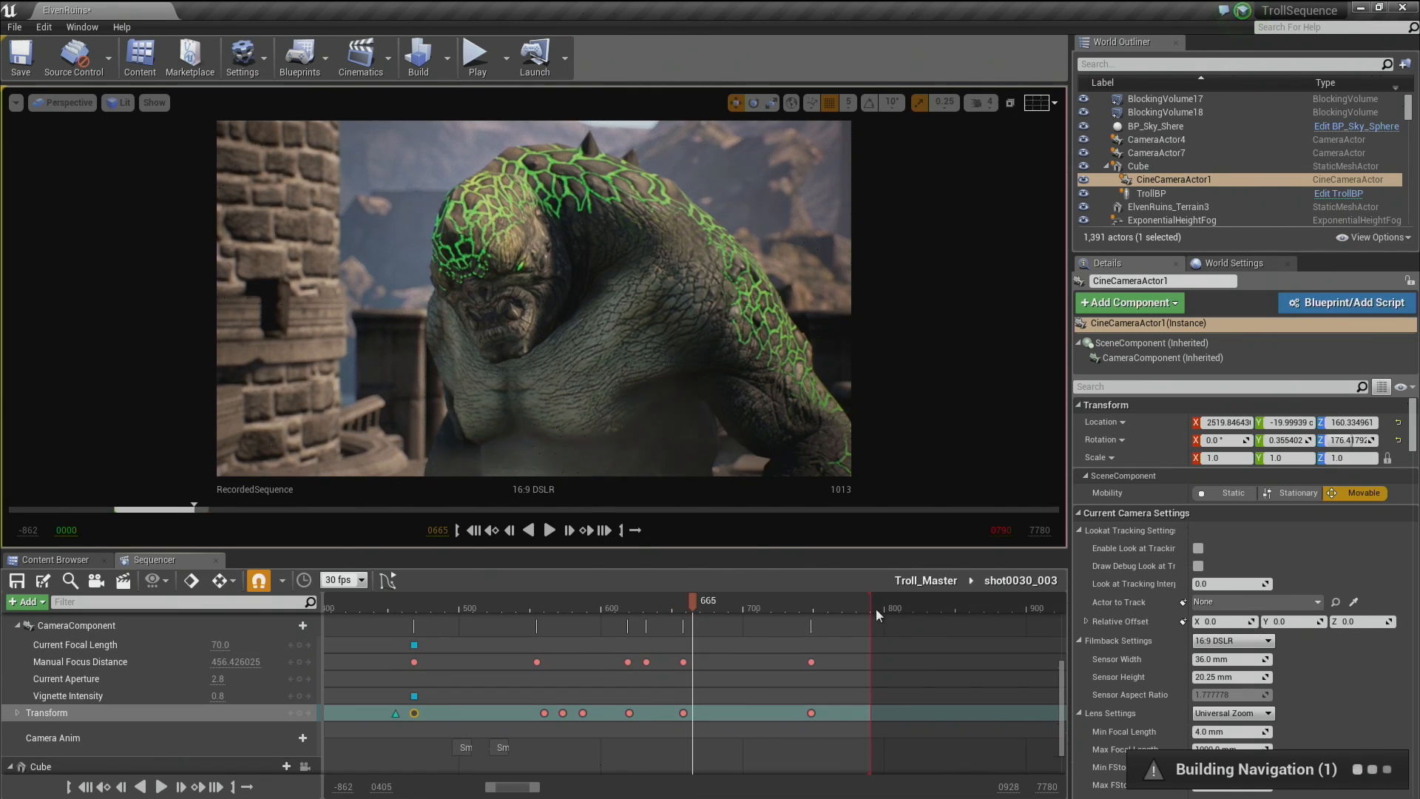
Return to Troll_Master and scrub back to shot0010_001 to replay the cinematic into shot0020_003.
click(917, 581)
mouse_move(479, 597)
mouse_down()
mouse_move(414, 605)
mouse_move(504, 597)
mouse_move(462, 600)
mouse_up()
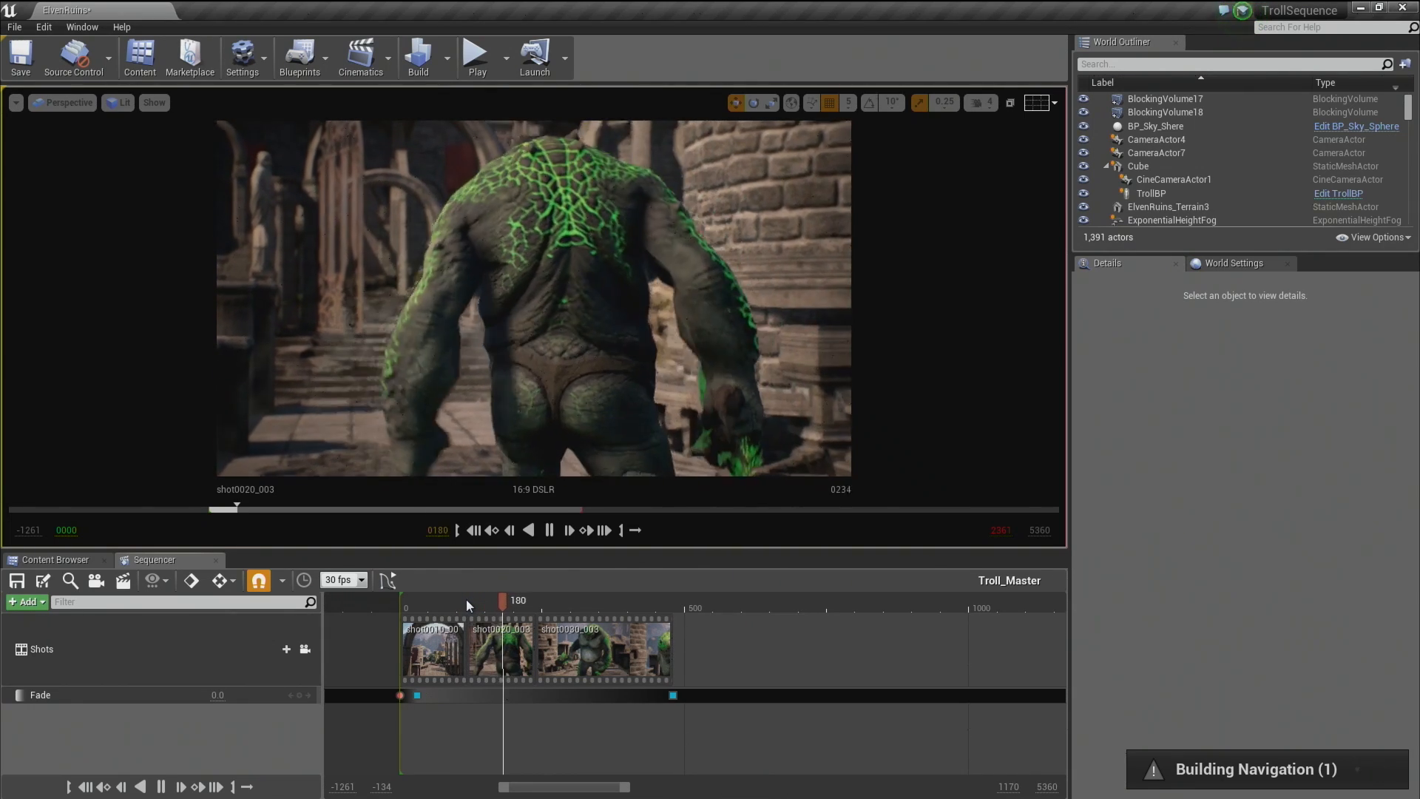
Open shot0020_003 from Troll_Master and inspect the play rate and play scale properties of CineCameraActor1's first Camera Anim section.
key(space)
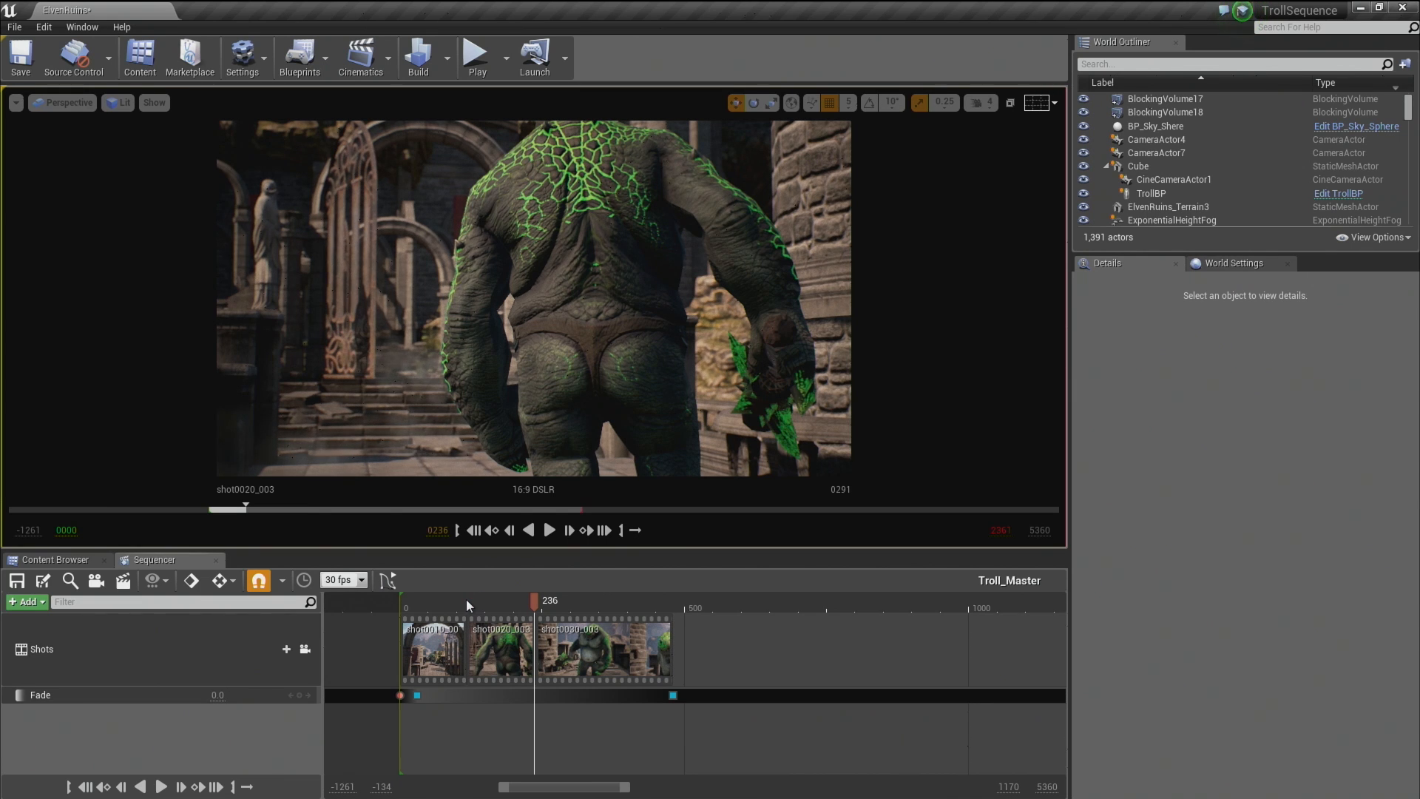
double_click(501, 645)
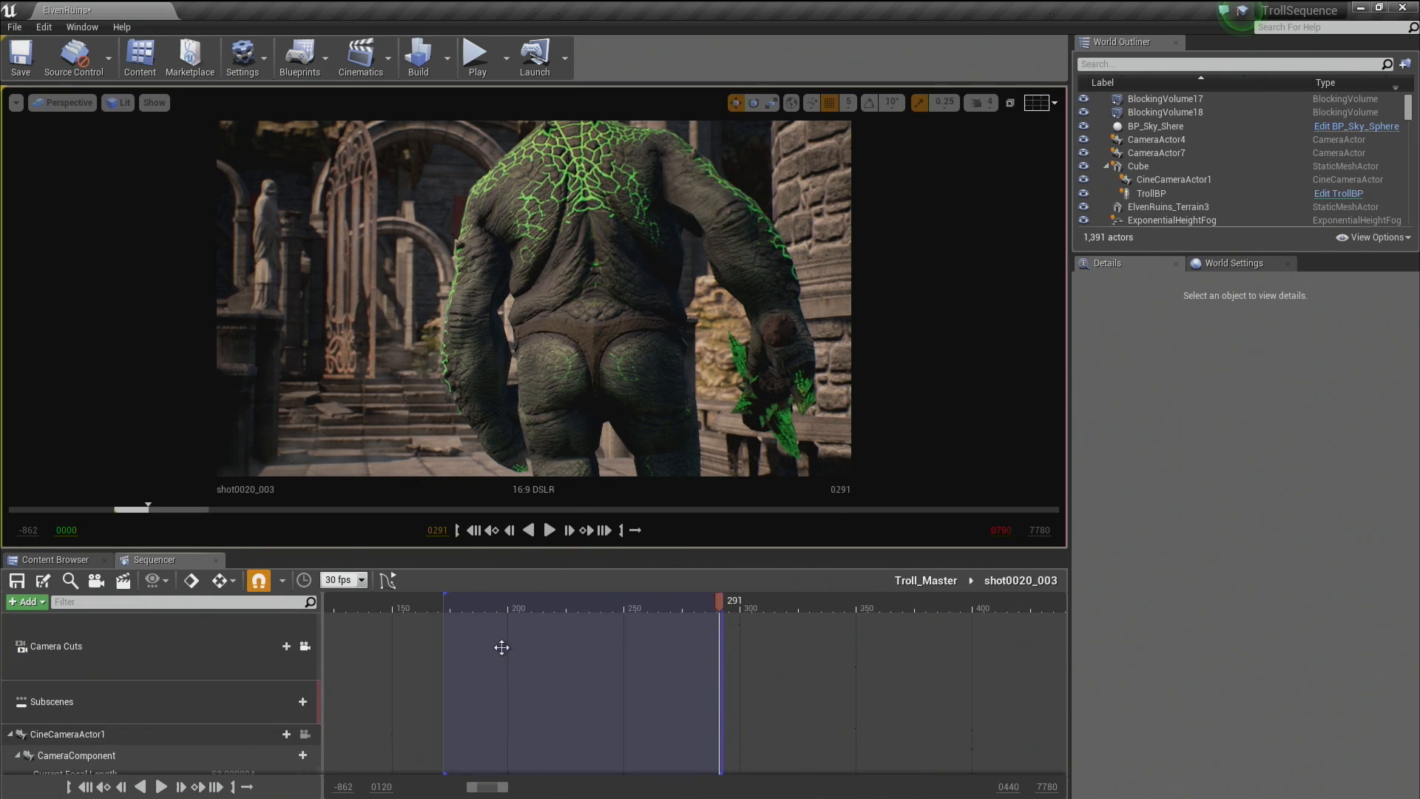
drag(1062, 659, 1057, 737)
click(479, 745)
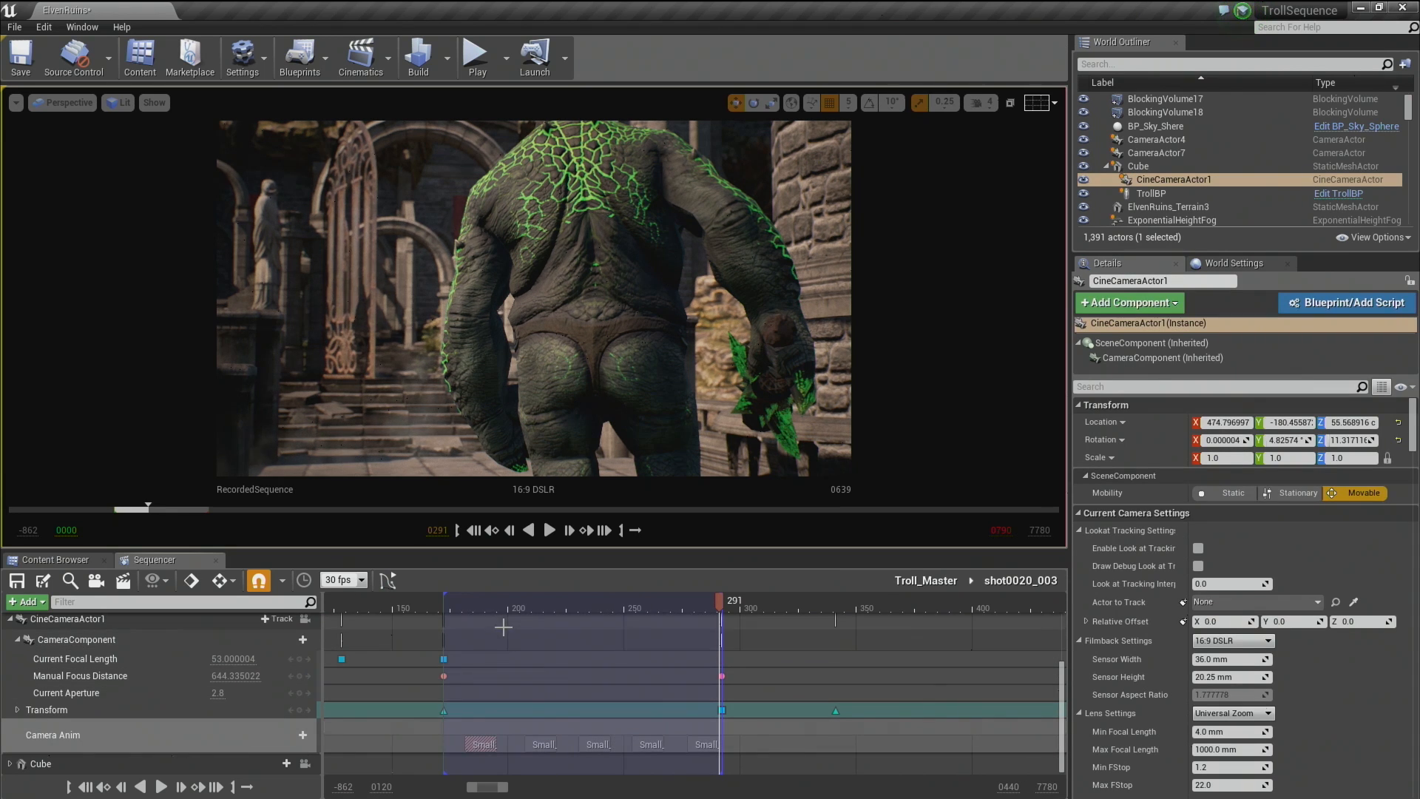
drag(501, 604, 478, 604)
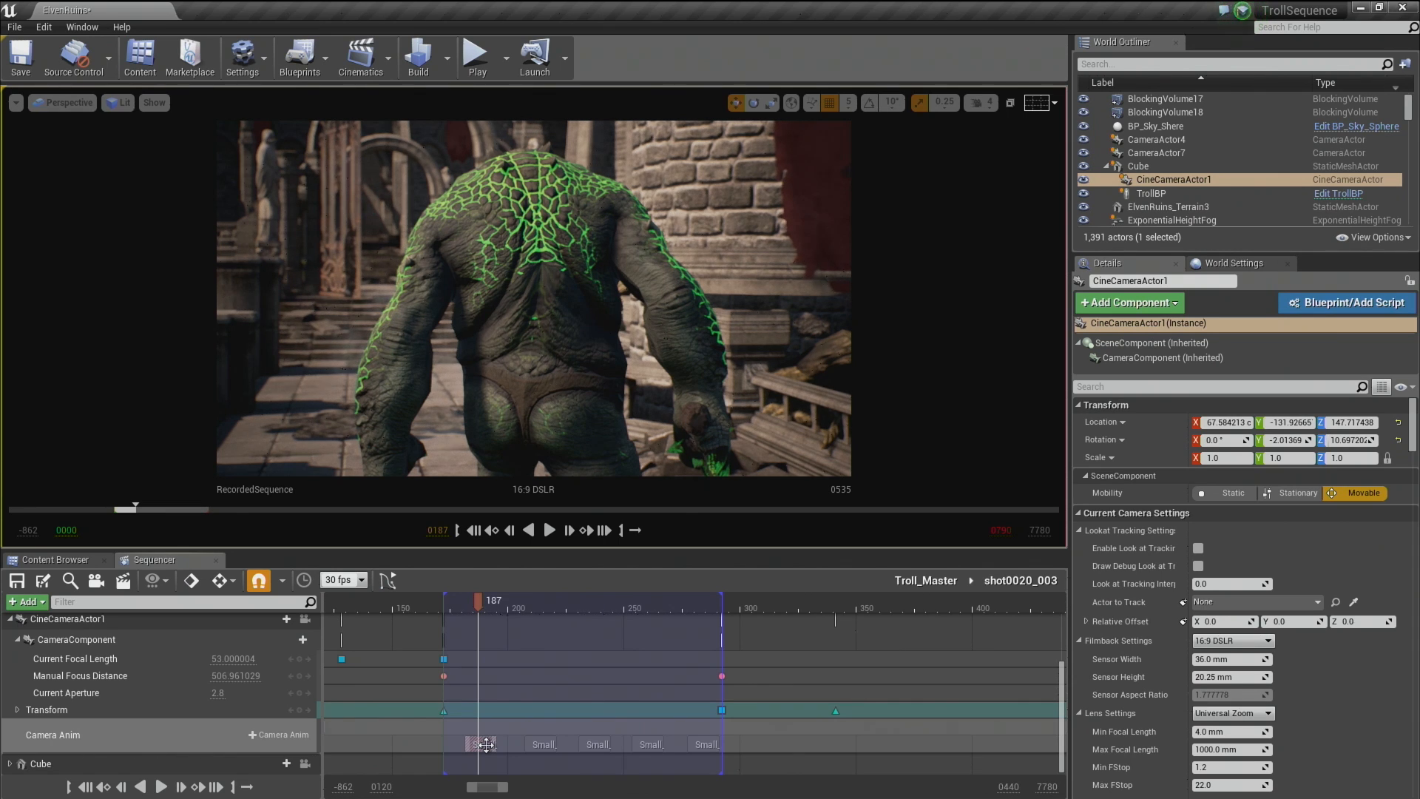
right_click(486, 745)
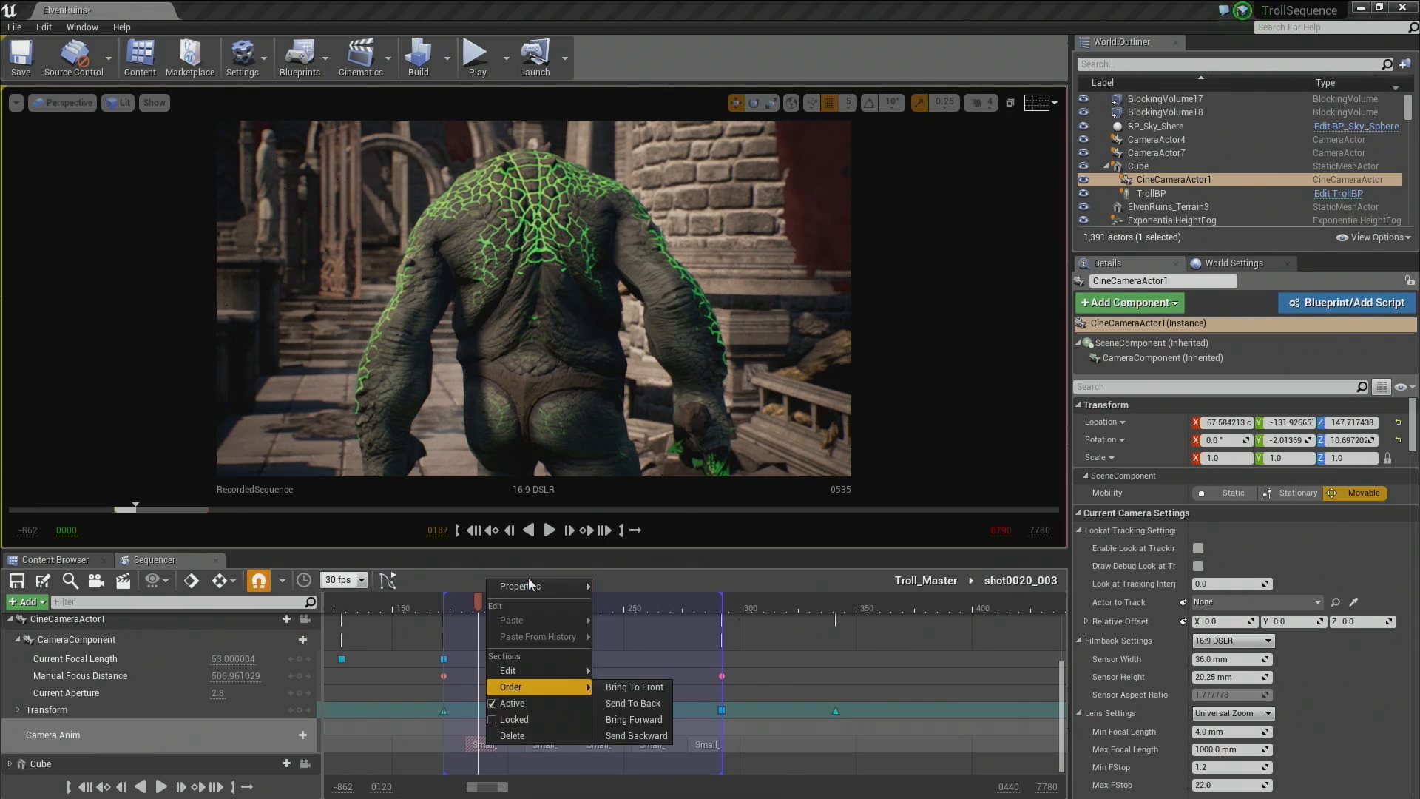
mouse_move(528, 585)
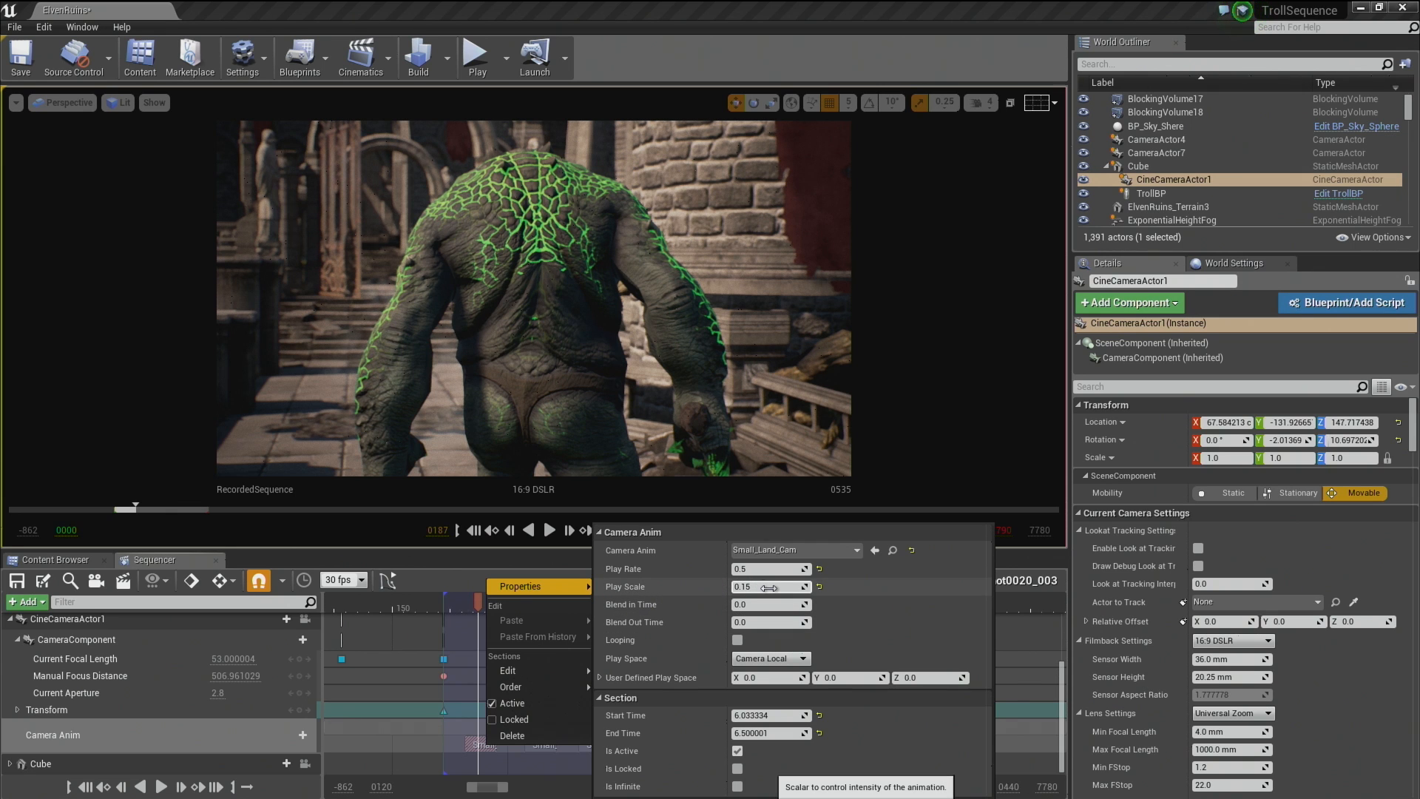
click(410, 735)
Play shot0020_003 from near its start and scrub back to frame 183 to examine the camera shake from the Camera Anim sections.
mouse_move(479, 600)
mouse_down()
mouse_move(649, 584)
mouse_move(454, 596)
mouse_up()
key(space)
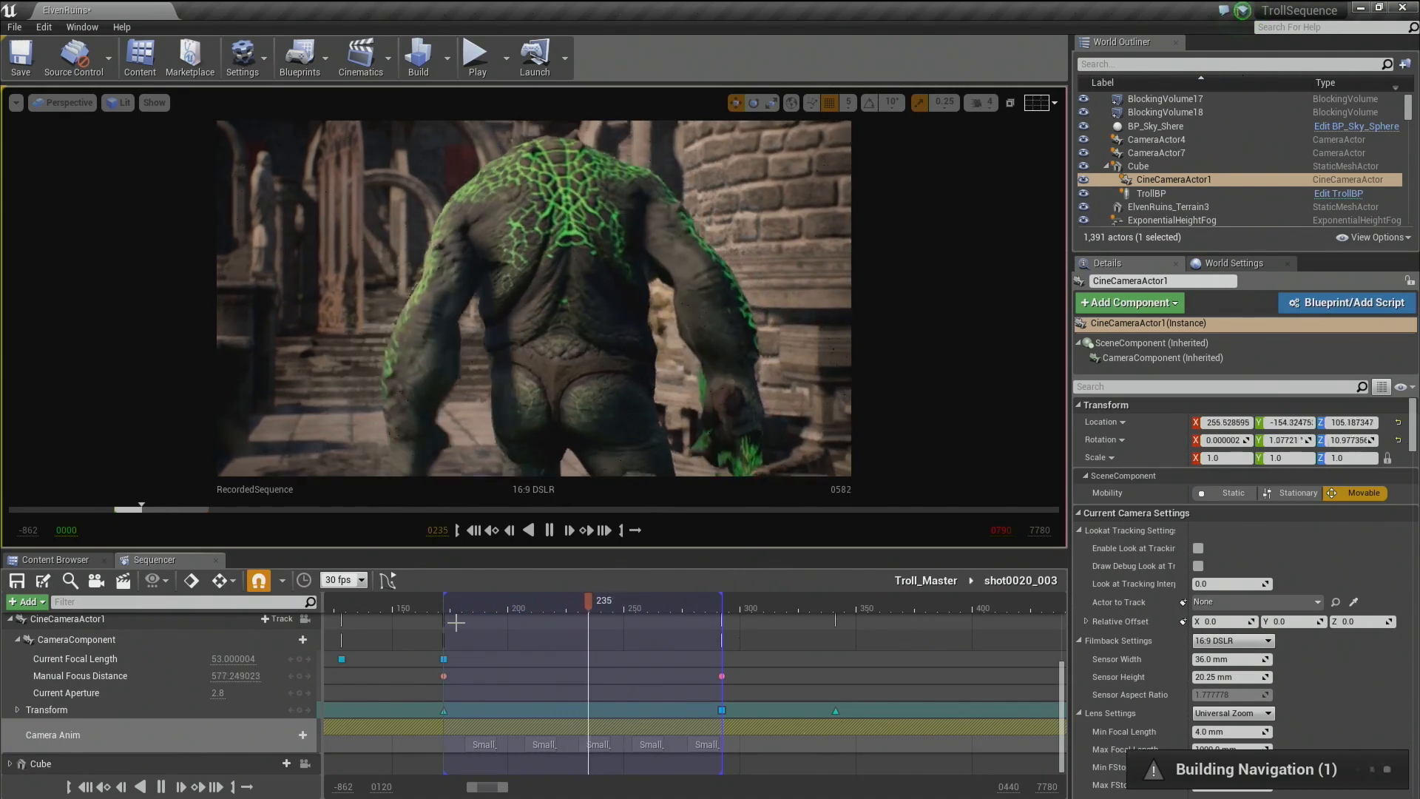
key(space)
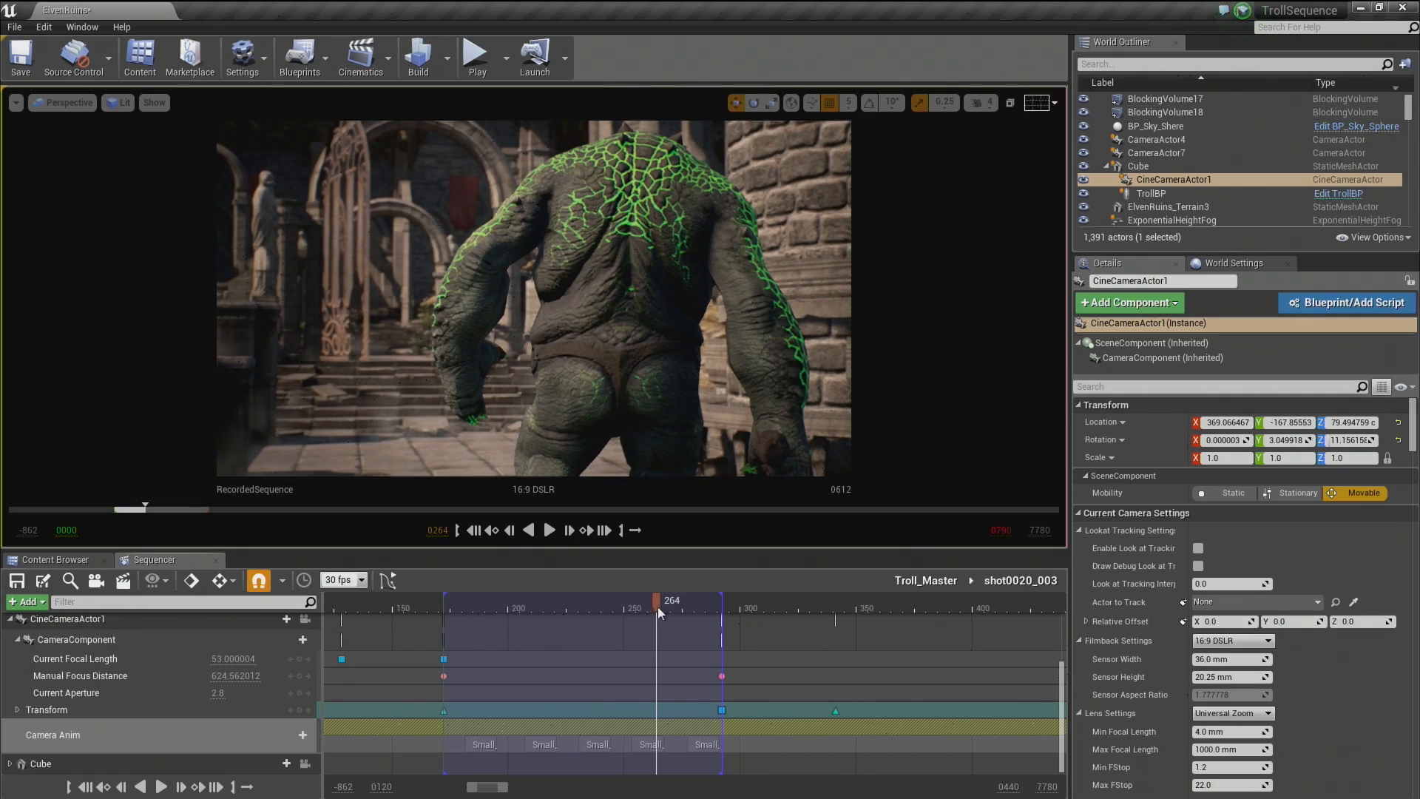
drag(659, 602, 468, 623)
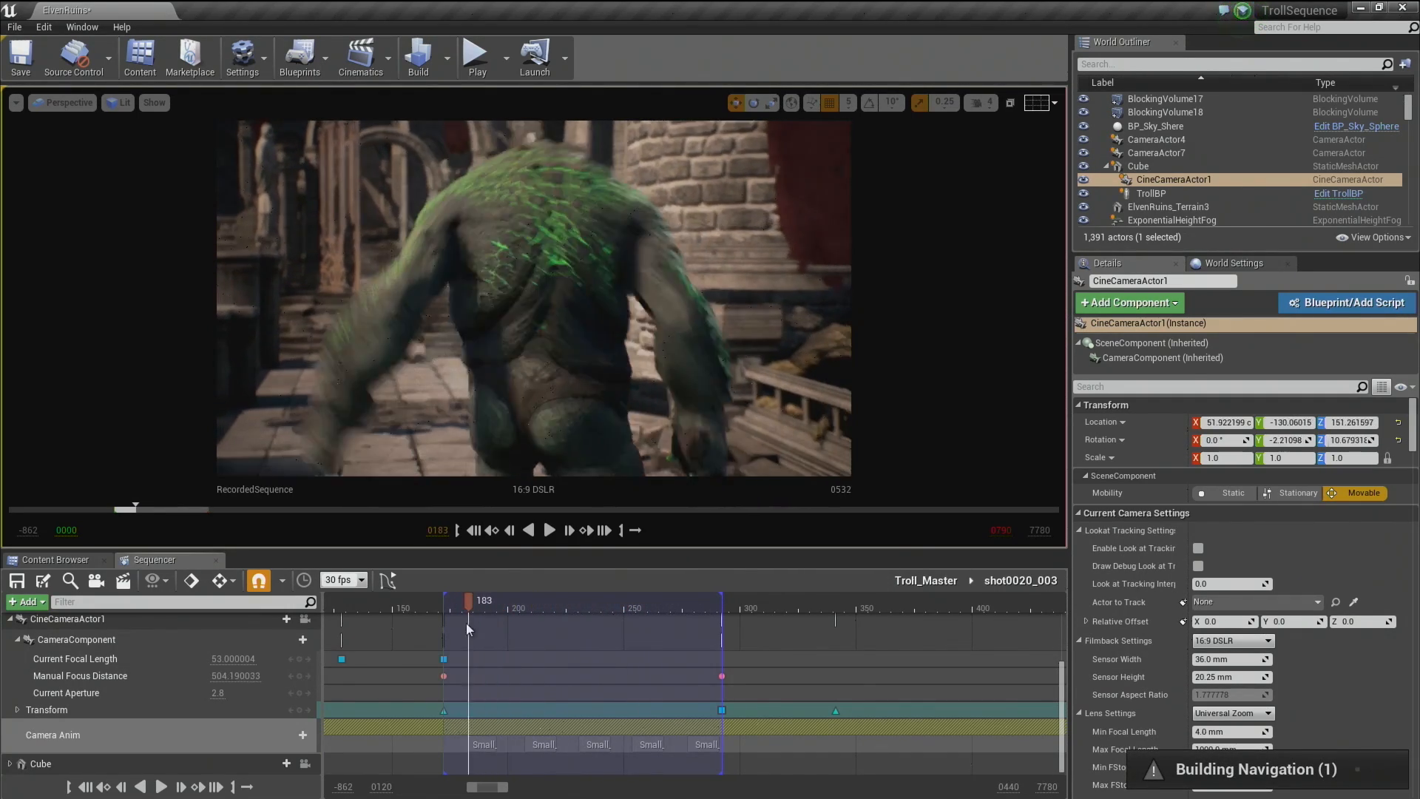
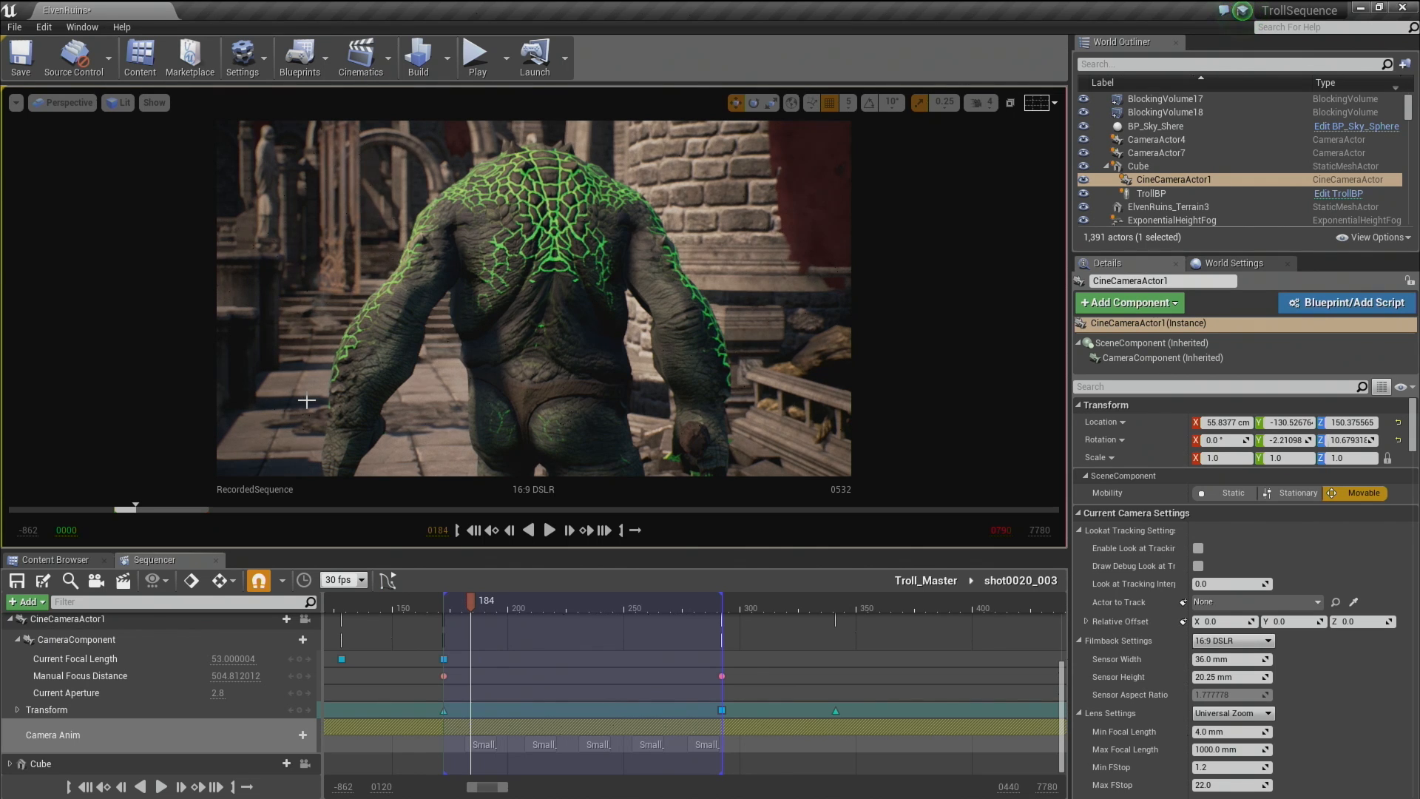
Return to Troll_Master and switch shot0020_003 to Take 1.
click(925, 581)
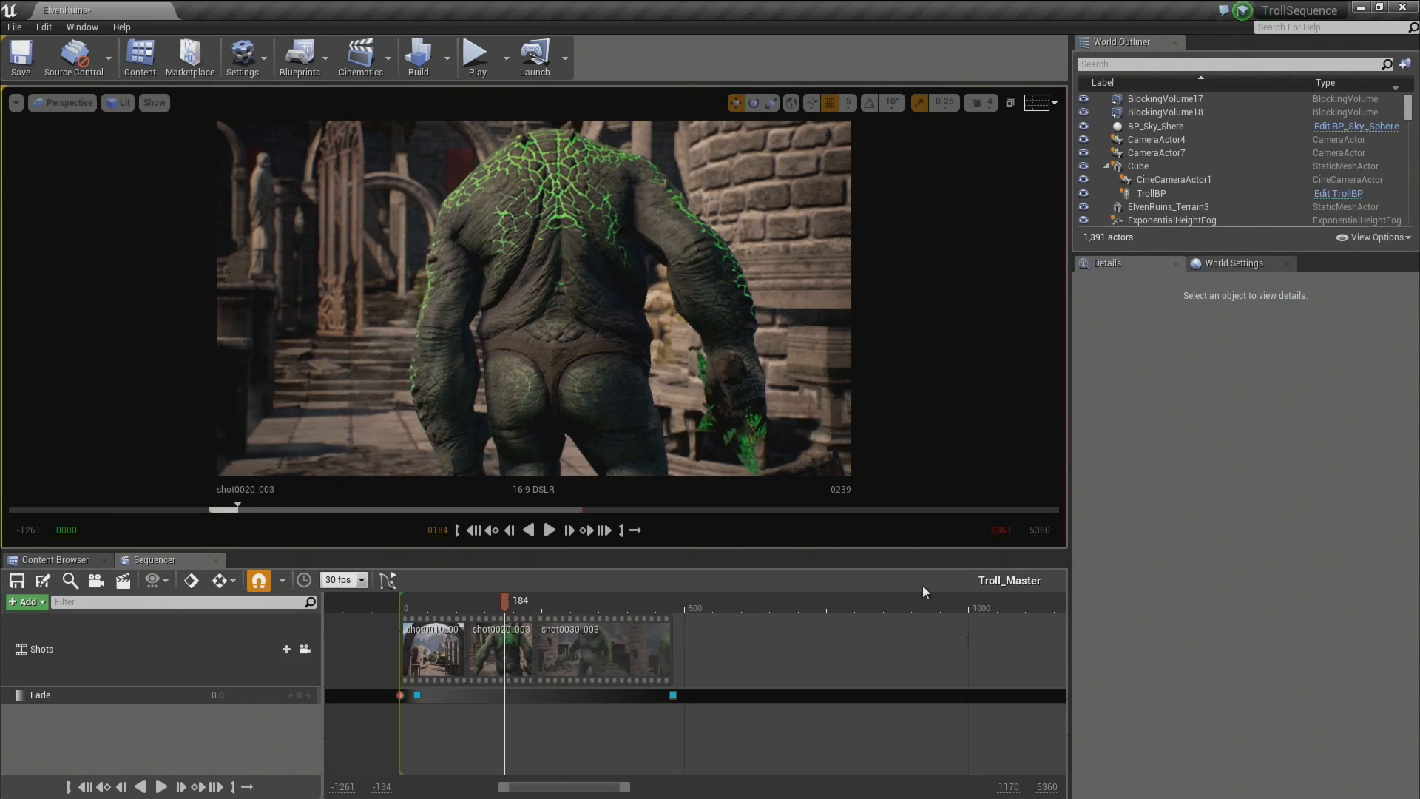
right_click(492, 644)
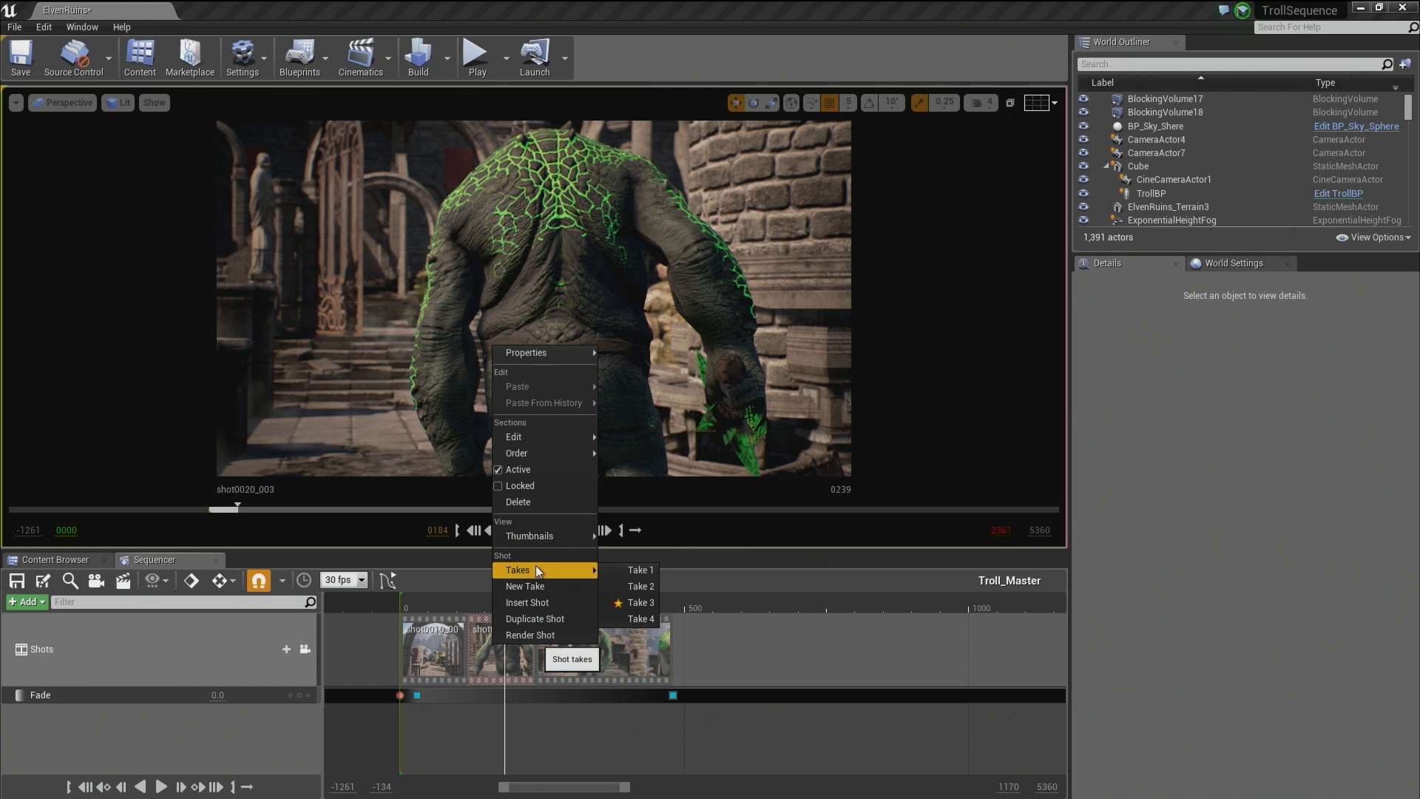
click(636, 571)
Replay Troll_Master from shot0010_001 through shot0020_001 to compare how the alternate take plays across the cuts.
drag(507, 601, 439, 607)
key(space)
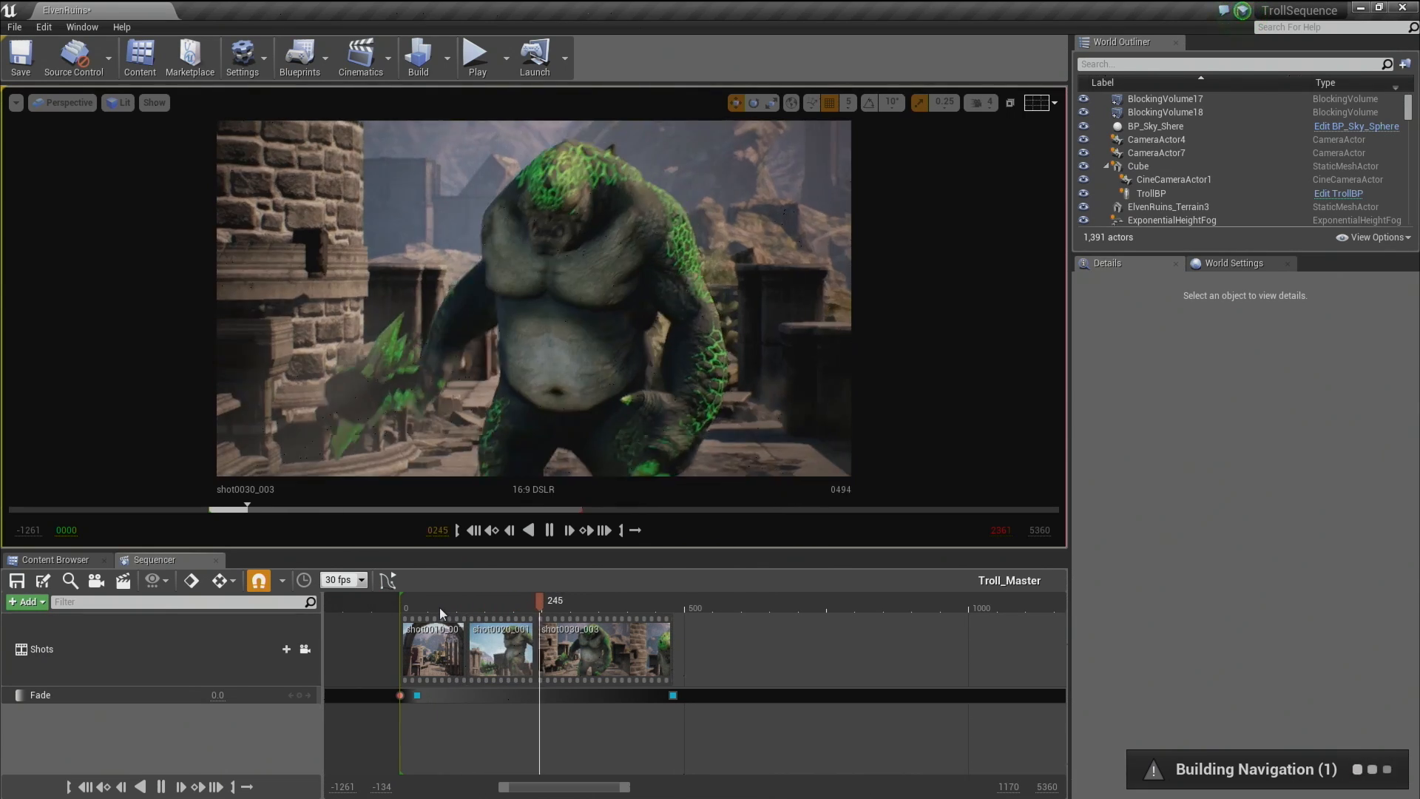
click(561, 599)
drag(562, 599, 450, 596)
key(space)
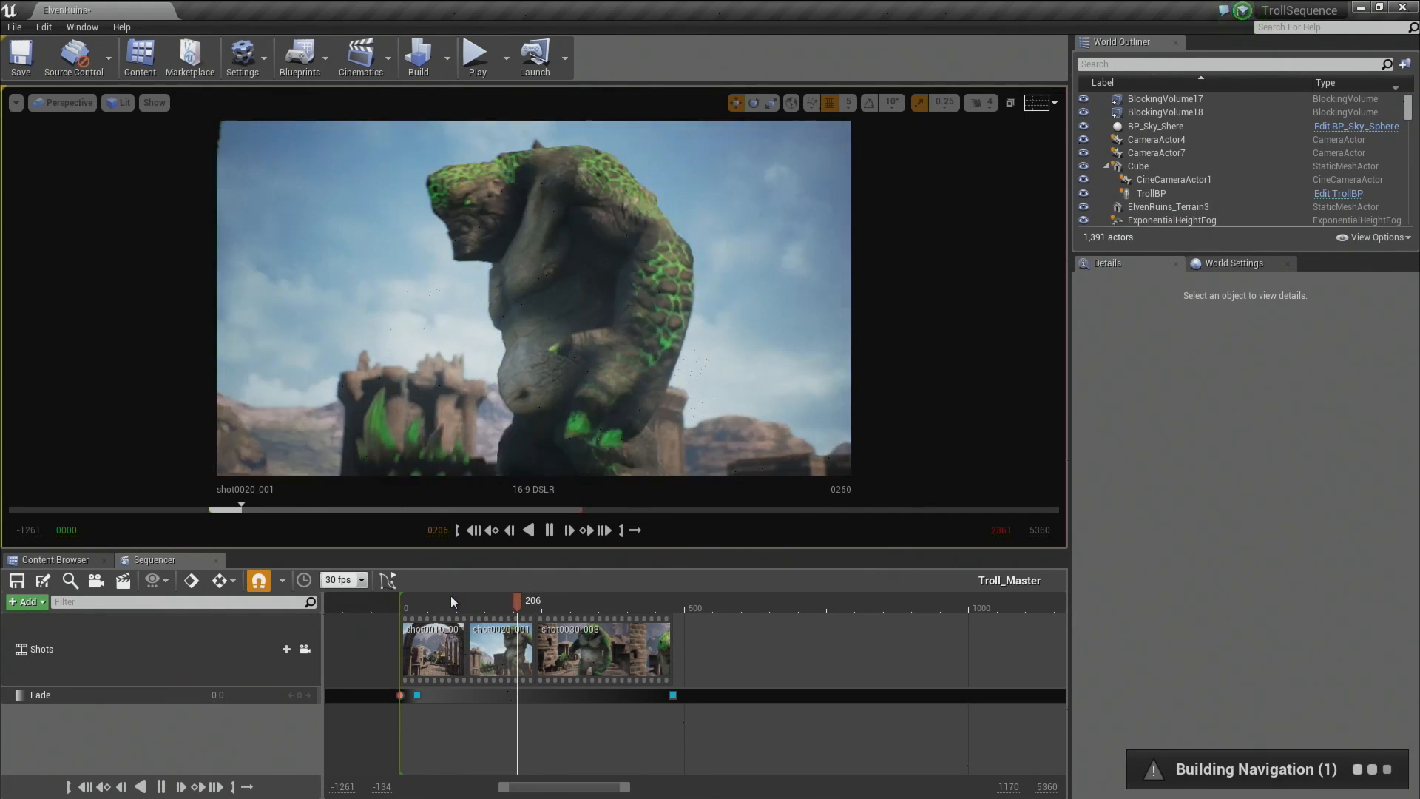
key(space)
Open shot0020_001, scrub through its camera view, and return to Troll_Master.
drag(510, 597, 502, 660)
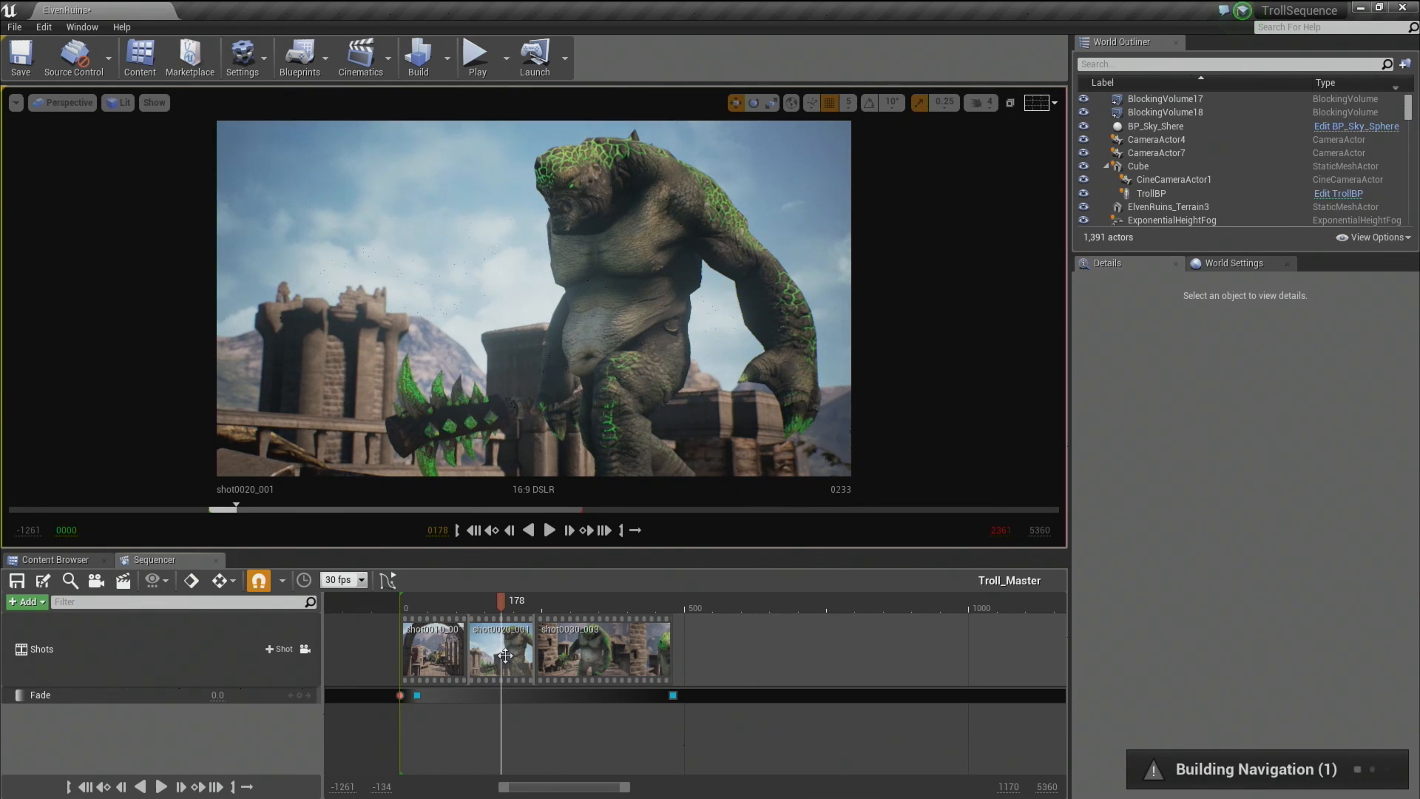
double_click(505, 656)
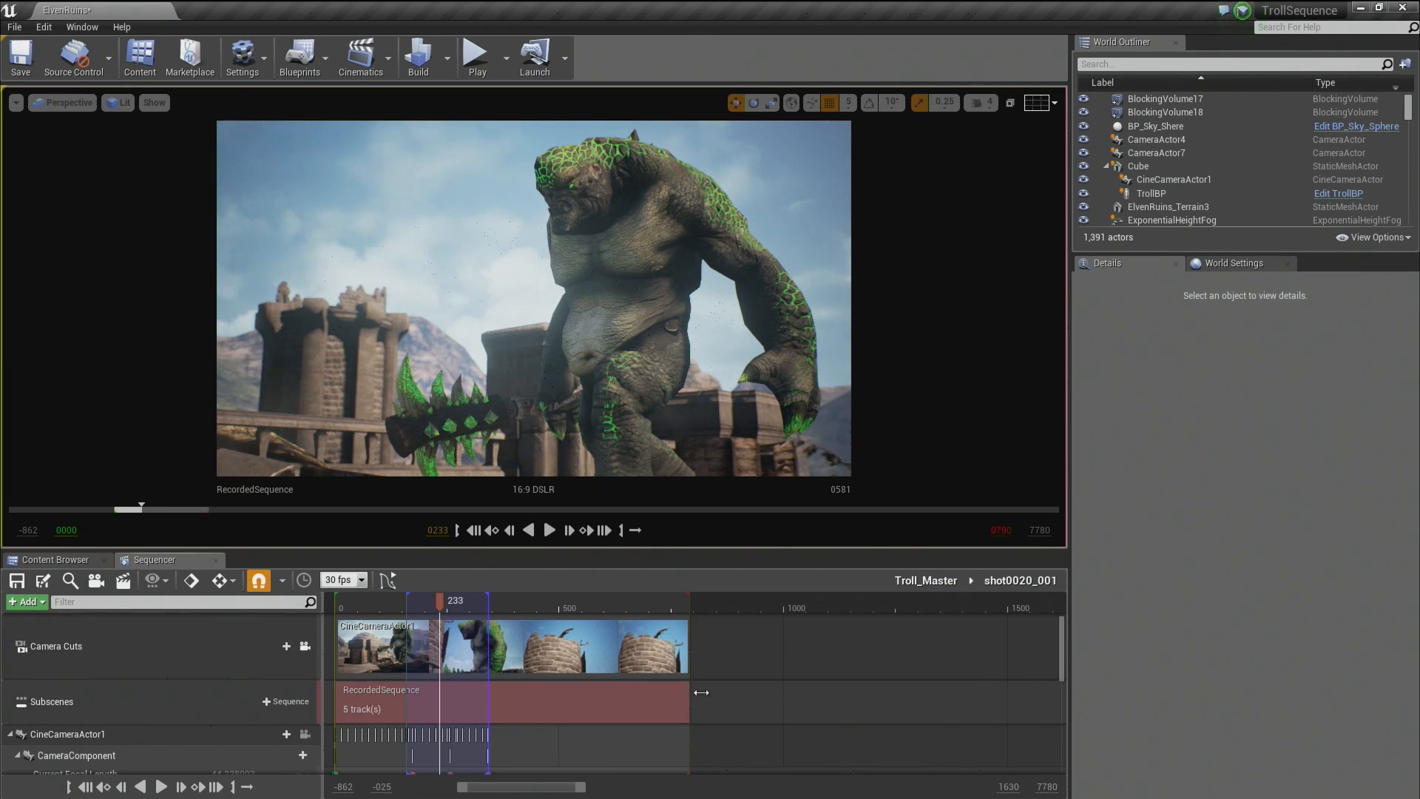
mouse_move(440, 605)
mouse_down()
mouse_move(395, 605)
mouse_move(437, 604)
mouse_up()
click(927, 580)
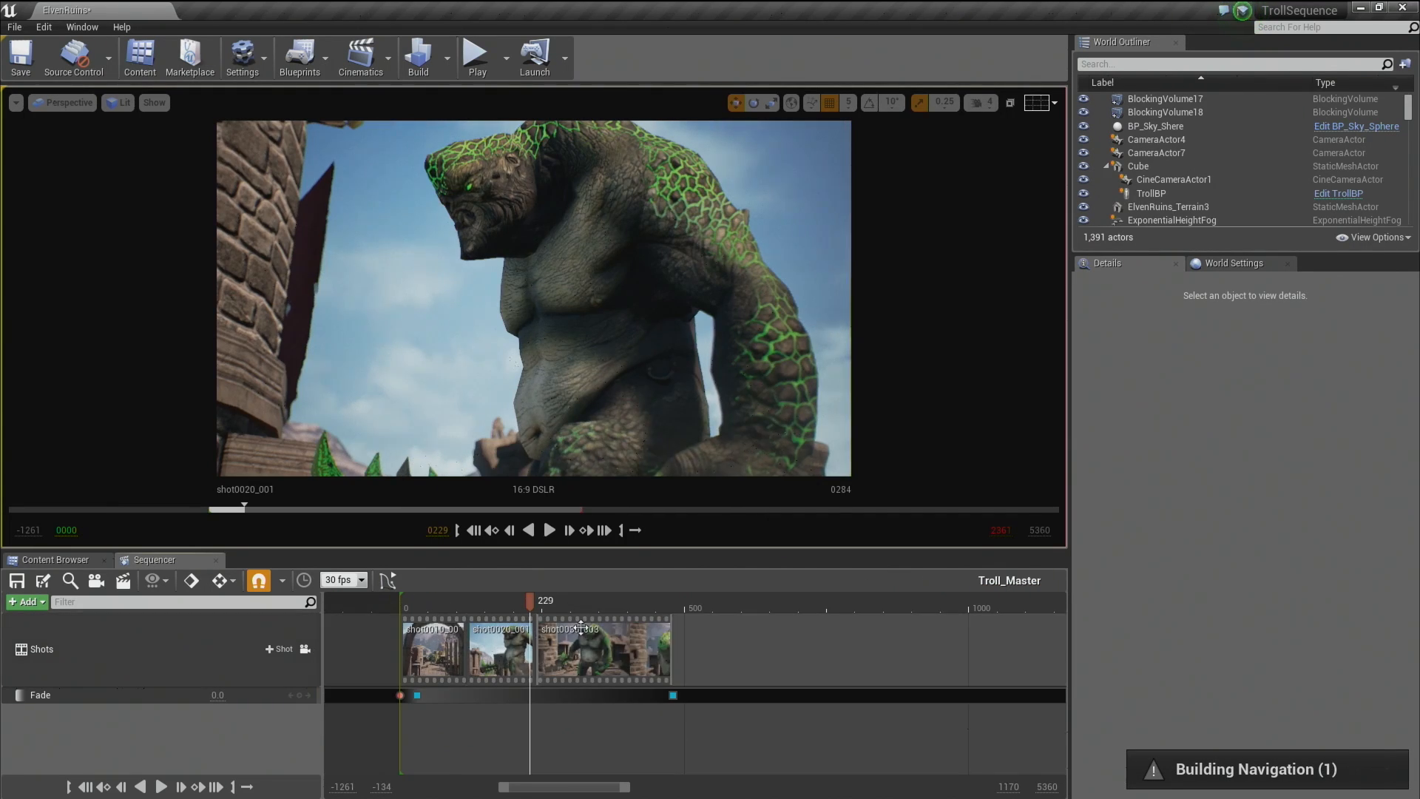
Move to frame 55 in shot0010_001 and enable the 2.35 Letterbox Mask on the cinematic viewport.
mouse_move(431, 608)
mouse_down()
mouse_move(416, 607)
mouse_move(430, 605)
mouse_up()
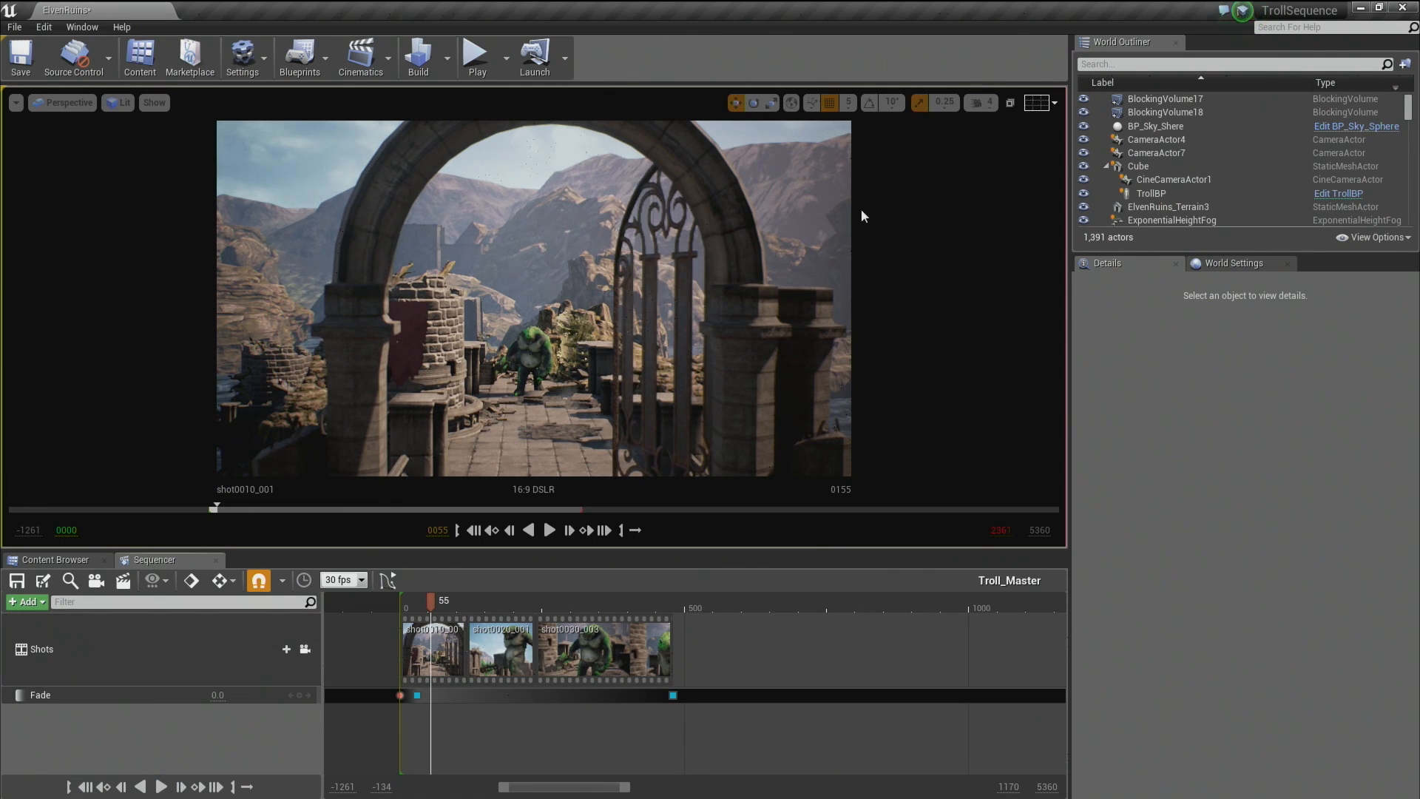
click(1049, 103)
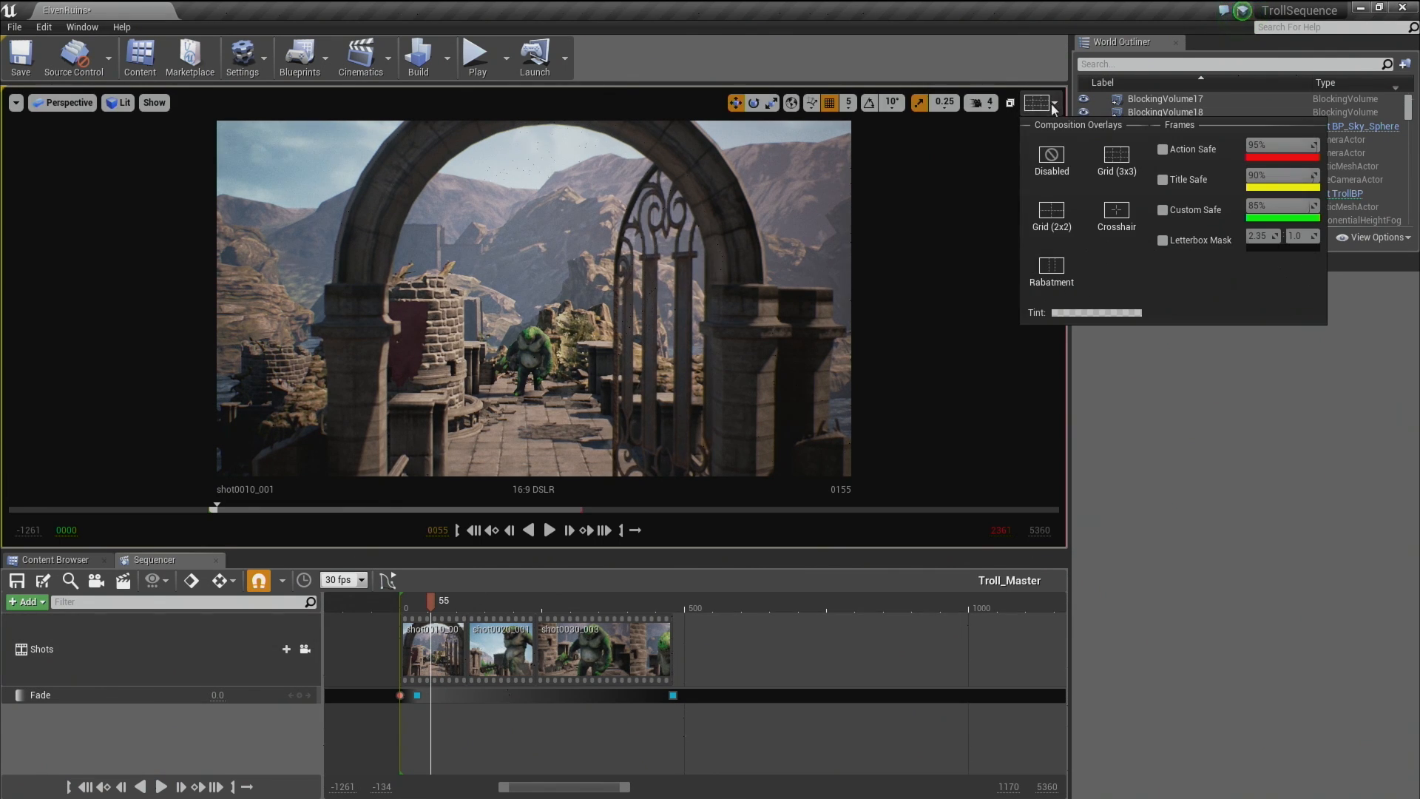
click(1165, 241)
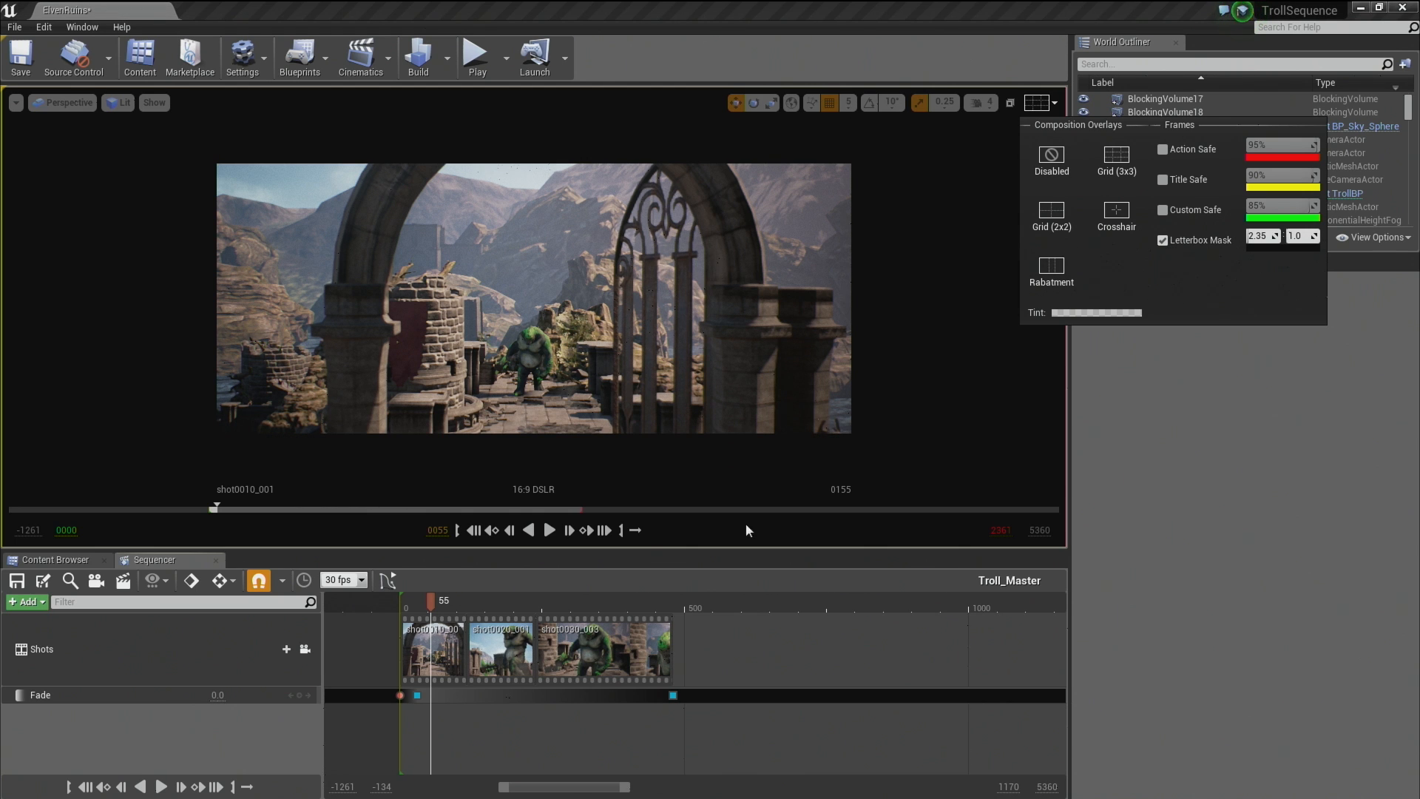
Play Troll_Master from the first Fade key into shot0020_001 to review the letterboxed framing.
click(401, 695)
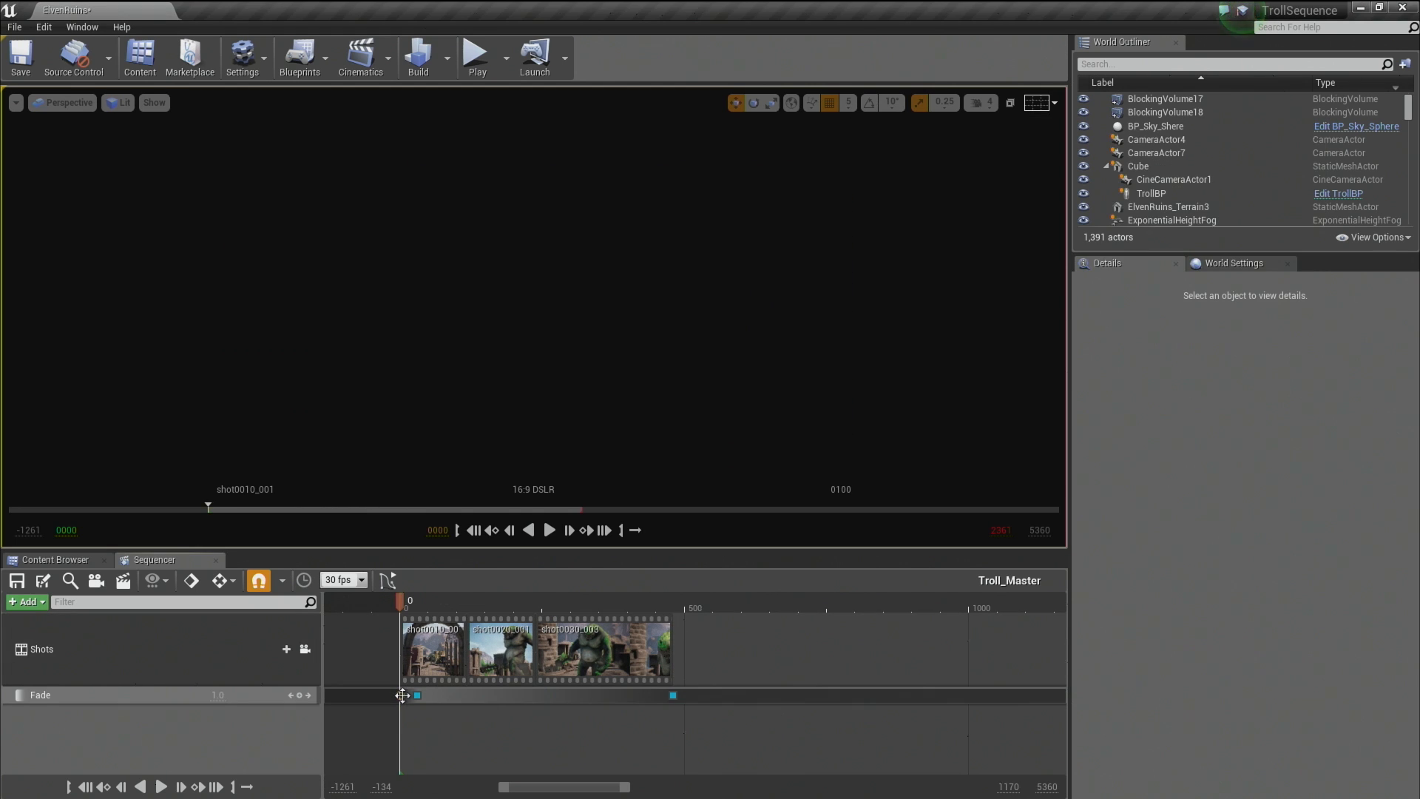
key(space)
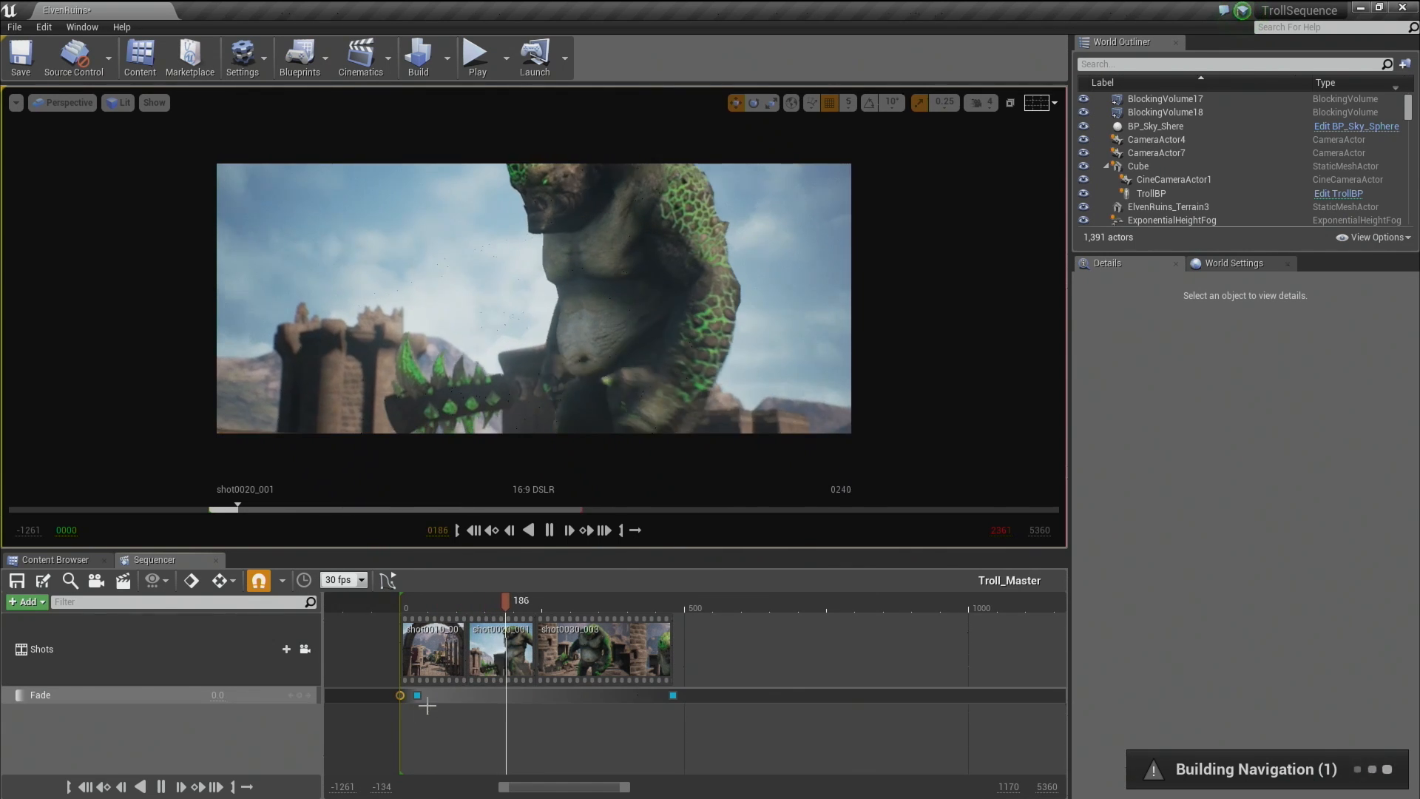
key(space)
Switch shot0020_001 in Troll_Master to Take 3.
right_click(503, 651)
mouse_move(557, 588)
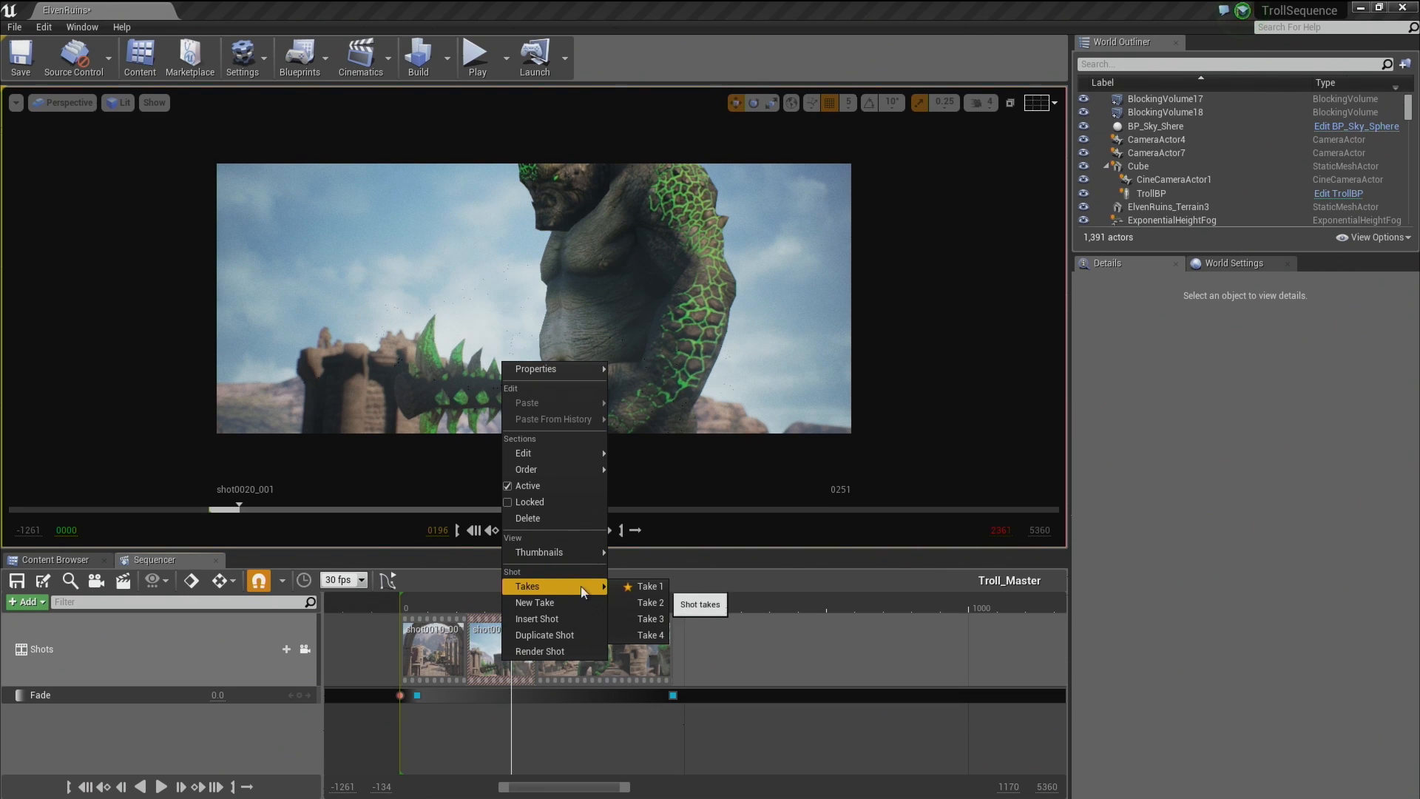
click(649, 619)
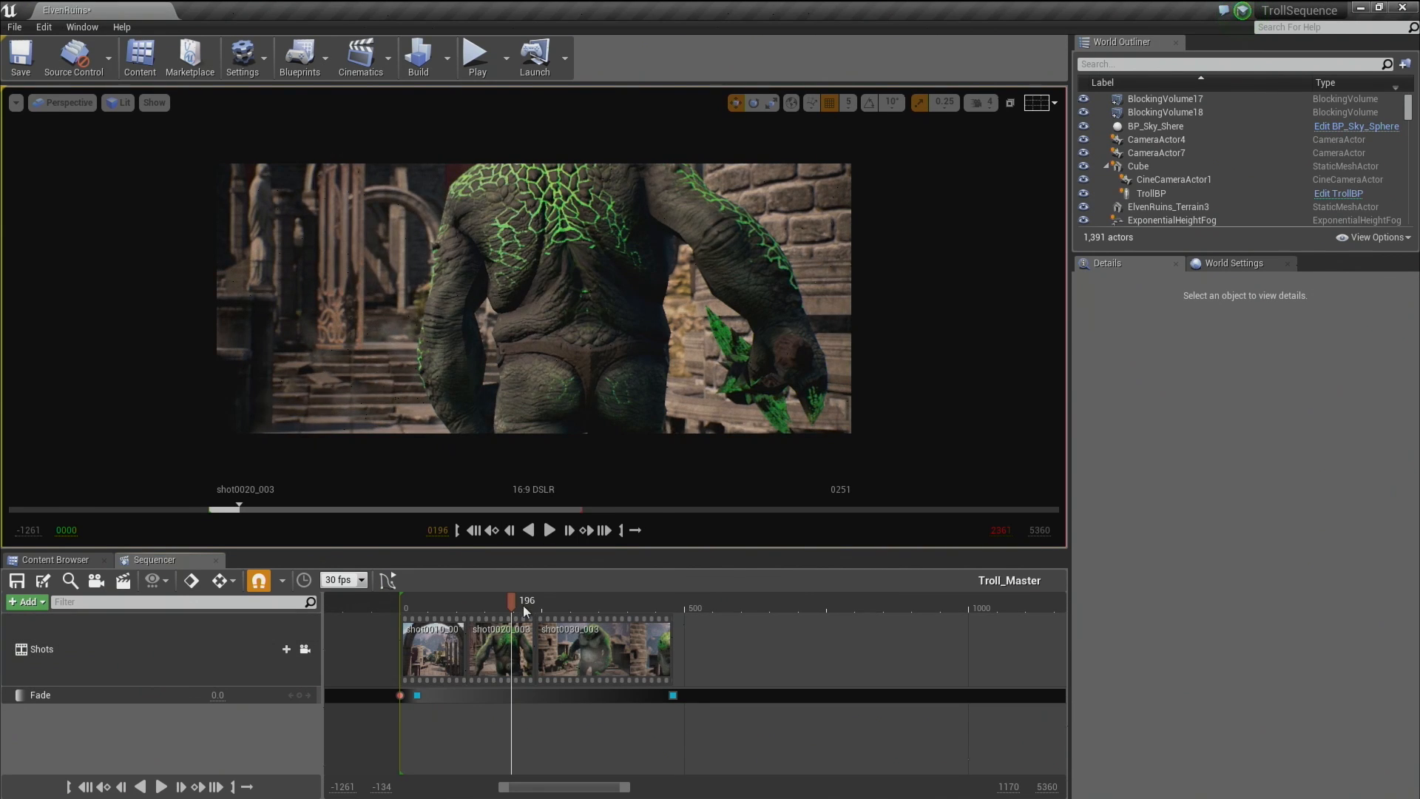
Replay the cut from shot0010_001 into shot0020_003 to check the troll's framing inside the letterbox.
click(445, 607)
key(space)
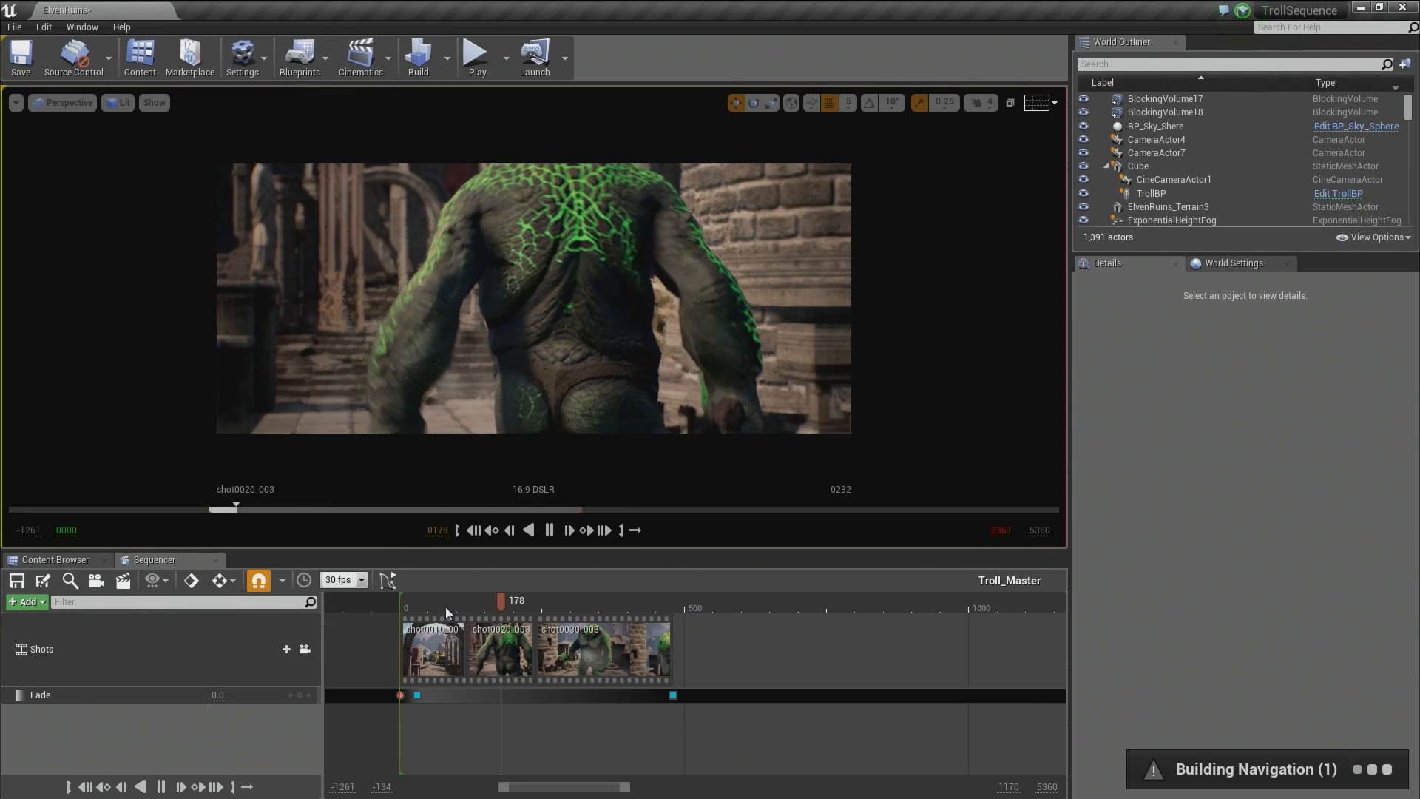
key(space)
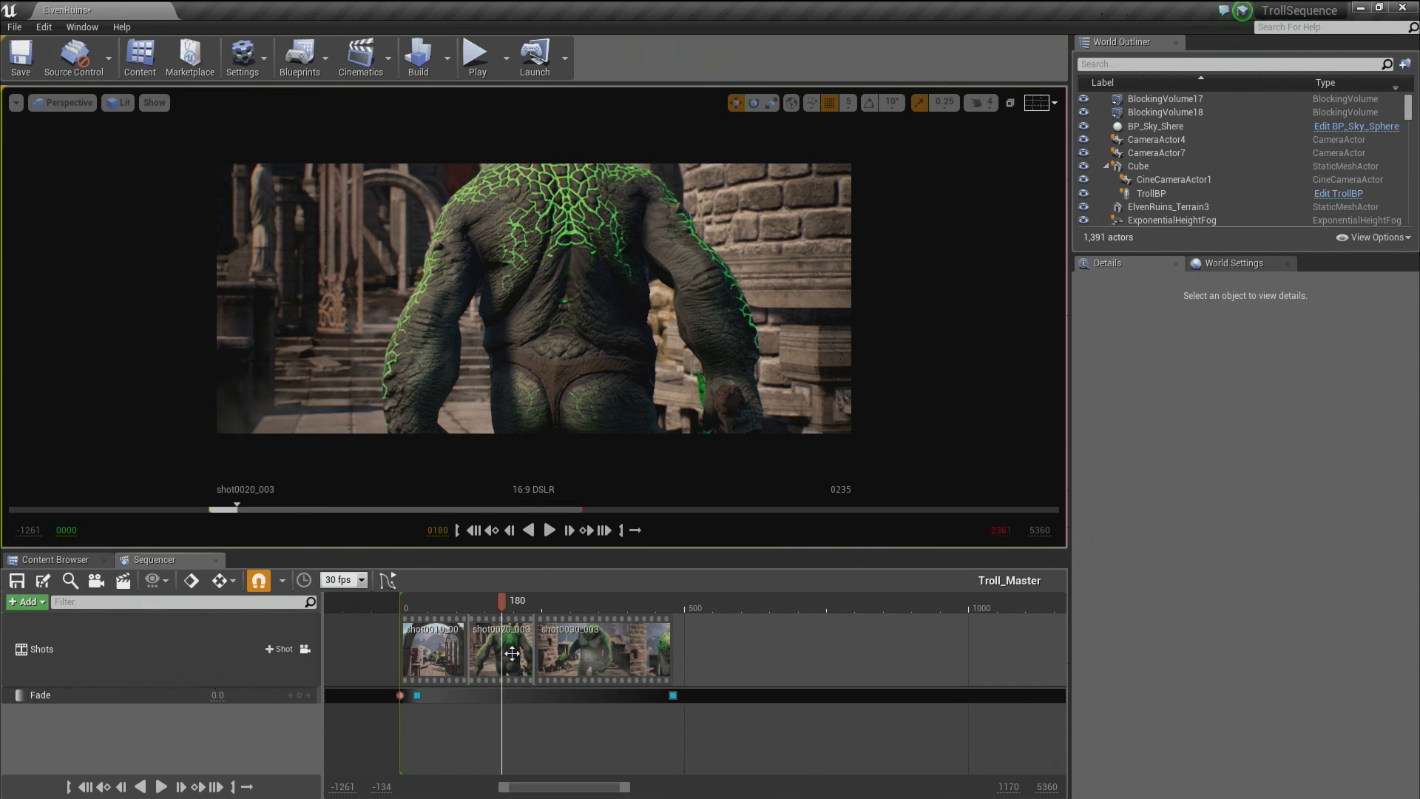
In shot0020_003, move CineCameraActor1's earlier Current Focal Length key to frame 155 and set the frame 172 key to about 39.58.
double_click(512, 653)
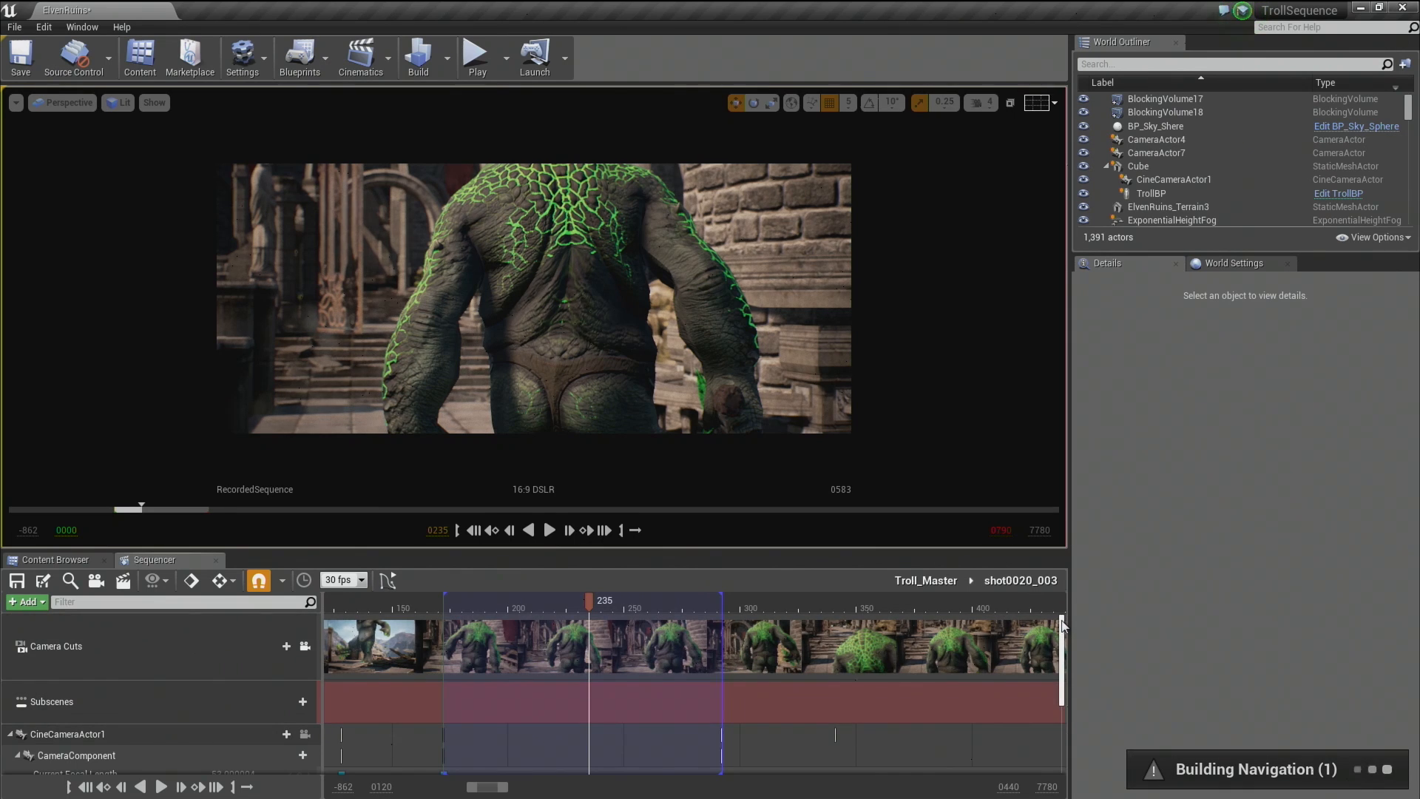
scroll(1062, 654, down, 1)
scroll(1063, 655, down, 1)
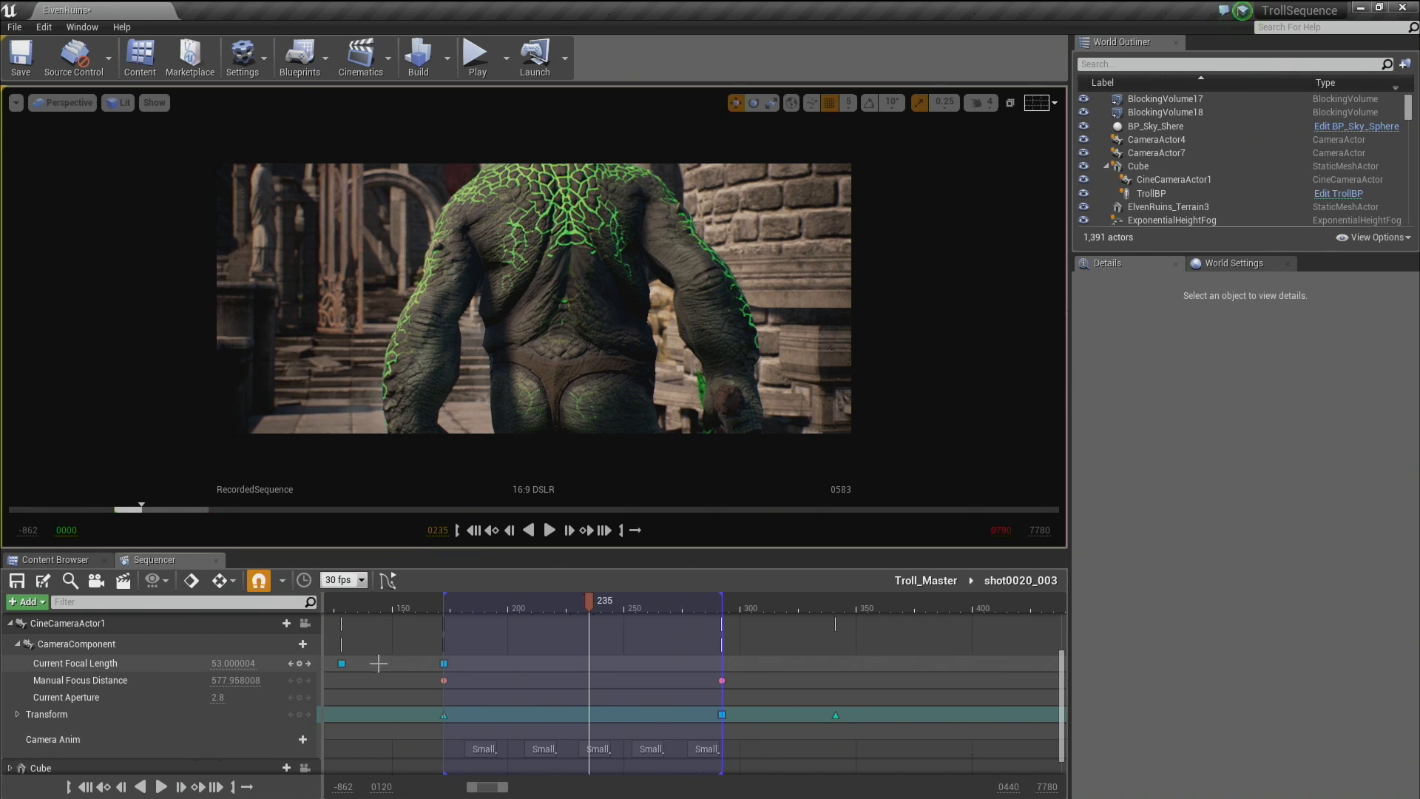
mouse_move(444, 663)
mouse_down()
mouse_move(404, 663)
mouse_move(446, 652)
mouse_up()
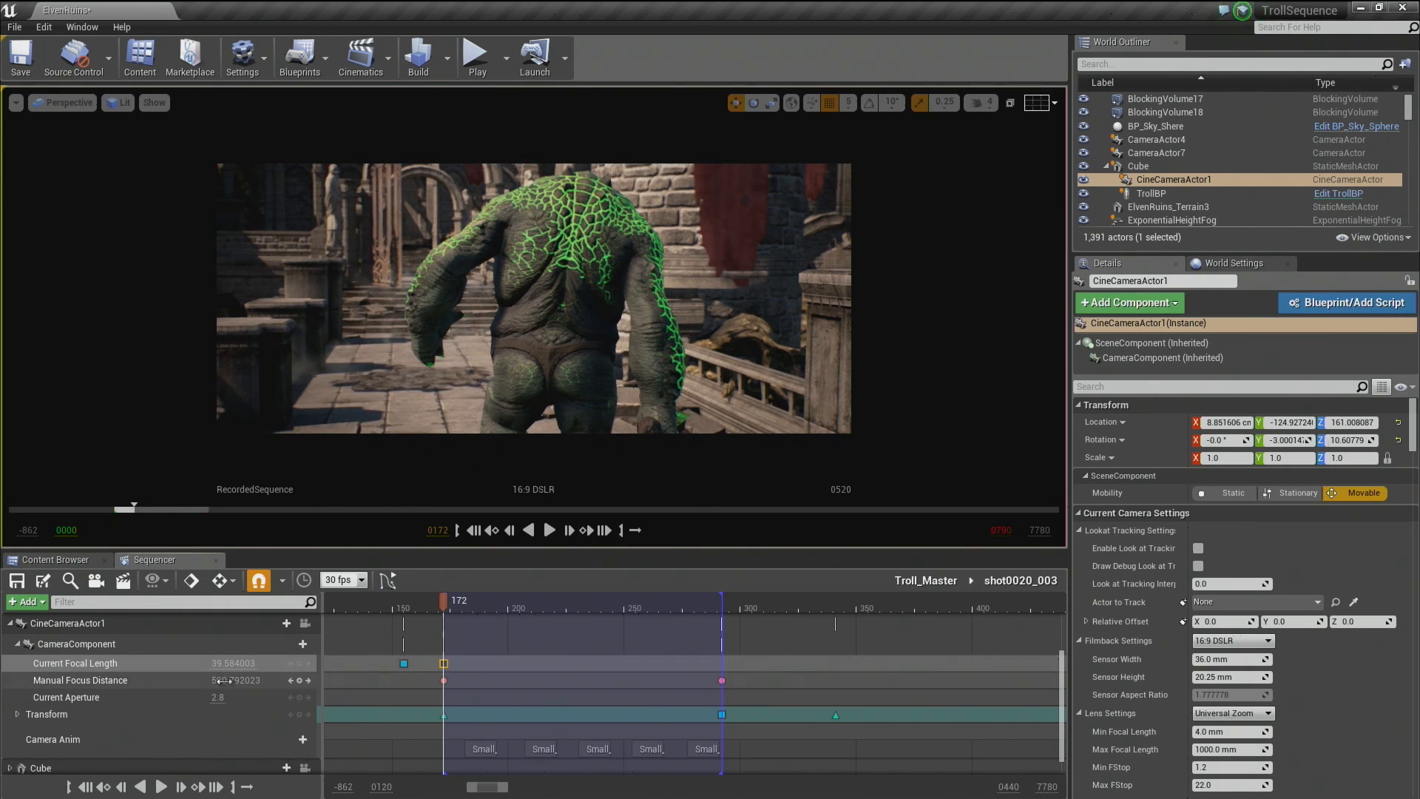
click(405, 663)
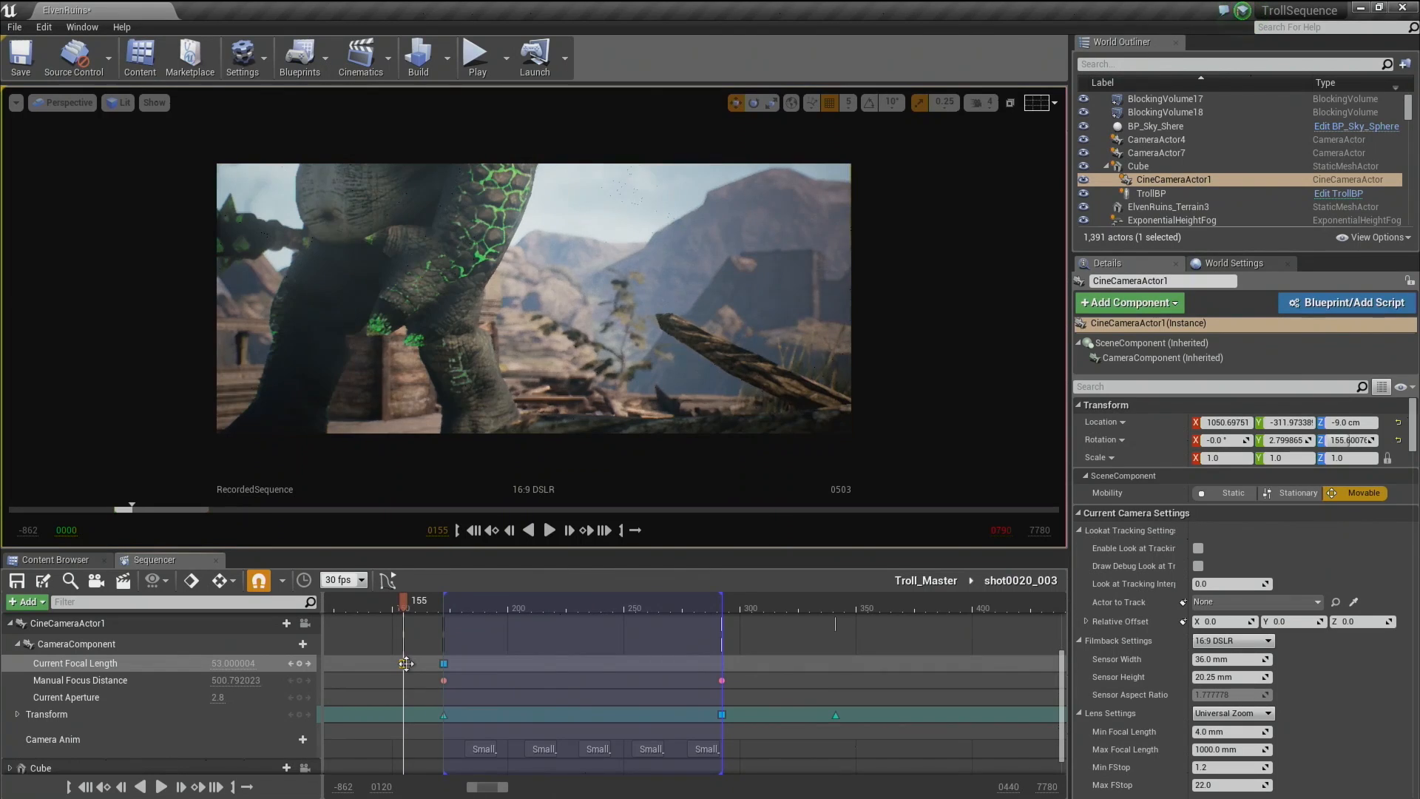
Play shot0020_003 from frame 172, return to Troll_Master, and replay the cut to review the wider framing.
click(444, 663)
key(space)
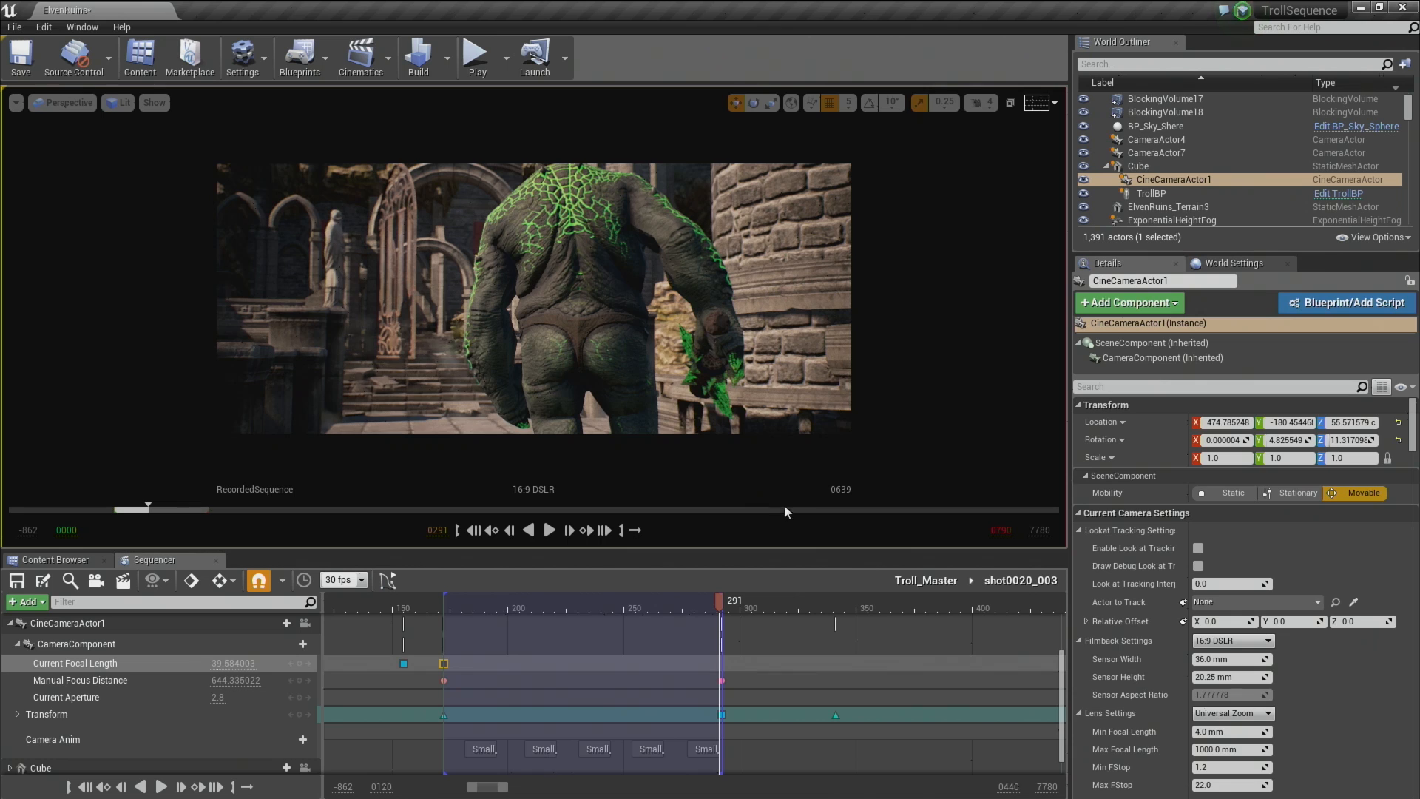
click(908, 583)
drag(571, 601, 447, 602)
key(space)
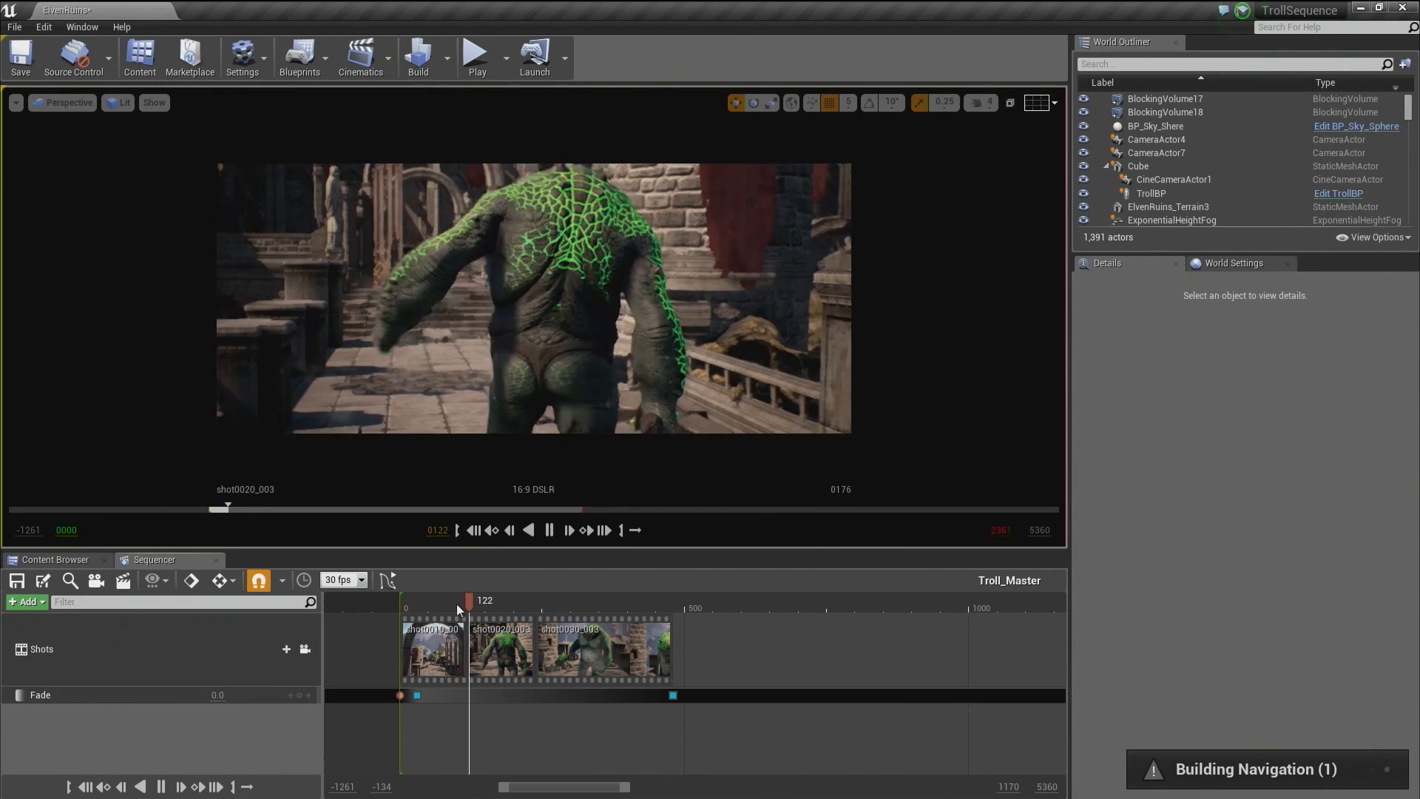
In shot0030_003, move CineCameraActor1's earliest Current Focal Length key to frame 468 and the former frame 468 key back above the first Manual Focus Distance key.
drag(553, 605, 562, 604)
double_click(571, 645)
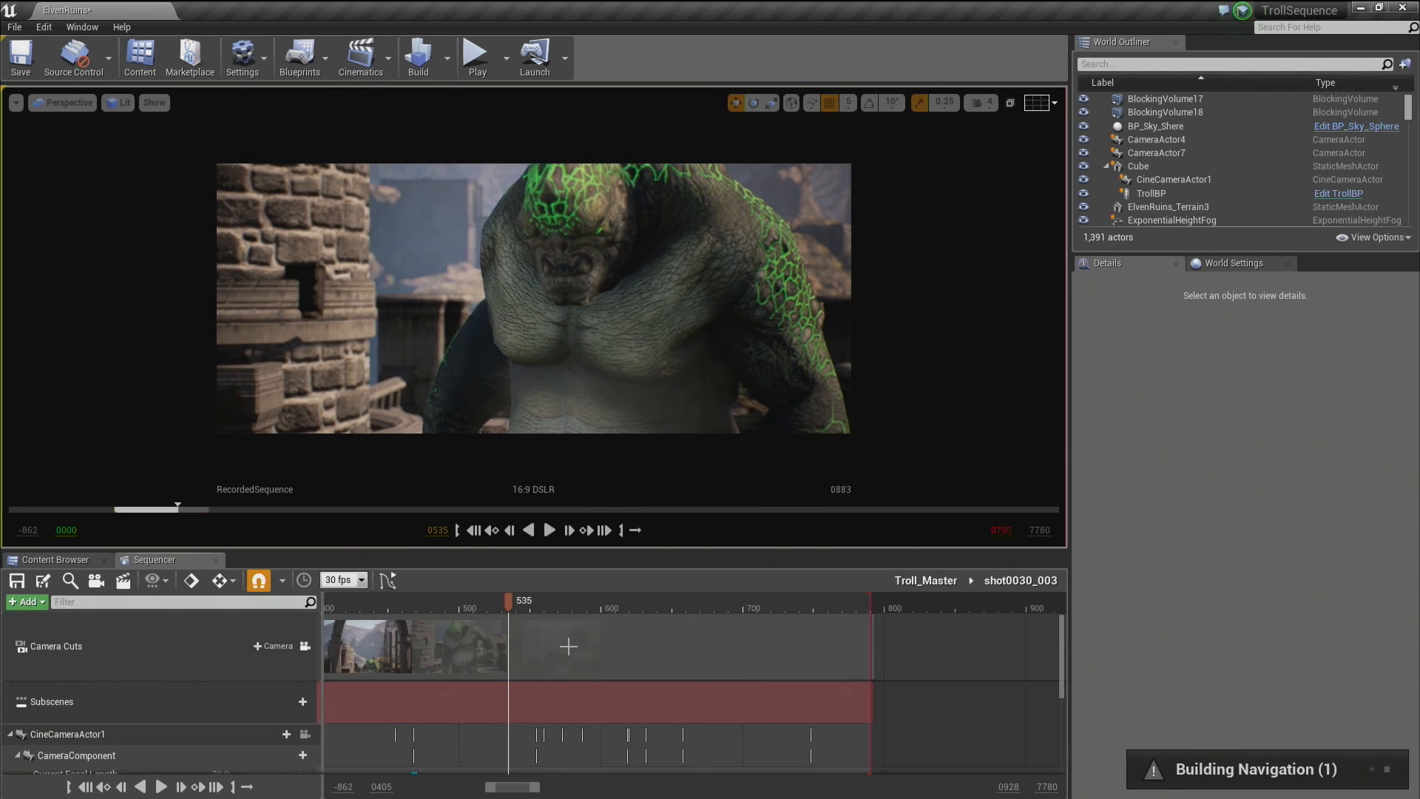
scroll(1054, 665, down, 4)
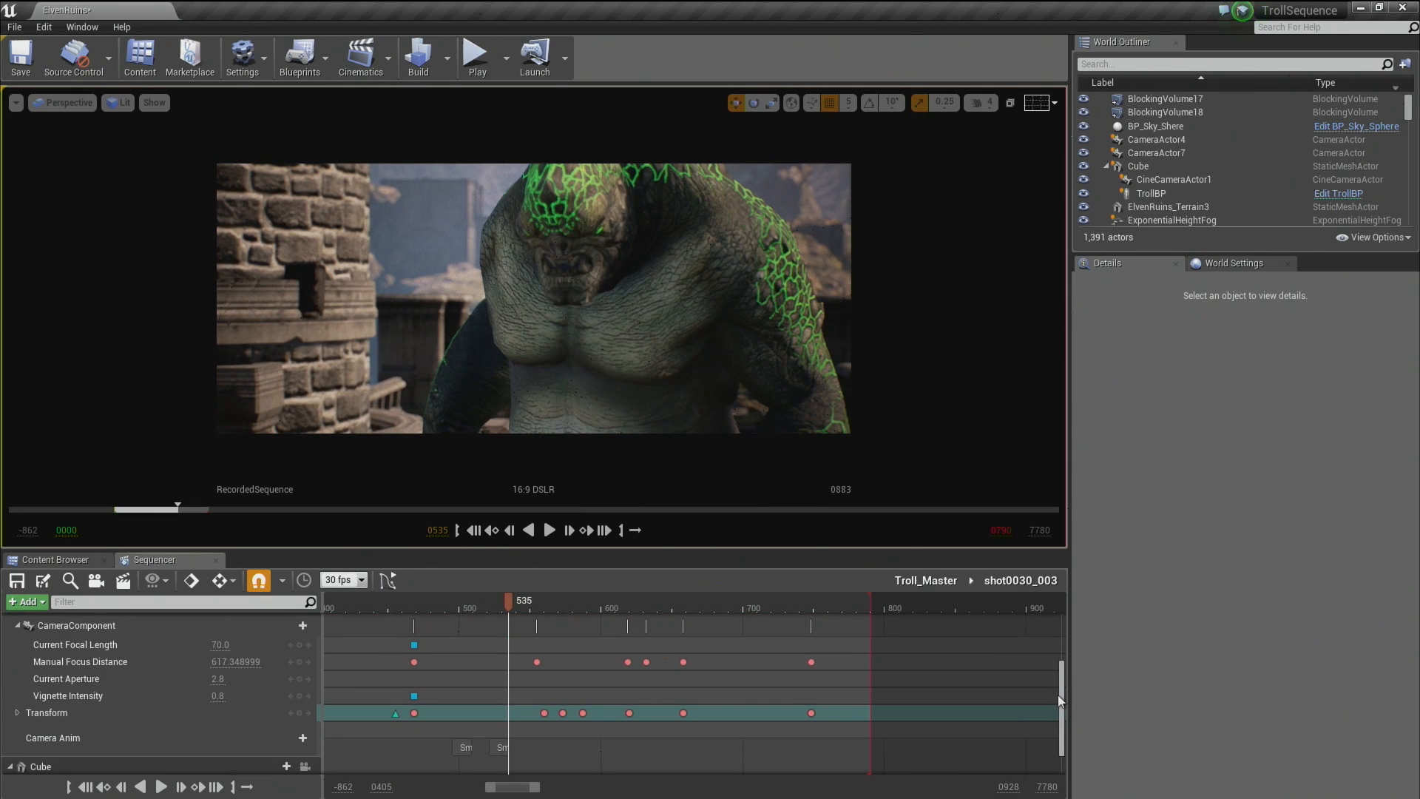
right_drag(455, 682, 612, 675)
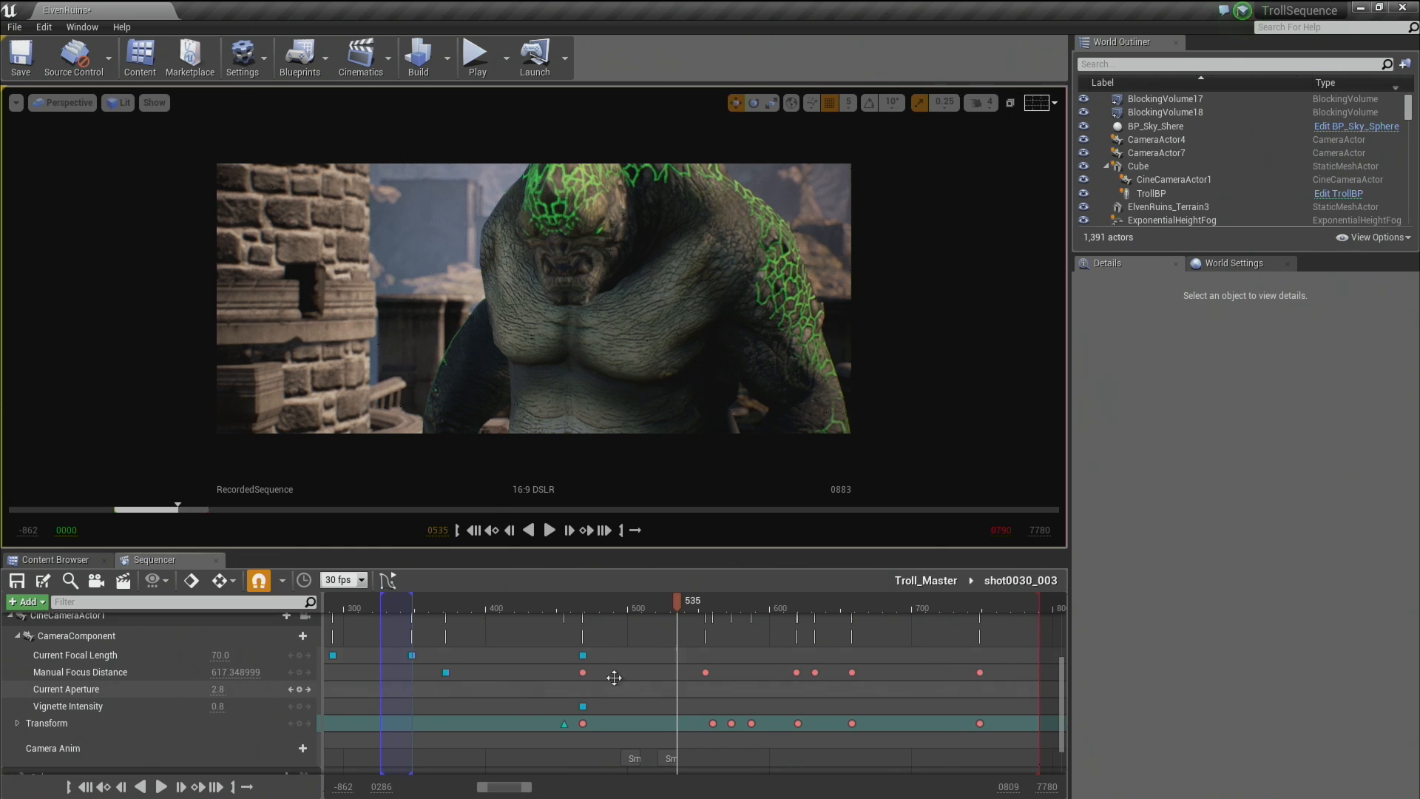
click(580, 654)
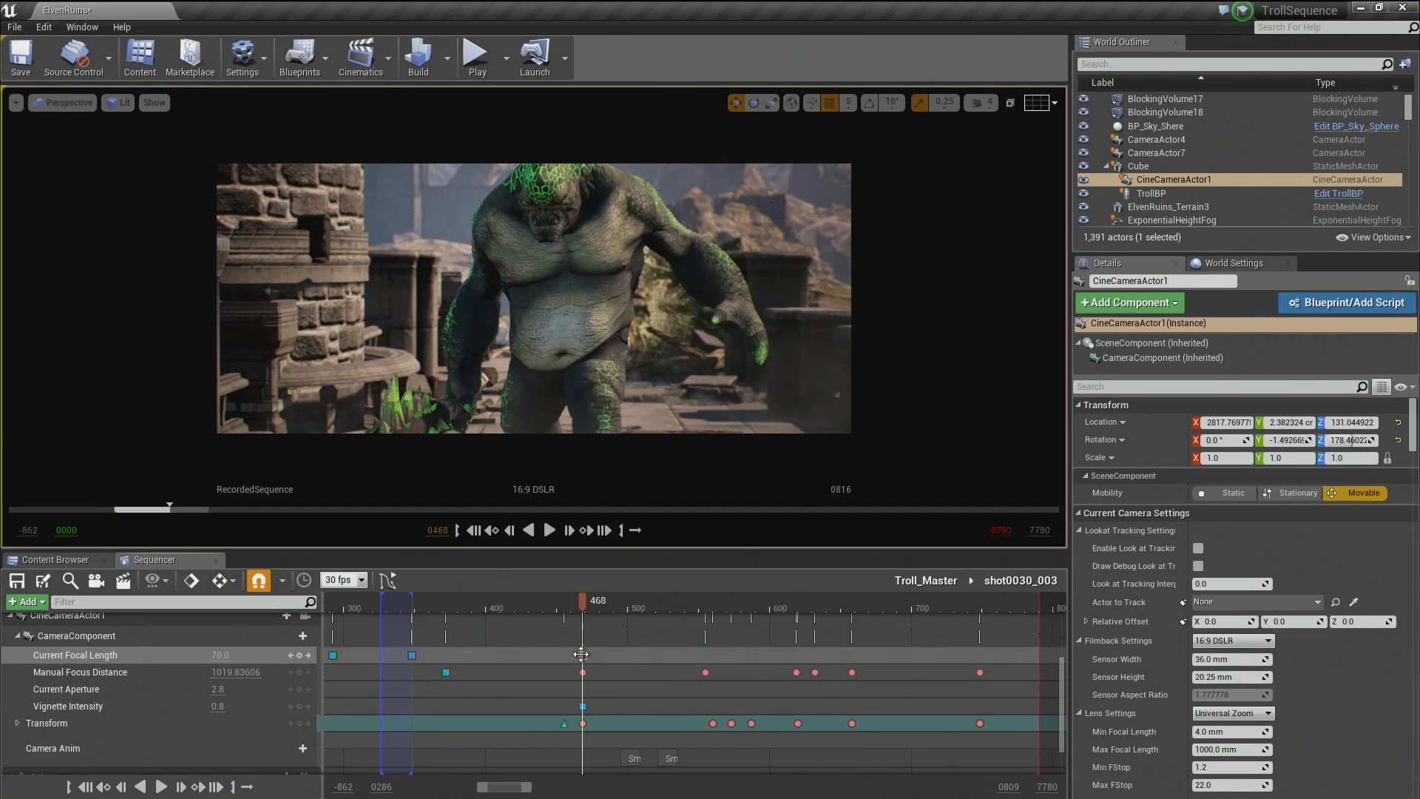
click(413, 655)
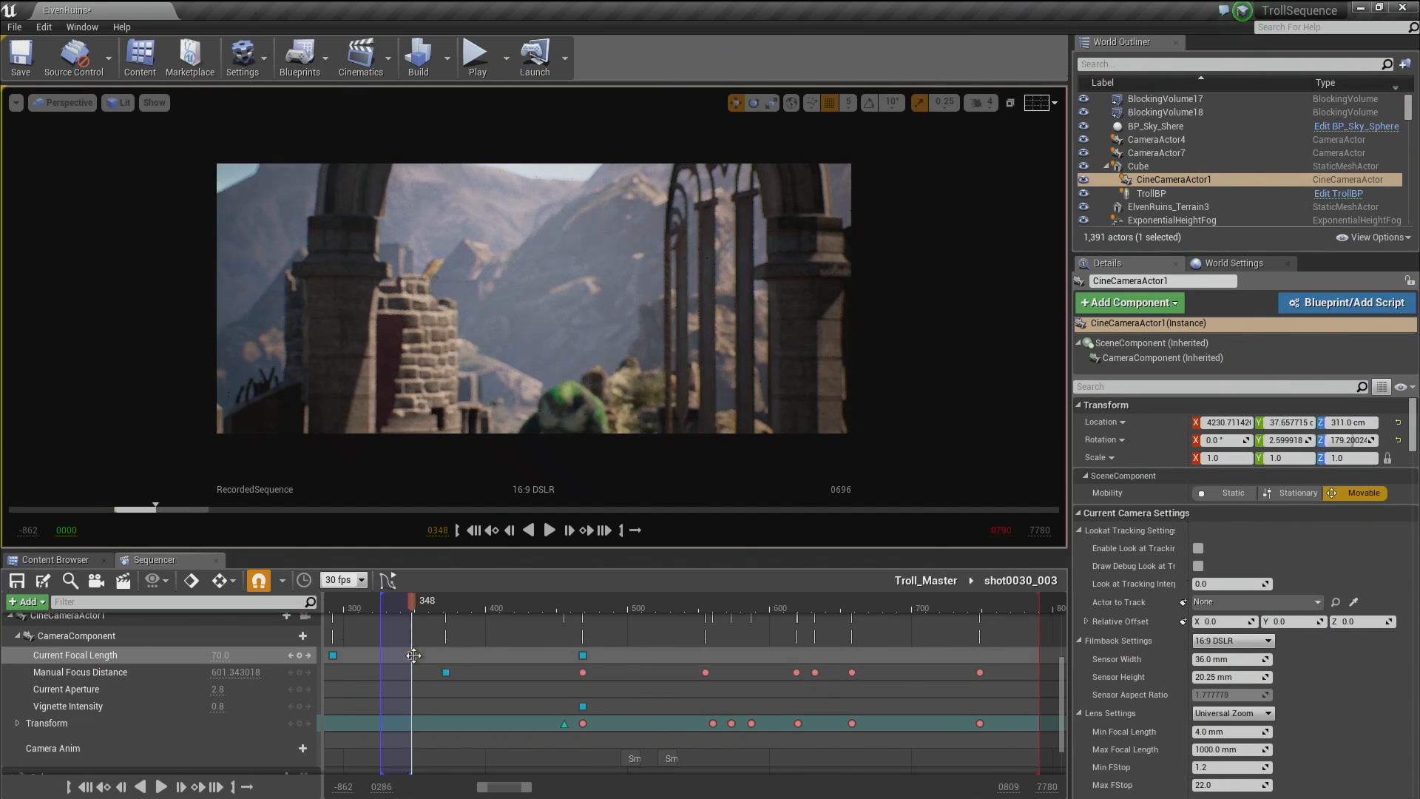
click(332, 657)
drag(332, 657, 614, 644)
drag(582, 655, 445, 668)
drag(620, 655, 579, 657)
Play shot0030_003 from the frame 468 focal length key and scrub back to frame 532 to check the wider framing.
key(space)
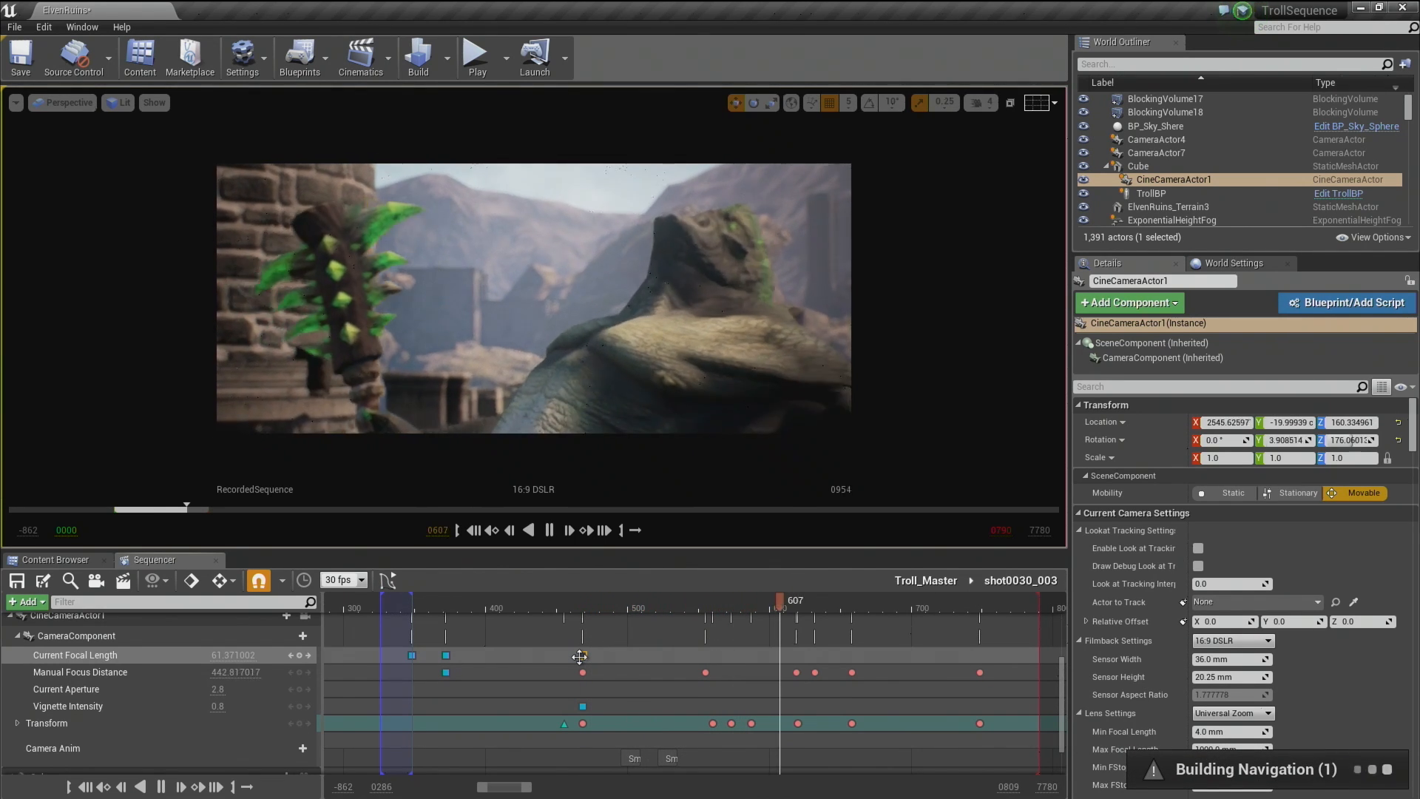
click(582, 655)
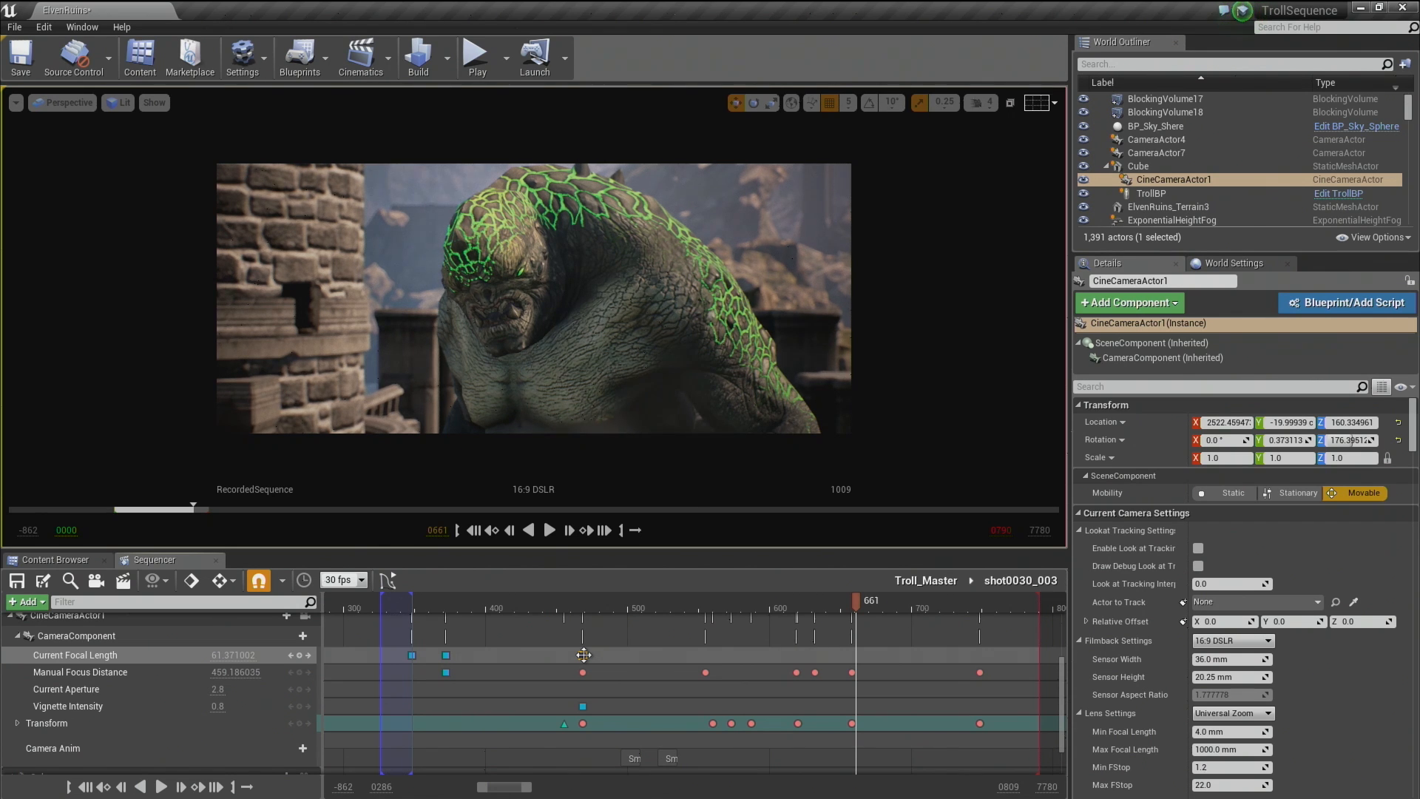
click(583, 655)
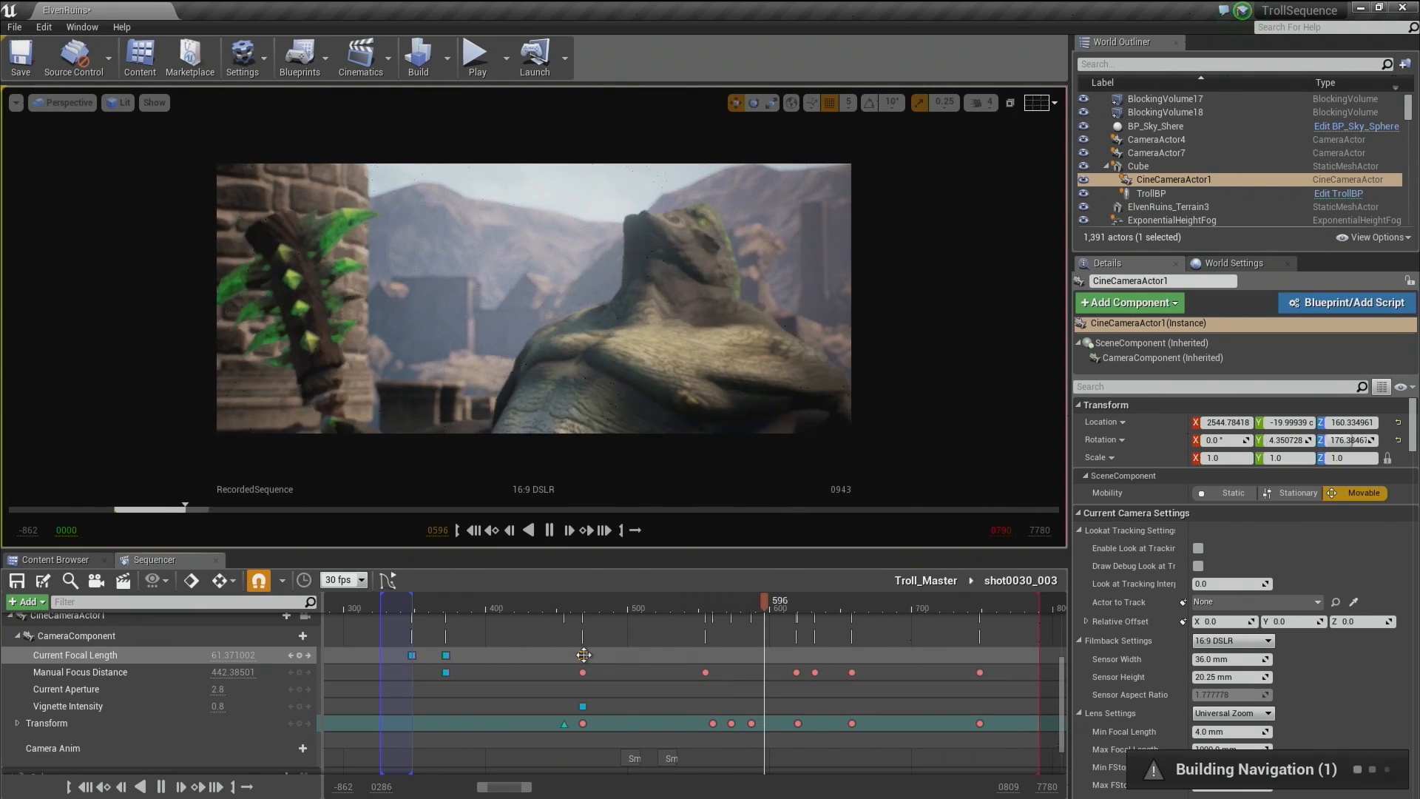
key(space)
drag(801, 601, 673, 619)
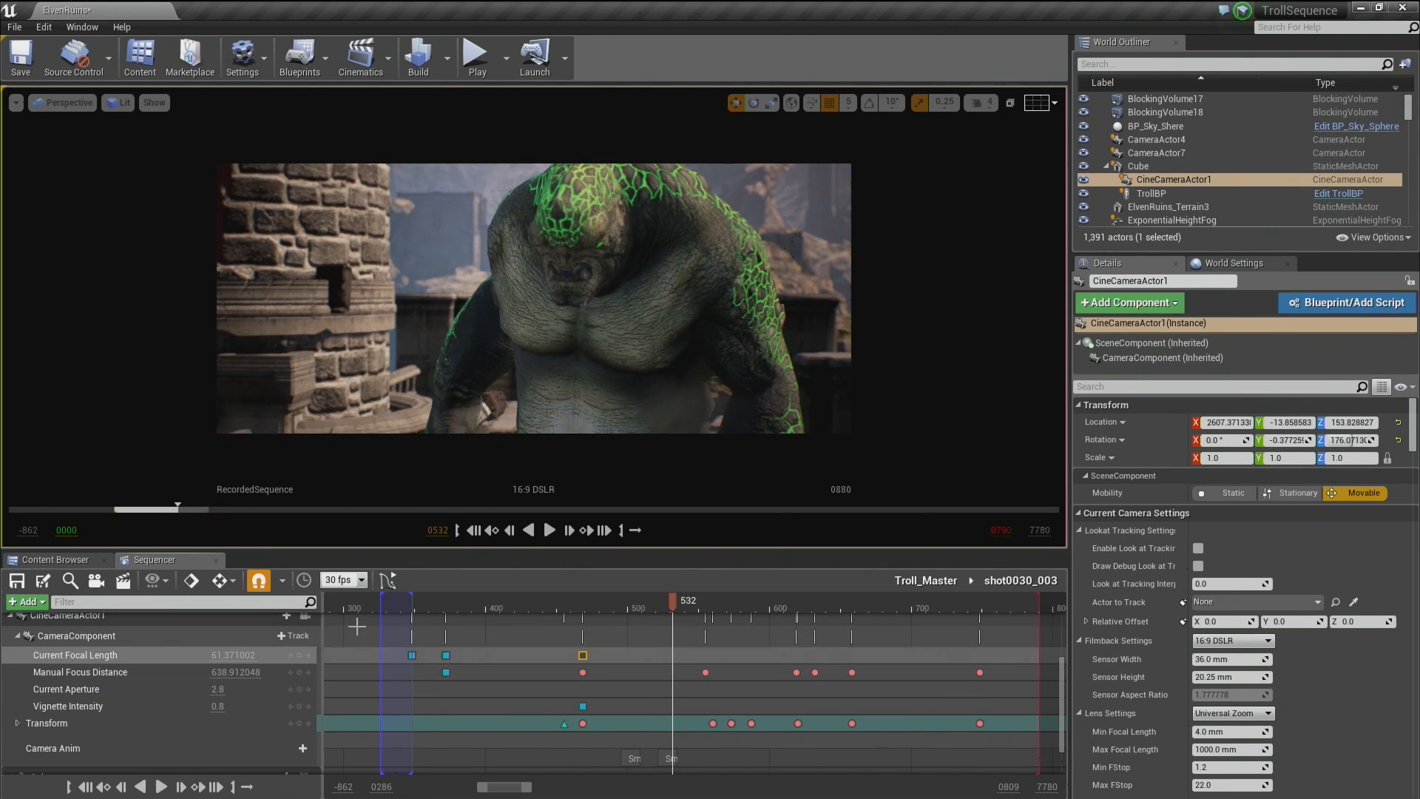
View shot0030_003 directly through CineCameraActor1 and replay it from frame 468 to judge the troll's framing.
right_drag(355, 625, 357, 656)
click(357, 656)
key(Up)
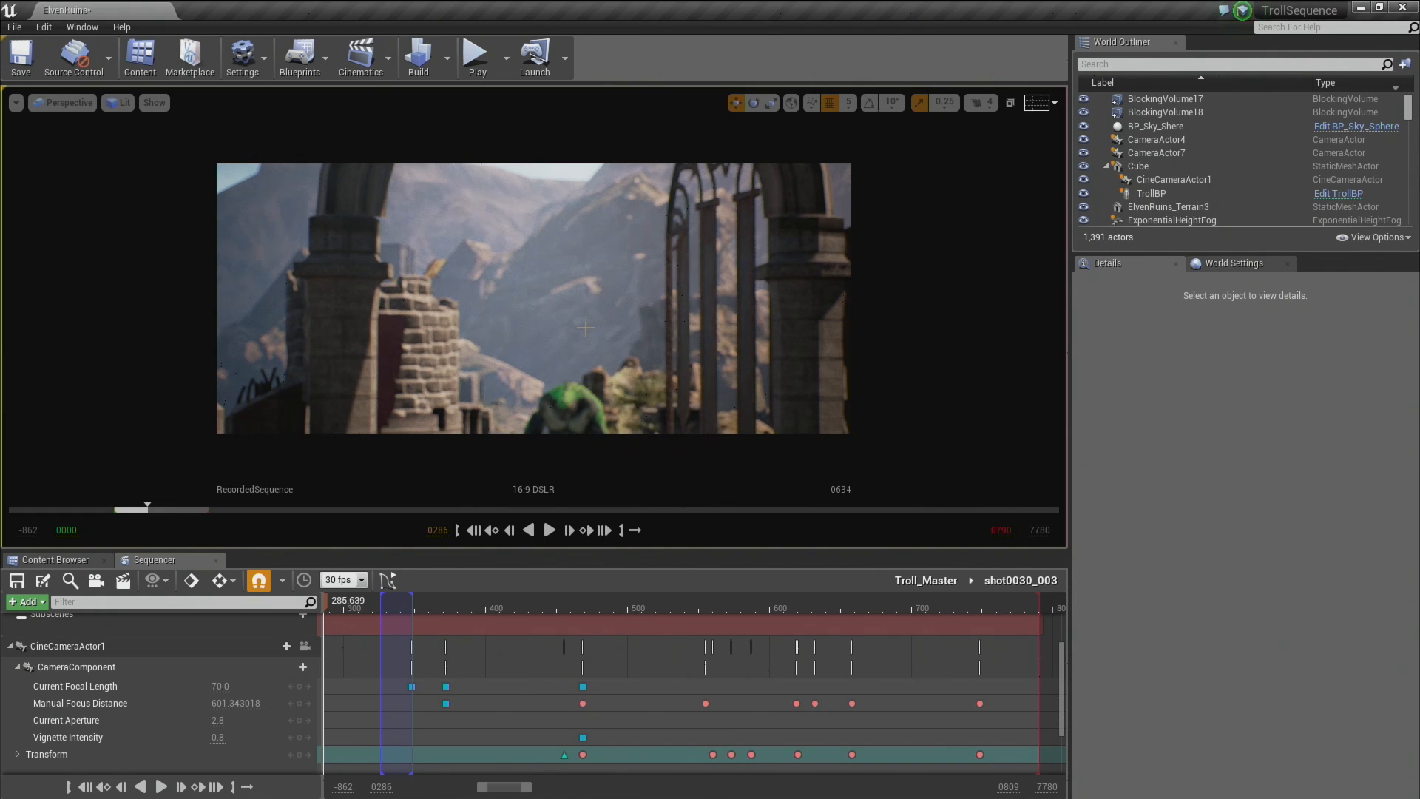
click(305, 646)
drag(631, 606, 584, 605)
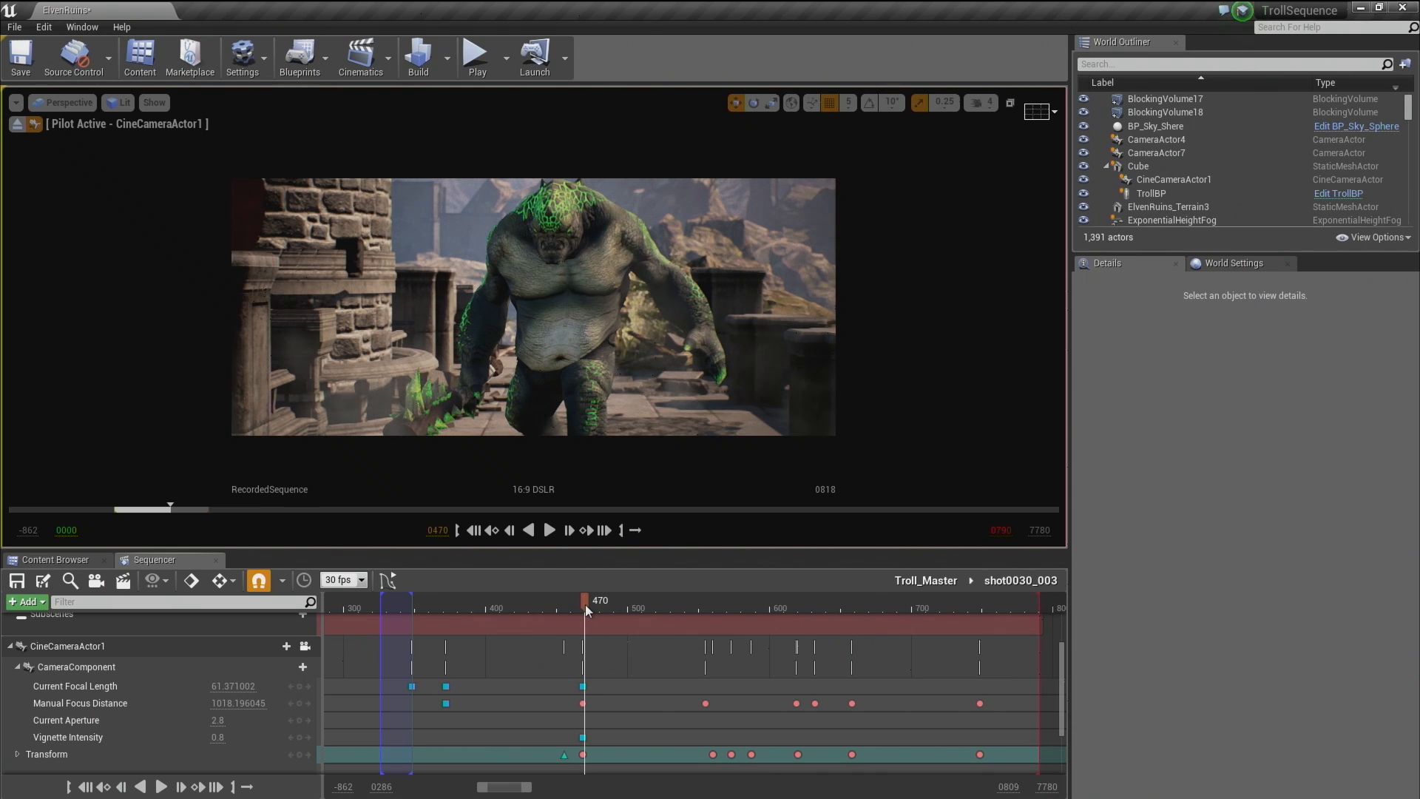
click(582, 686)
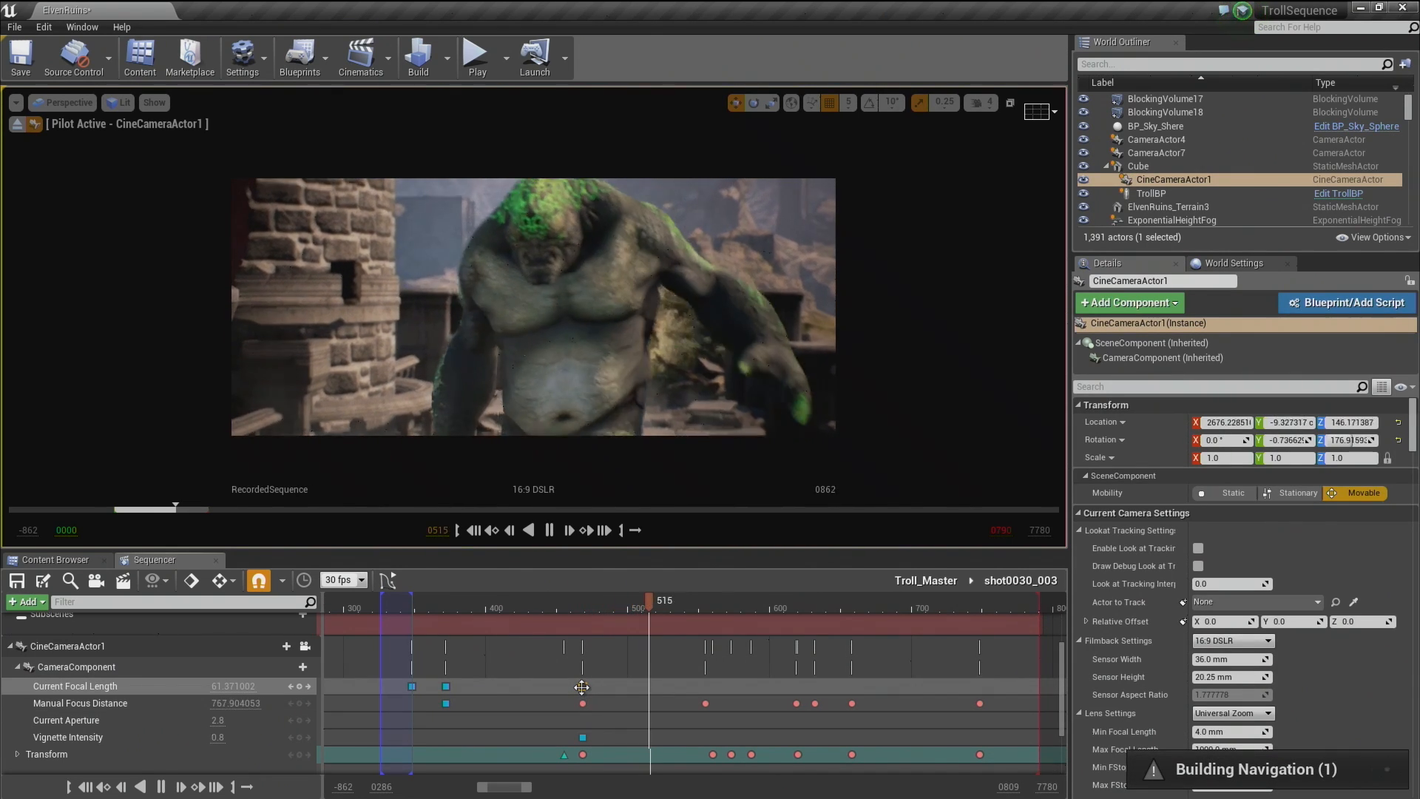
click(582, 686)
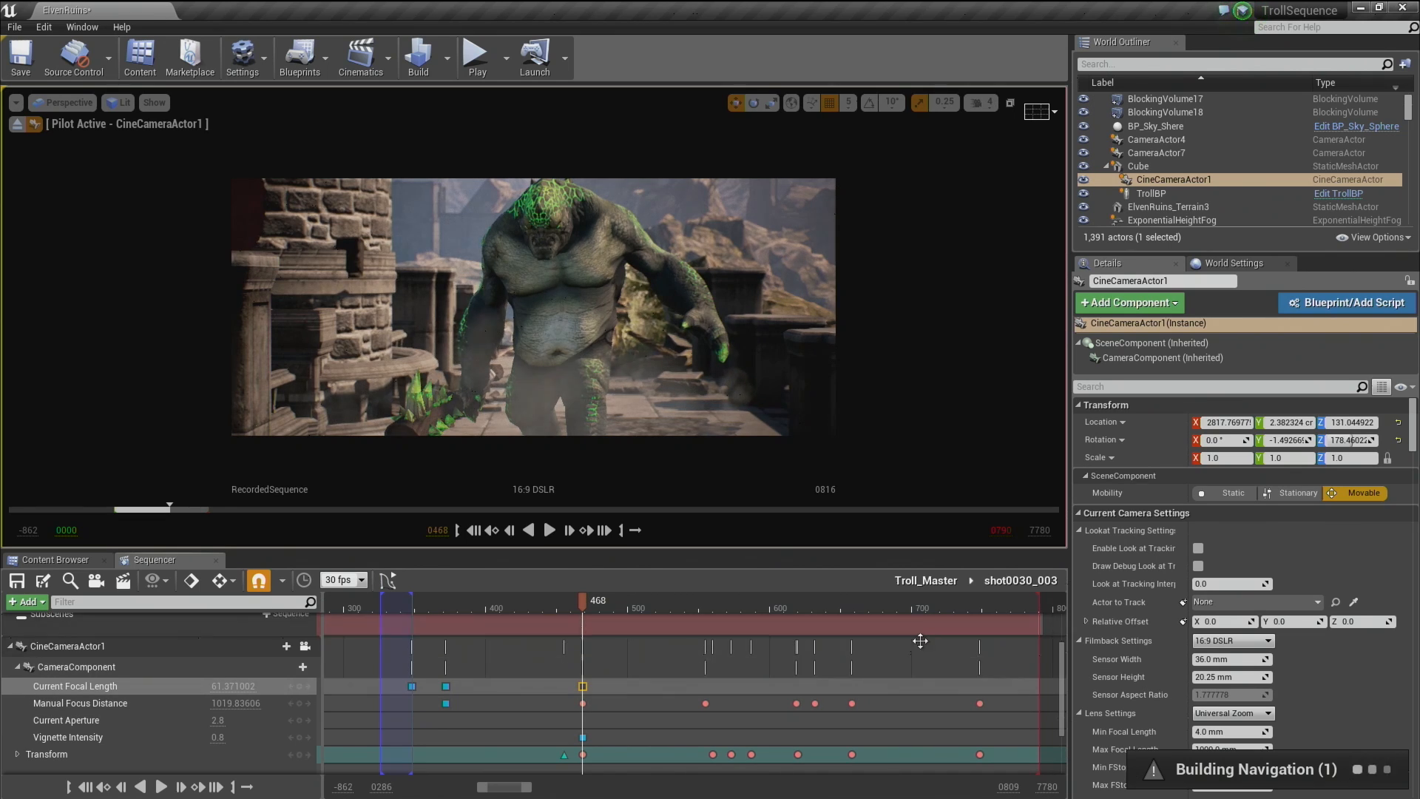
Open shot0010_001 from Troll_Master, filter CineCameraActor1's details by "vign", and add a Vignette Intensity key at frame 100.
click(926, 582)
drag(464, 607, 440, 645)
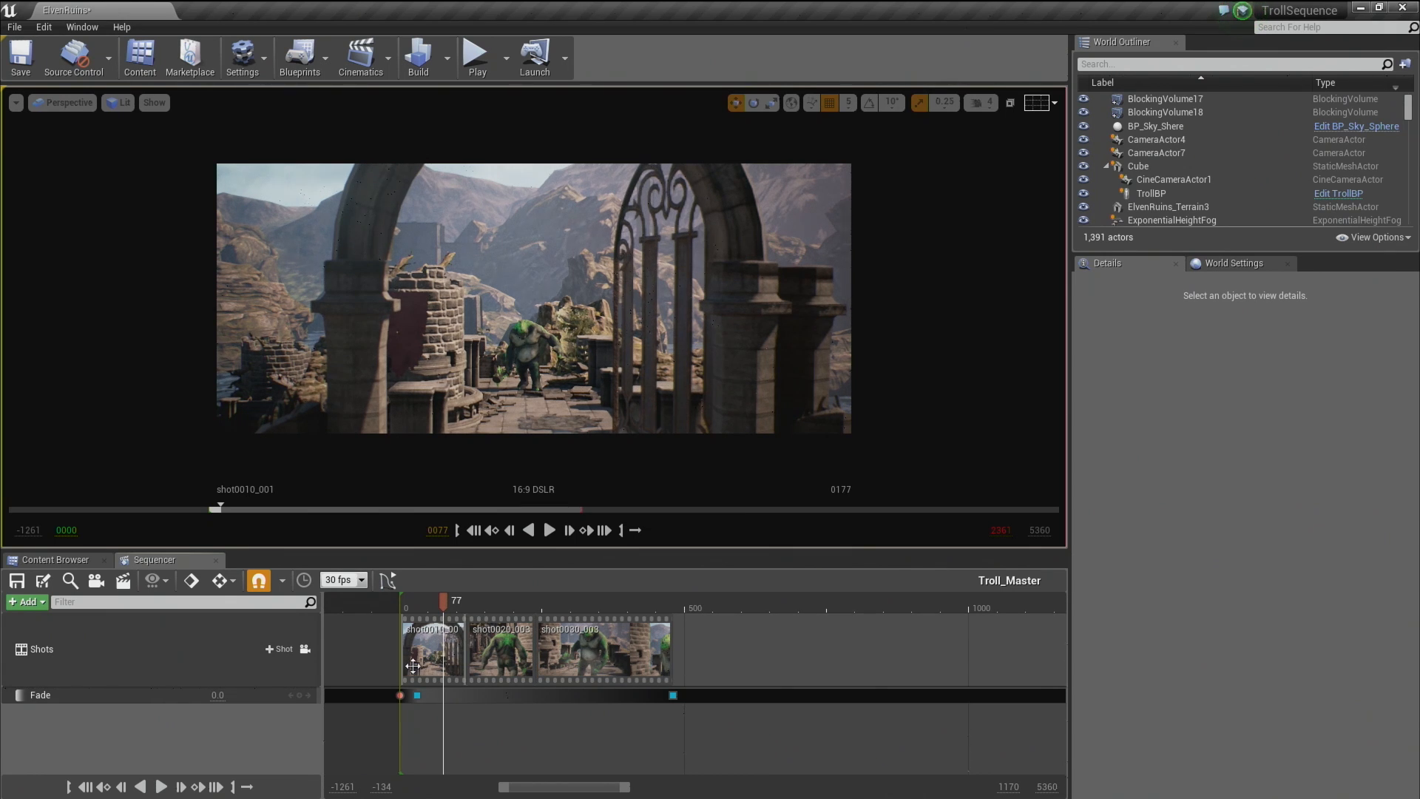
double_click(413, 666)
click(131, 731)
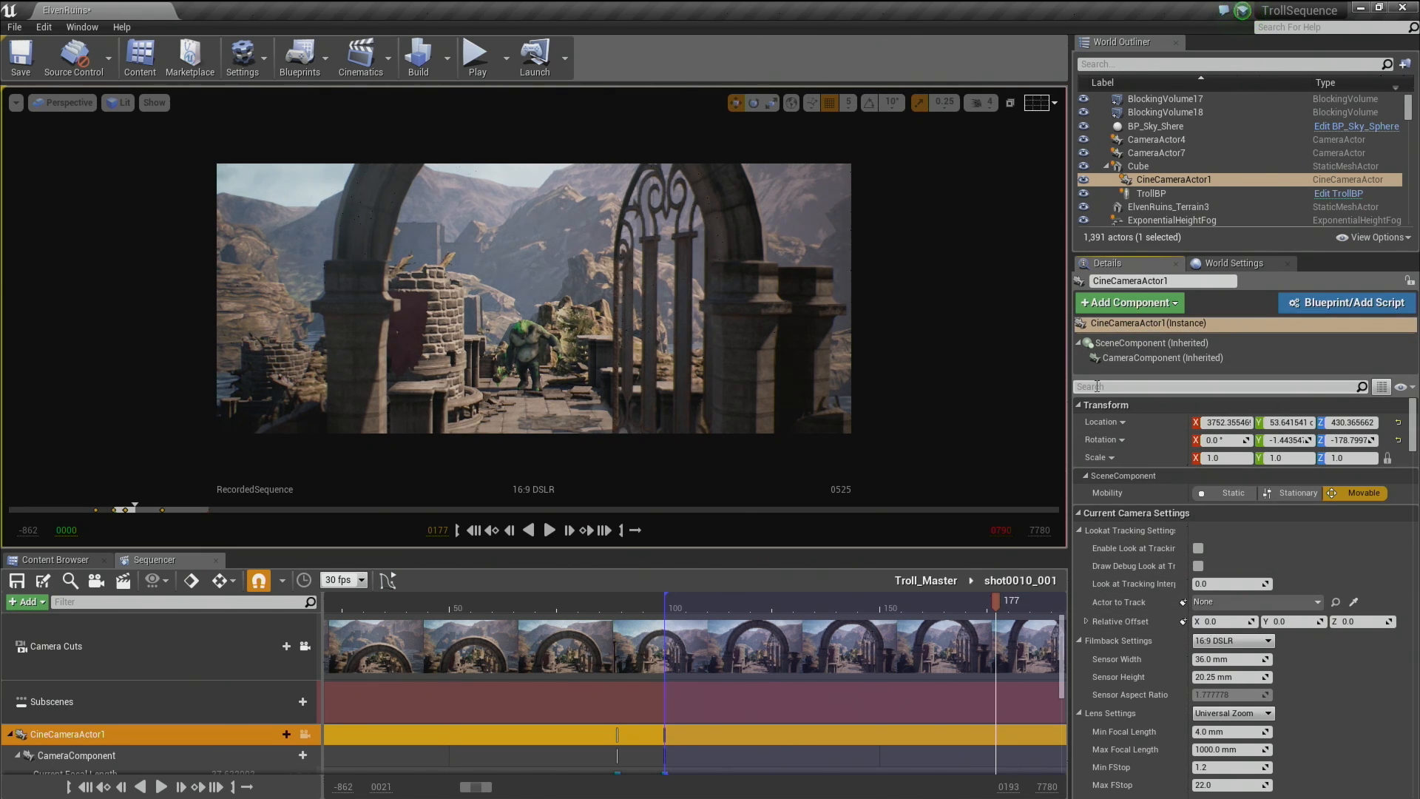
text(vign)
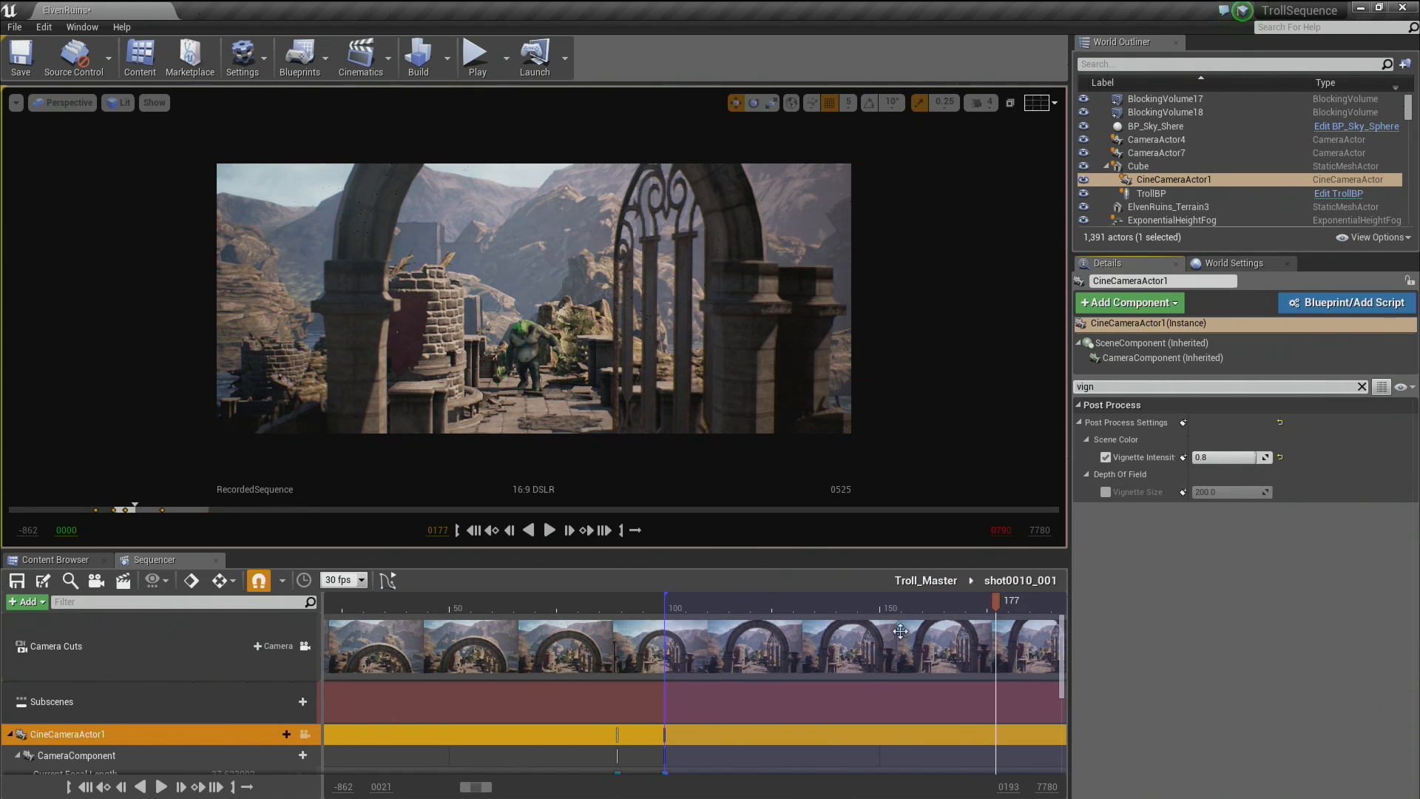
drag(1064, 642, 1068, 680)
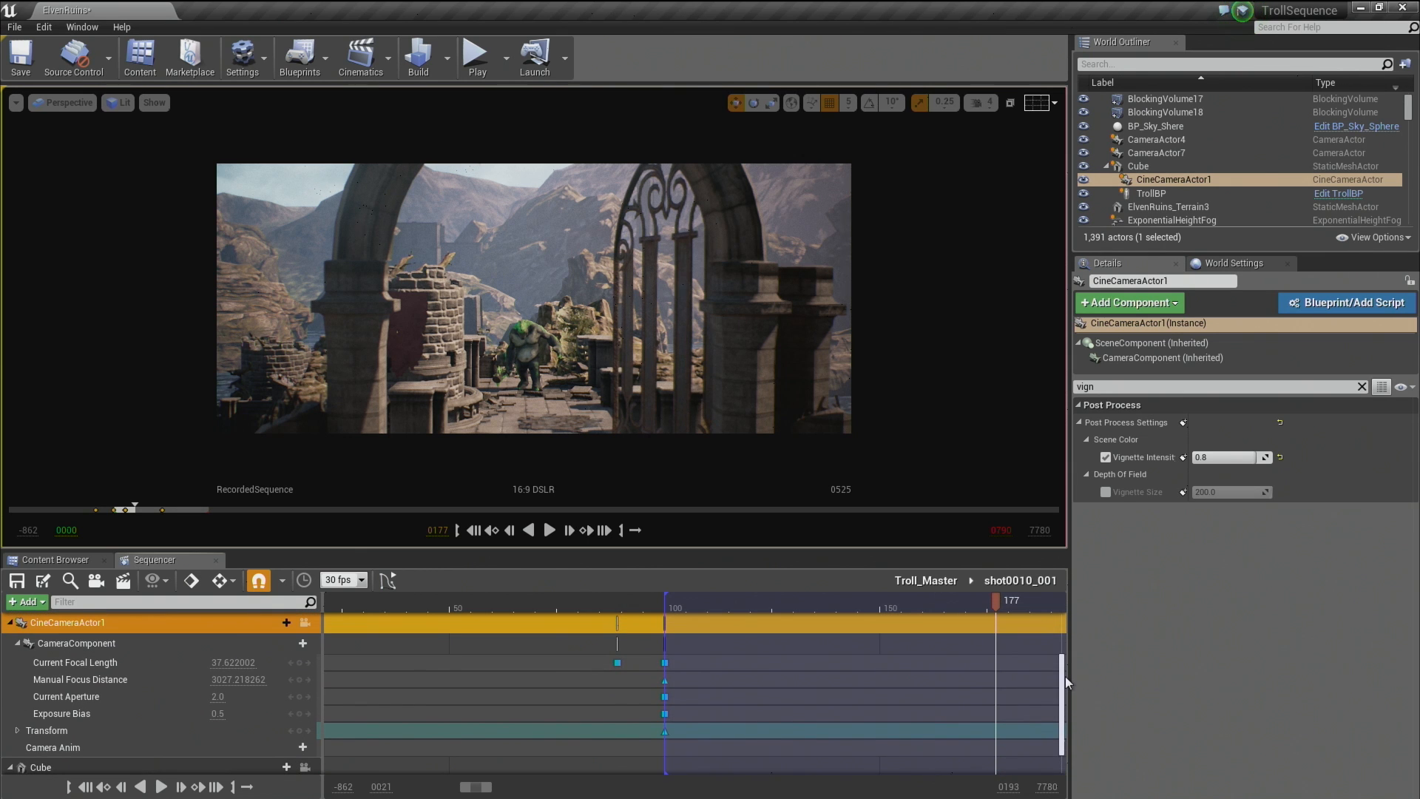
click(666, 714)
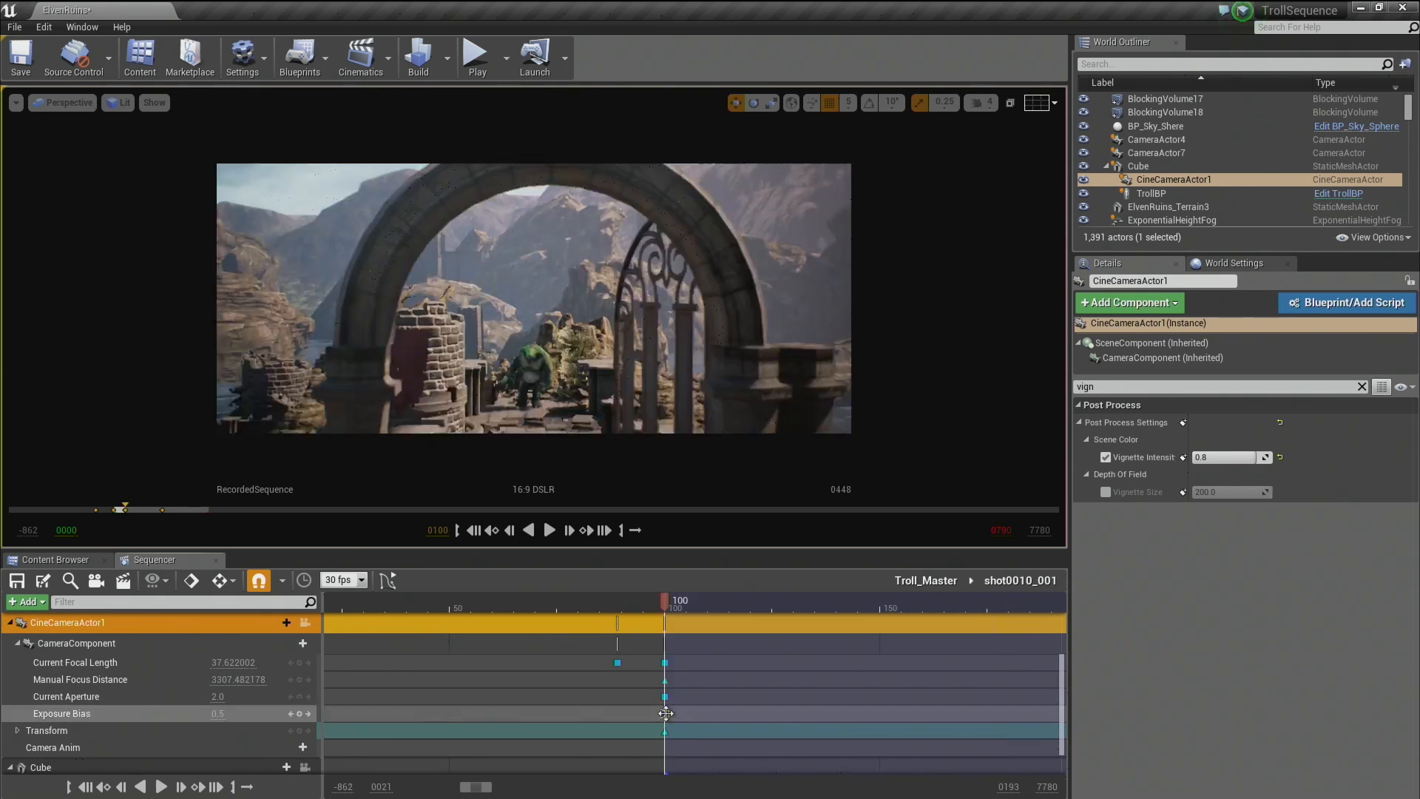
click(1183, 457)
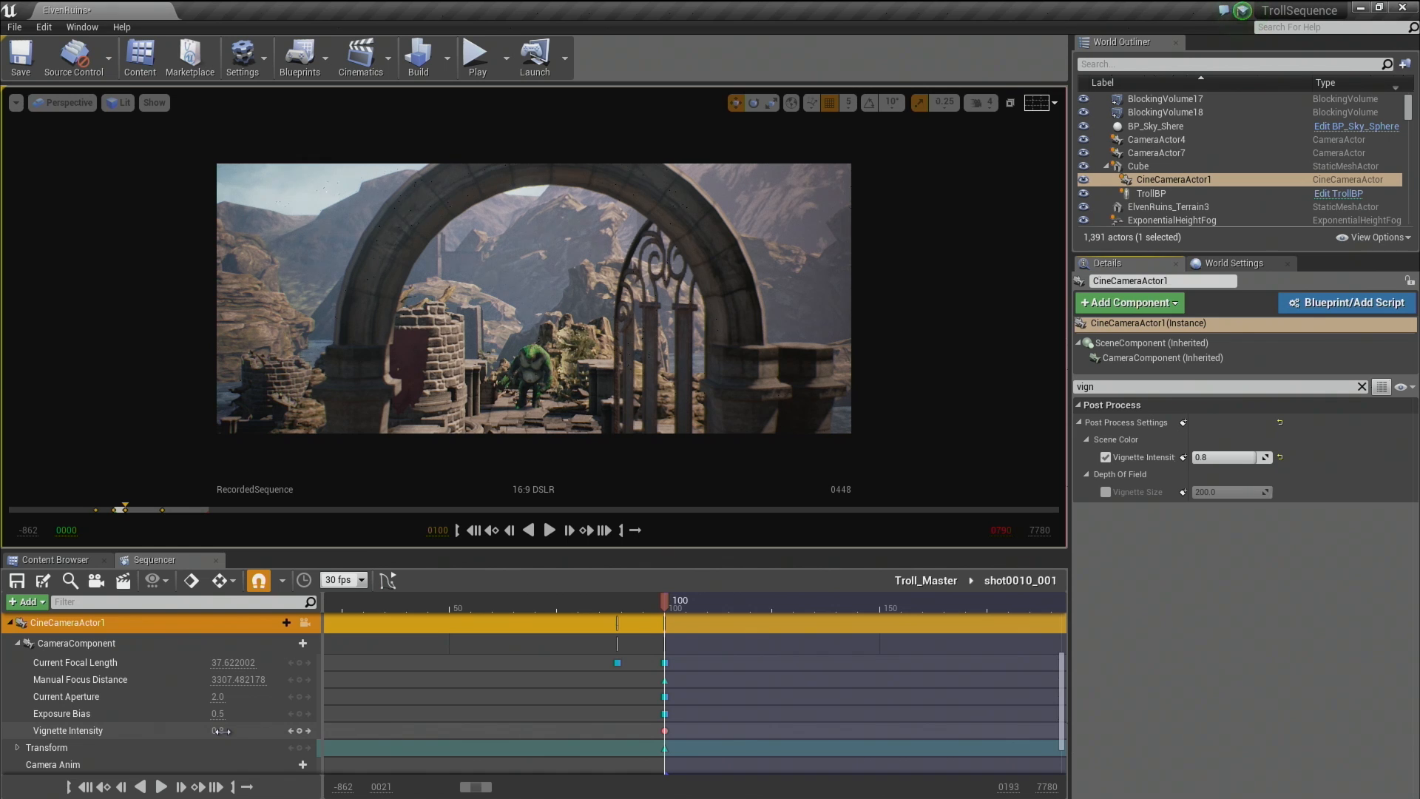
Try a Vignette Intensity of 0.3 on shot0010_001's frame 100 key, then set it to 1.0.
click(665, 731)
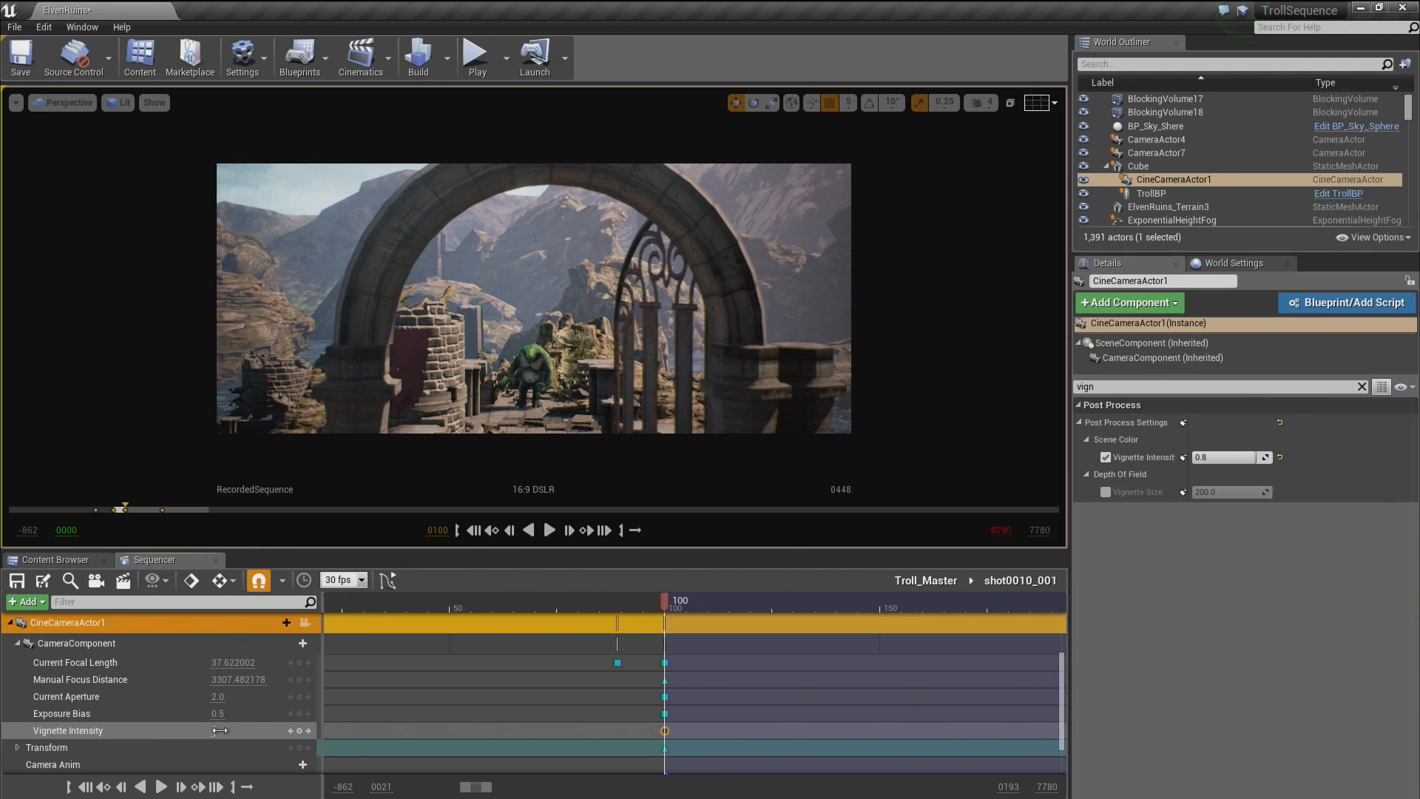
drag(220, 731, 220, 731)
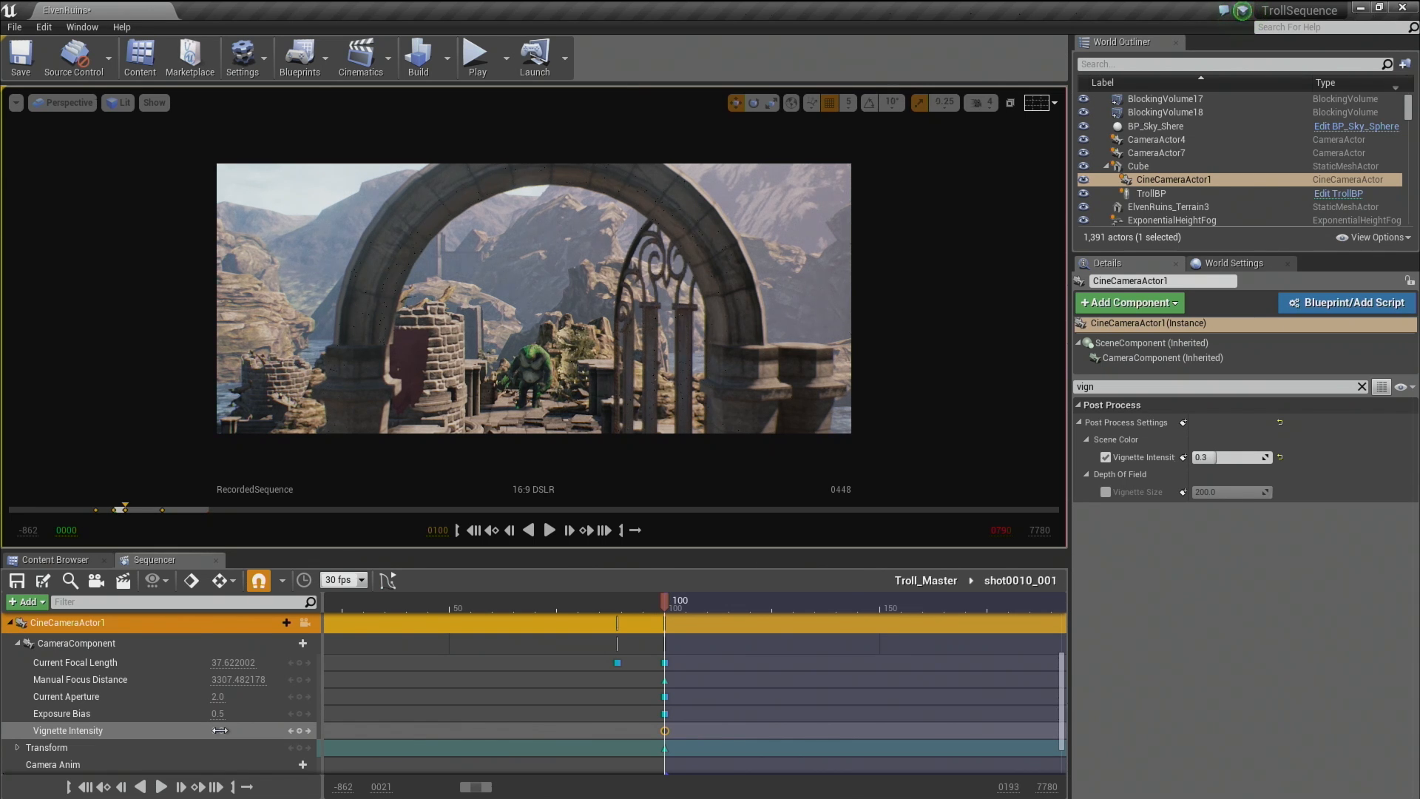
drag(219, 730, 220, 730)
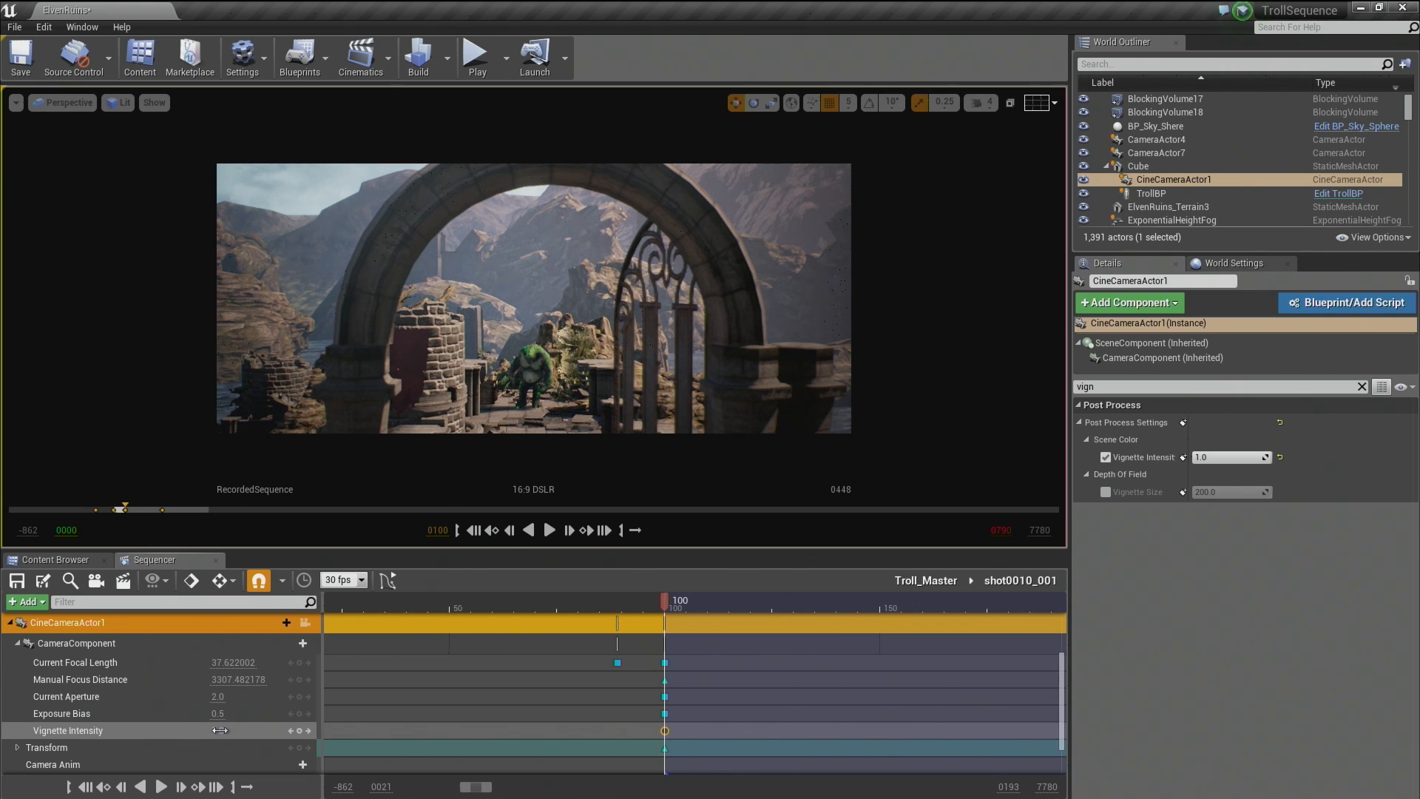
click(665, 730)
Open shot0030_003 from Troll_Master and set CineCameraActor1's Vignette Intensity key at frame 468 to 1.
click(945, 579)
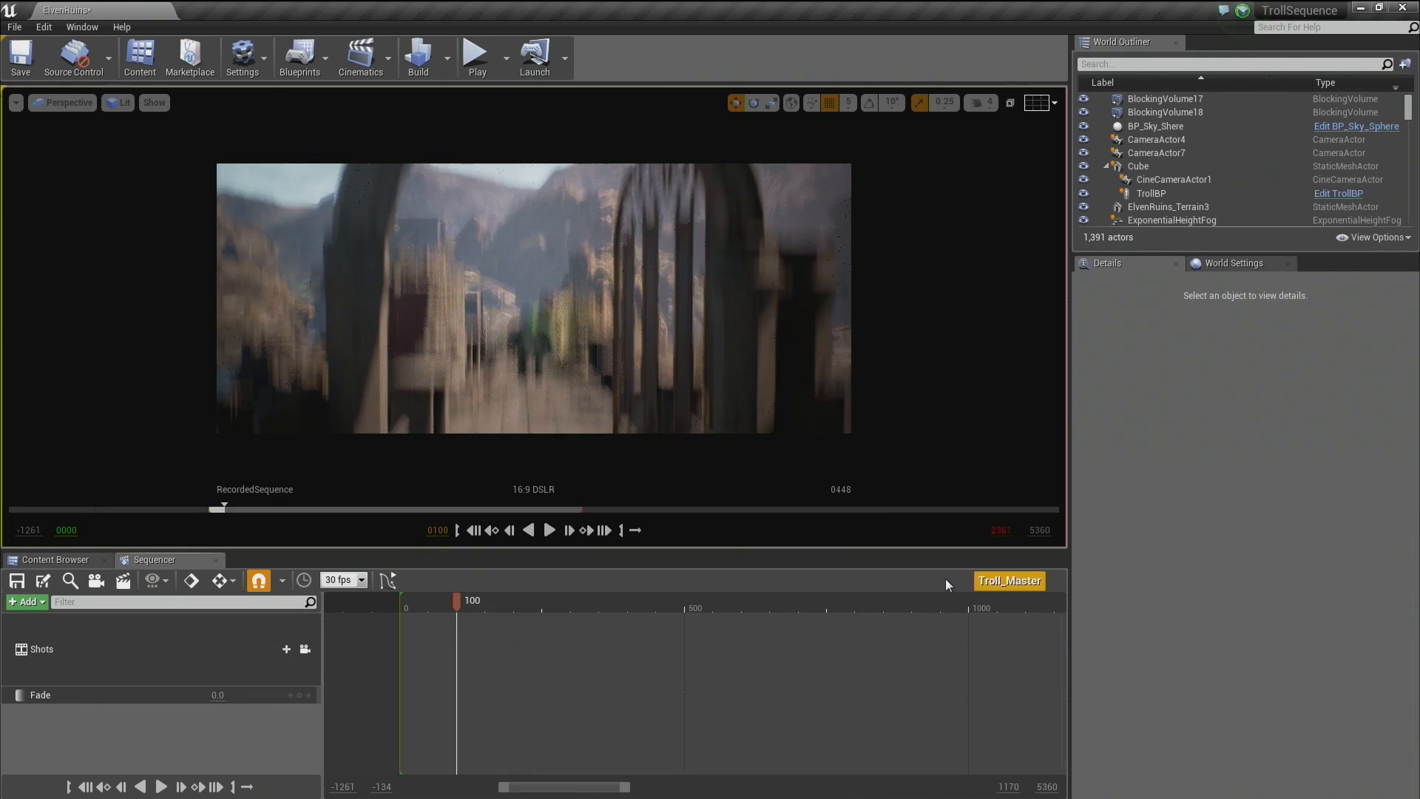
drag(453, 605, 561, 608)
double_click(583, 650)
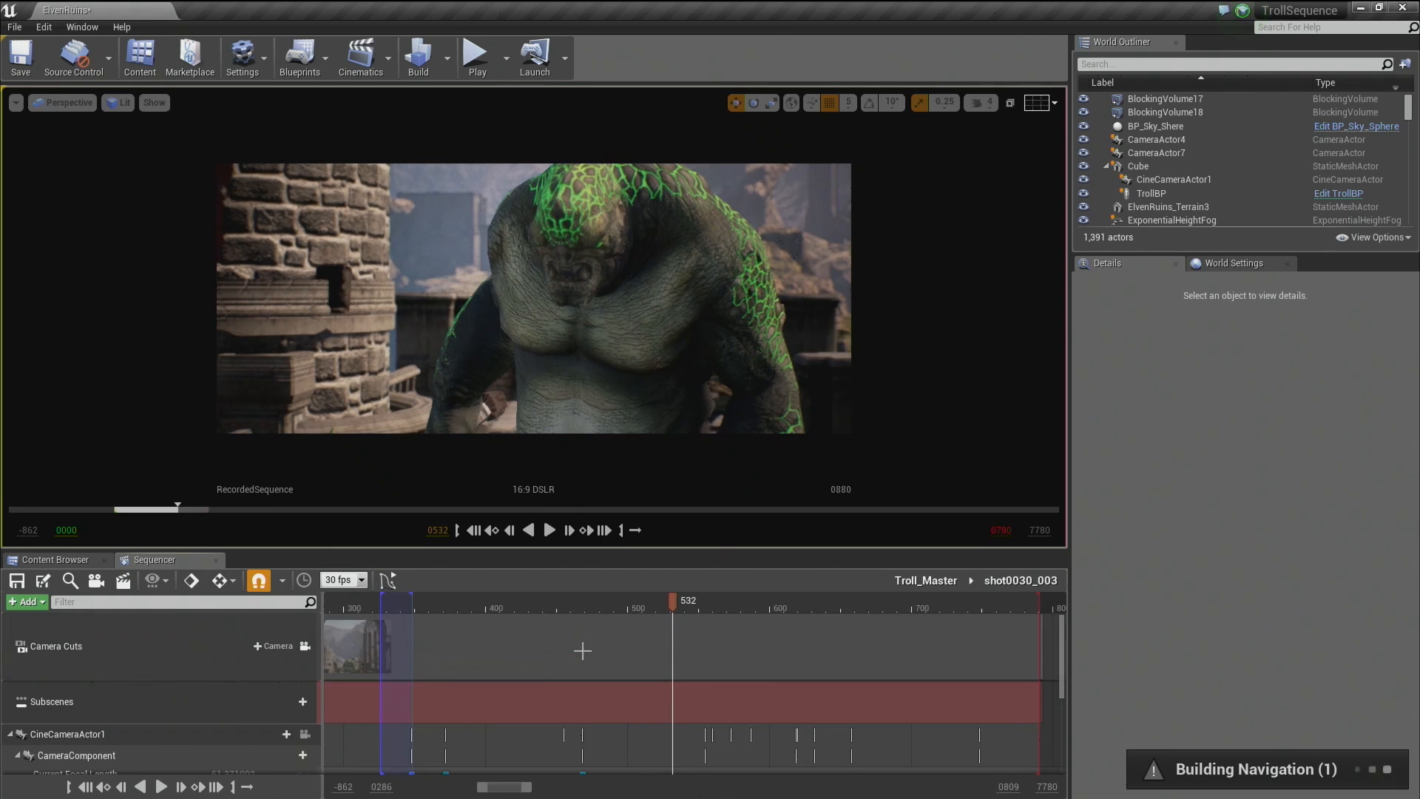
drag(1063, 655, 1060, 703)
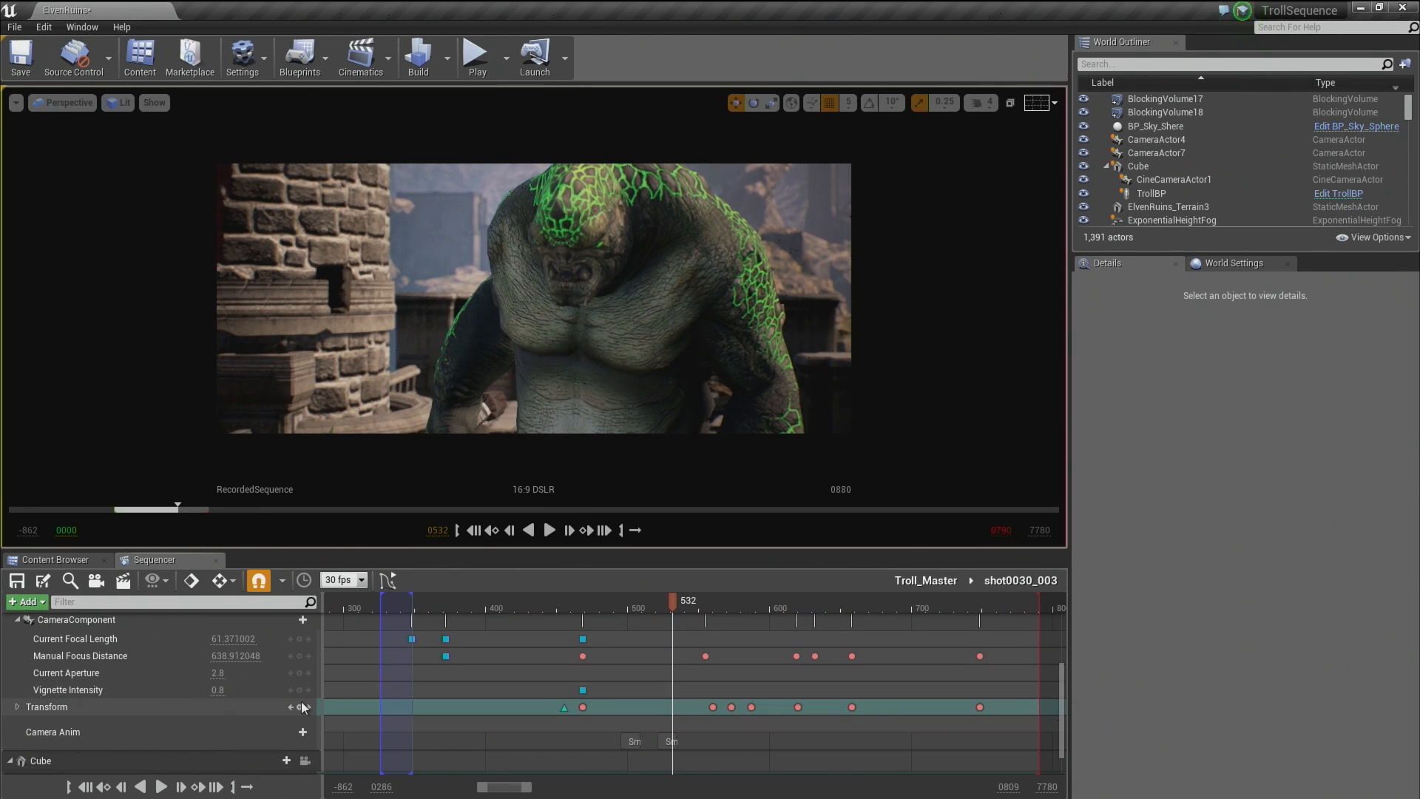
click(585, 690)
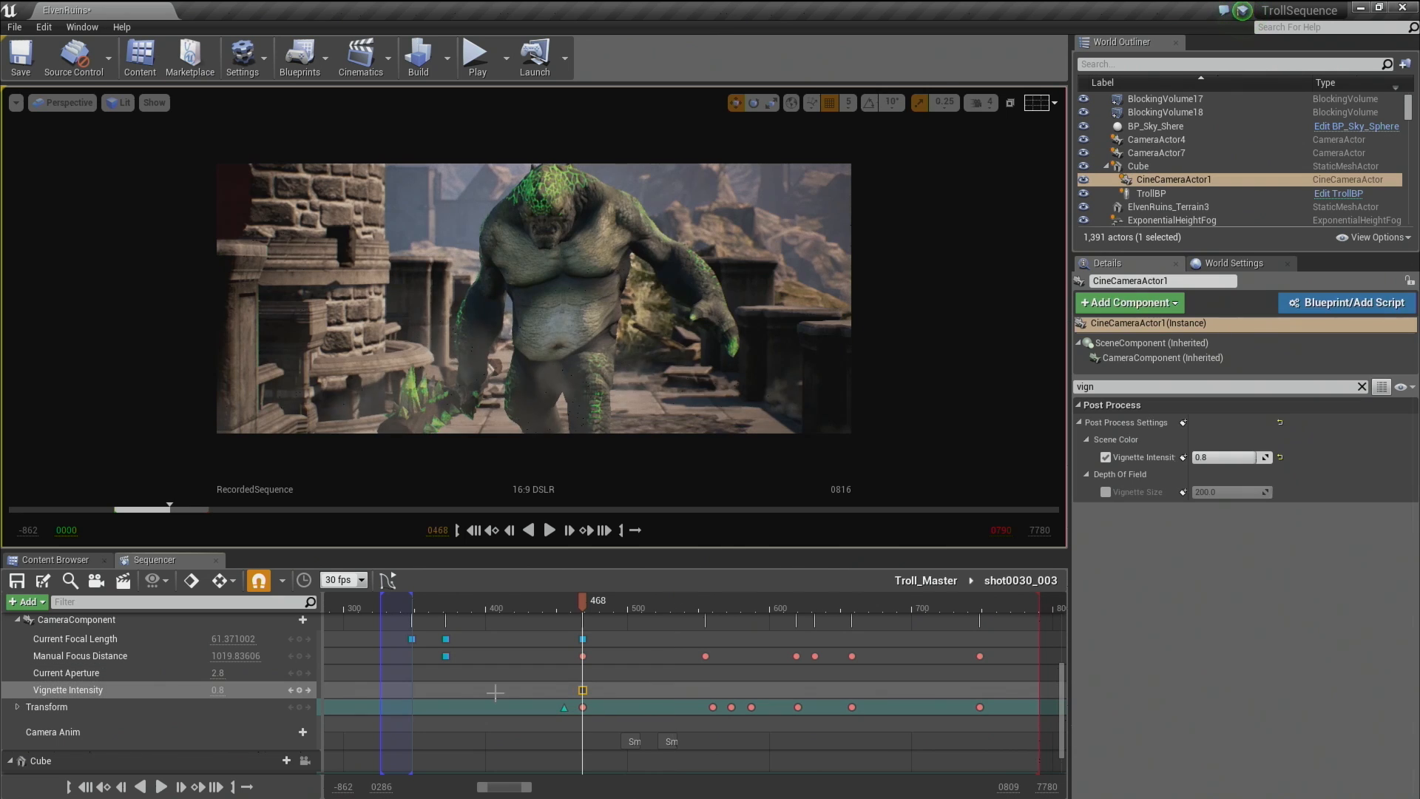
click(219, 690)
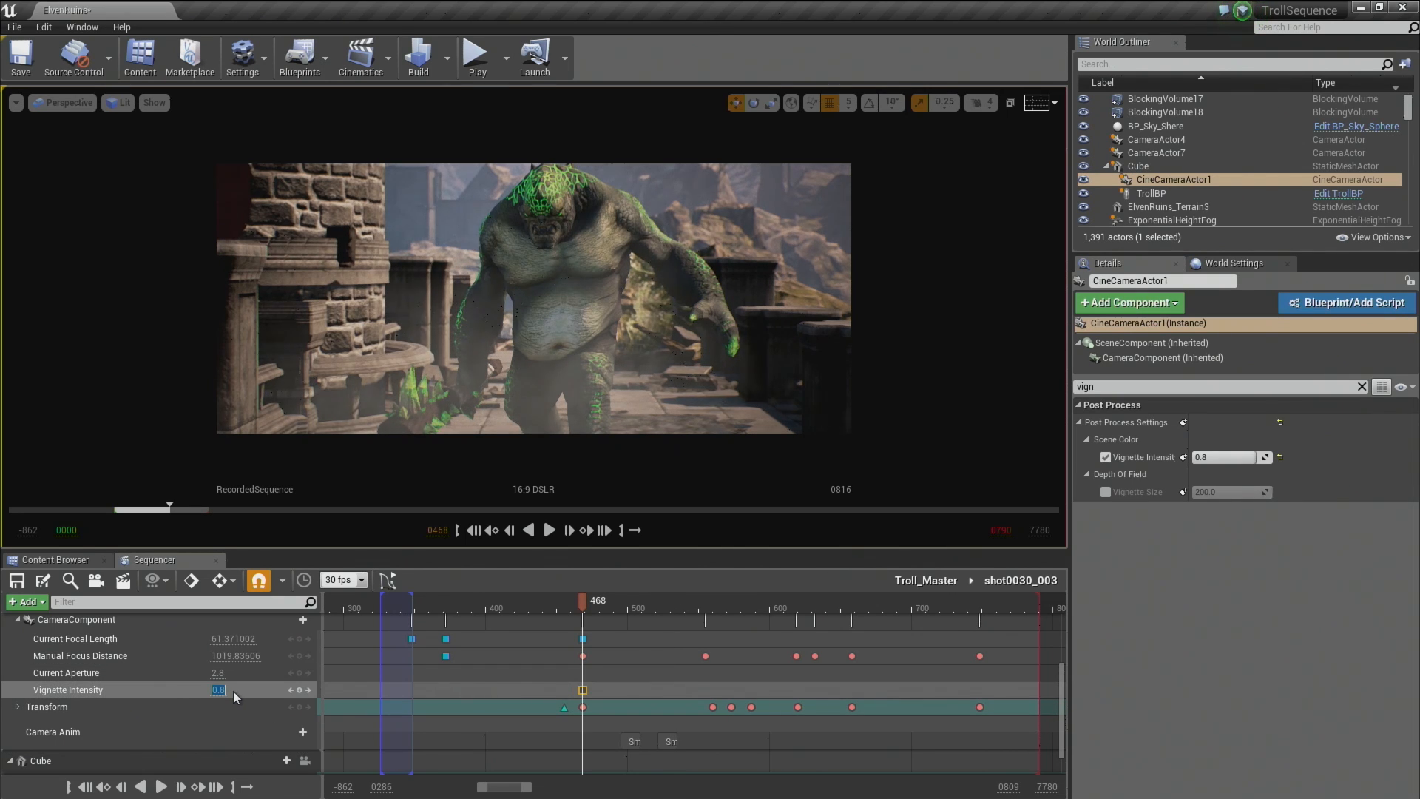
text(1)
key(Return)
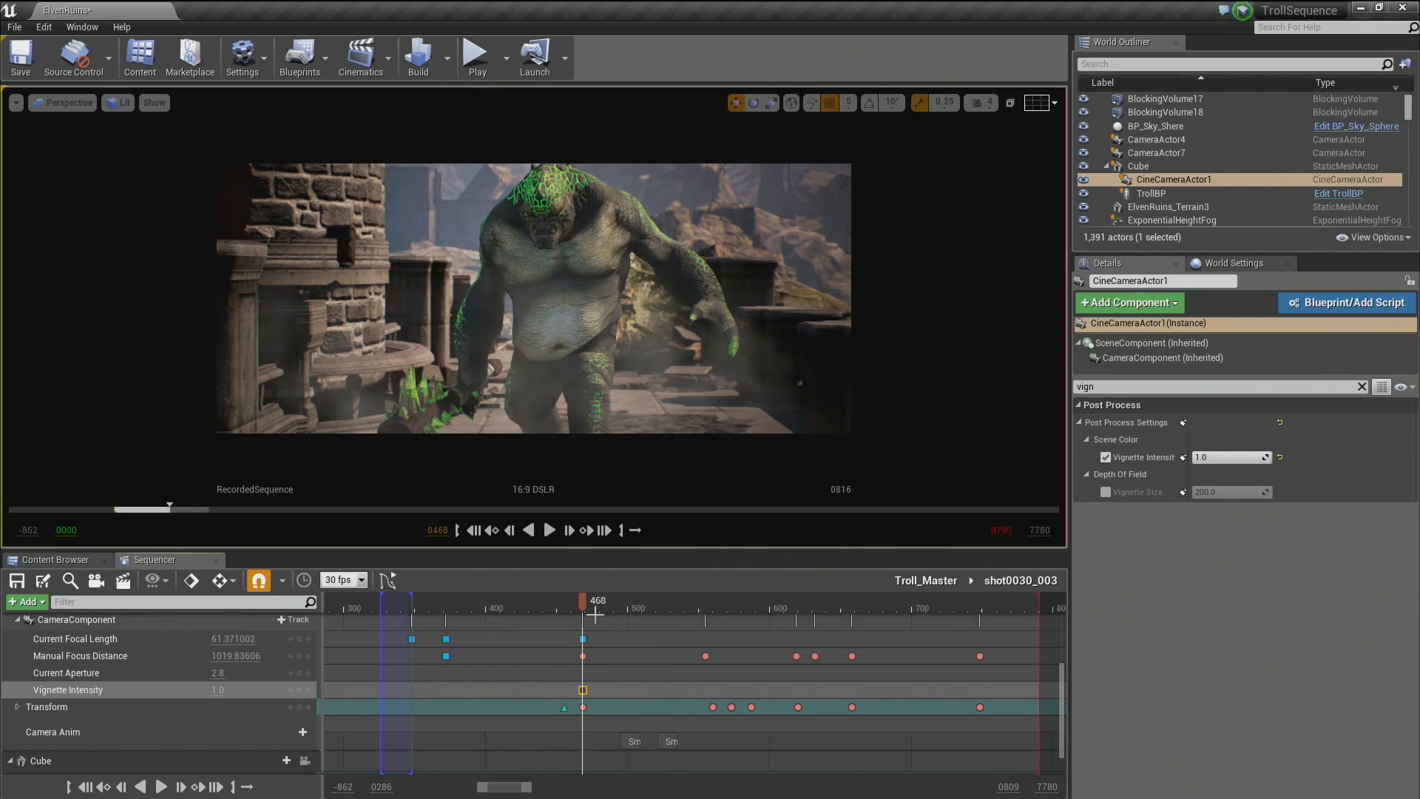
Scrub and play shot0030_003 from around frame 468 to frame 632 to review the stronger vignette.
drag(583, 601, 703, 586)
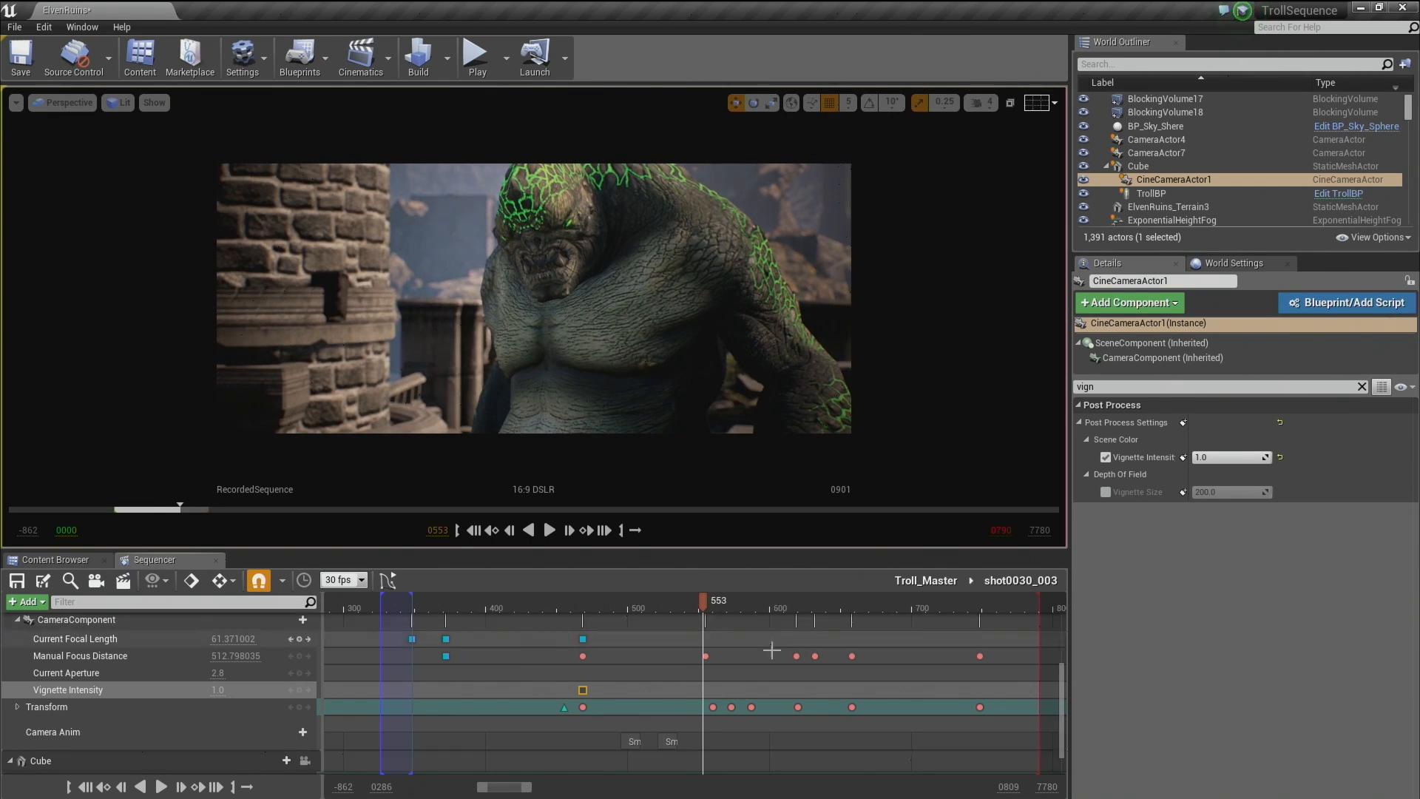
drag(704, 601, 578, 606)
key(space)
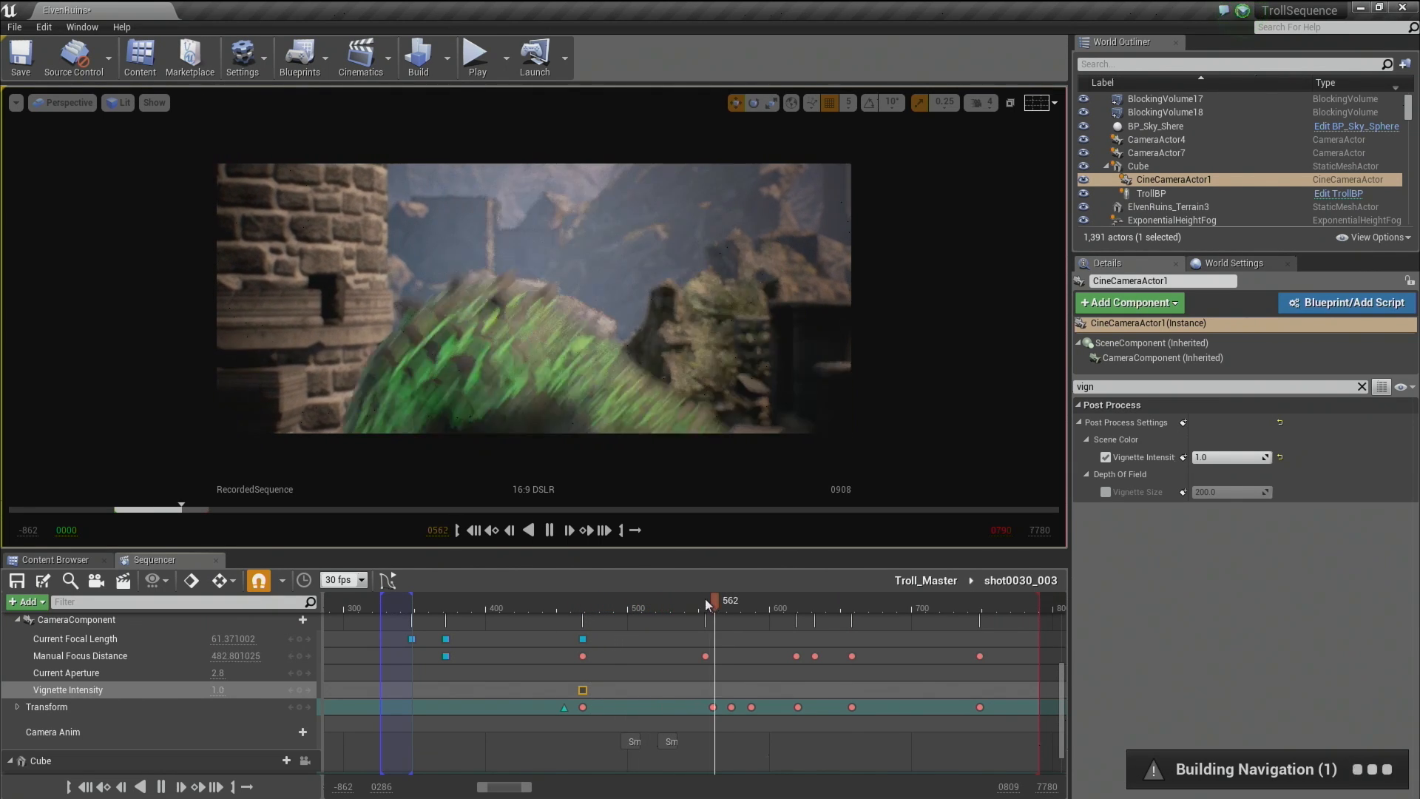
click(771, 591)
drag(771, 588, 815, 578)
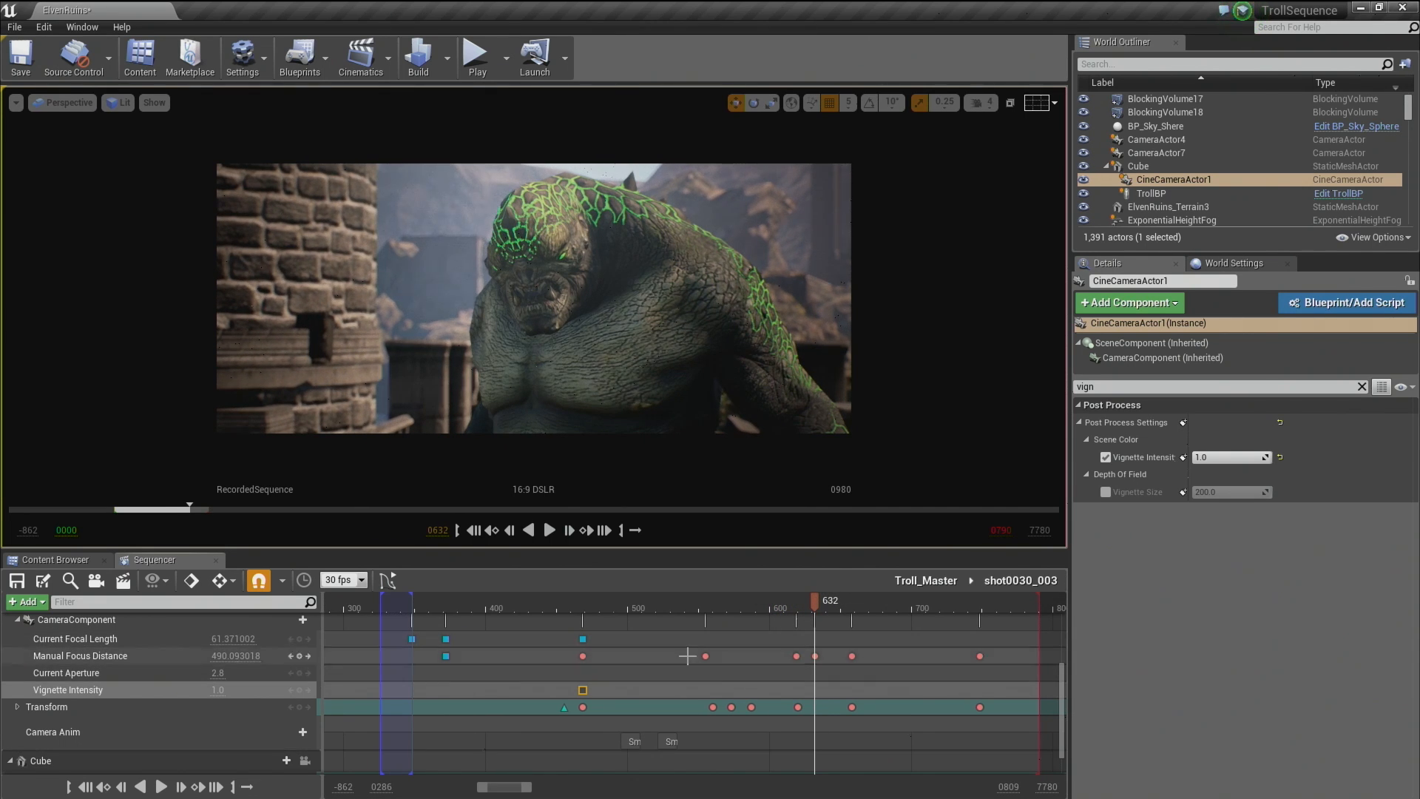
Filter CineCameraActor1's details by "exposure" and add an Exposure Bias key at frame 632 in shot0030_003.
scroll(171, 633, up, 6)
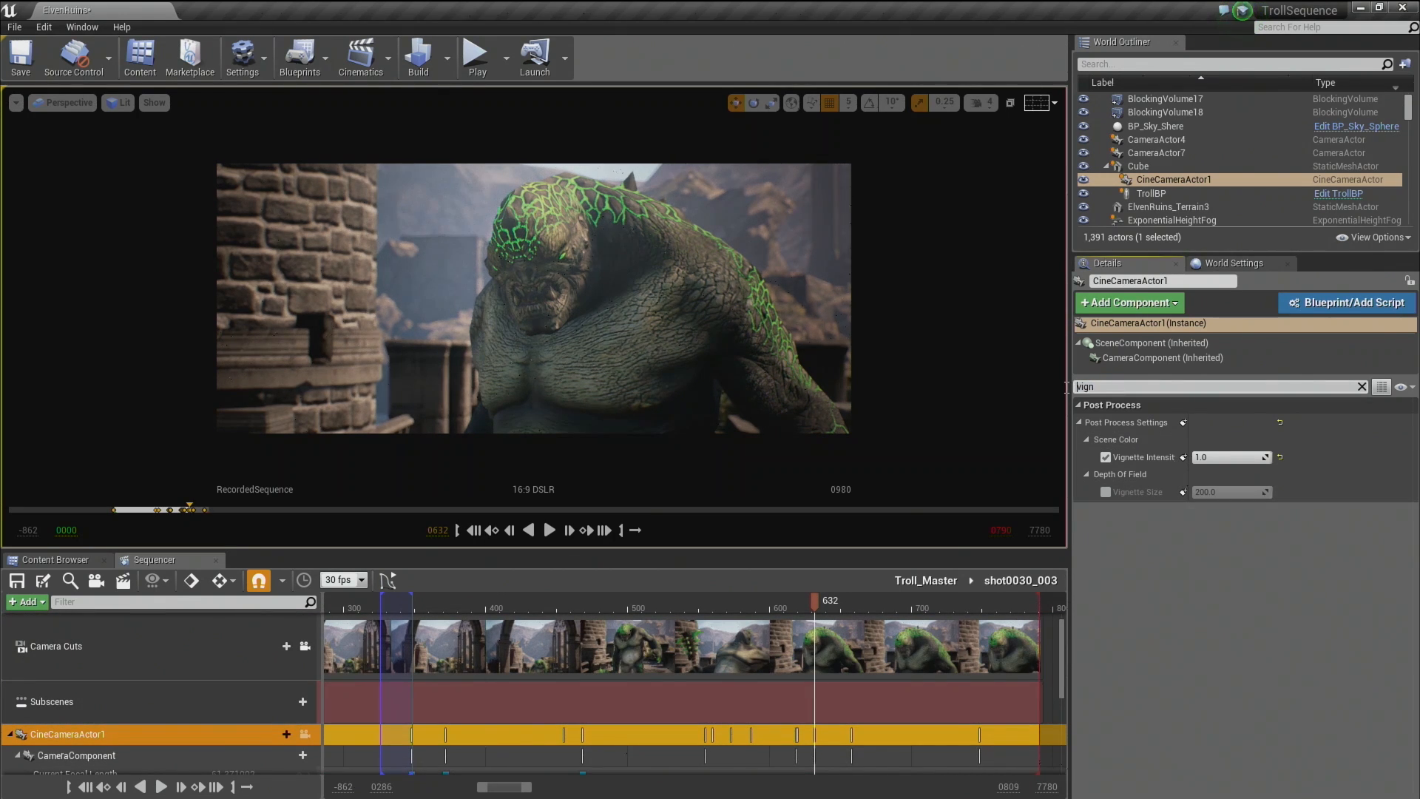
text(exposure)
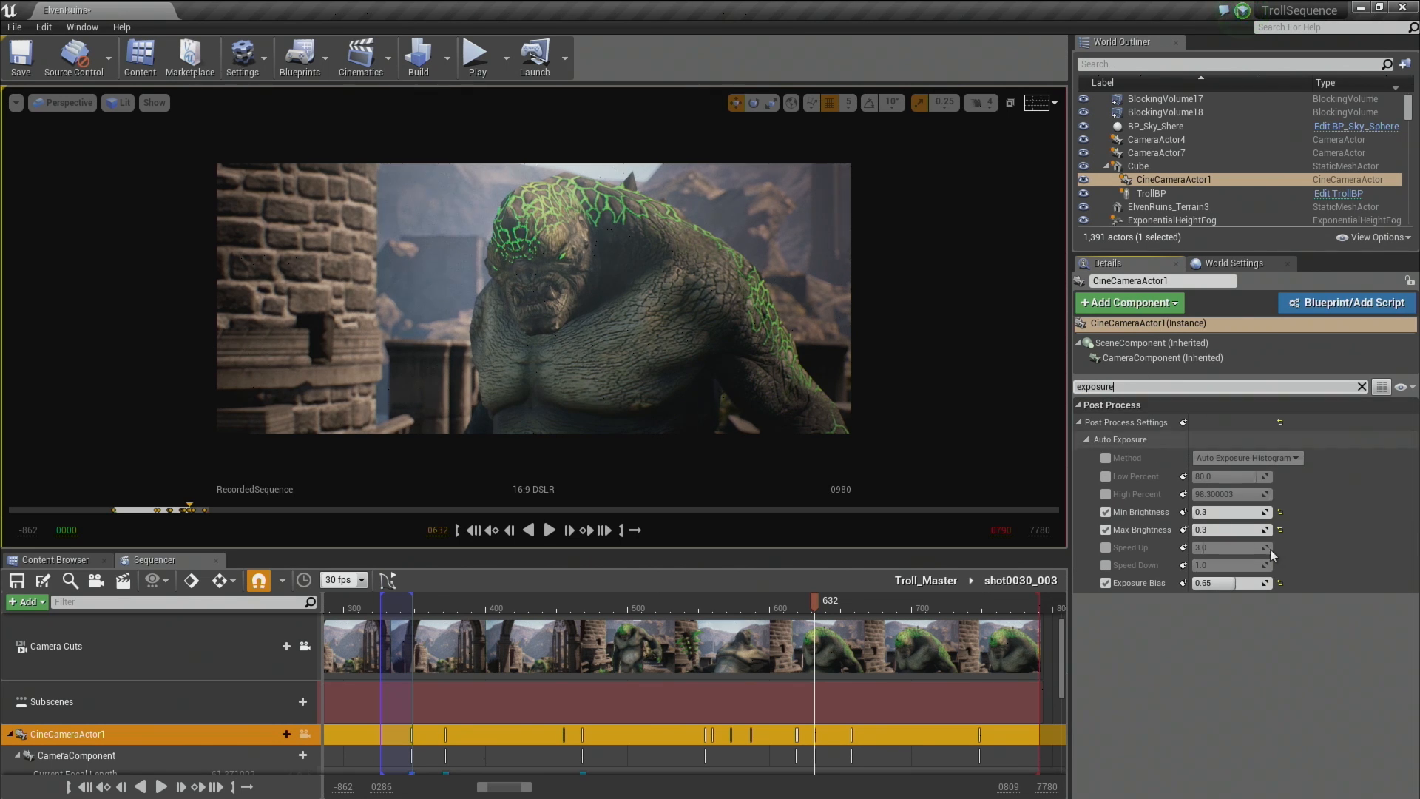
click(1237, 584)
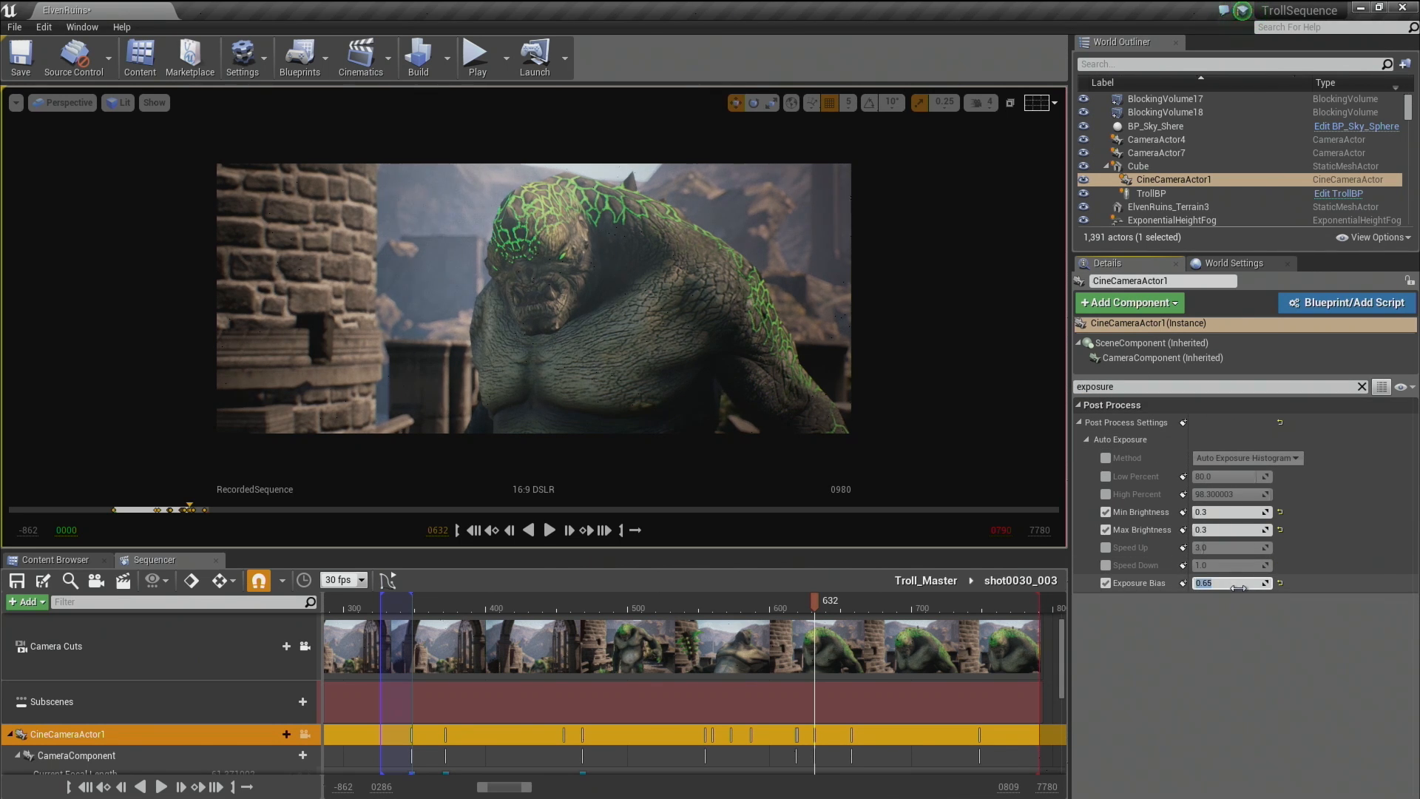
click(1182, 584)
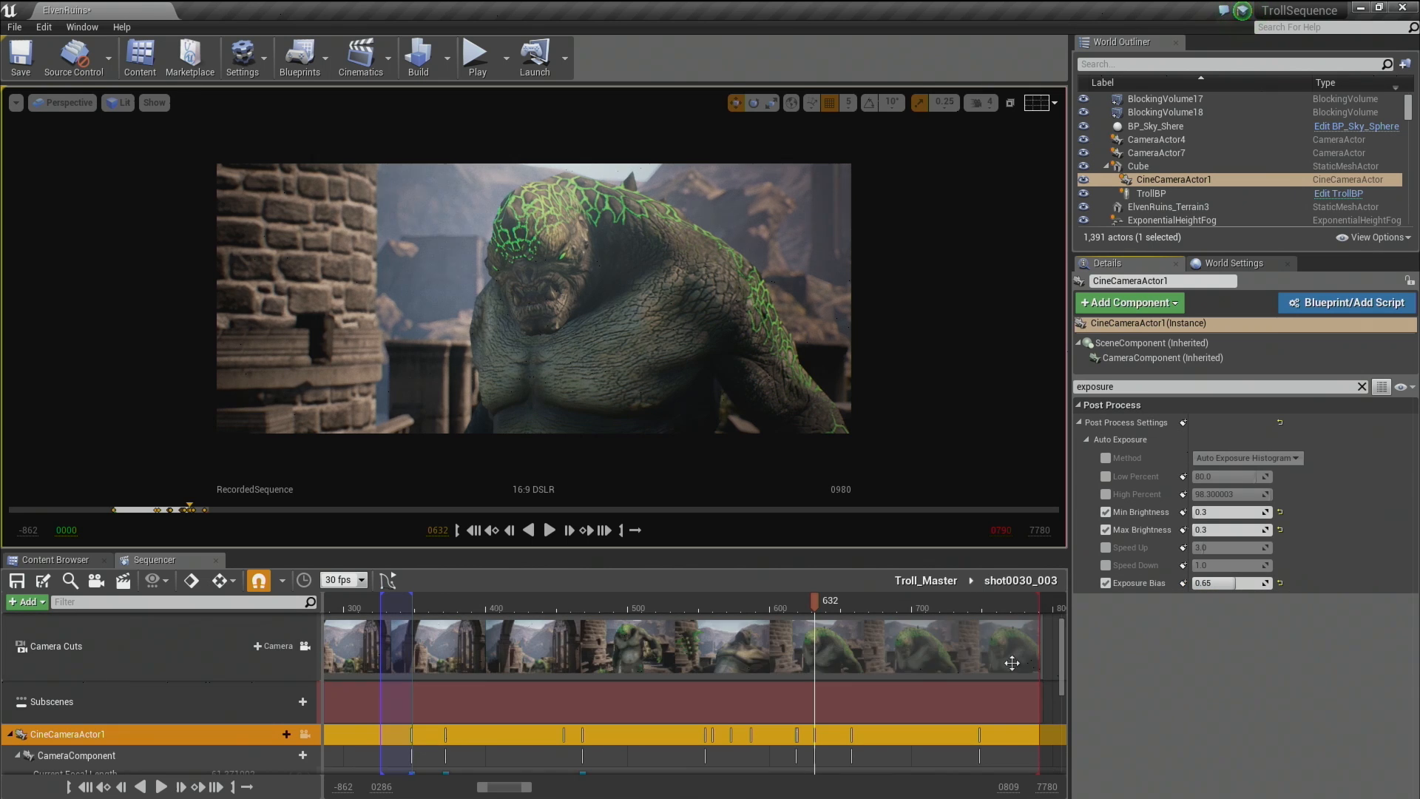
Set the frame 632 Exposure Bias key in shot0030_003 to about 1.576 and move it to frame 468.
drag(1064, 641, 1060, 669)
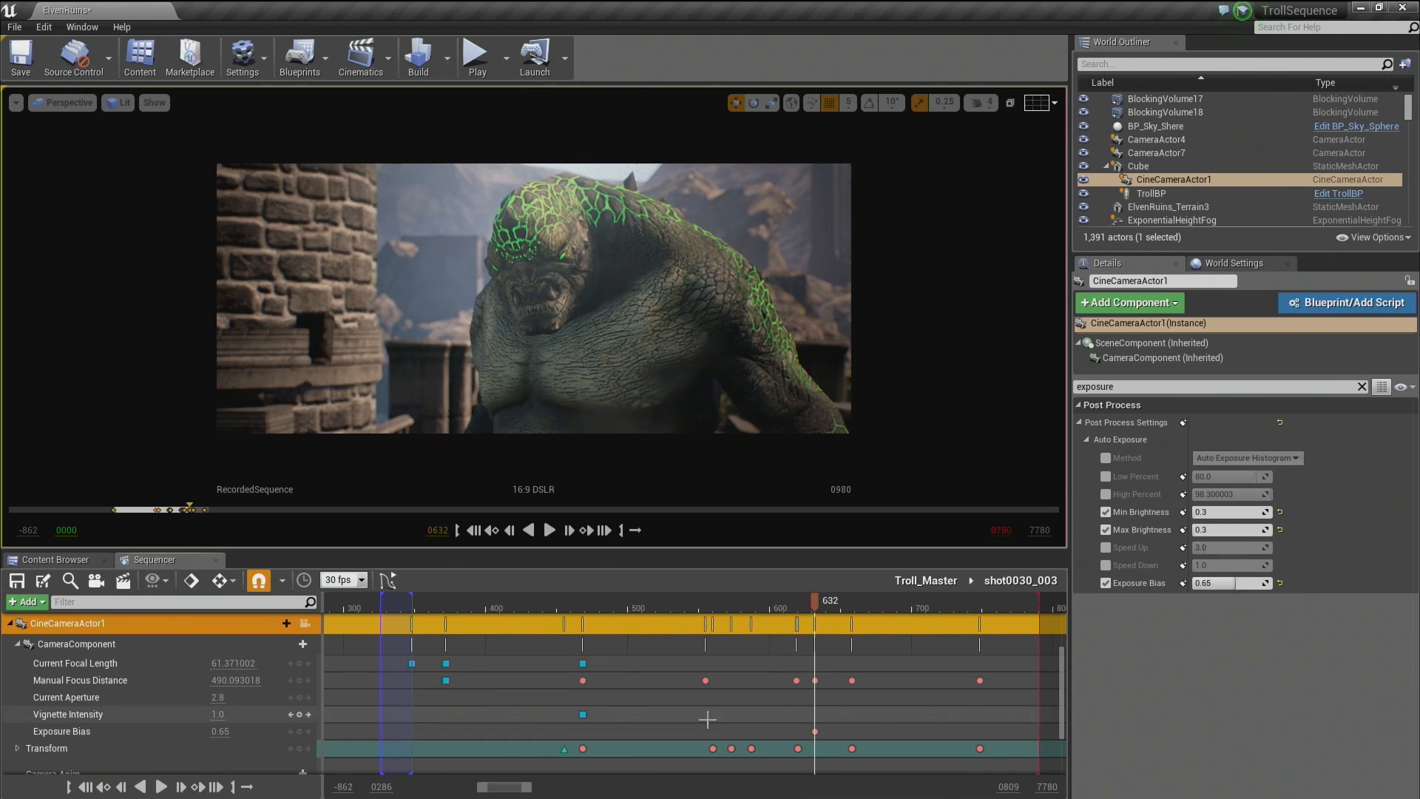
click(815, 732)
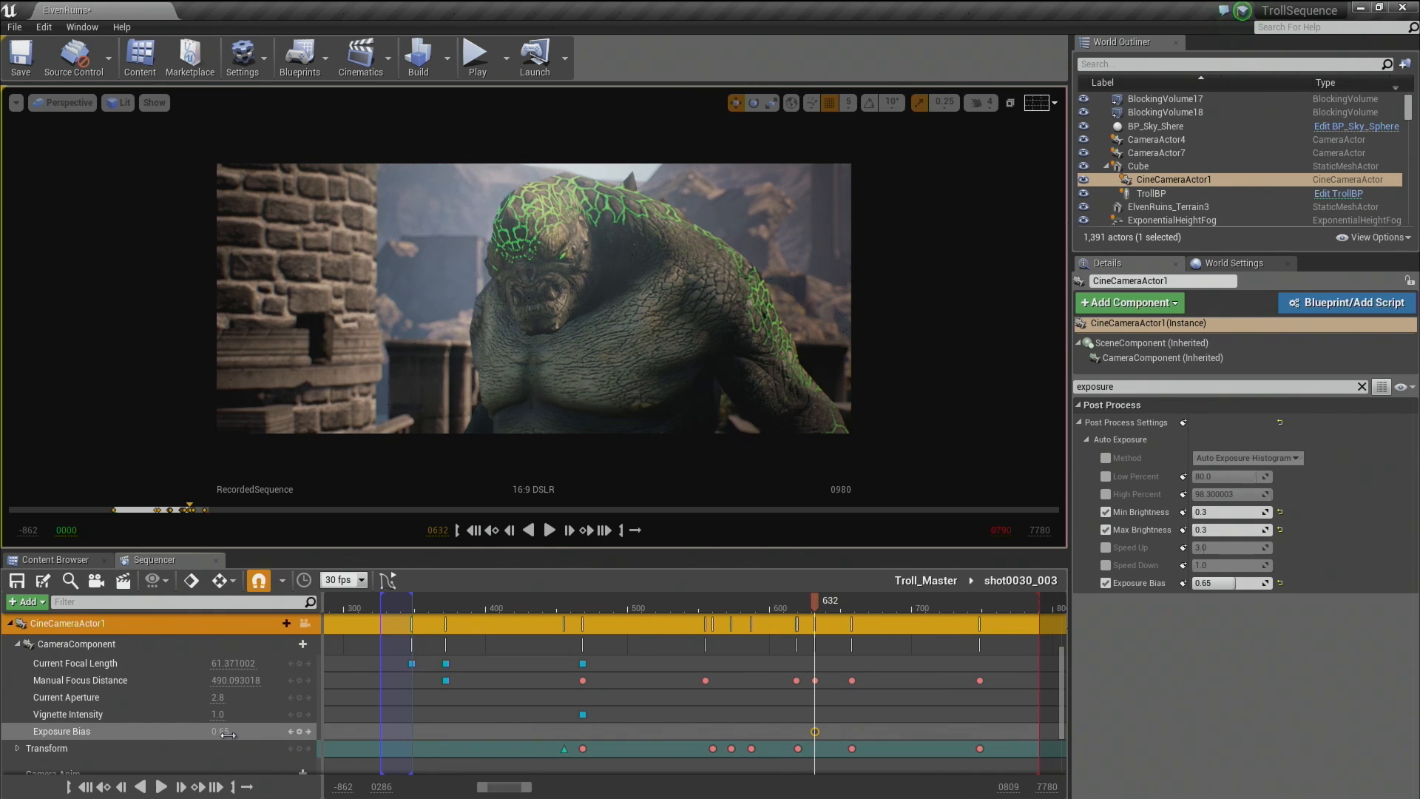
drag(225, 732, 260, 731)
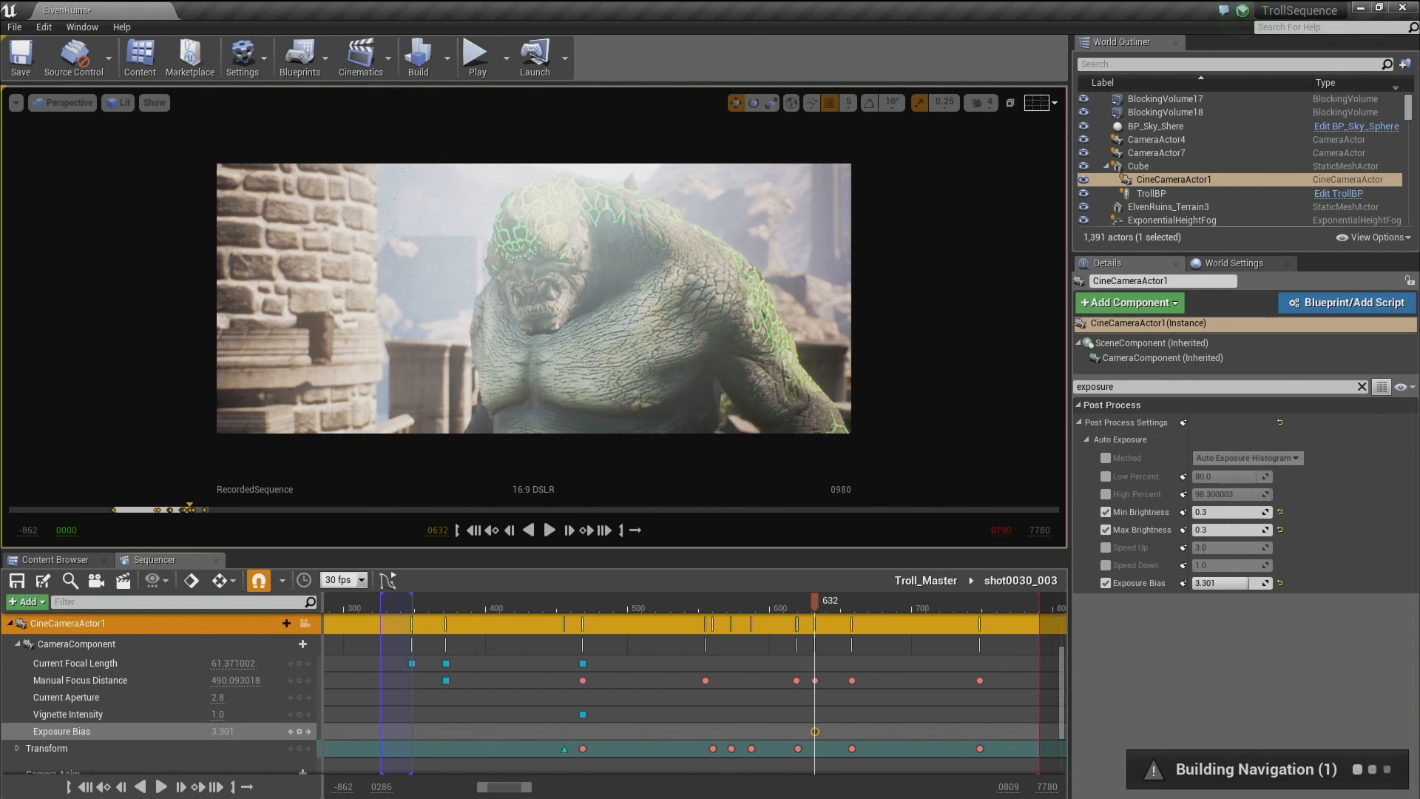
drag(224, 732, 219, 732)
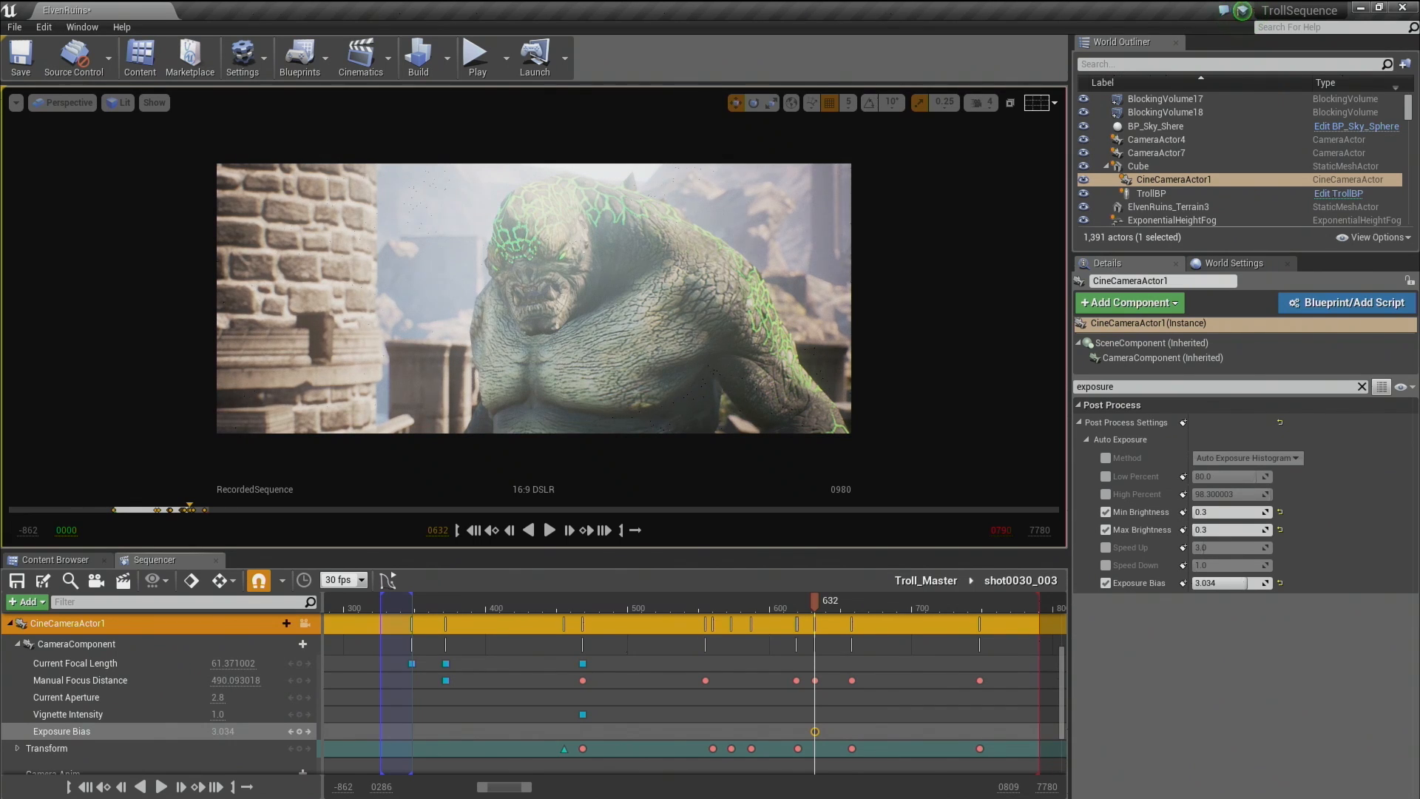
drag(223, 732, 189, 731)
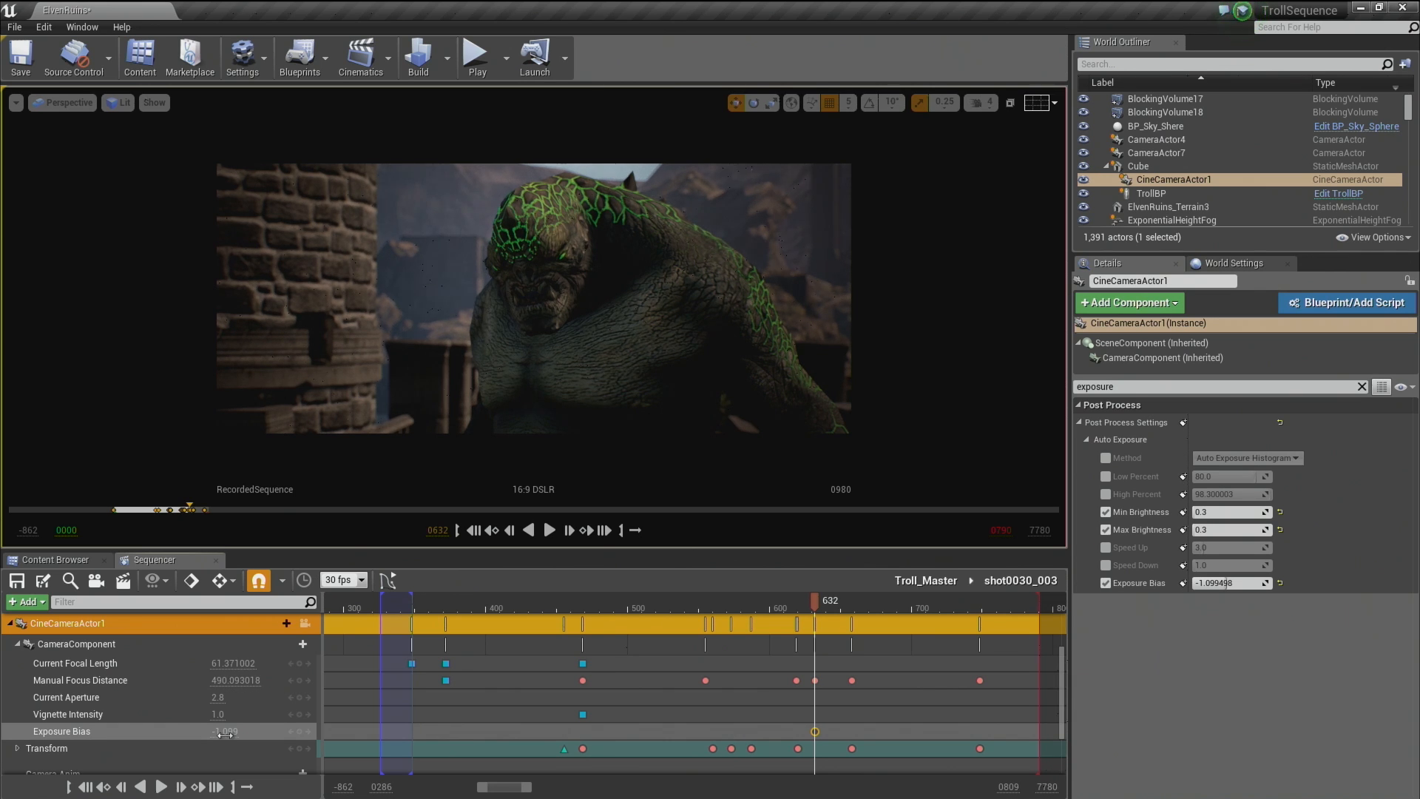
mouse_move(224, 732)
mouse_down()
mouse_move(262, 732)
mouse_move(239, 732)
mouse_up()
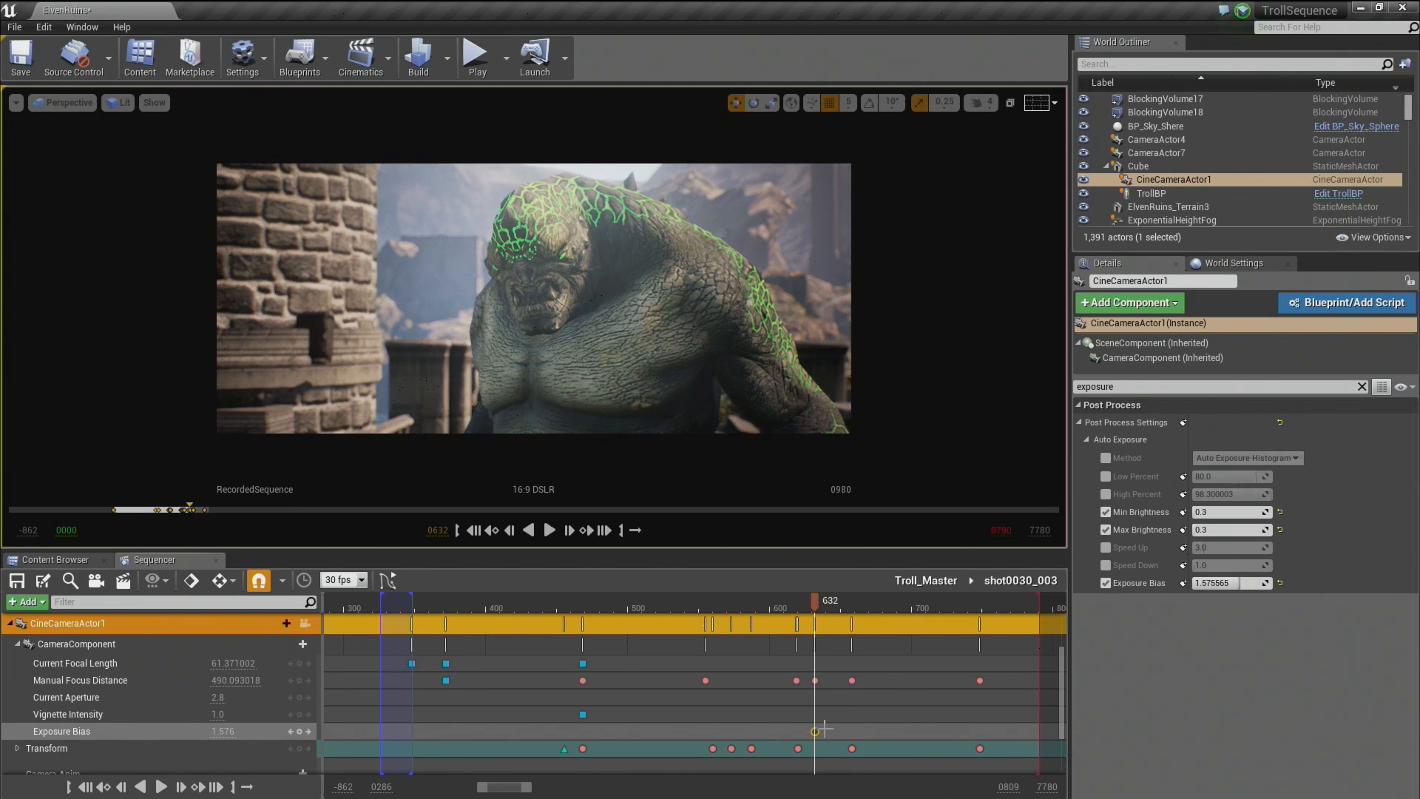
drag(817, 730, 586, 749)
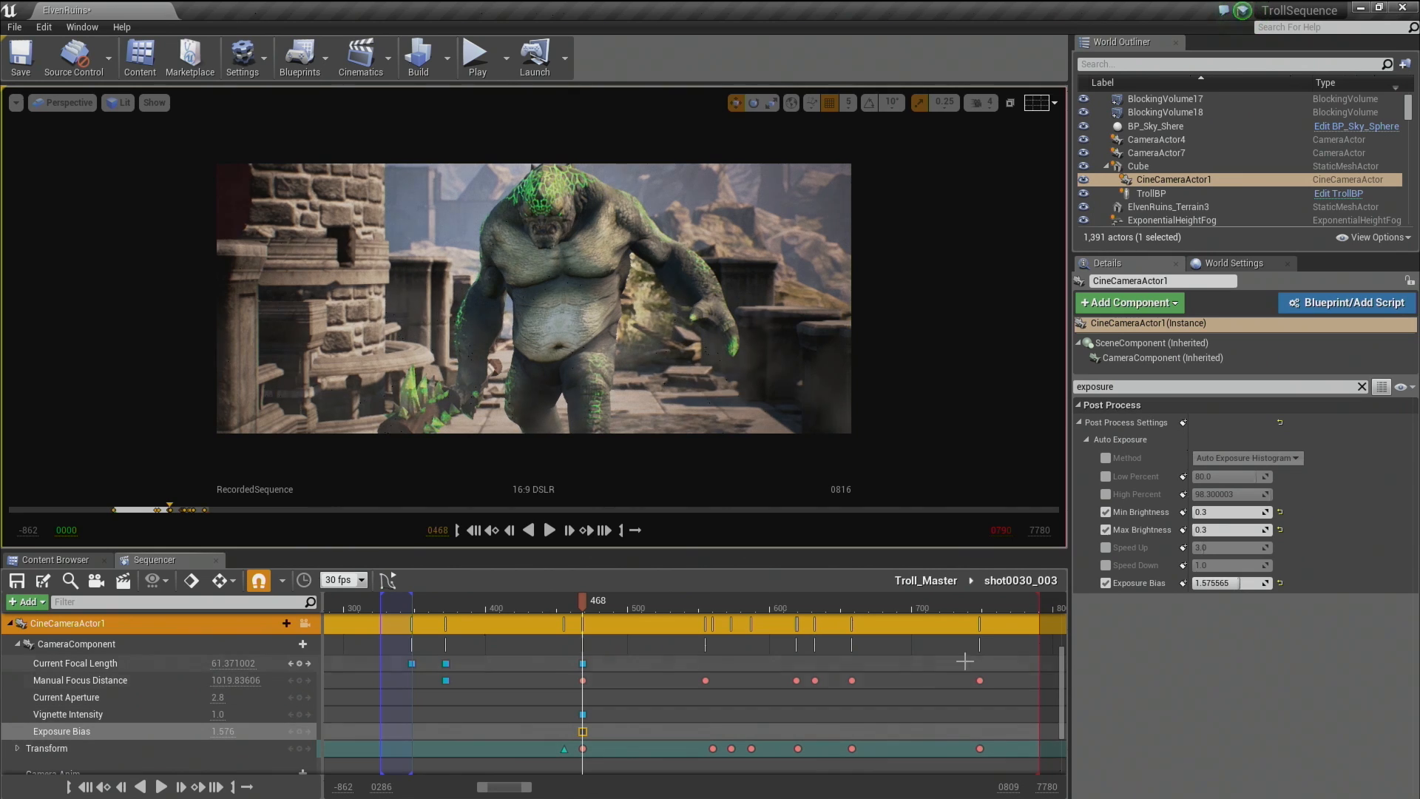
Return to Troll_Master and play and scrub the start of shot0030_003 to review the brighter exposure.
click(933, 584)
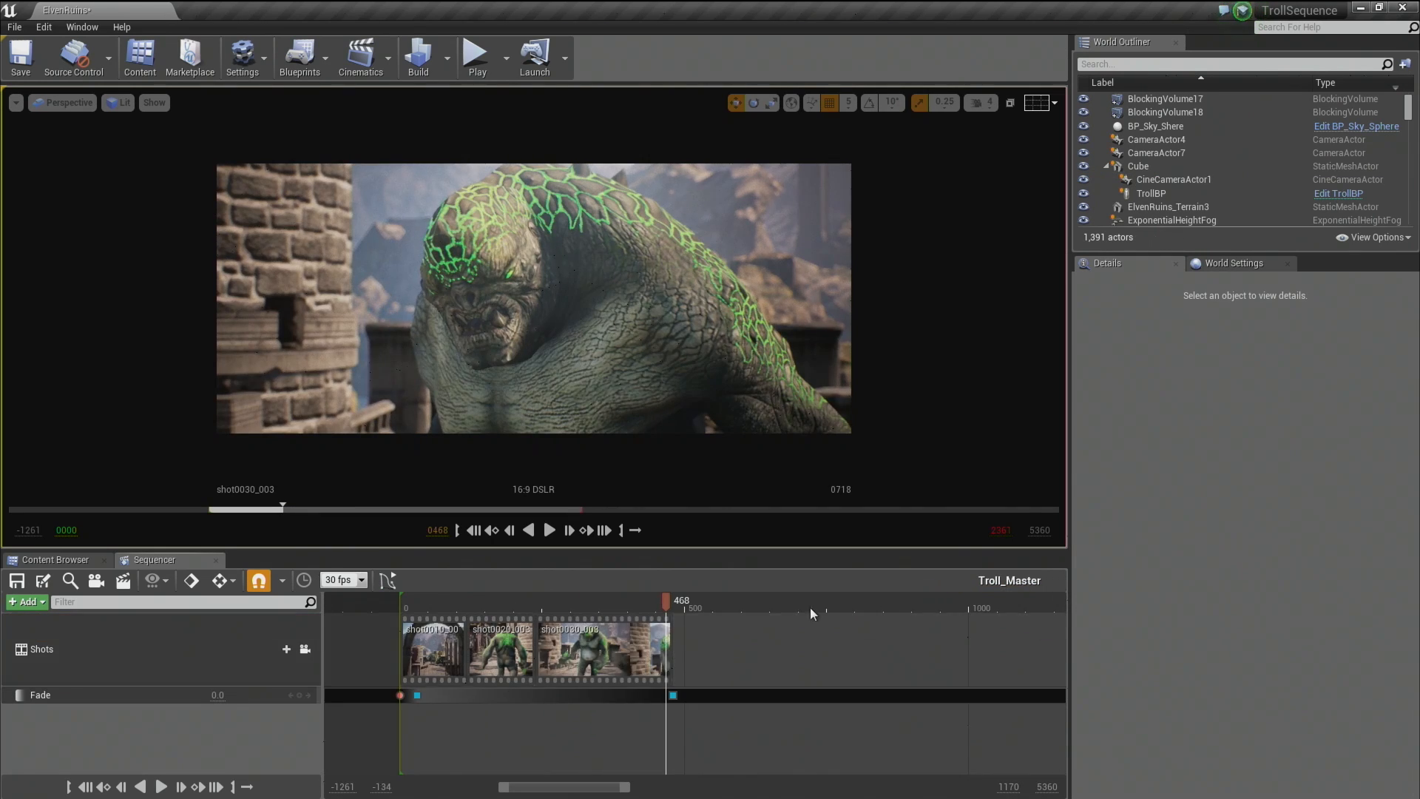
drag(610, 610, 516, 610)
key(space)
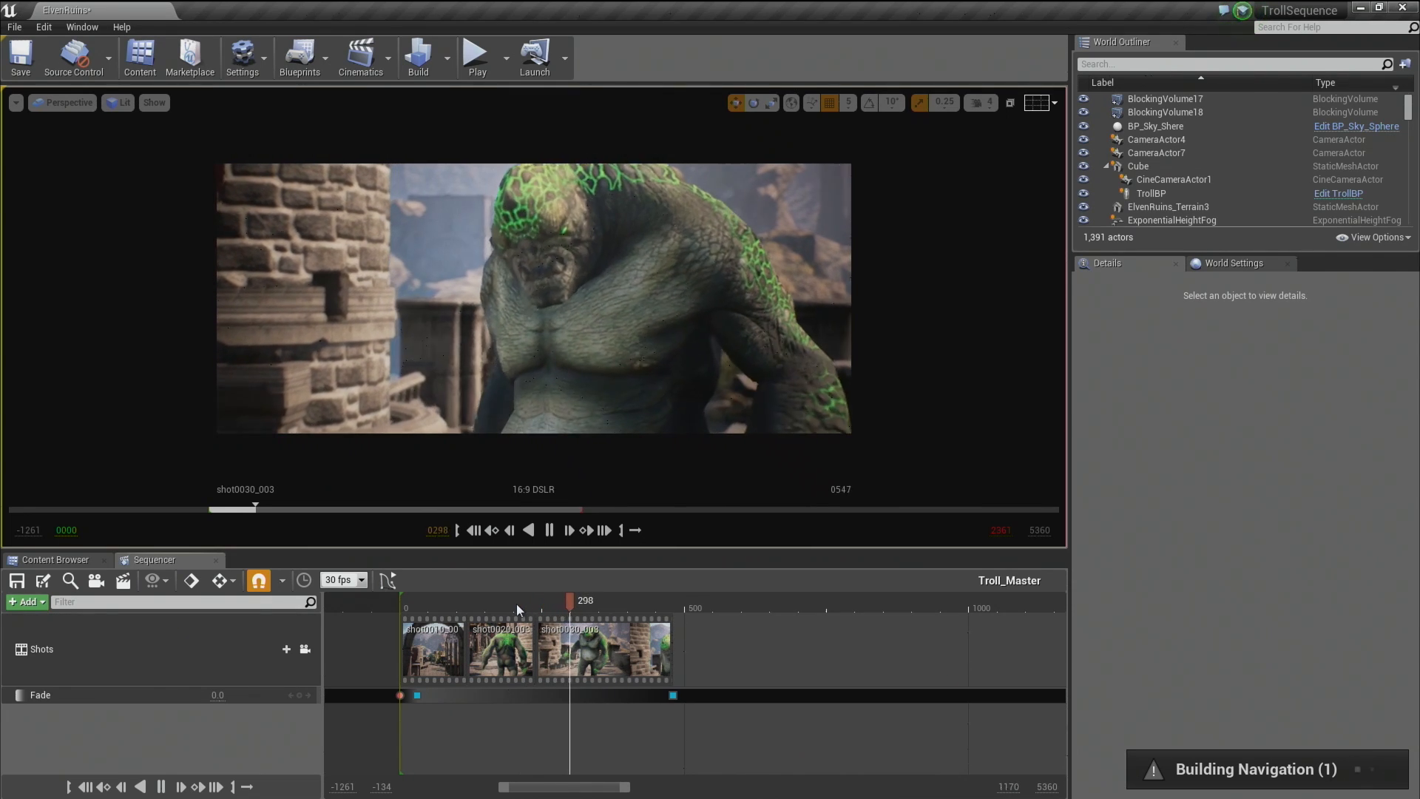
click(548, 602)
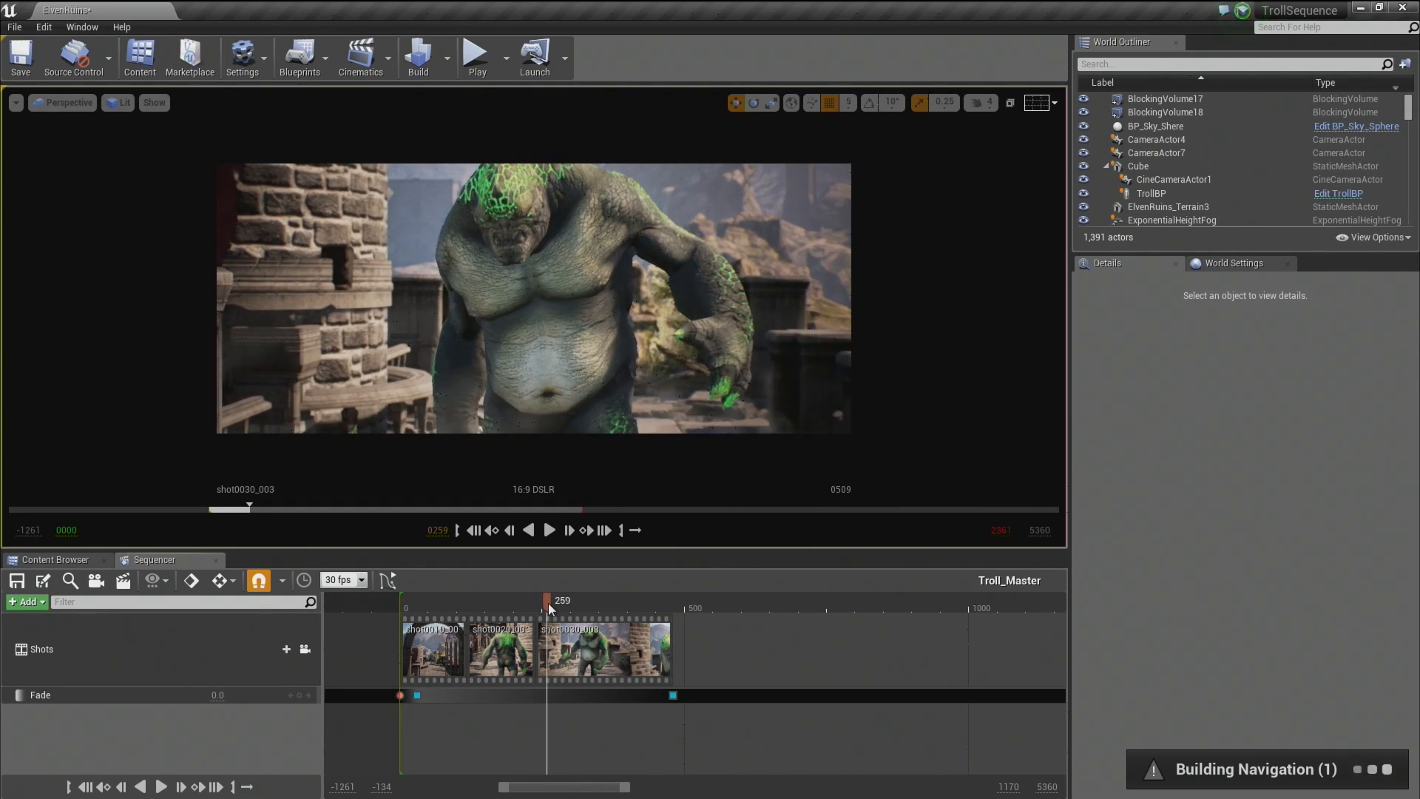
drag(548, 602, 559, 603)
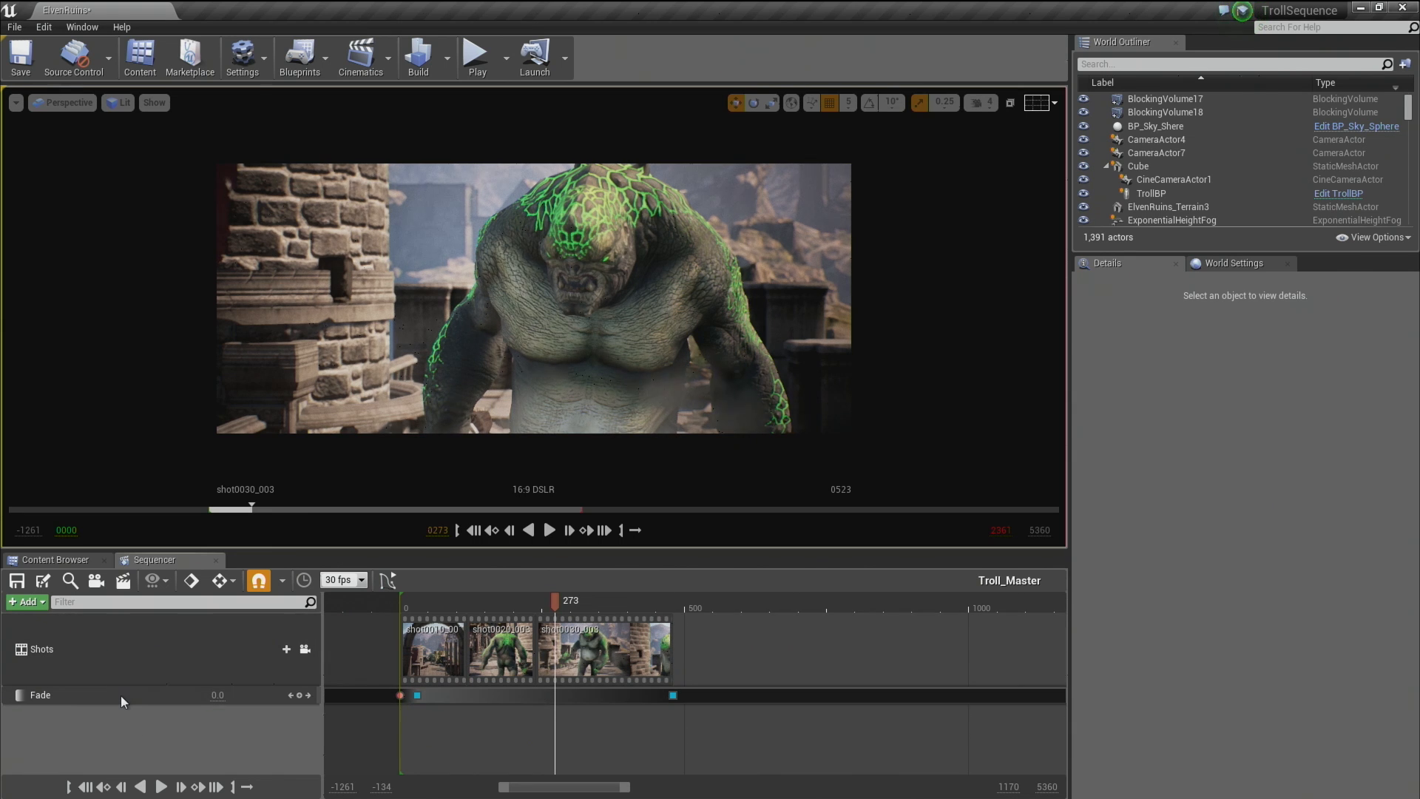
Open shot0030_003 and filter CineCameraActor1's details by "bright".
double_click(602, 625)
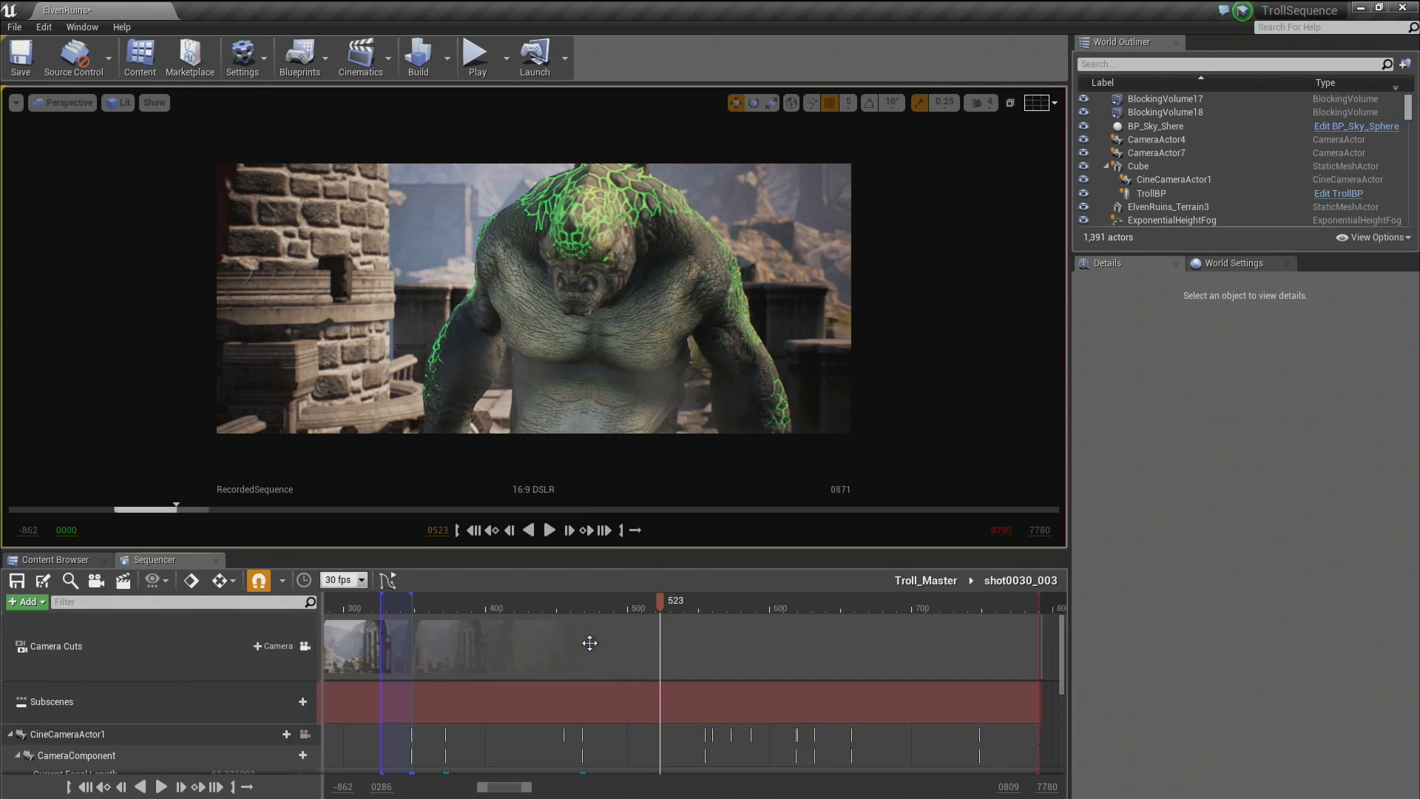
click(153, 733)
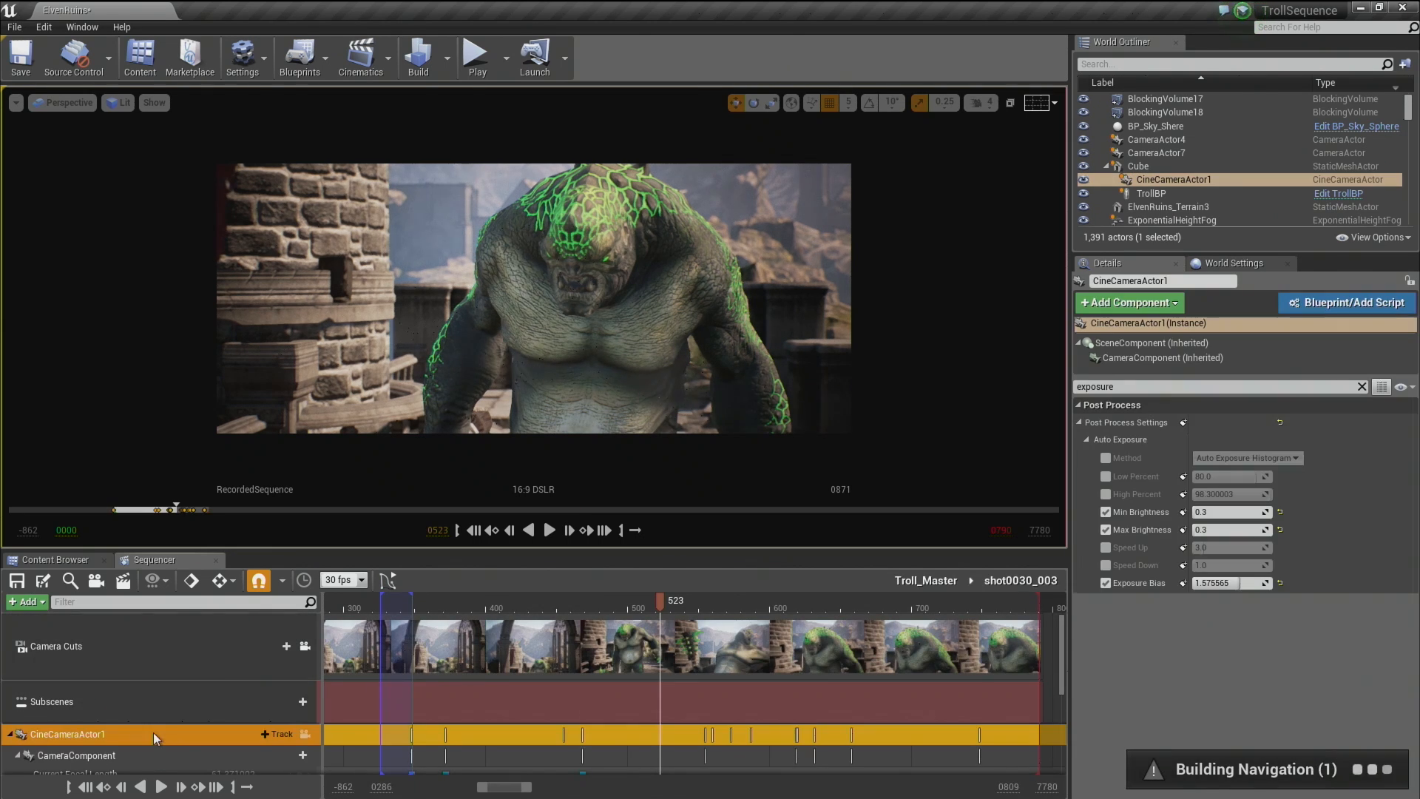
click(1133, 388)
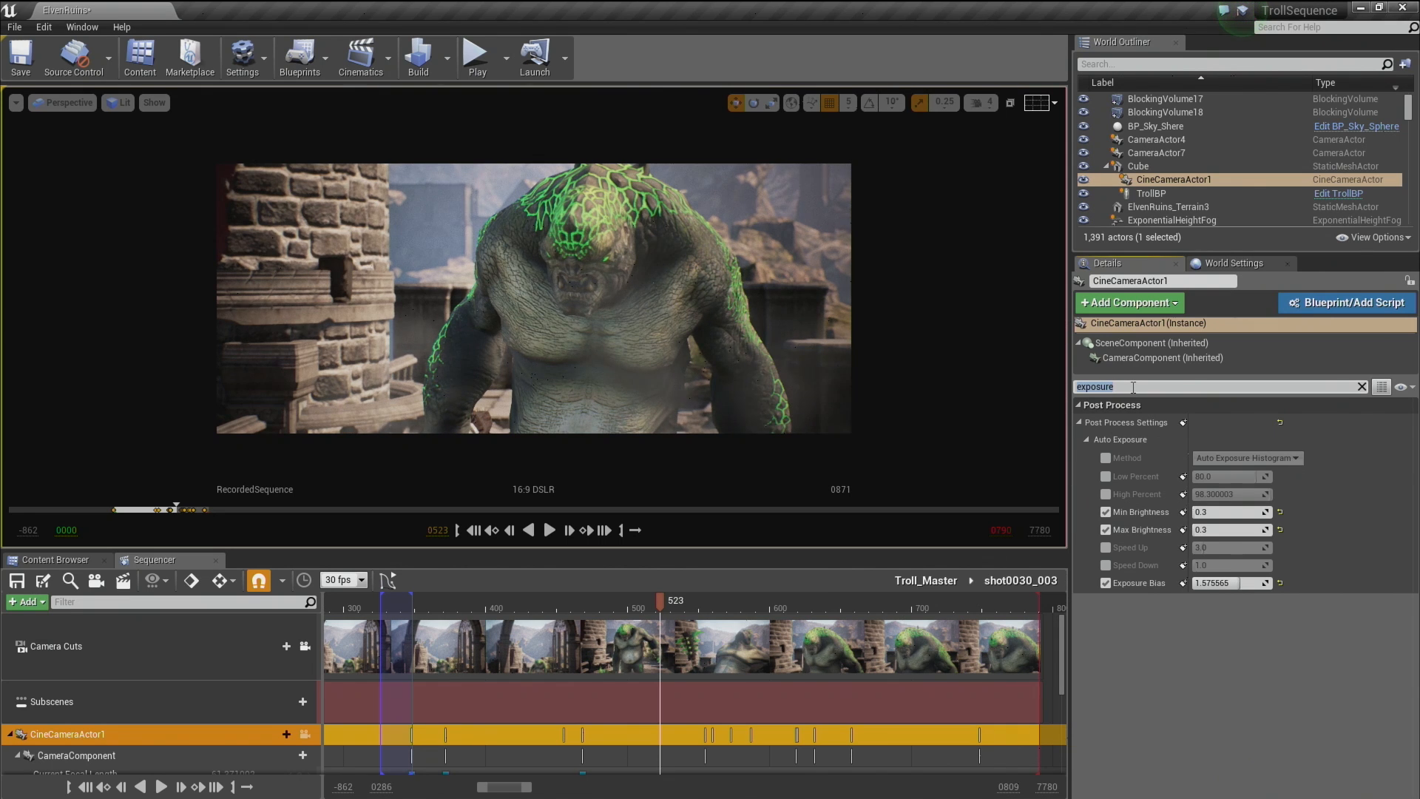
text(bright)
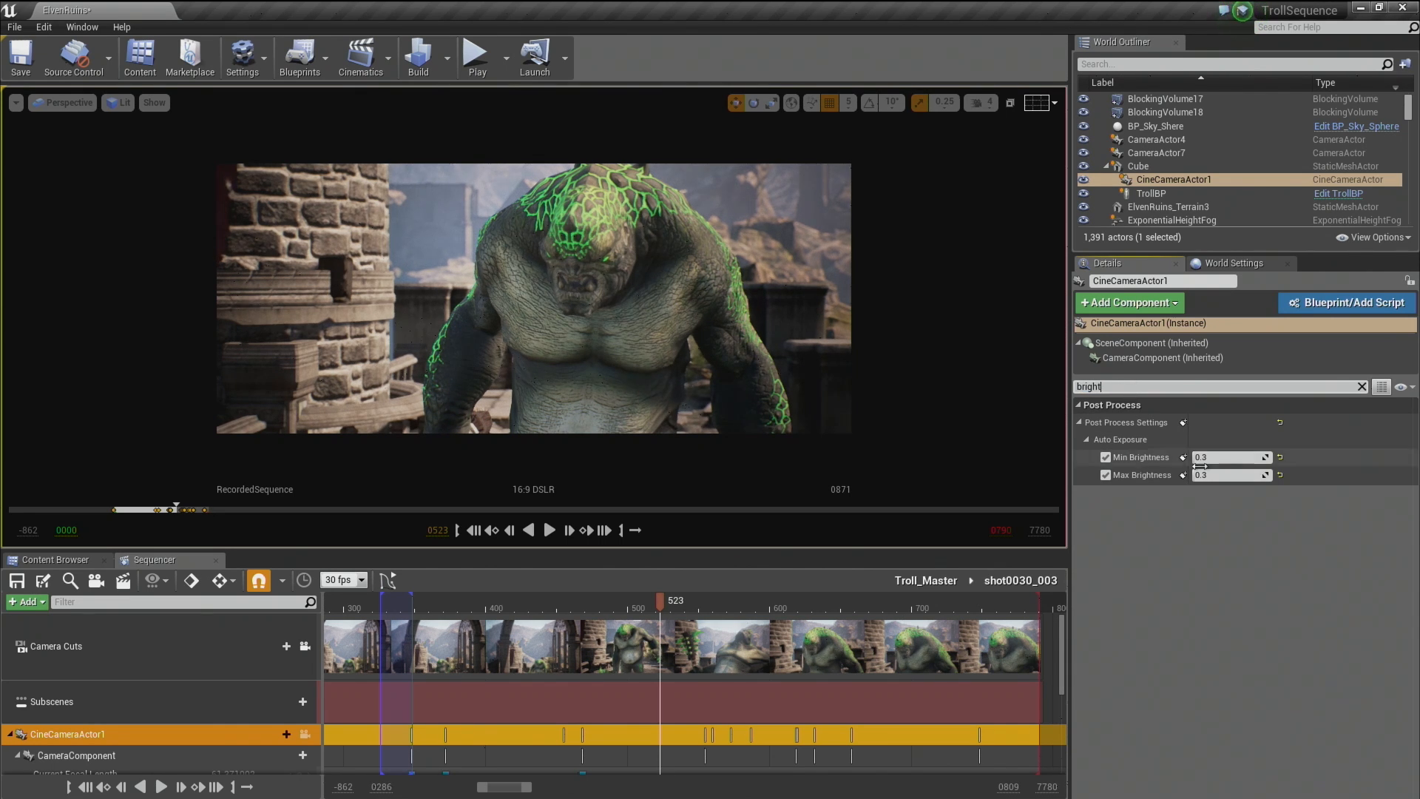
Try disabling CineCameraActor1's Min Brightness and Max Brightness overrides, and re-enable both.
click(1106, 457)
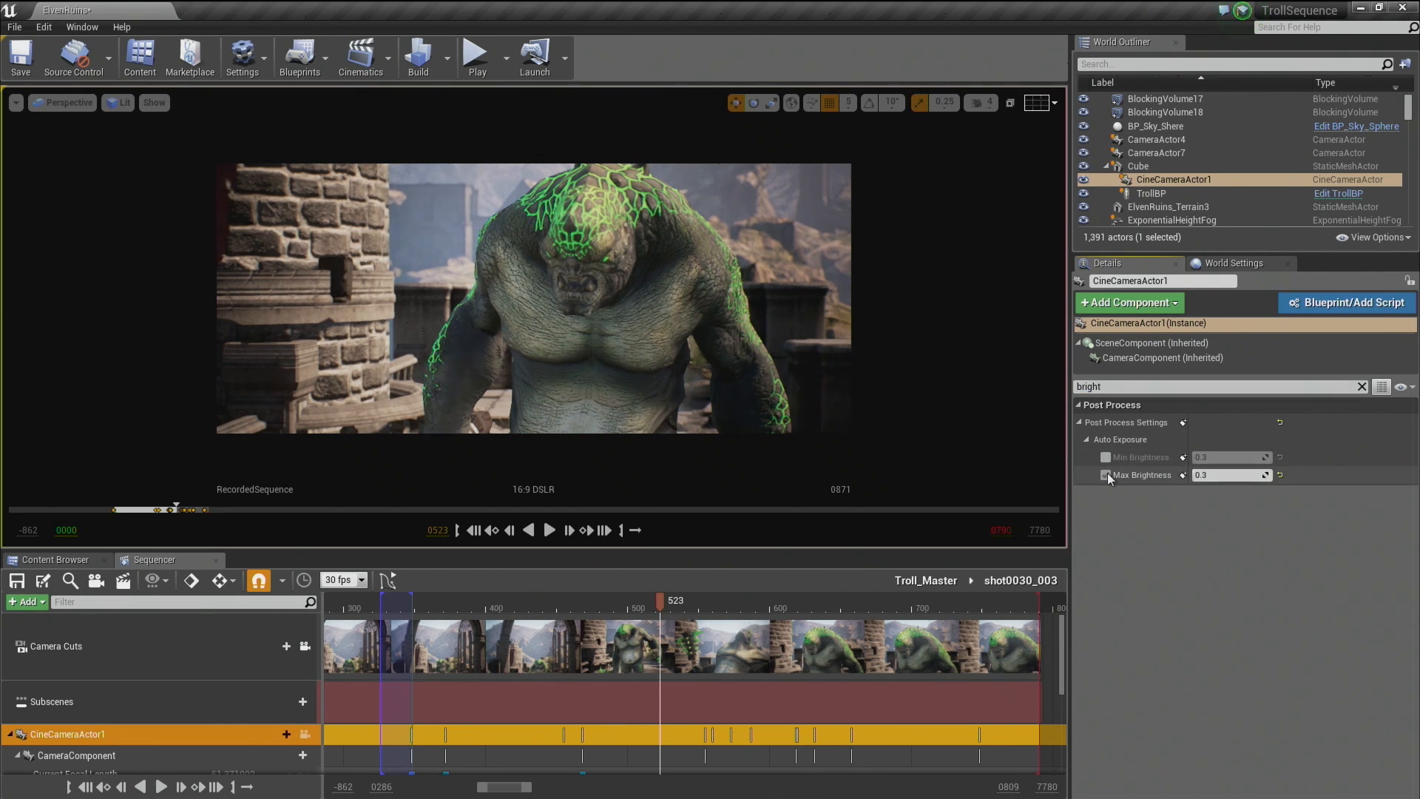
click(1106, 474)
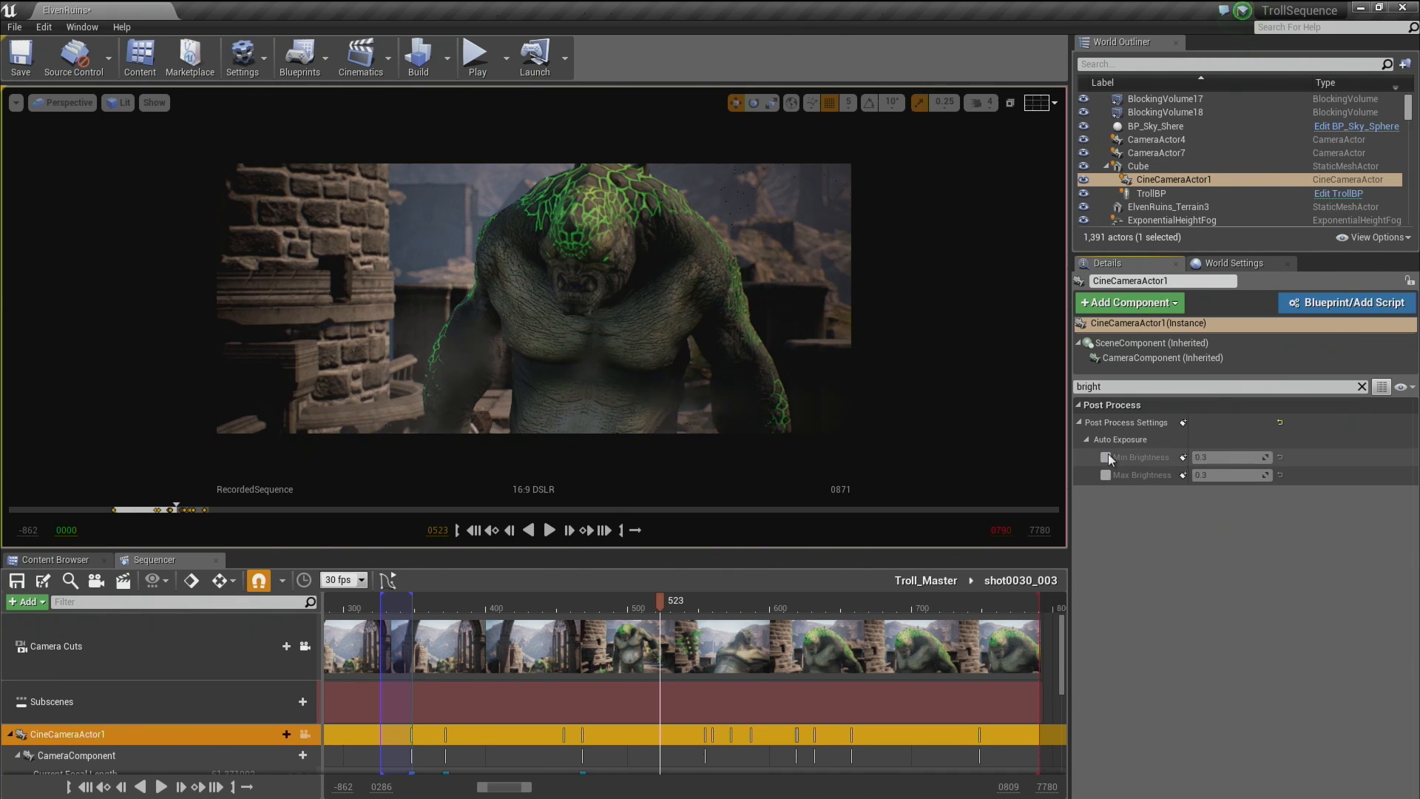
click(1106, 457)
click(1106, 475)
Try Min Brightness and Max Brightness values of 1.0 on CineCameraActor1, and set both back to 0.3.
click(1245, 458)
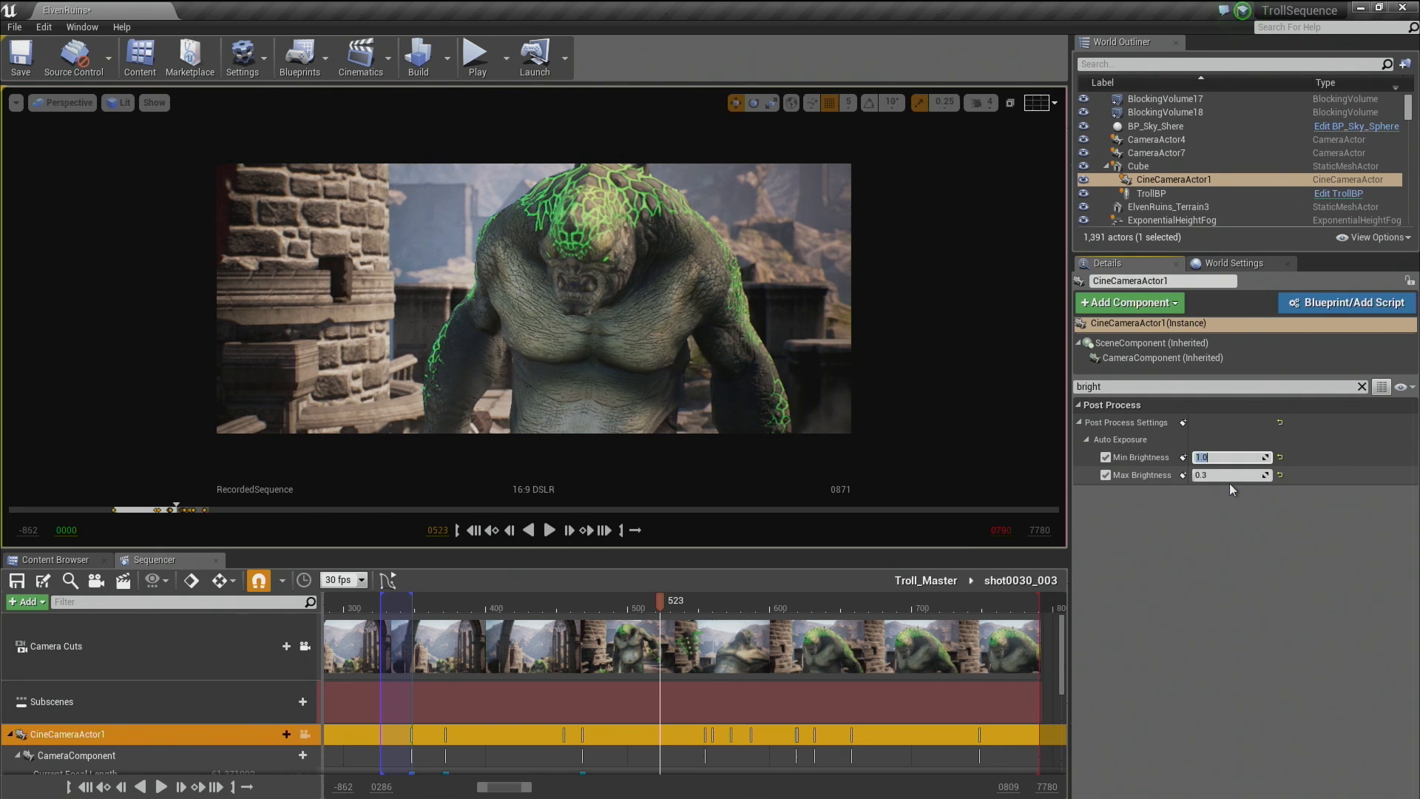
click(1219, 474)
text(1)
key(Return)
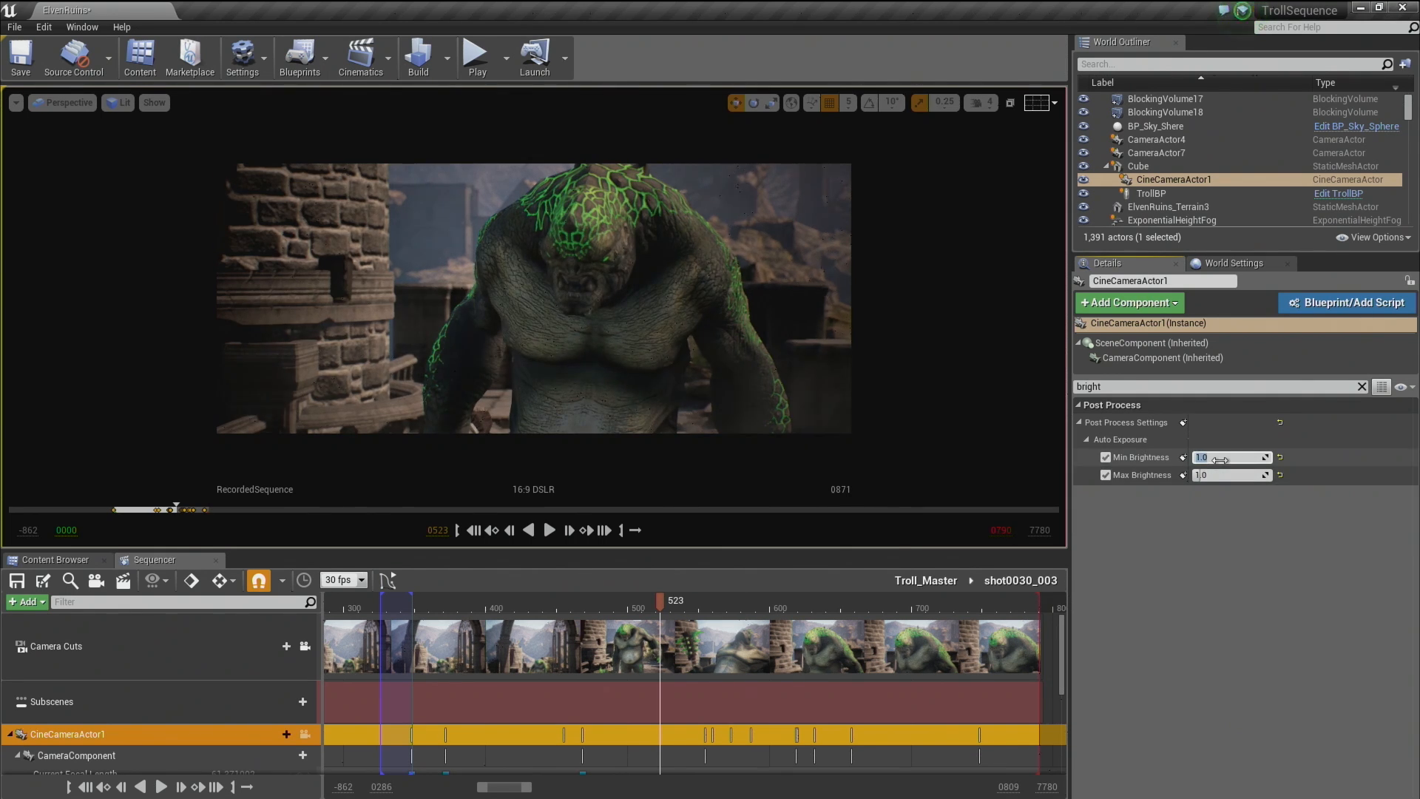
text(.3)
click(1216, 478)
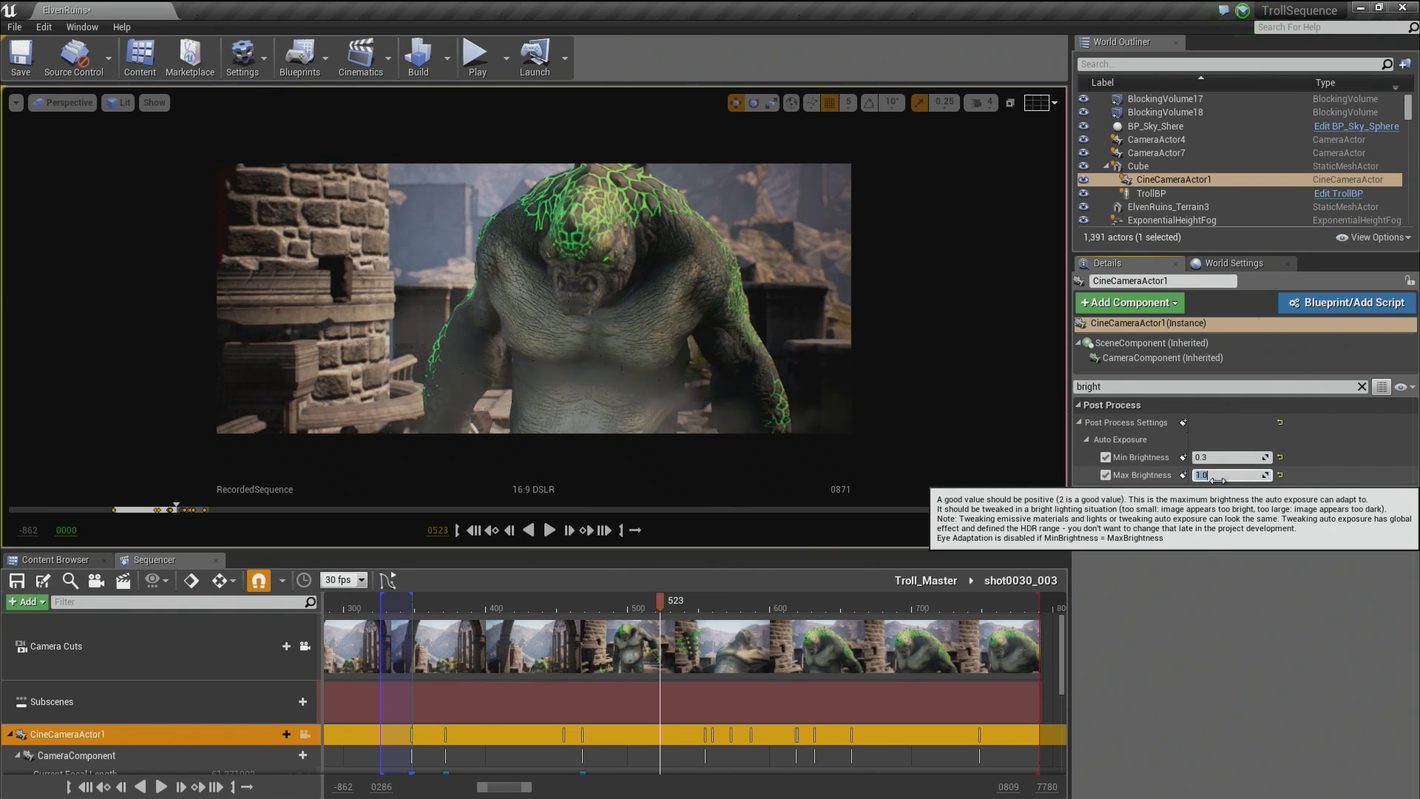
text(.3)
key(Return)
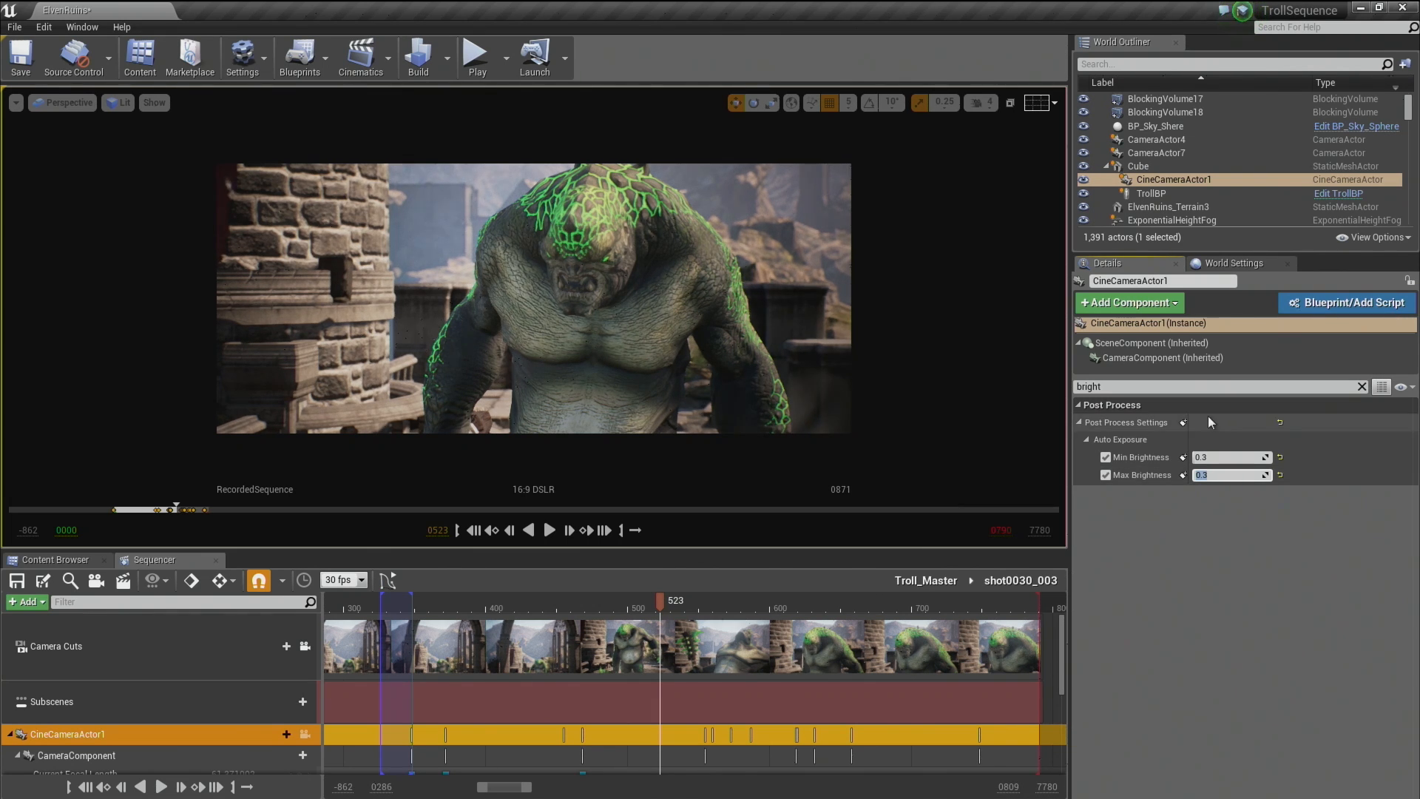
Open shot0020_003 from Troll_Master and examine CineCameraActor1's focal length, focus distance and aperture tracks.
click(926, 582)
drag(558, 604, 504, 620)
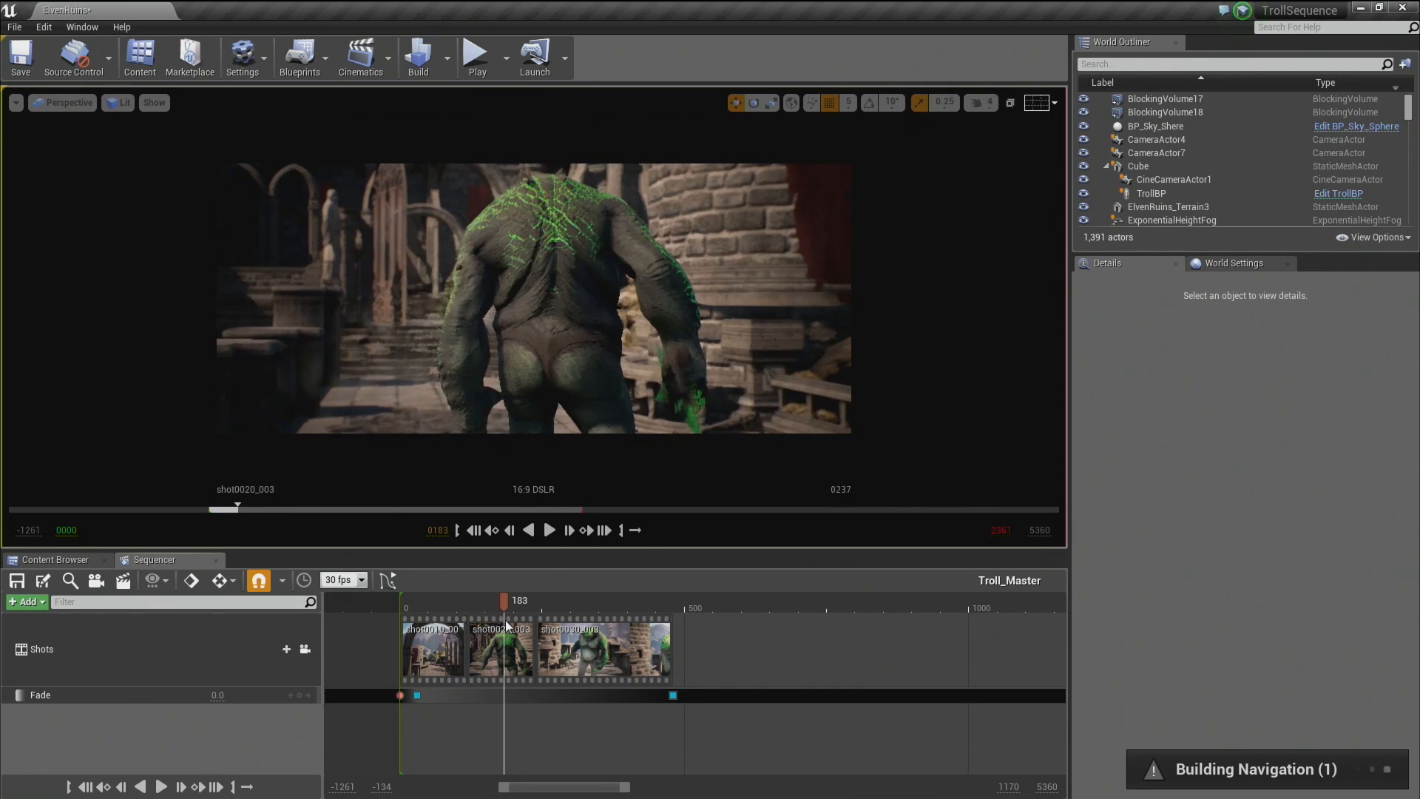
double_click(505, 636)
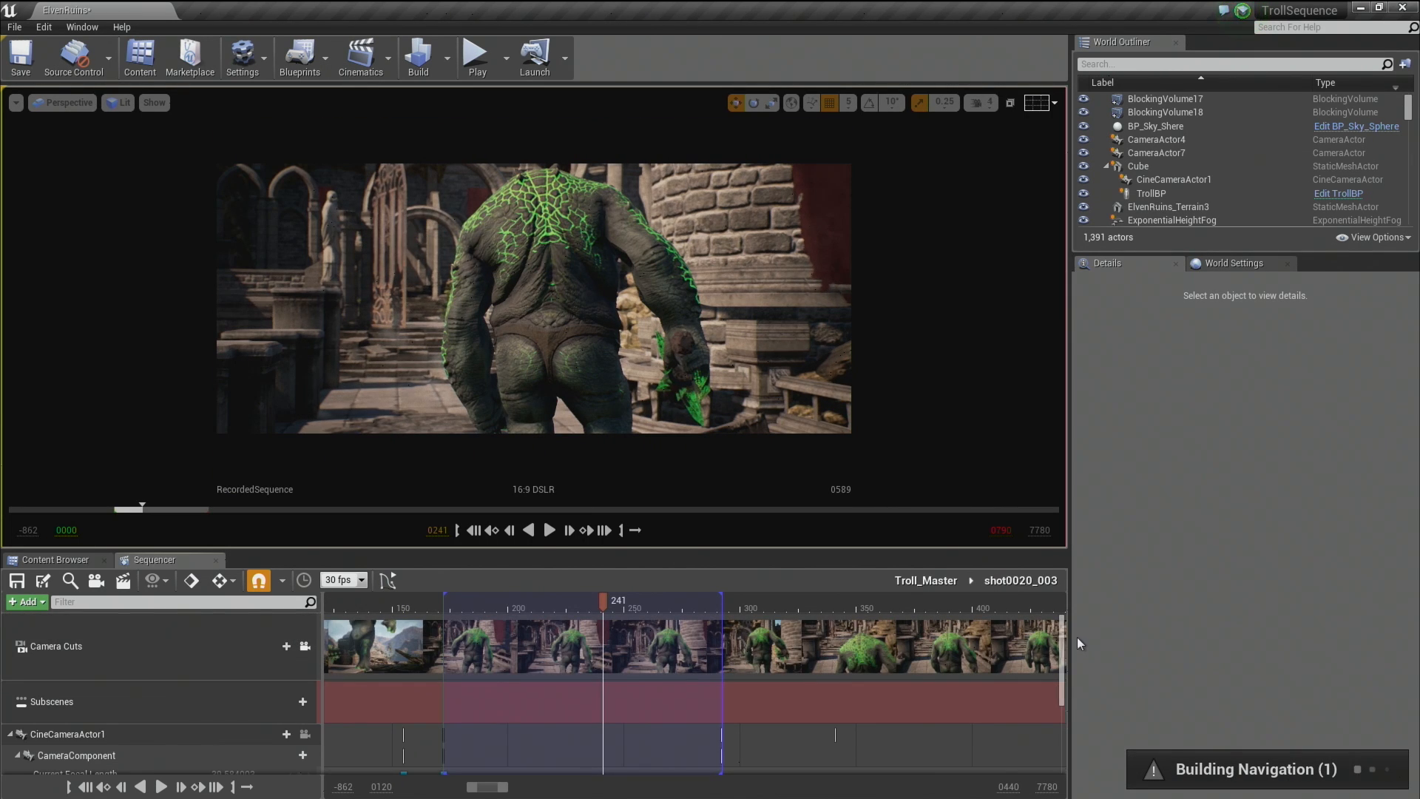
drag(1062, 644, 1062, 694)
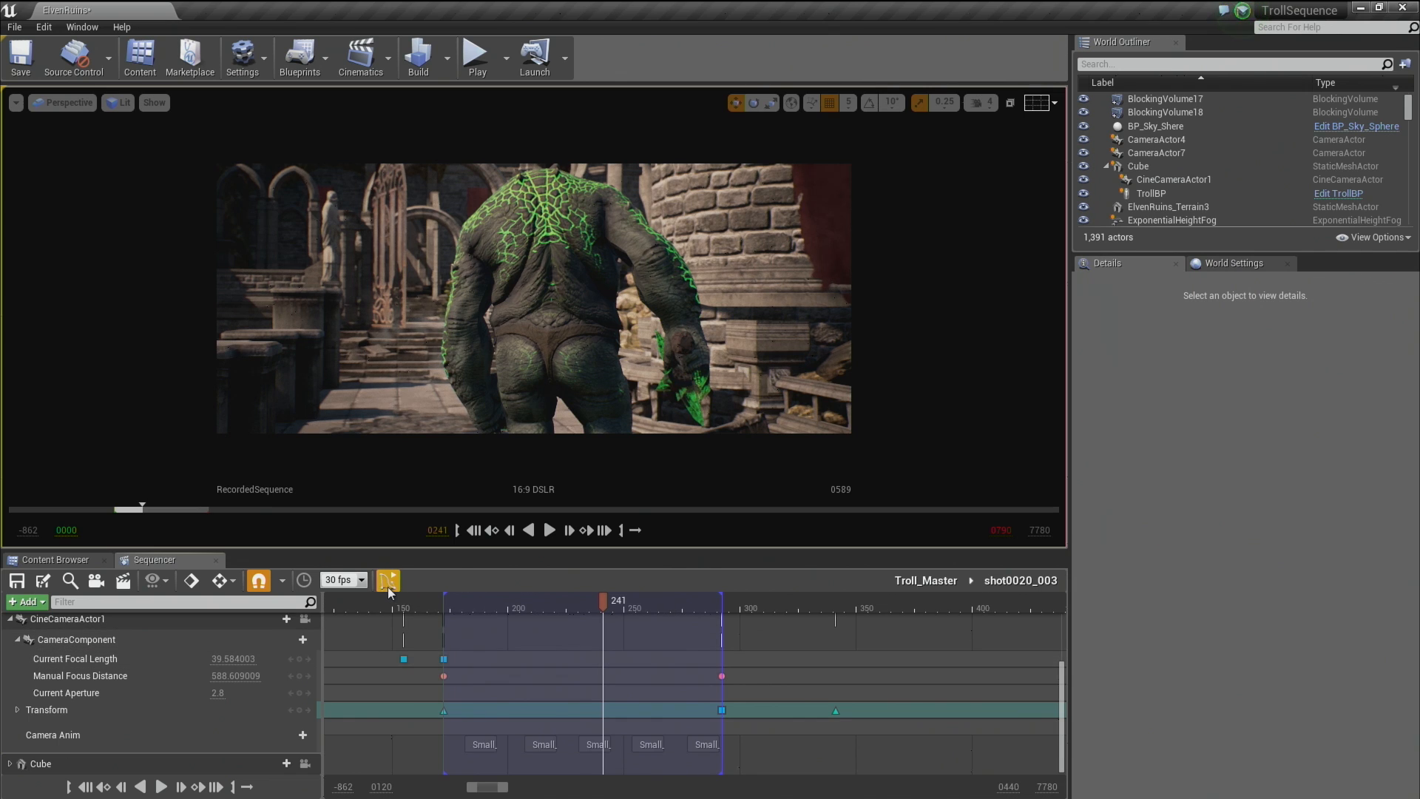
drag(1063, 686, 1065, 656)
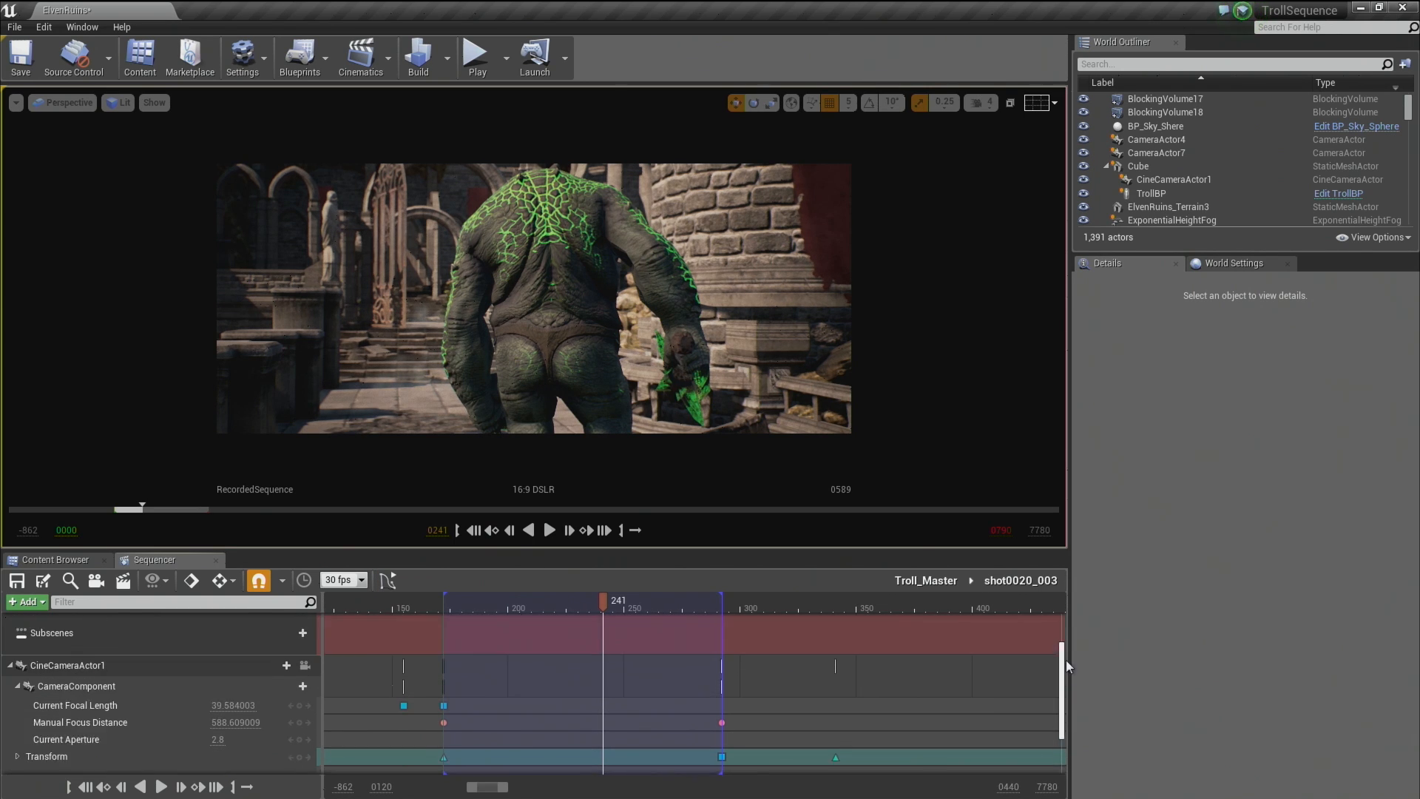
Return to Troll_Master and switch the shot0020_003 section to Take 1.
click(921, 582)
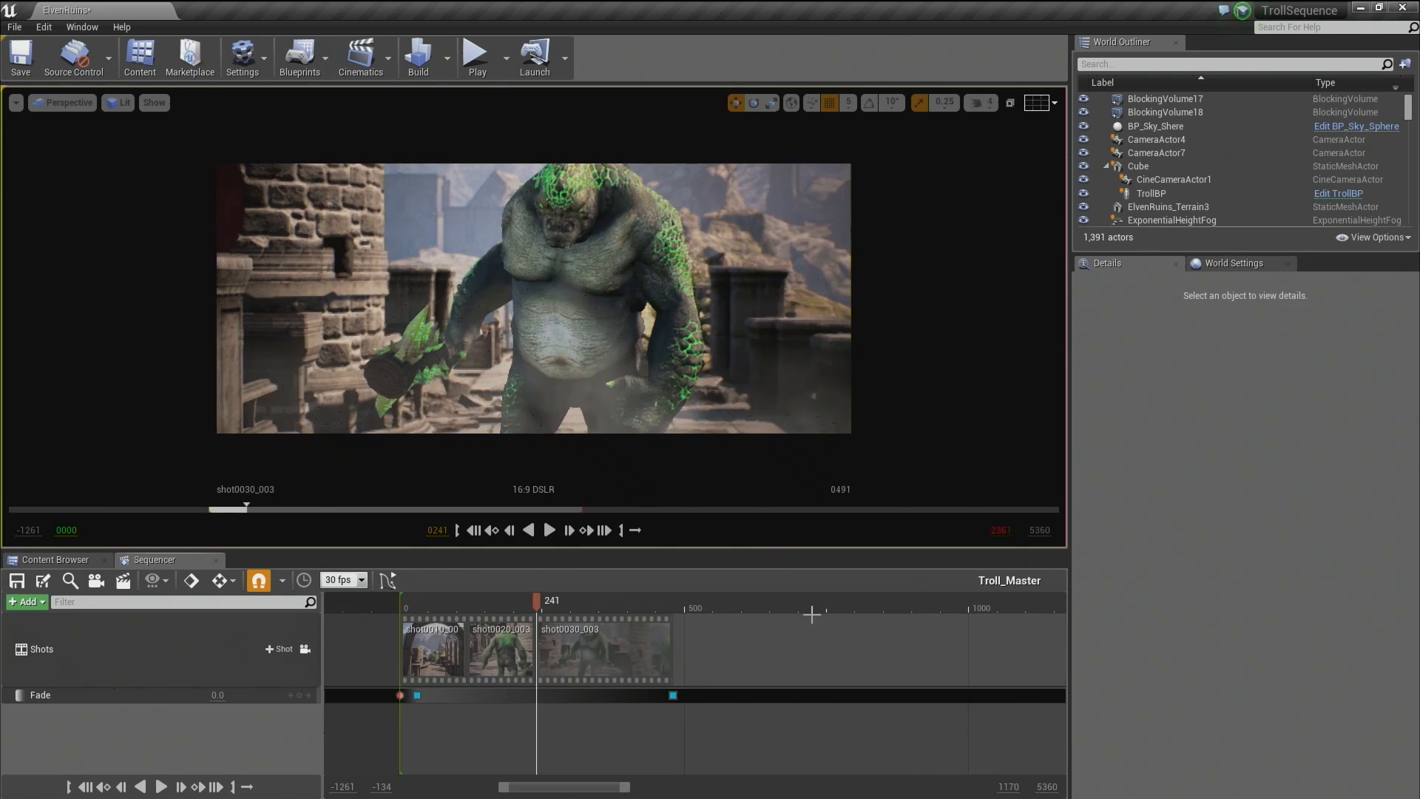
drag(498, 605, 502, 605)
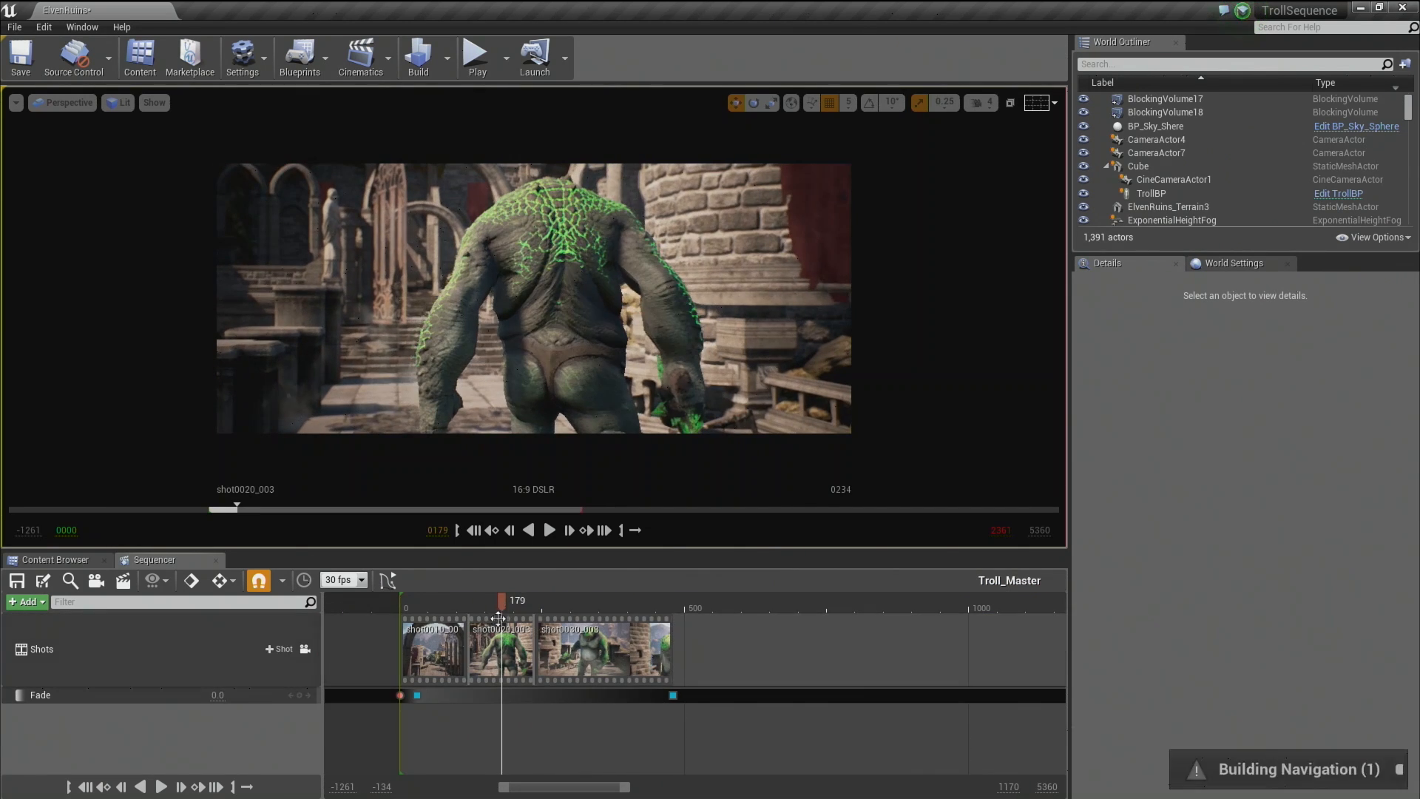
right_click(521, 636)
mouse_move(524, 562)
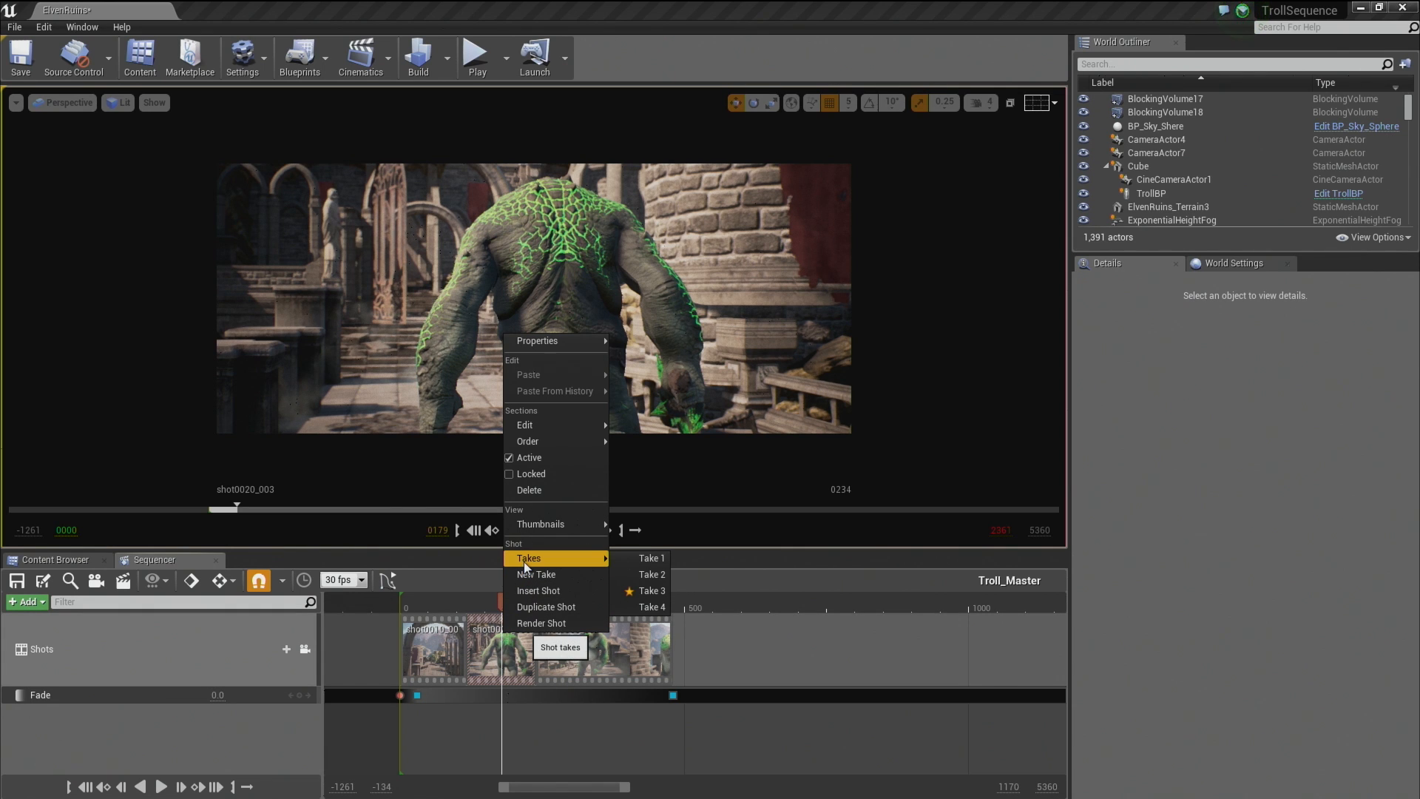
click(638, 557)
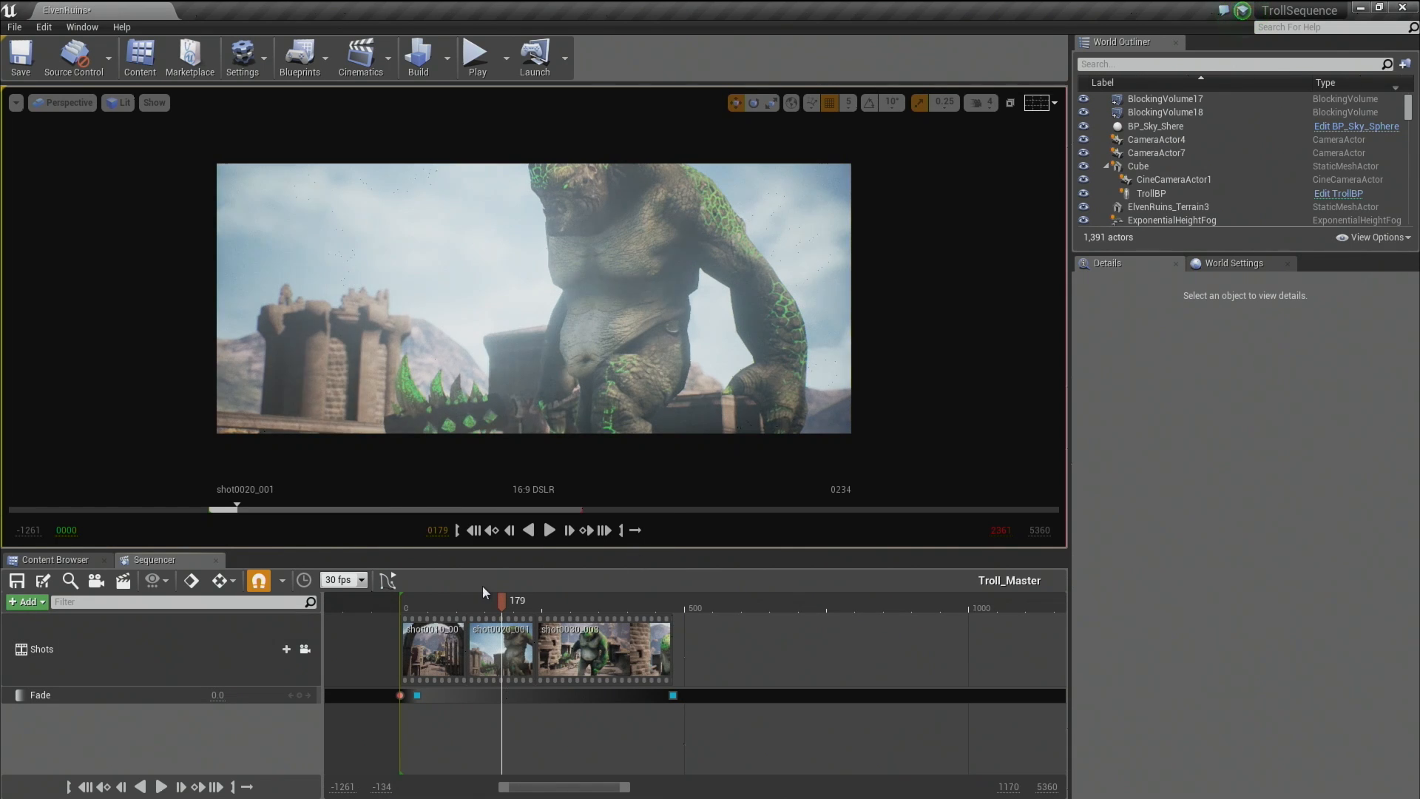
Play Troll_Master from late in the first shot to about frame 200 to review shot0020_001.
click(446, 607)
key(space)
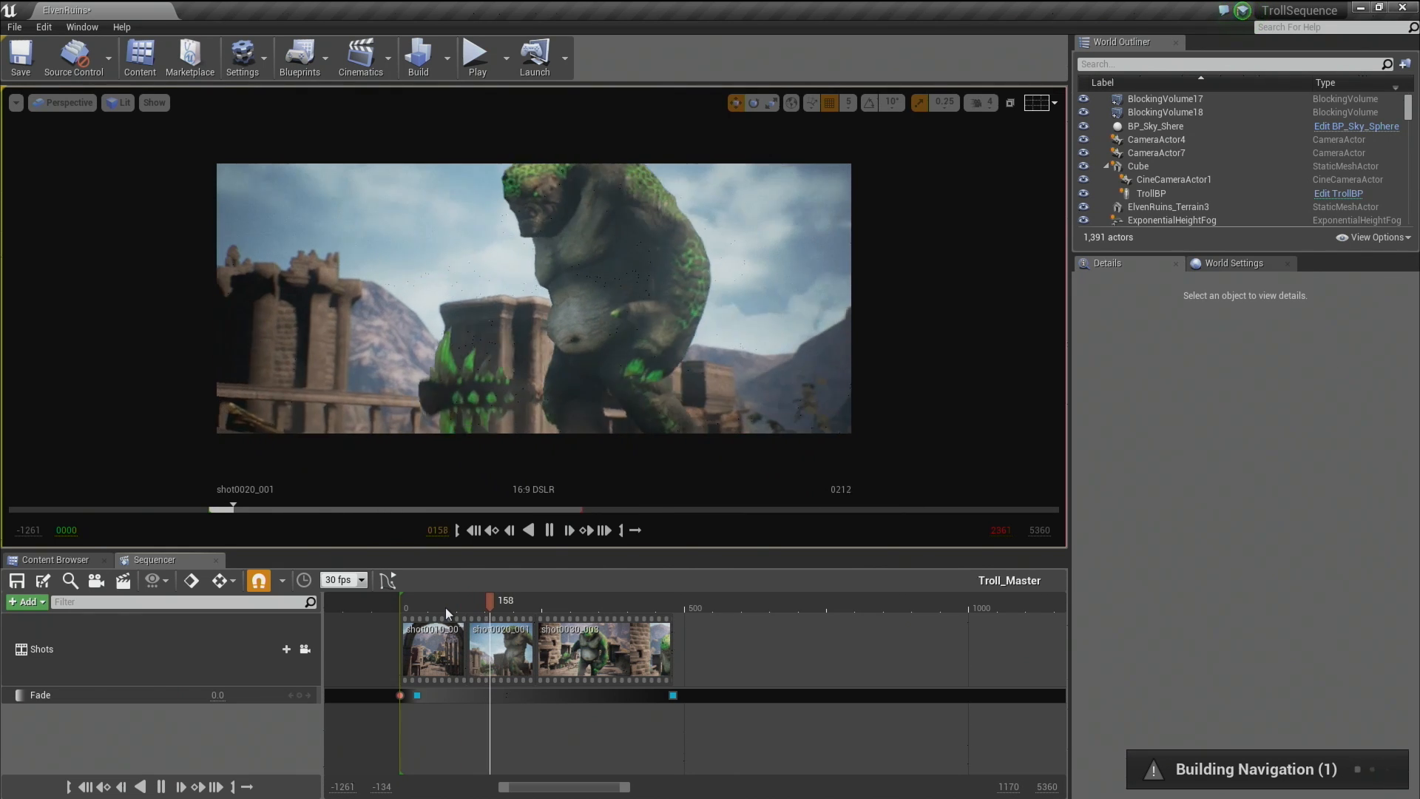
key(space)
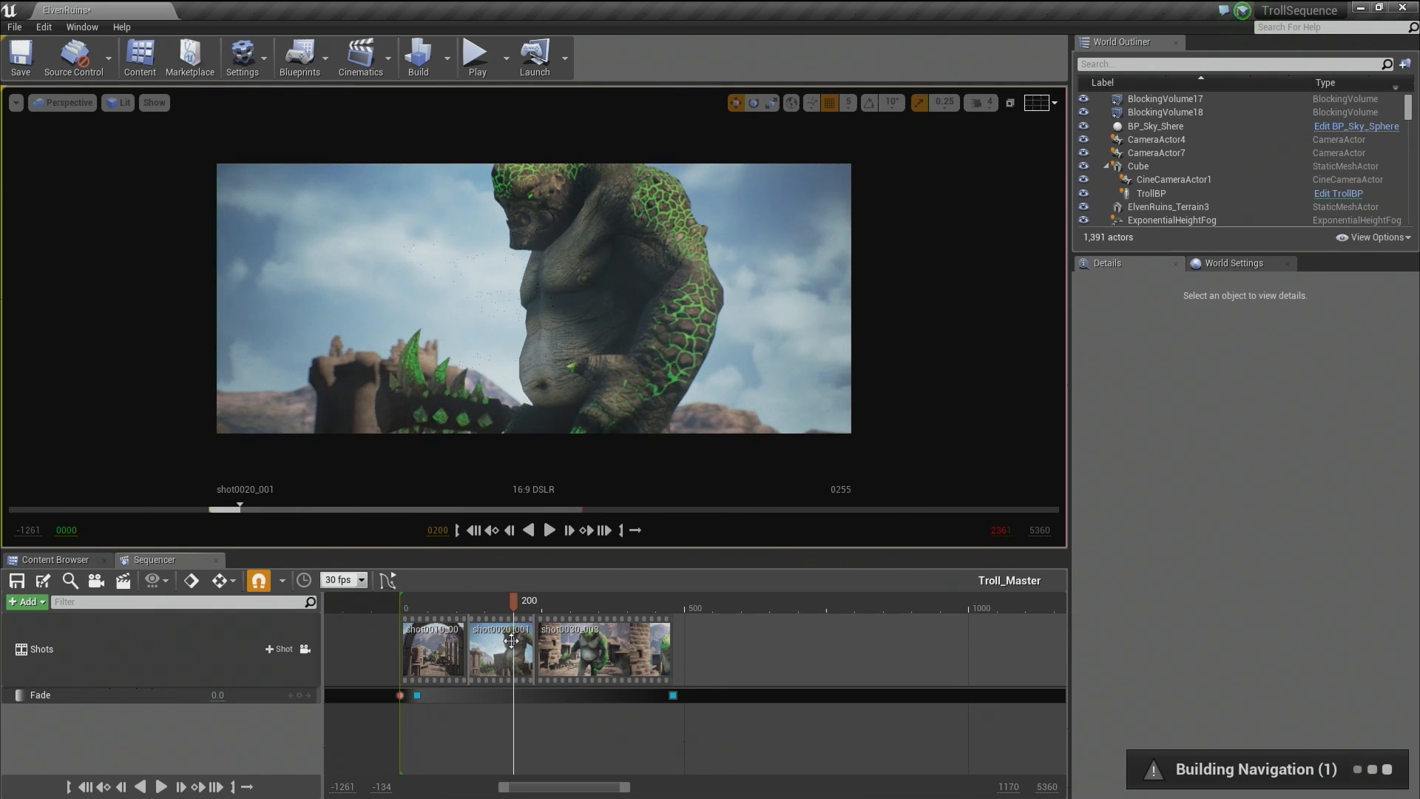
Open shot0020_001 from Troll_Master and set CineCameraActor1's Current Focal Length key at frame 172 to 43.
double_click(493, 639)
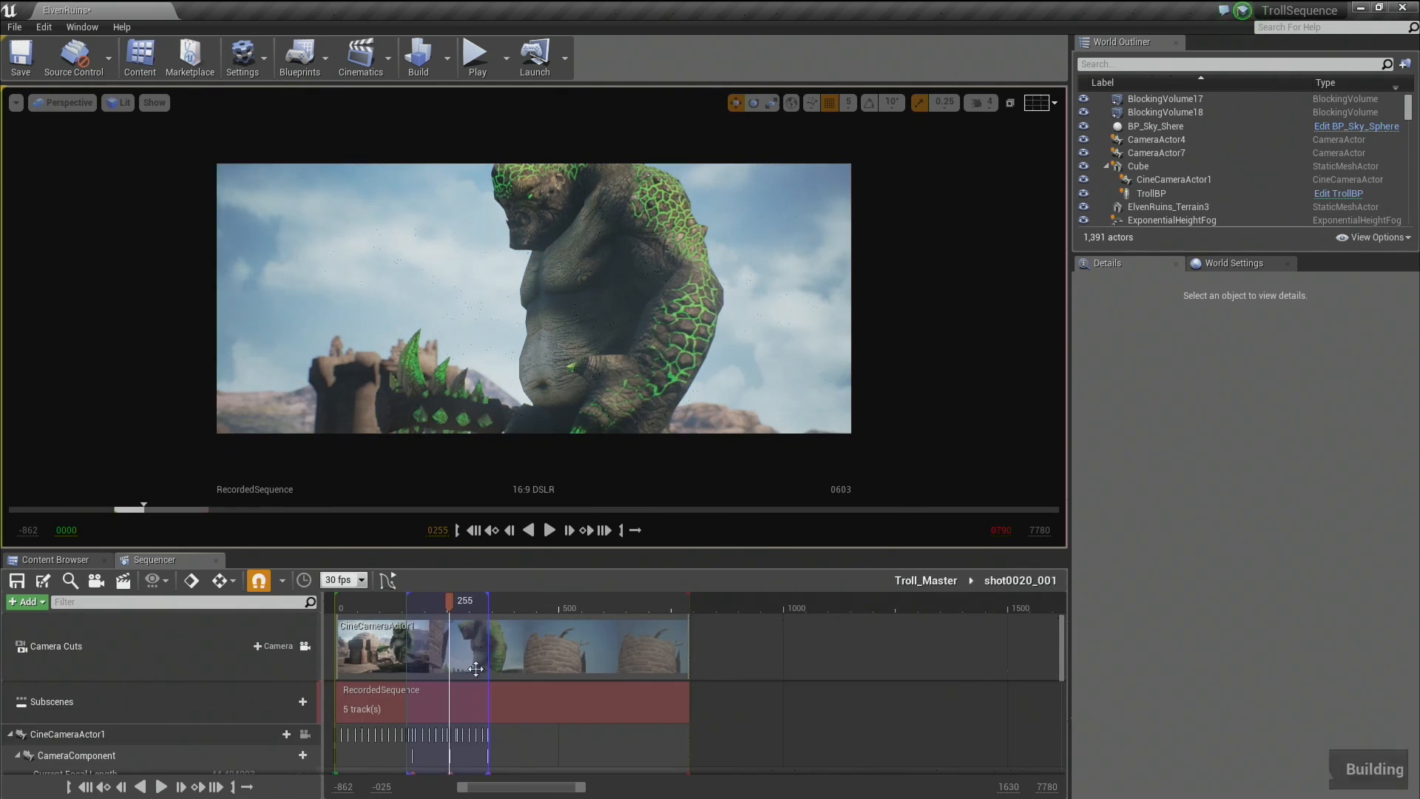
drag(1063, 644, 1062, 655)
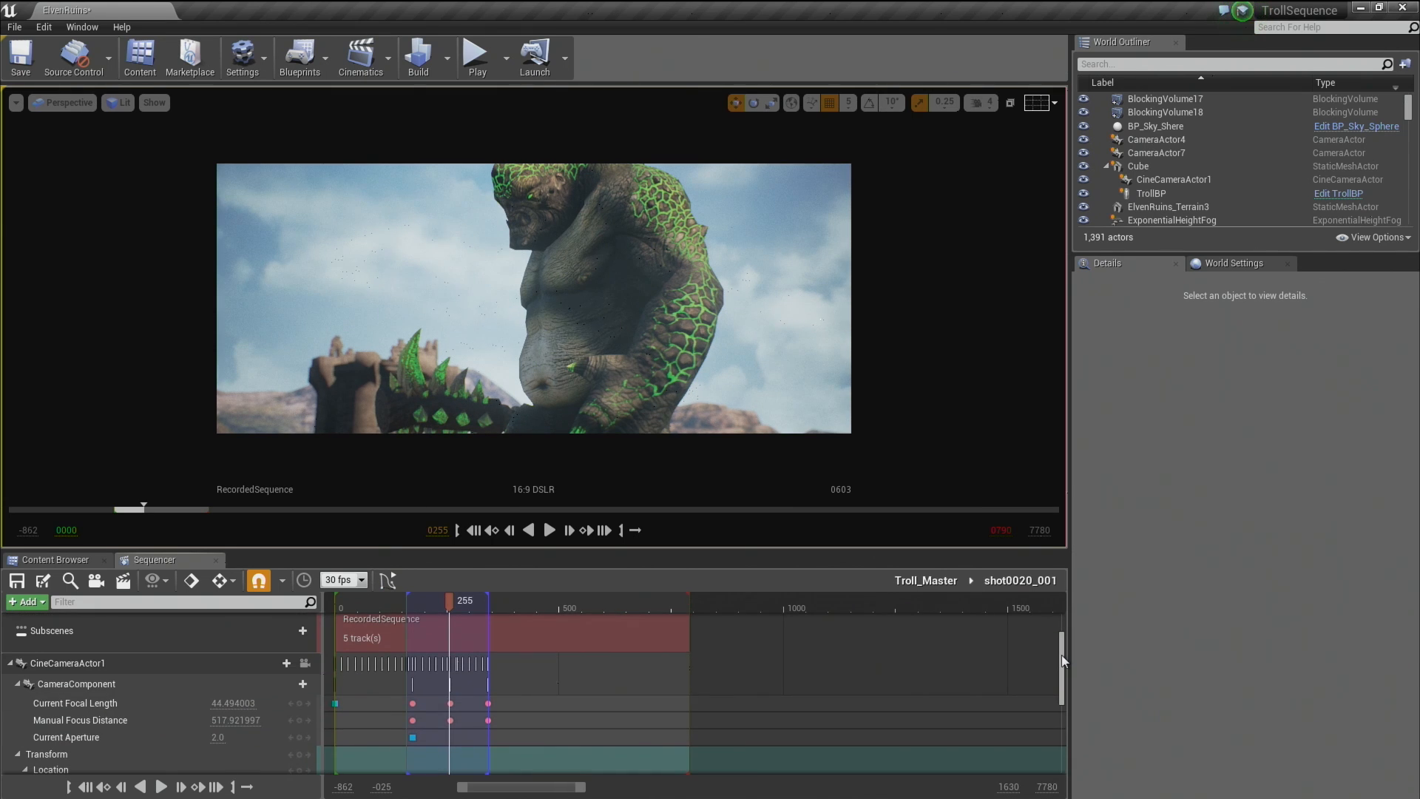
drag(521, 788, 498, 789)
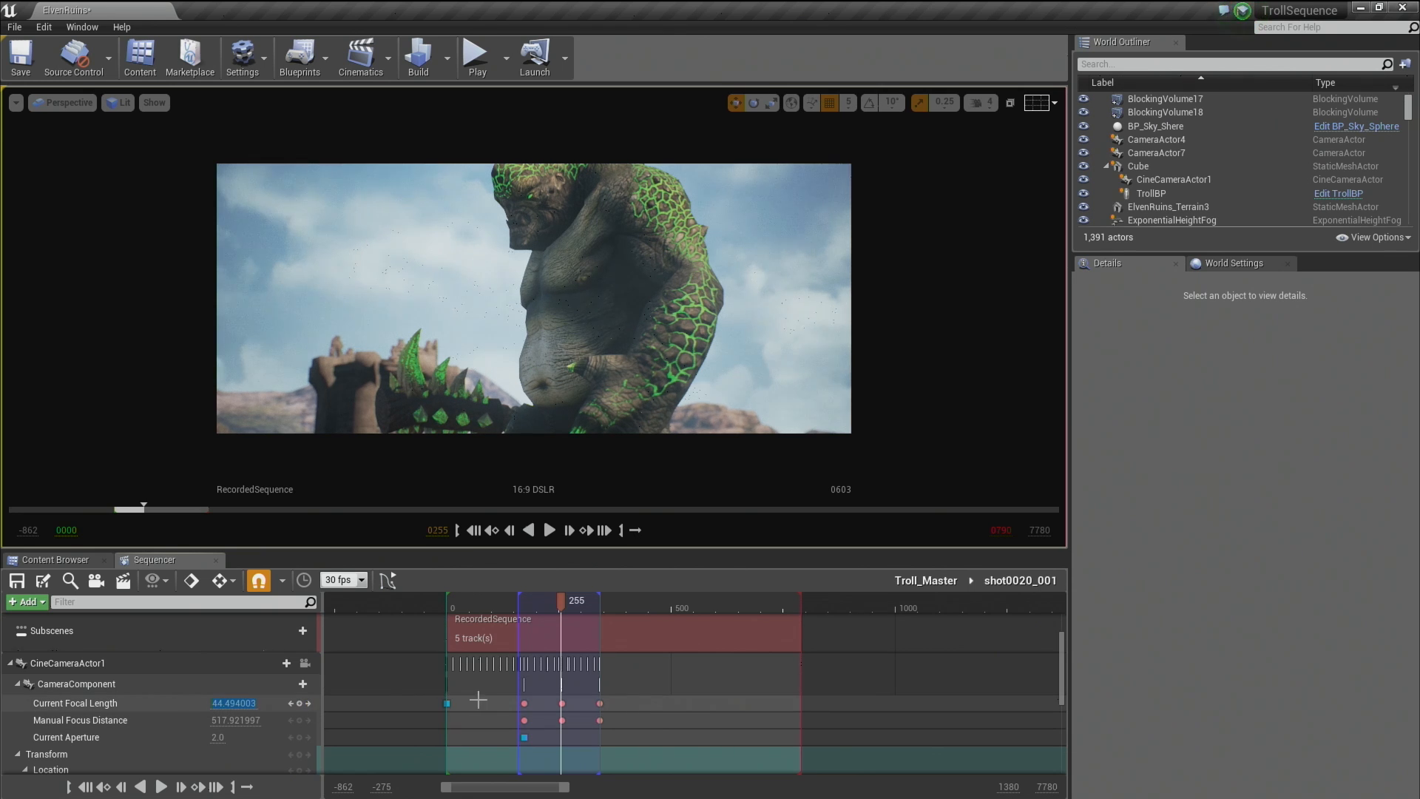
click(524, 703)
click(233, 703)
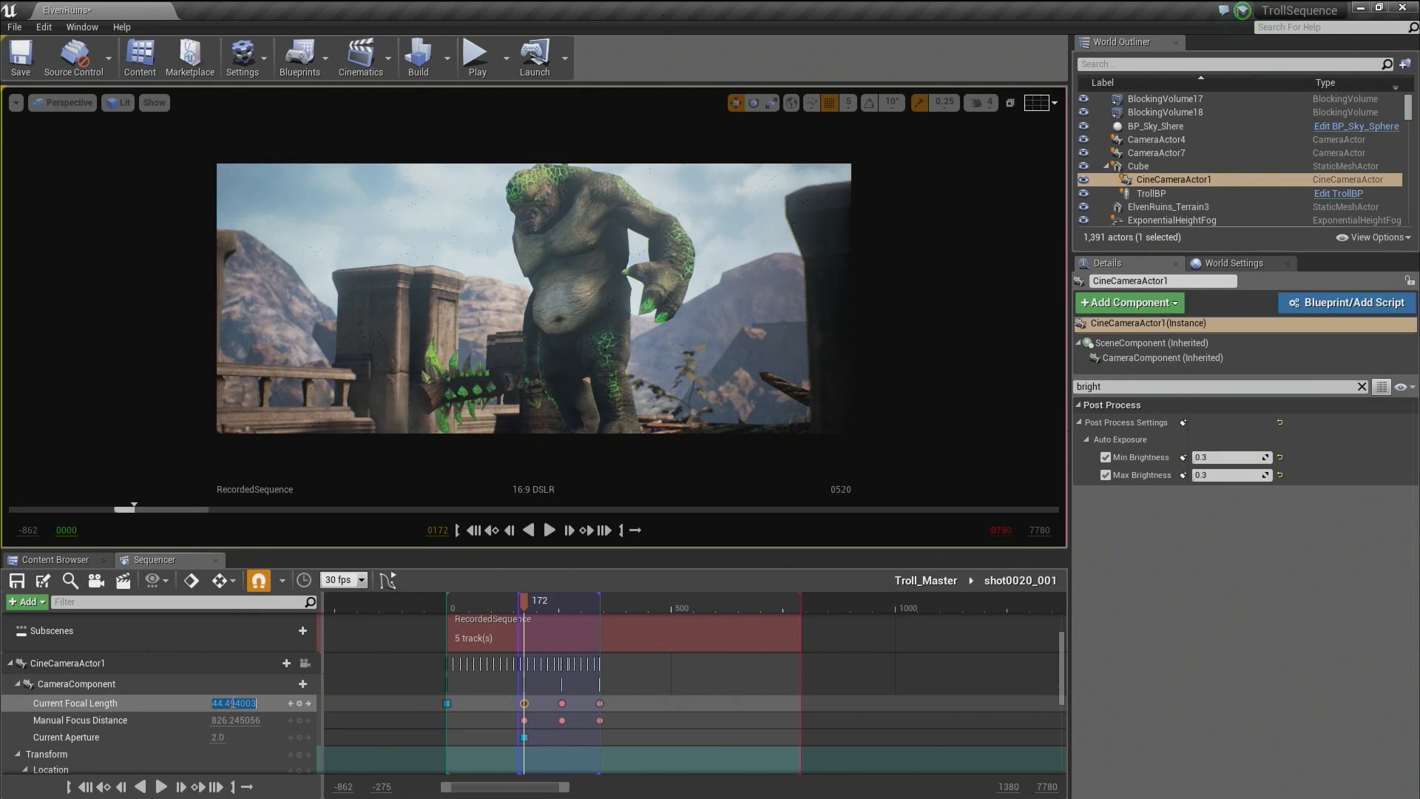
text(43)
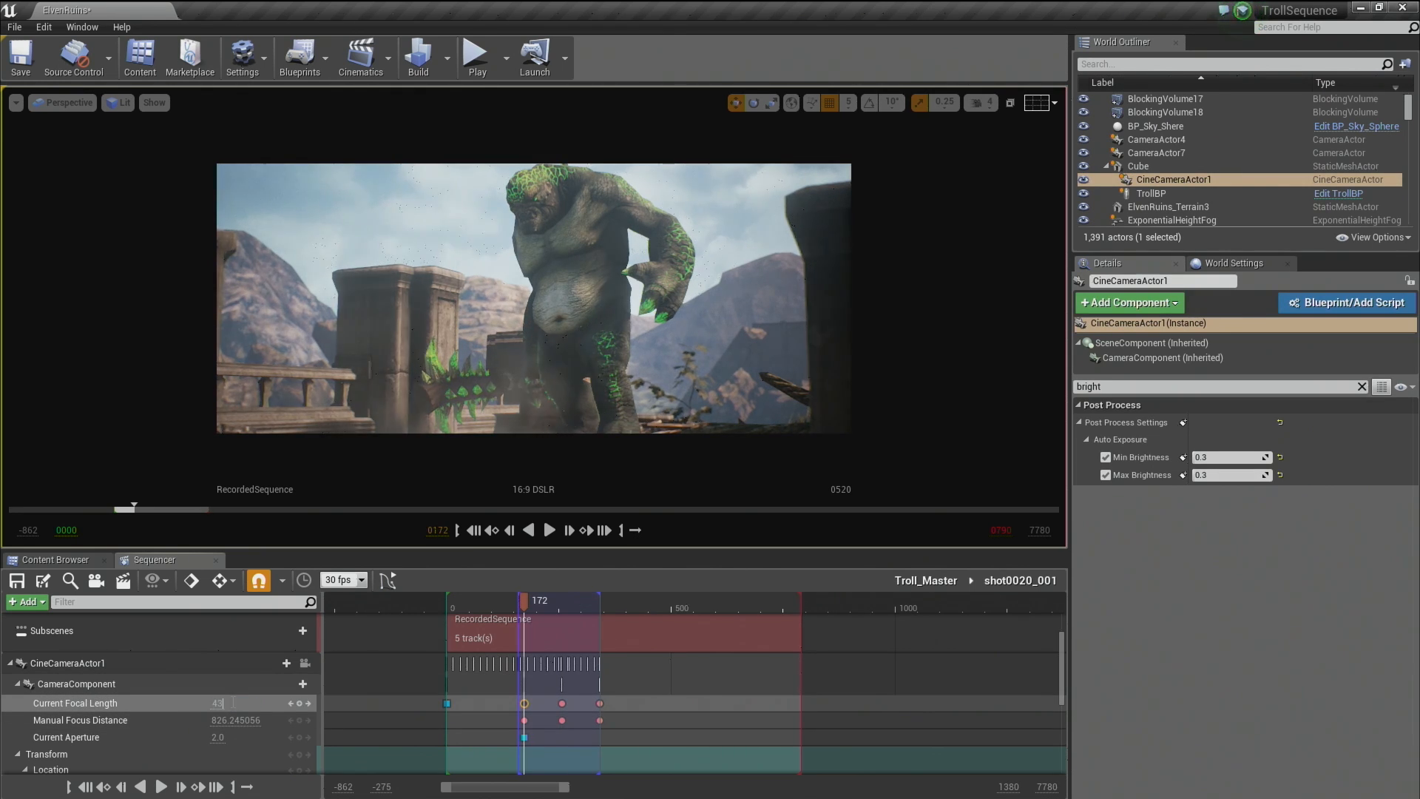
key(Return)
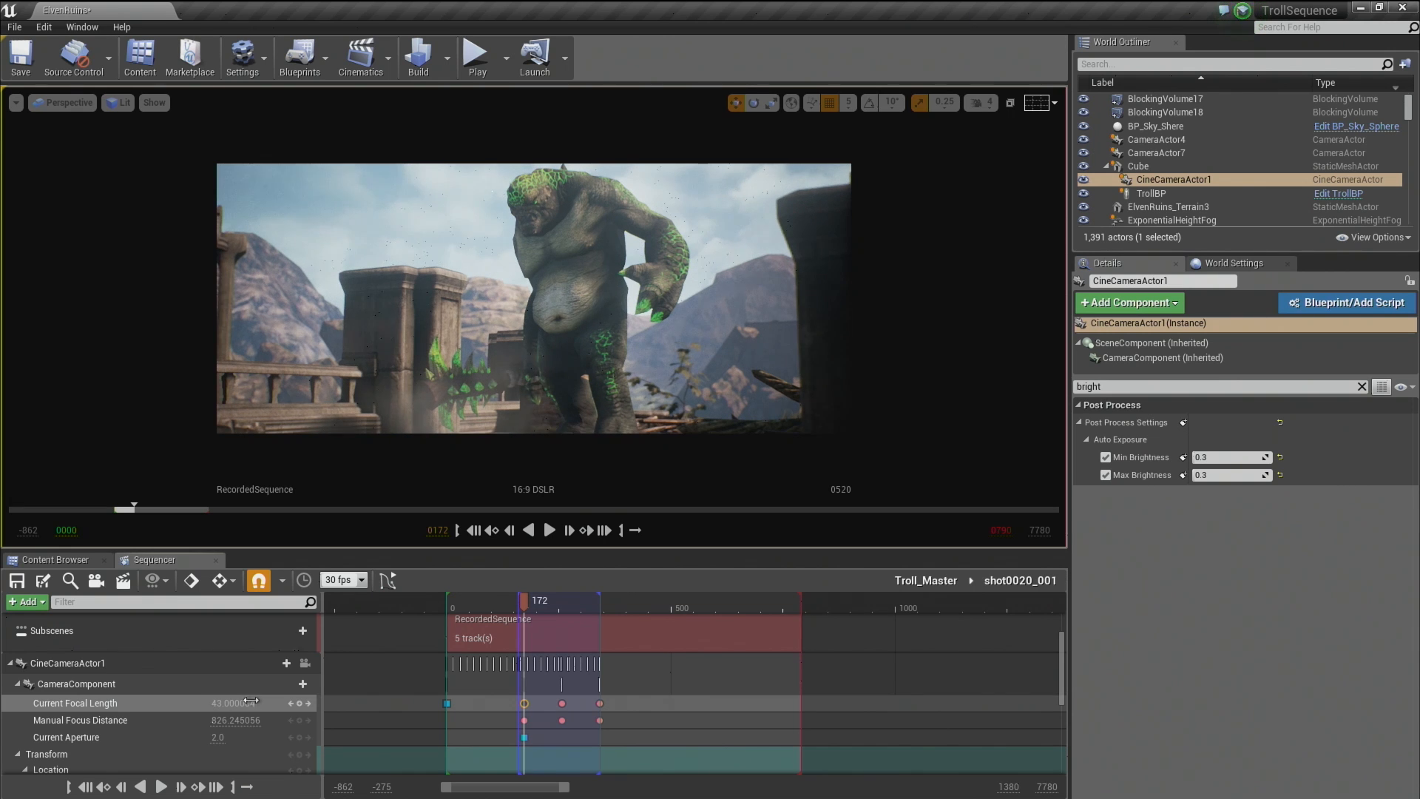
Delete the focal length keys around frame 256 and near the range's end, and make the frame 172 key constant.
click(562, 703)
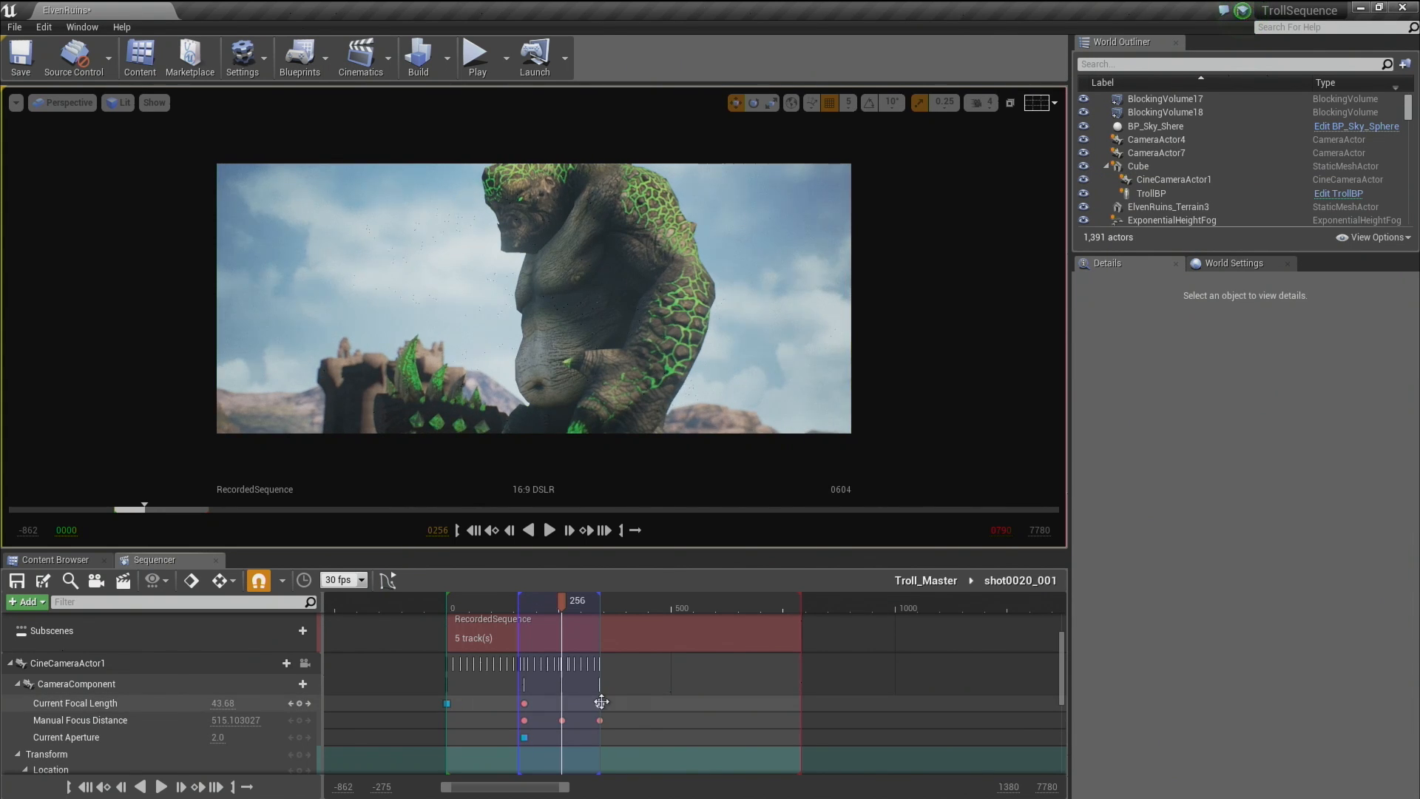
click(602, 702)
click(524, 703)
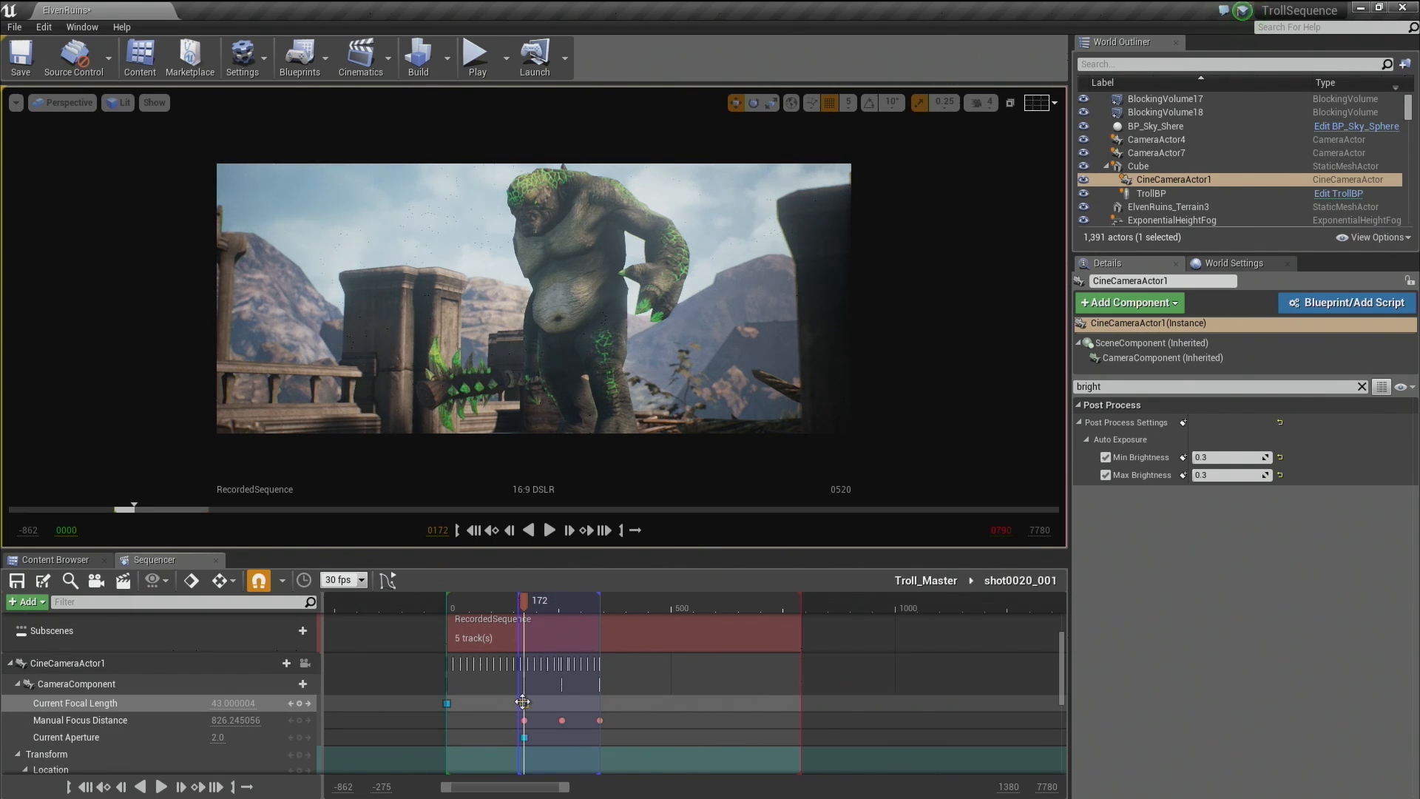
click(523, 702)
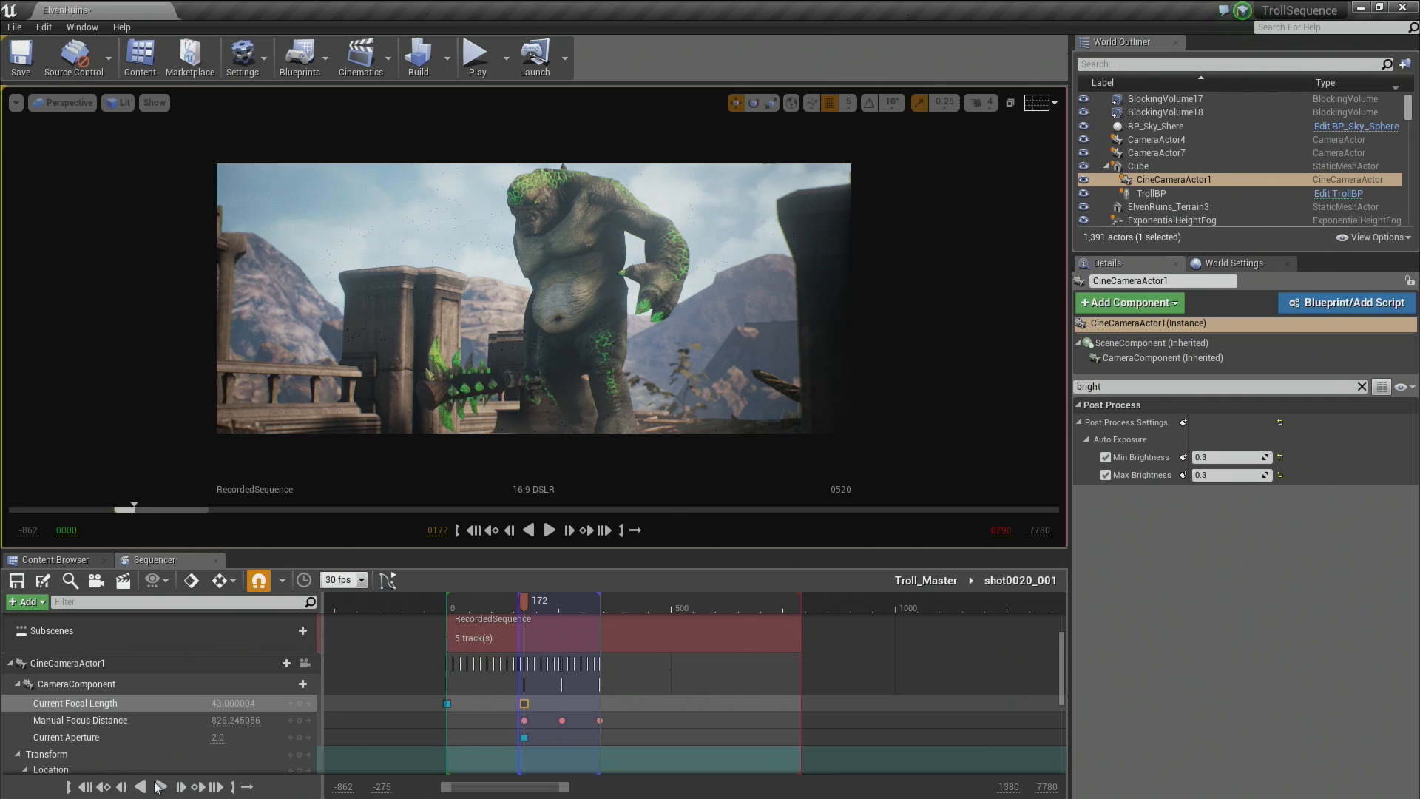
Examine the animation curves of CineCameraActor1's Transform track in the curve editor.
click(112, 754)
drag(1061, 659, 1063, 700)
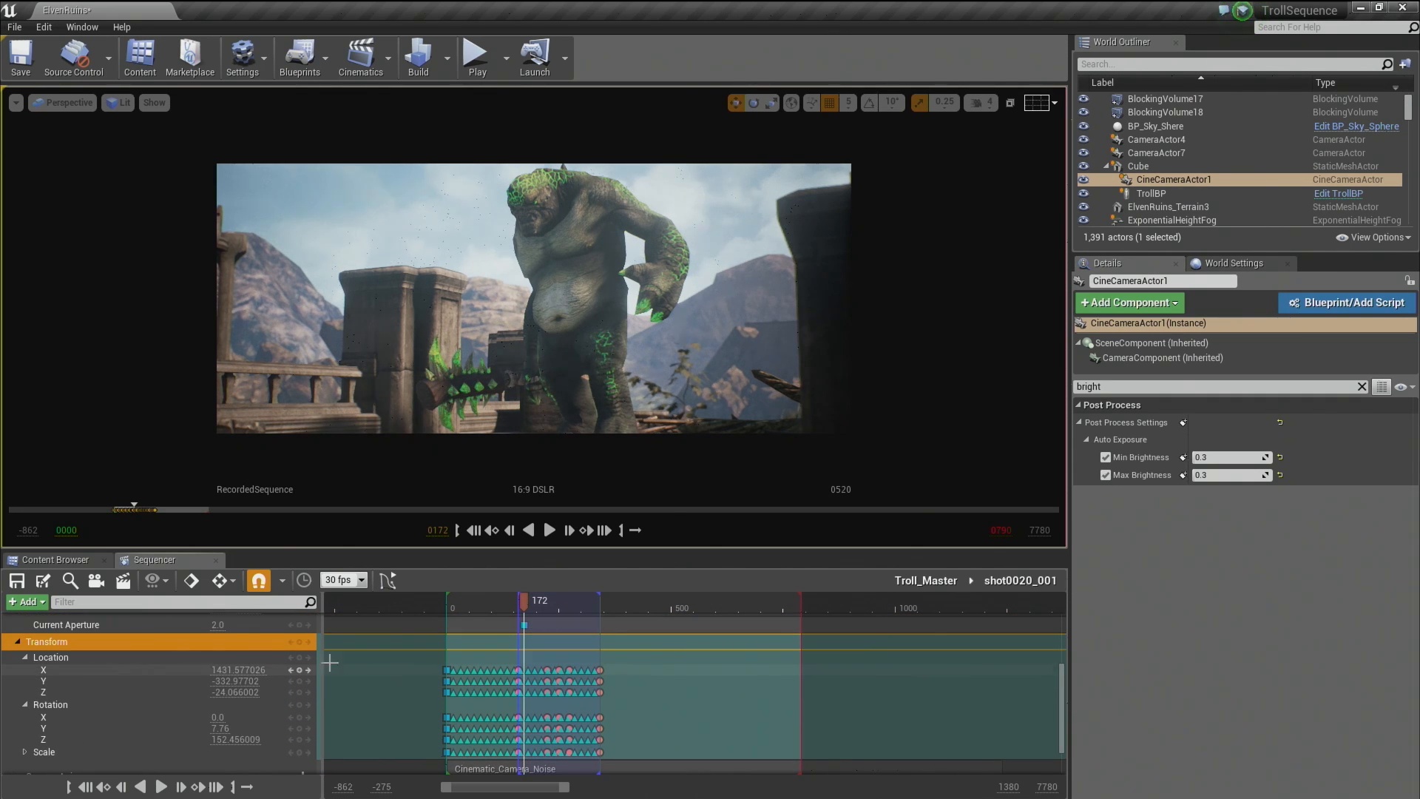
click(387, 580)
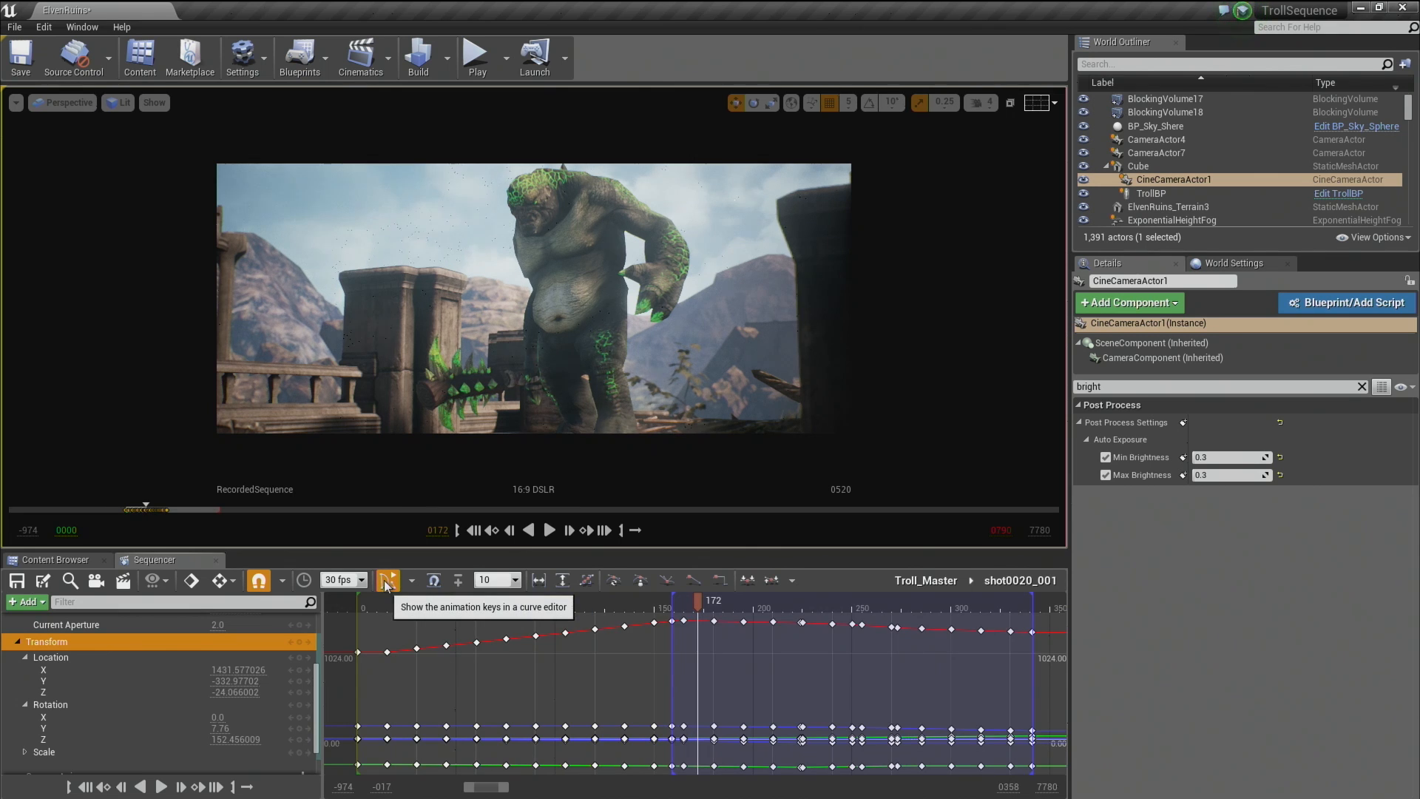
right_drag(600, 689, 599, 692)
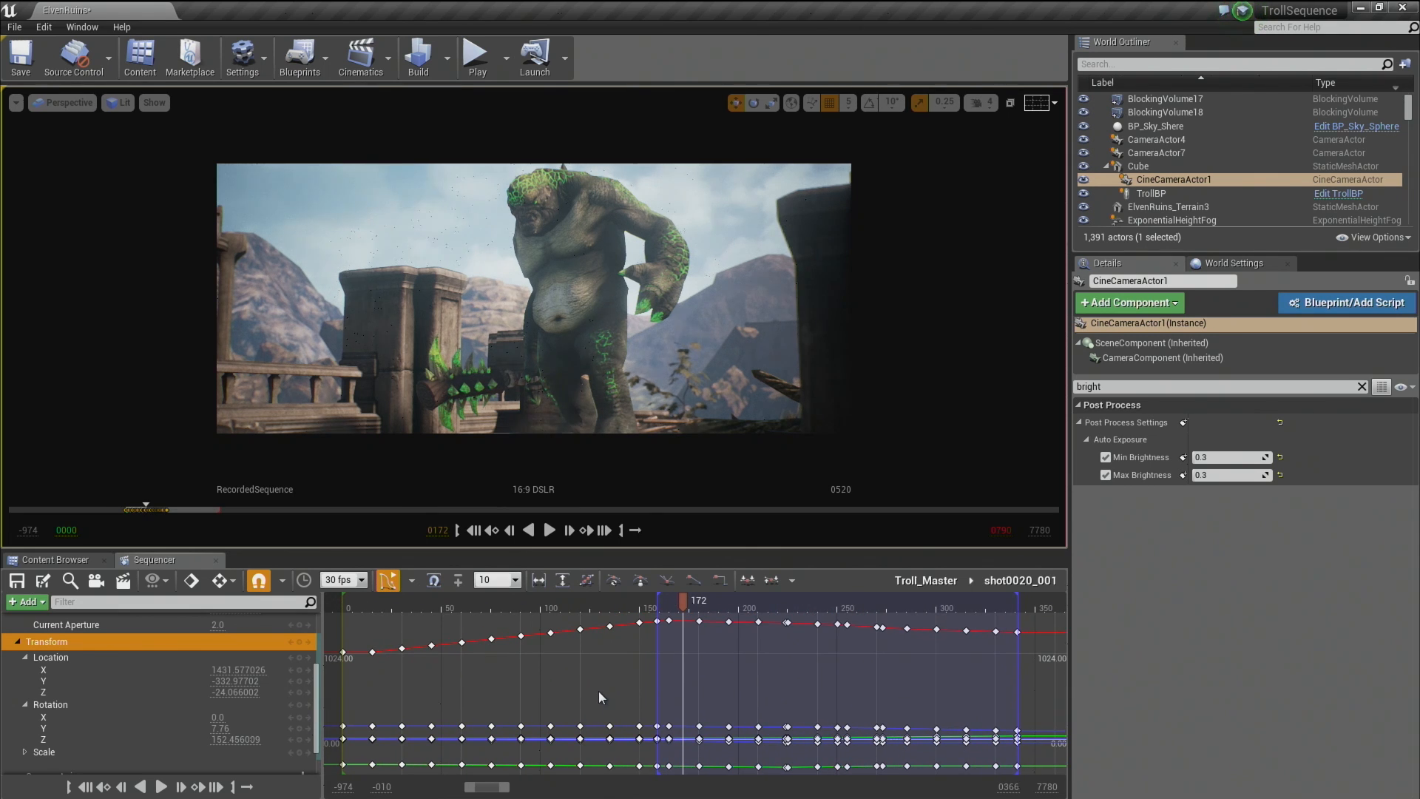
scroll(598, 691, down, 3)
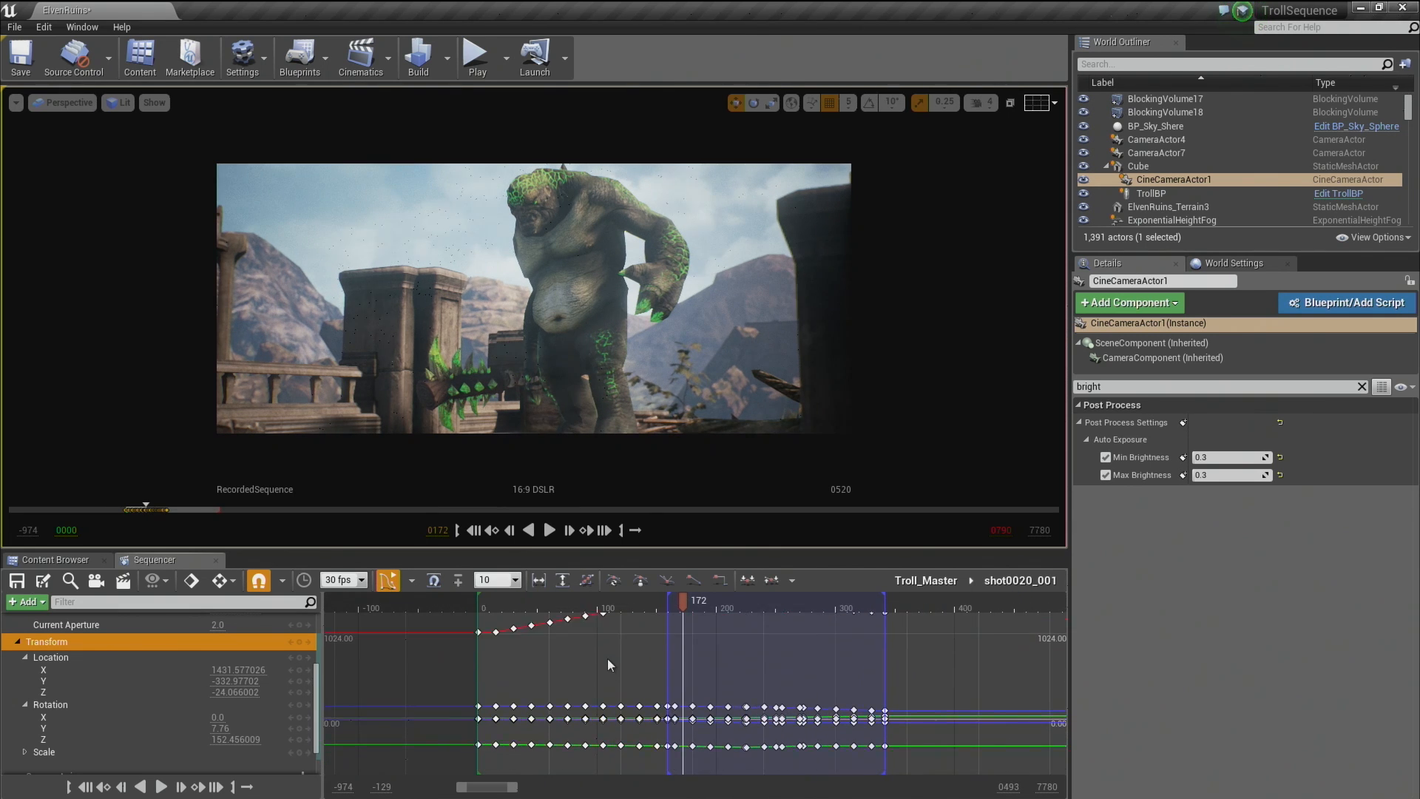
right_drag(598, 690, 551, 704)
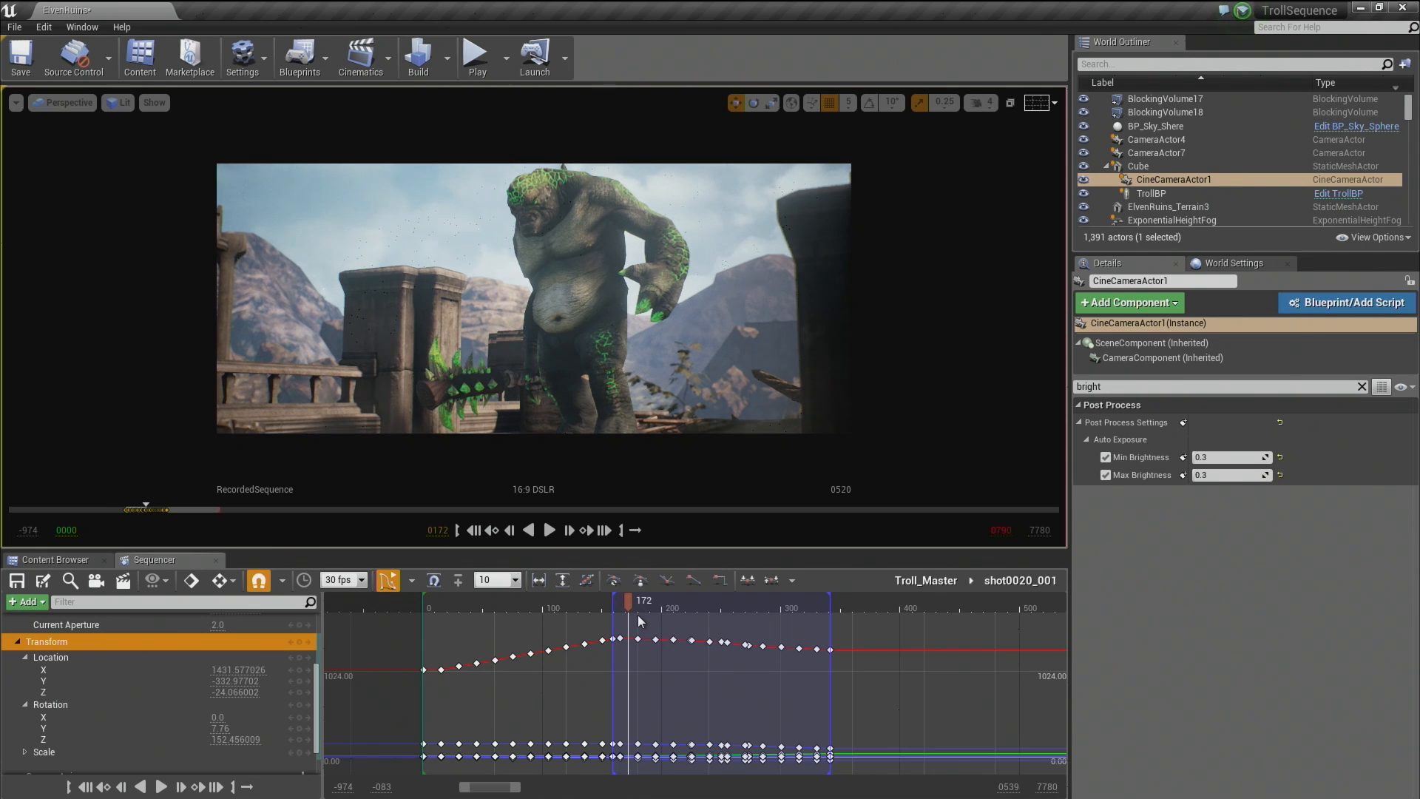
Scrub through the camera move and widen the shot's highlighted range to about frames 150 to 350.
drag(642, 609, 612, 604)
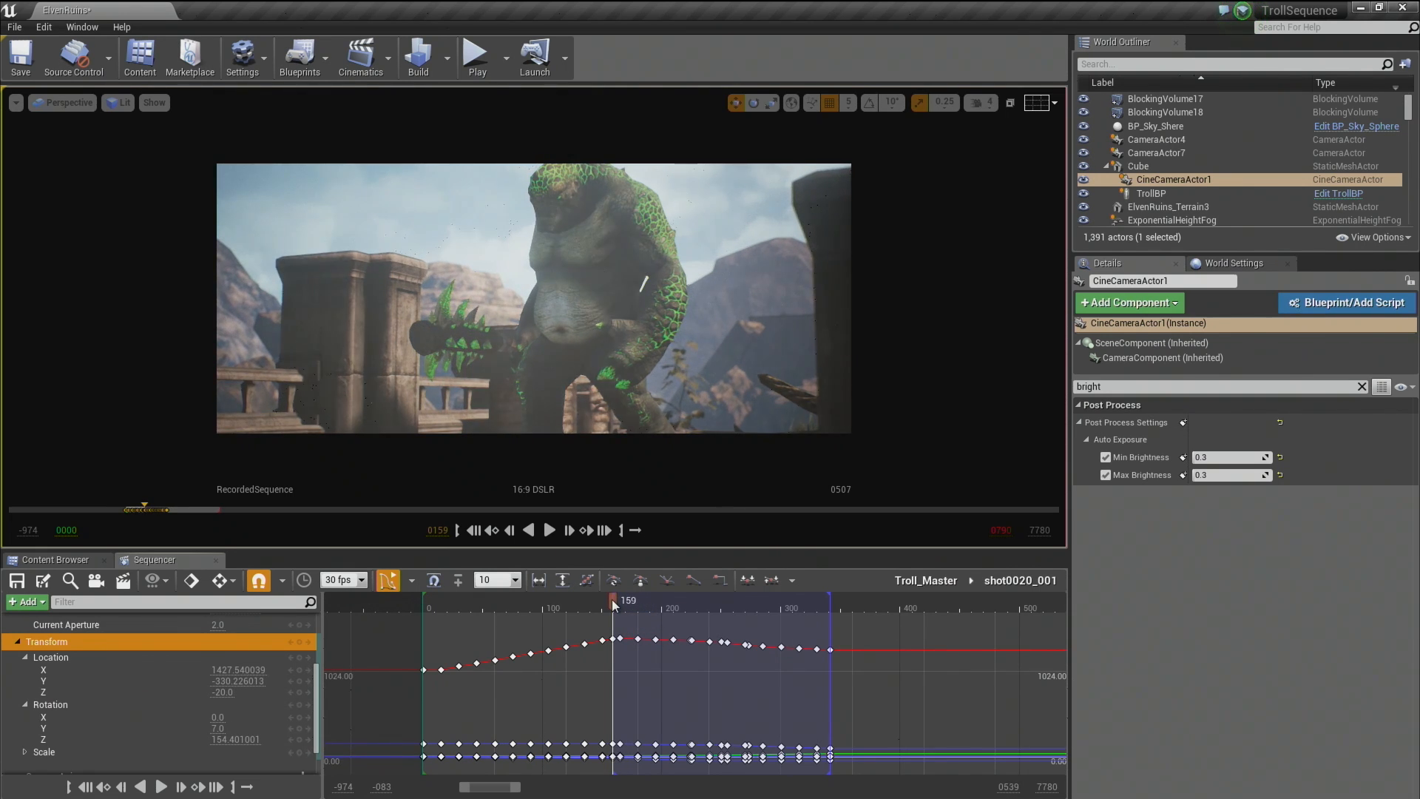
drag(611, 599, 833, 585)
click(612, 606)
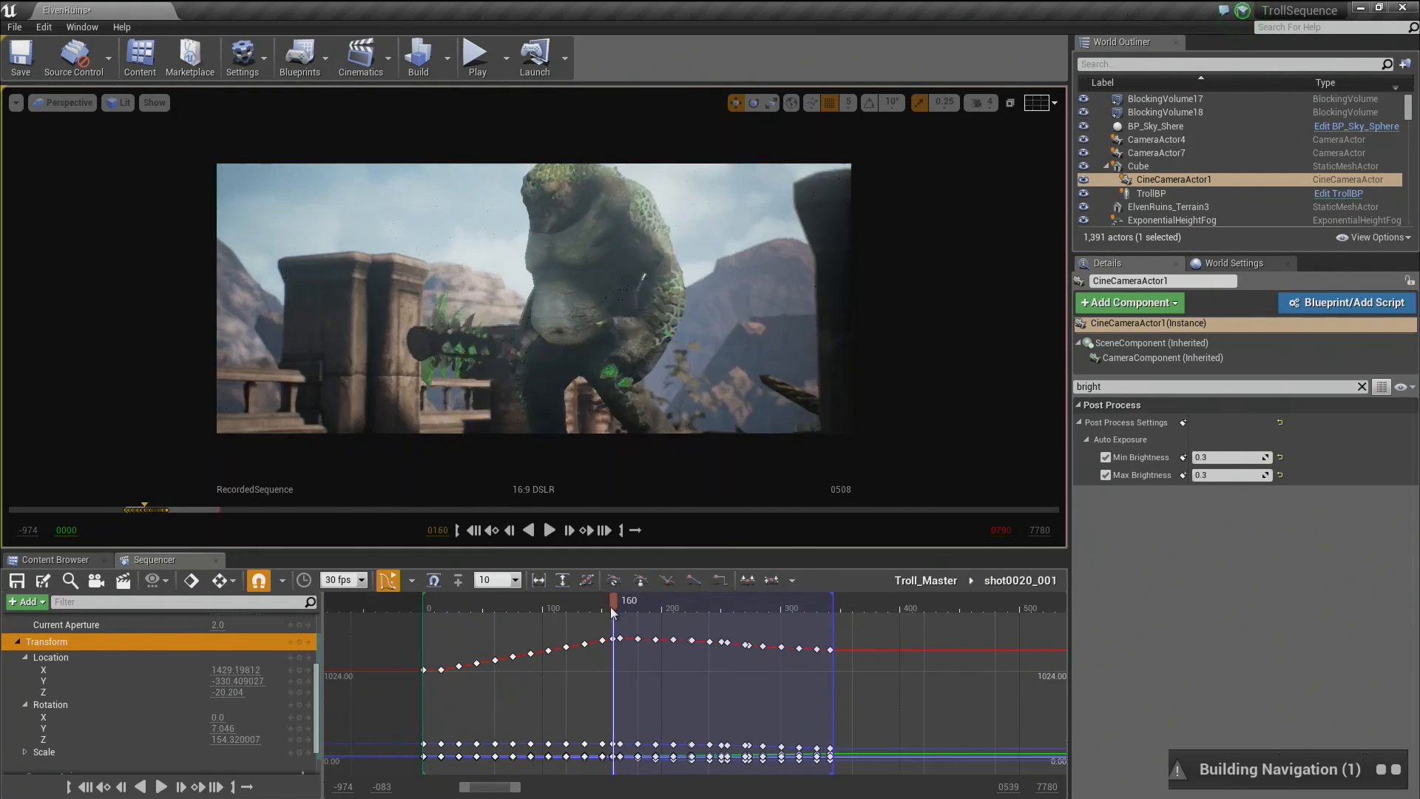
drag(614, 606, 602, 608)
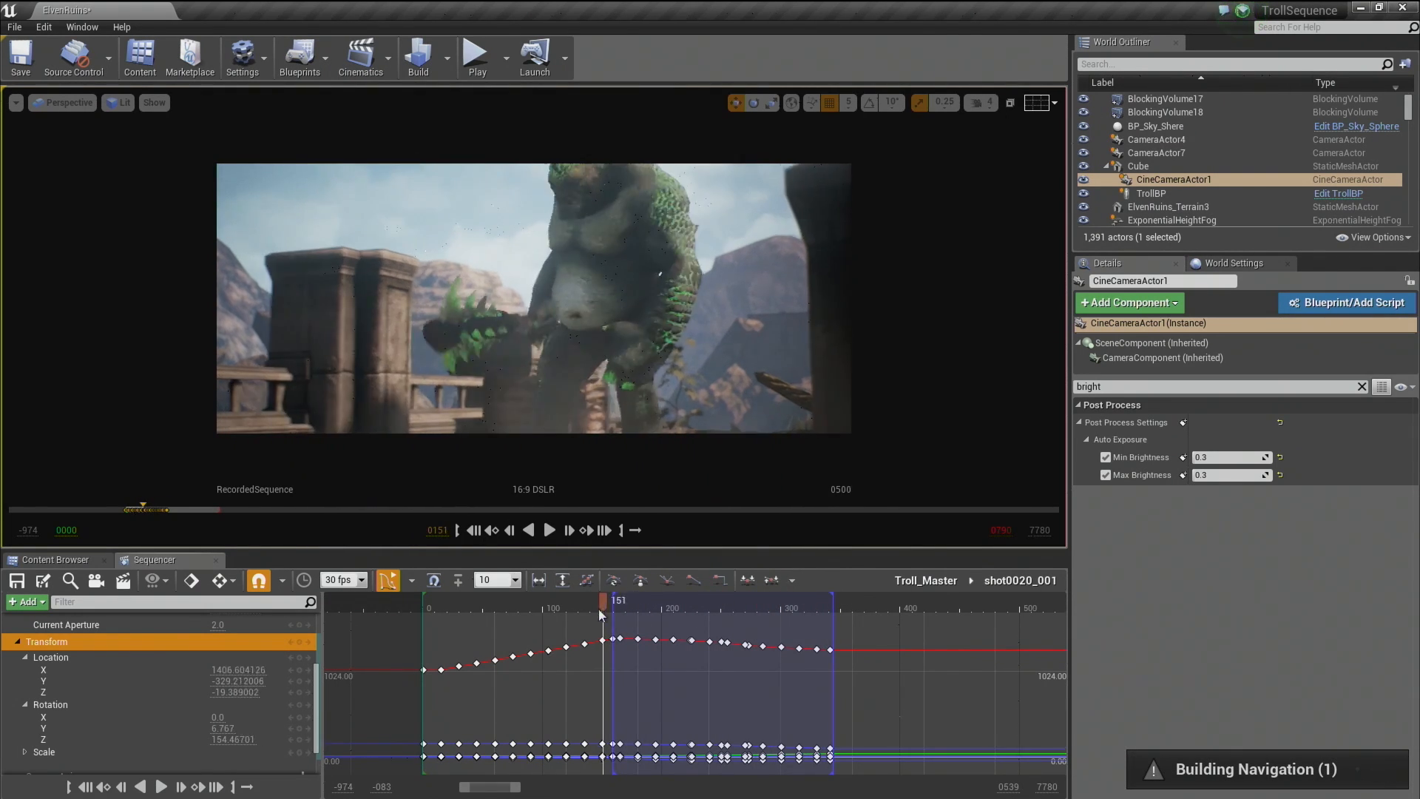
drag(602, 609, 677, 625)
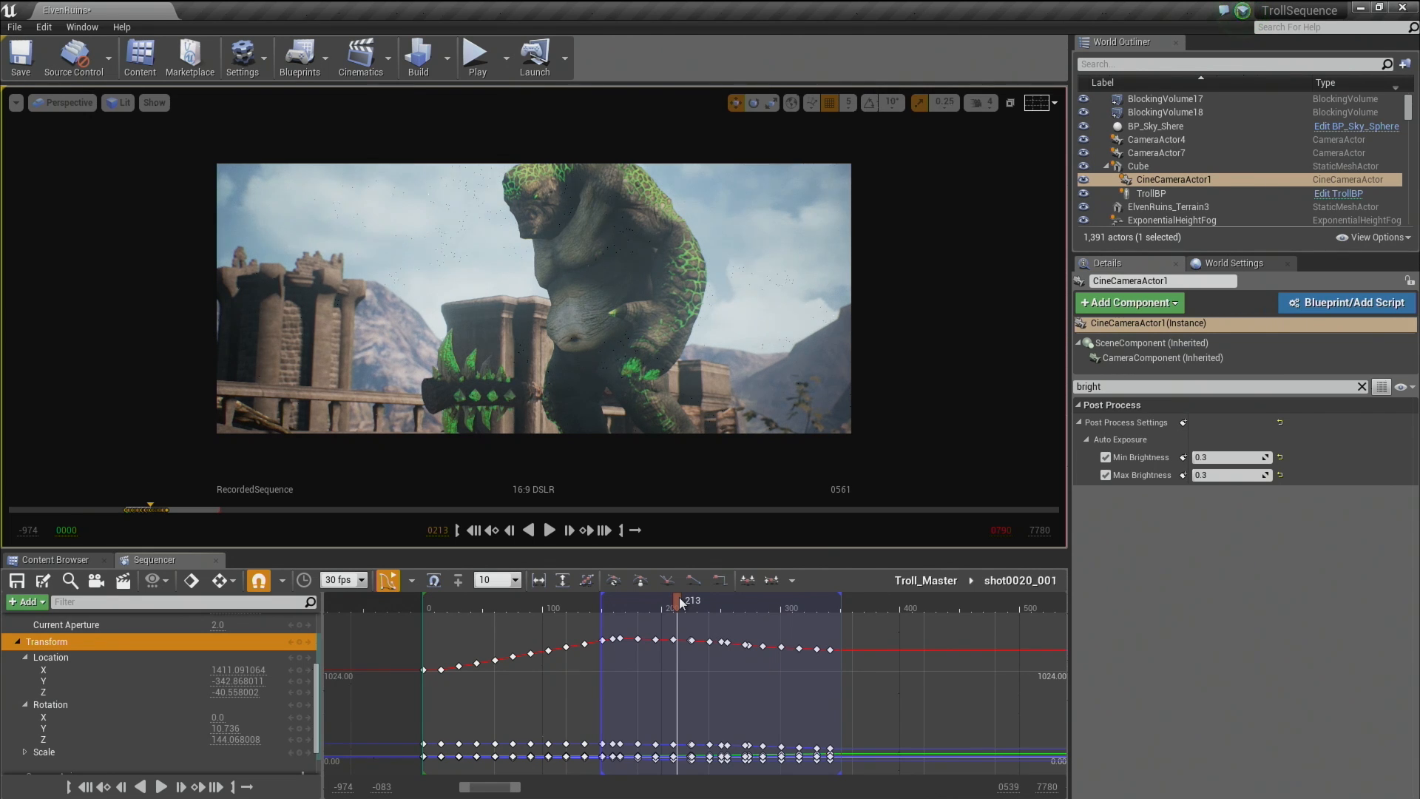
Reduce the keys on CineCameraActor1's Transform curves using a tolerance of 0.5.
click(792, 580)
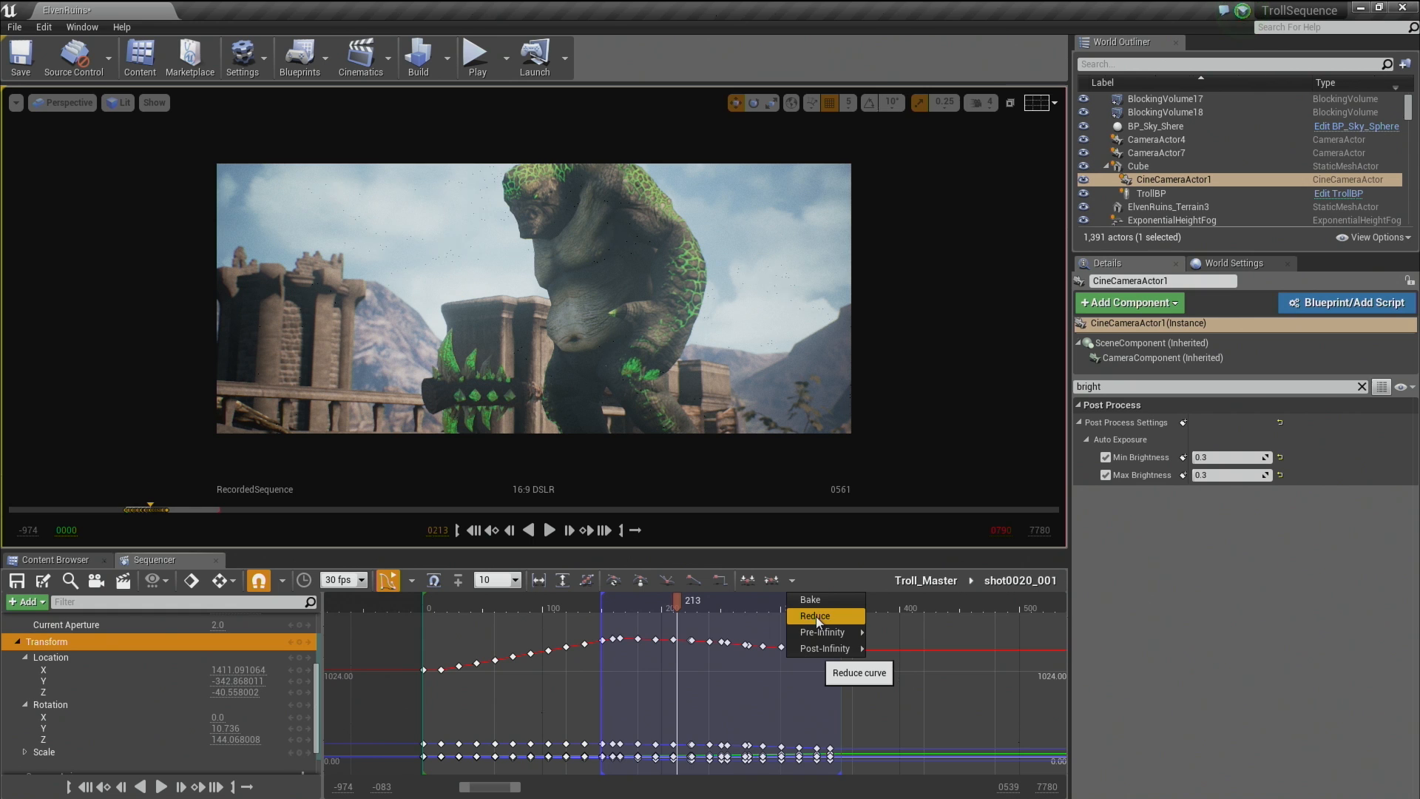
click(732, 708)
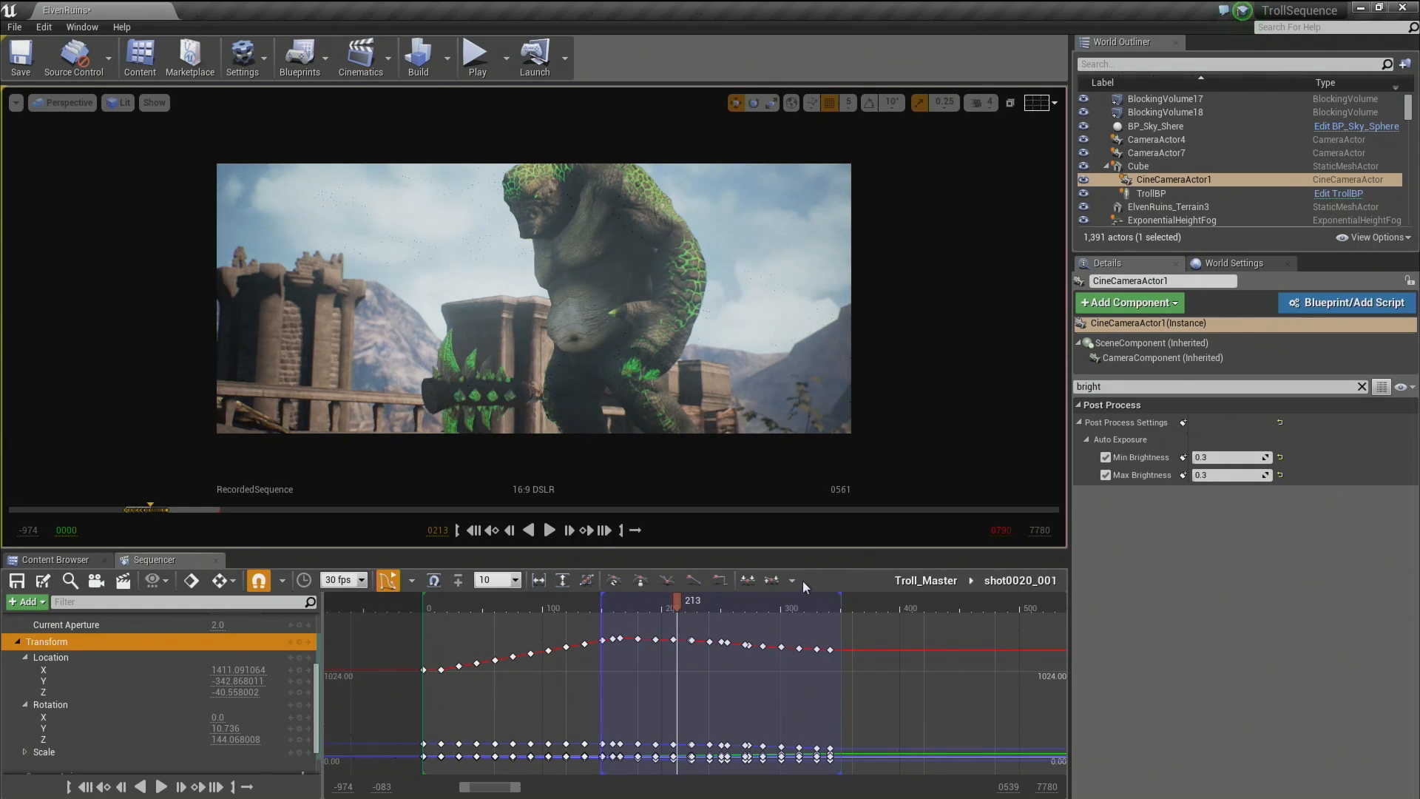
click(387, 583)
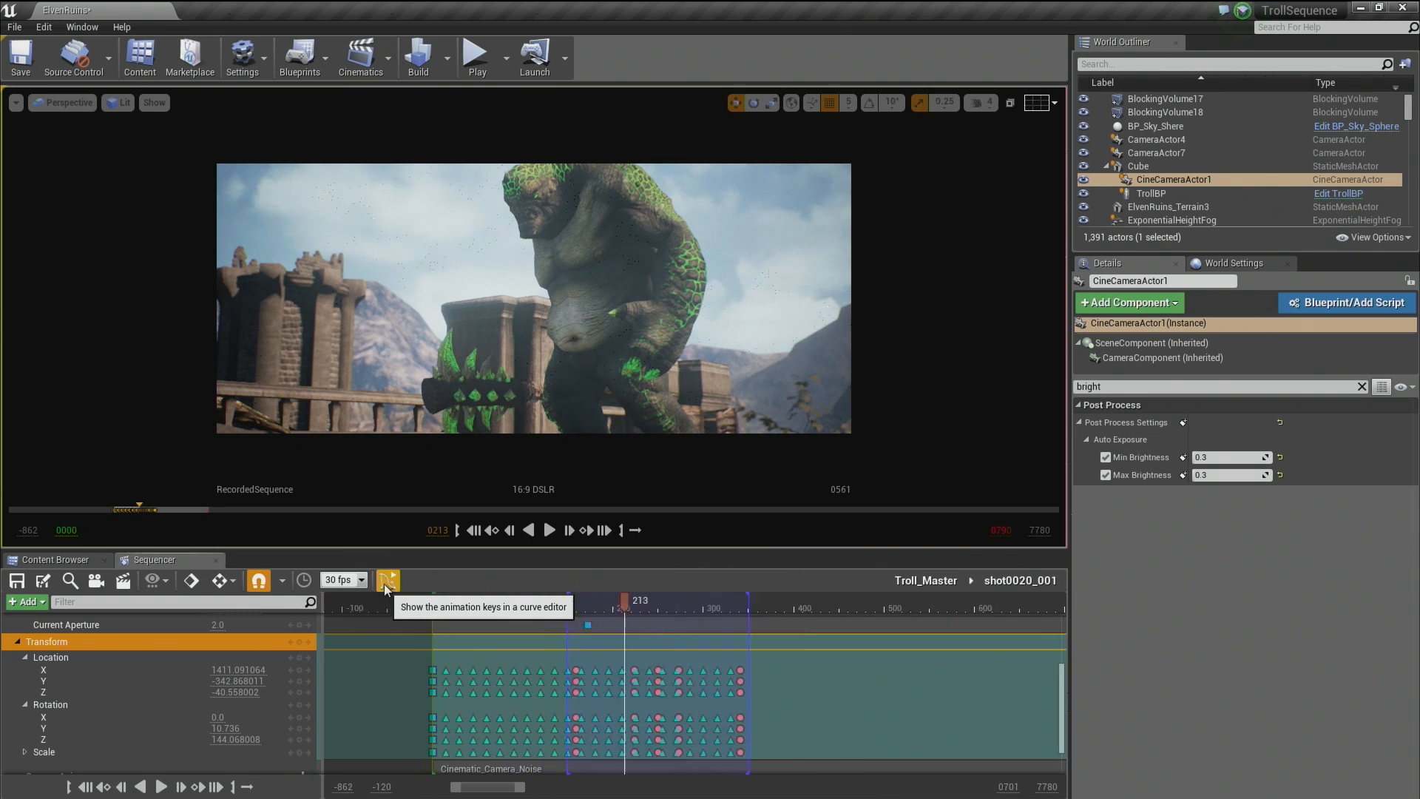
click(387, 583)
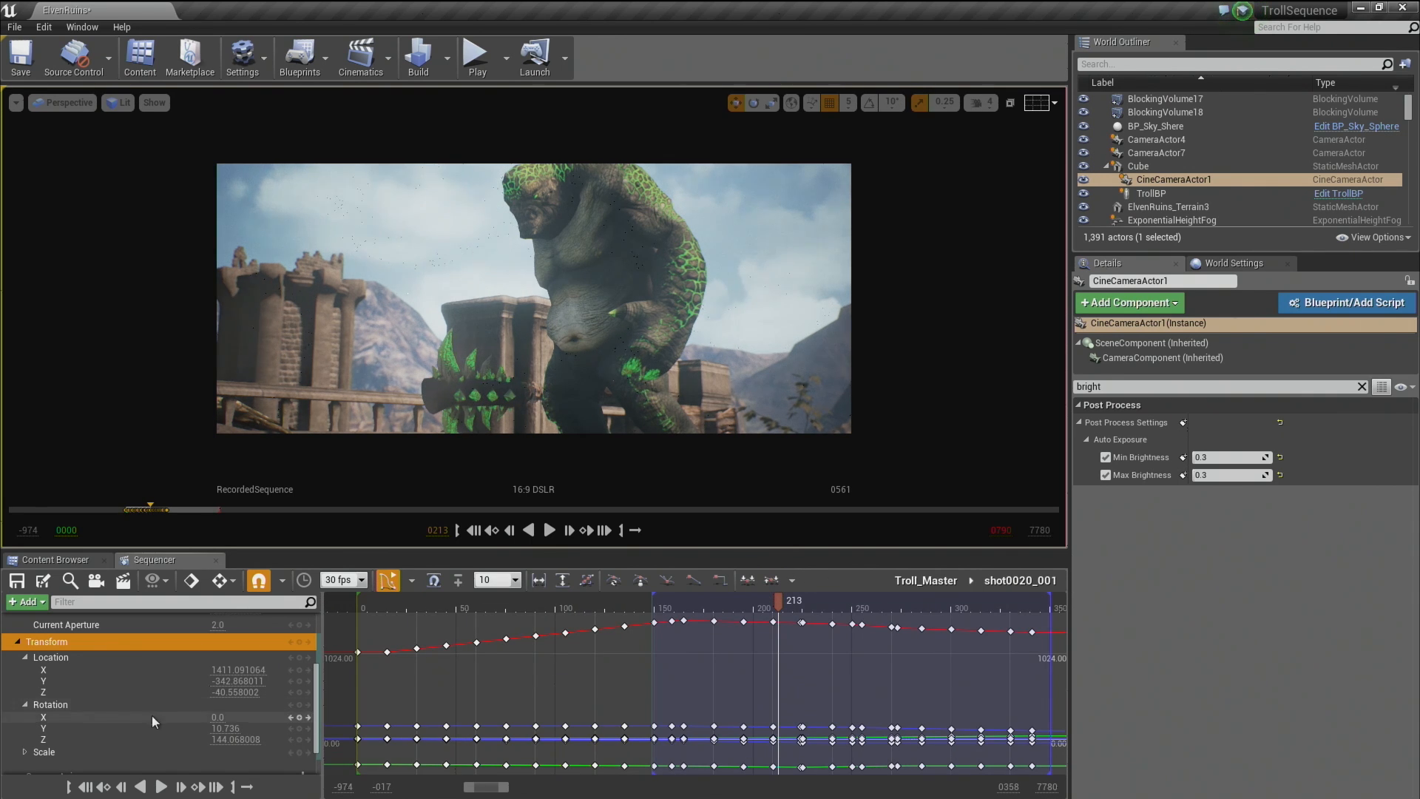
click(792, 580)
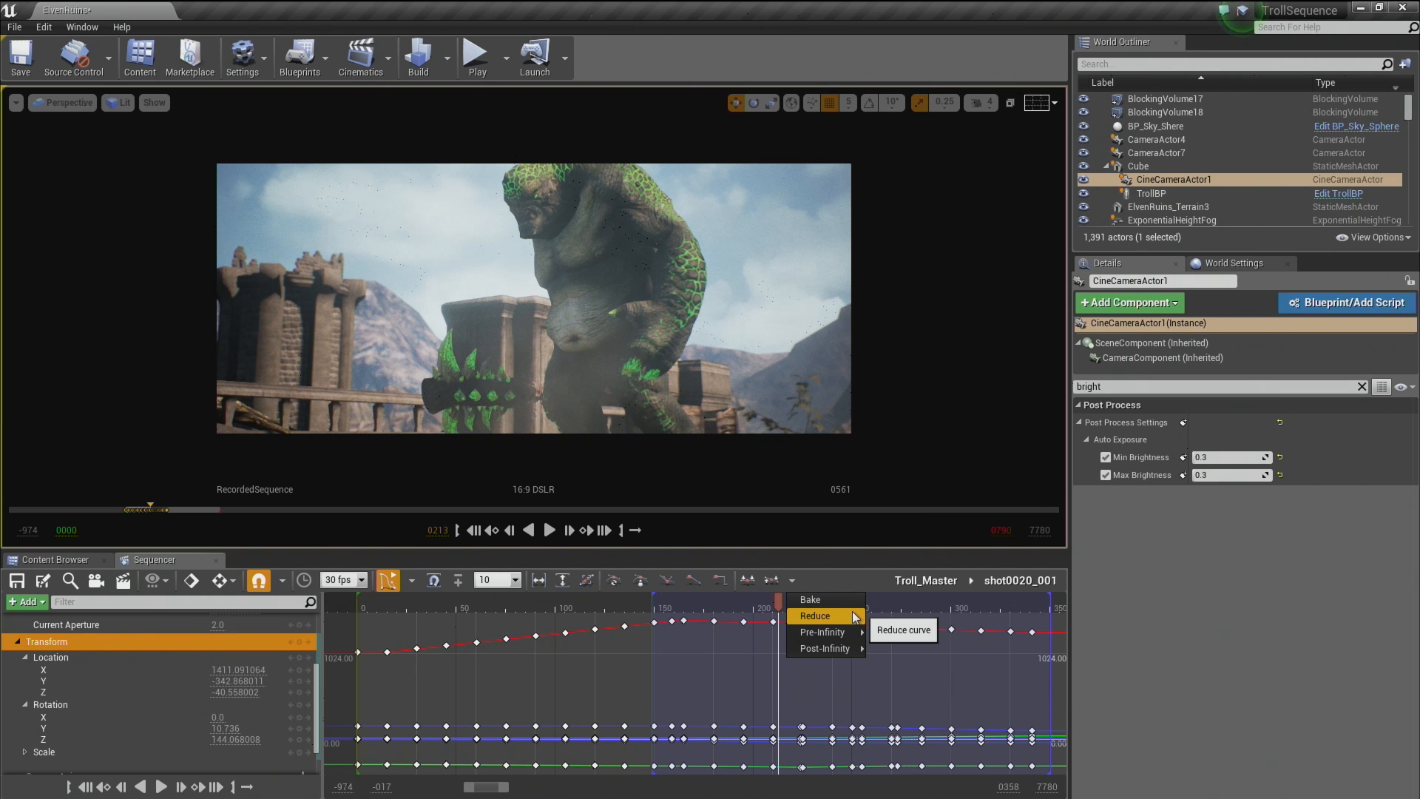
click(853, 613)
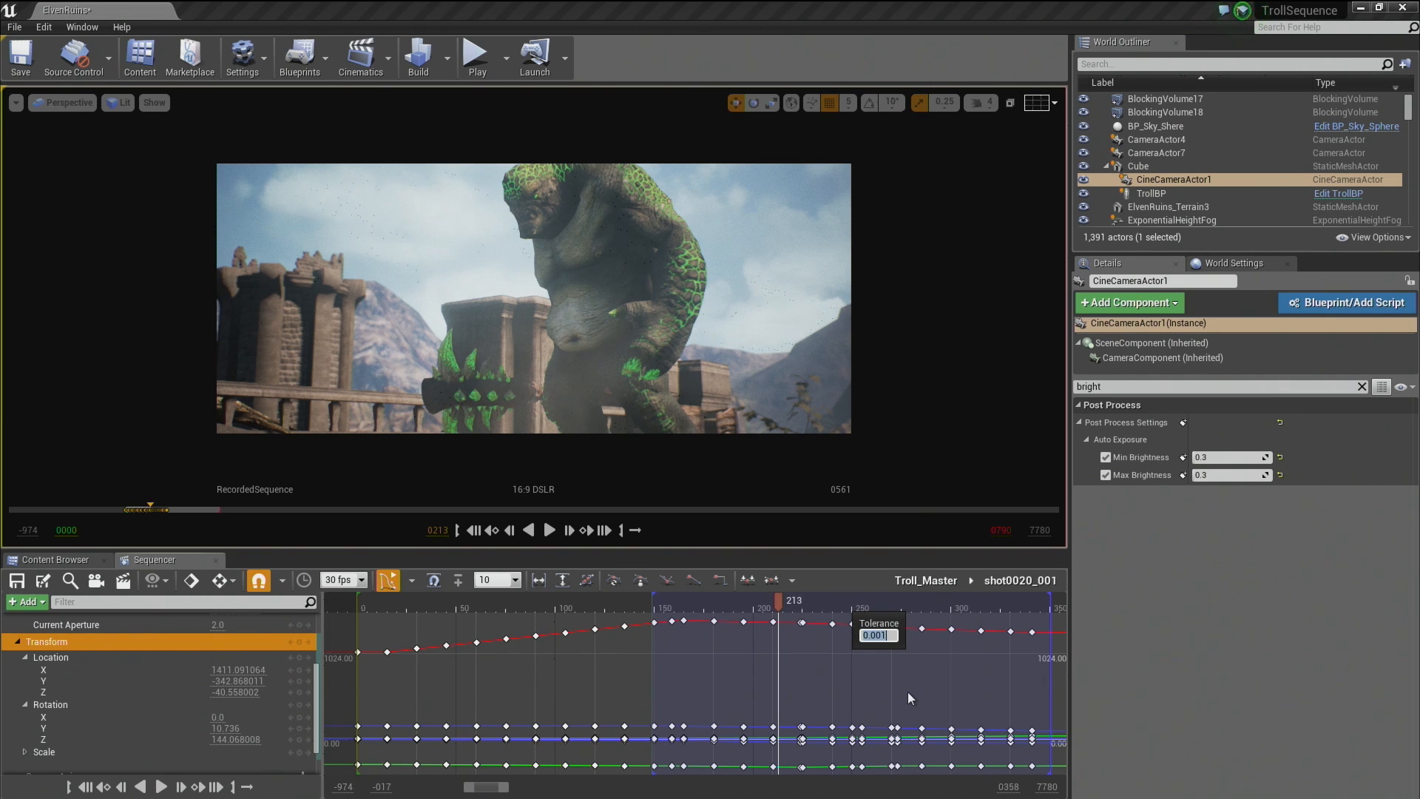
text(.5)
key(Return)
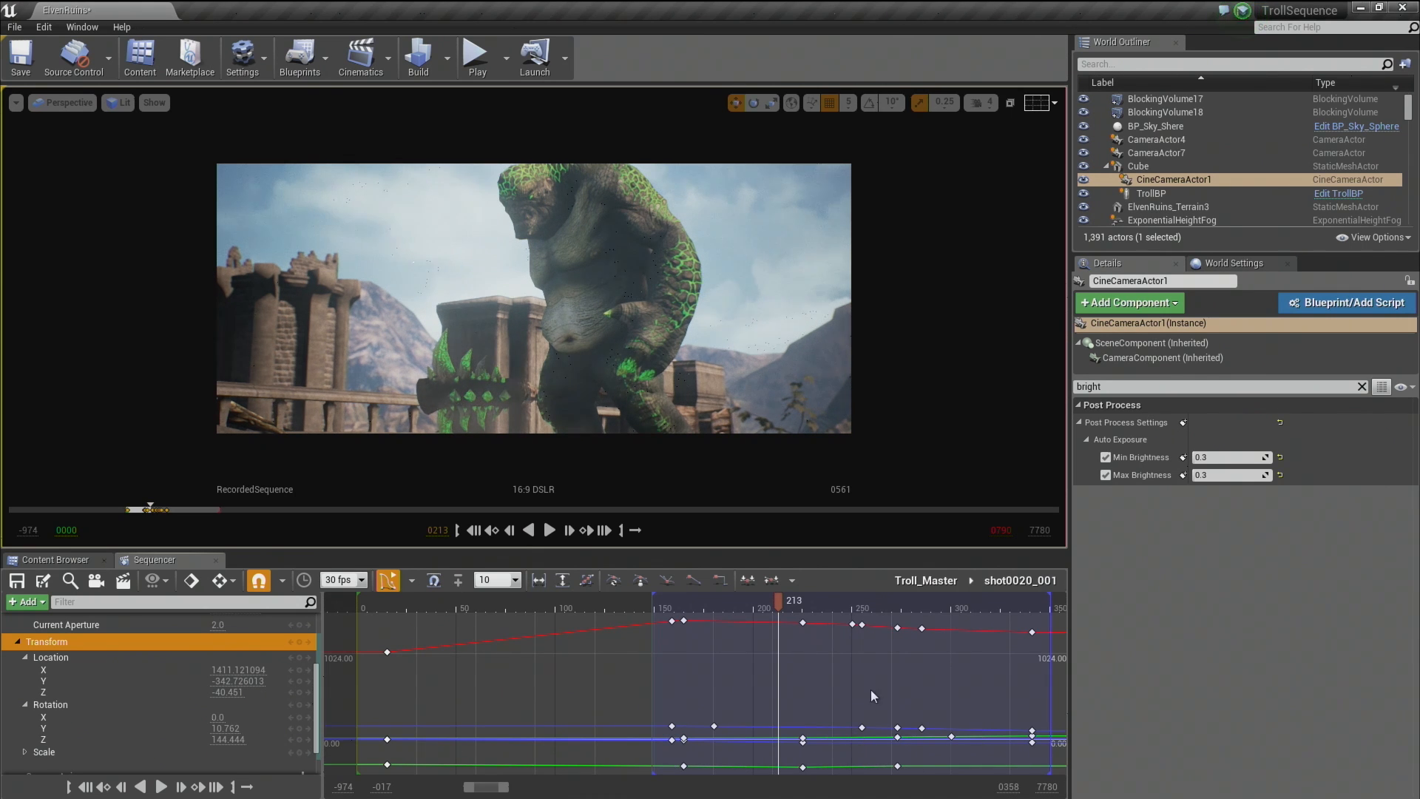
Play shot0020_001 from about frame 154 to review the reduced camera move.
scroll(871, 689, down, 3)
scroll(766, 687, down, 3)
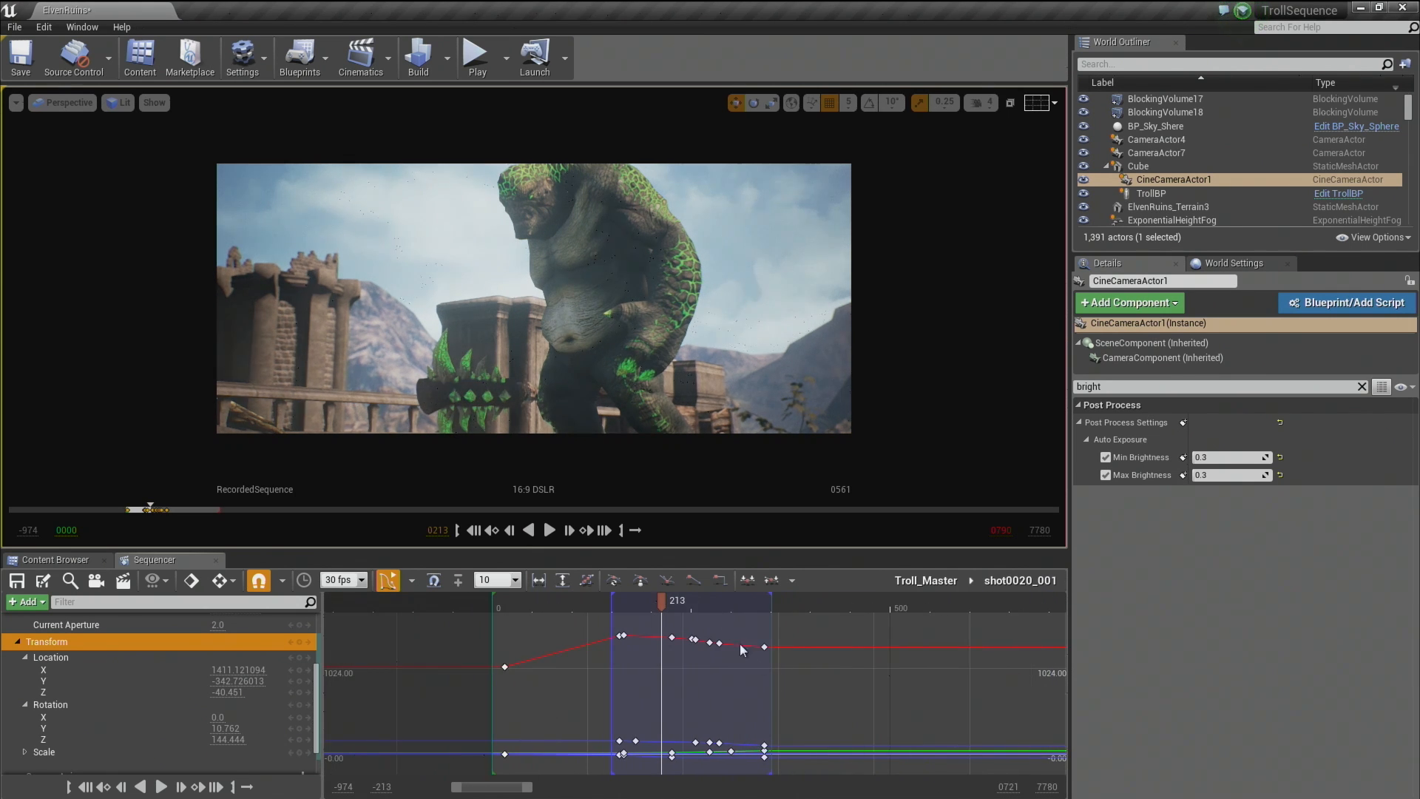
drag(664, 600, 621, 609)
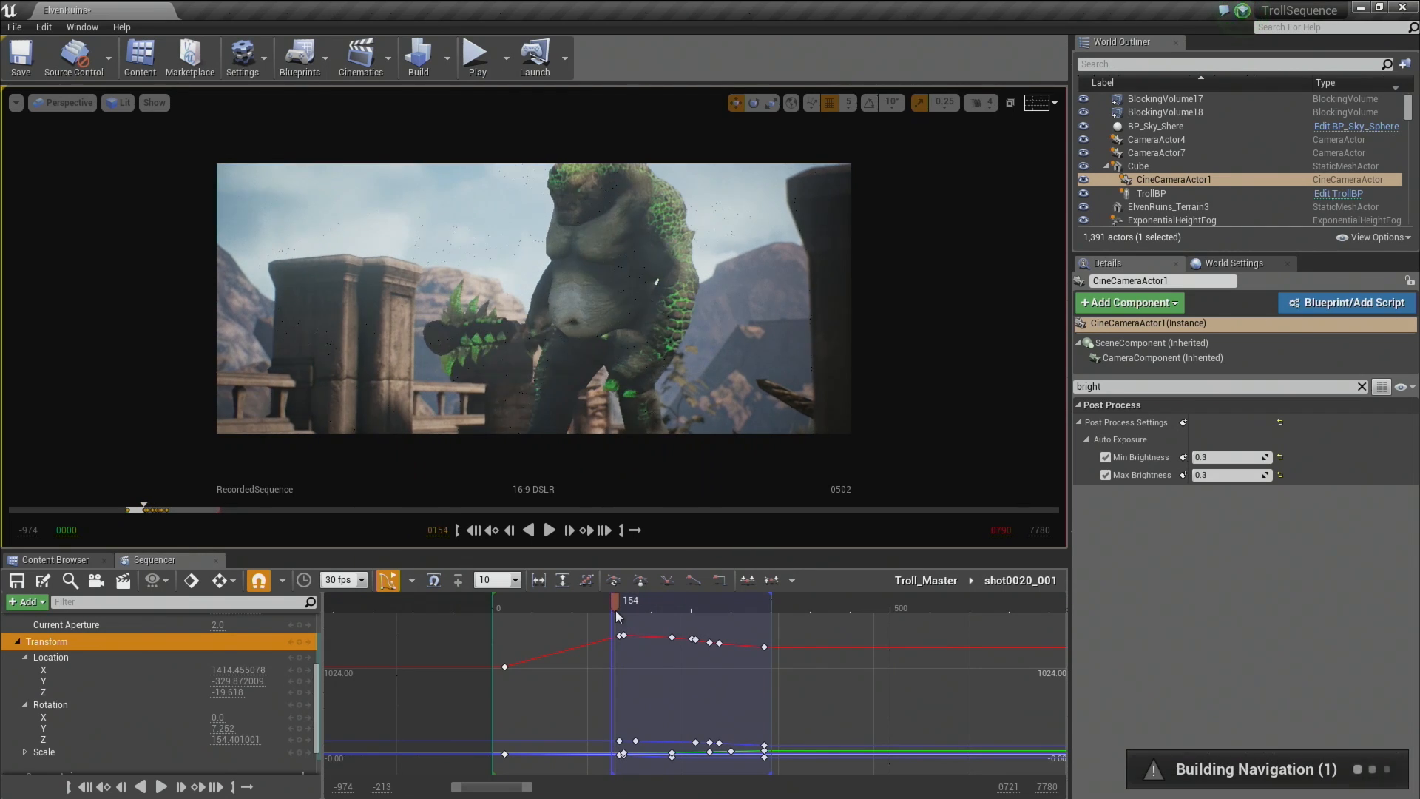
key(space)
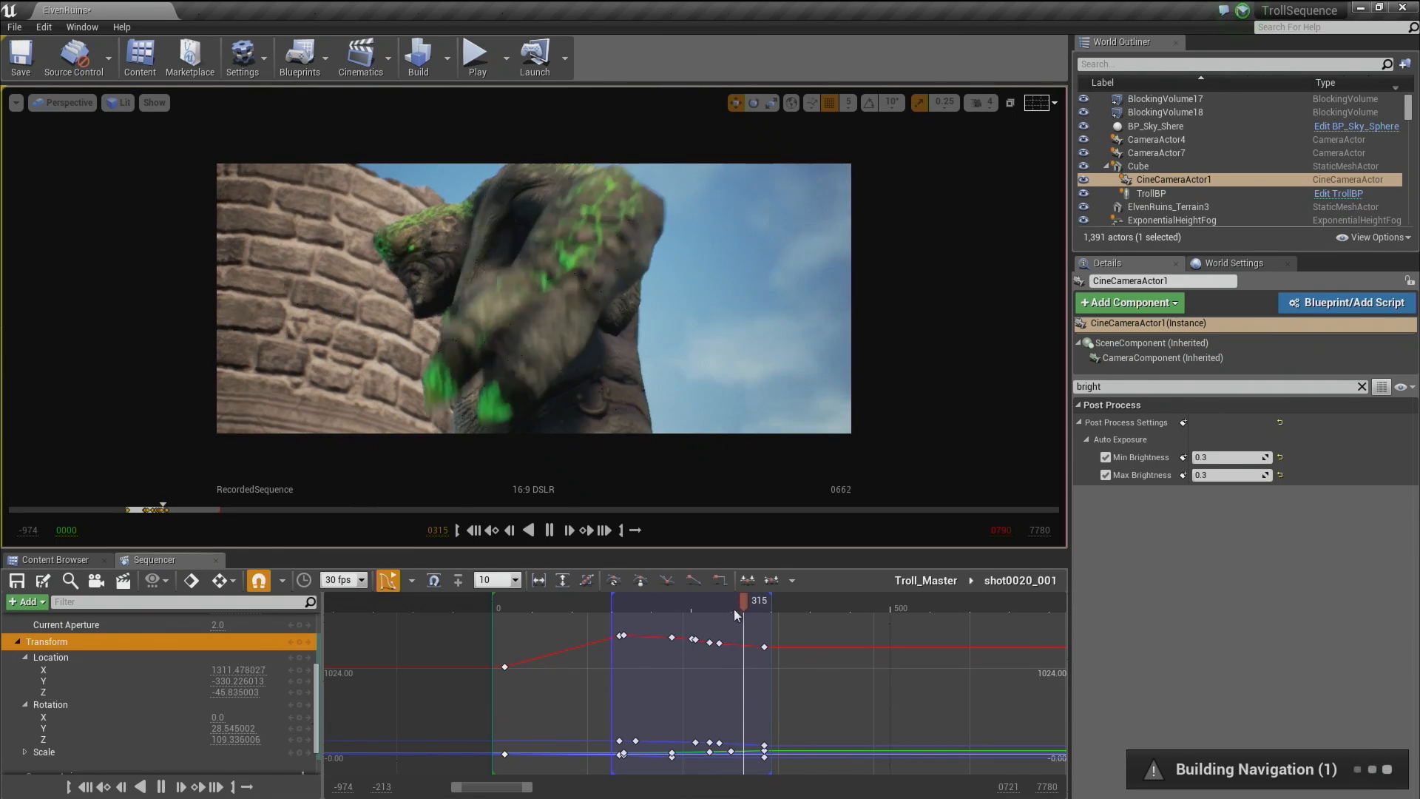
mouse_move(722, 608)
mouse_down()
mouse_move(677, 602)
mouse_move(722, 607)
mouse_up()
Return to Troll_Master and play the second shot to check the camera move in context.
click(901, 582)
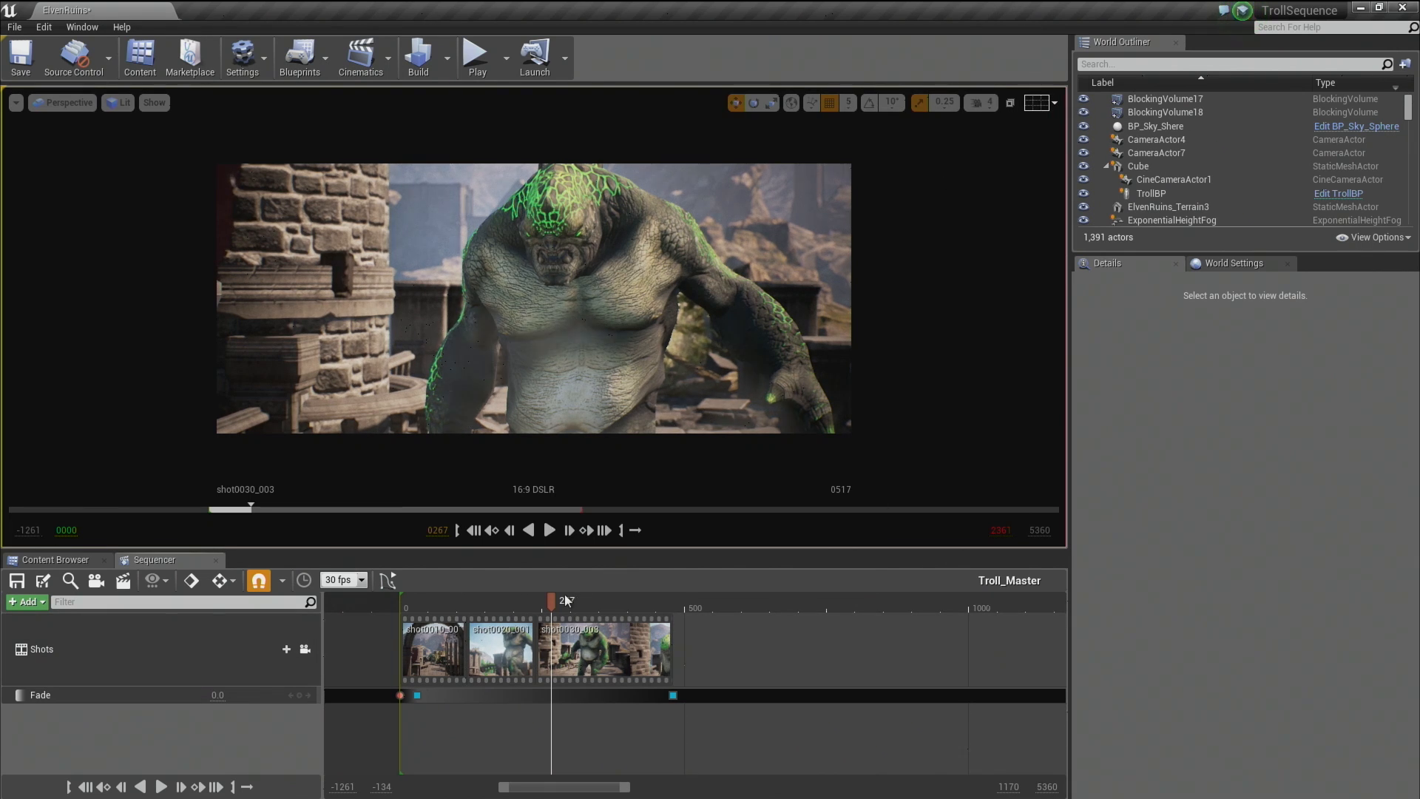
click(481, 602)
key(space)
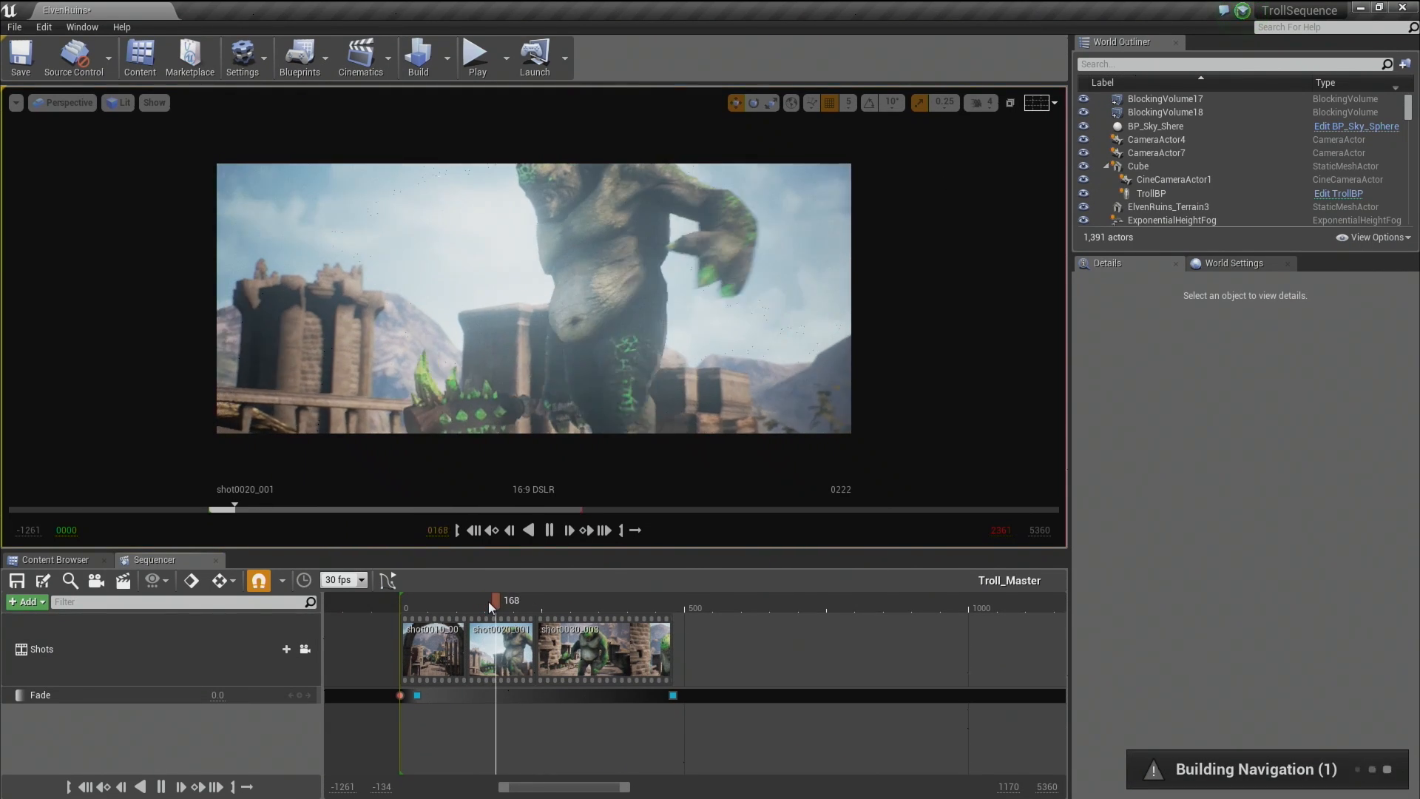
key(space)
Reopen shot0020_001 and select CineCameraActor1's Current Focal Length key at frame 172.
double_click(504, 636)
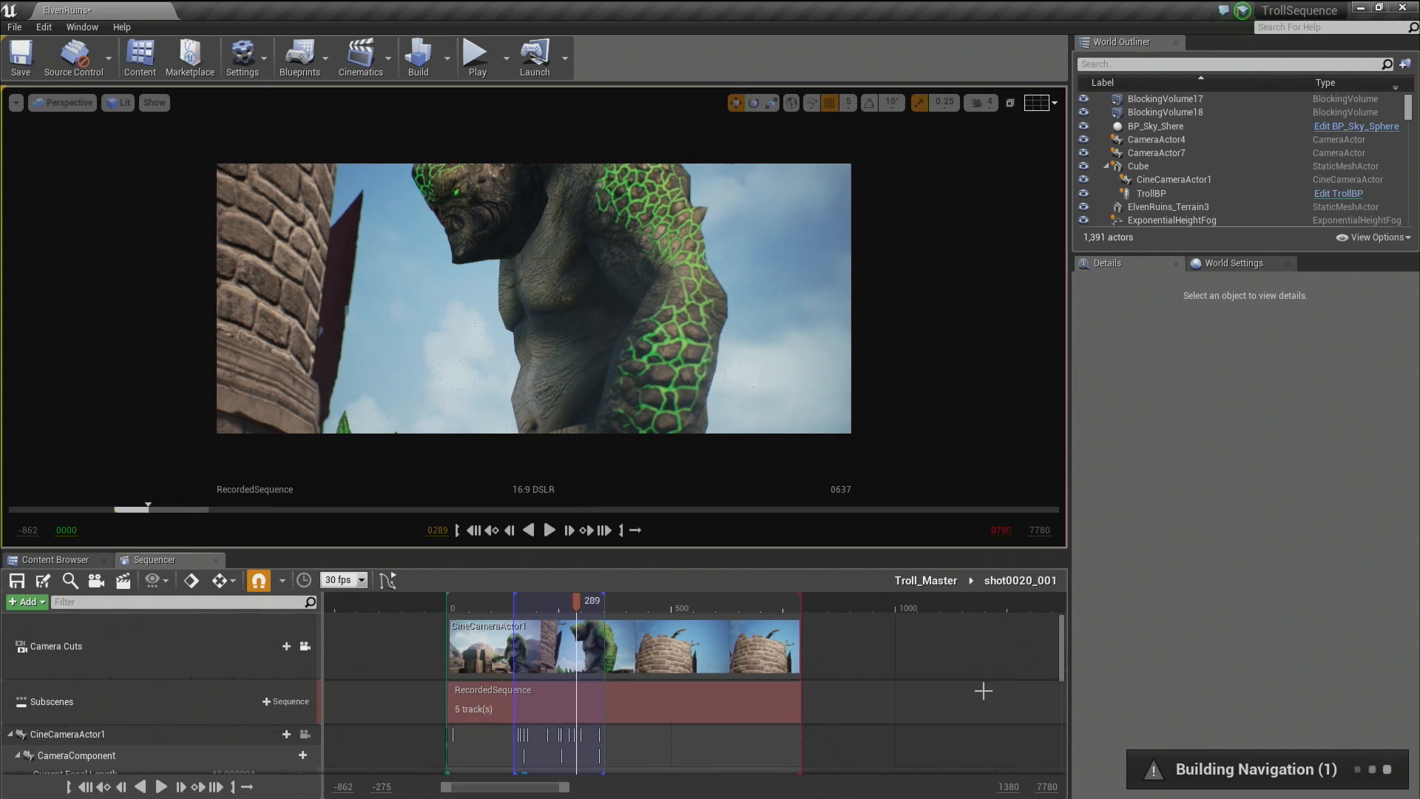
scroll(1058, 656, down, 3)
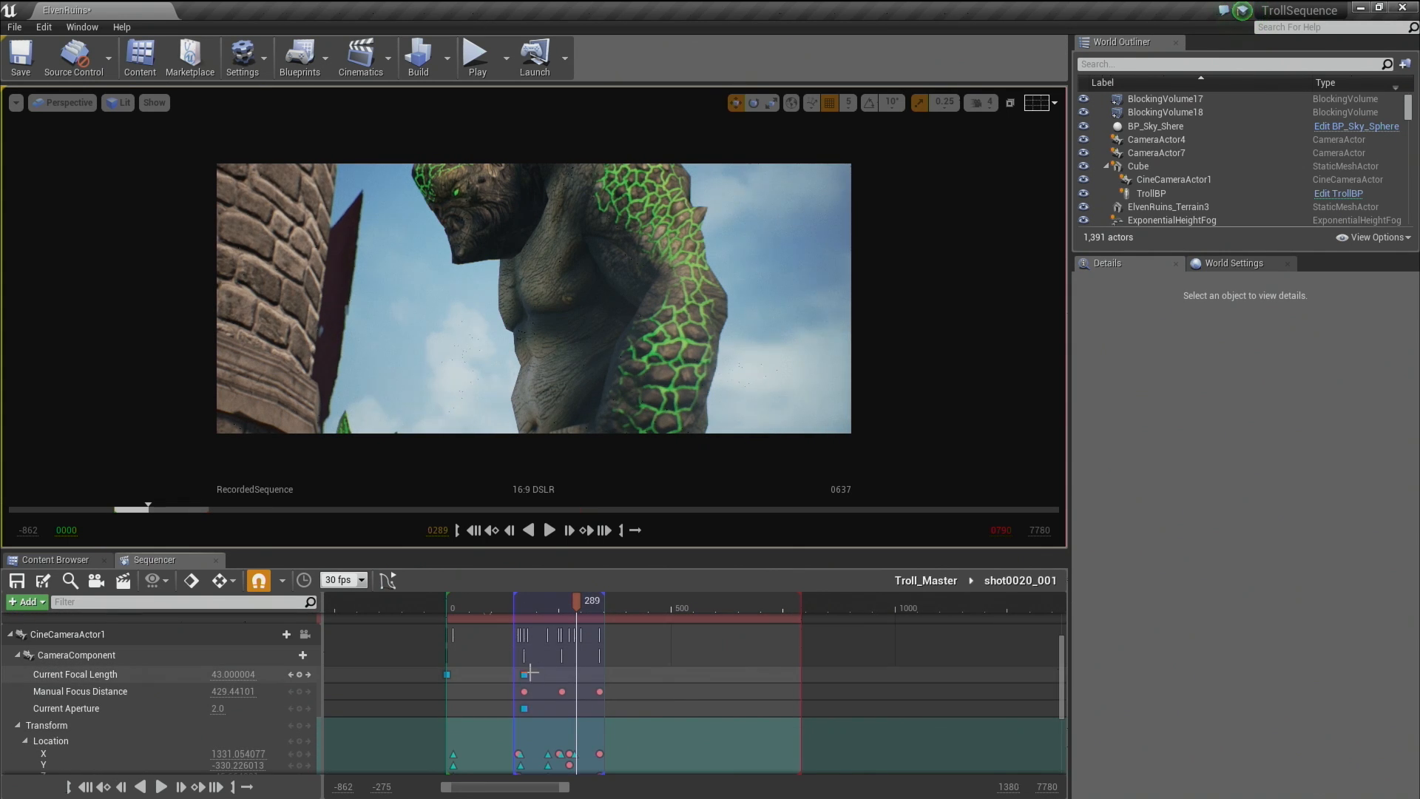
click(522, 675)
Try an additional Current Focal Length key around frame 268 with a value of about 37.
click(579, 602)
drag(579, 602, 566, 599)
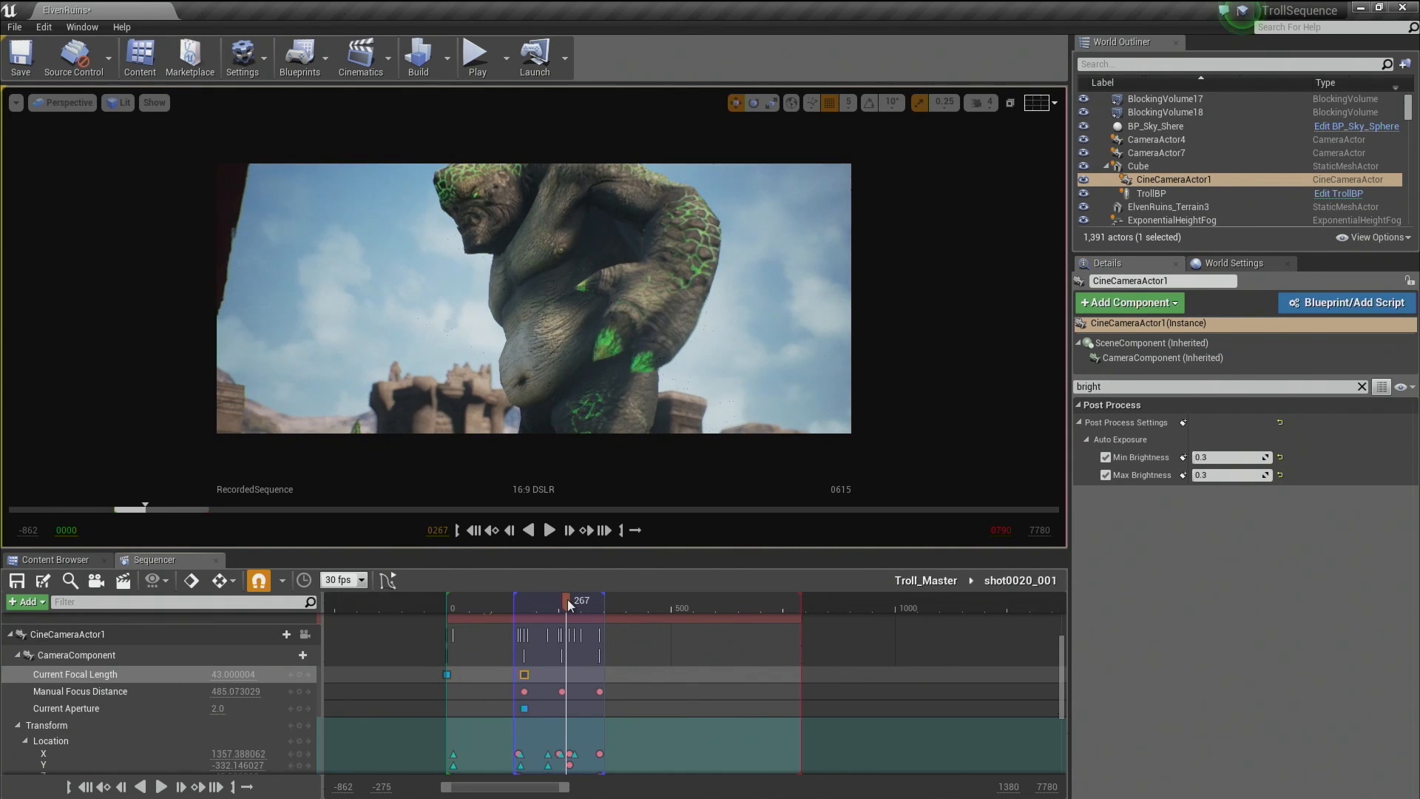
click(299, 674)
drag(238, 674, 202, 674)
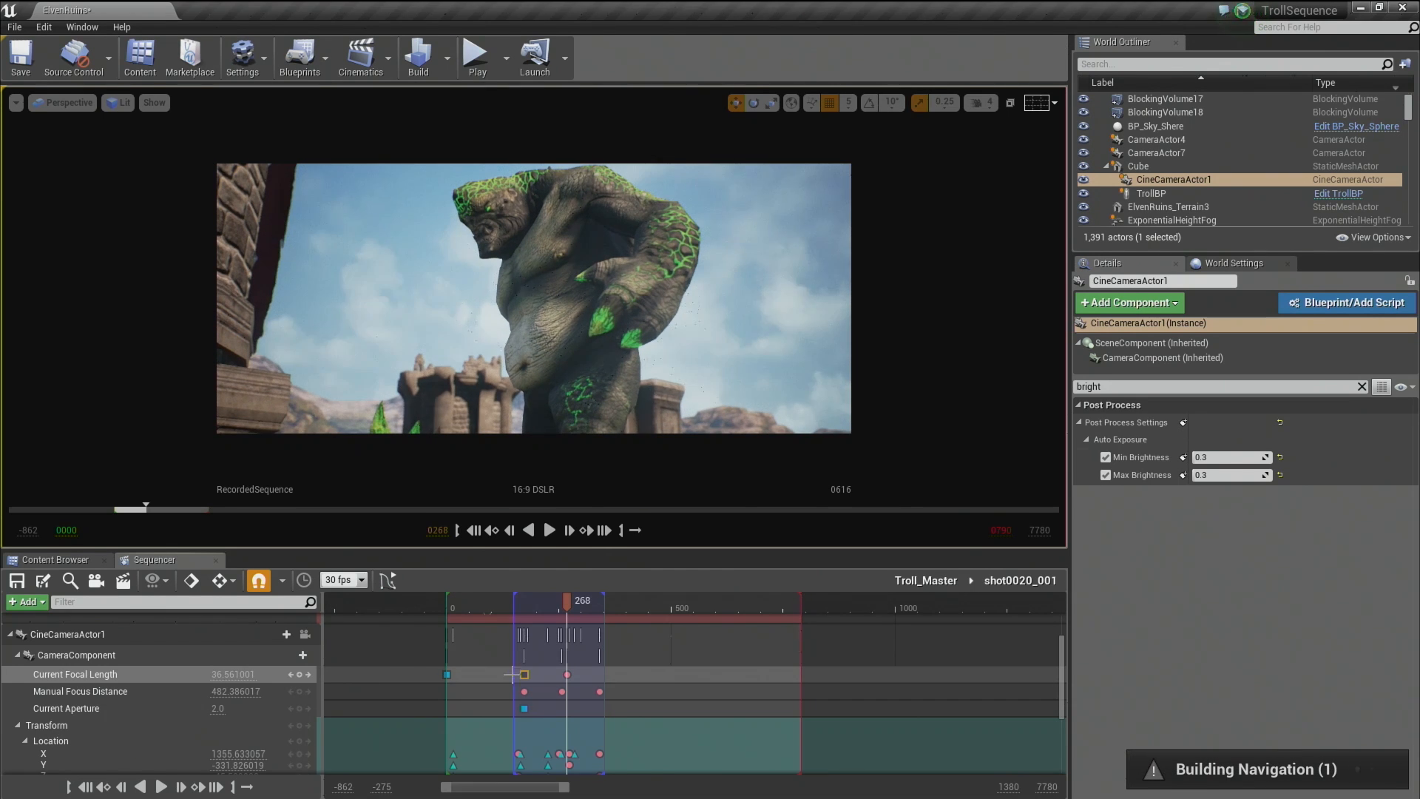
Undo the additional focal length key and move the frame 172 key ahead of the highlighted range's start.
drag(524, 675, 485, 674)
key(ctrl+z)
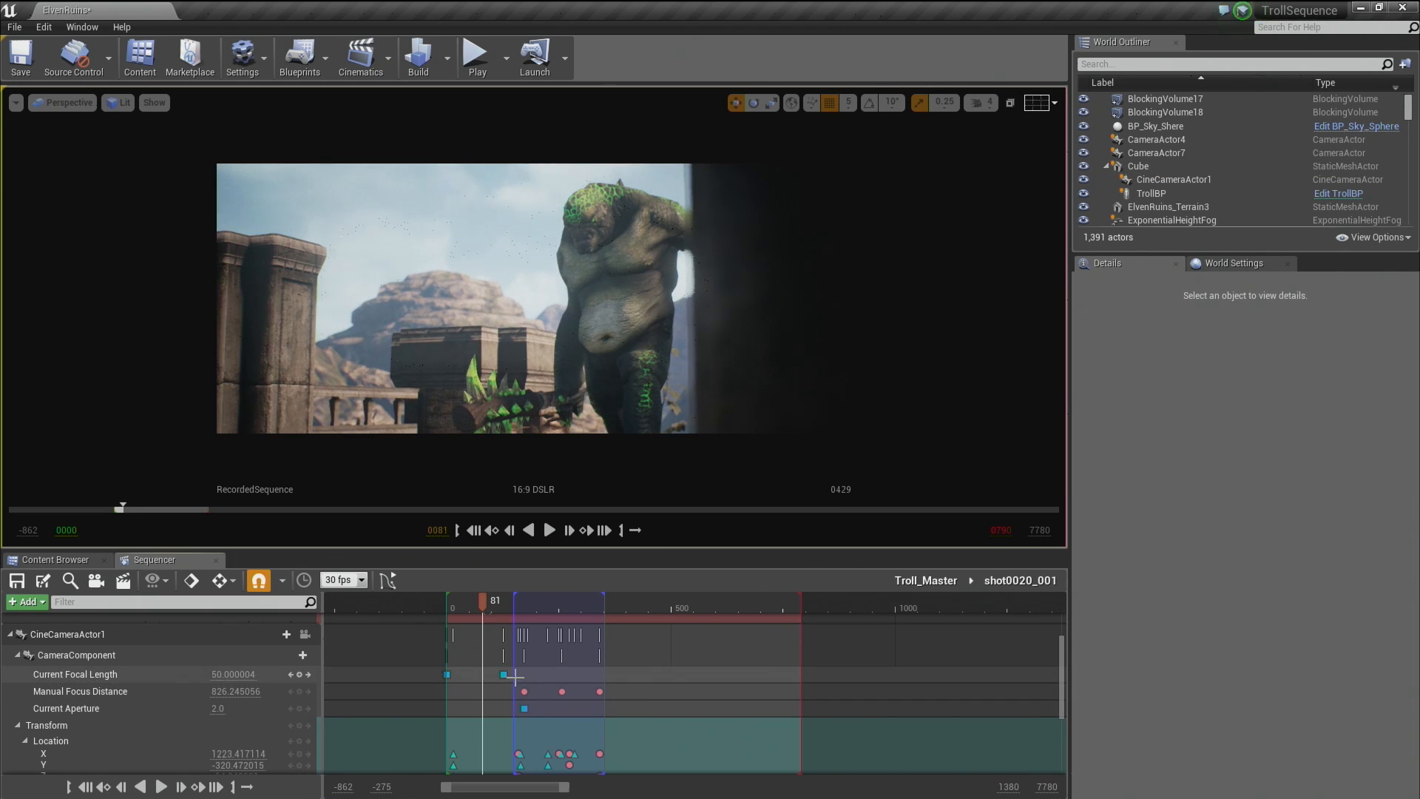
Play shot0020_001 past frame 253 to check the camera move with the earlier focal length key.
key(space)
click(523, 691)
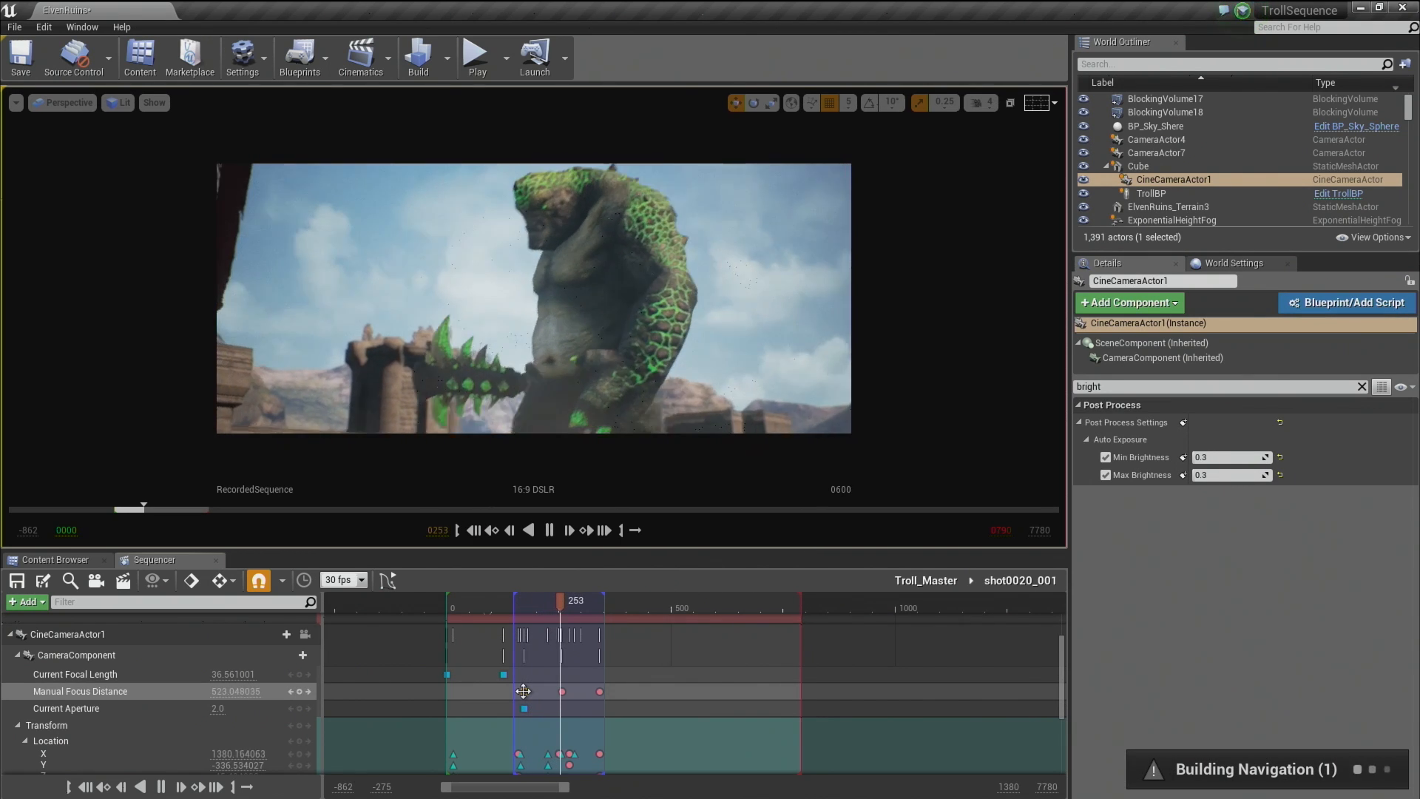
key(space)
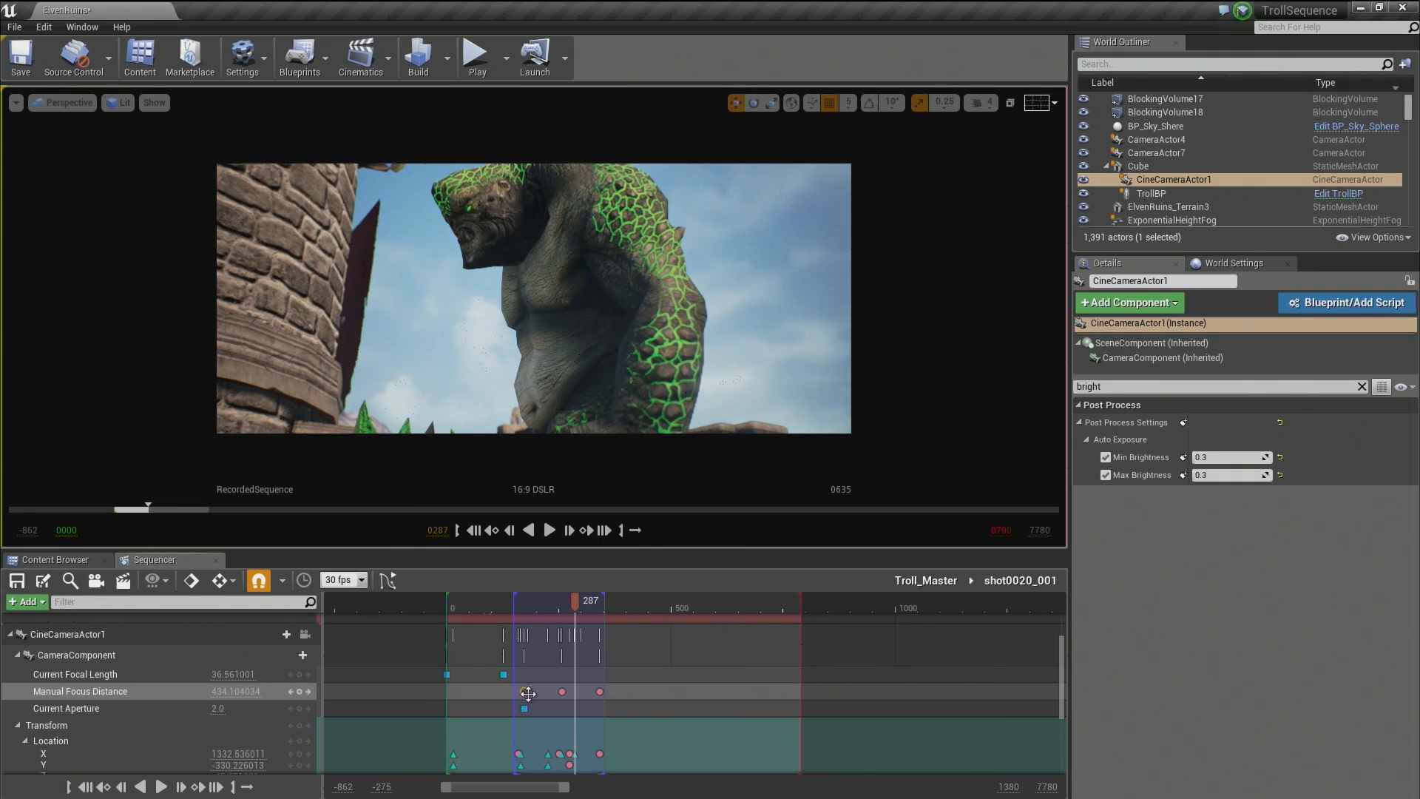
Show CineCameraActor1's Transform curves in the curve editor and select the Location X key at frame 250.
double_click(134, 727)
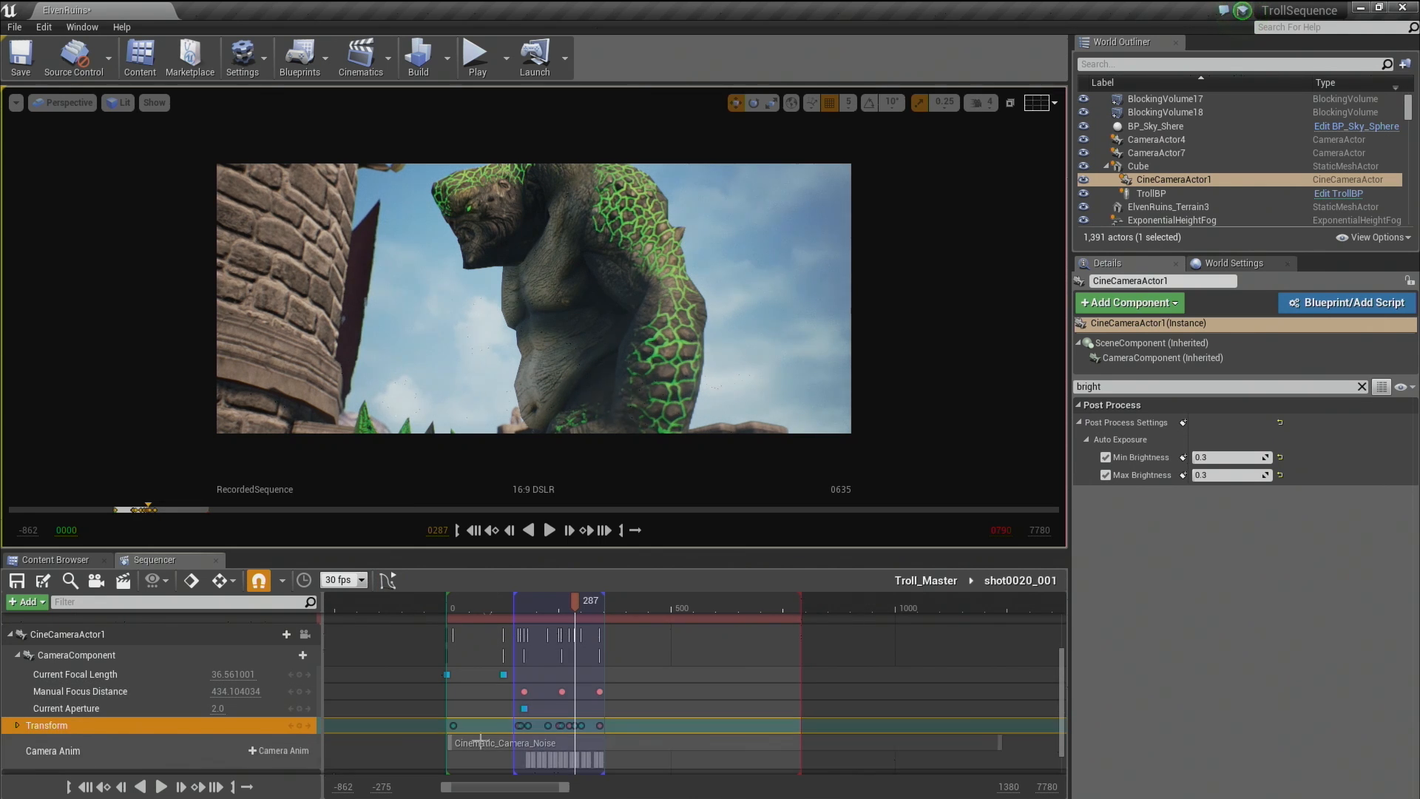
click(383, 587)
right_drag(768, 691, 708, 756)
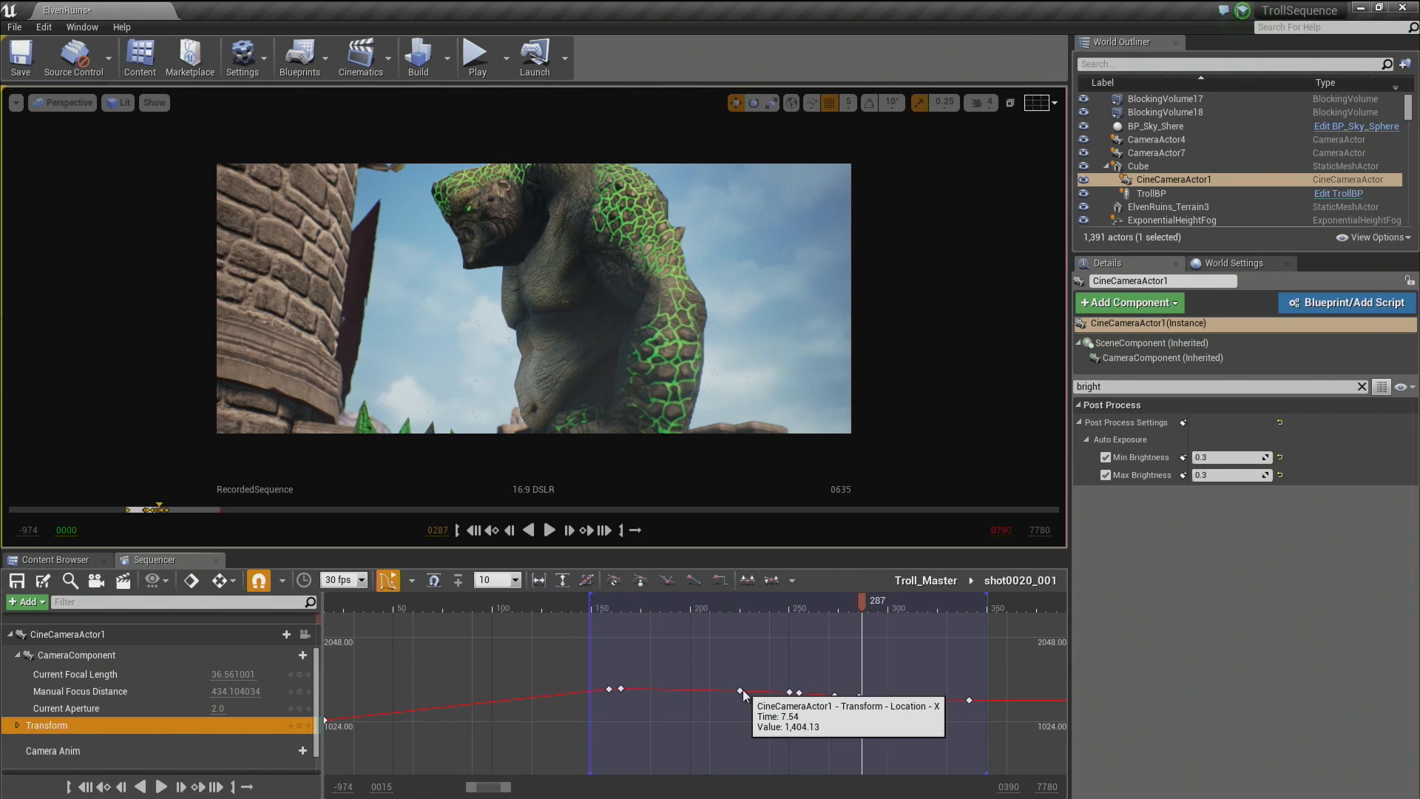
click(741, 691)
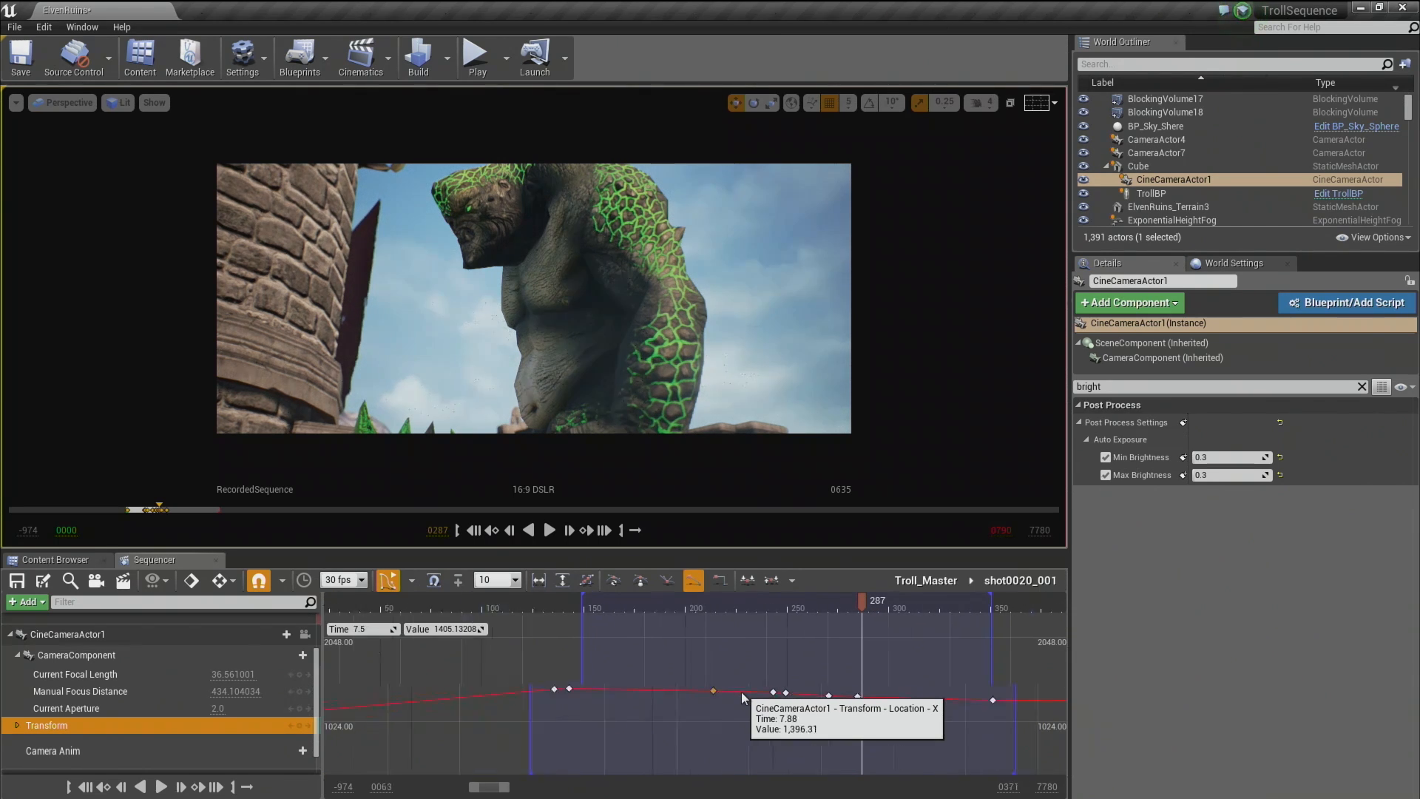
scroll(661, 707, up, 5)
click(624, 692)
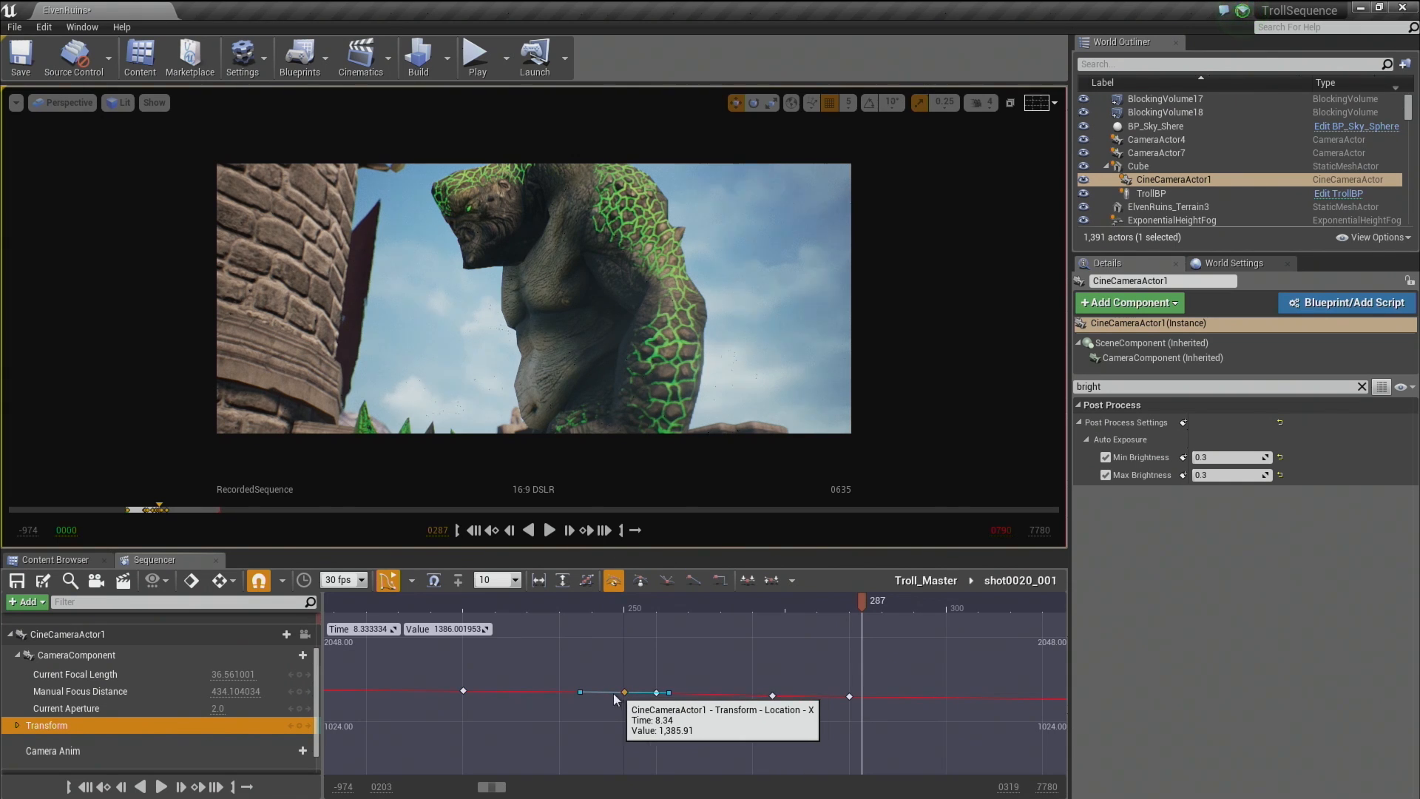
Try a vertical tangent on the Location X key at frame 250 and play the move from frame 232.
drag(581, 693, 613, 674)
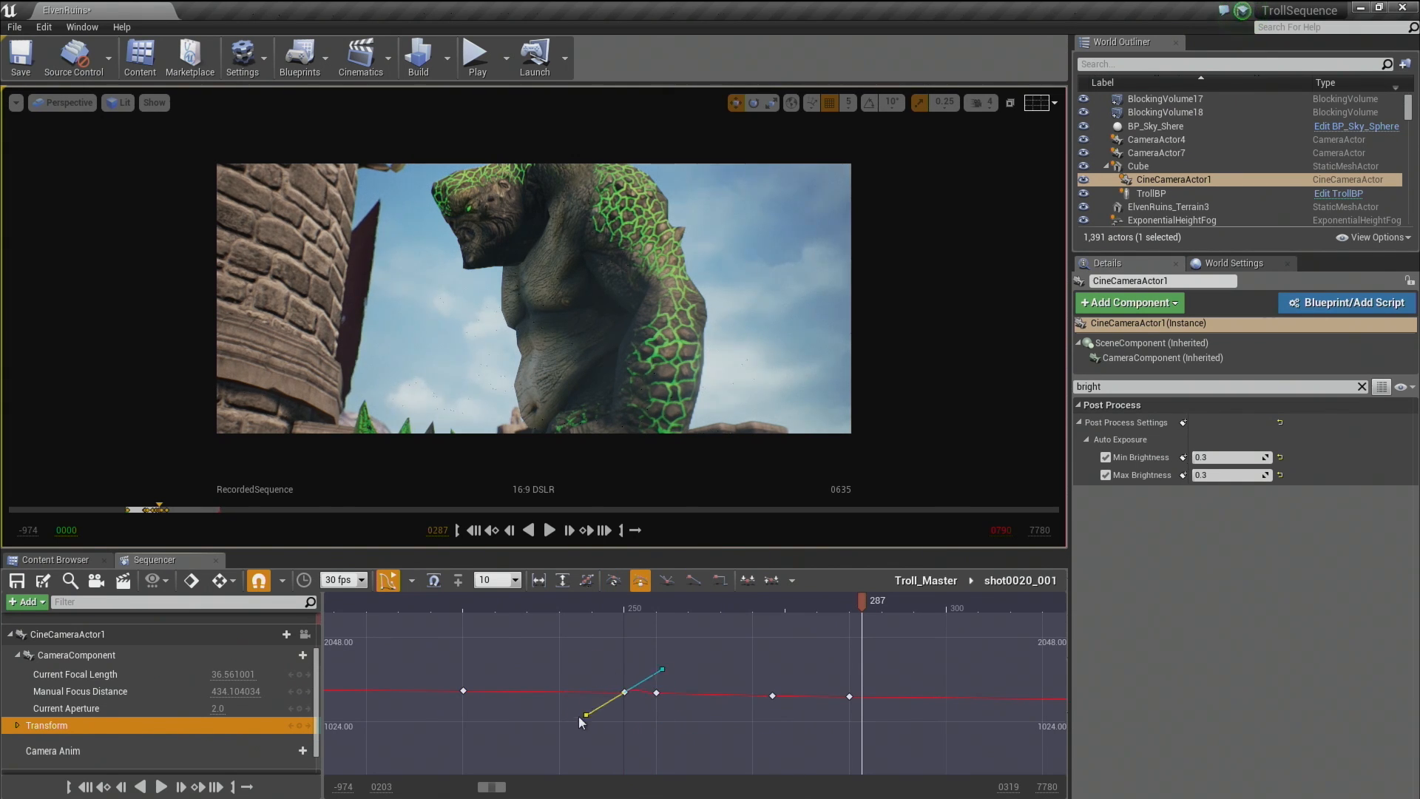
drag(615, 738, 625, 742)
drag(592, 607, 508, 608)
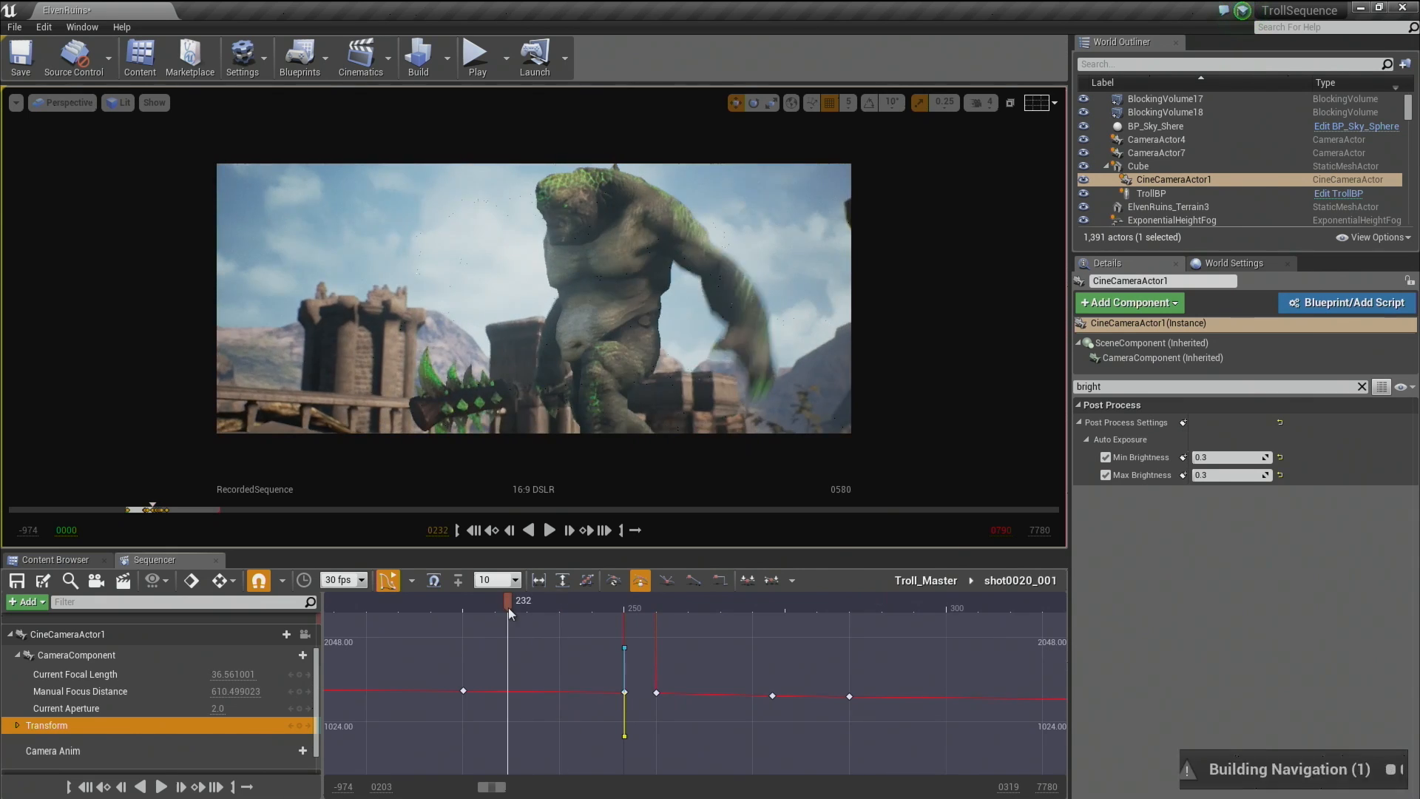
key(space)
key(space)
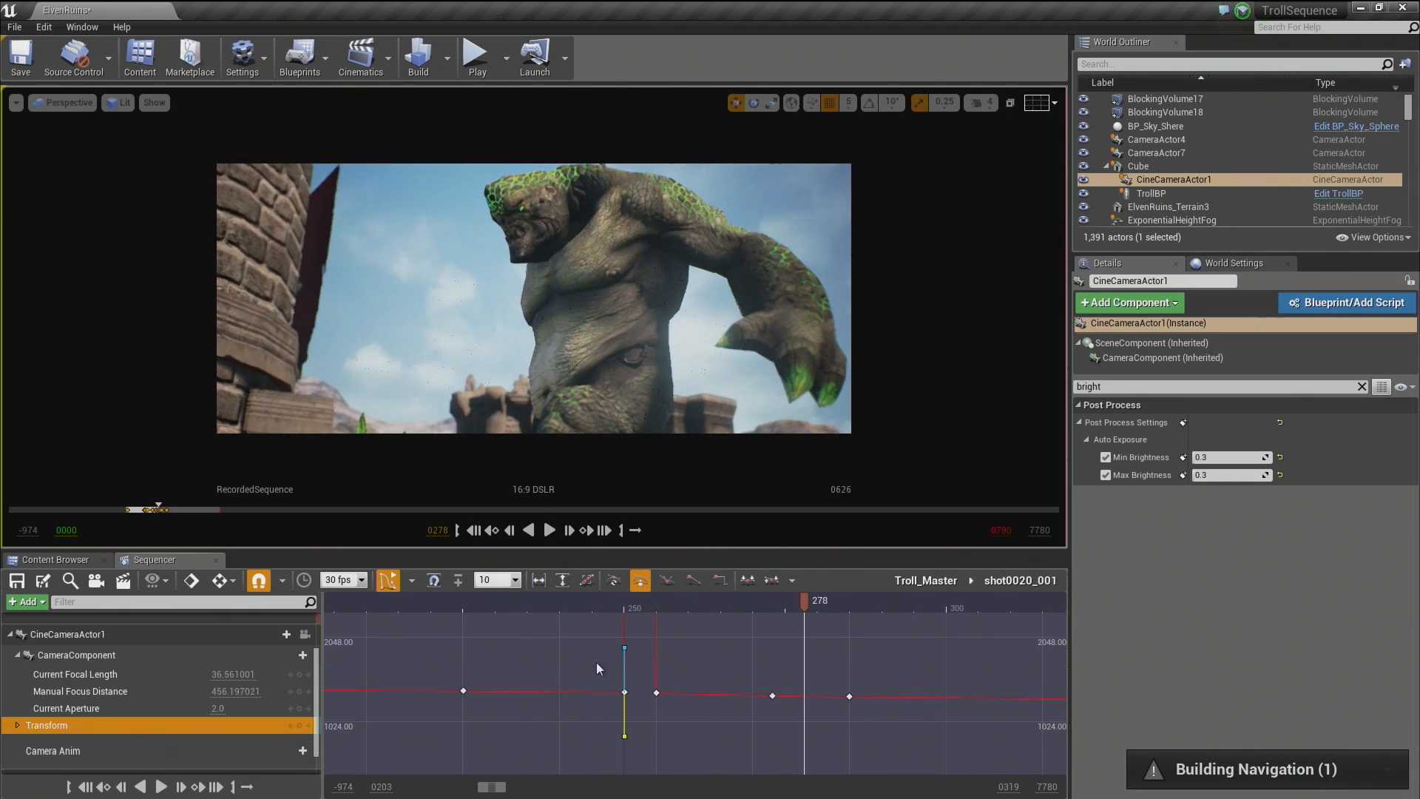
Try steep, slightly forward-tilted tangents on the Location X key at frame 250 and play across the resulting spike.
drag(625, 648, 629, 651)
drag(595, 603, 517, 606)
key(space)
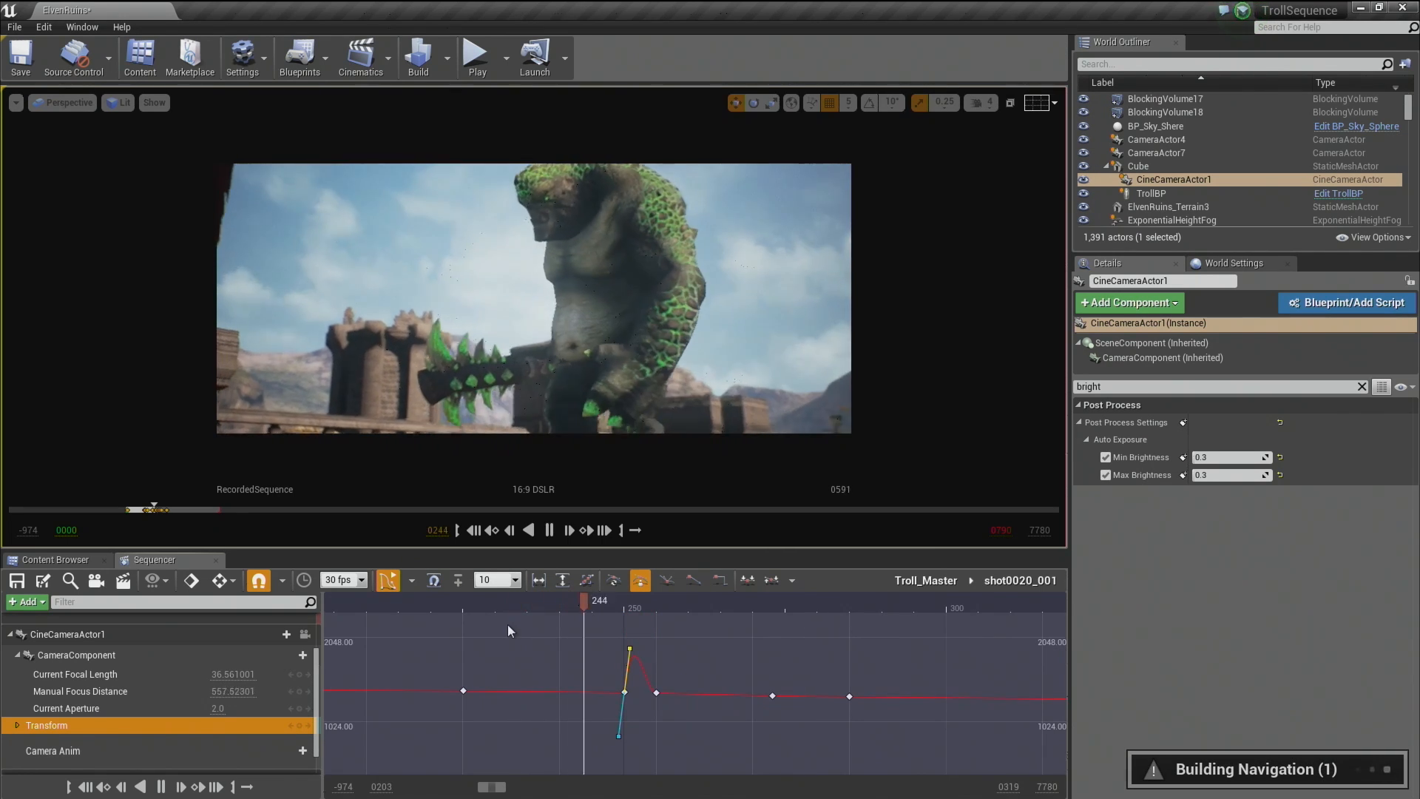
key(space)
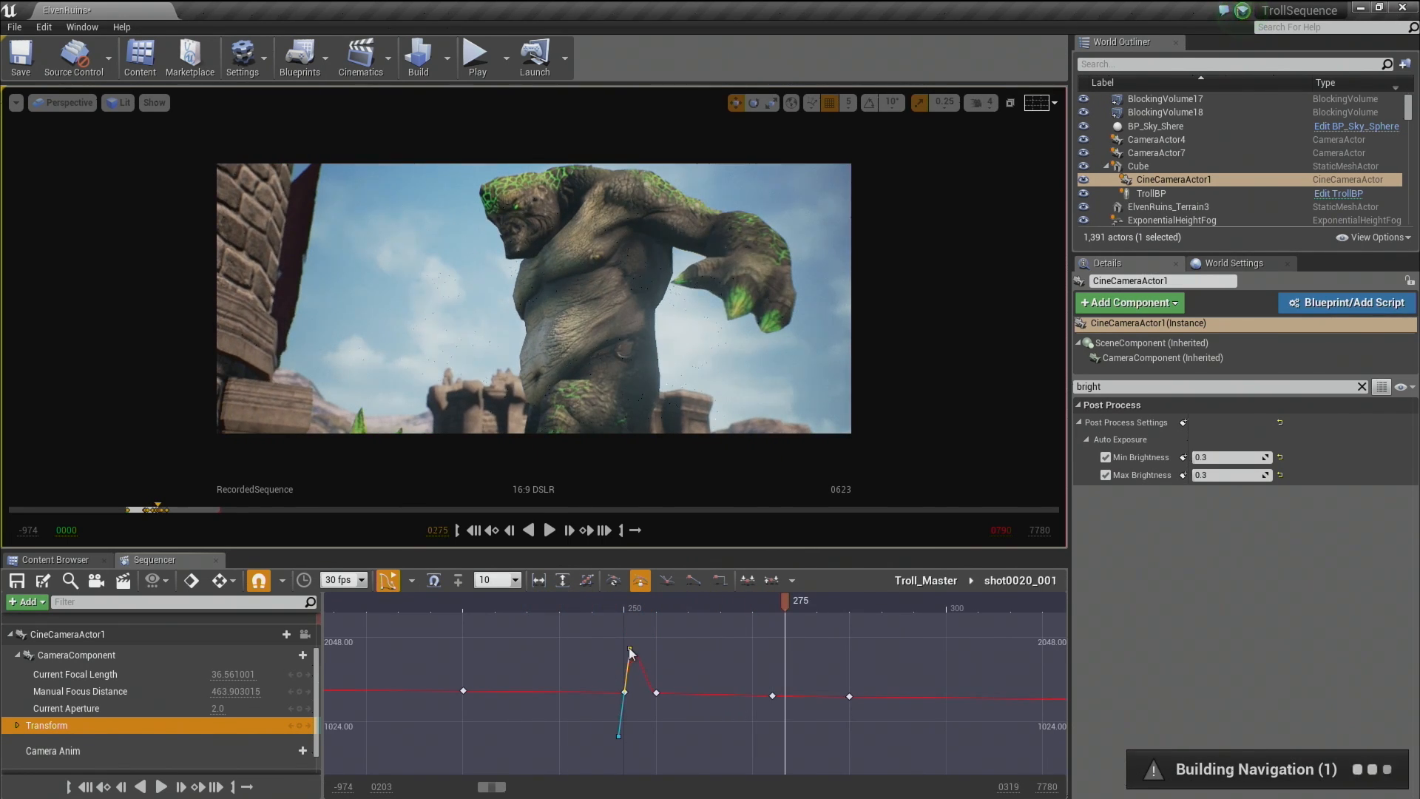
drag(630, 651, 647, 654)
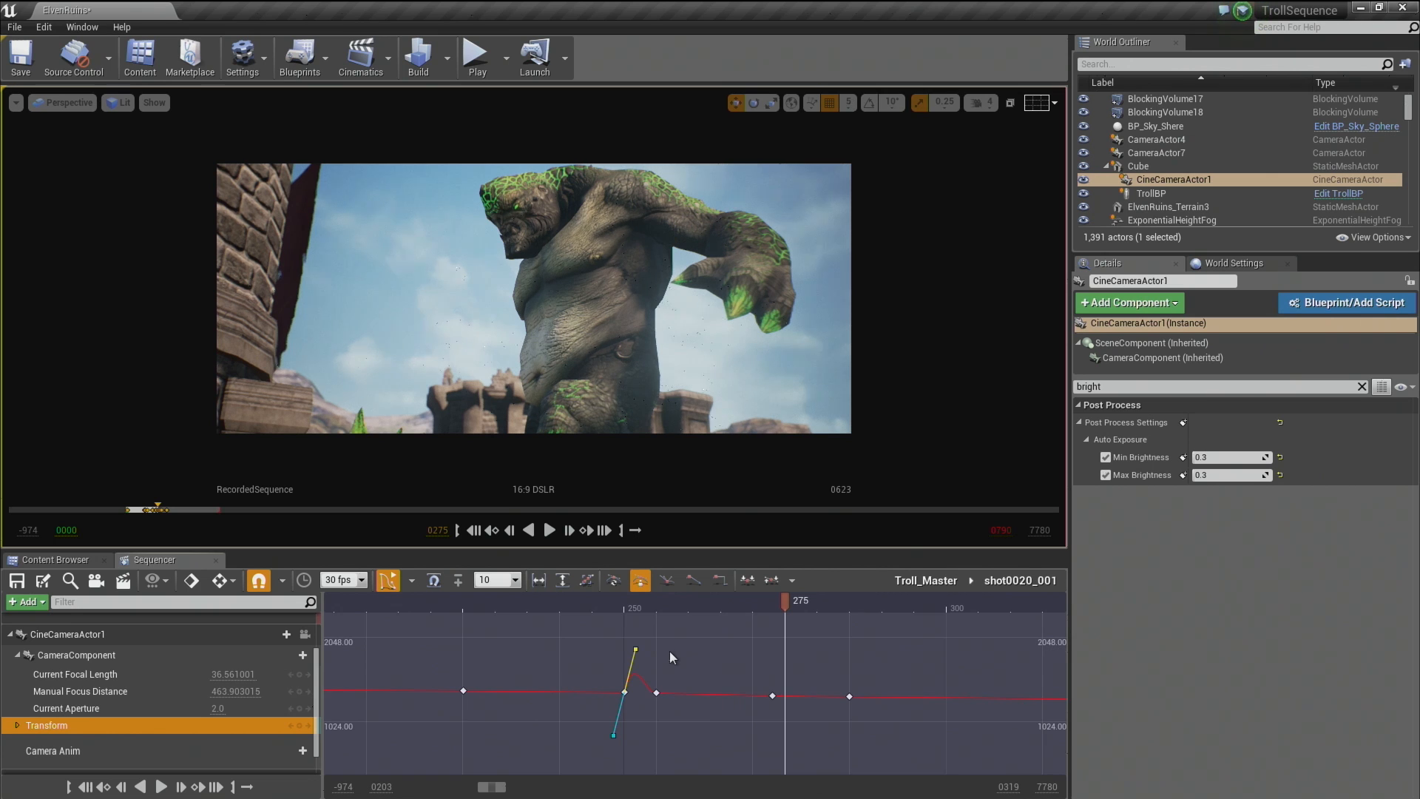
Examine the Location X curve around frames 250 to 255 at different time and value scales, including horizontal and vertical zoom to fit.
right_drag(664, 662, 686, 656)
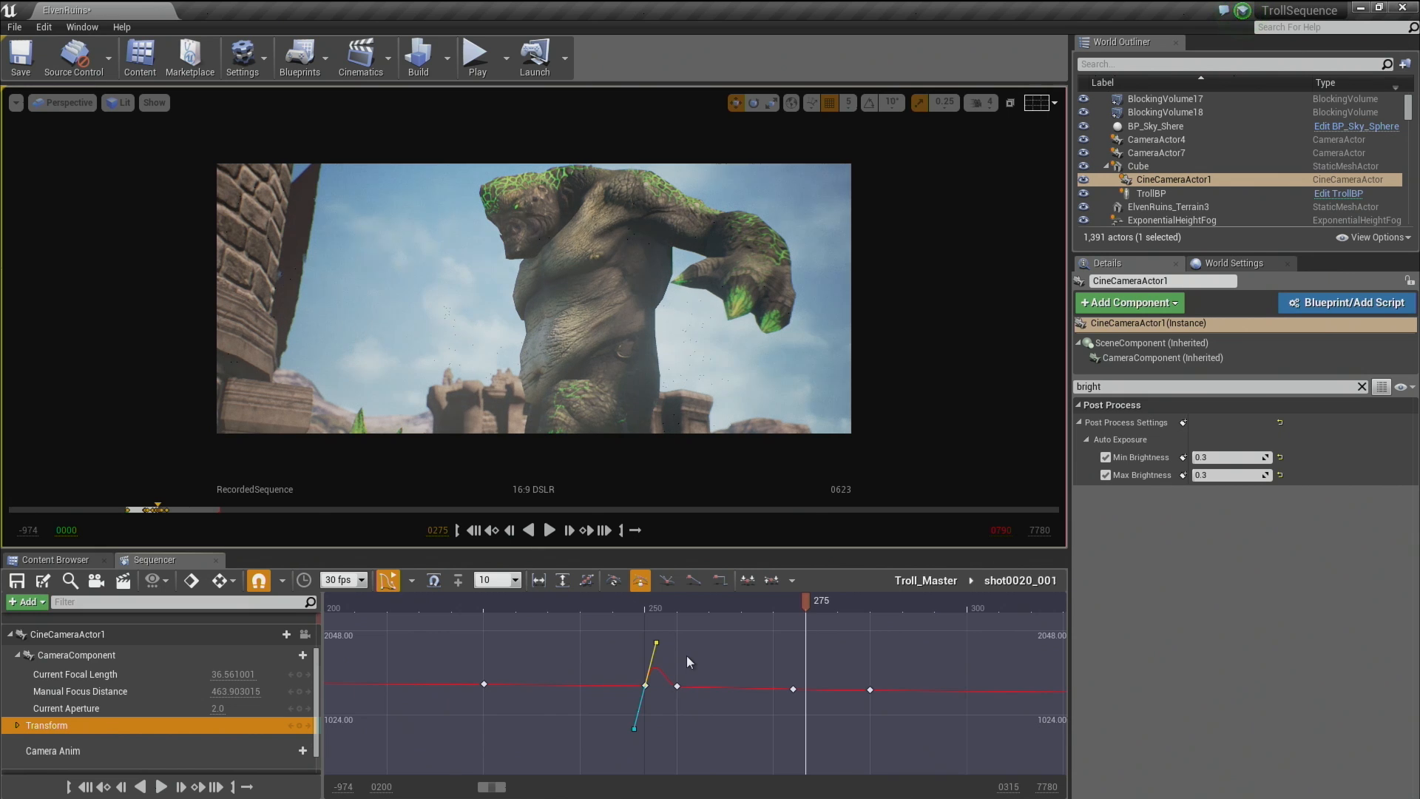
alt+shift+right_drag(695, 660, 726, 690)
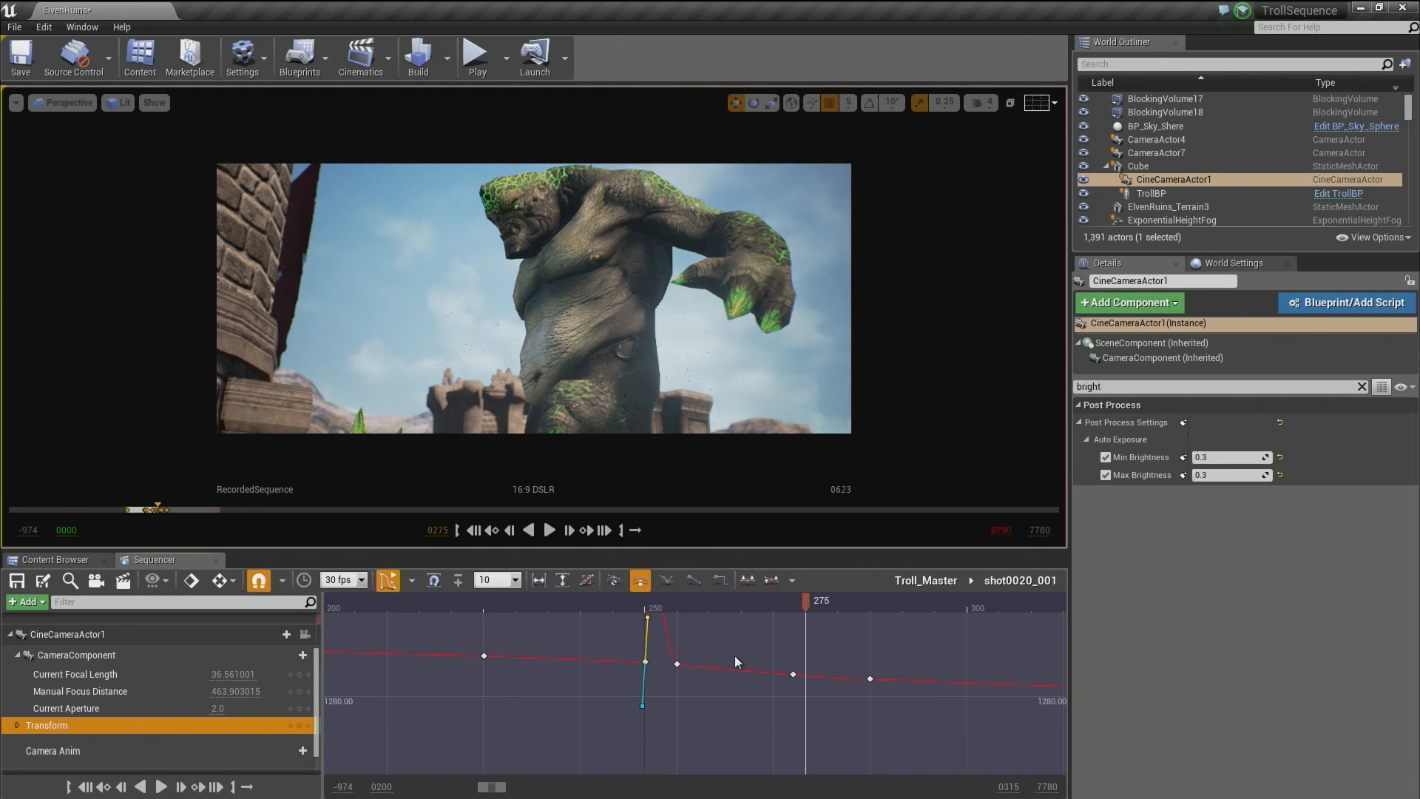
alt+right_drag(762, 646, 938, 629)
right_drag(668, 706, 750, 694)
click(546, 583)
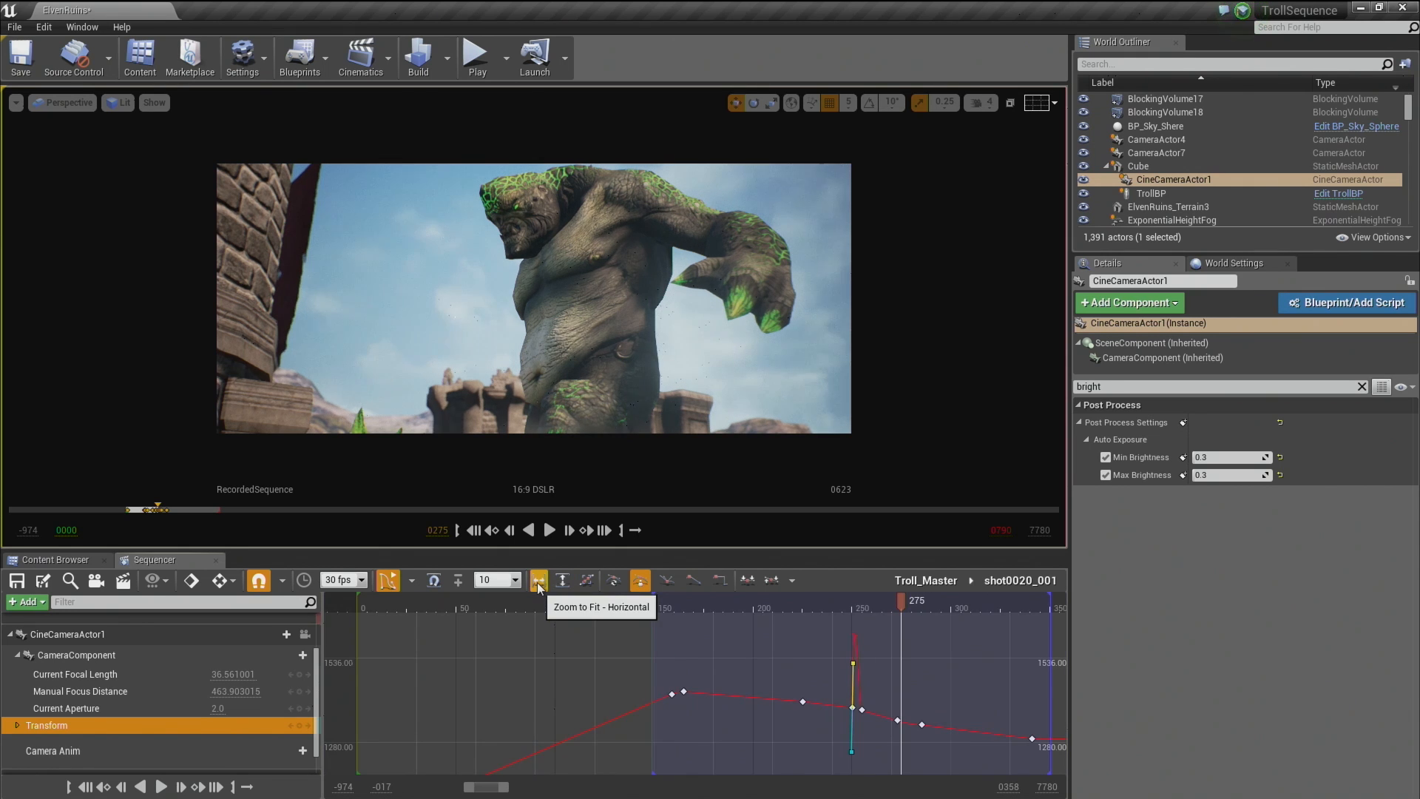
right_drag(832, 688, 708, 645)
click(563, 583)
scroll(642, 721, up, 11)
scroll(669, 706, down, 2)
scroll(668, 704, up, 10)
scroll(759, 682, down, 4)
scroll(814, 673, up, 5)
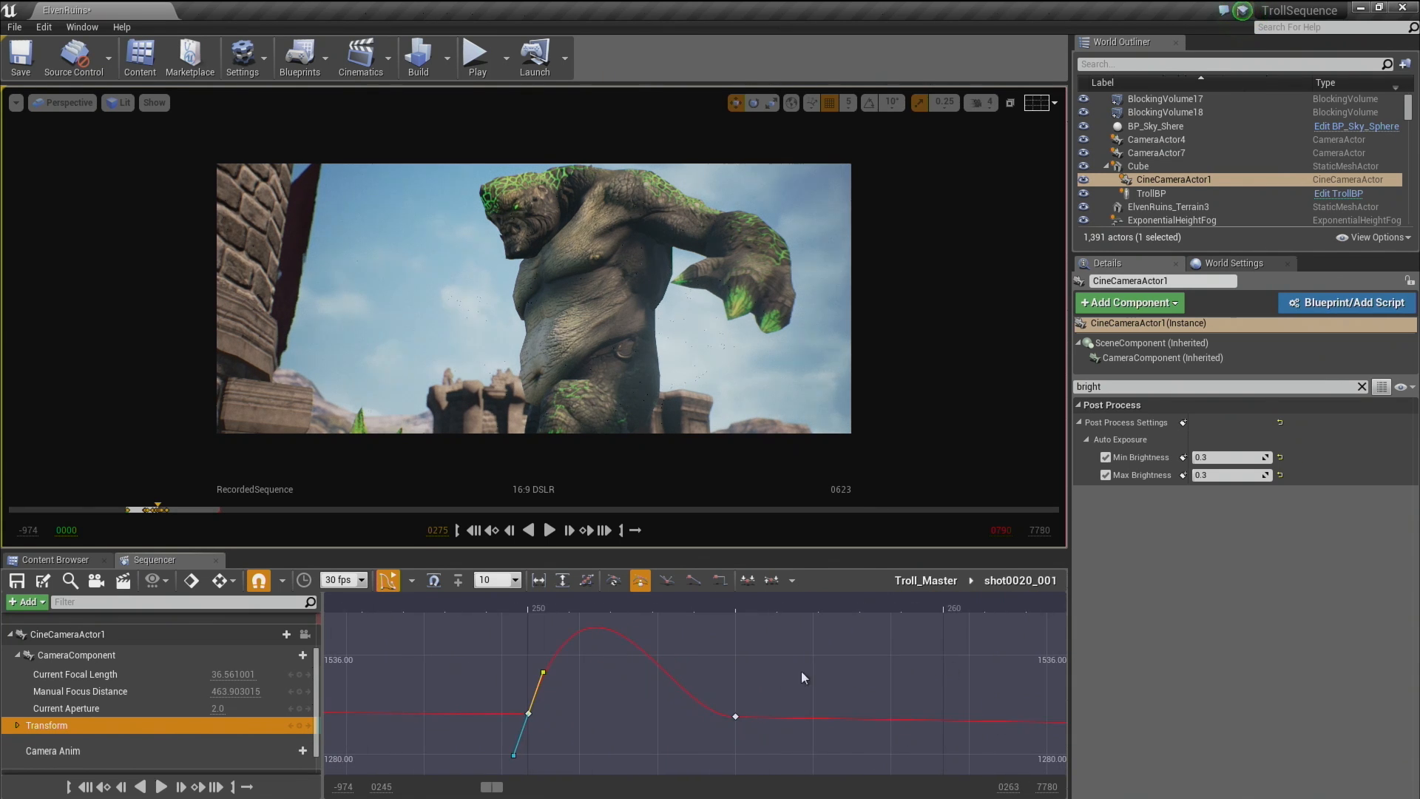
scroll(778, 660, up, 1)
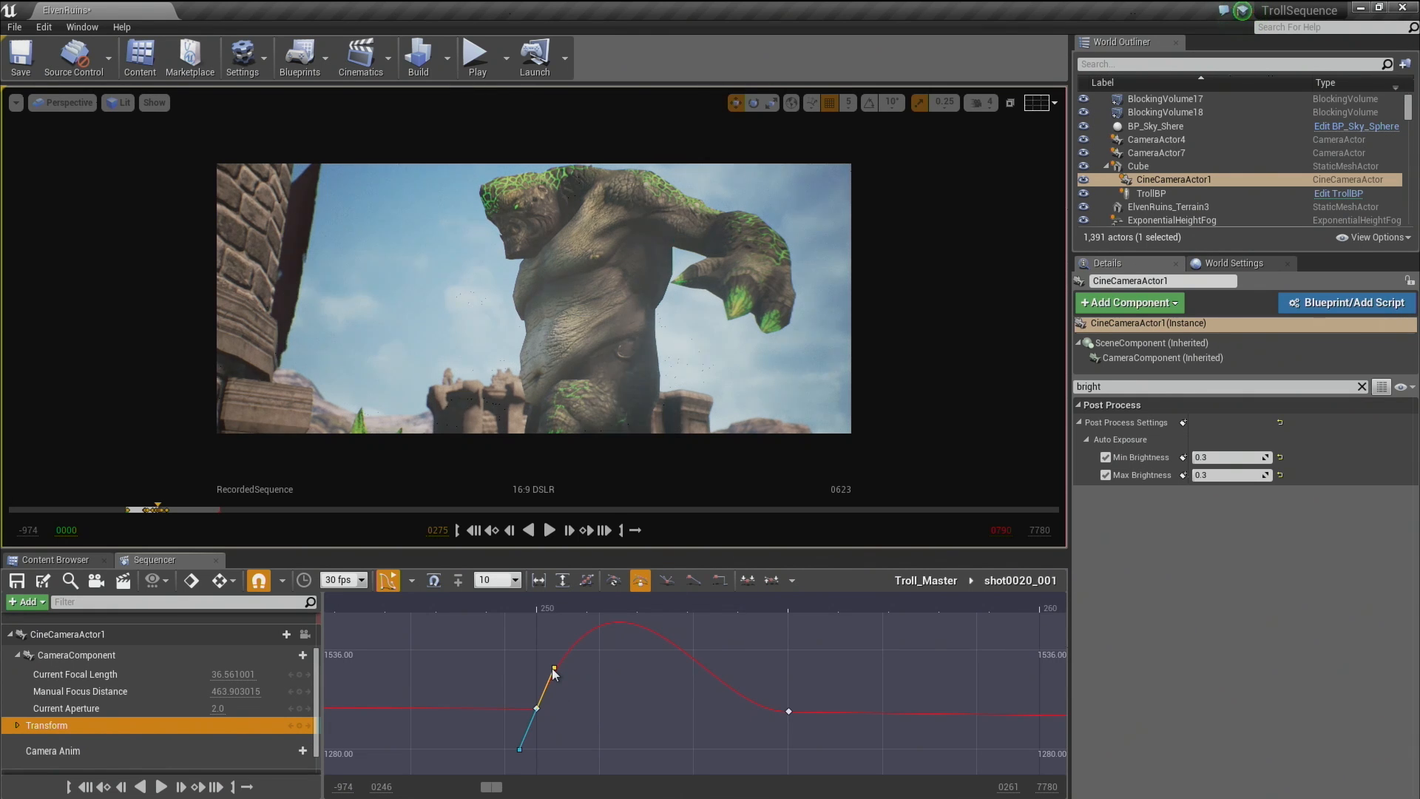
Flatten the frame 250 key's tangent so it follows the descending Location X curve toward frame 255.
drag(552, 667, 683, 714)
right_drag(688, 689, 668, 567)
alt+shift+right_drag(637, 720, 516, 654)
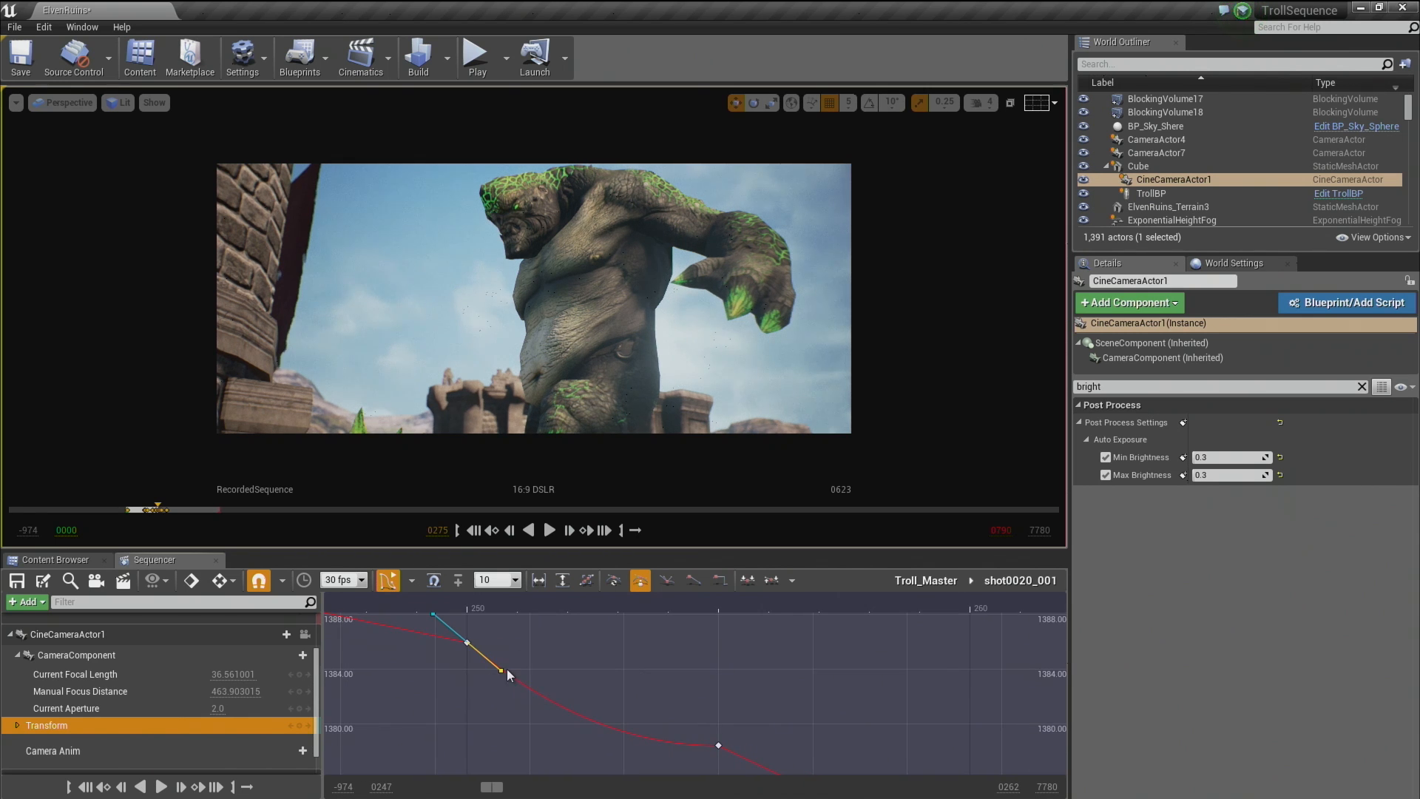
drag(503, 670, 513, 659)
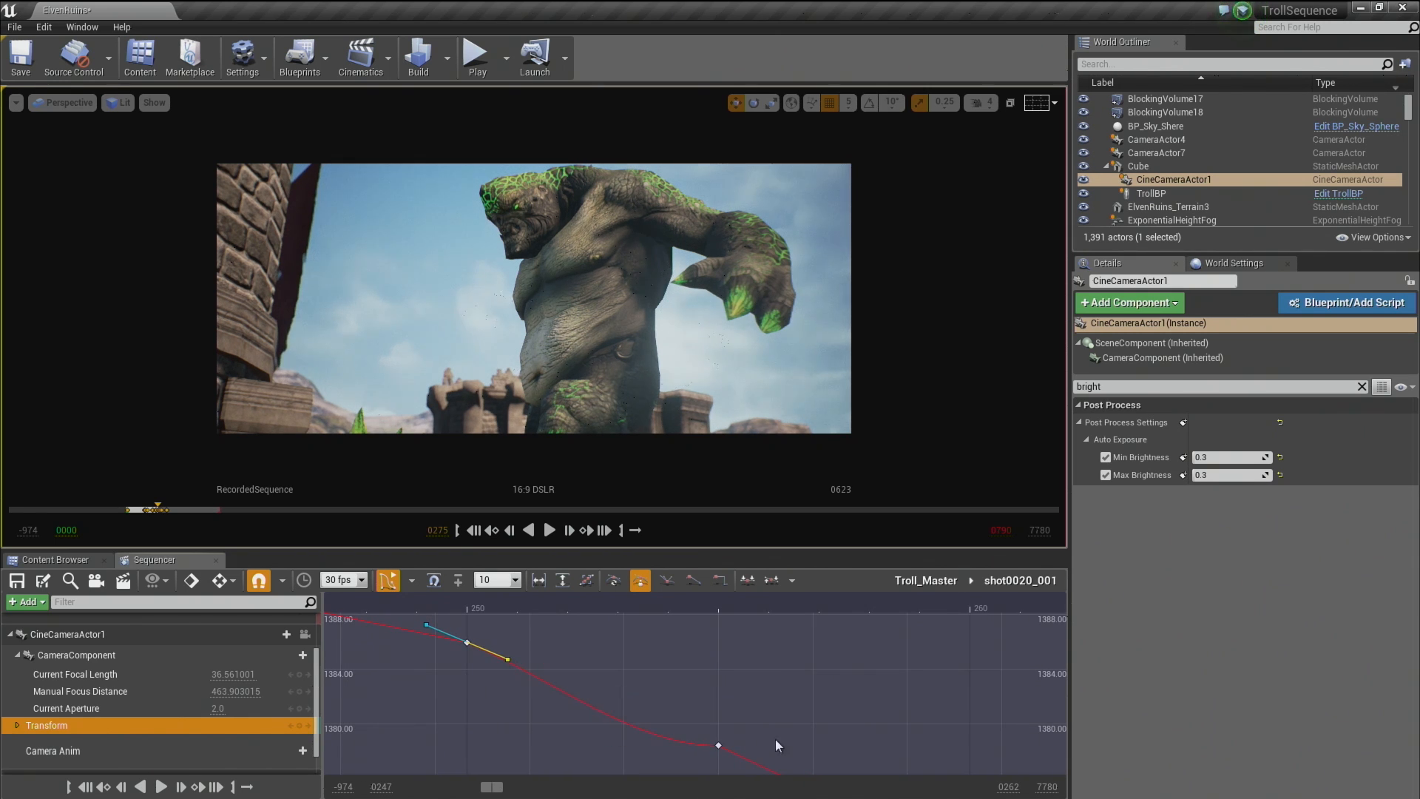
Steepen the frame 250 key's downward tangent slightly and nudge the neighbouring Location X key at frame 255.
click(718, 745)
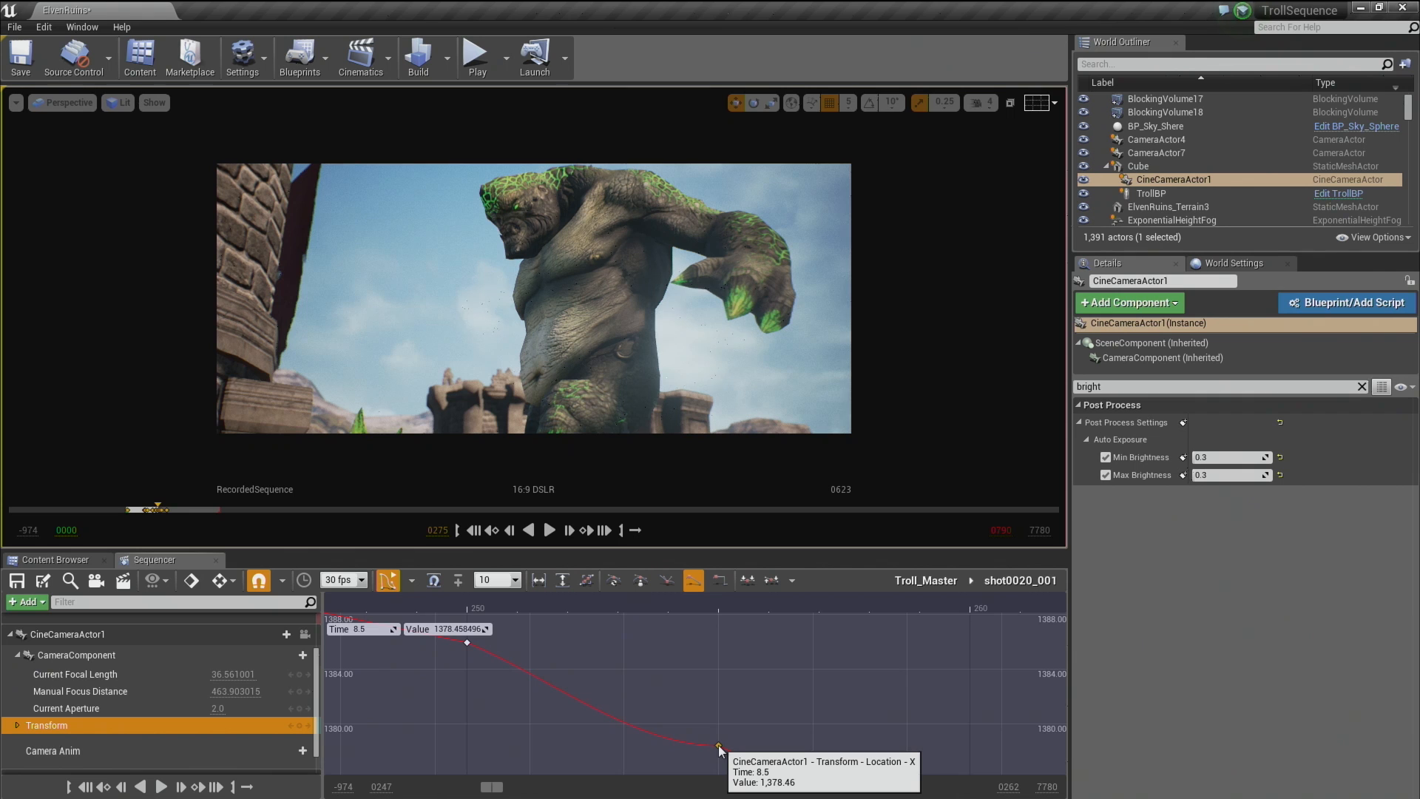
click(467, 642)
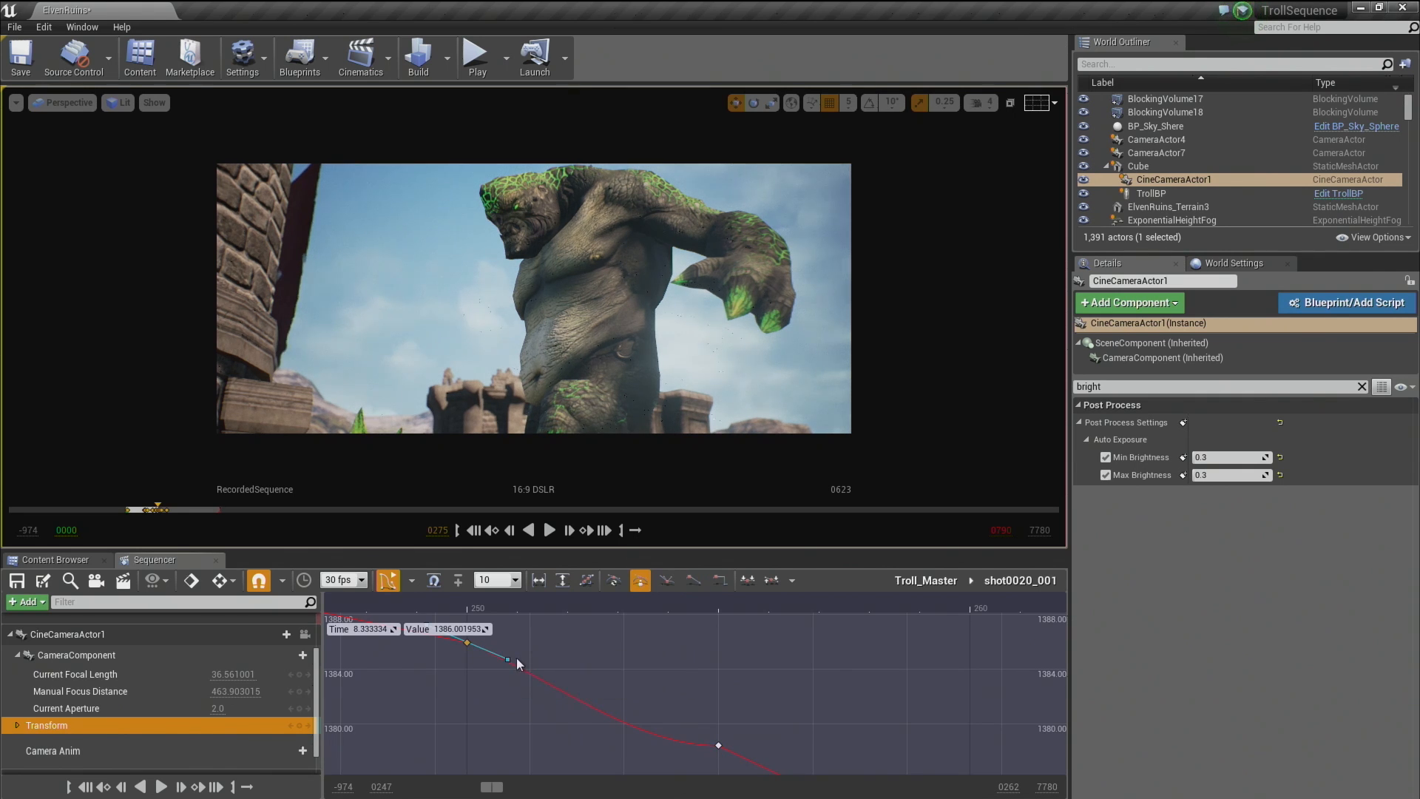
drag(507, 660, 508, 670)
right_drag(687, 691, 709, 687)
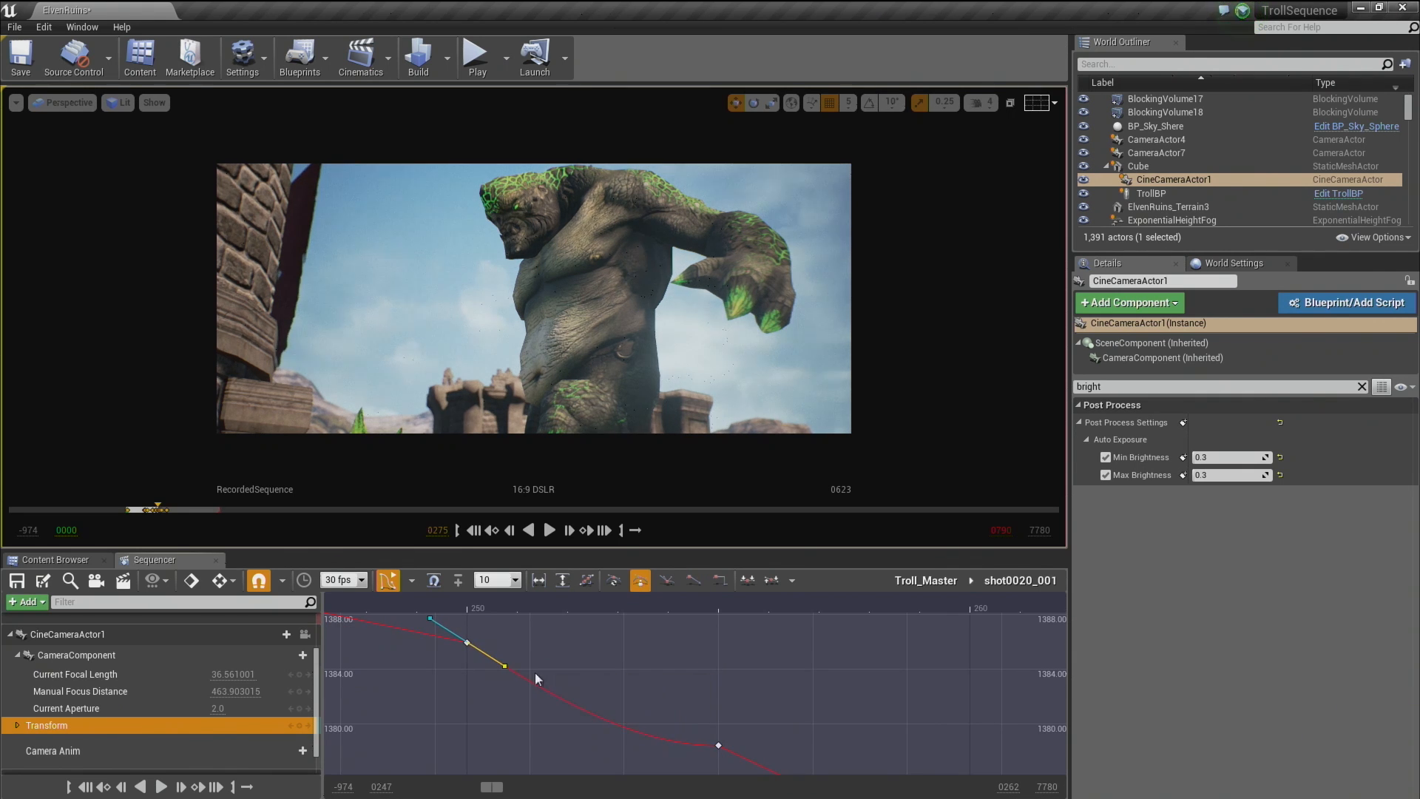
click(740, 741)
right_drag(781, 727, 741, 701)
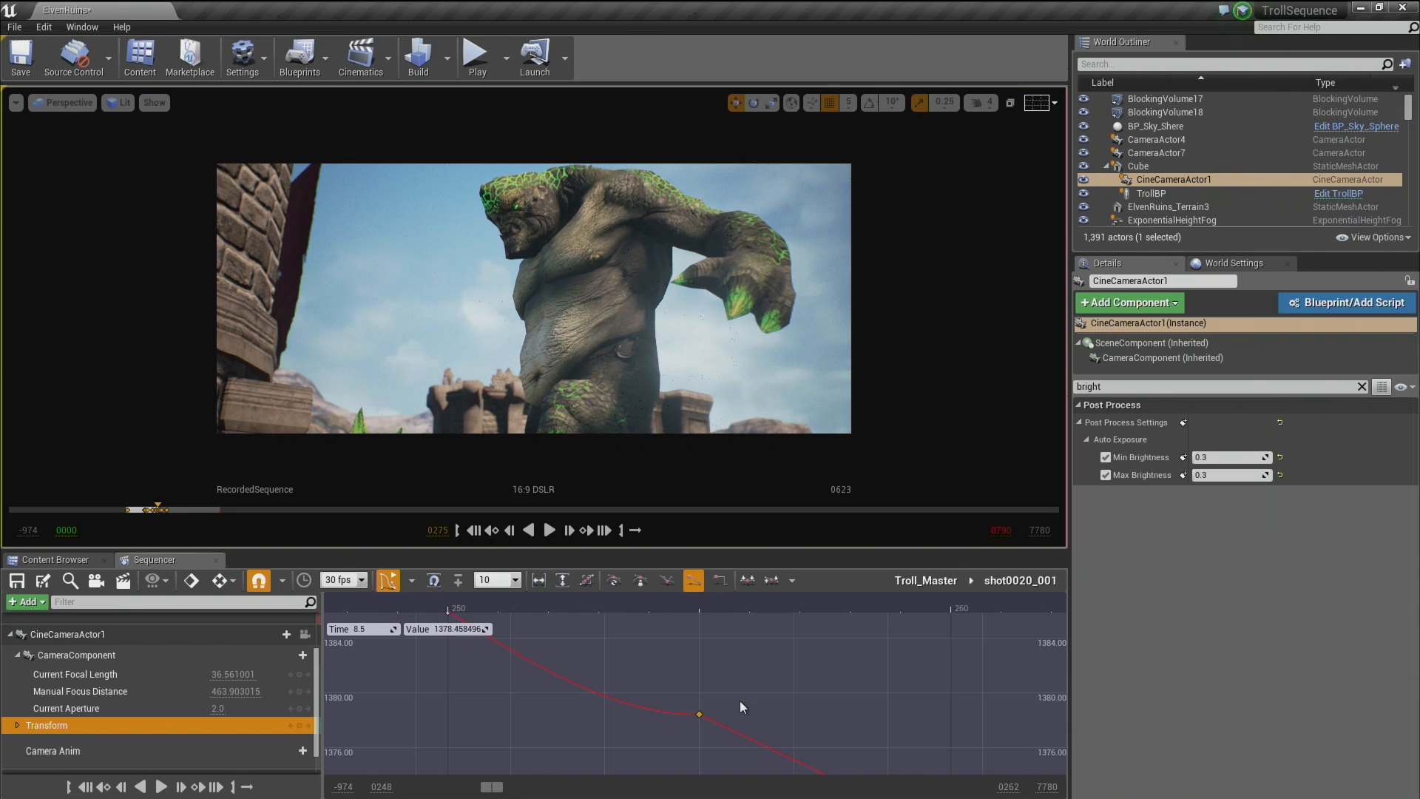
mouse_move(701, 716)
mouse_down()
mouse_move(734, 716)
mouse_move(697, 718)
mouse_up()
Realign the tangent of the Location X key at frame 250 to a gentler slope that smooths the surrounding curve.
right_drag(729, 687, 729, 707)
scroll(674, 708, down, 3)
click(507, 648)
right_drag(613, 669, 637, 734)
scroll(642, 739, down, 3)
scroll(644, 743, down, 6)
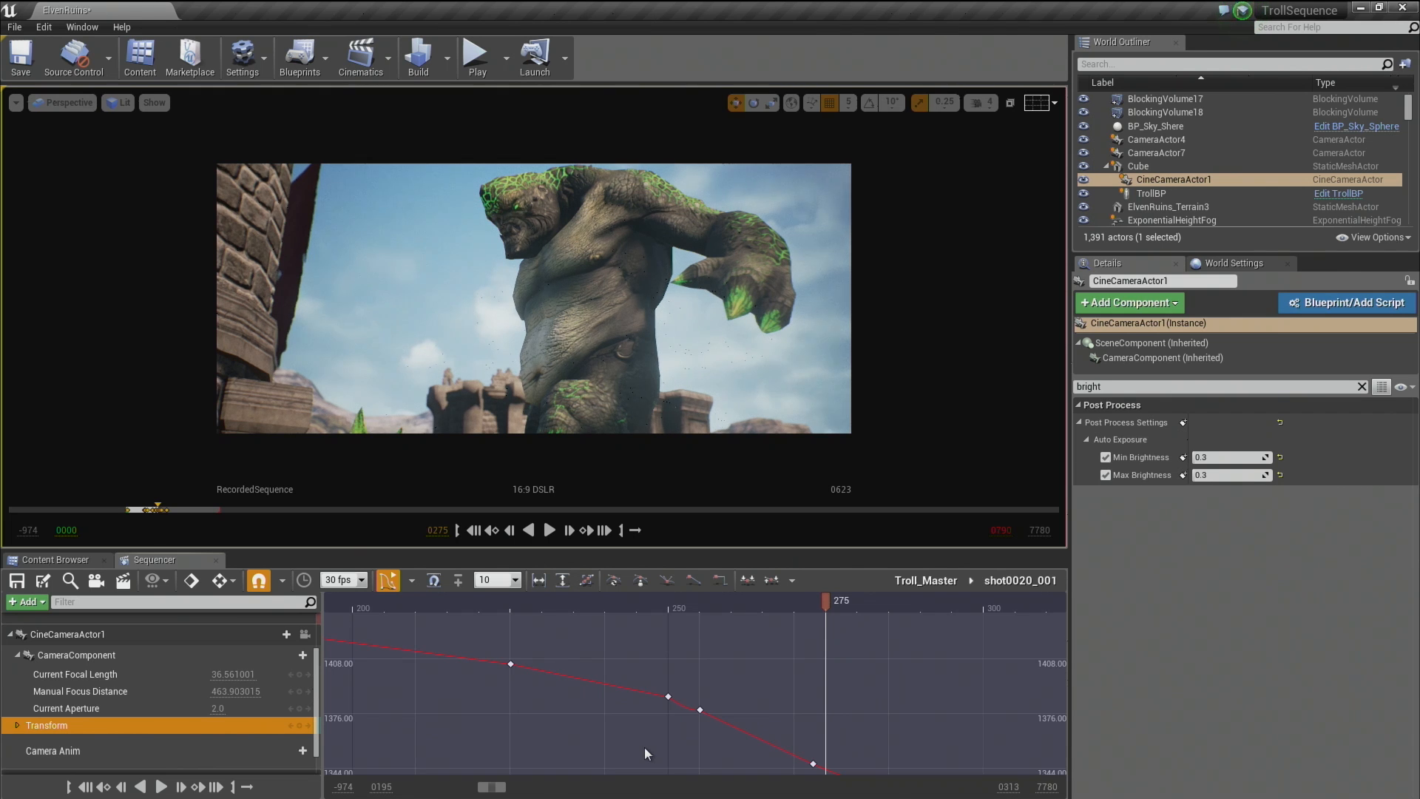
click(669, 696)
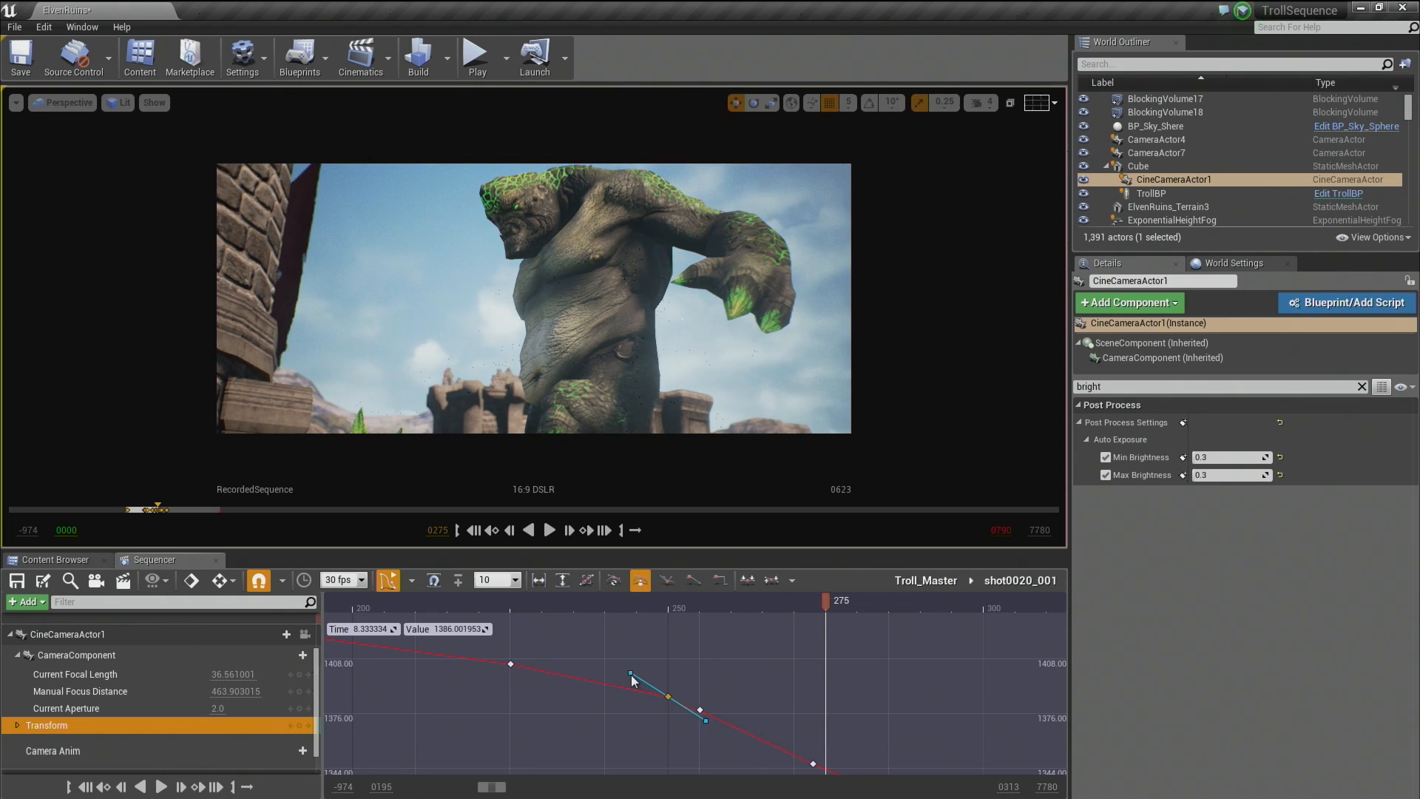
drag(631, 679, 657, 693)
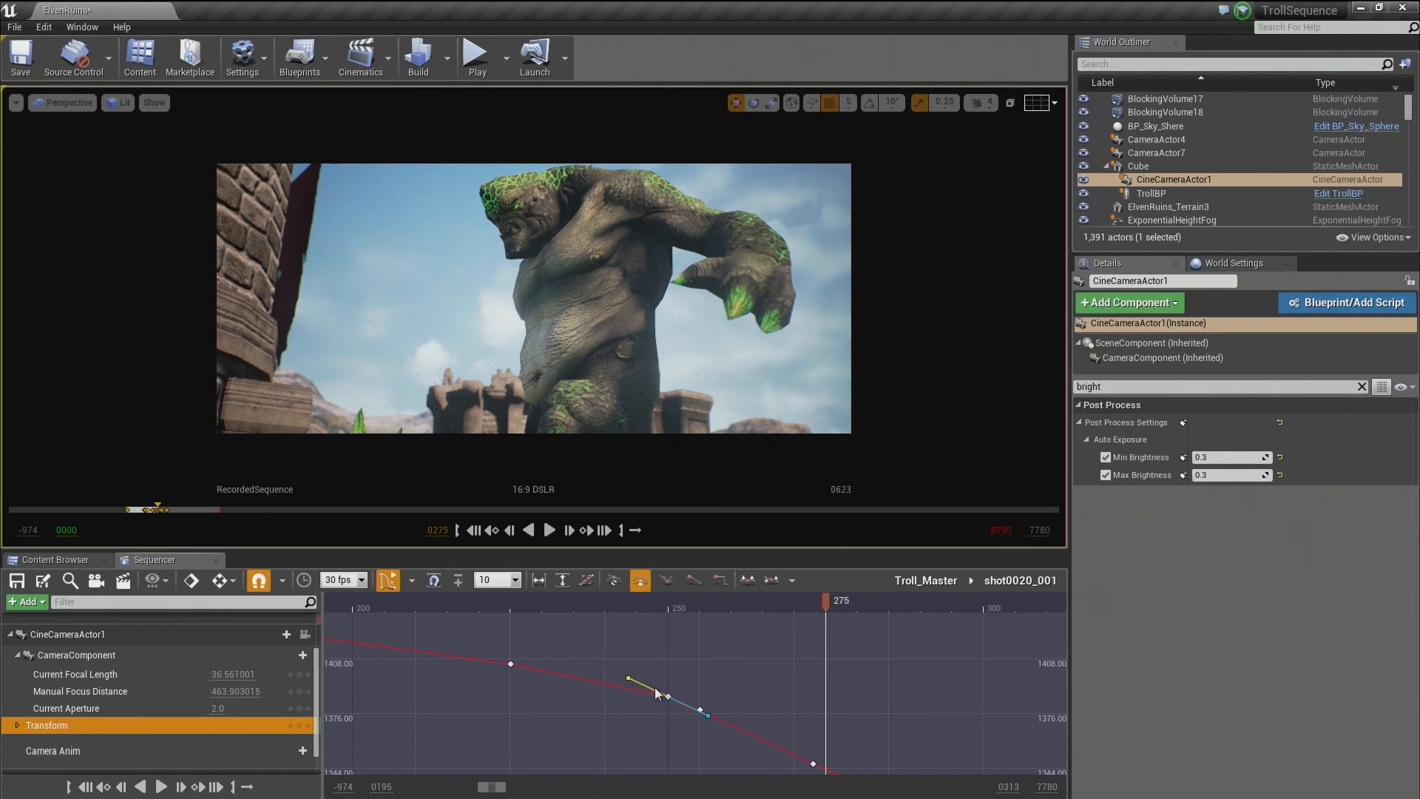
Move the Location X key from frame 250 to time 8.2 with a value of about 1382.42.
click(669, 697)
right_drag(759, 654, 775, 624)
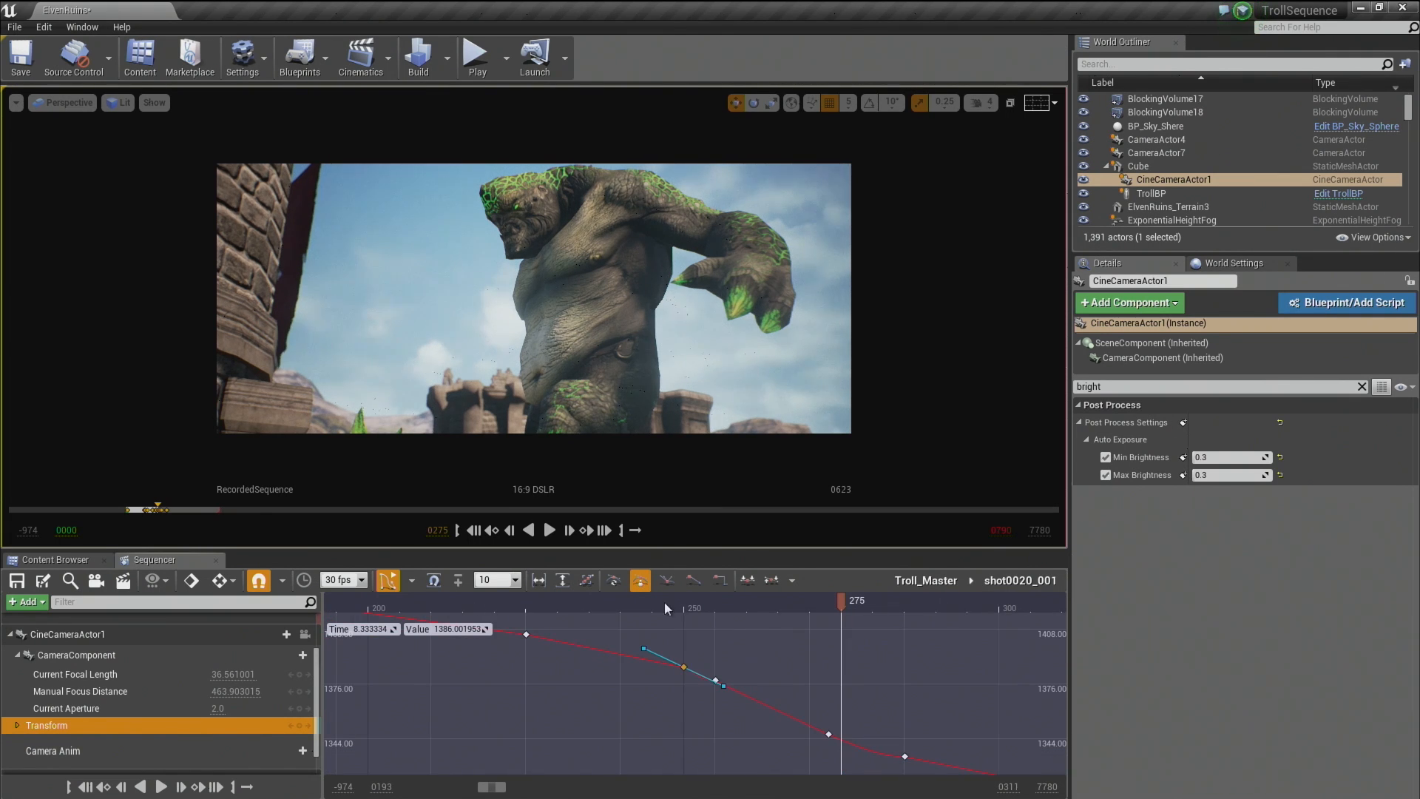
scroll(744, 648, down, 2)
right_drag(710, 654, 713, 622)
drag(694, 642, 664, 648)
scroll(680, 698, down, 2)
Expand Transform and examine the Location X, Y and Z curves individually, all Location curves together, and the complete Transform set.
click(17, 726)
right_drag(464, 721, 474, 664)
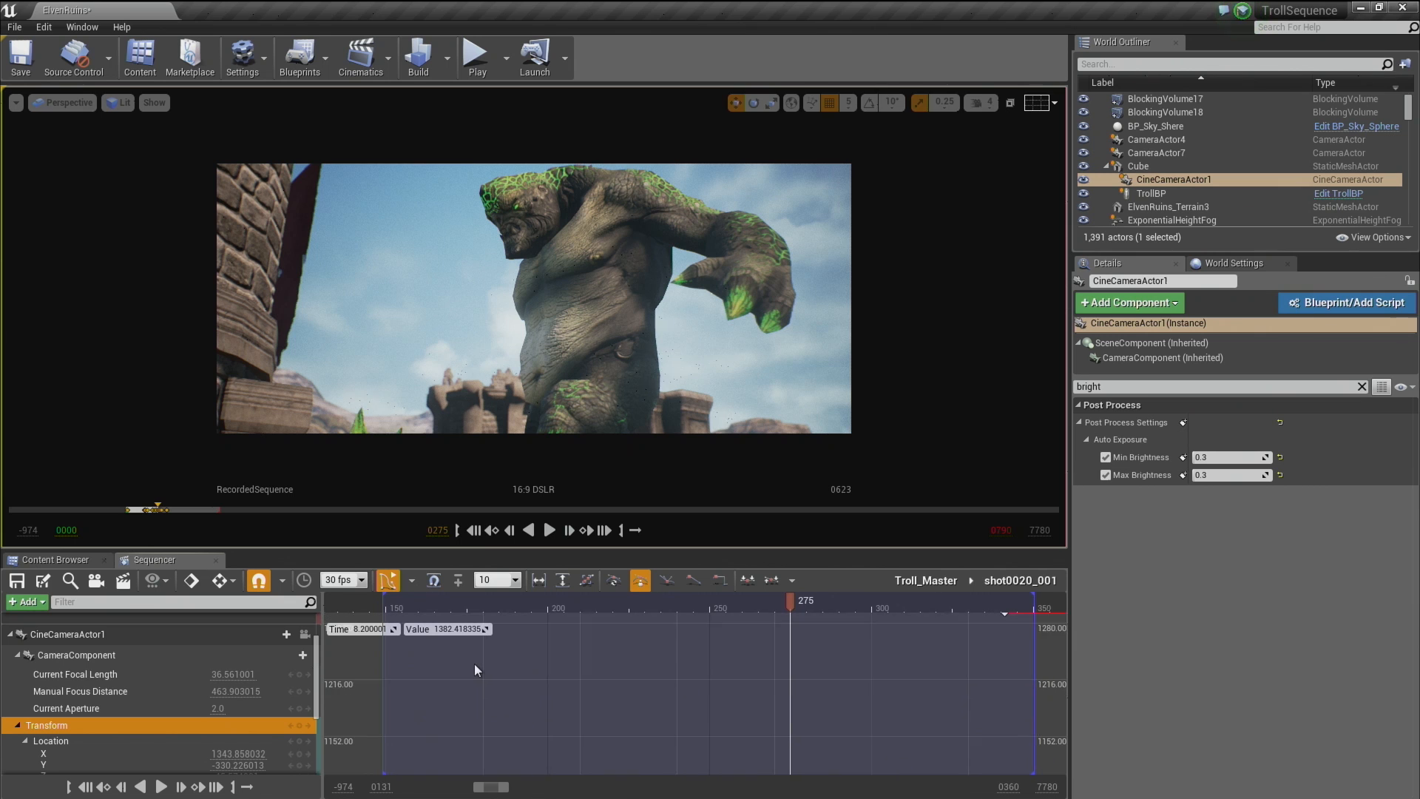
click(60, 762)
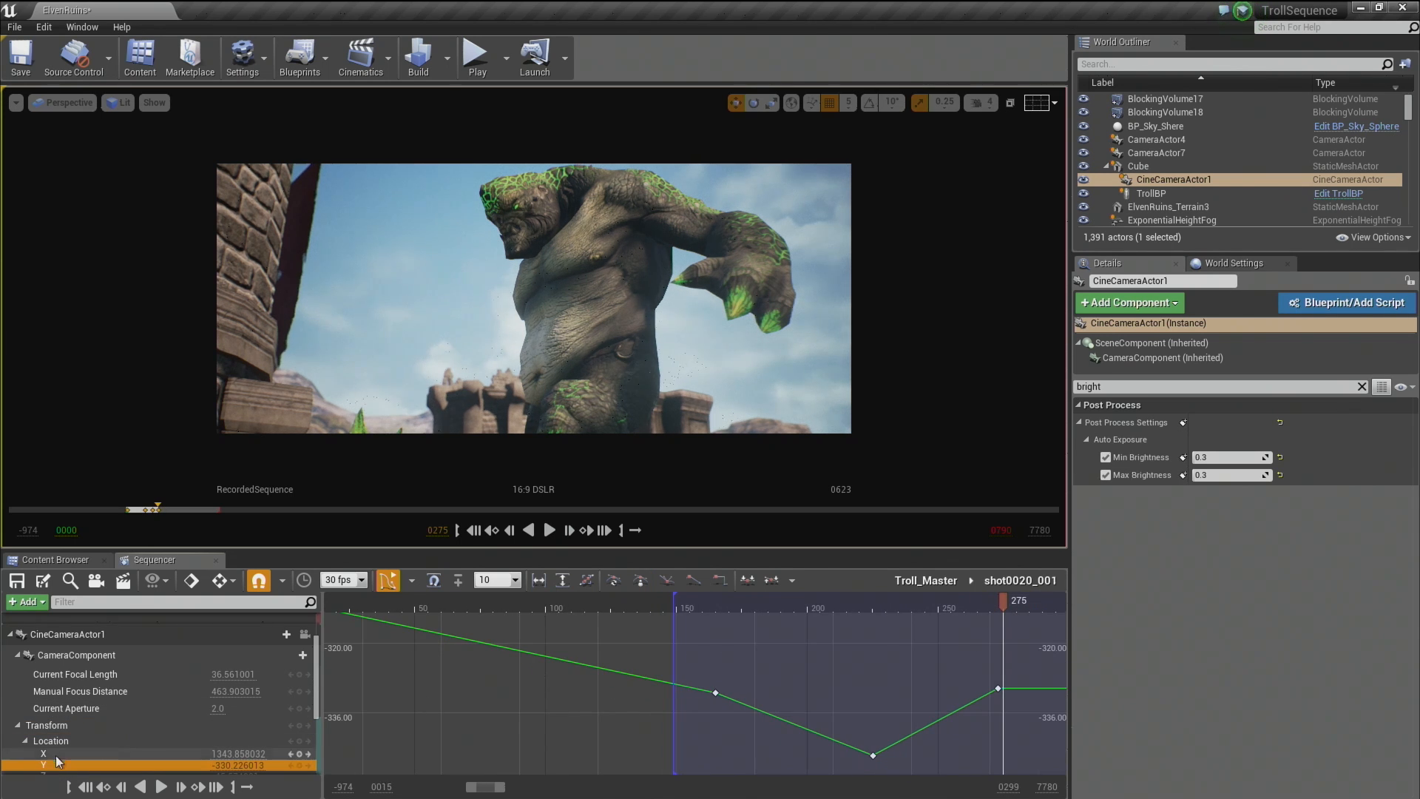
click(56, 753)
click(55, 765)
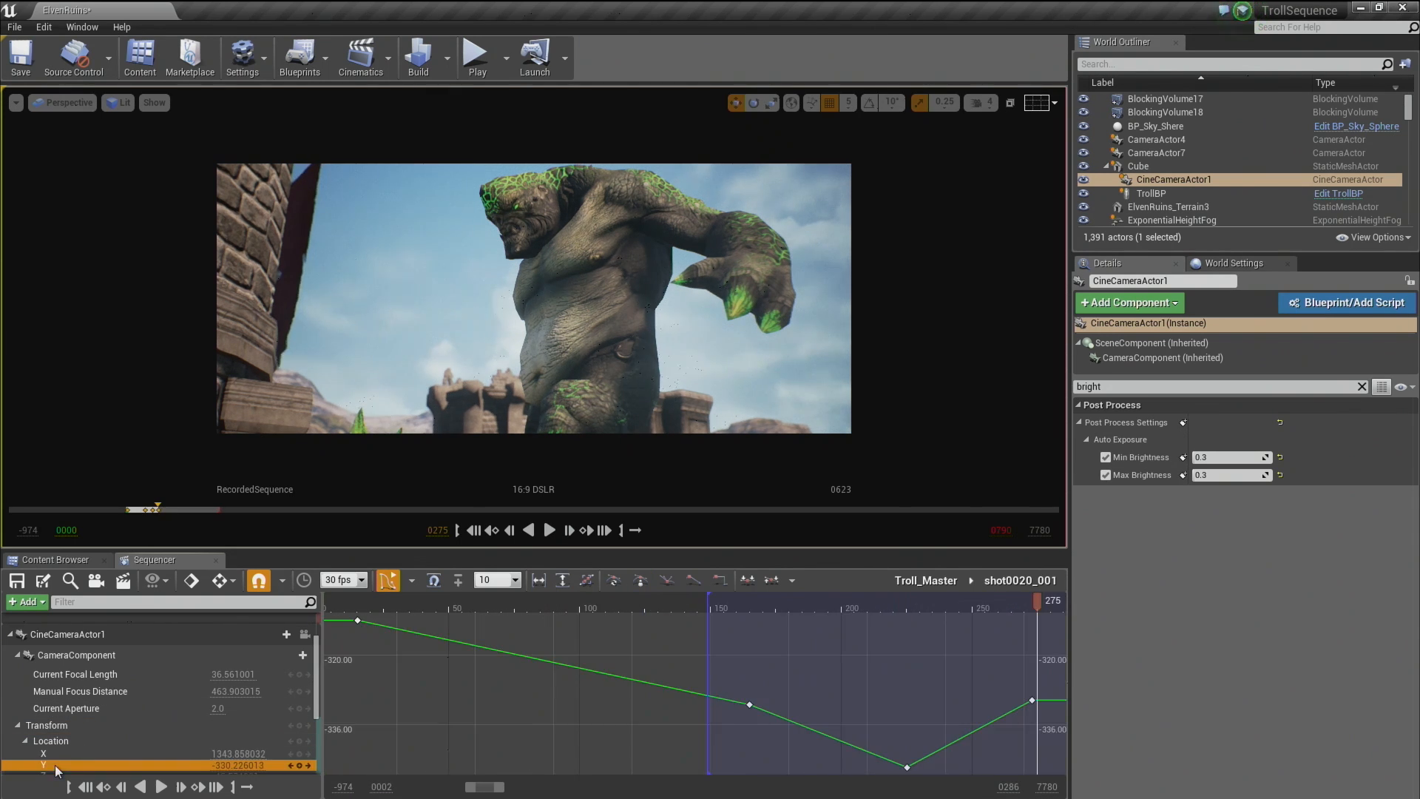
scroll(319, 702, down, 2)
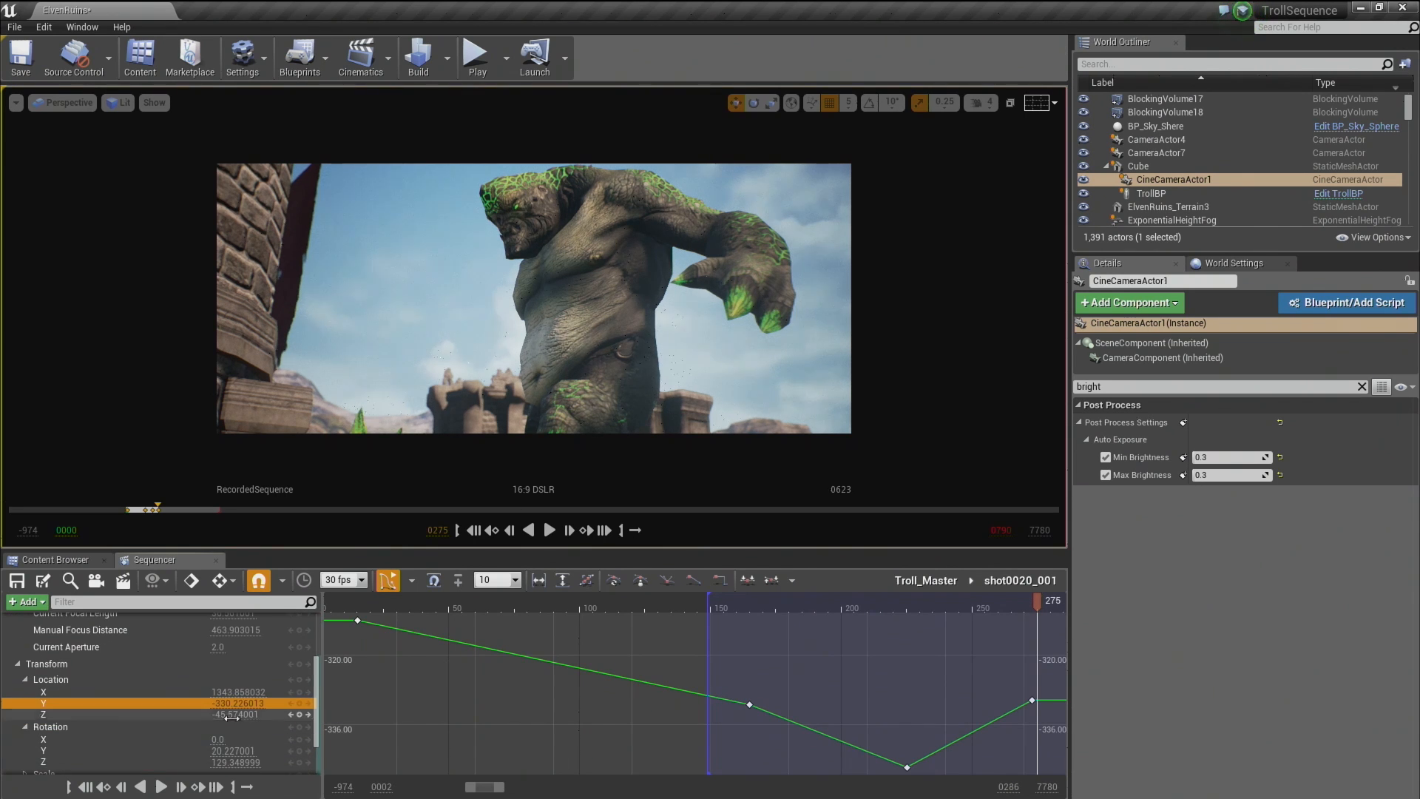
click(95, 716)
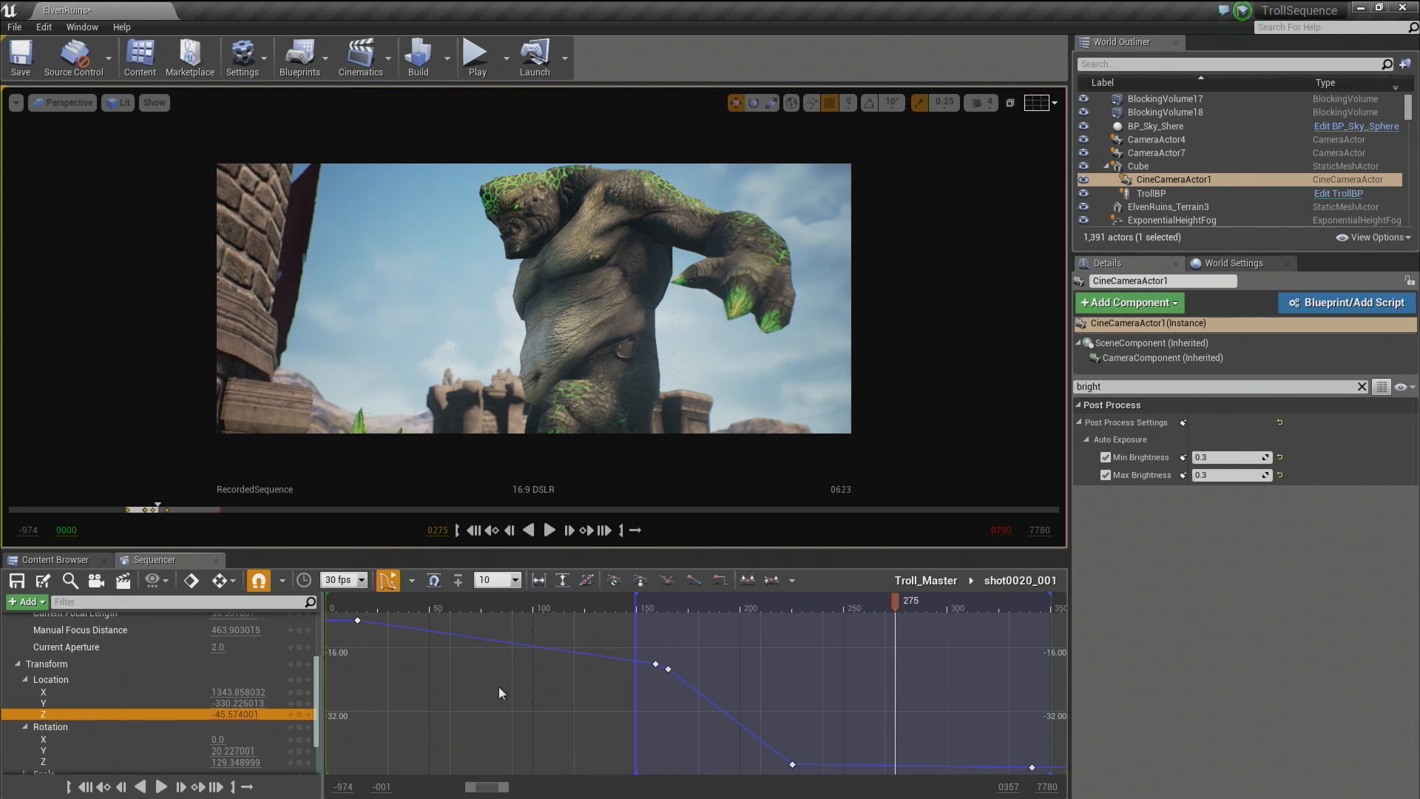
click(66, 705)
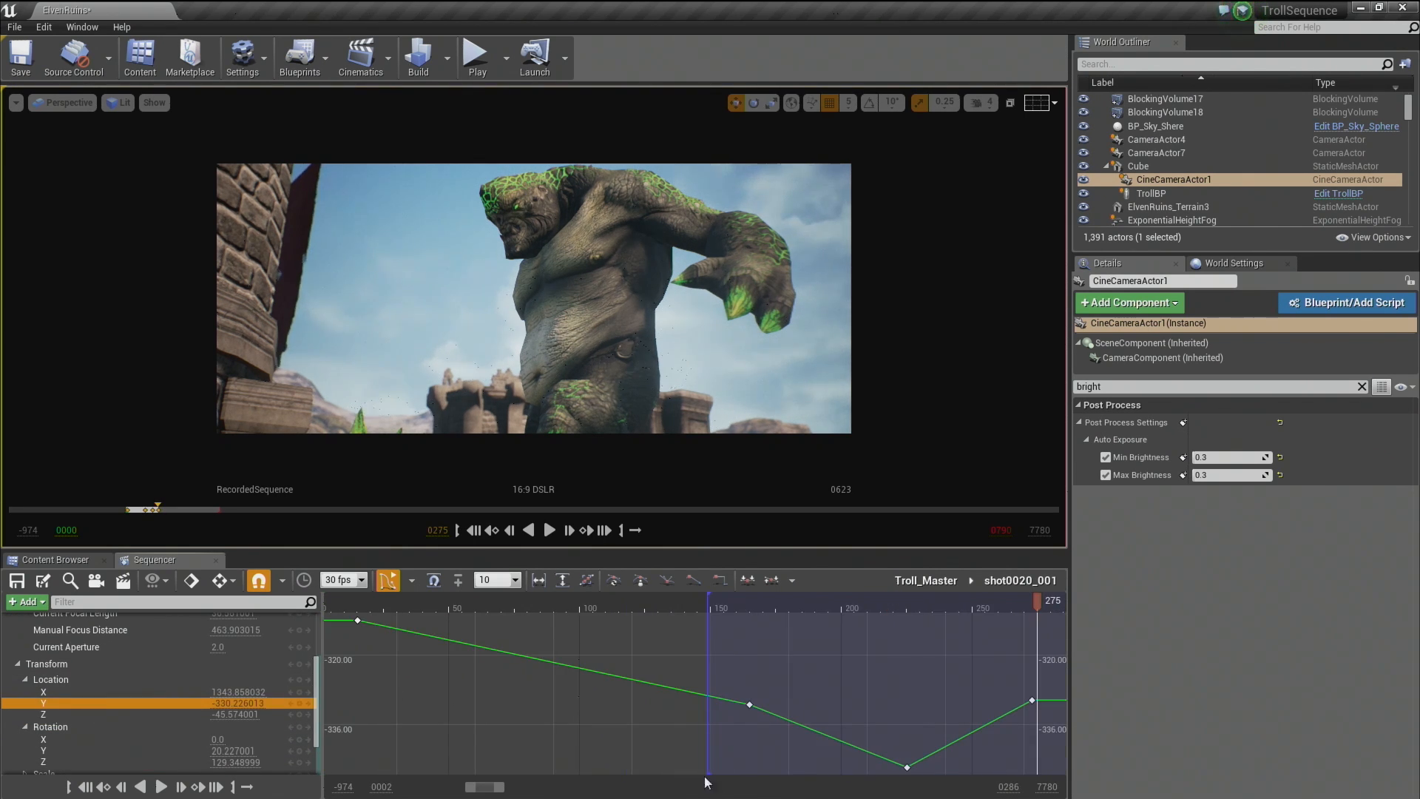
click(119, 680)
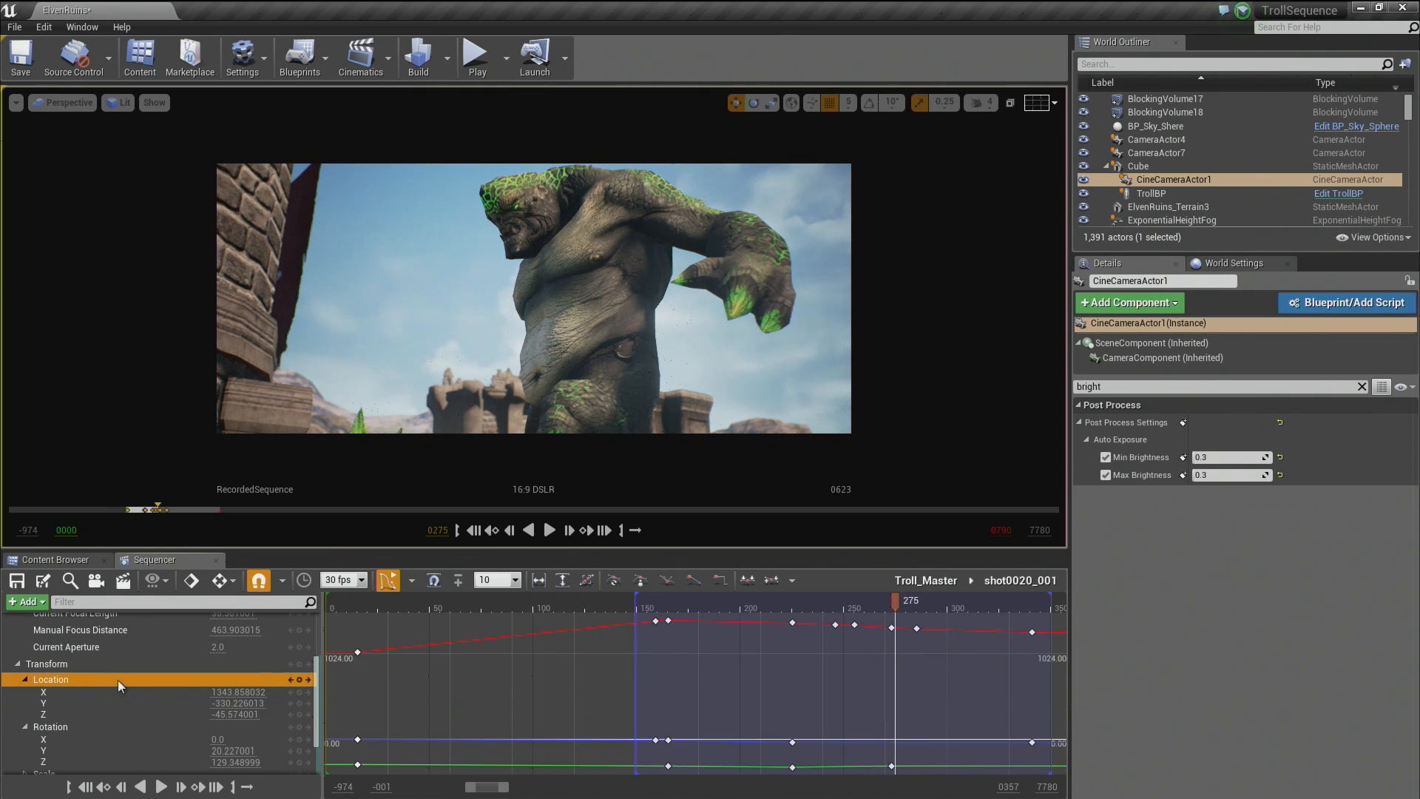
click(96, 666)
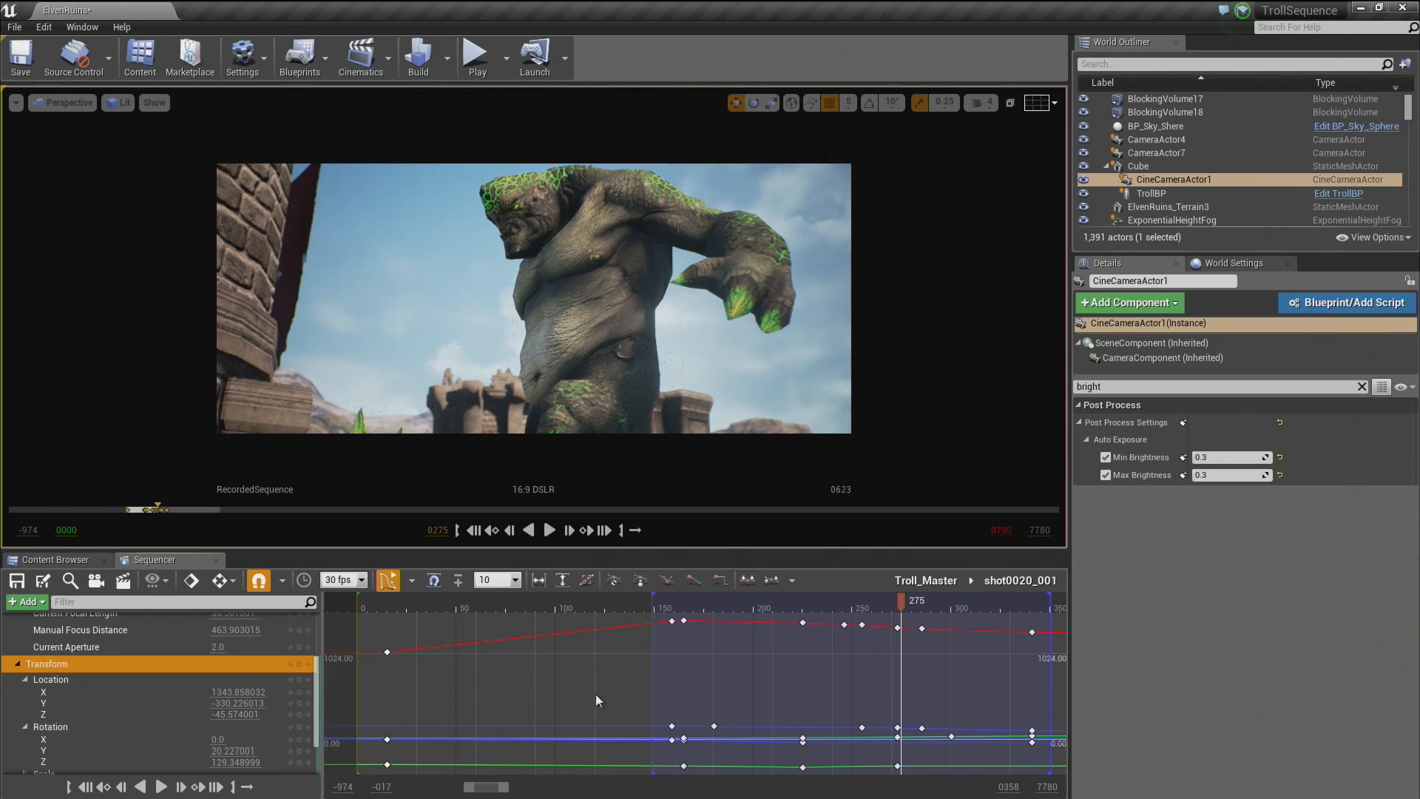
Examine the camera's Transform curves in shot0020_001 across their time range and at different value scales.
right_drag(699, 718, 630, 678)
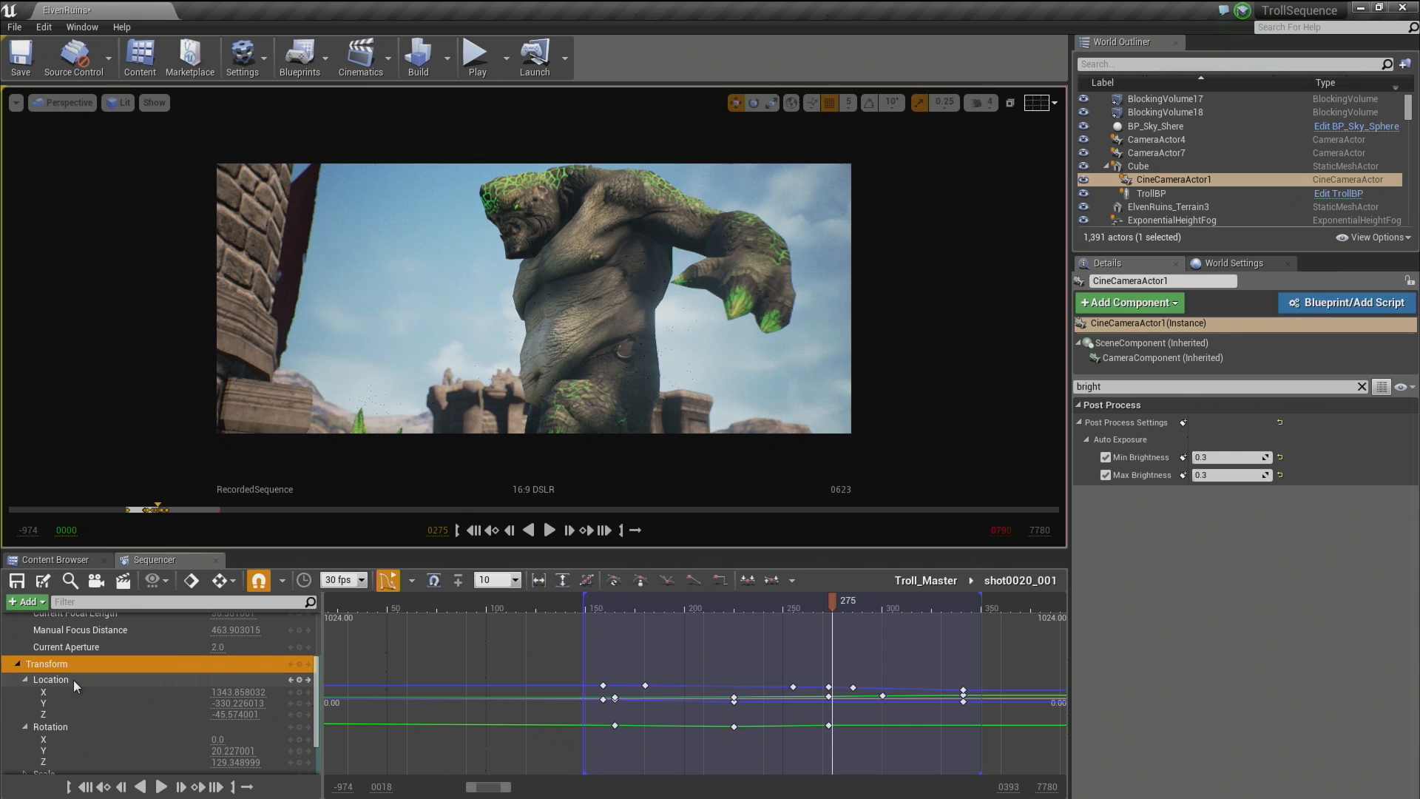
right_drag(720, 665, 720, 613)
alt+shift+right_drag(713, 703, 705, 627)
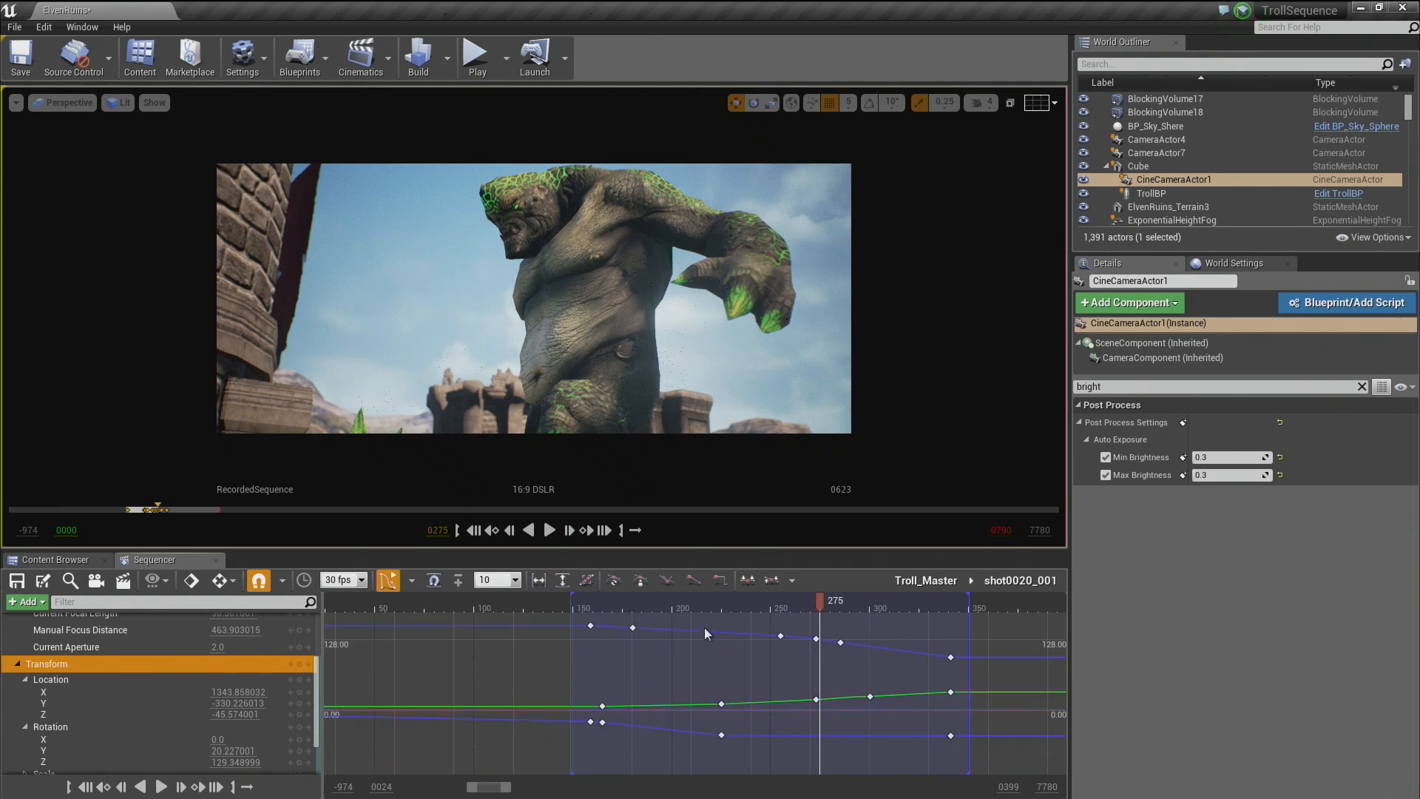
scroll(679, 697, down, 4)
scroll(679, 697, up, 4)
mouse_move(679, 698)
alt+shift+right_down()
mouse_move(685, 654)
mouse_move(674, 713)
alt+shift+right_up()
right_drag(892, 708, 595, 708)
scroll(594, 709, up, 2)
right_drag(491, 698, 773, 676)
scroll(768, 680, down, 8)
scroll(748, 687, down, 2)
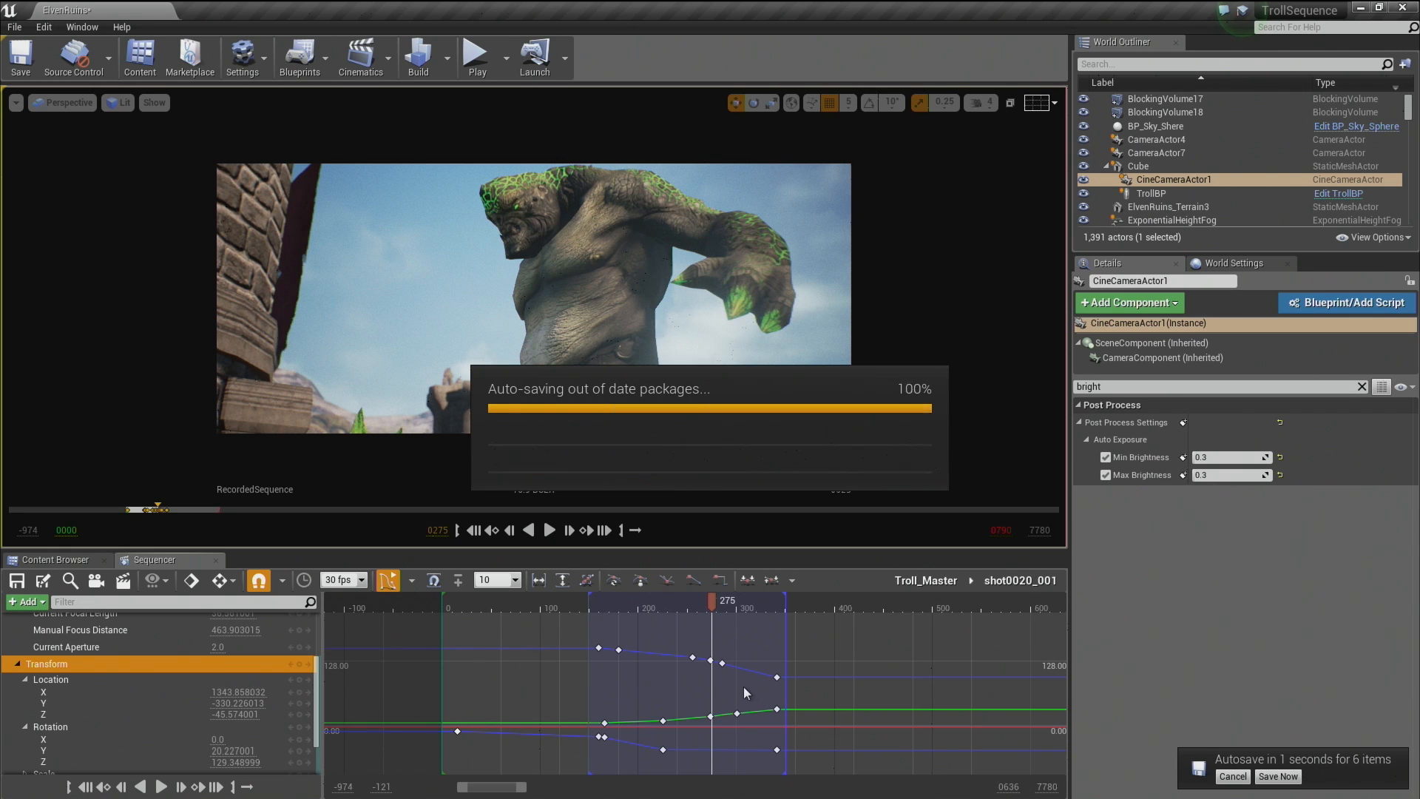
click(224, 585)
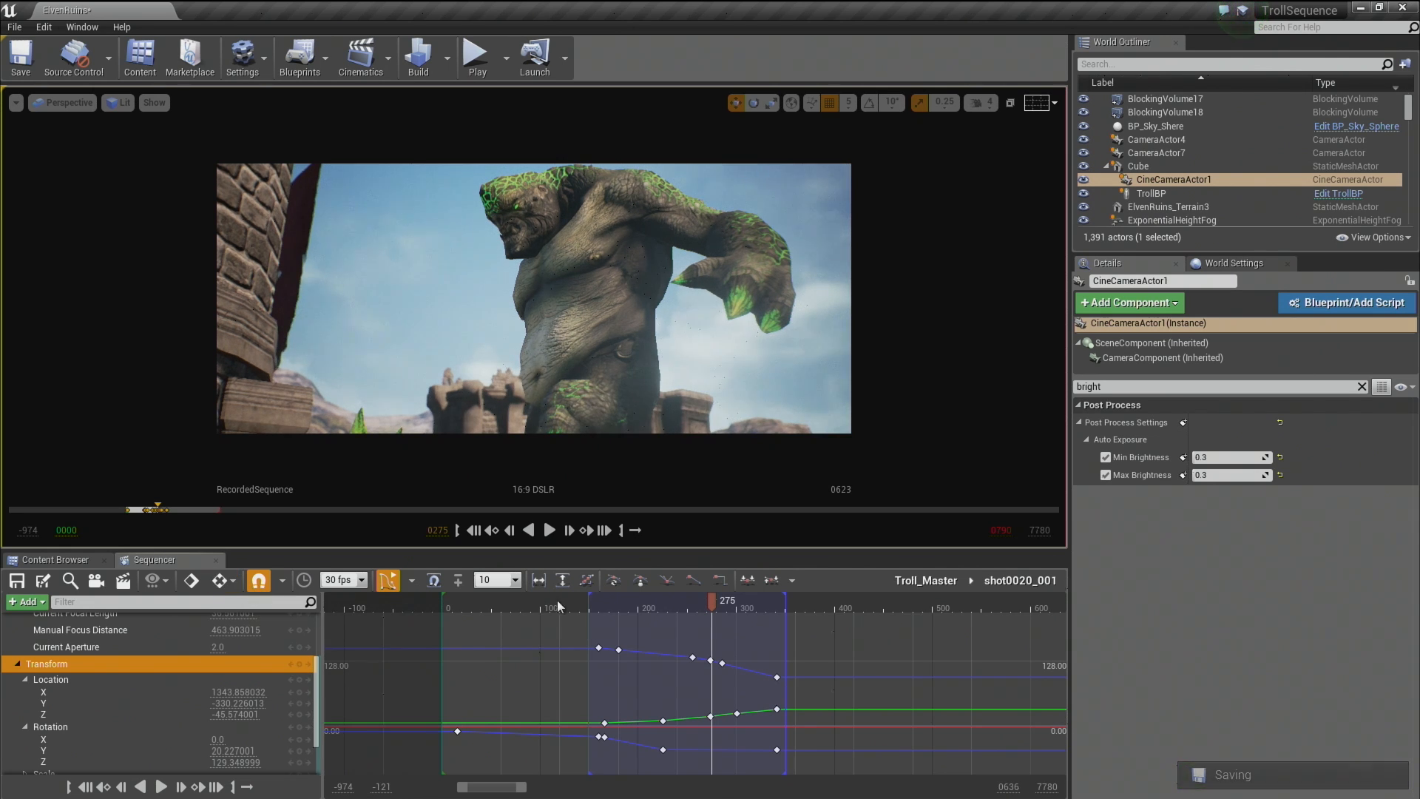
right_drag(485, 690, 520, 658)
scroll(477, 676, up, 2)
right_drag(624, 639, 611, 734)
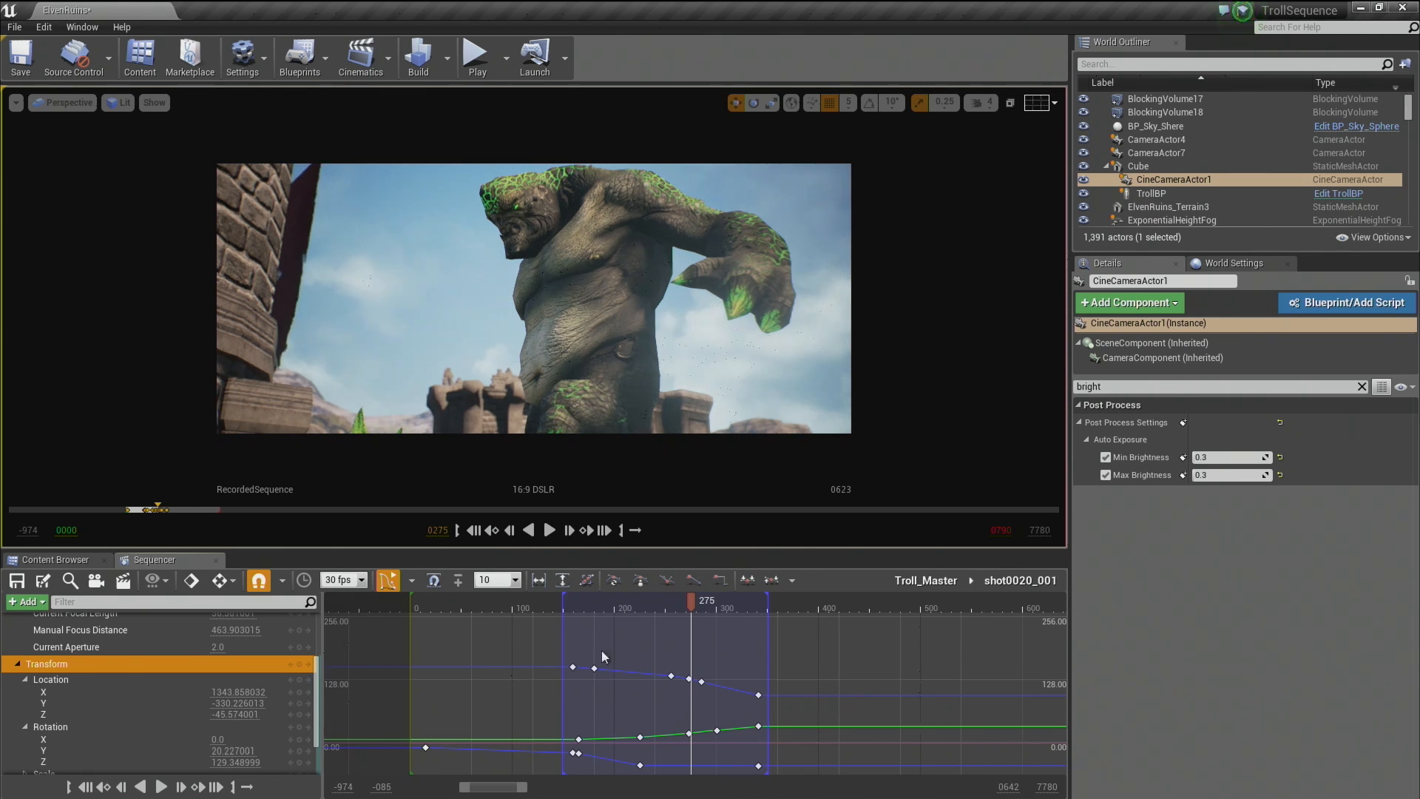
Close the curve editor, return to Troll_Master and switch the shot0020 section to take 003.
click(397, 587)
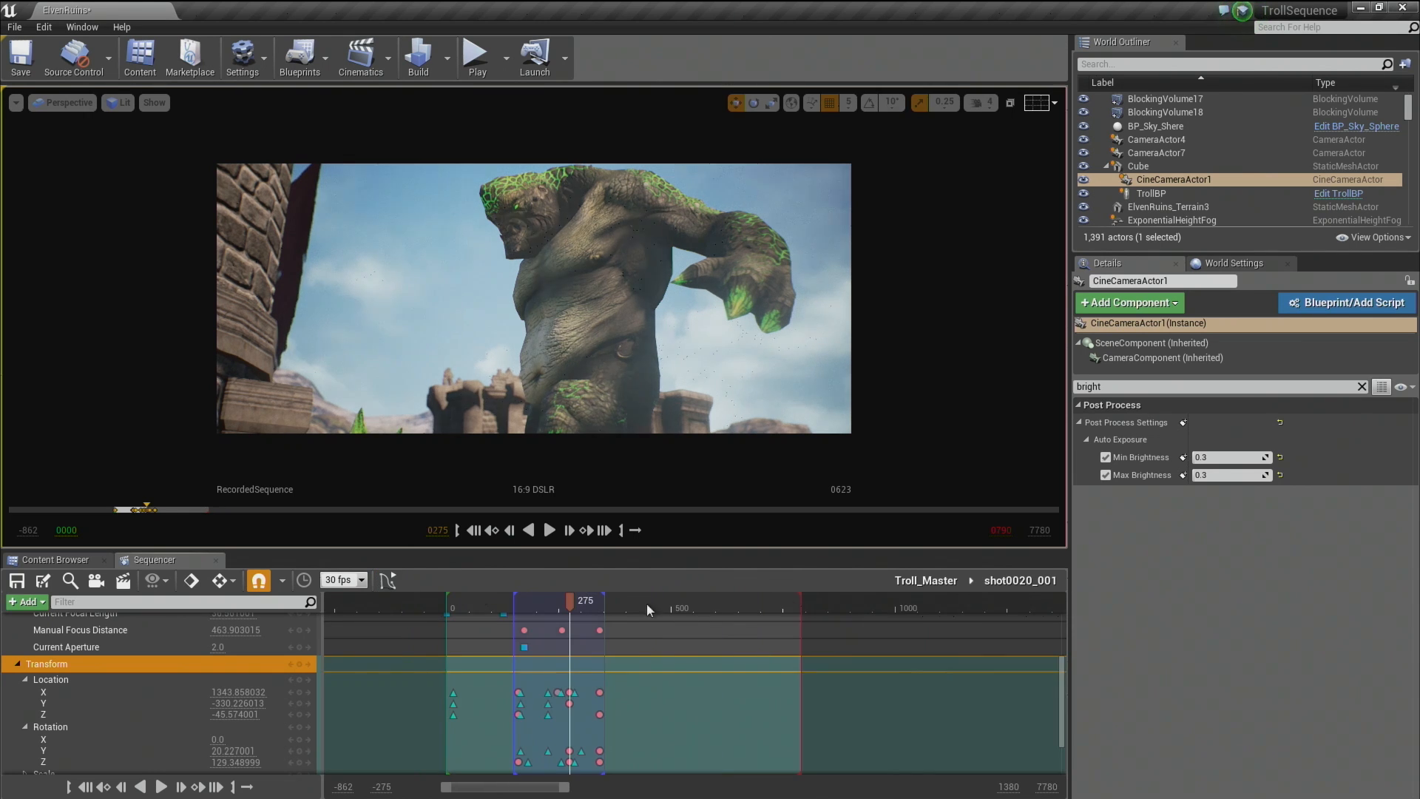
click(916, 582)
drag(482, 605, 505, 608)
right_click(500, 644)
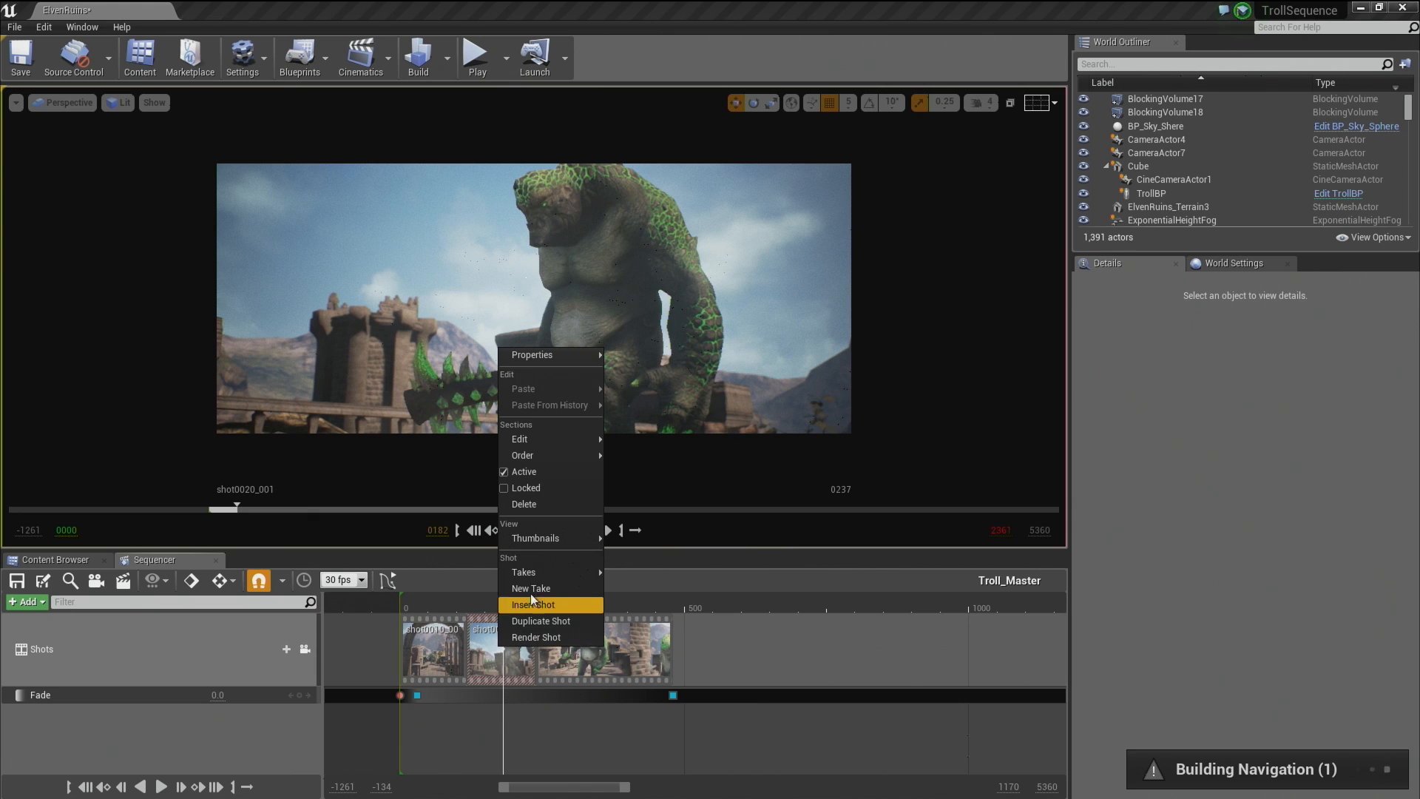
mouse_move(537, 575)
click(641, 605)
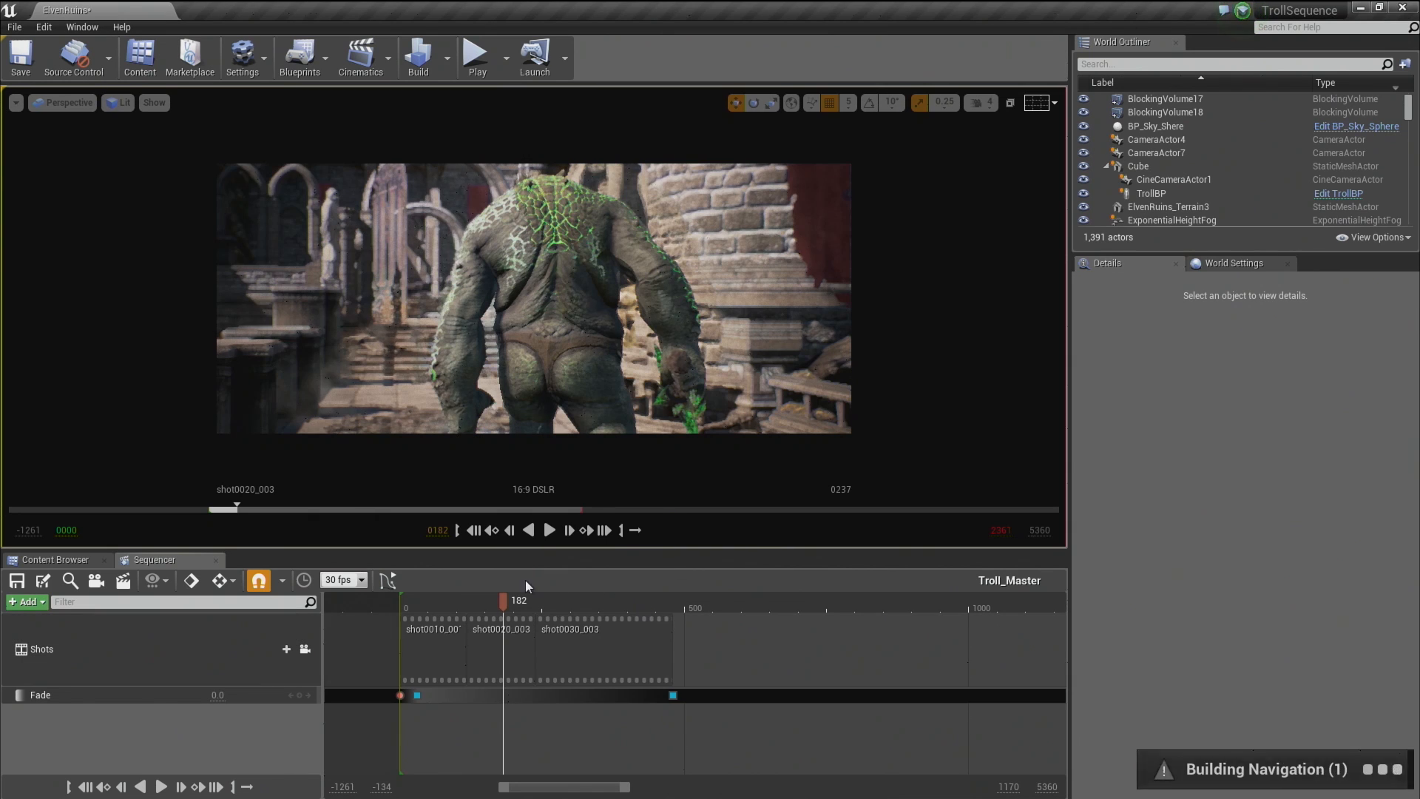
mouse_move(485, 609)
mouse_down()
mouse_move(447, 607)
mouse_move(504, 605)
mouse_up()
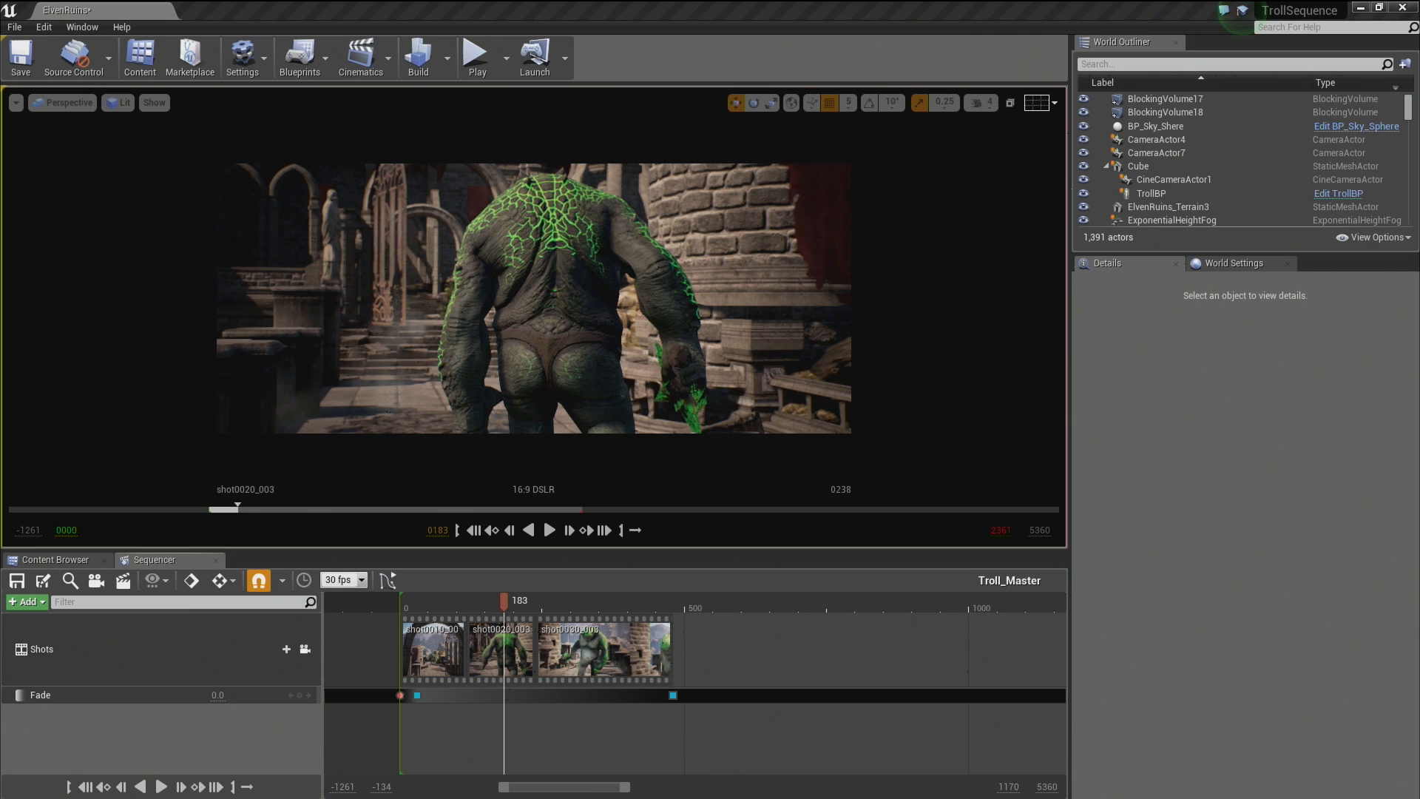
drag(474, 605, 512, 604)
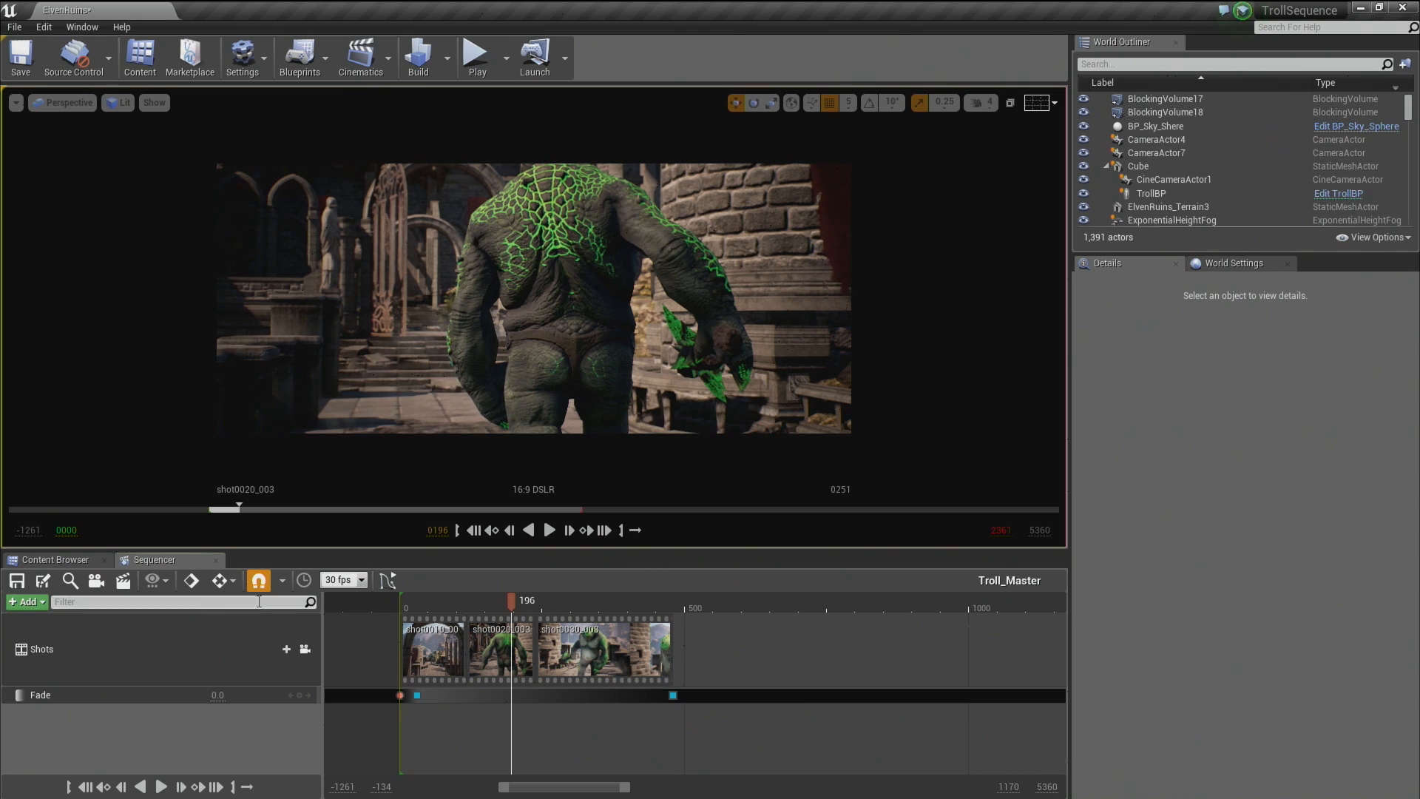
Locate the troll's TrollBP asset and place a second copy of it on the stone path in the level.
right_click(555, 290)
click(584, 308)
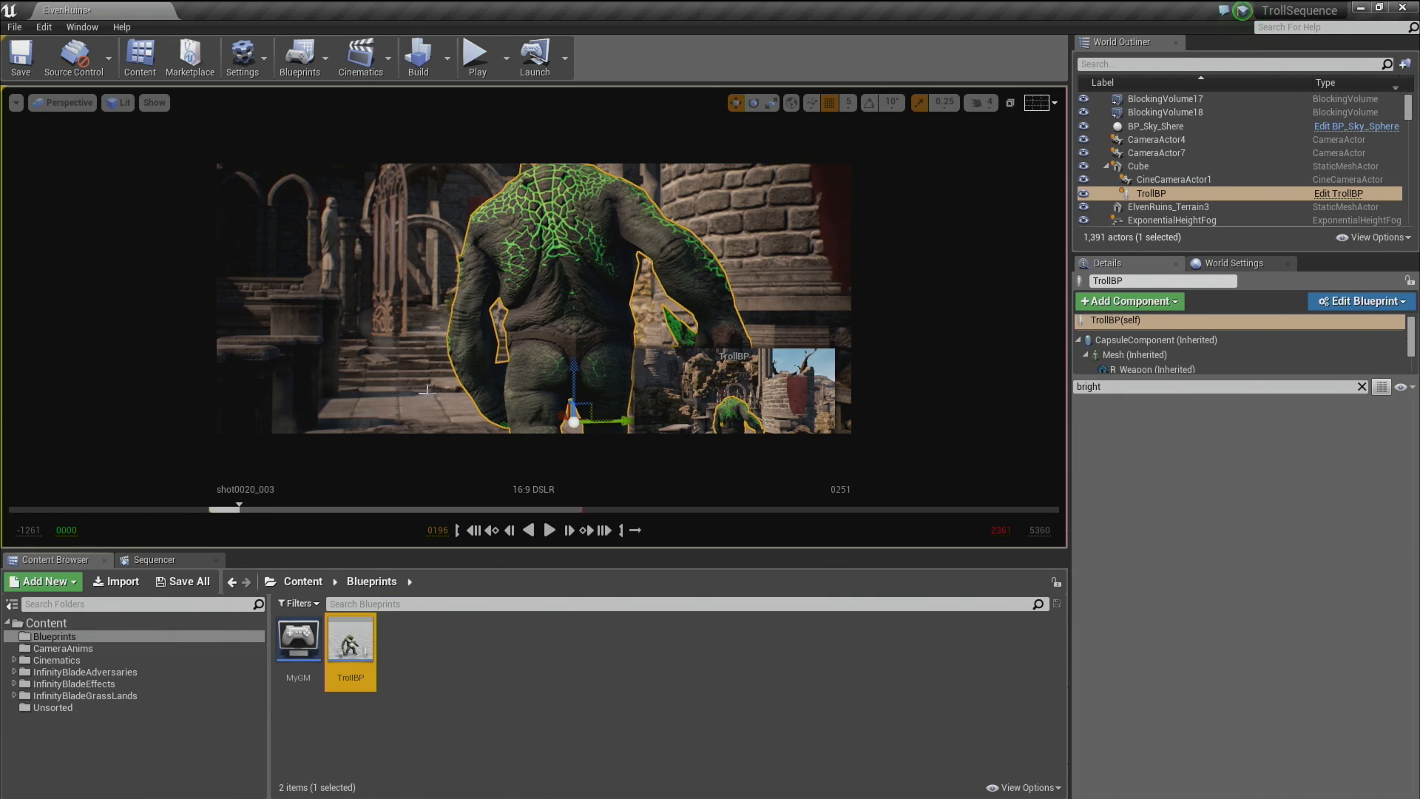
click(176, 561)
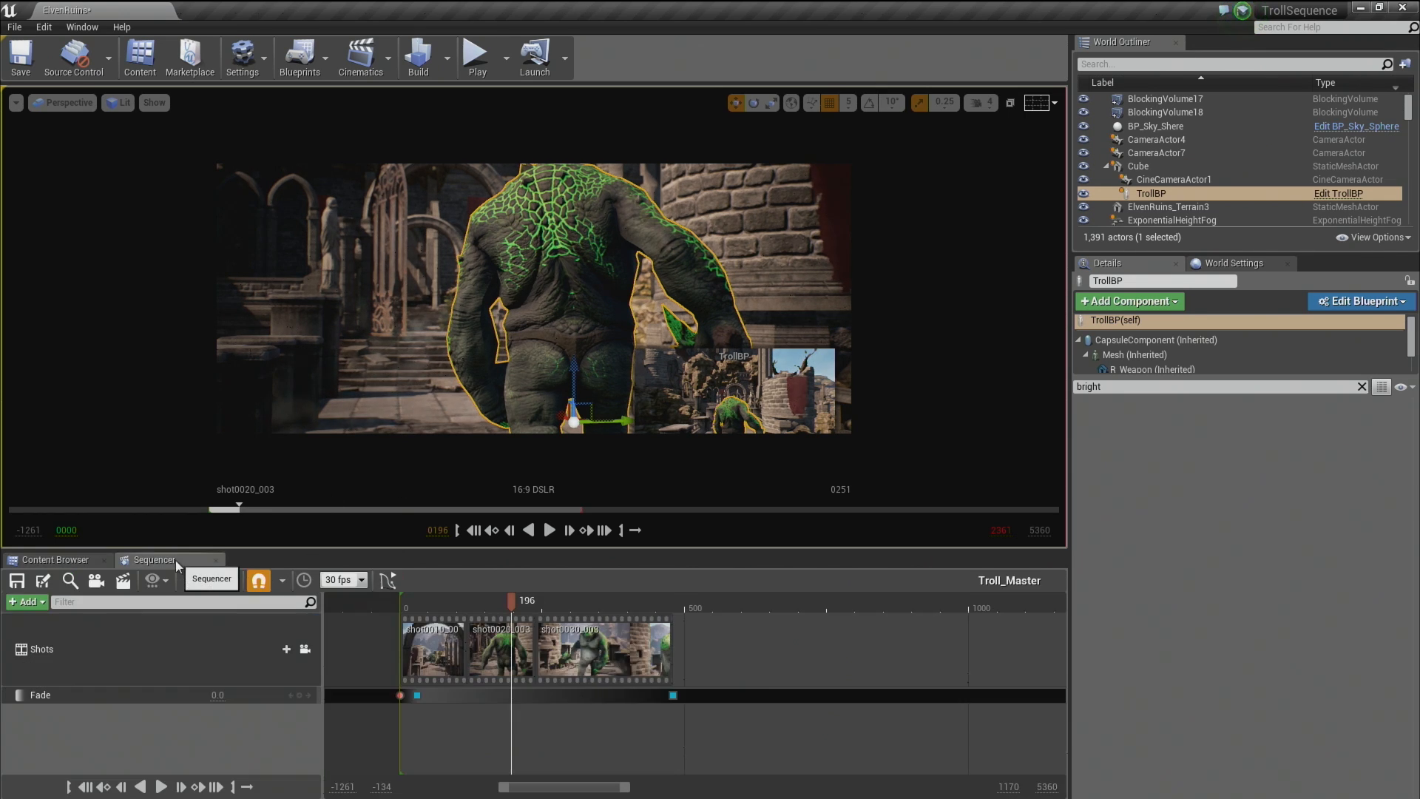
key(w)
right_drag(534, 298, 503, 293)
click(49, 559)
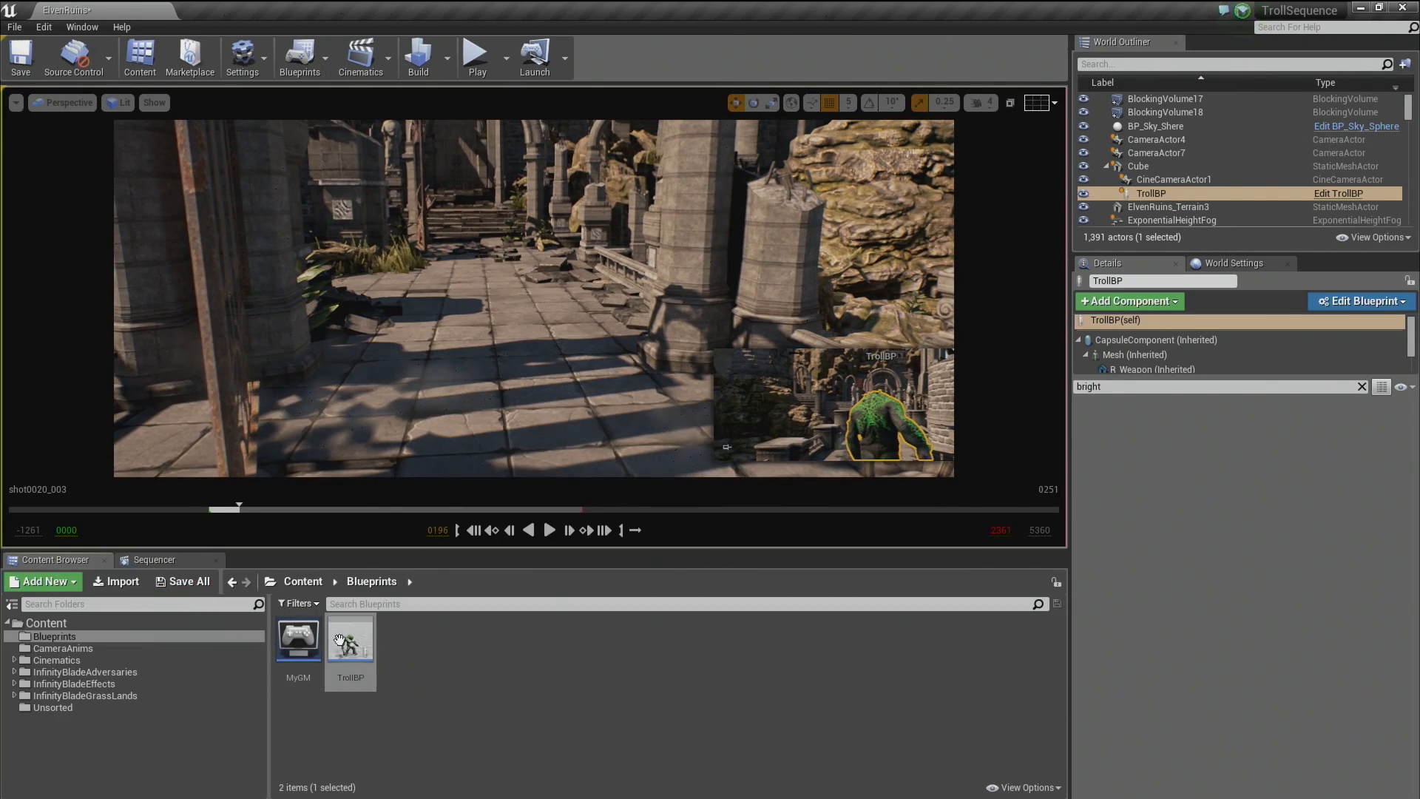
drag(340, 640, 488, 371)
Rotate the second troll about 150 degrees around its vertical axis and shift it slightly sideways on the path.
key(f)
key(e)
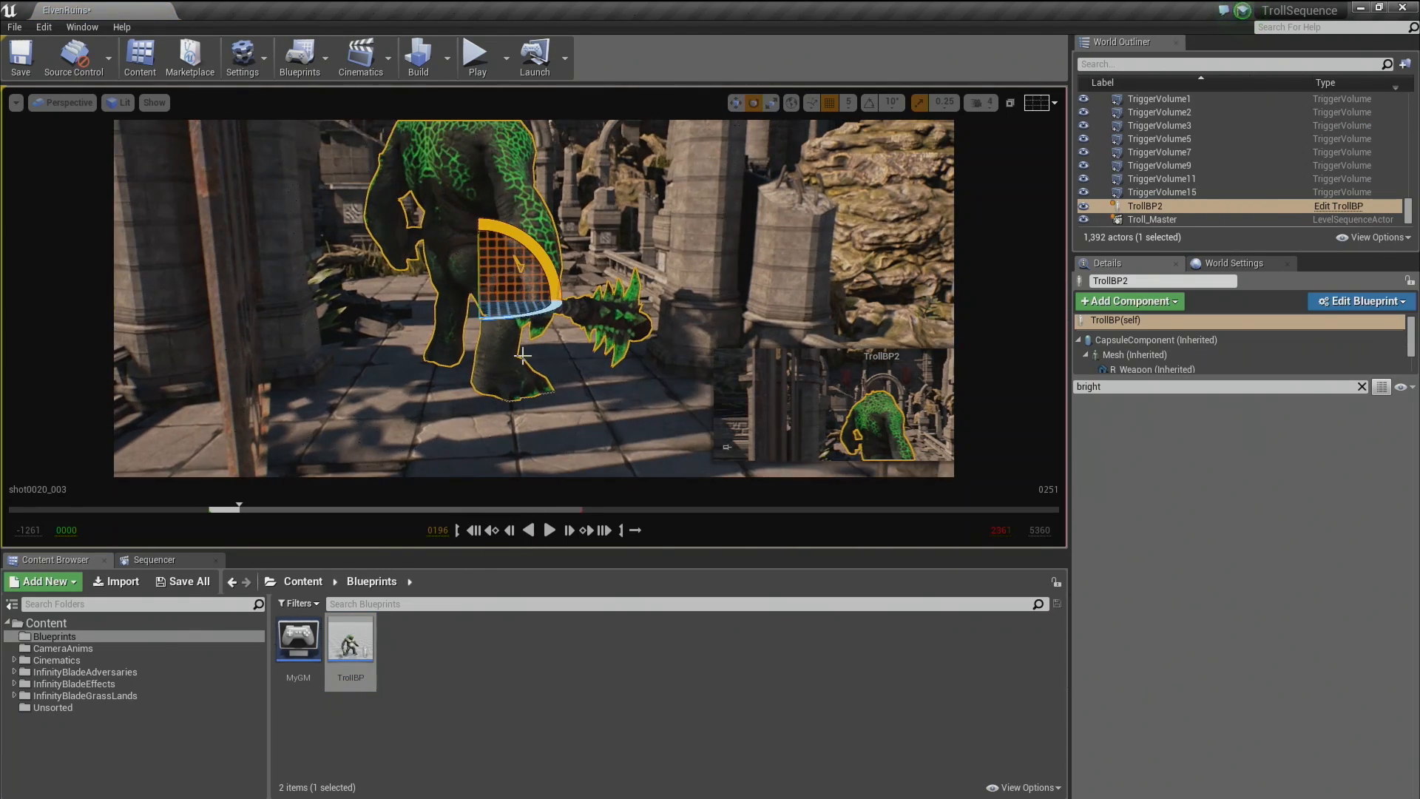
drag(518, 314, 444, 321)
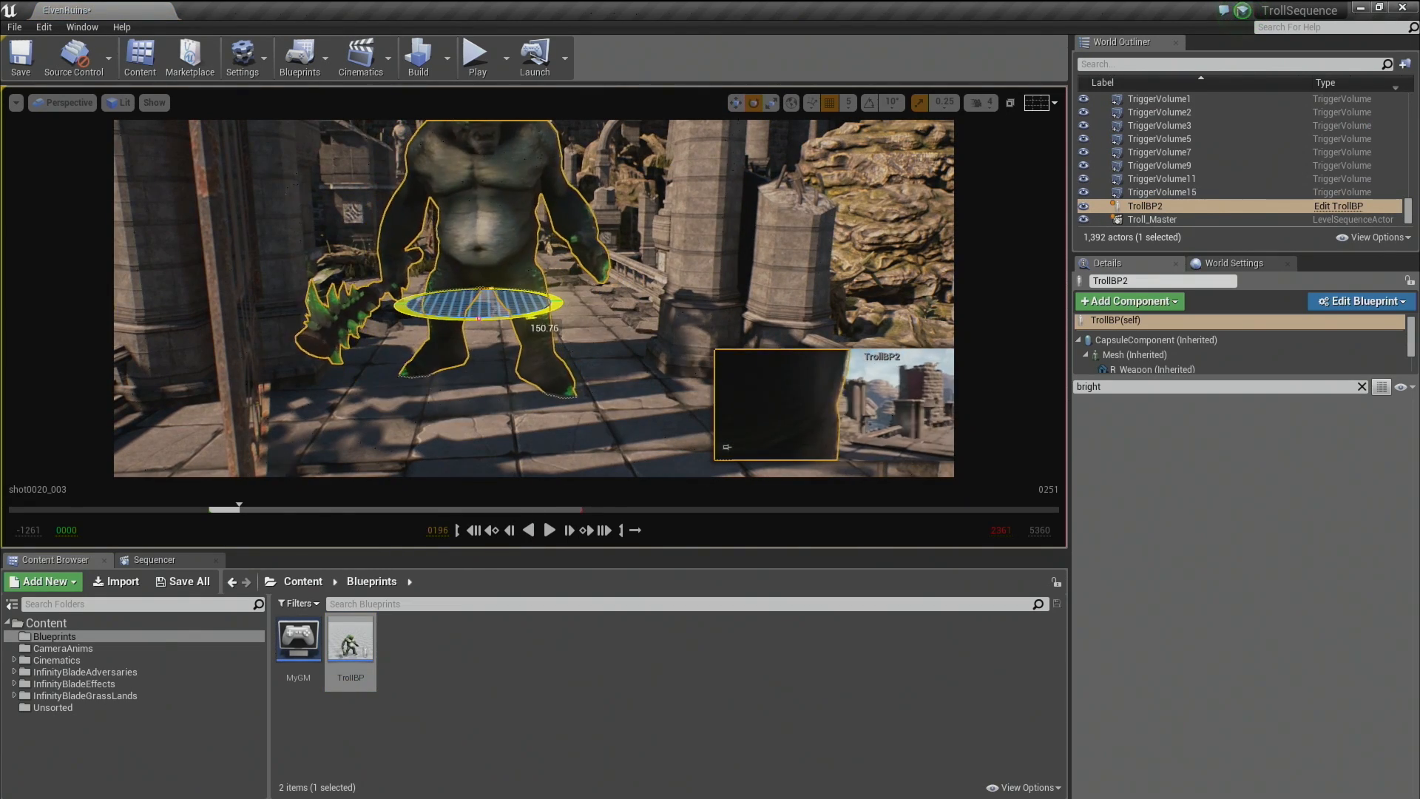
key(w)
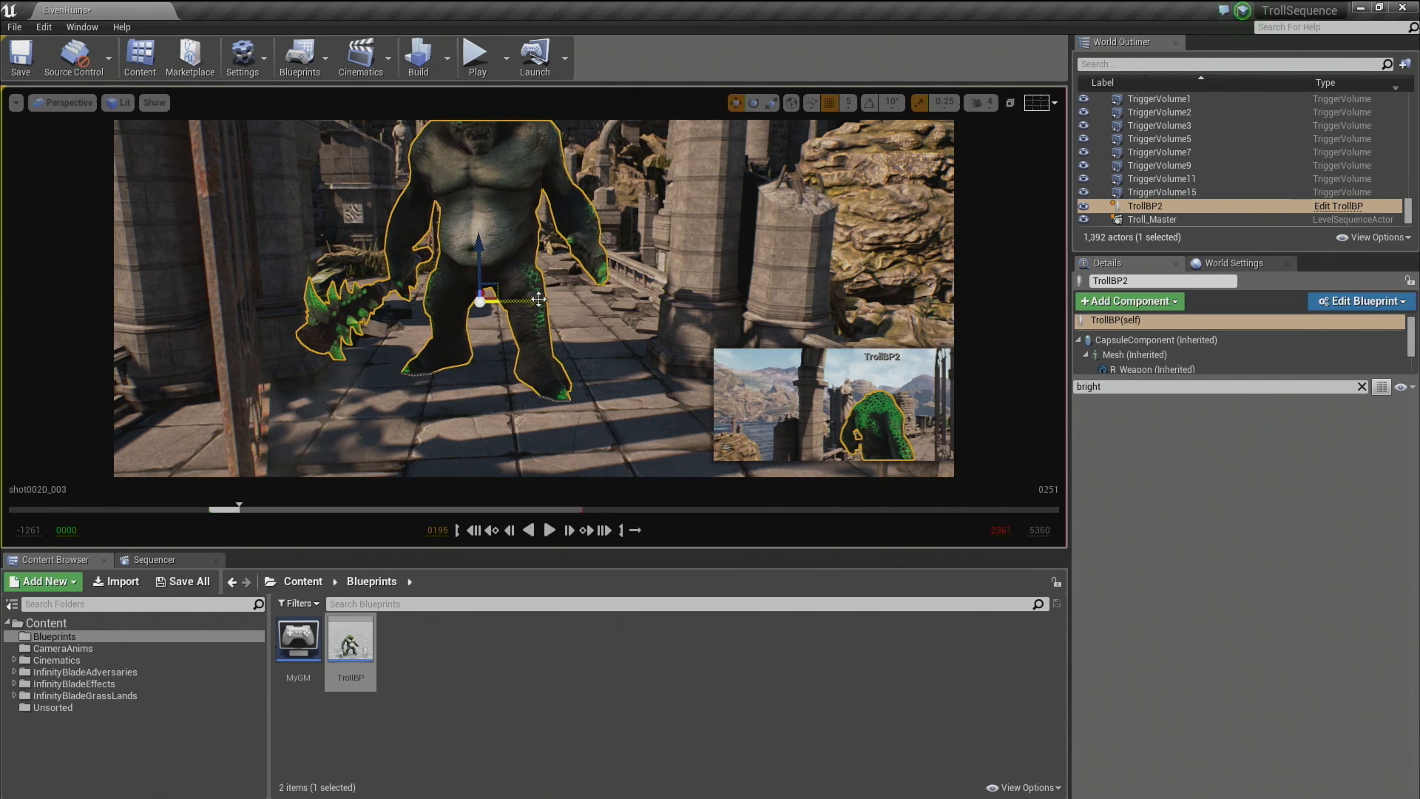
drag(539, 300, 575, 298)
mouse_move(575, 298)
right_down()
mouse_move(587, 265)
mouse_move(573, 284)
right_up()
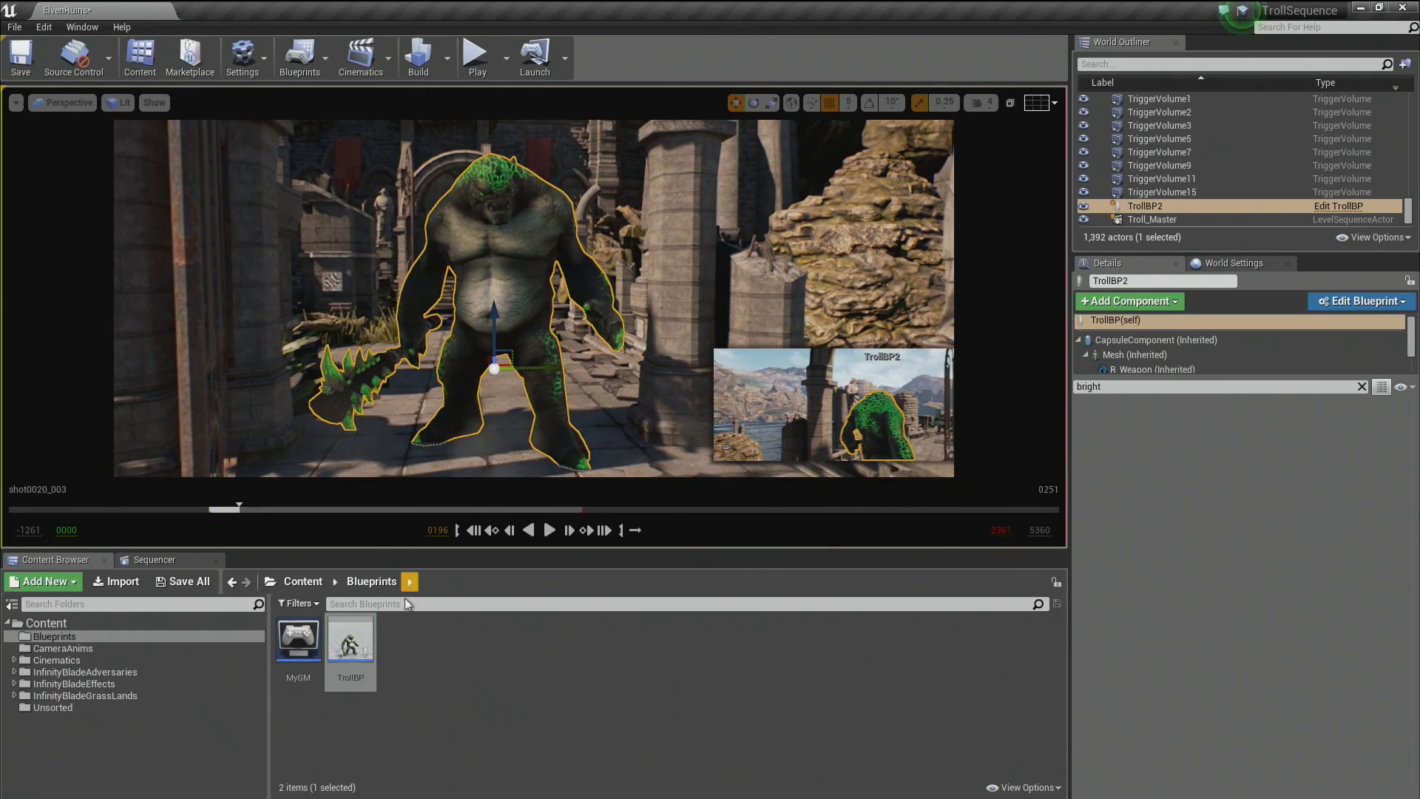
View Troll_Master through the shot cameras and scrub and play shot0010 into shot0020 to check the second troll's placement.
click(158, 564)
drag(507, 601, 438, 605)
click(304, 649)
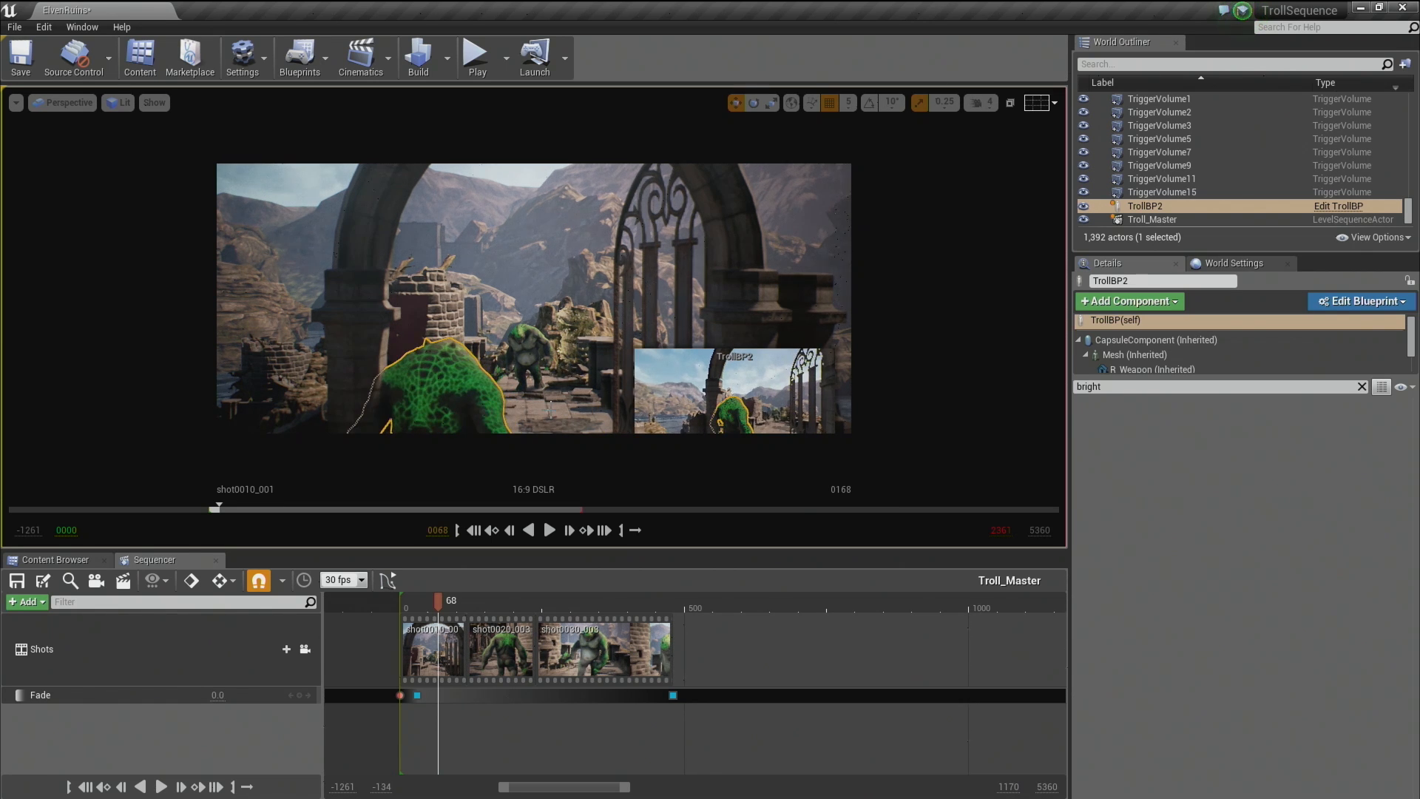
drag(435, 602, 464, 601)
ctrl+drag(485, 362, 520, 362)
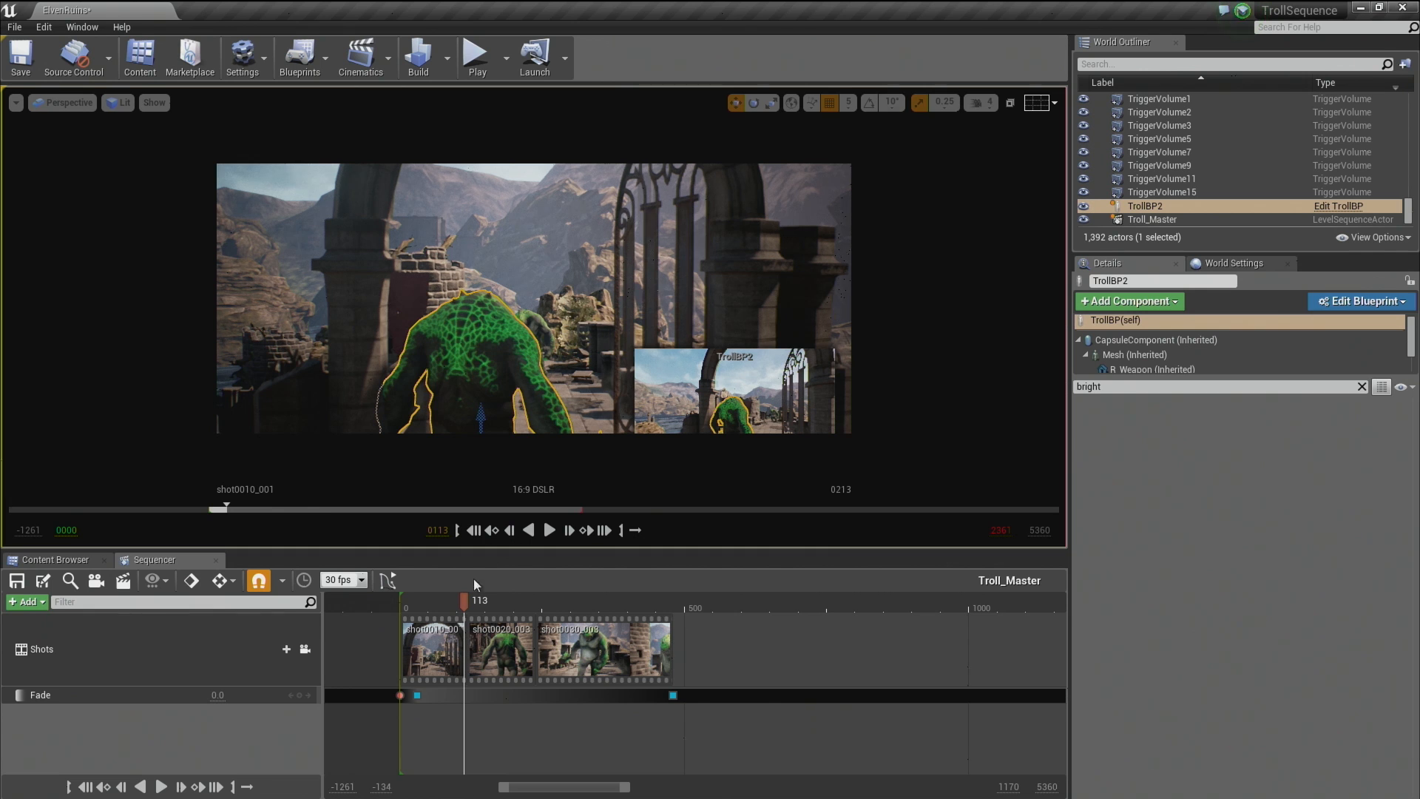
drag(465, 600, 410, 607)
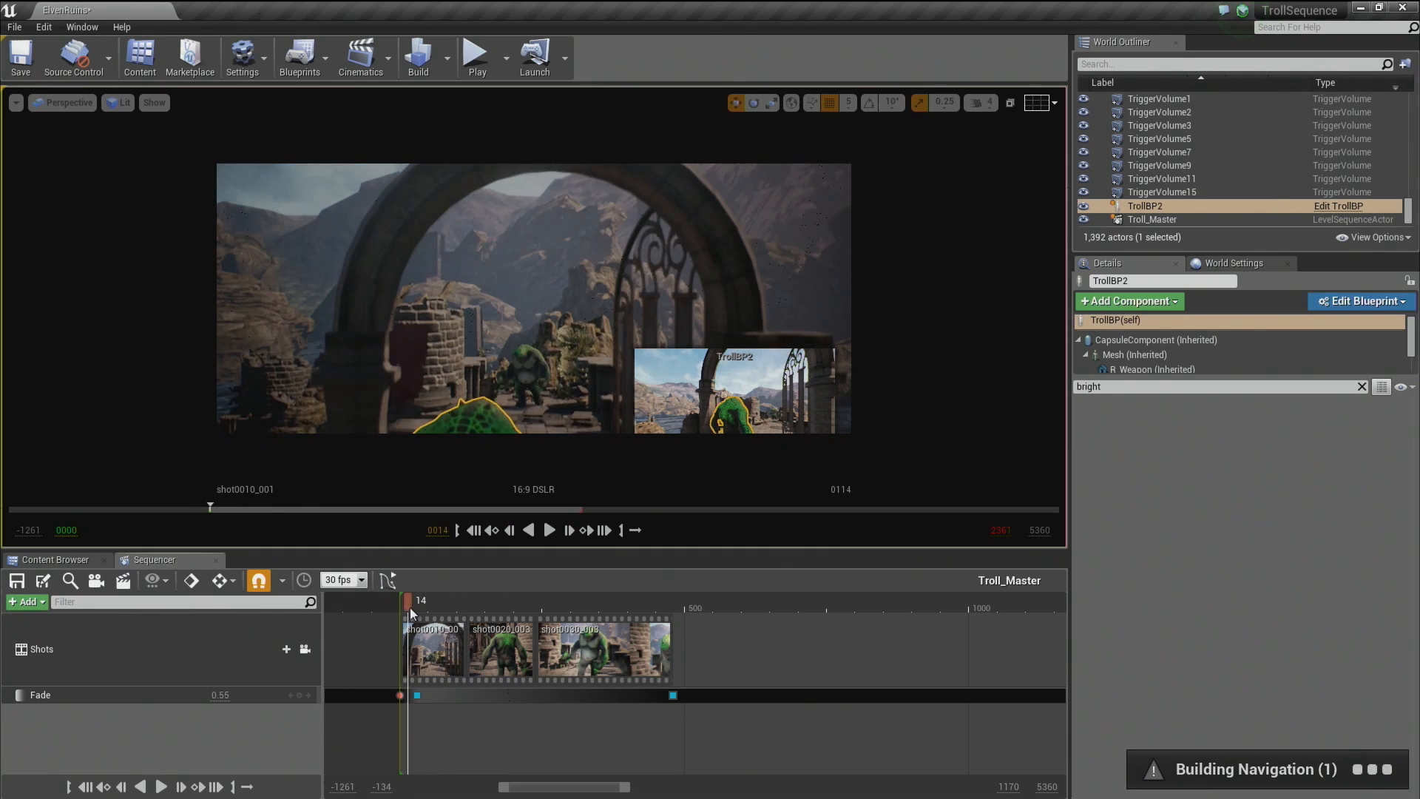
key(space)
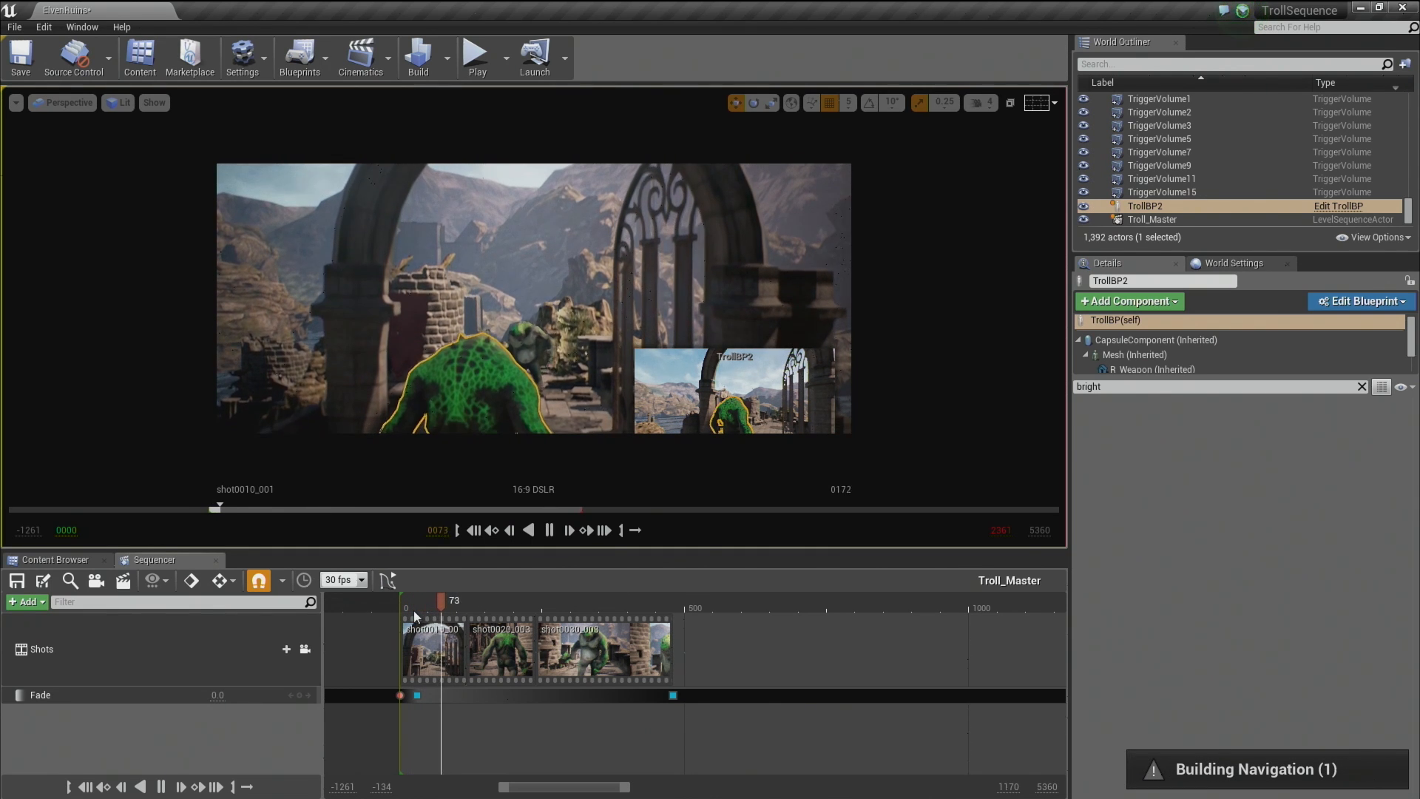
key(Escape)
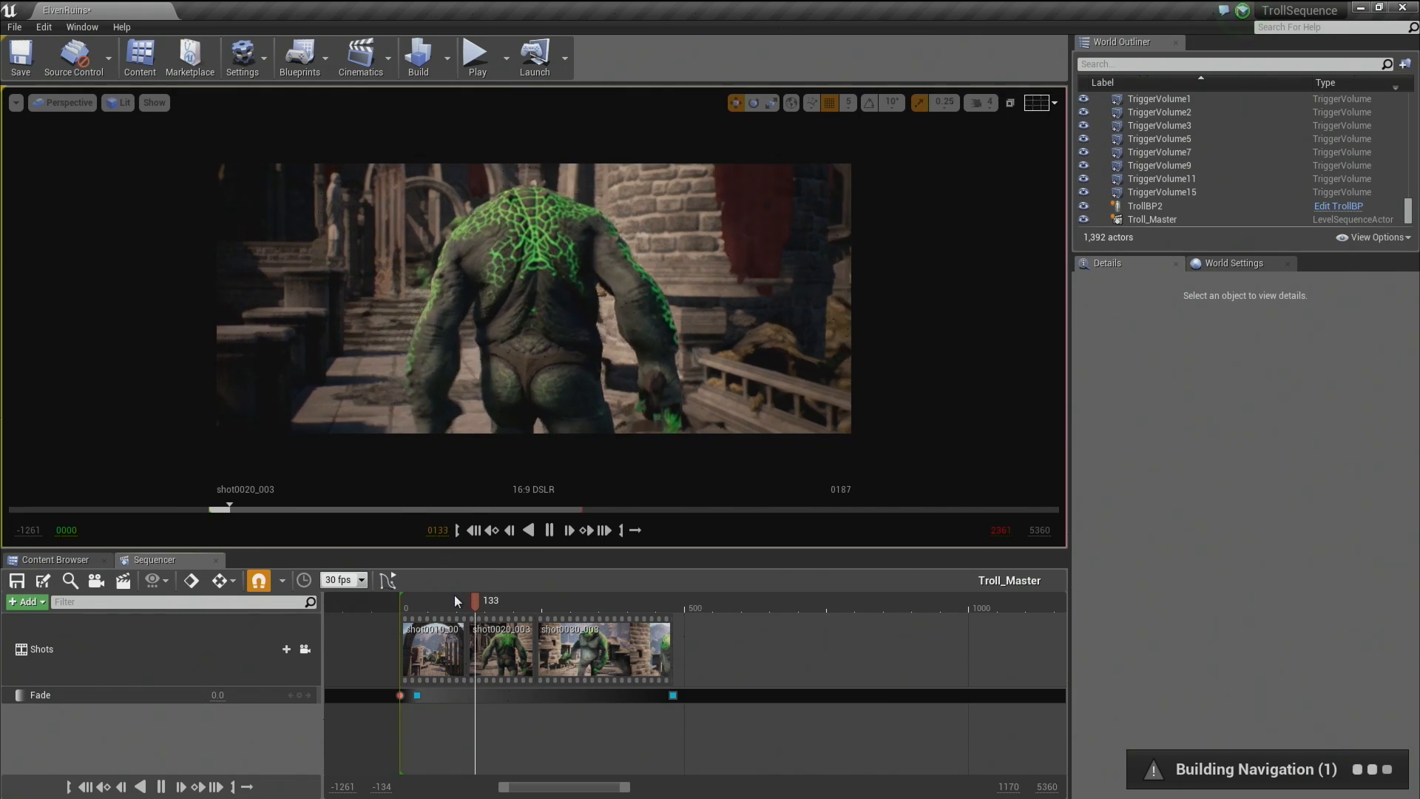
Stop playback within shot0020 and move the second troll sideways, farther out from behind the foreground troll.
key(space)
click(497, 293)
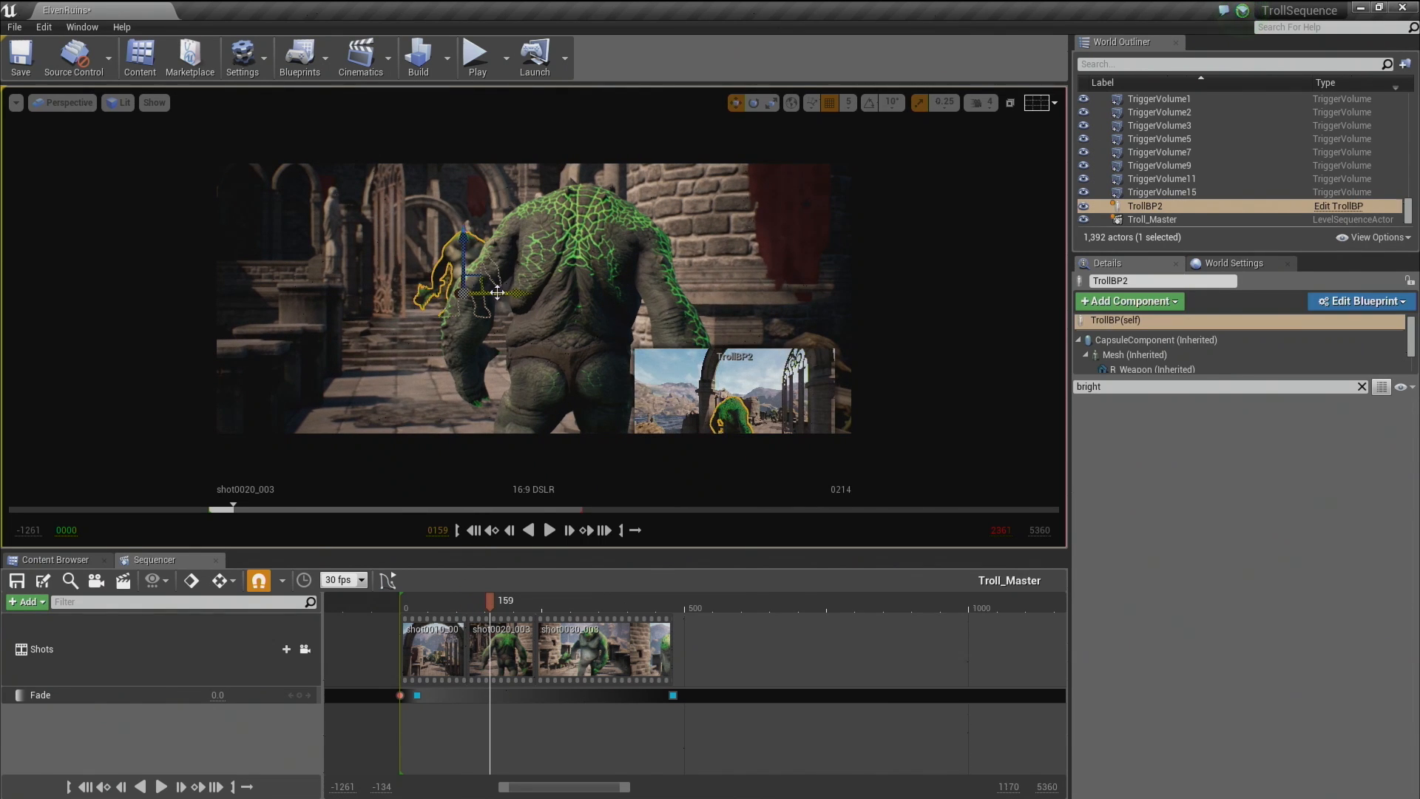
drag(514, 296, 492, 293)
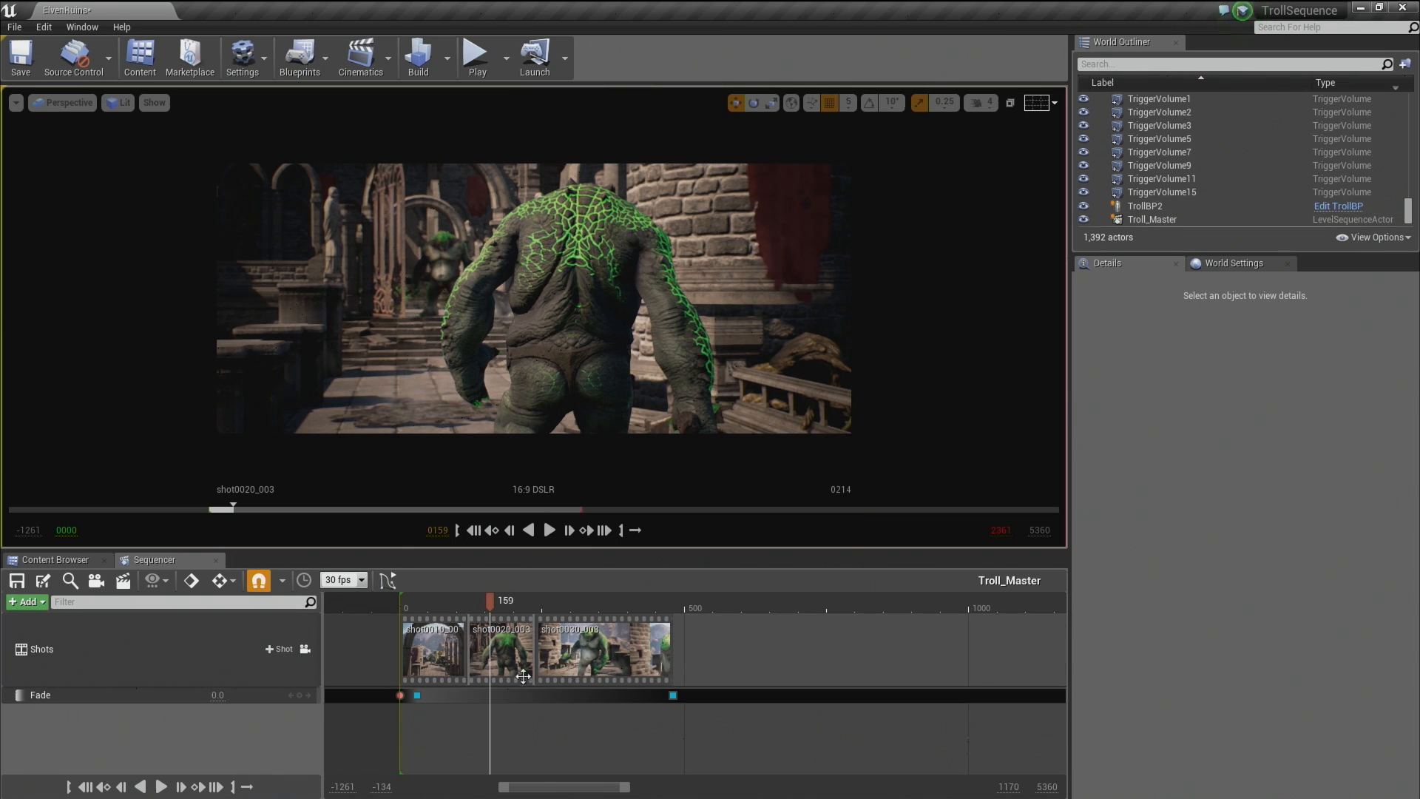
Play and scrub Troll_Master from shot0010 through shot0030 to review the troll's continuity and framing across the cuts.
drag(461, 604, 426, 615)
key(space)
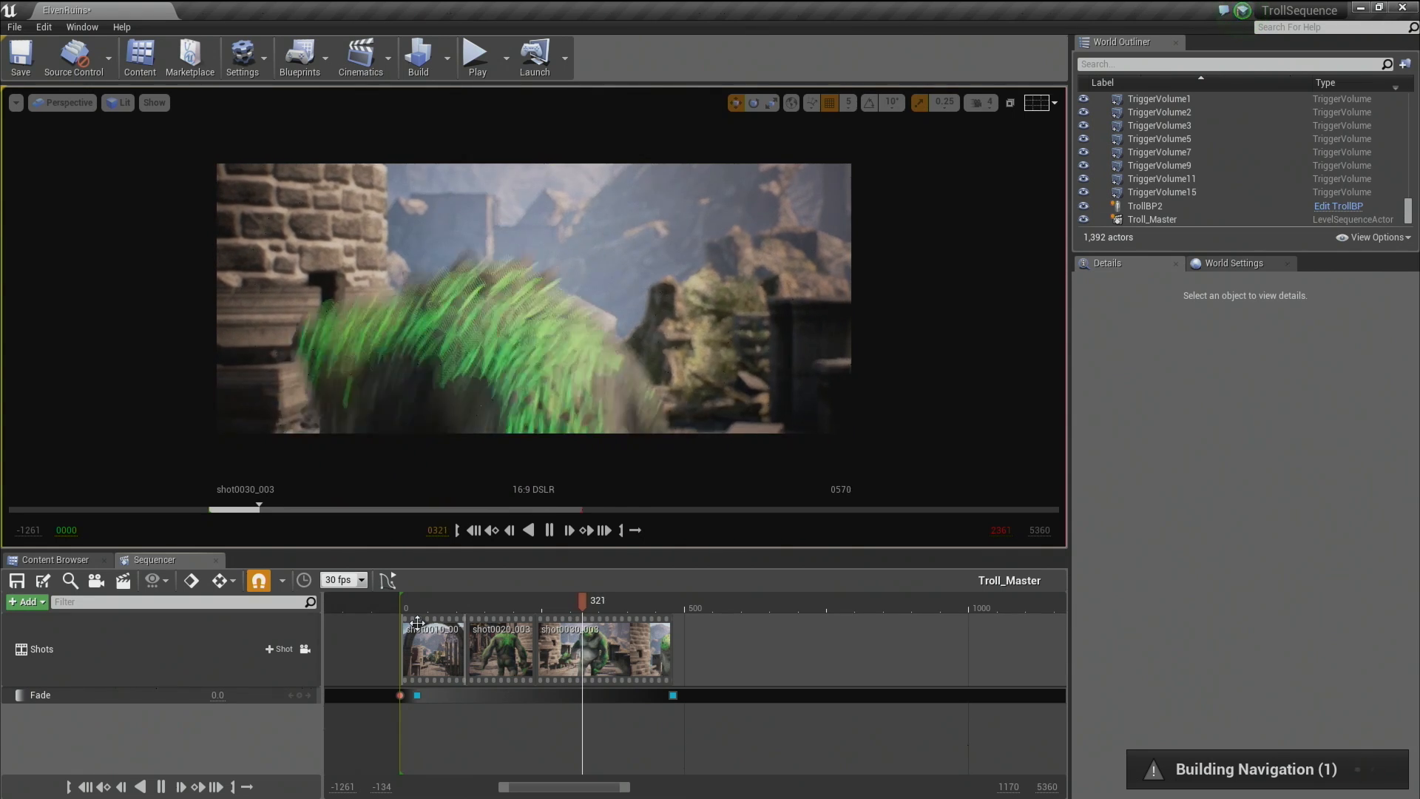
key(space)
drag(419, 600, 457, 602)
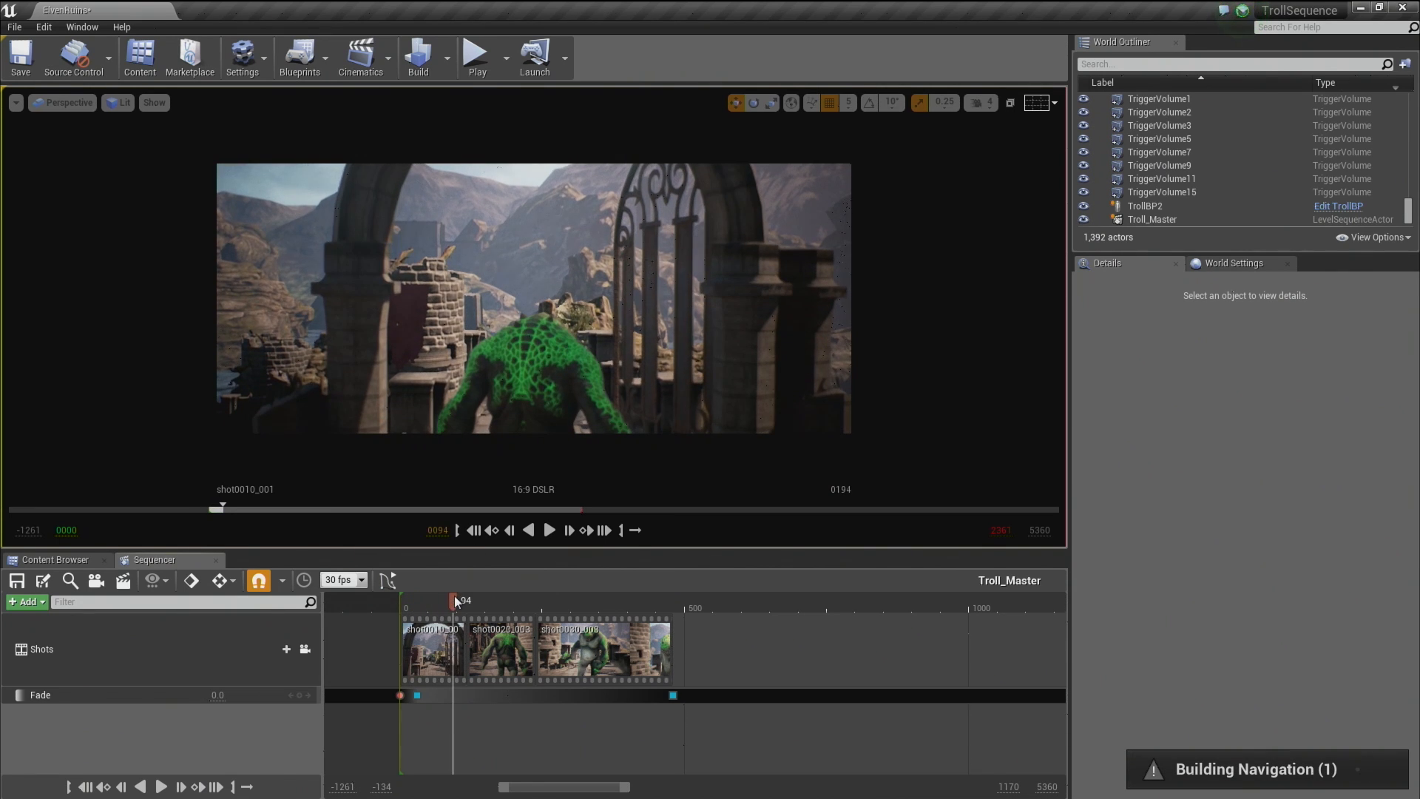
mouse_move(429, 602)
mouse_down()
mouse_move(606, 582)
mouse_move(453, 597)
mouse_up()
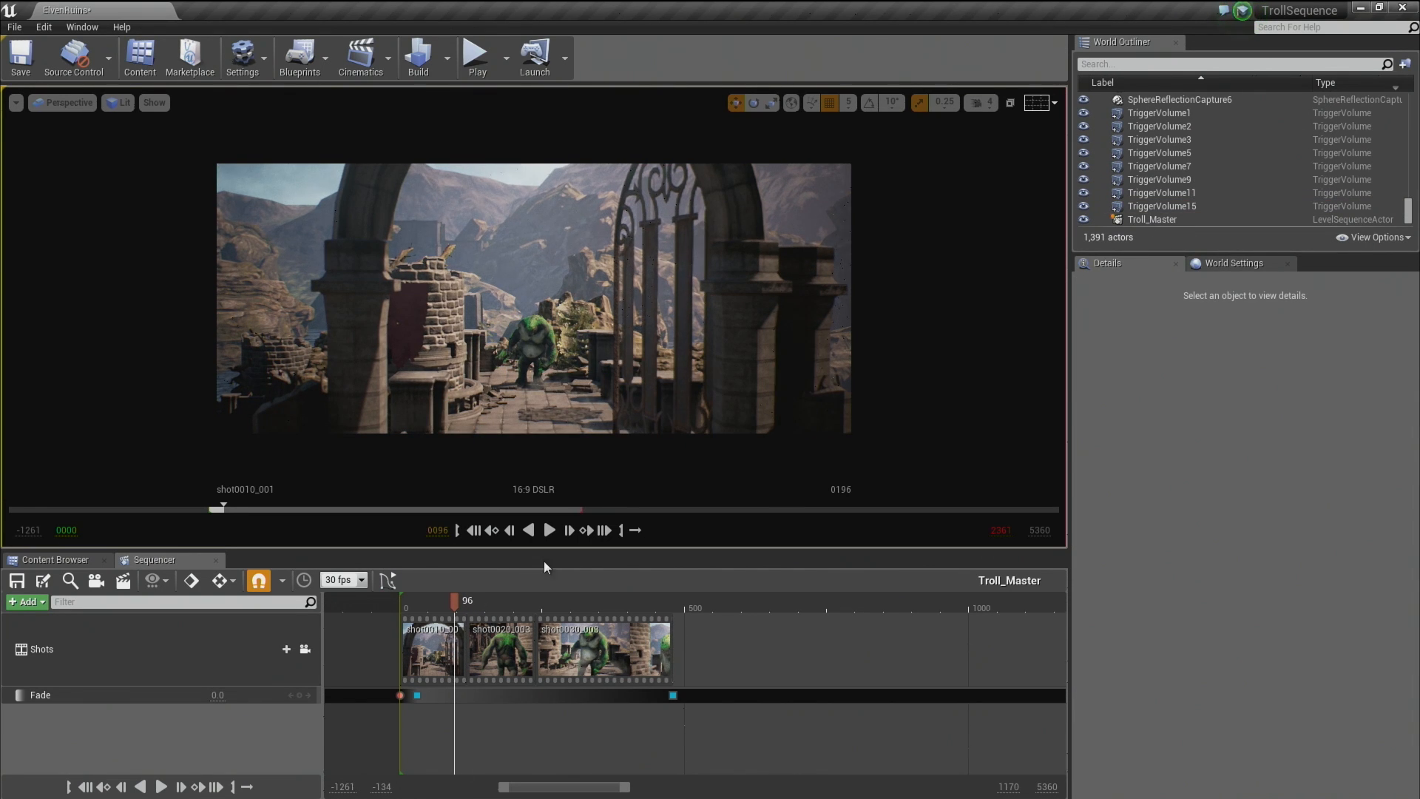
drag(451, 600, 530, 589)
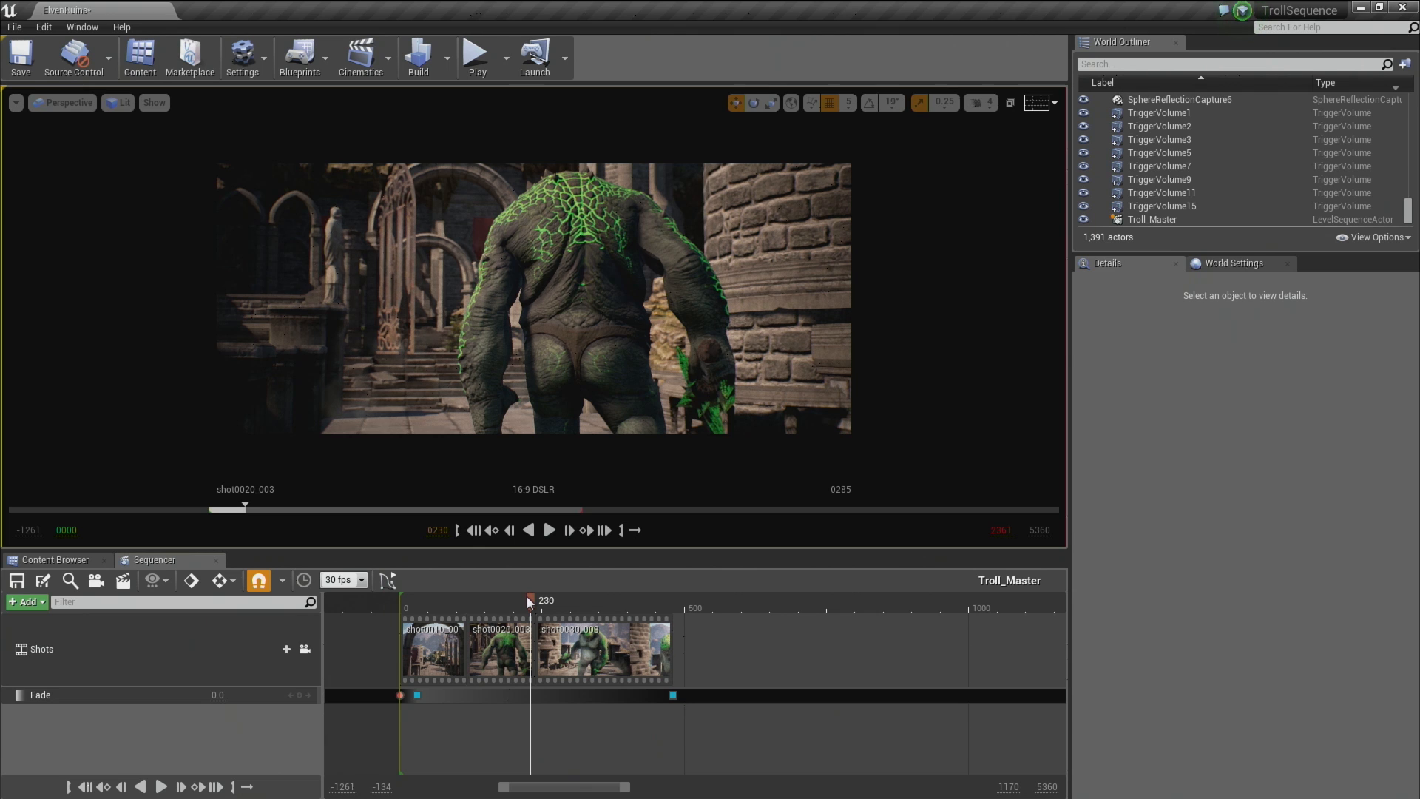
drag(528, 600, 630, 601)
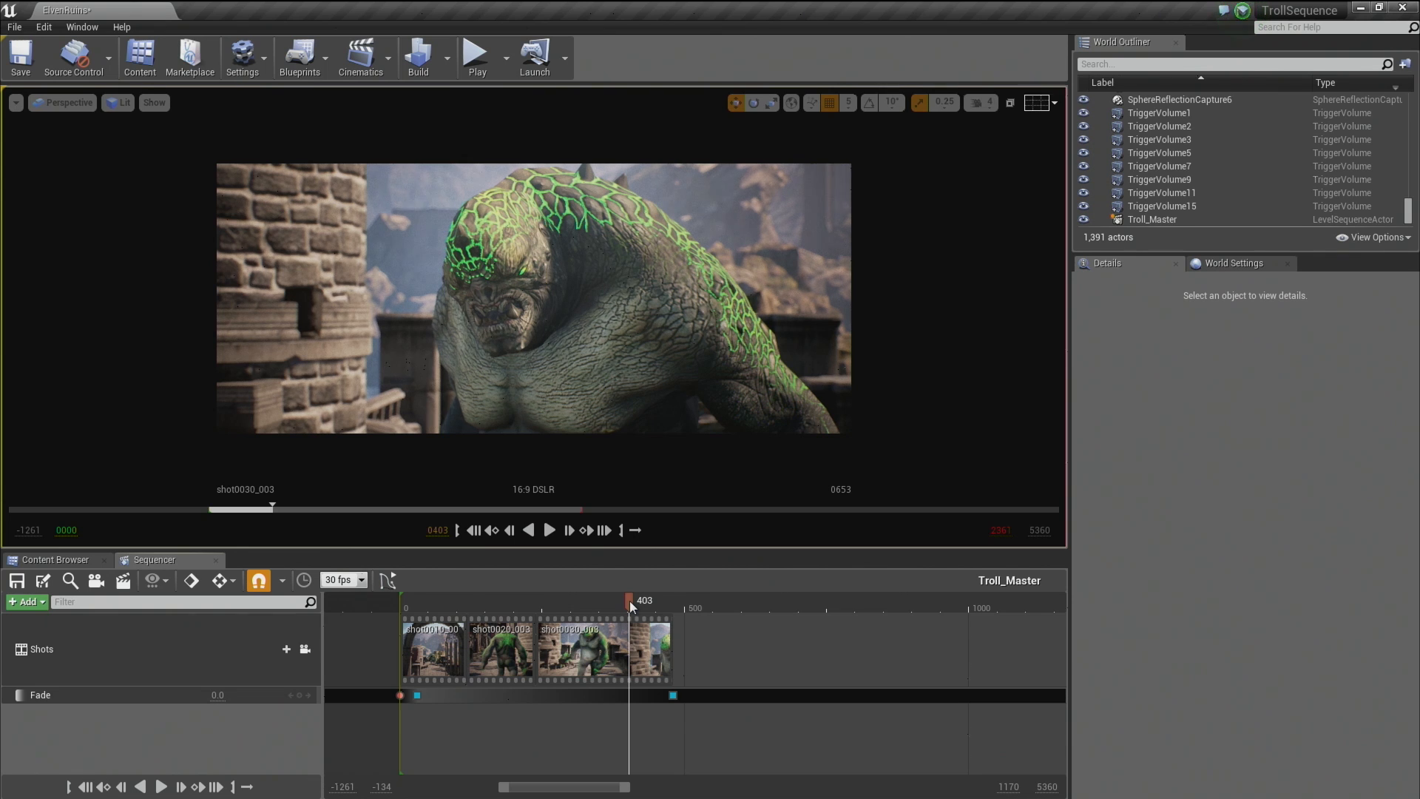